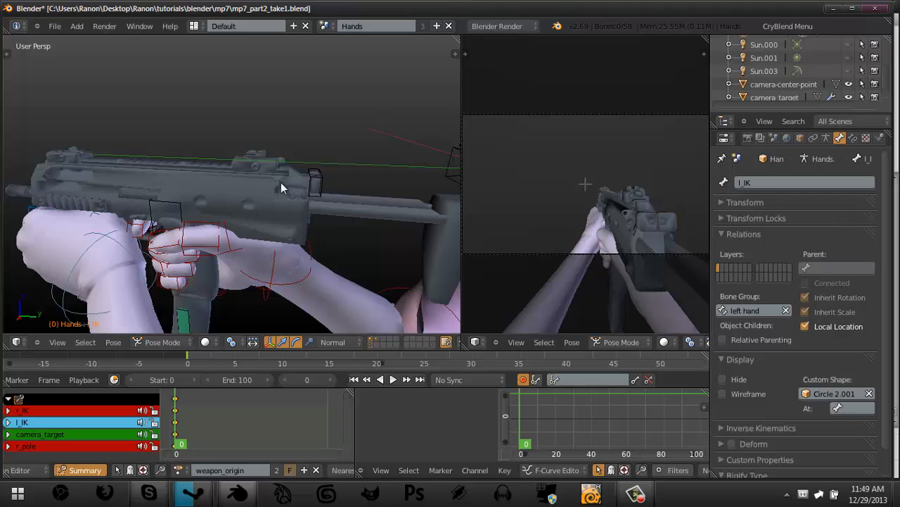
Select the weapon bone of the Hands rig and switch the rig's action to draw.
middle_click_drag(281, 183, 285, 206)
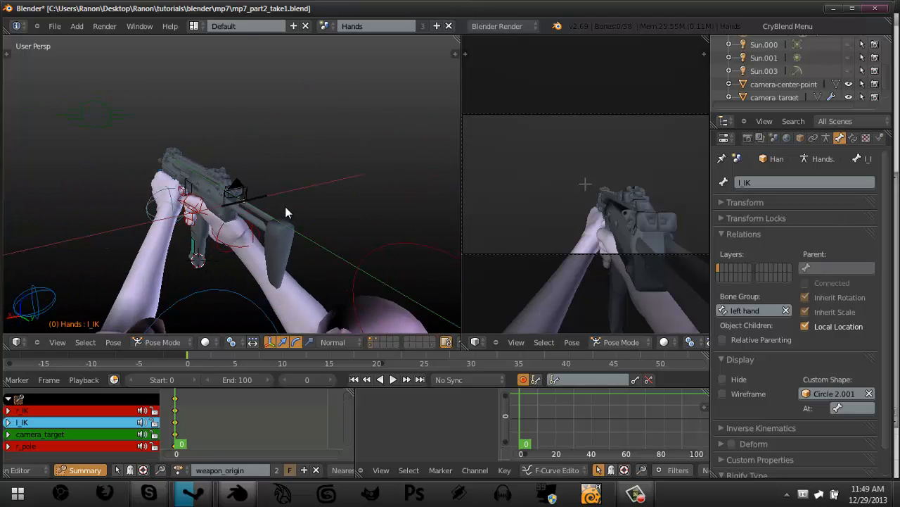
scroll(284, 206, "up", 1)
middle_click_drag(199, 235, 320, 188)
right_click(207, 187)
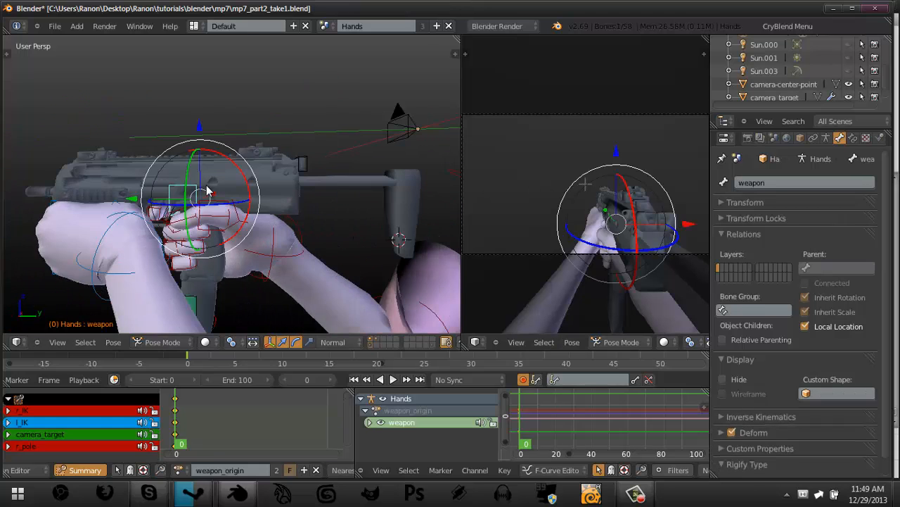
middle_click_drag(206, 185, 262, 160)
key("a")
right_click(235, 167)
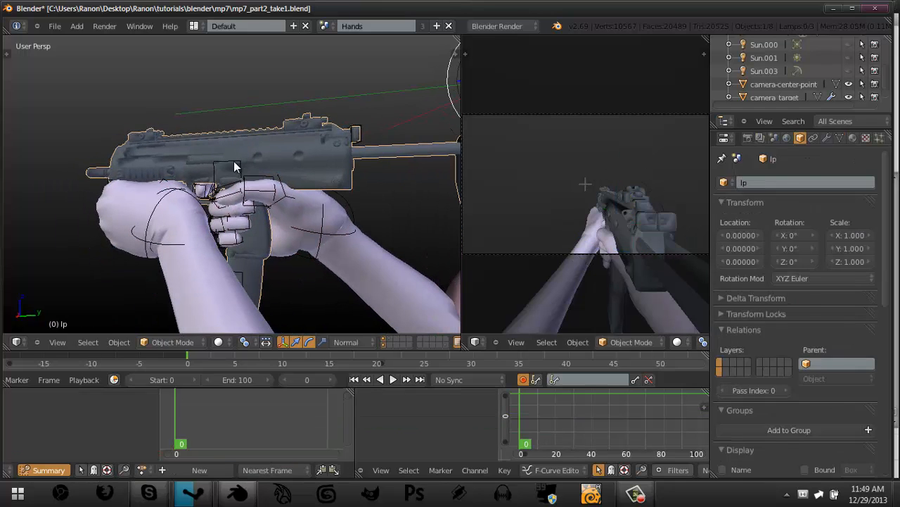
right_click(234, 162)
middle_click_drag(282, 280, 310, 285)
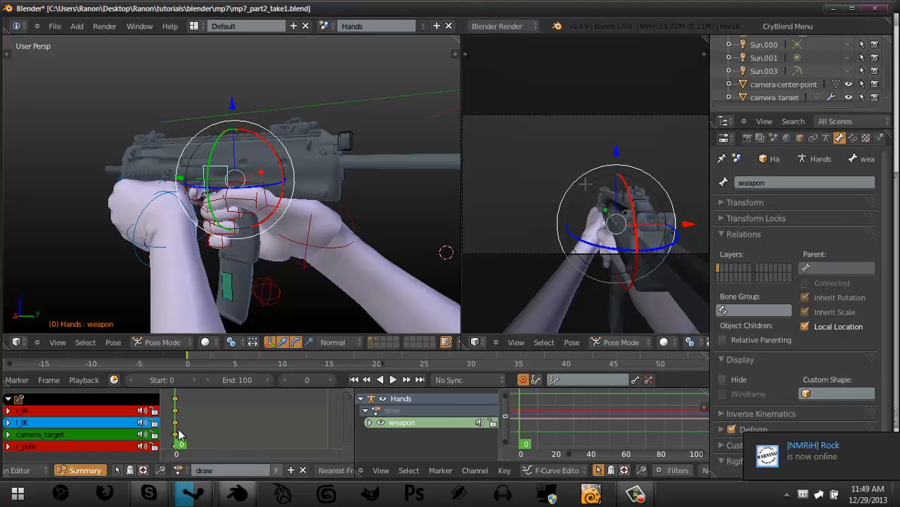
Set the animation's start frame to 1 and return to frame 0 with the weapon bone seen through the camera.
key("a")
middle_click_drag(240, 180, 215, 166)
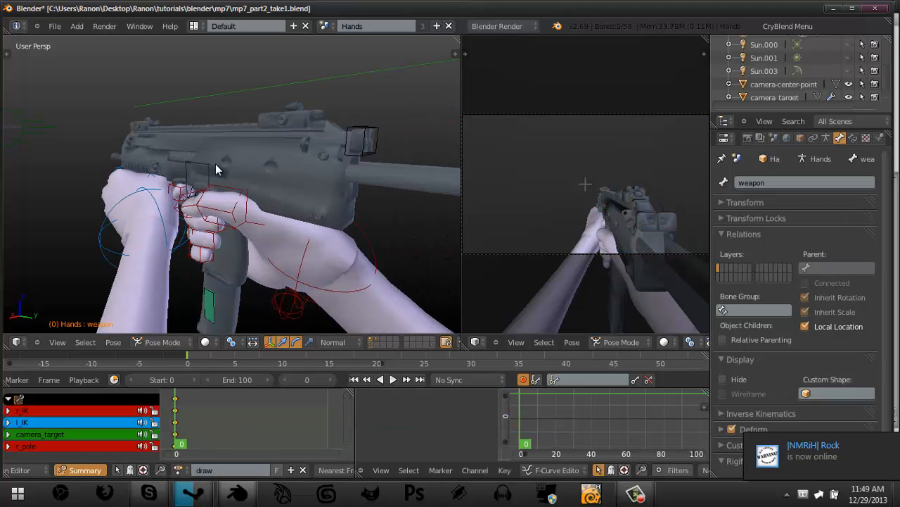
right_click(215, 166)
key("KP_0")
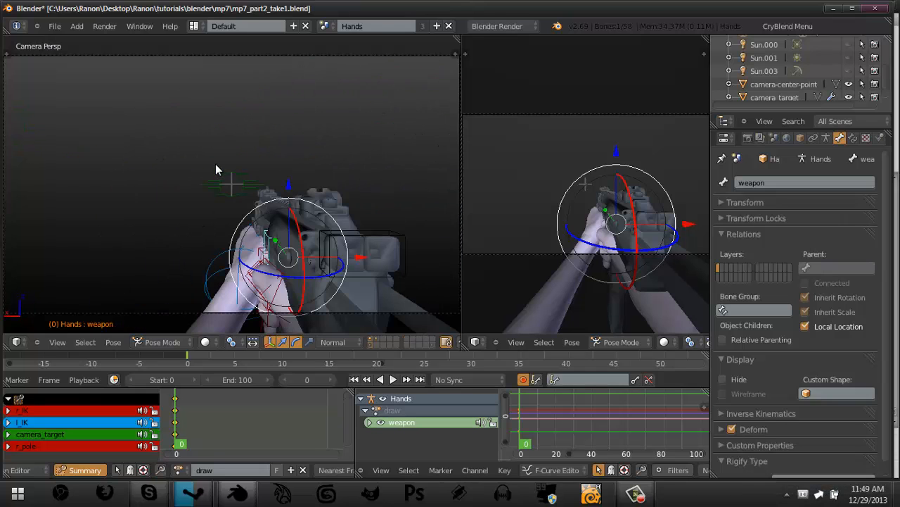
left_click(194, 380)
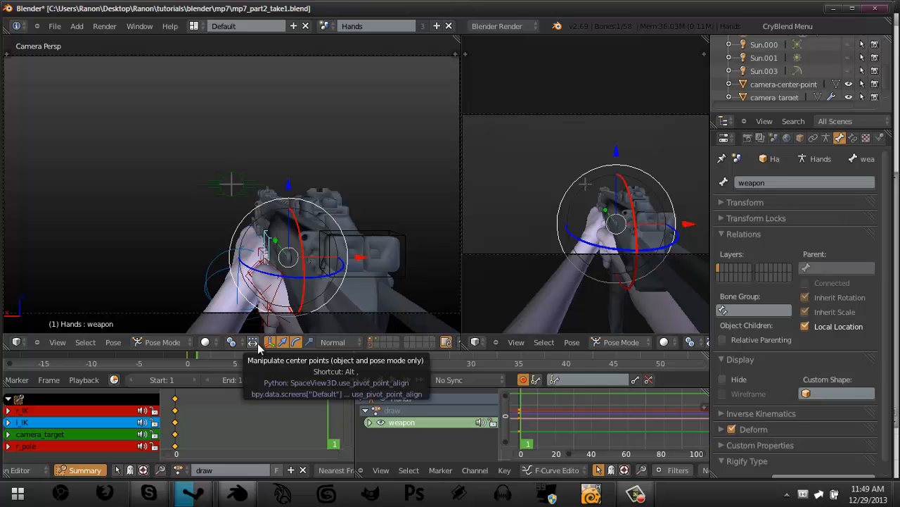
left_click(175, 424)
middle_click_drag(227, 210, 288, 246)
key("a")
middle_click_drag(270, 190, 218, 211)
scroll(209, 203, "down", 4)
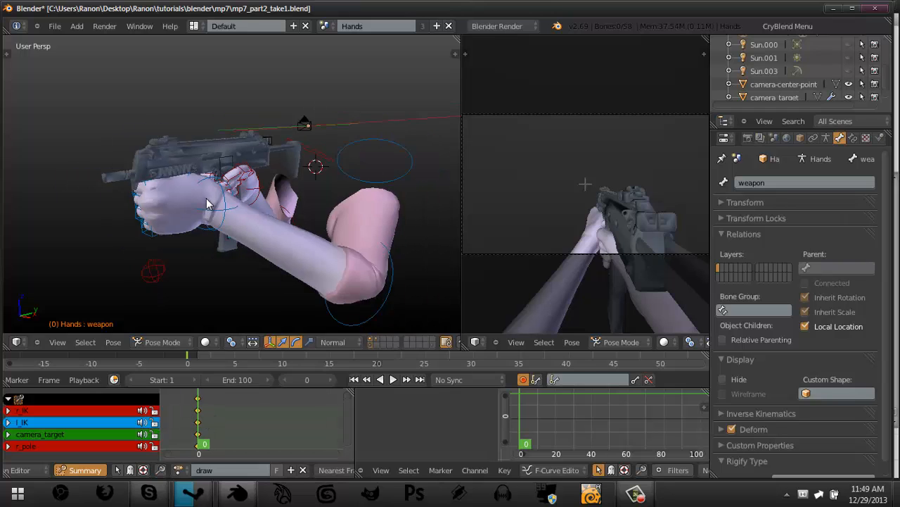
middle_click_drag(227, 437, 192, 421)
scroll(221, 426, "down", 4)
scroll(222, 426, "down", 6)
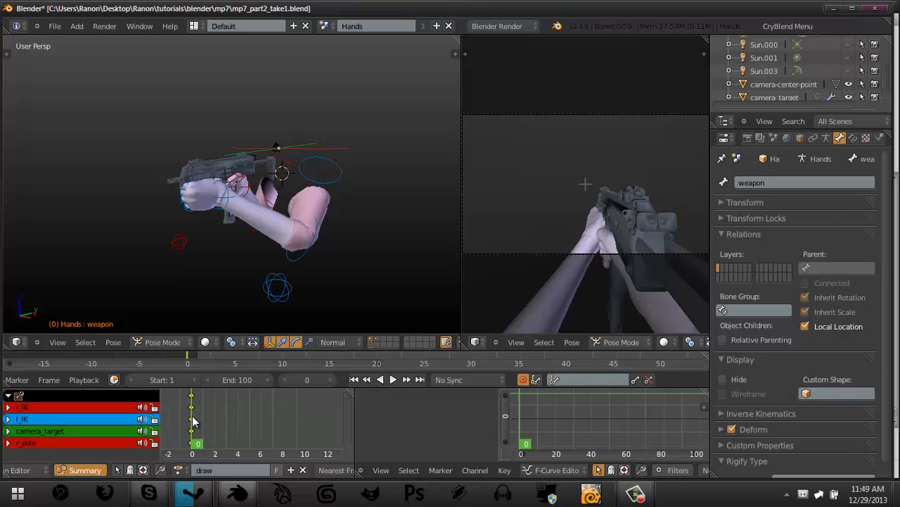
right_click(192, 407)
key("shift+d")
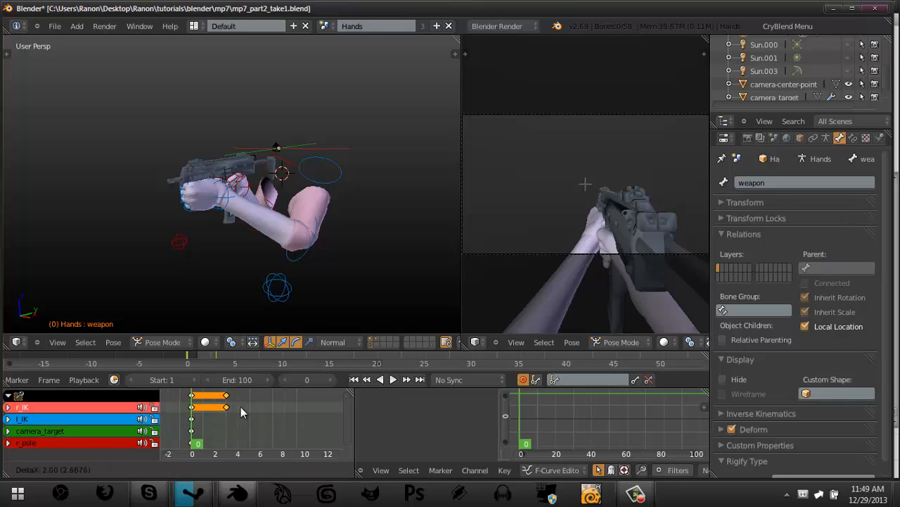
right_click(224, 413)
Narrow the properties area and widen the main 3D view to give the viewports more room.
middle_click_drag(268, 419, 242, 426)
scroll(309, 425, "up", 4)
scroll(309, 424, "up", 3)
scroll(248, 213, "up", 4)
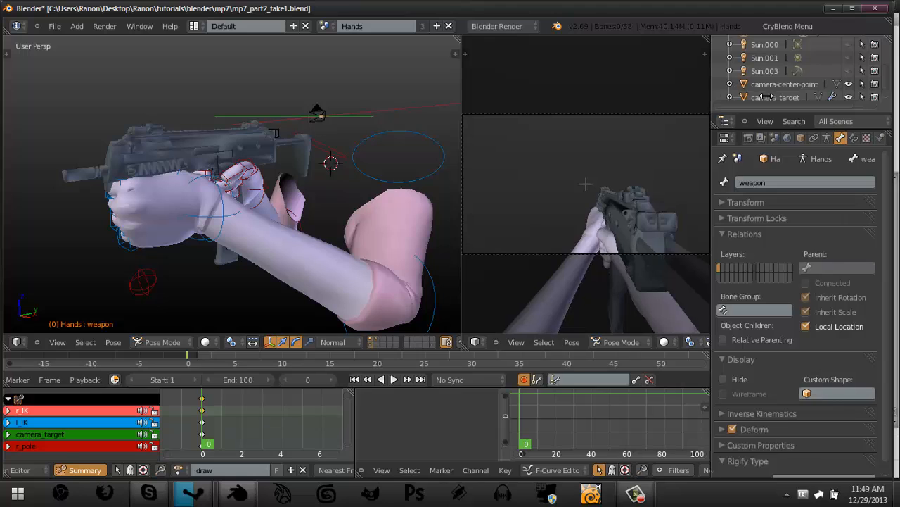
left_click_drag(710, 96, 767, 98)
key("Home")
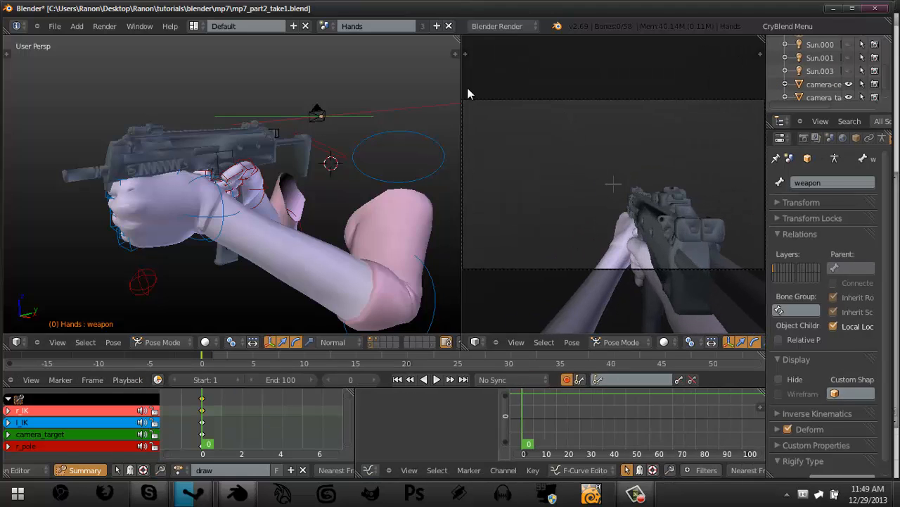
left_click_drag(462, 83, 490, 83)
Select the weapon bone and look through the camera at frame 0.
middle_click_drag(382, 181, 256, 158)
right_click(243, 151)
scroll(244, 147, "down", 1)
key("KP_0")
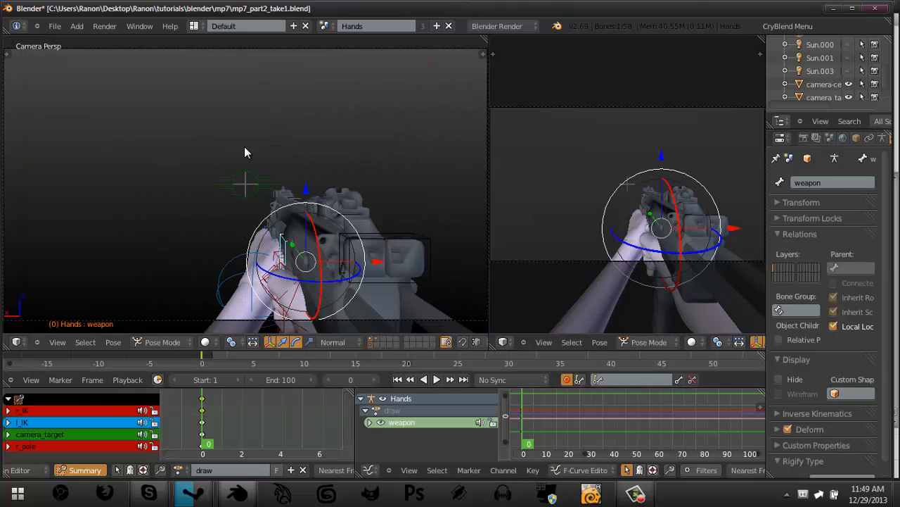
right_click(341, 236)
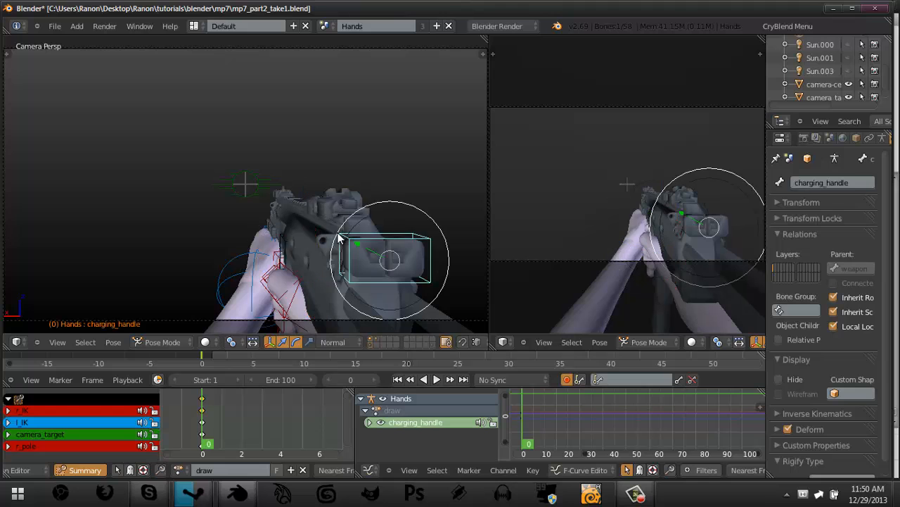
right_click(287, 241)
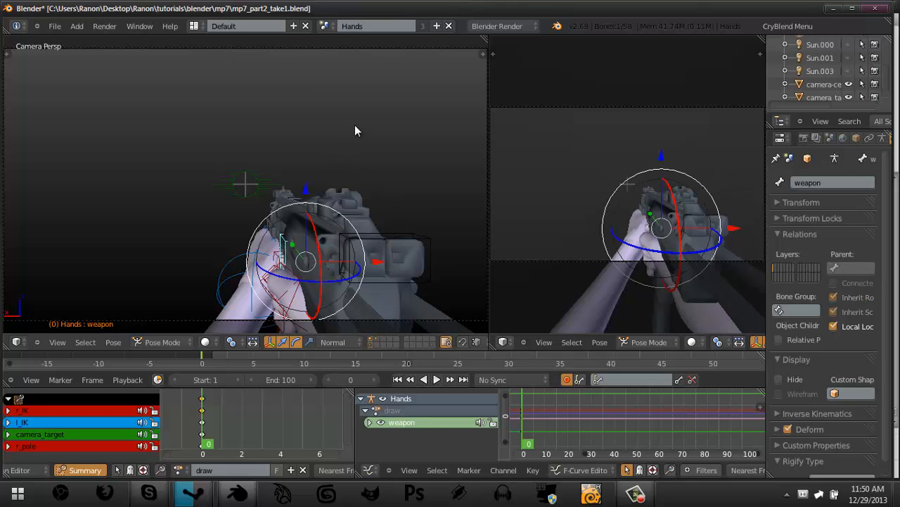
At frame 1, rotate the weapon bone sideways and lower it toward the camera frame's lower-right corner.
key("Right")
key("r")
left_click(321, 149)
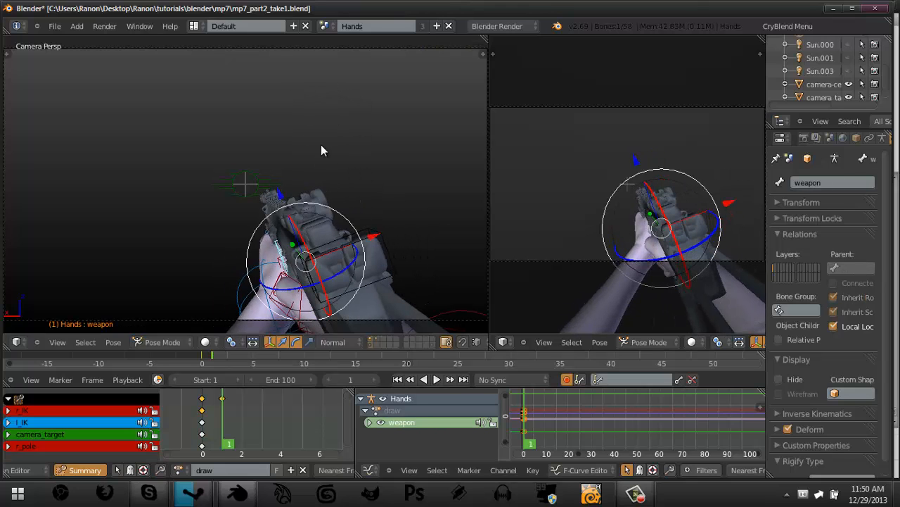
key("g")
key("y")
left_click(310, 122)
key("g")
left_click(366, 173)
key("r")
key("r")
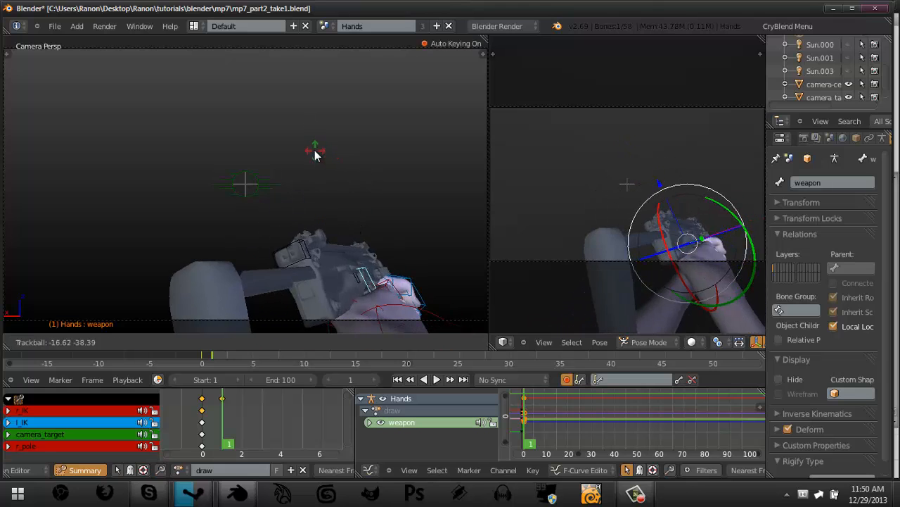
left_click(315, 155)
key("g")
left_click(395, 191)
Push the weapon bone out of the camera frame, beyond its lower-right corner, and tilt it.
key("r")
key("r")
left_click(381, 172)
scroll(381, 172, "down", 3)
key("g")
left_click(405, 180)
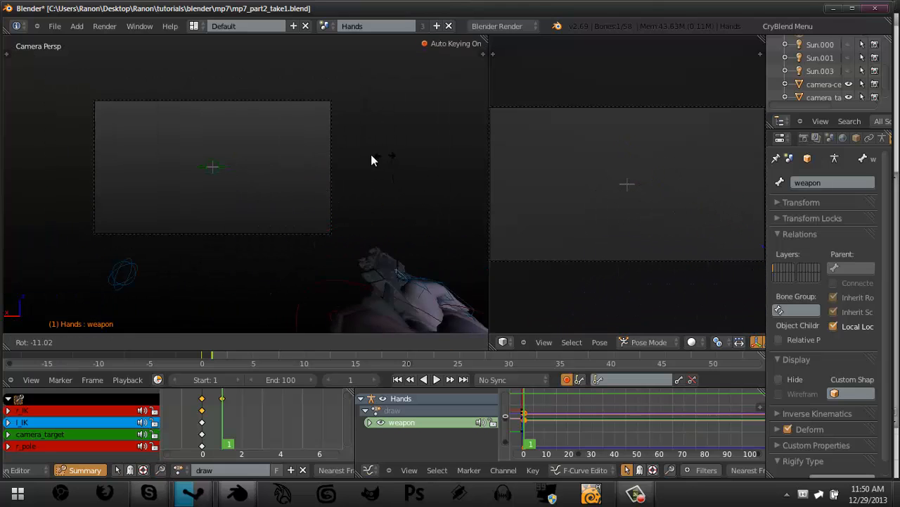
left_click(352, 153)
key("g")
left_click(296, 145)
Trackball-rotate the weapon bone outside the camera frame so the gun lies tilted with its stock toward the camera.
key("r")
key("r")
left_click(394, 145)
key("r")
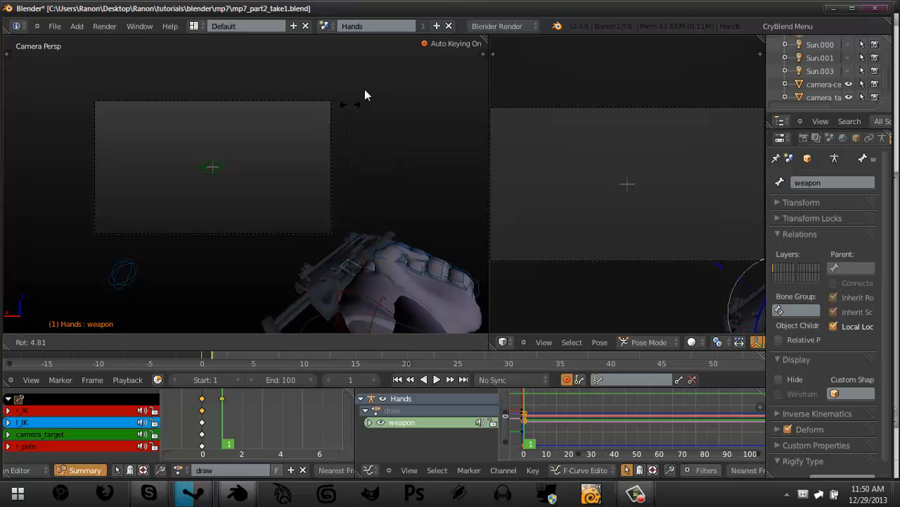
key("r")
left_click(392, 85)
key("r")
key("r")
left_click(435, 150)
key("r")
key("r")
left_click(427, 199)
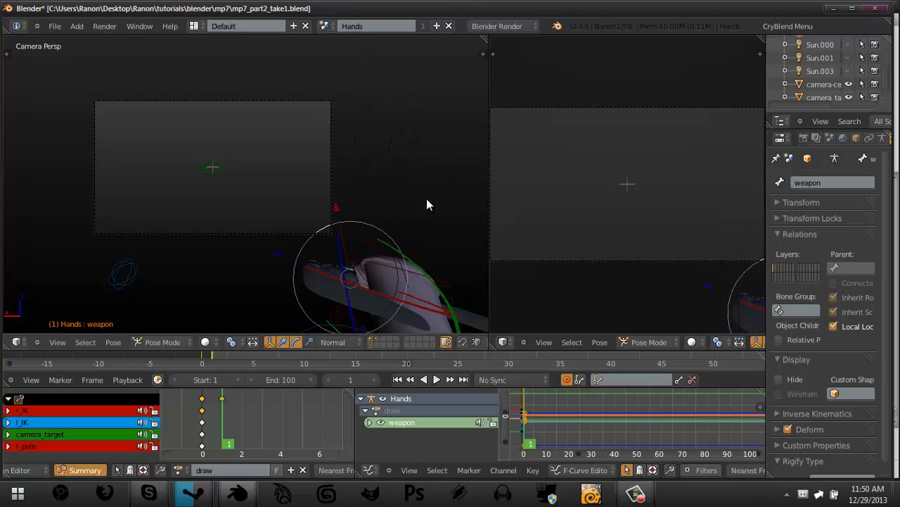
Move the right arm's r_pole bone to correct the elbow direction at frame 1.
middle_click_drag(426, 205, 317, 212)
scroll(260, 193, "down", 5)
right_click(234, 219)
scroll(246, 224, "up", 4)
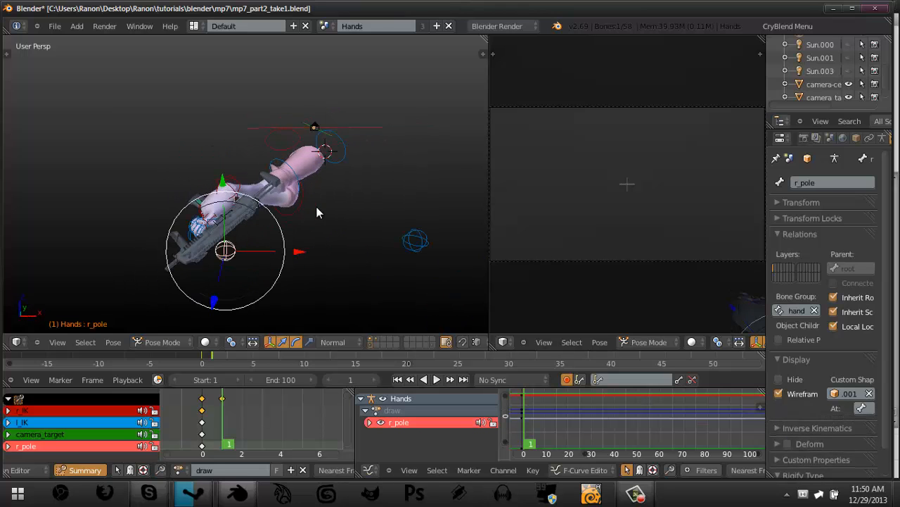
key("g")
left_click(248, 88)
Reselect the weapon bone and return to the camera view.
middle_click_drag(248, 88, 198, 246)
scroll(261, 161, "up", 2)
scroll(198, 247, "up", 2)
right_click(152, 279)
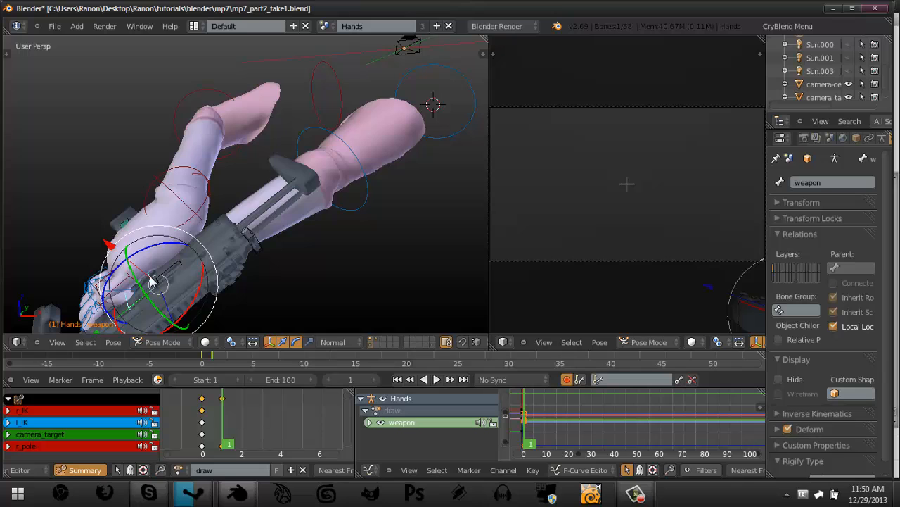
key("KP_0")
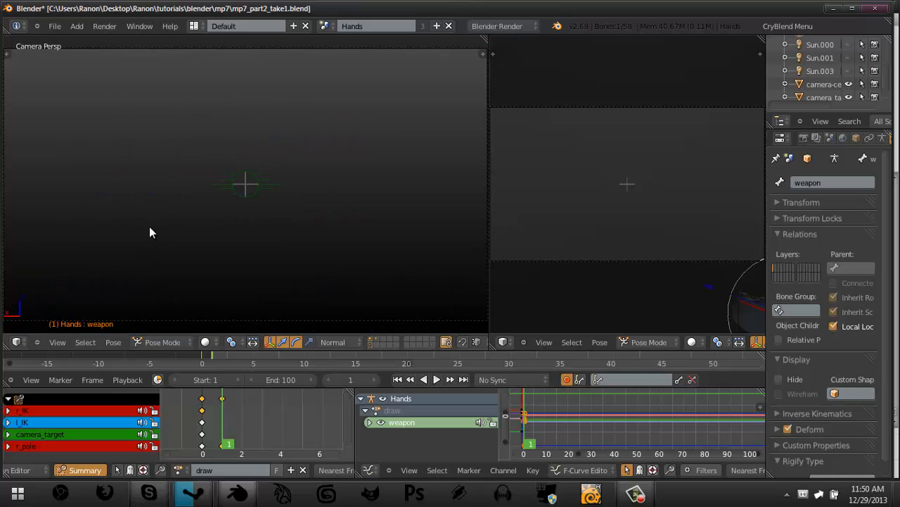
At frame 4, move the weapon bone up into the lower-right corner of the camera frame.
key("Right")
key("Right")
key("Right")
key("Left")
key("Left")
key("Left")
key("Right")
key("Right")
key("Right")
scroll(318, 246, "down", 1)
middle_click_drag(318, 245, 318, 252, "shift")
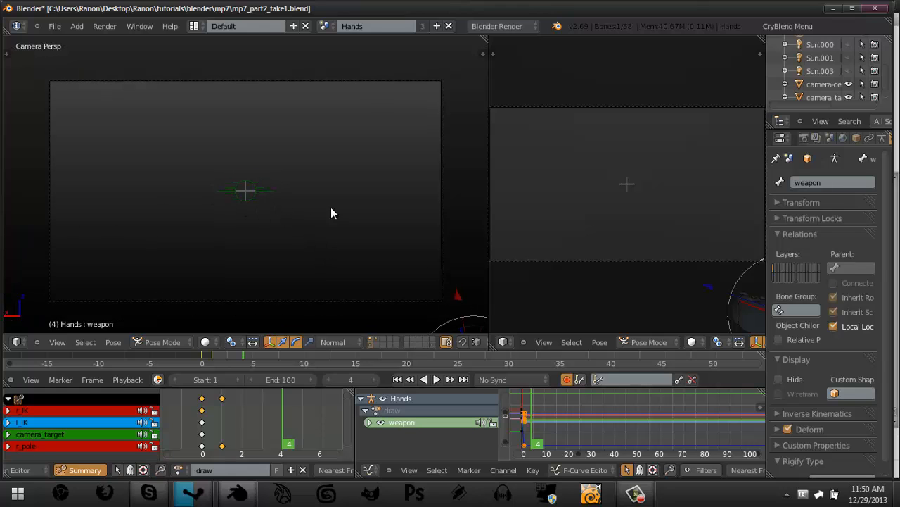
key("g")
left_click(265, 150)
key("Home")
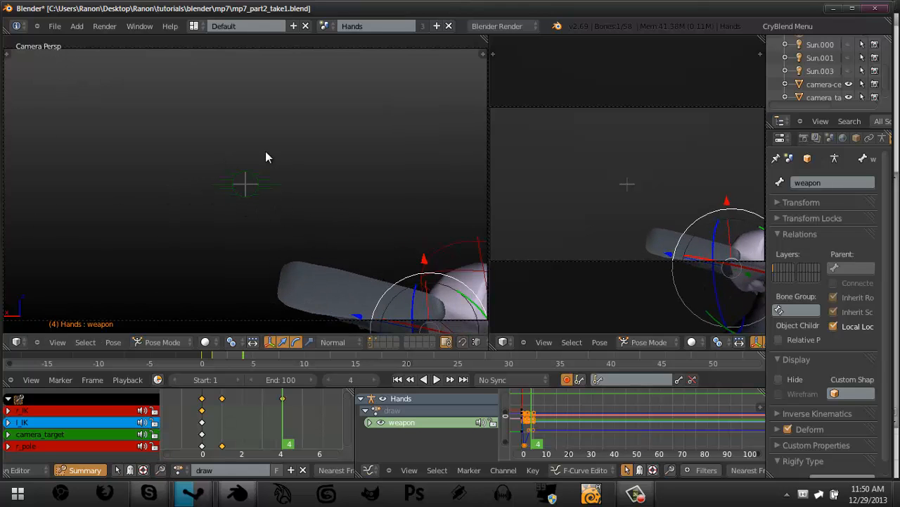
Rotate the weapon bone at frame 4 so the muzzle turns away from the camera, and step back to frame 1.
key("r")
key("r")
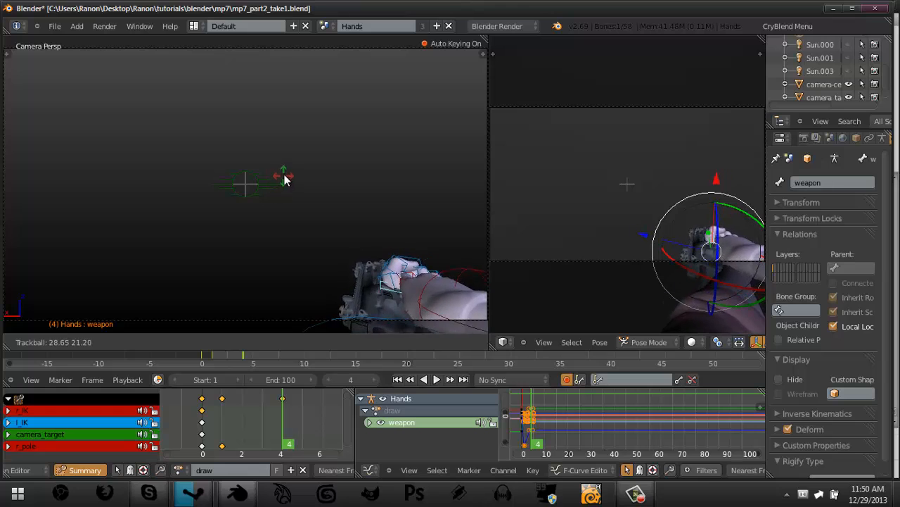
left_click(356, 123)
key("r")
left_click(421, 158)
key("Left")
key("Left")
key("Left")
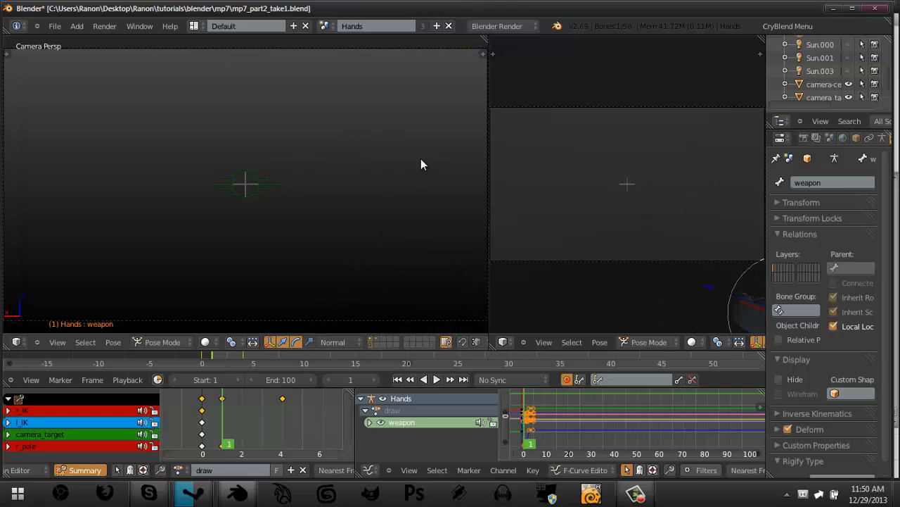
At frame 7, raise the weapon bone further into the camera frame and trackball-rotate it upward.
key("Right")
key("Right")
key("Right")
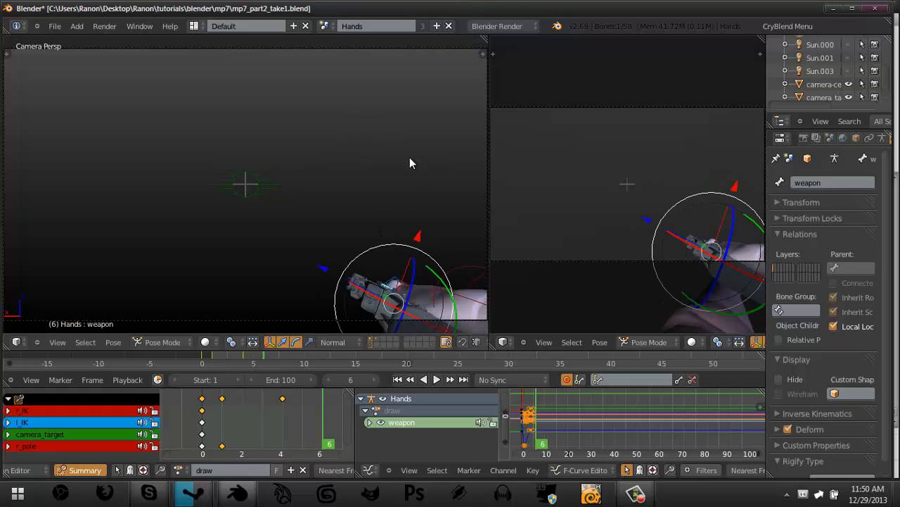
key("Right")
key("g")
left_click(318, 140)
key("r")
key("r")
left_click(361, 163)
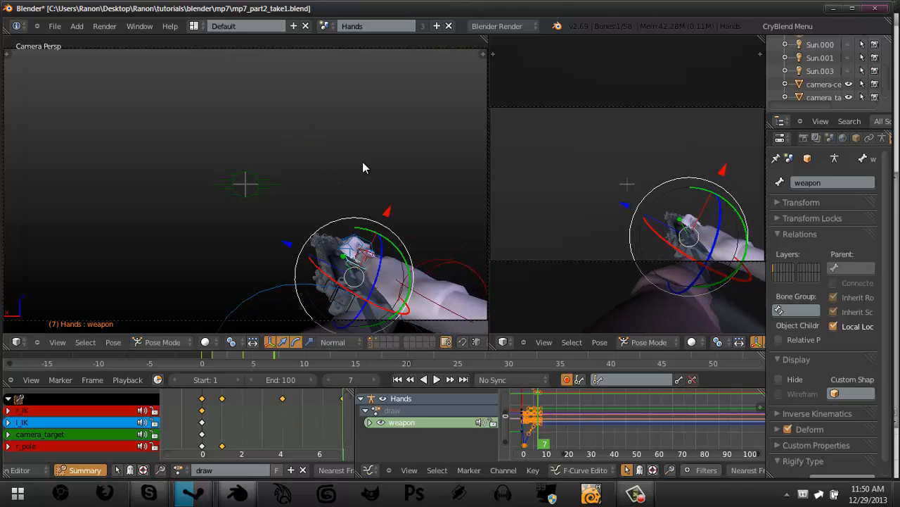
Fine-tune the weapon bone's position at frame 7, including a shift along its Y axis.
key("g")
left_click(361, 158)
key("g")
key("y")
left_click(372, 171)
key("g")
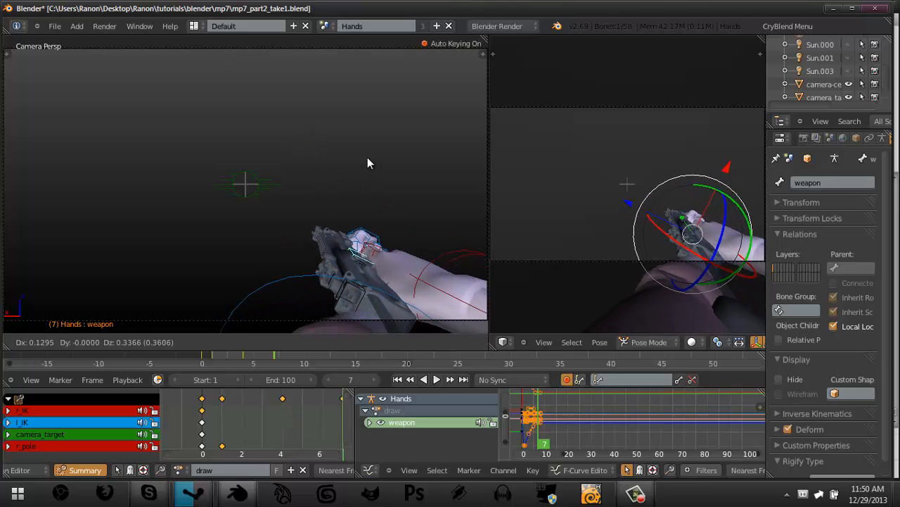
left_click(368, 154)
Step through frames 1 to 7 to check the weapon's entry motion.
key("Left")
key("Left")
key("Left")
key("Left")
key("Left")
key("Left")
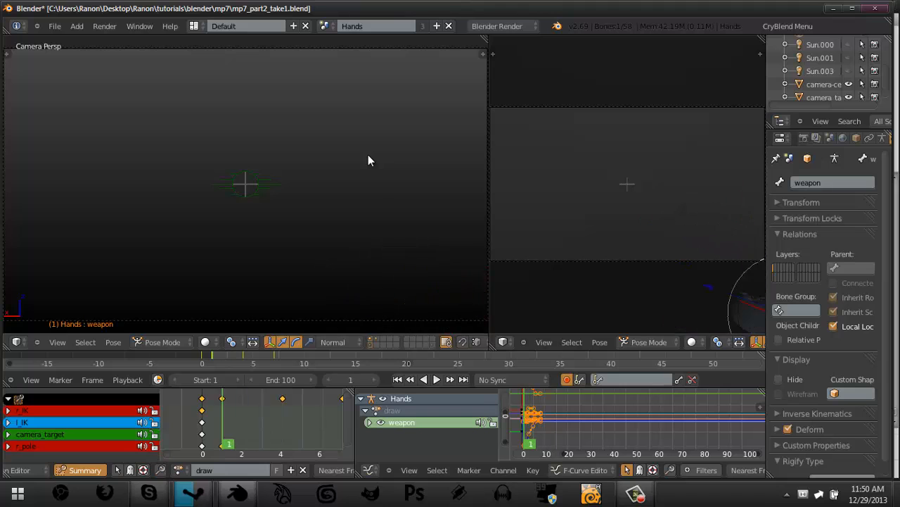
key("Right")
key("Right")
key("Right")
key("Right")
key("Right")
key("Right")
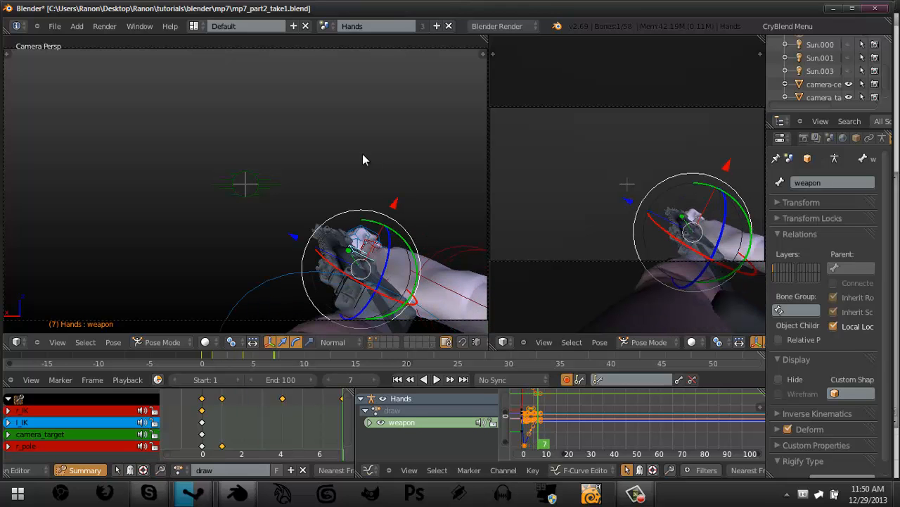
At frame 10, raise the weapon bone toward the camera frame's centre, shift it along Y and rotate it more upright.
key("Right")
key("Right")
key("Right")
key("g")
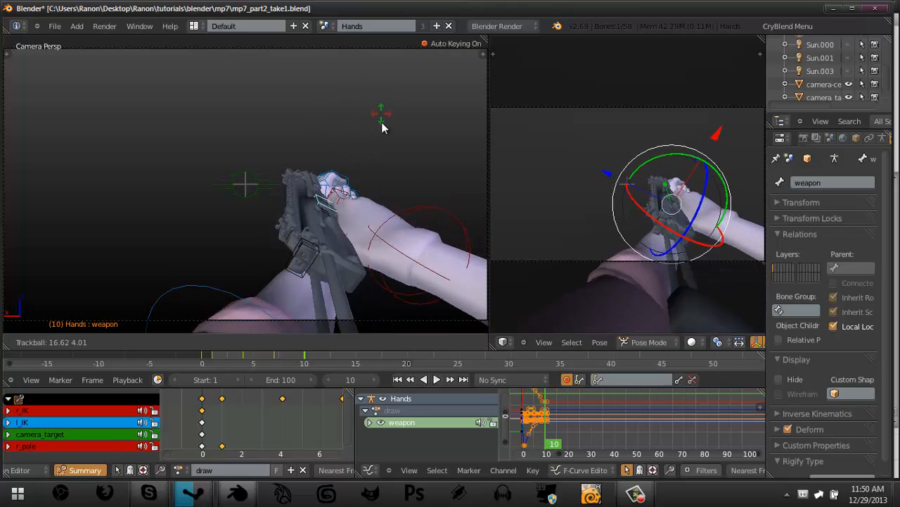
key("y")
left_click(390, 115)
key("r")
key("r")
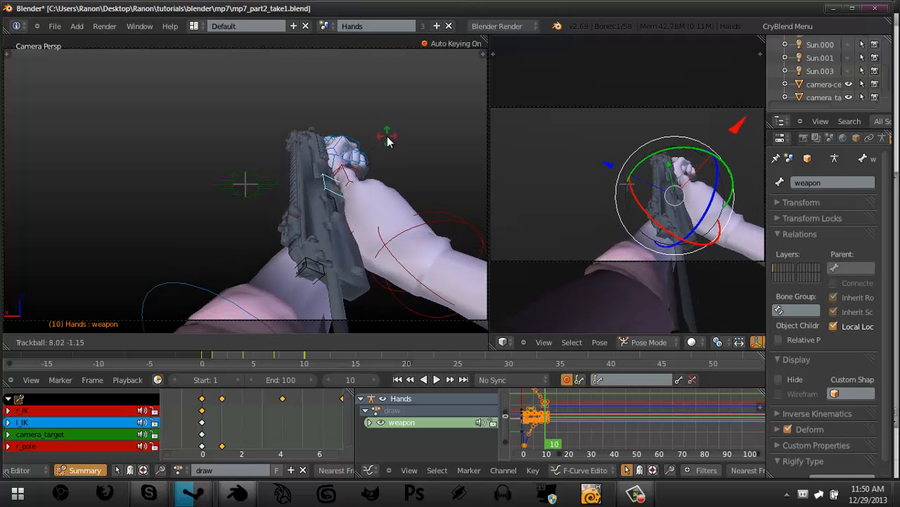
left_click(387, 139)
Refine the weapon bone's position at frame 10 with a shift along Y and a further lift in the camera frame.
key("g")
left_click(387, 124)
key("g")
key("y")
left_click(381, 116)
key("g")
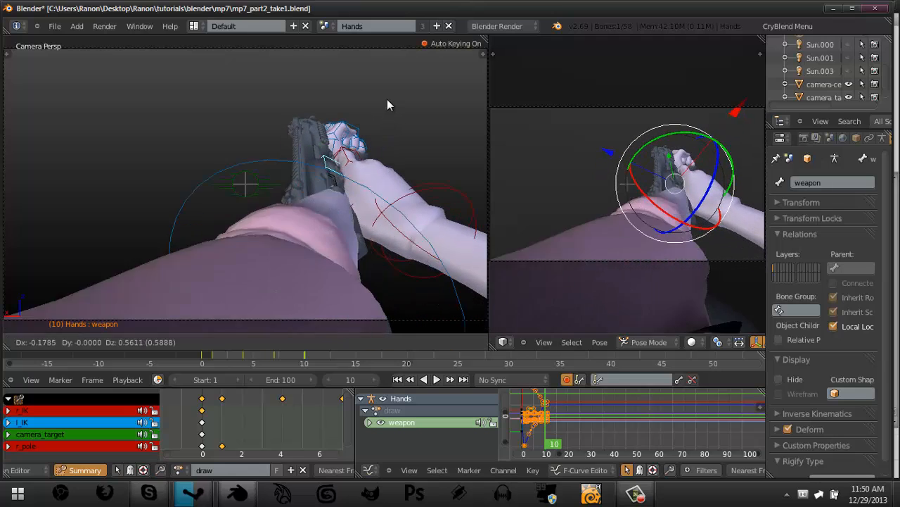
left_click(389, 99)
At frame 10, move the left upper-arm bone (l_upperarm) away from the camera so the arm no longer blocks the view.
middle_click_drag(388, 99, 331, 243)
scroll(332, 242, "down", 3)
key("a")
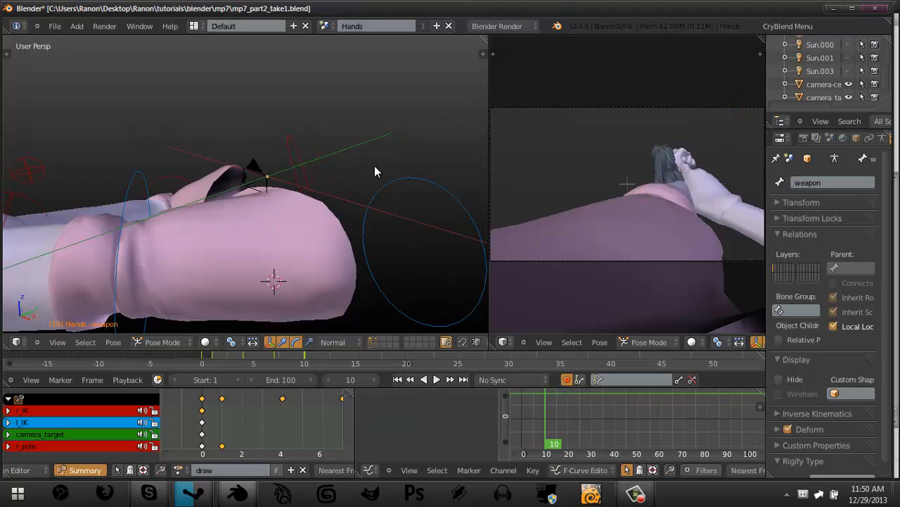
right_click(388, 184)
scroll(401, 208, "down", 4)
middle_click_drag(401, 208, 359, 229)
key("g")
left_click(261, 230)
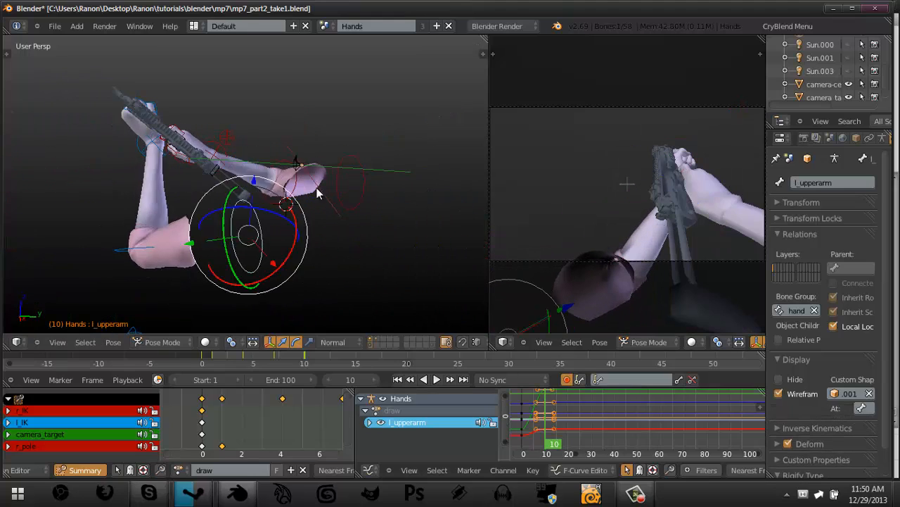
Reselect the weapon bone and expand its rotation, location and scale channels among the action's keyframes.
middle_click_drag(380, 133, 324, 300)
scroll(283, 210, "up", 4)
right_click(373, 200)
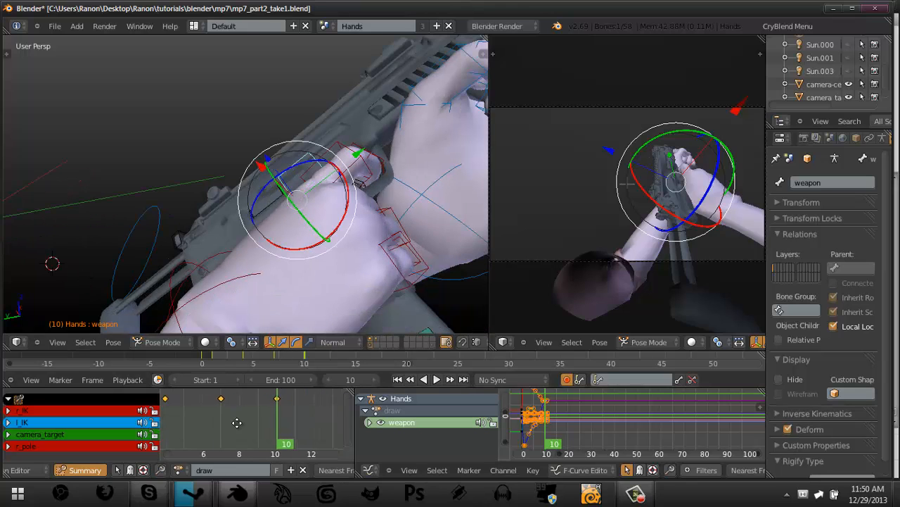
middle_click_drag(237, 422, 204, 434)
left_click(7, 415)
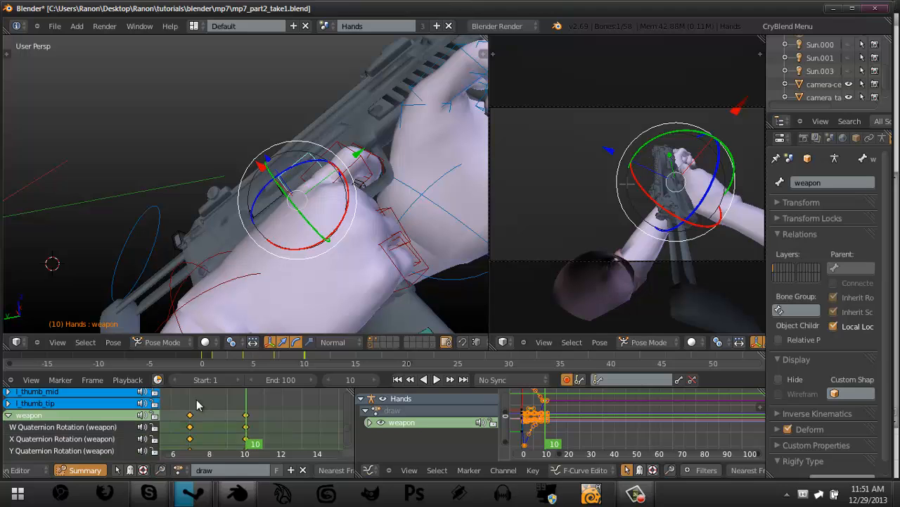
Advance to frame 11 and shift the weapon bone slightly to key it there.
scroll(105, 422, "down", 2)
key("Right")
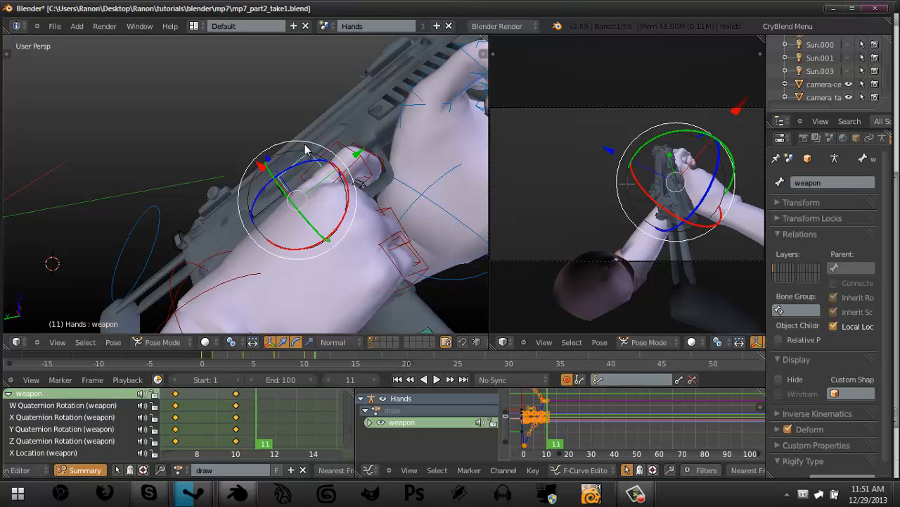
middle_click_drag(305, 145, 304, 208)
left_click_drag(309, 215, 348, 208)
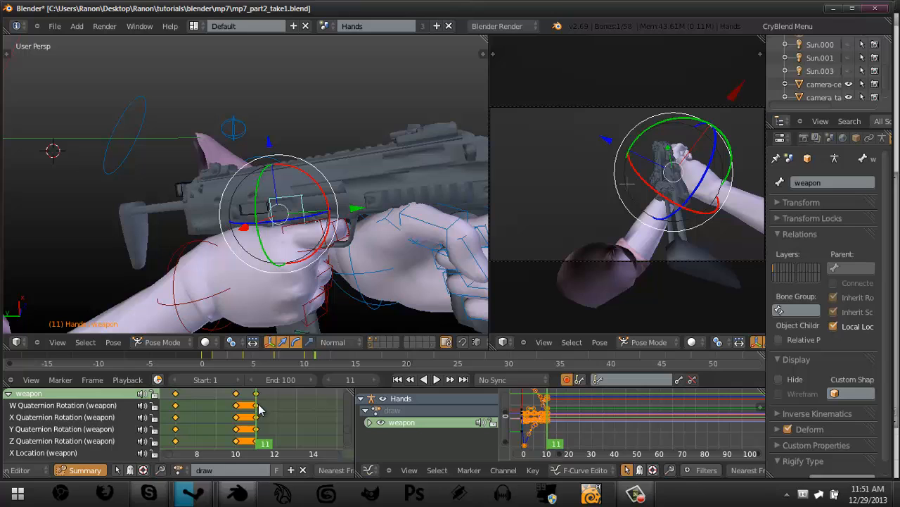
Compare the weapon channels' keys at frames 10 and 11 and delete the frame 11 keyframe.
scroll(258, 412, "down", 5)
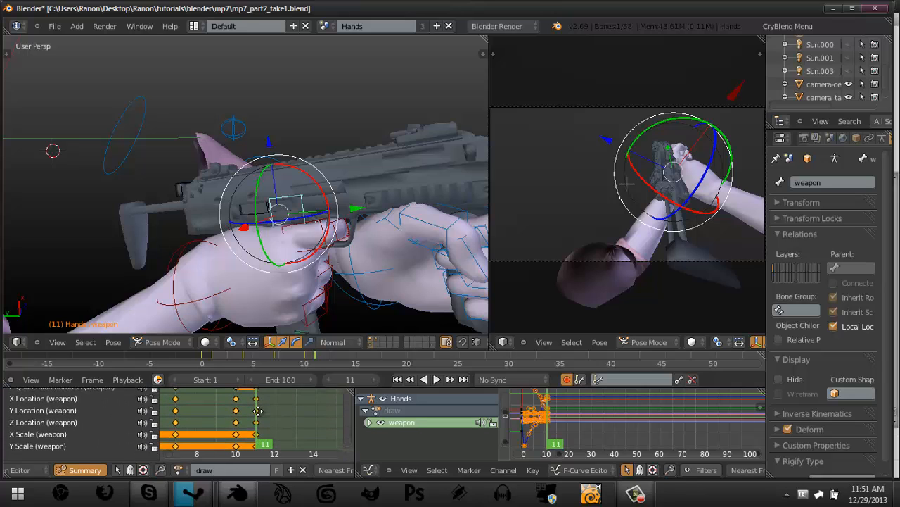
left_click_drag(263, 403, 237, 416)
scroll(236, 411, "up", 8)
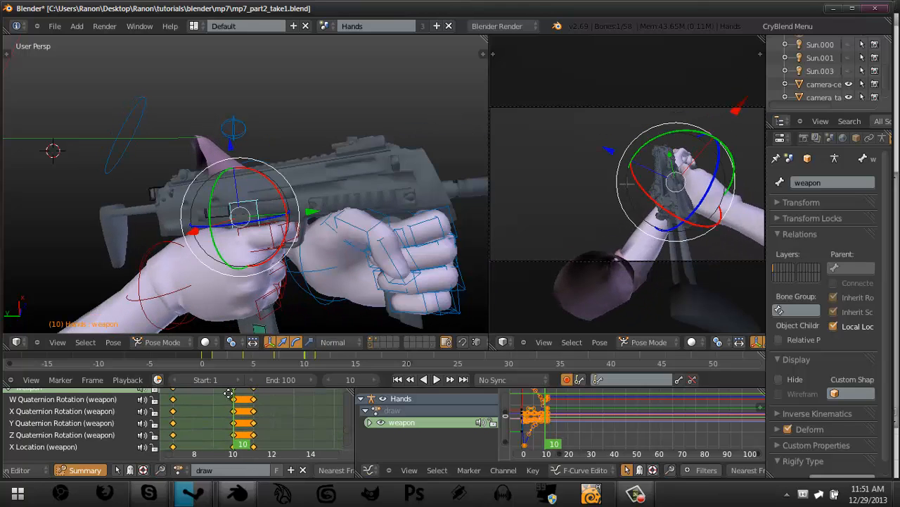
right_click(268, 432)
key("x")
left_click(264, 439)
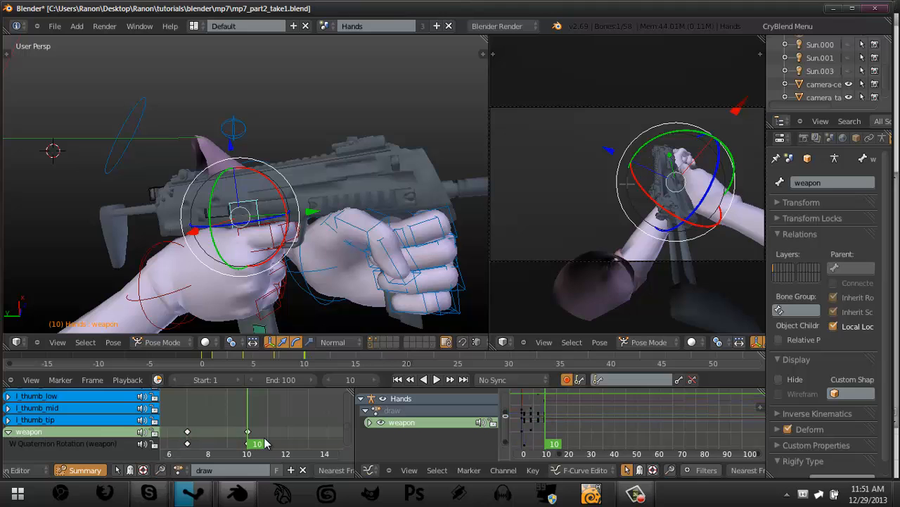
Try a trackball rotation and a free move on the weapon bone at frame 10 from several viewing angles.
middle_click_drag(261, 218, 285, 238)
middle_click_drag(221, 218, 255, 211)
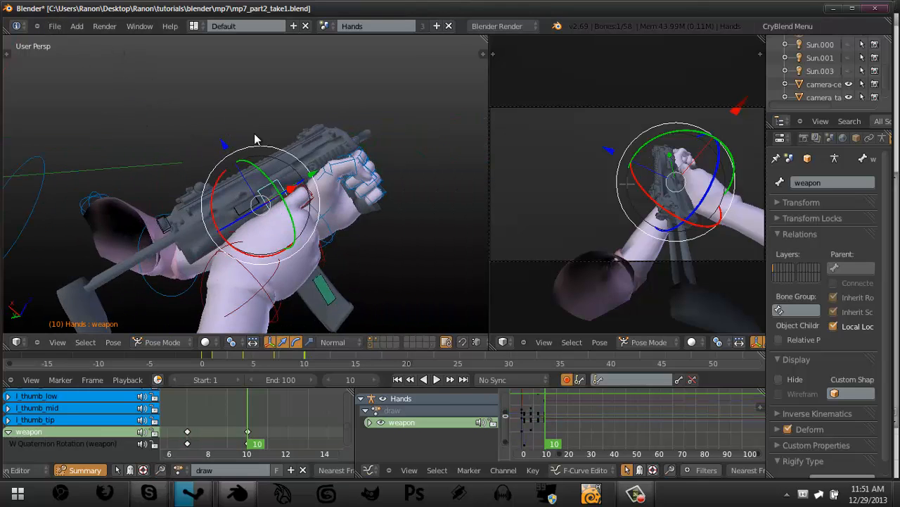
key("r")
key("r")
left_click(241, 171)
key("g")
left_click(193, 189)
middle_click_drag(197, 204, 292, 324)
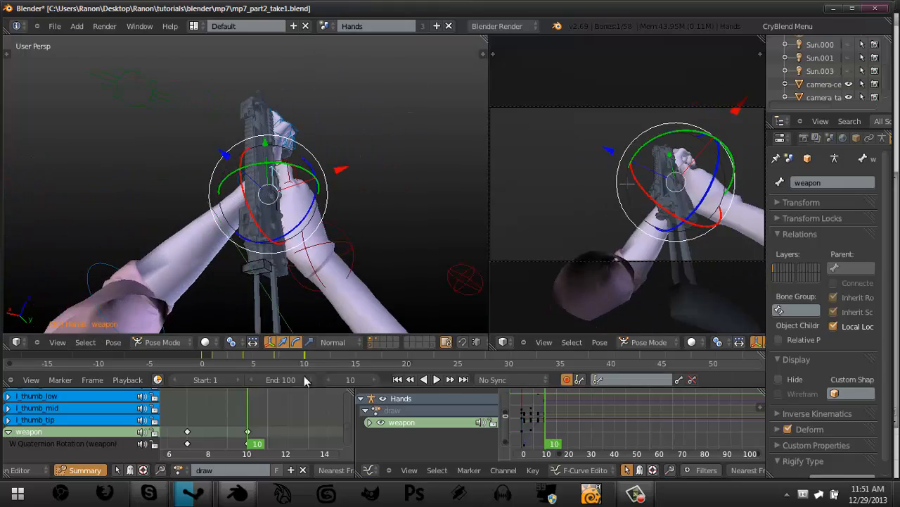
Step back through the camera view from frame 10 to frame 1, collapse the weapon channels and show the full keyframe range.
key("KP_0")
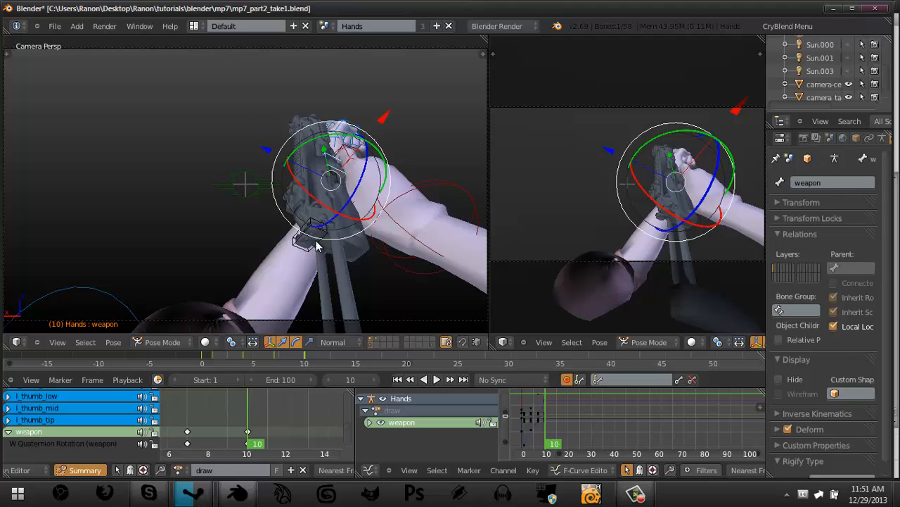
key("Left")
key("Left")
key("Left")
key("Left")
key("Left")
key("Left")
key("Left")
key("Left")
key("Left")
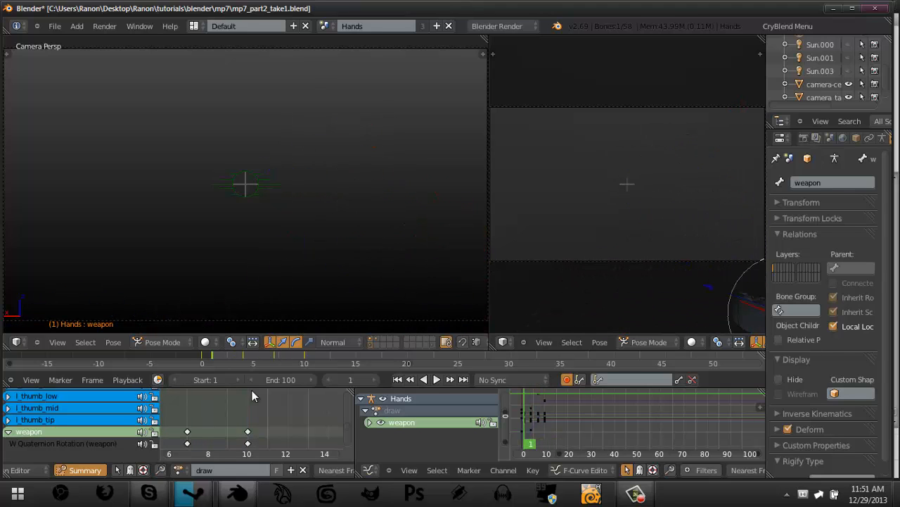
middle_click_drag(235, 459, 306, 441)
left_click(7, 404)
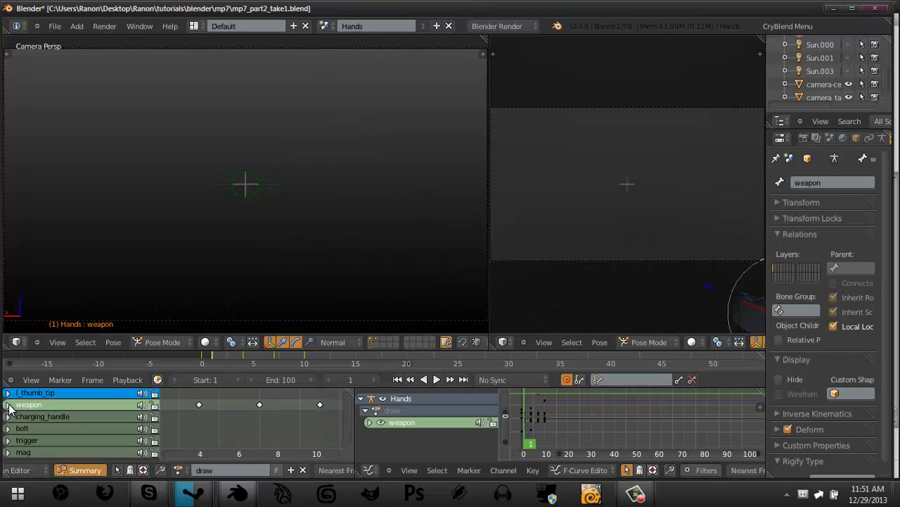
key("Home")
Rotate the weapon bone at frame 4, and move and trackball-rotate it at frame 7 to smooth the entry.
key("Right")
key("Right")
key("Right")
key("Right")
key("Right")
key("Right")
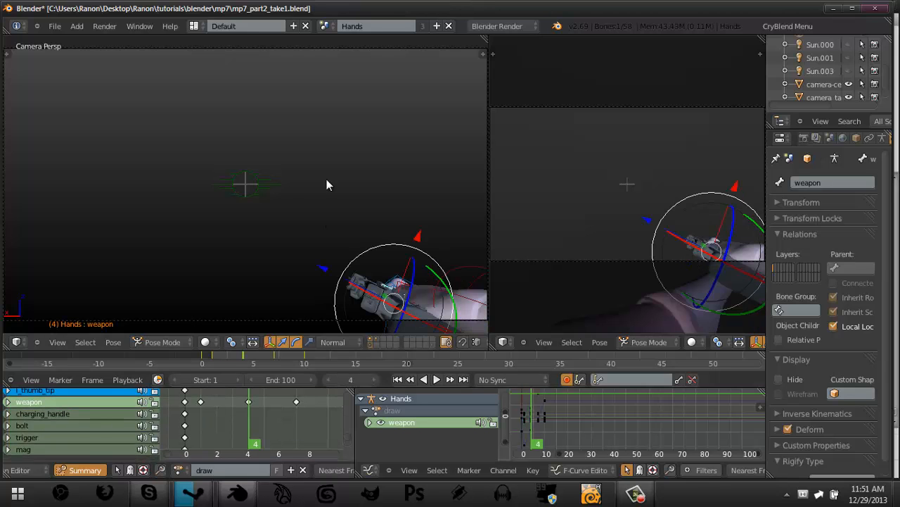
key("r")
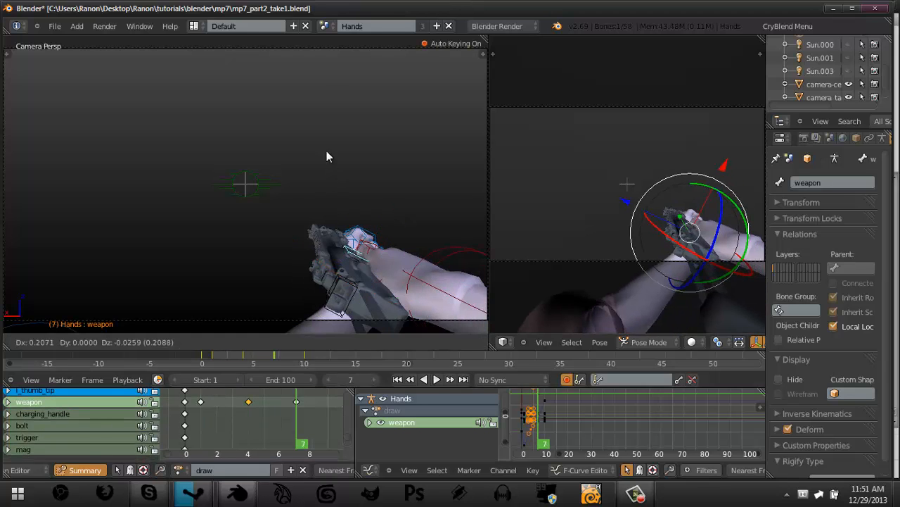
left_click(355, 246)
key("Right")
key("Right")
key("Right")
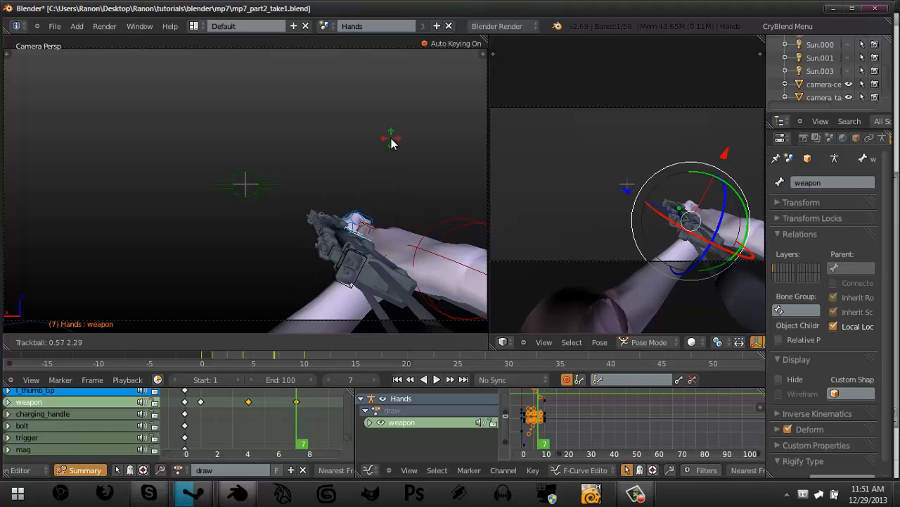
At frame 10, lower the weapon bone slightly toward the camera frame's centre and tilt it.
middle_click_drag(259, 435, 206, 454)
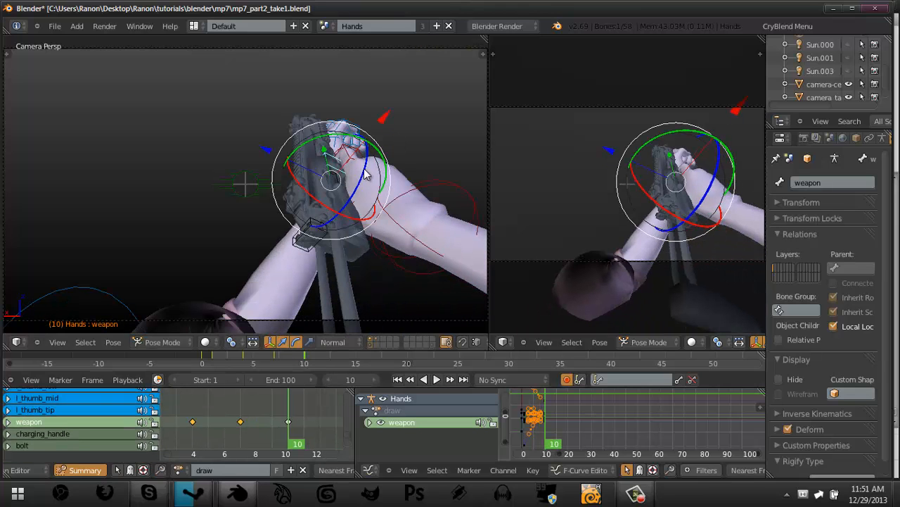
key("r")
left_click(361, 183)
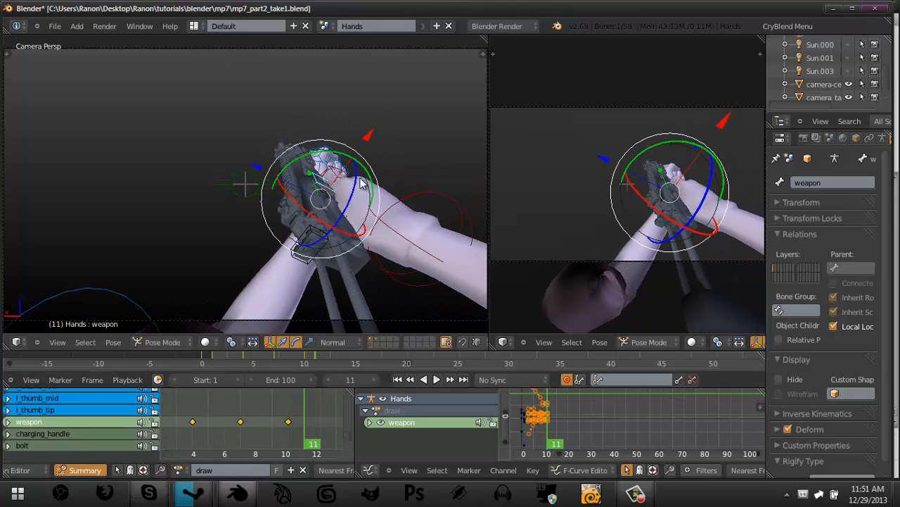
At frame 13, raise the weapon bone slightly and rotate it more upright.
key("r")
key("r")
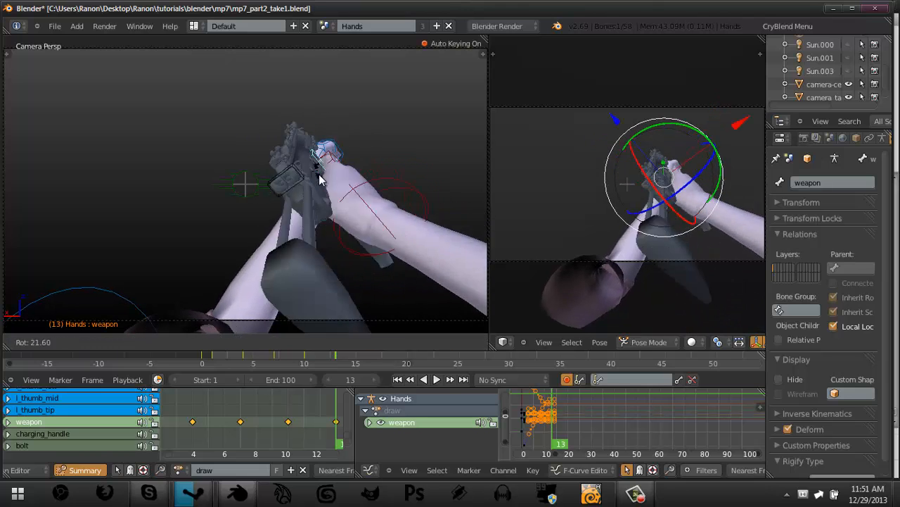
left_click(321, 186)
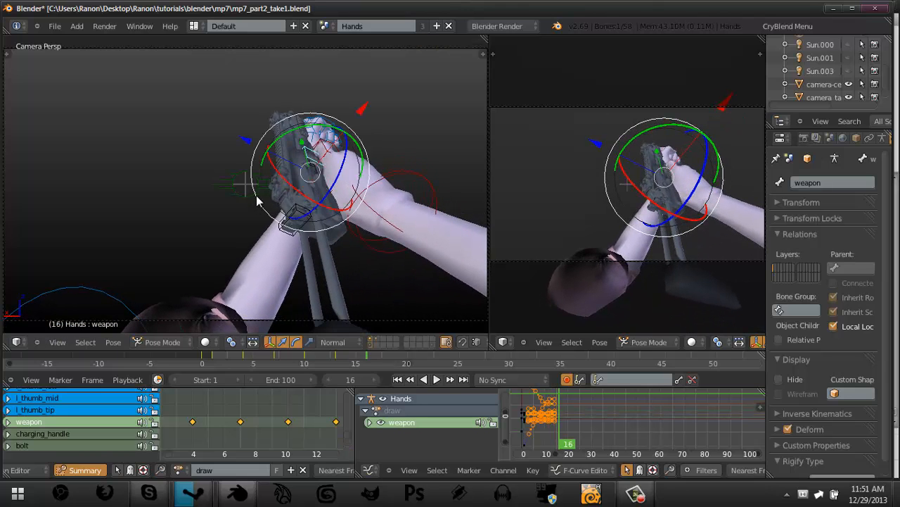
At frame 16, move the weapon bone slightly up and away from the frame's centre, and adjust its rotation.
key("g")
left_click(373, 127)
key("r")
left_click(373, 150)
key("g")
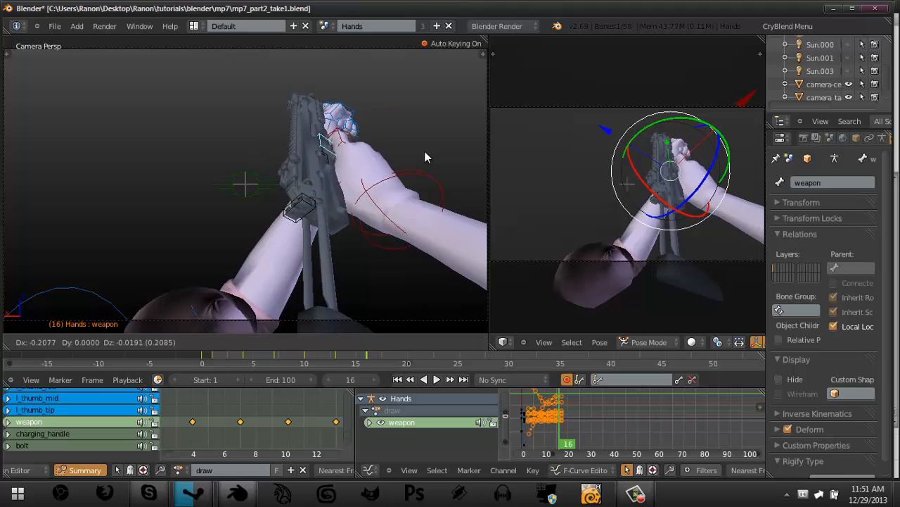
left_click(424, 158)
At frame 19, trackball-rotate the weapon bone to raise its muzzle and nudge its position.
key("Right")
key("r")
key("r")
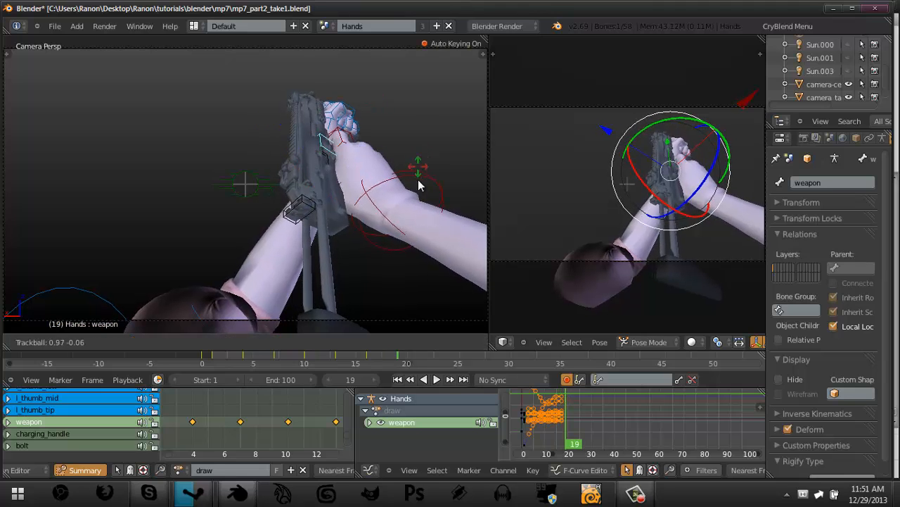
left_click(414, 226)
key("g")
left_click(433, 199)
key("r")
key("r")
left_click(436, 272)
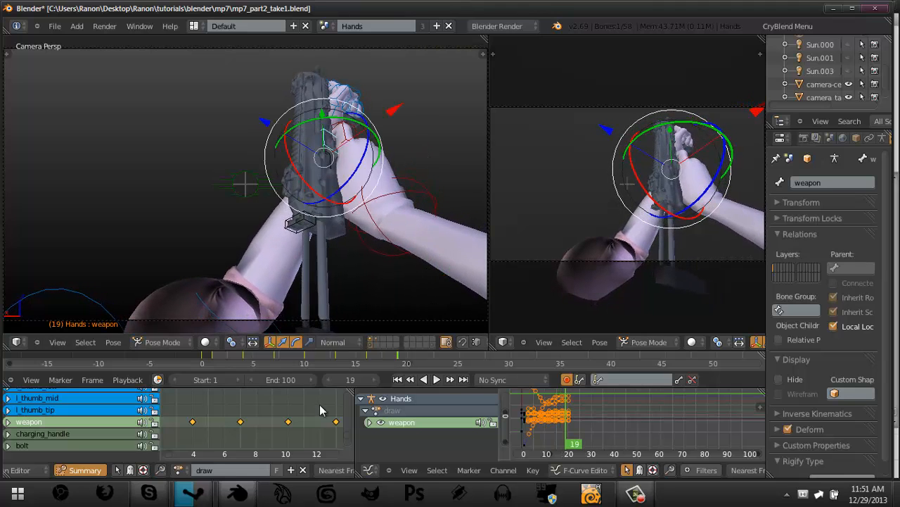
Move the weapon's frame 19 keyframe to frame 17 and return to frame 16.
middle_click_drag(320, 406, 218, 423)
right_click_drag(331, 440, 311, 440)
middle_click_drag(312, 440, 257, 419)
right_click_drag(258, 418, 248, 421)
left_click_drag(248, 424, 227, 424)
Start the Screencast Keys display for the 3D view.
key("n")
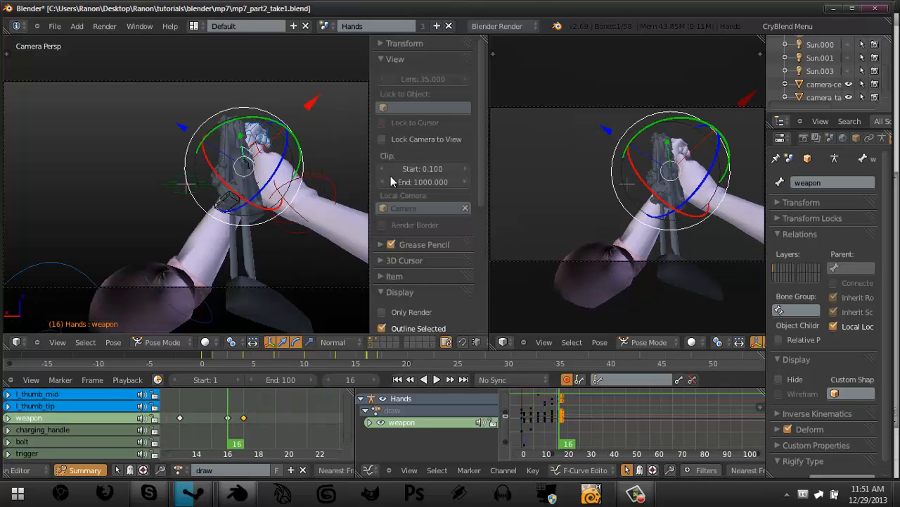
scroll(410, 206, "down", 10)
left_click(406, 322)
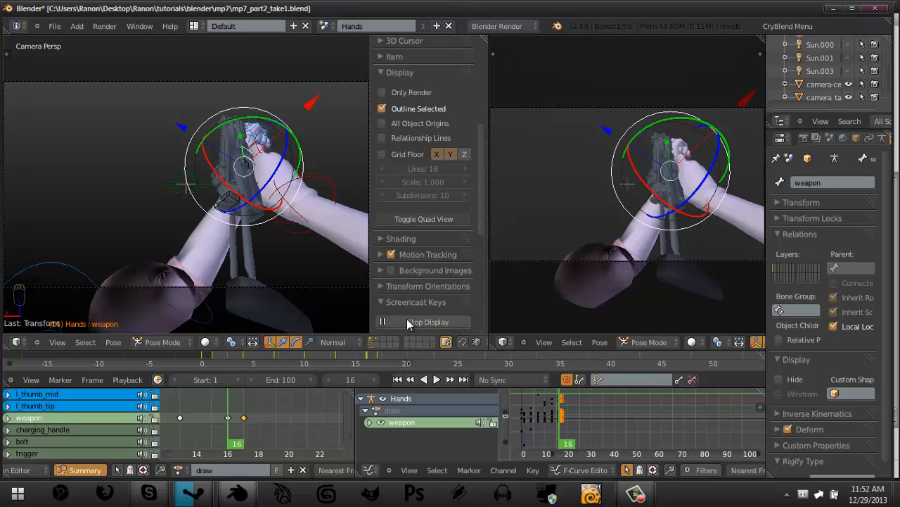
key("n")
At frame 20, trackball-rotate the weapon bone to tilt its muzzle slightly further upward.
key("Right")
key("Right")
key("Right")
key("Right")
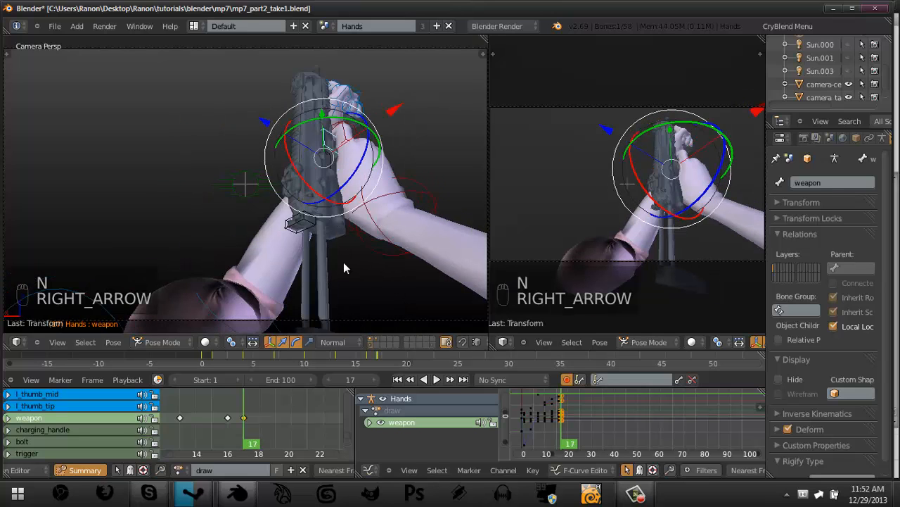
key("r")
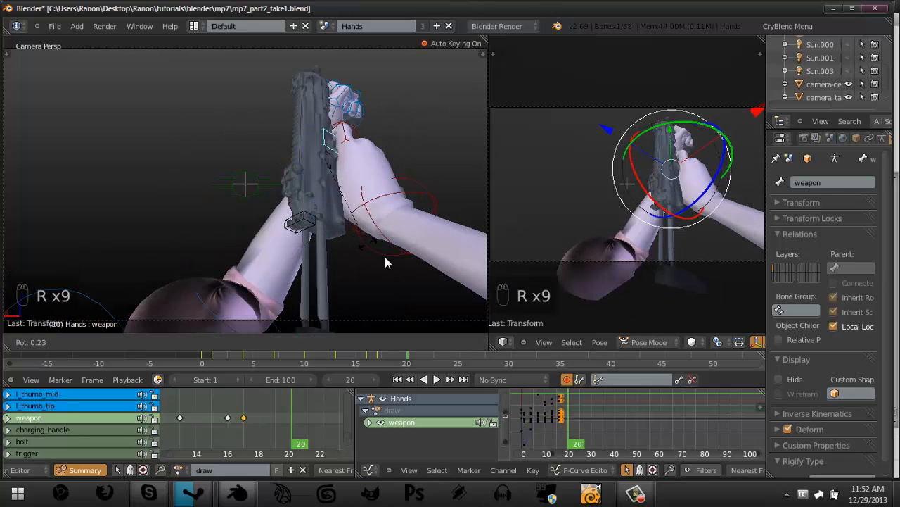
right_click(387, 250)
key("r")
key("r")
left_click(405, 129)
key("r")
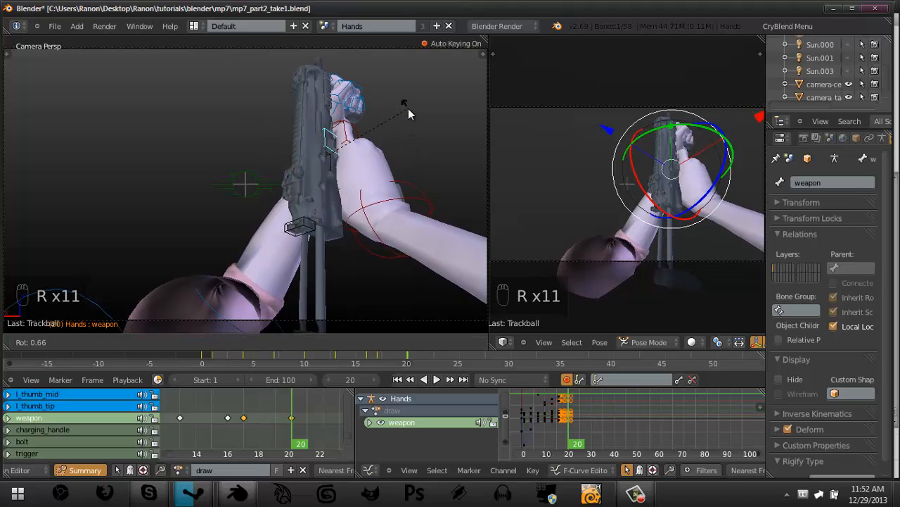
key("r")
left_click(457, 140)
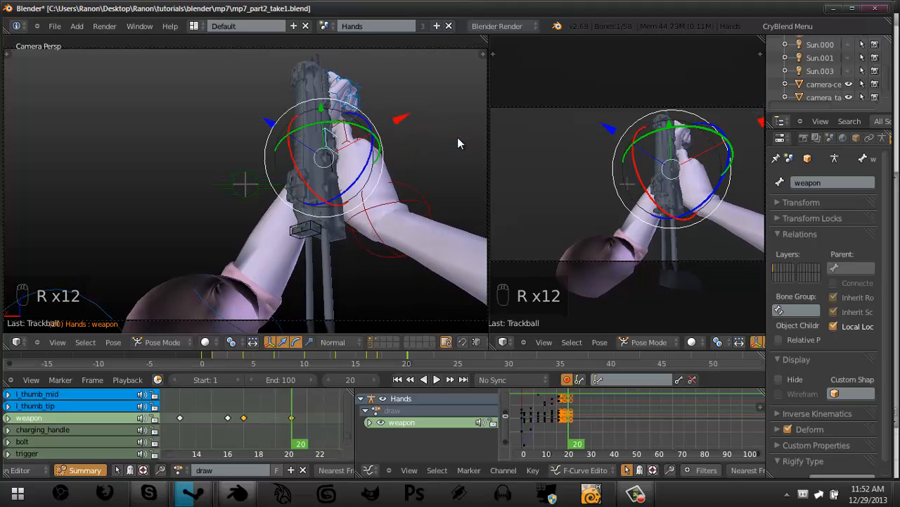
Move the weapon's frame 20 keyframe to frame 21 and lower the weapon bone slightly at that frame.
right_click(297, 425)
key("g")
left_click(312, 427)
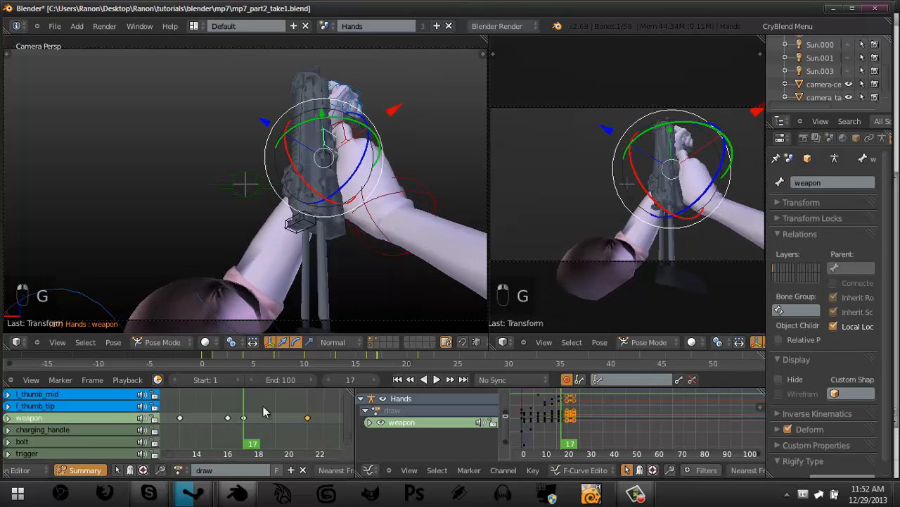
key("g")
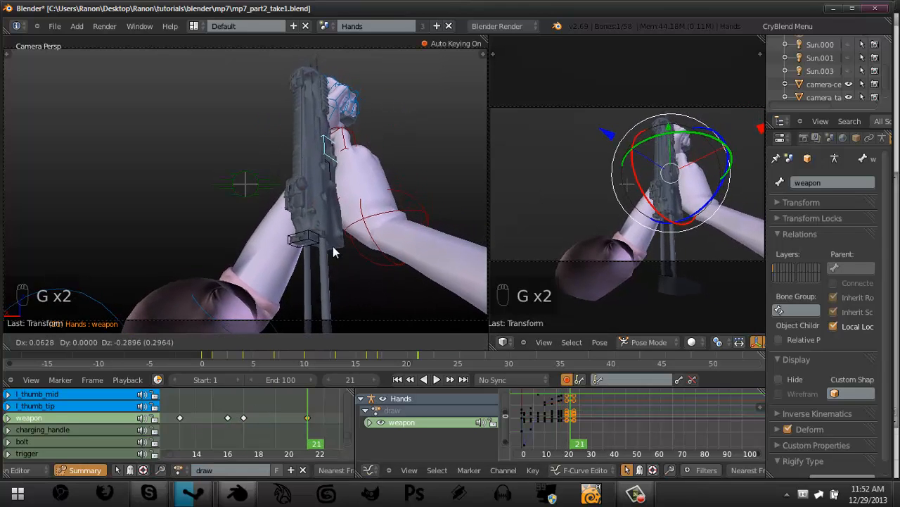
left_click(340, 232)
At frame 23, trackball-rotate the weapon bone to bring its muzzle back down.
key("Right")
key("Right")
key("Right")
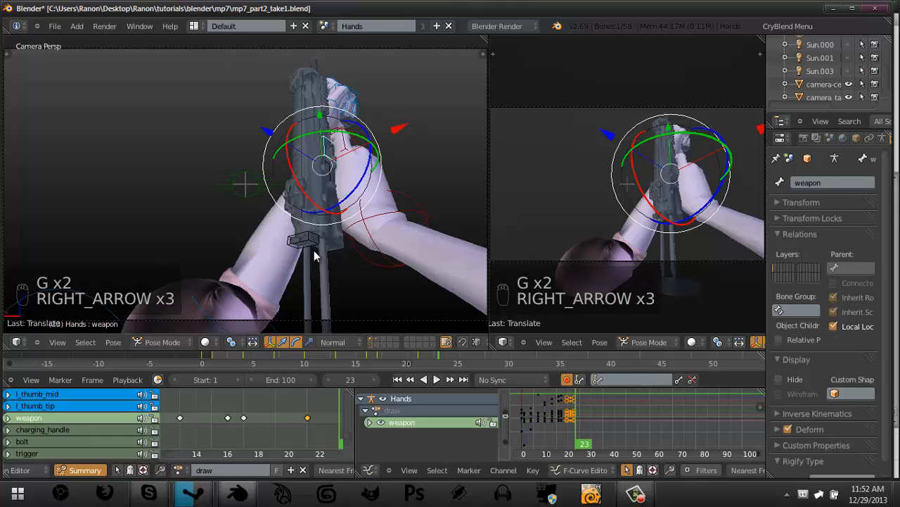
key("r")
key("r")
key("r")
key("r")
key("r")
key("r")
key("r")
left_click(389, 195)
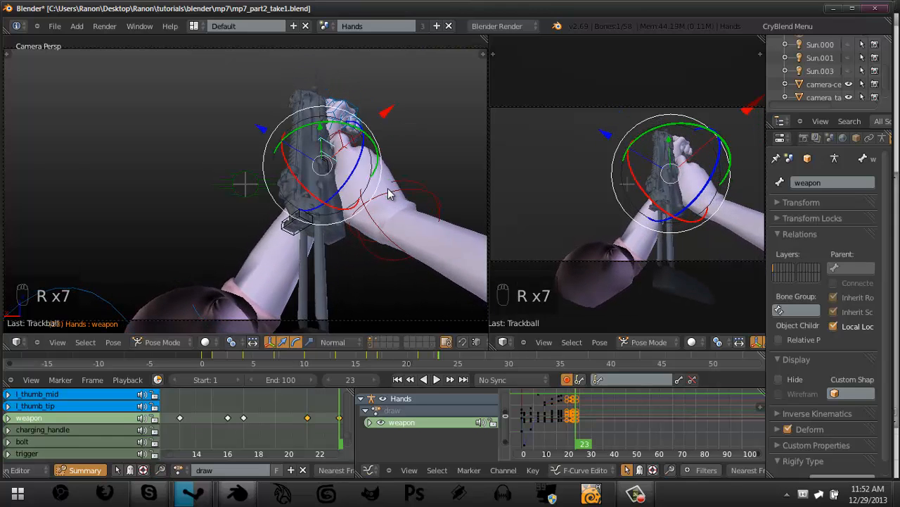
At frame 23, reposition and slightly rotate the weapon bone to refine its settling pose, and step back to frame 21 to compare.
key("g")
middle_click(389, 189)
left_click(388, 188)
key("g")
left_click(401, 186)
key("r")
left_click(446, 110)
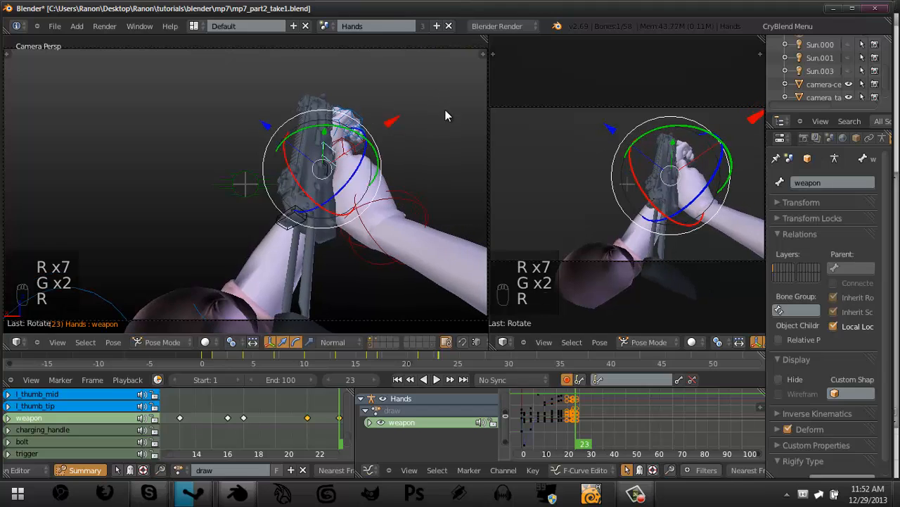
key("r")
key("g")
left_click(473, 170)
key("Left")
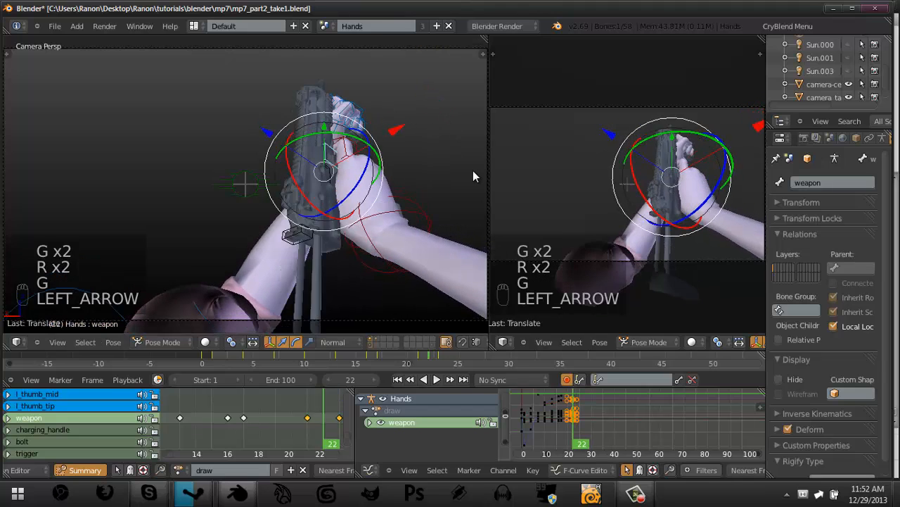
key("Left")
key("Left")
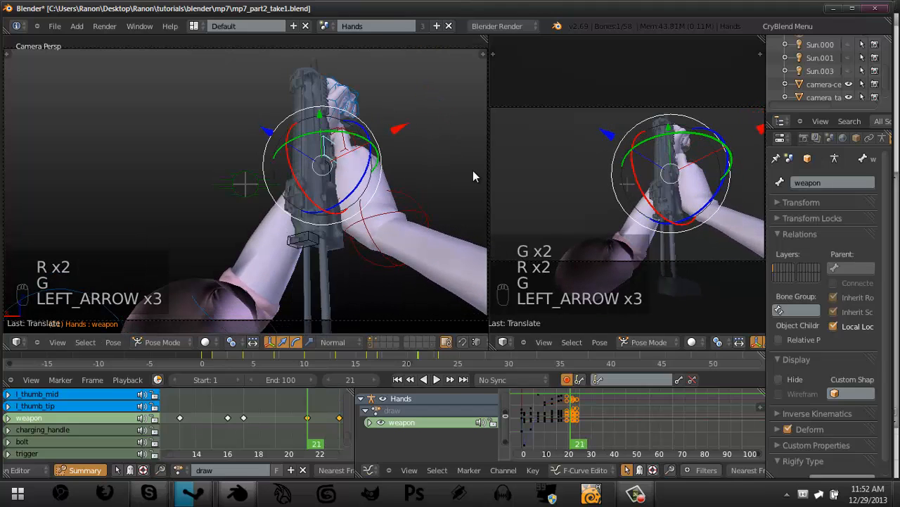
Select the charging_handle bone and pull it back out of the weapon at frame 16.
right_click(292, 243)
left_click_drag(280, 443, 245, 425)
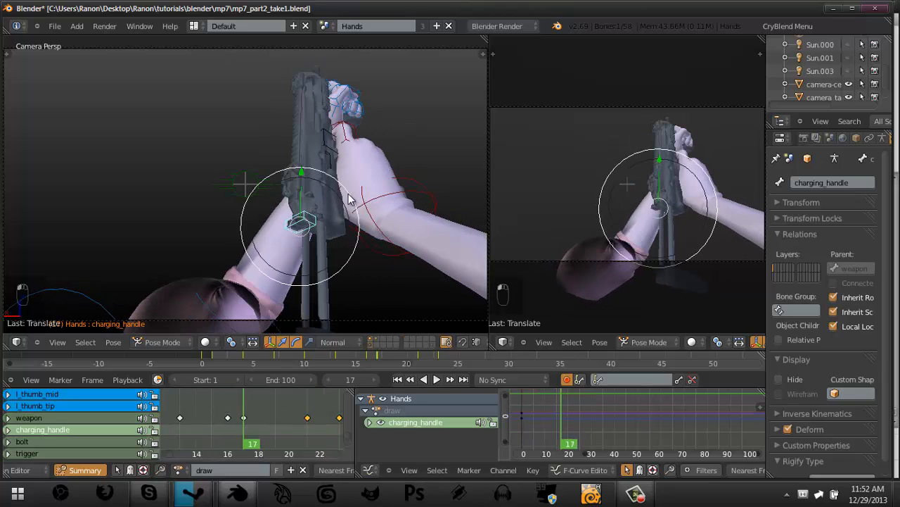
middle_click_drag(324, 186, 388, 201)
middle_click_drag(321, 150, 204, 278)
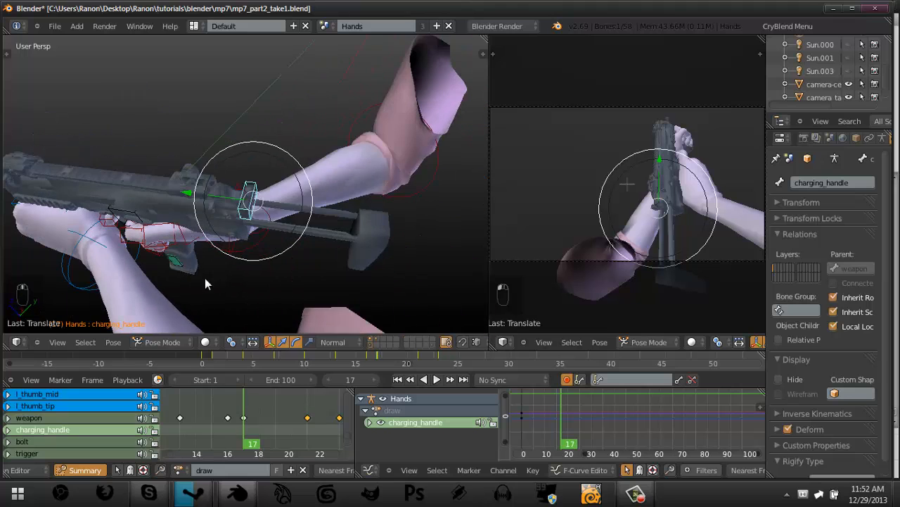
left_click(230, 422)
middle_click_drag(208, 209, 251, 225)
key("g")
right_click(287, 213)
middle_click_drag(200, 213, 304, 214)
key("g")
left_click(243, 184)
Fine-tune how far the charging_handle bone is pulled back at frame 16, checking it against the receiver.
middle_click_drag(277, 251, 239, 135)
middle_click_drag(289, 160, 221, 171)
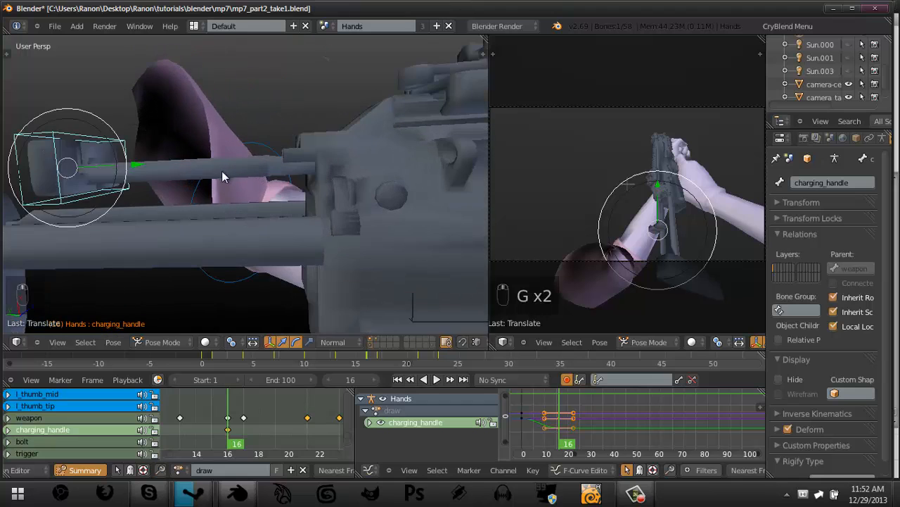
key("g")
left_click(284, 181)
middle_click_drag(284, 181, 176, 183)
key("g")
middle_click_drag(278, 197, 222, 327)
left_click(269, 197)
key("g")
left_click(235, 194)
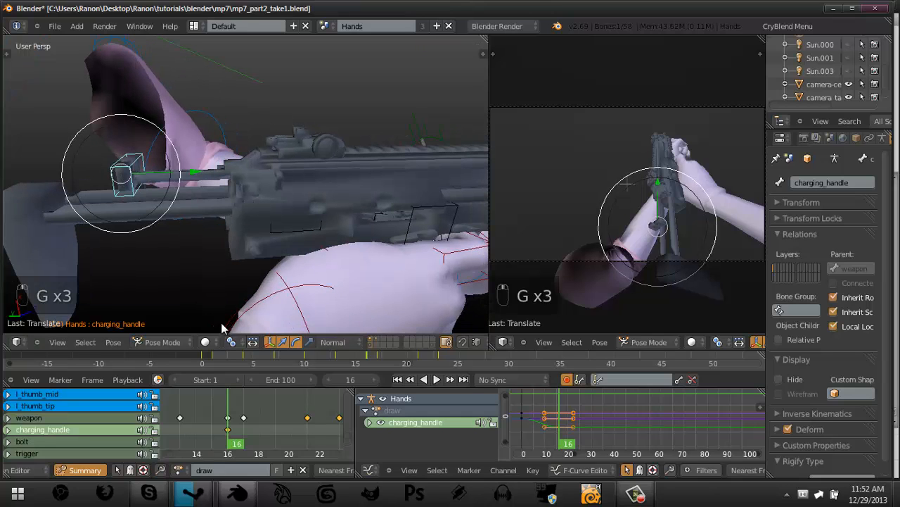
Duplicate the charging handle's frame 16 keyframe to frame 19 to hold the pulled-back position.
middle_click_drag(251, 431, 259, 431)
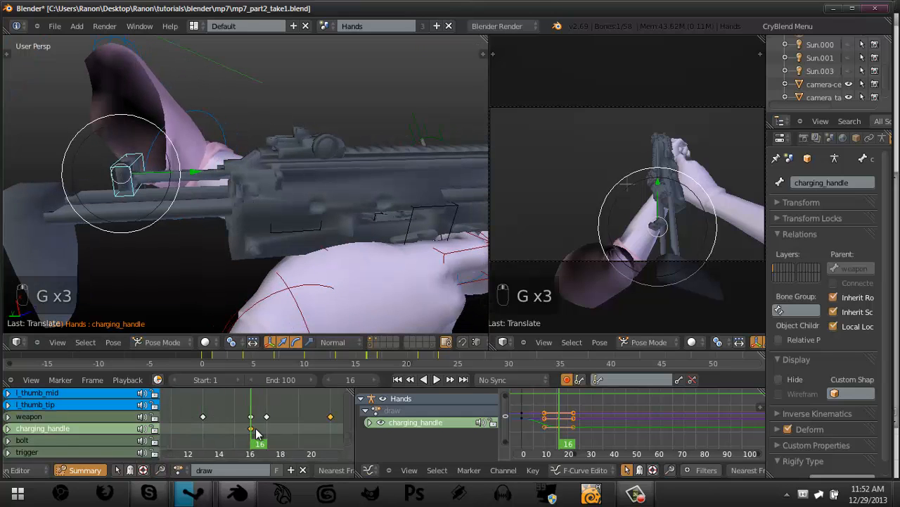
scroll(257, 434, "down", 3)
left_click(280, 427)
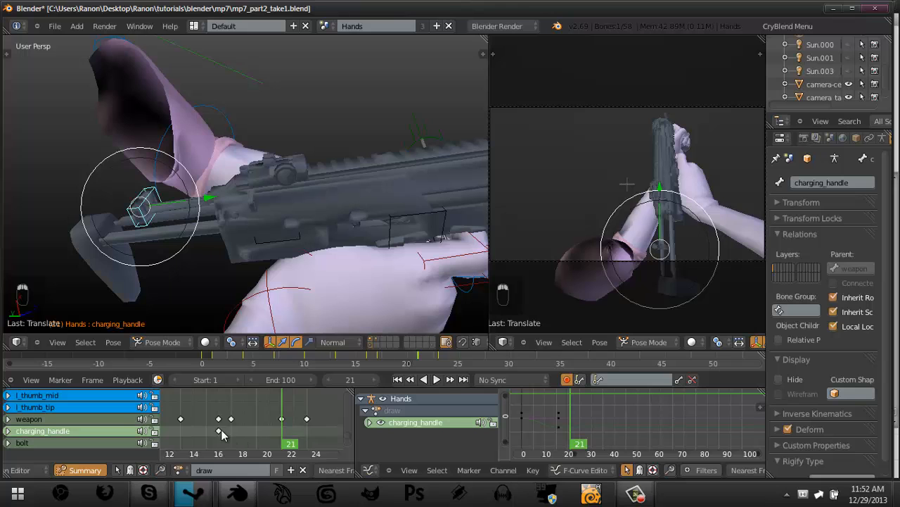
key("shift+d")
left_click(254, 434)
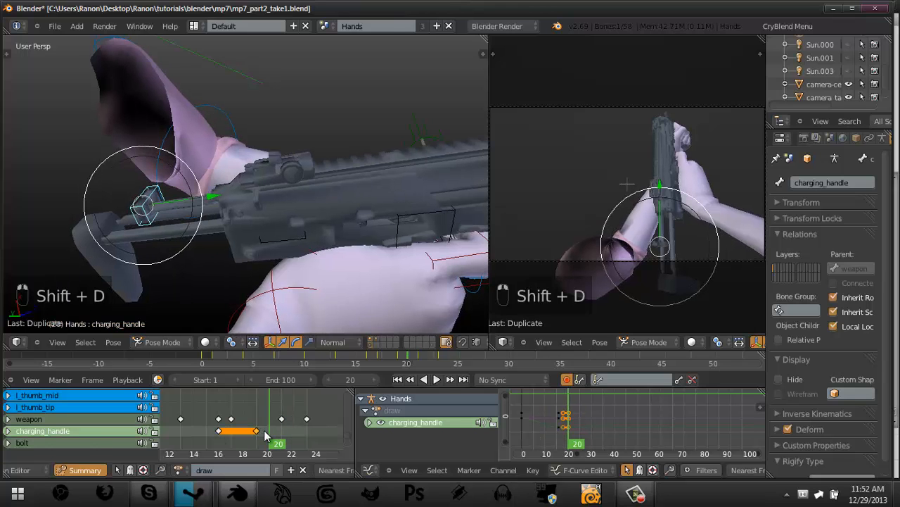
At frame 21, clear the charging_handle bone's location so it returns to its rest position.
left_click_drag(262, 437, 281, 437)
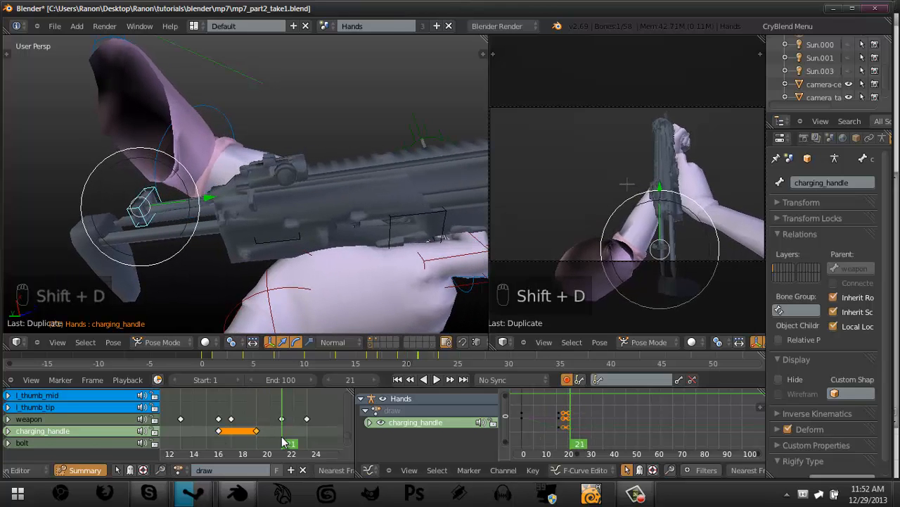
key("alt+g")
middle_click_drag(245, 110, 260, 152)
middle_click_drag(239, 417, 287, 414)
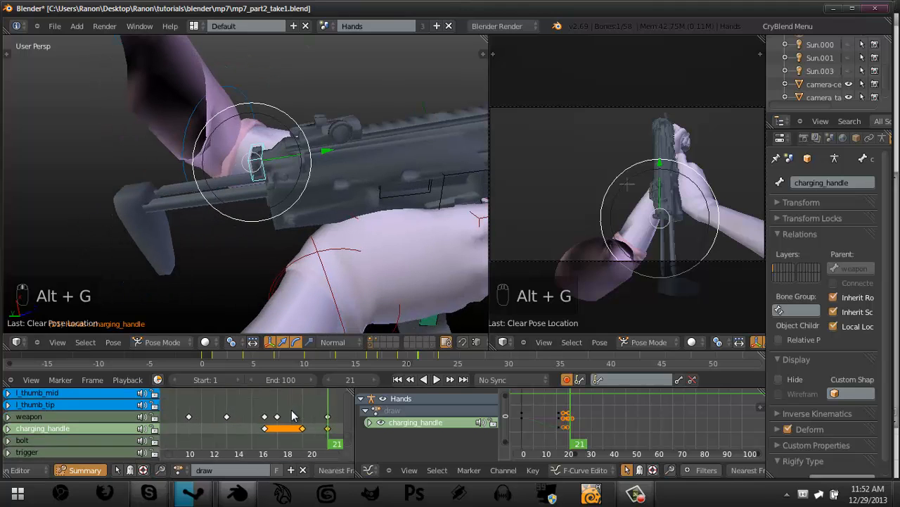
Try clearing the charging_handle bone's location at frame 12, and undo it.
left_click_drag(285, 417, 268, 432)
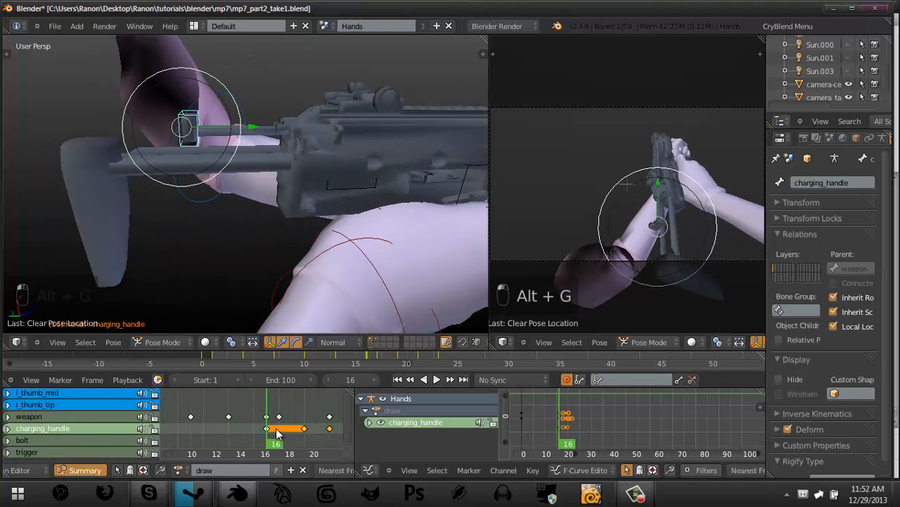
key("Left")
key("Left")
key("Left")
key("Left")
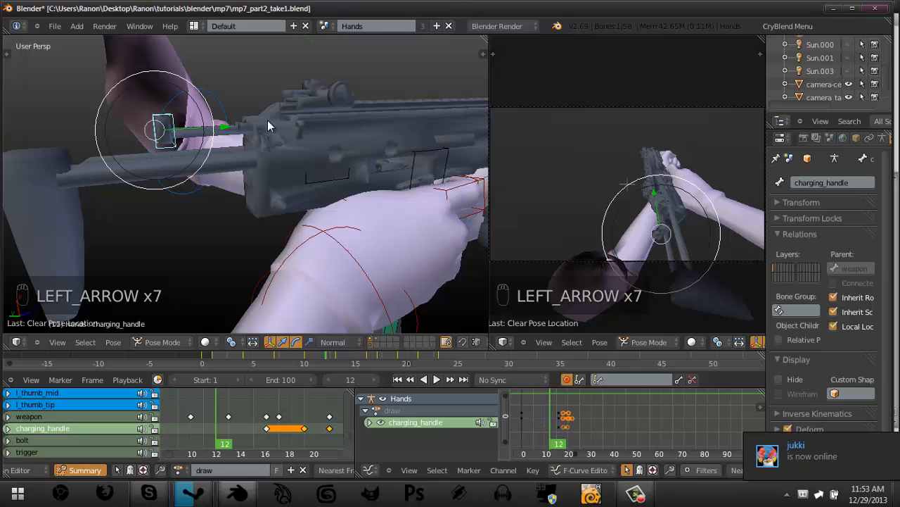
key("alt+g")
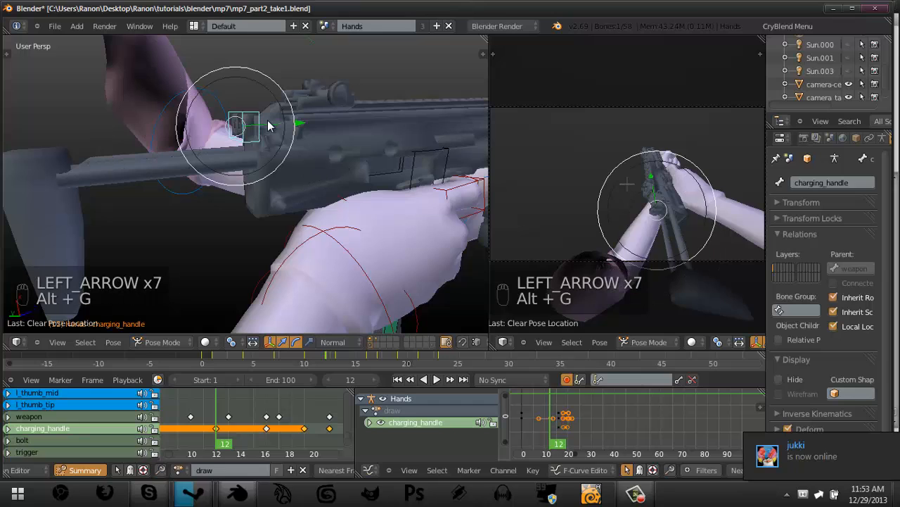
key("ctrl+z")
Duplicate the charging handle's first keyframe to frame 13 to hold its rest position until the pull.
middle_click_drag(268, 439, 255, 410)
right_click(221, 431)
key("shift+d")
left_click(309, 434)
left_click(308, 435)
scroll(255, 410, "up", 2)
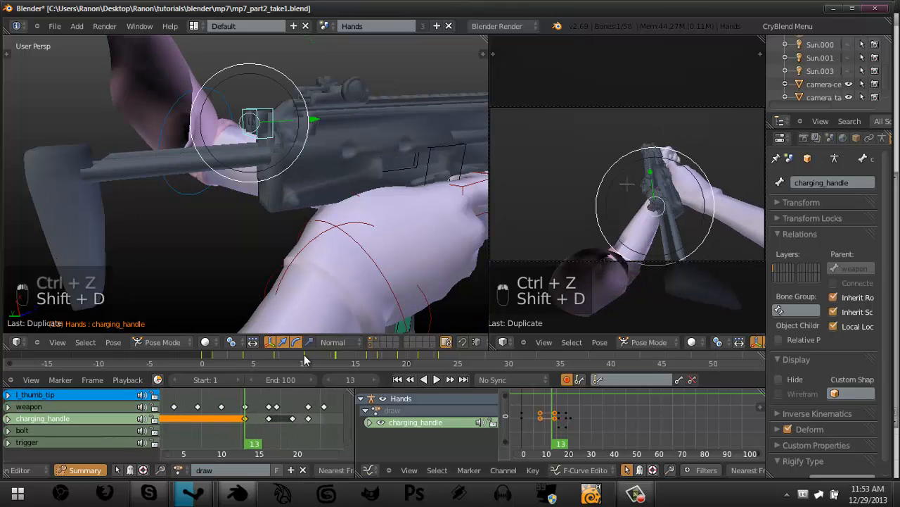
scroll(275, 426, "up", 1)
Check the start of the pull and move the charging handle's frame 13 keyframe to frame 12.
key("Right")
key("Right")
key("Right")
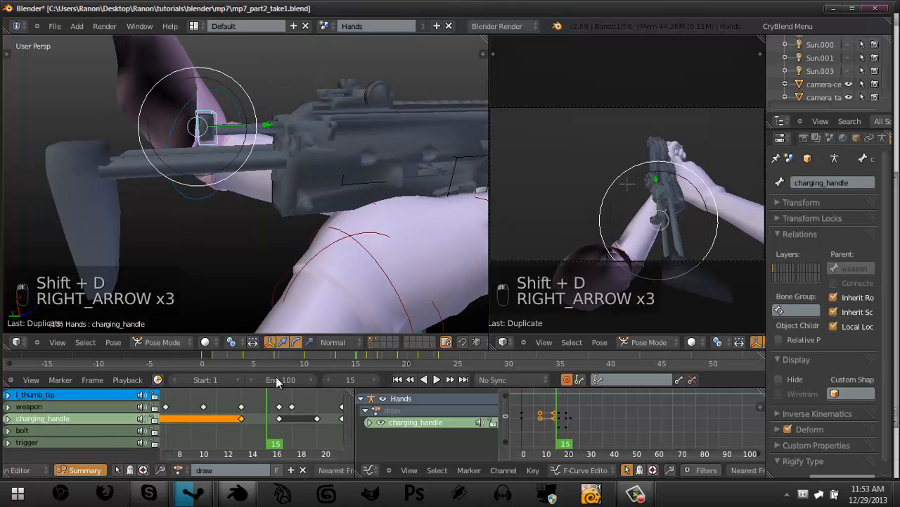
key("g")
left_click(241, 419)
left_click(240, 420)
key("g")
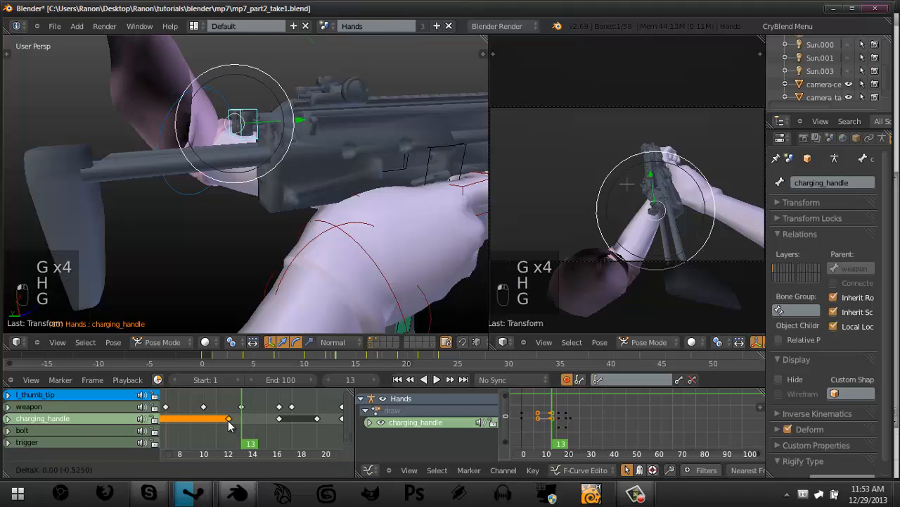
left_click(230, 422)
left_click(229, 421)
At frame 14, slide the charging_handle bone forward along its Y axis, closer to the receiver.
middle_click_drag(238, 218, 331, 160)
key("Right")
key("Right")
key("Right")
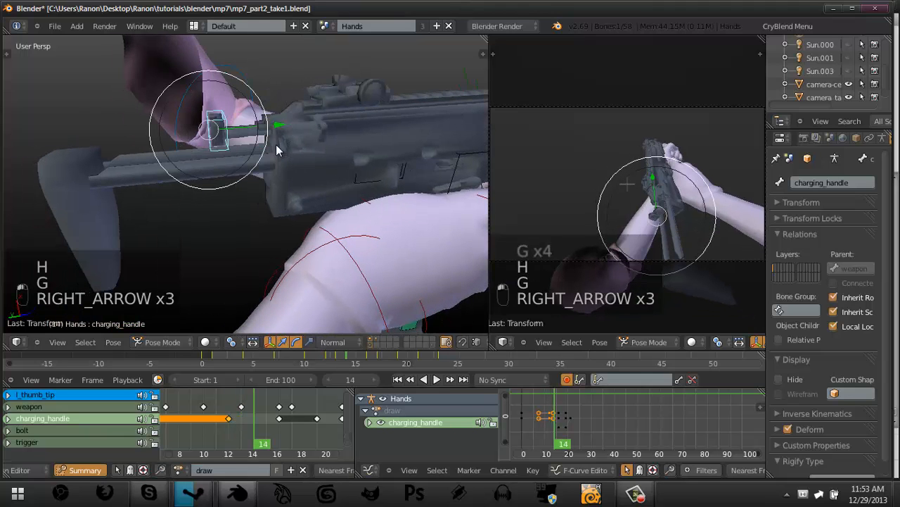
middle_click_drag(276, 145, 288, 176)
key("g")
key("y")
key("y")
left_click(286, 161)
Step through the frames around 12 to 16 and play the animation to review the charging handle's motion.
key("Left")
key("Left")
key("Left")
key("Right")
key("Right")
key("Right")
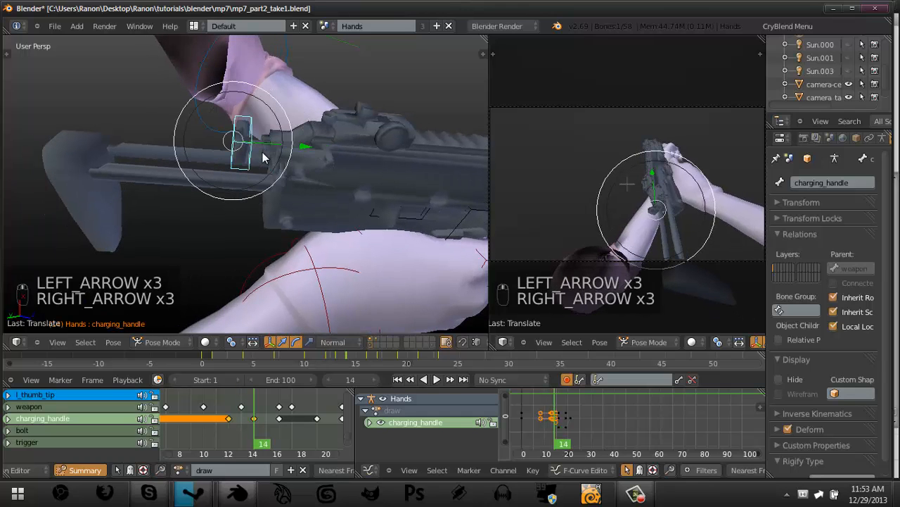
key("Right")
key("Right")
key("Right")
key("Left")
key("Left")
key("Left")
key("Left")
key("Left")
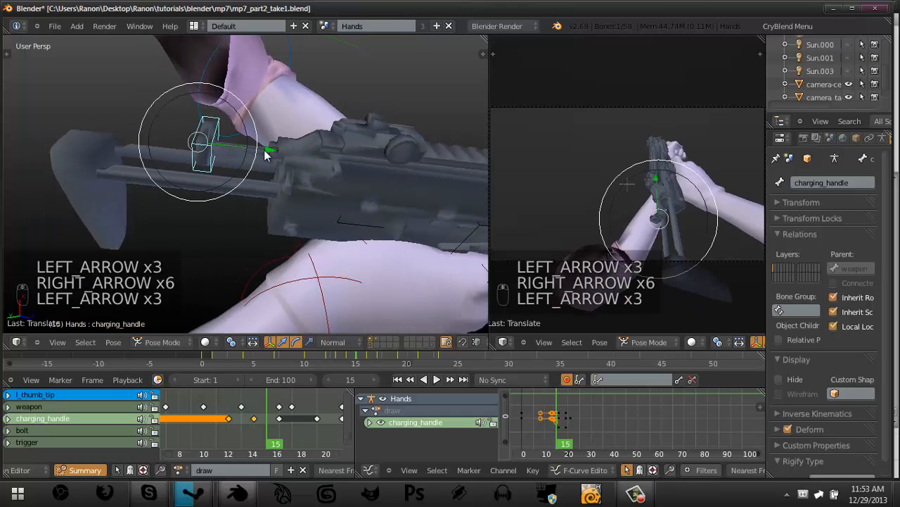
key("Left")
key("Left")
key("Left")
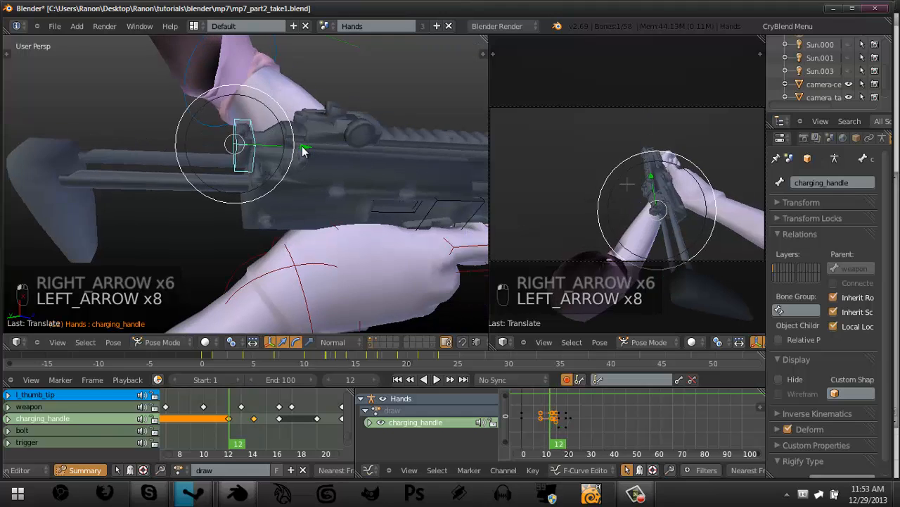
key("Right")
key("Right")
key("Right")
key("Right")
key("Right")
key("Right")
key("Right")
key("Right")
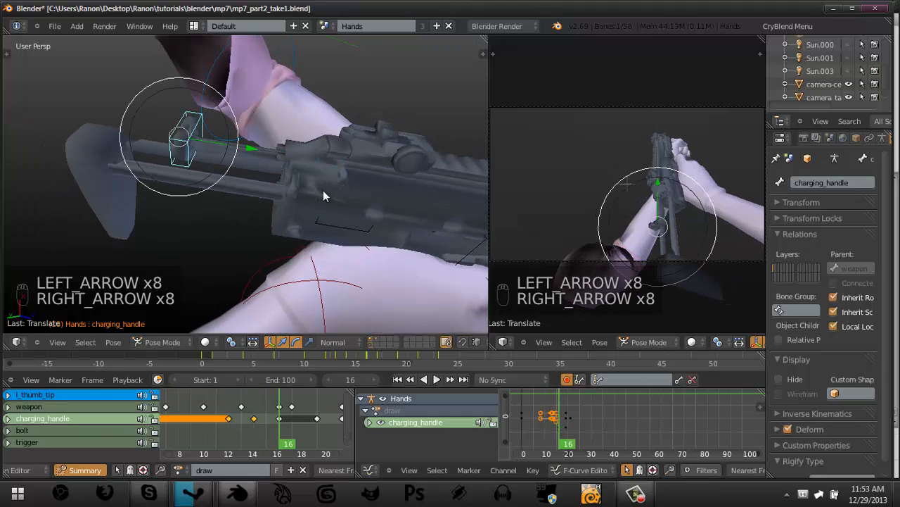
key("alt+a")
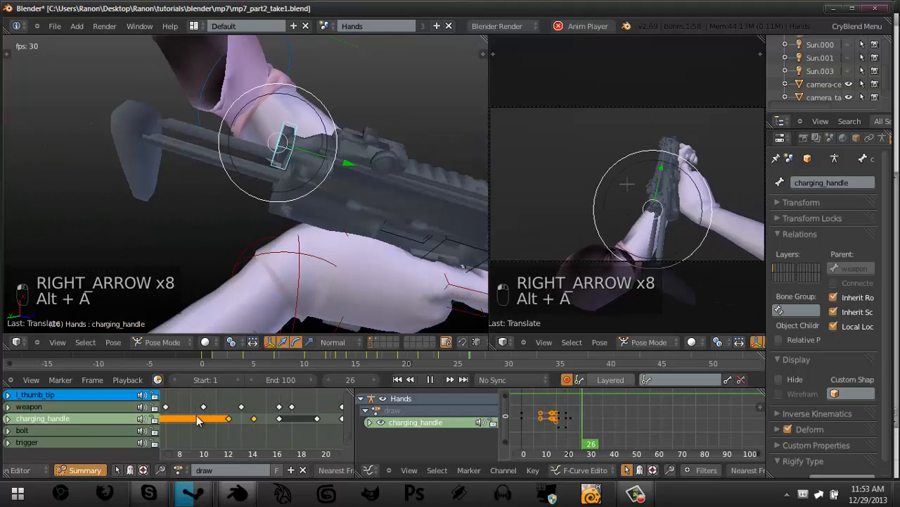
key("alt+a")
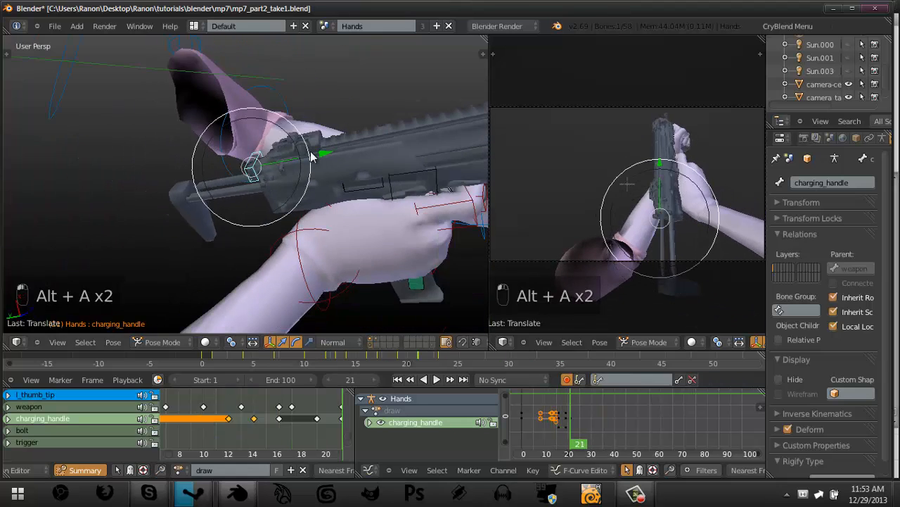
Move the charging handle's frame 19 keyframe to frame 20 and clear the keyframe selection.
middle_click_drag(303, 419, 251, 430)
key("a")
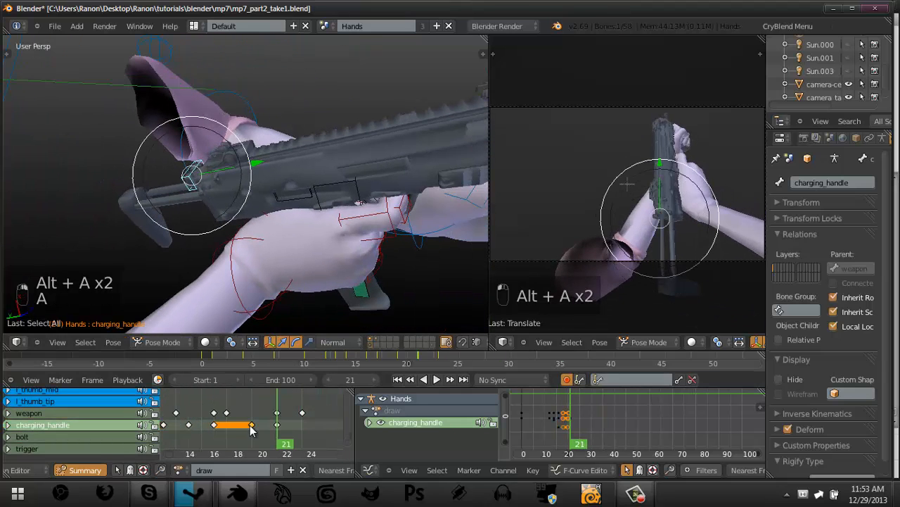
key("g")
left_click(265, 413)
key("a")
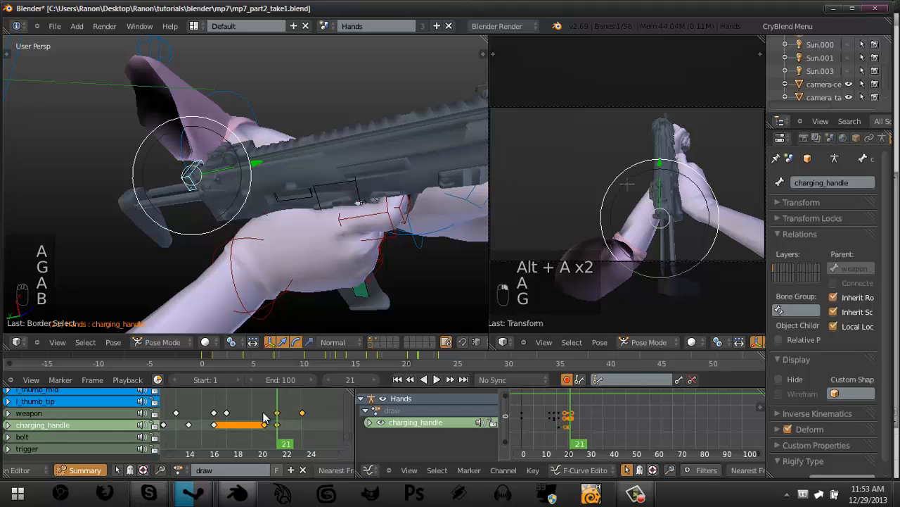
key("a")
Select the weapon bone in camera view and raise it slightly at frame 23.
right_click(325, 186)
key("KP_0")
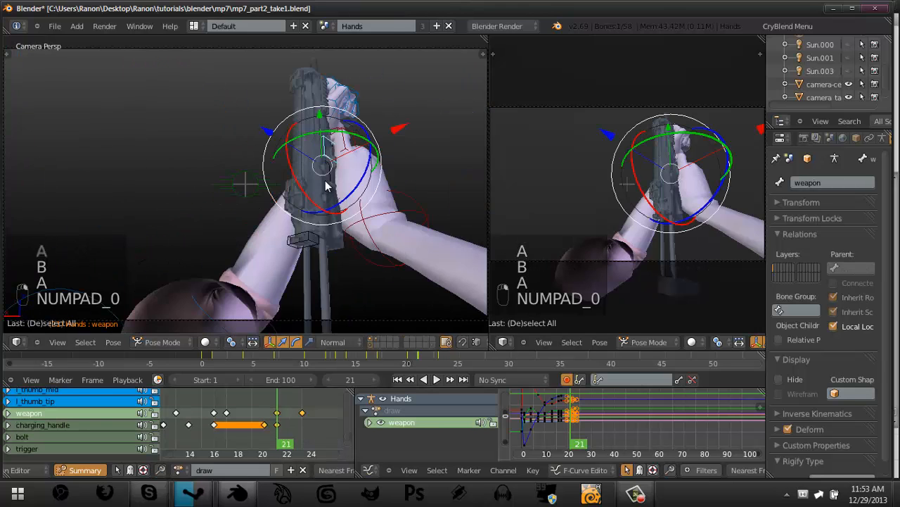
key("Right")
key("Right")
key("Right")
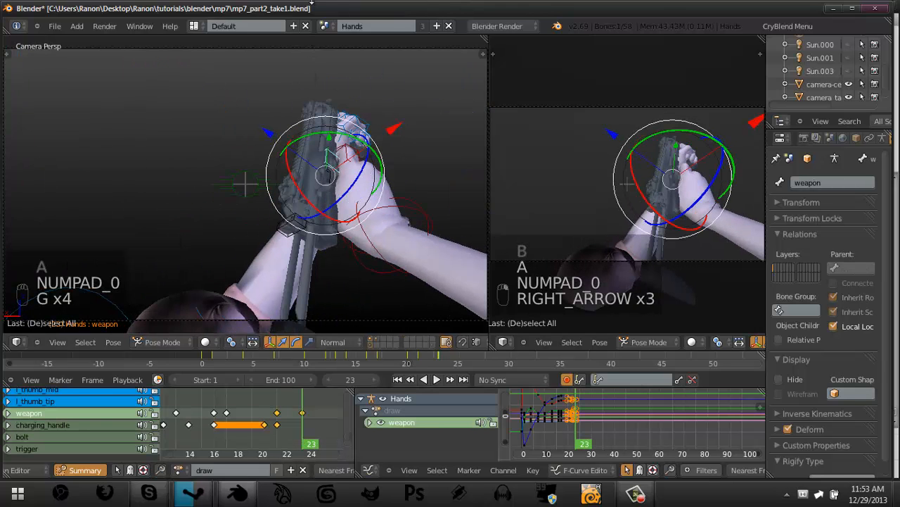
key("g")
left_click(302, 112)
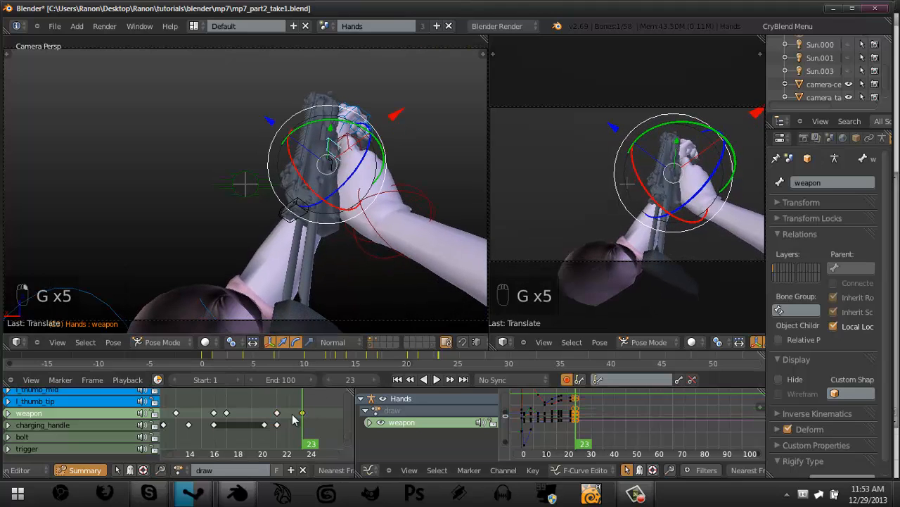
Move the weapon's frame 23 keyframe to frame 22 and trackball-rotate the bone there to tilt its muzzle upward.
key("g")
left_click(282, 415)
left_click(281, 415)
key("Right")
key("r")
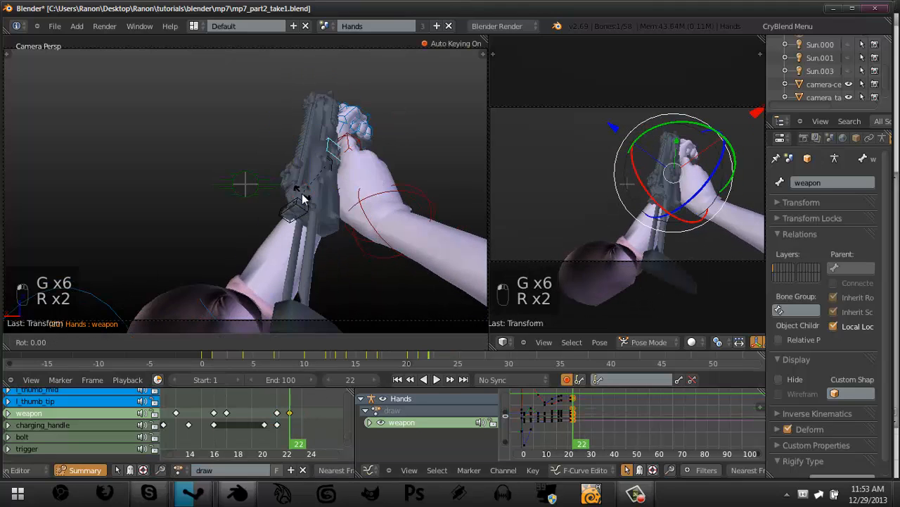
key("r")
left_click(427, 158)
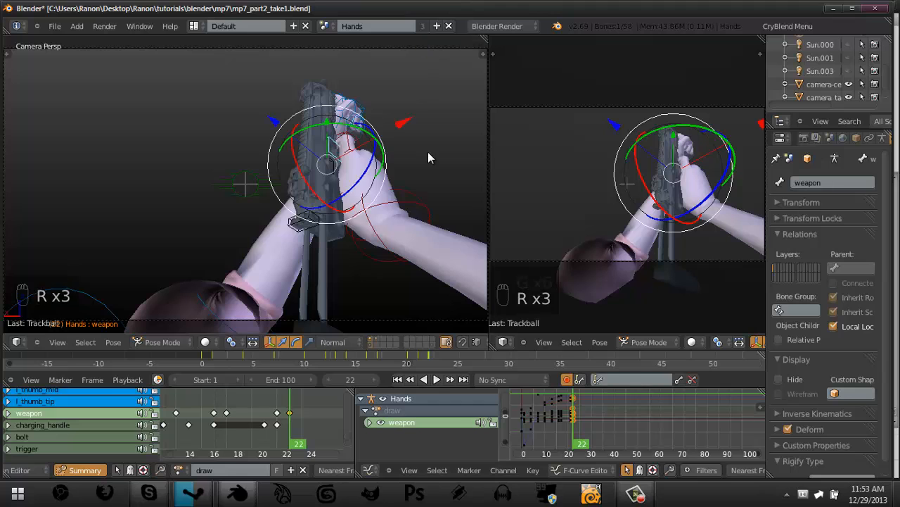
At frame 24, trackball-rotate the weapon bone to bring its muzzle back down.
key("Right")
key("Right")
key("r")
key("r")
key("r")
right_click(336, 281)
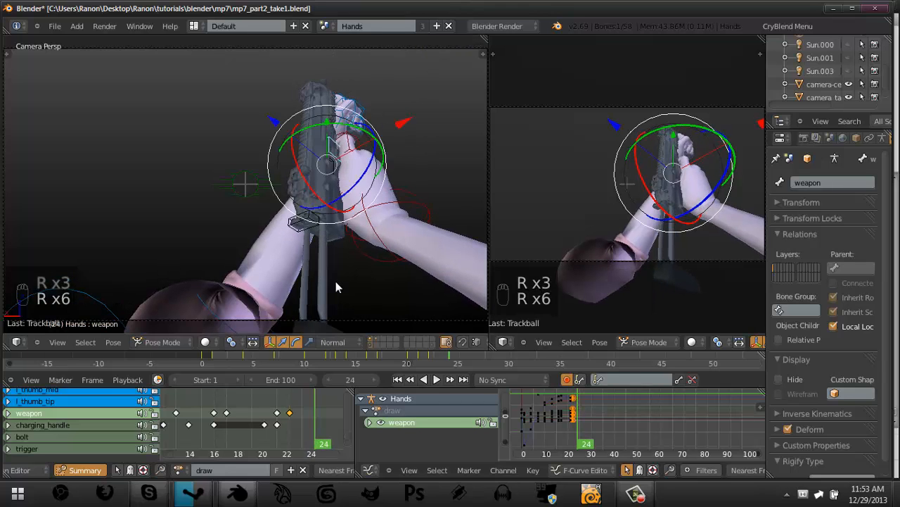
key("r")
key("r")
left_click(351, 80)
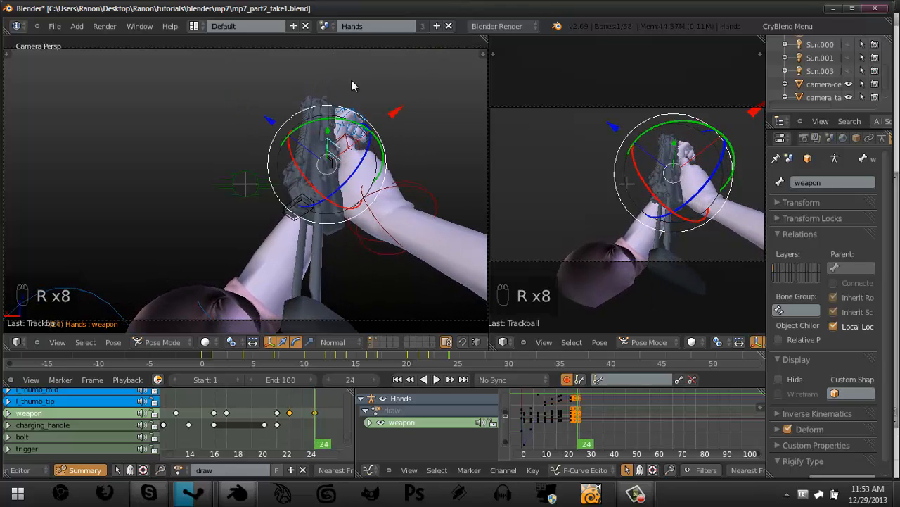
At frame 24, rotate the weapon bone slightly and reposition it in camera view to refine the settling pose.
key("r")
left_click(390, 81)
key("g")
left_click(395, 97)
key("g")
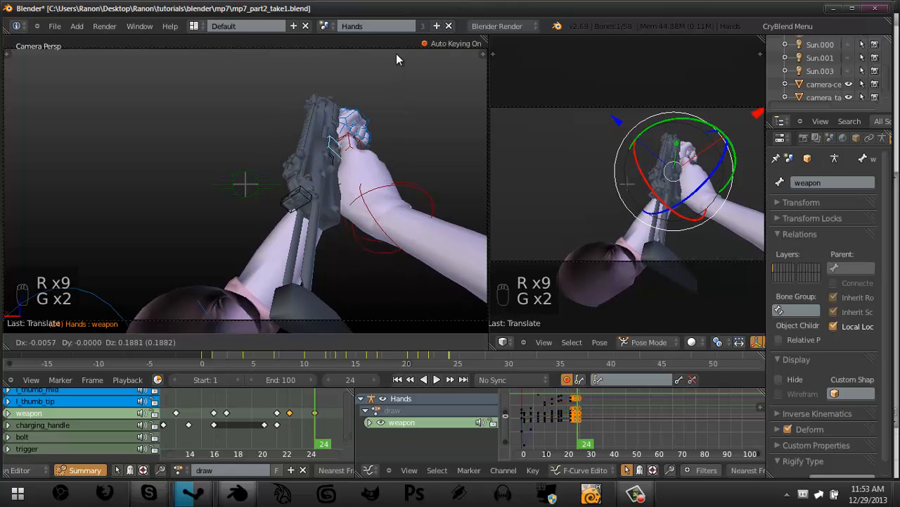
left_click(397, 54)
Step back and forth through the frames around frame 24 to check the weapon's settling motion.
key("Left")
key("Left")
key("Left")
key("Left")
key("Left")
key("Right")
key("Right")
key("Right")
key("Right")
key("Right")
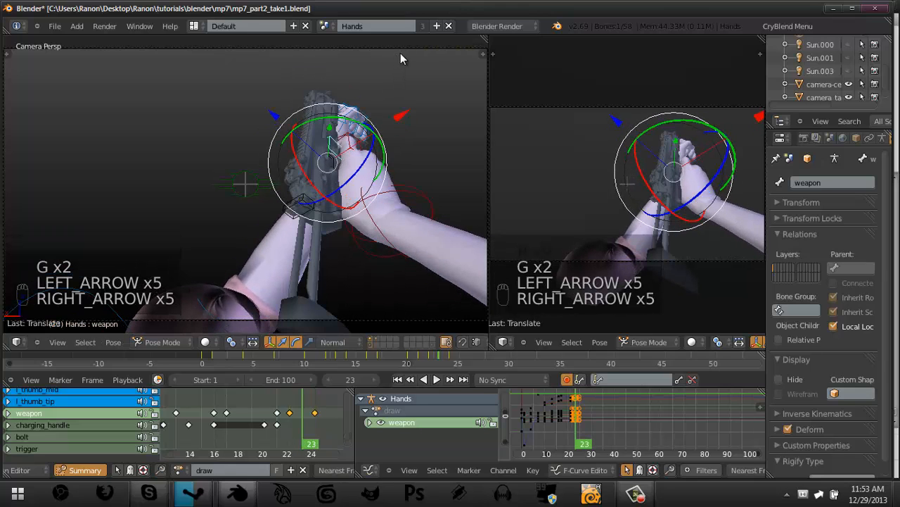
At frame 26, raise the weapon bone slightly toward the left and trackball-rotate it to turn the gun more upright.
key("Right")
key("Right")
key("r")
key("r")
key("r")
key("r")
key("r")
key("r")
key("r")
key("r")
key("r")
key("r")
key("r")
key("r")
key("r")
key("r")
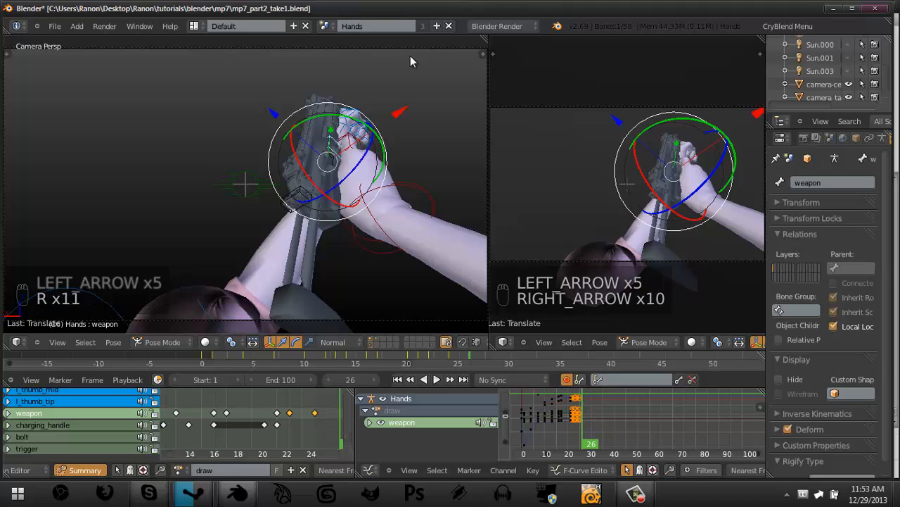
key("g")
left_click(414, 72)
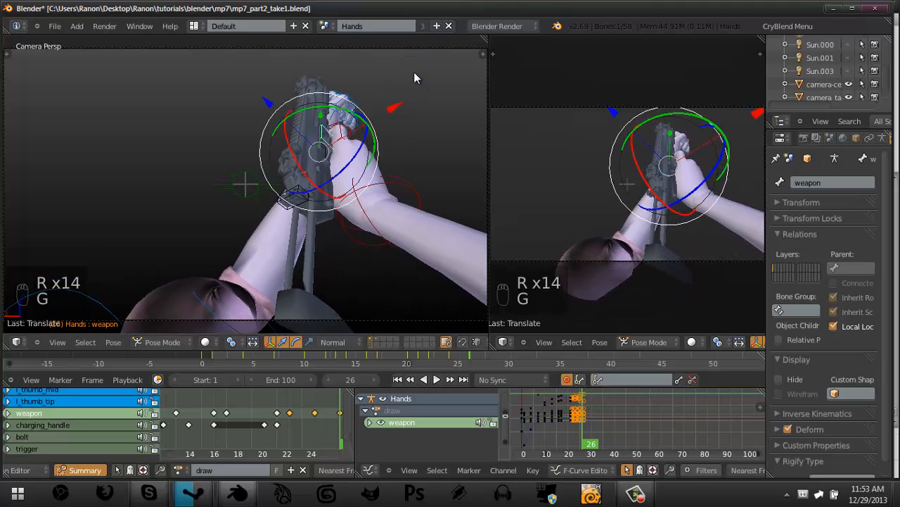
key("r")
key("r")
left_click(429, 80)
At frame 29, shift the weapon bone slightly up and left and rotate it in camera view.
key("Right")
key("Right")
key("Right")
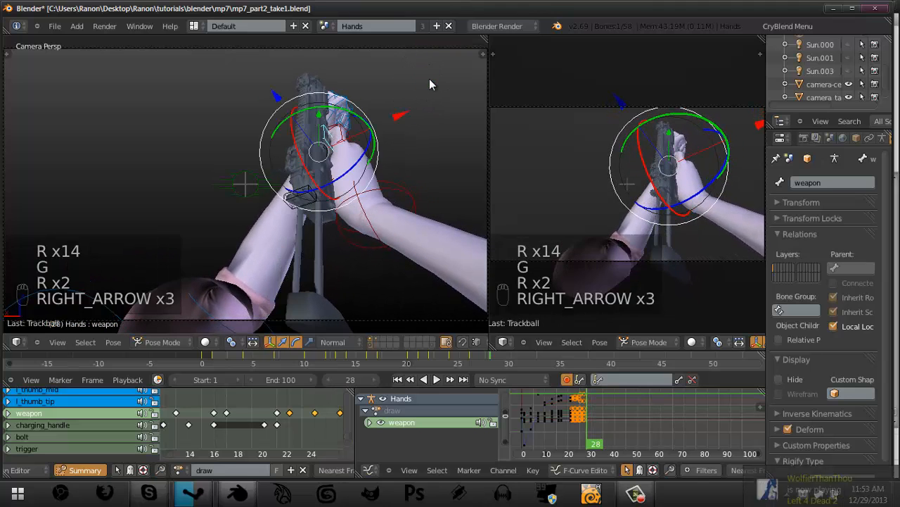
left_click(401, 87)
key("g")
key("r")
left_click(411, 92)
key("g")
left_click(406, 96)
Trackball-rotate the weapon at frame 29 so the gun faces straight ahead, and fine-tune its position.
key("r")
key("r")
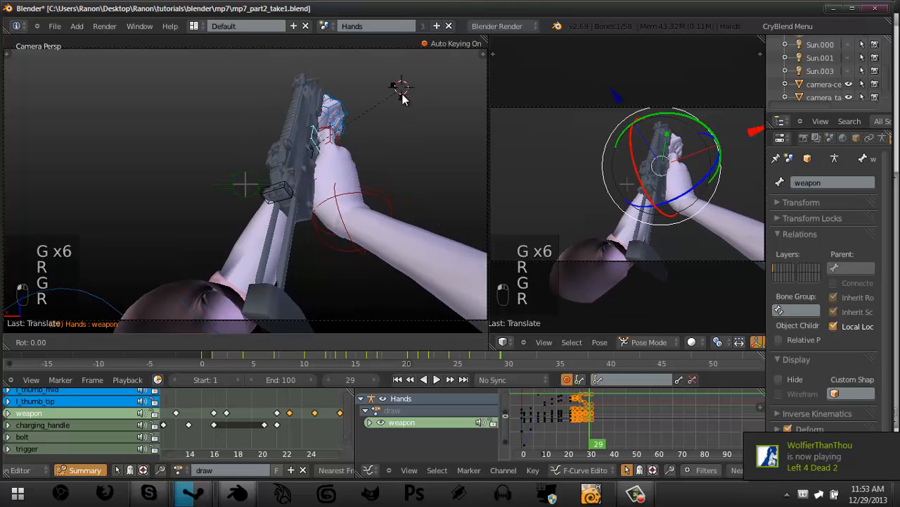
left_click(416, 94)
key("g")
left_click(424, 109)
key("r")
left_click(452, 119)
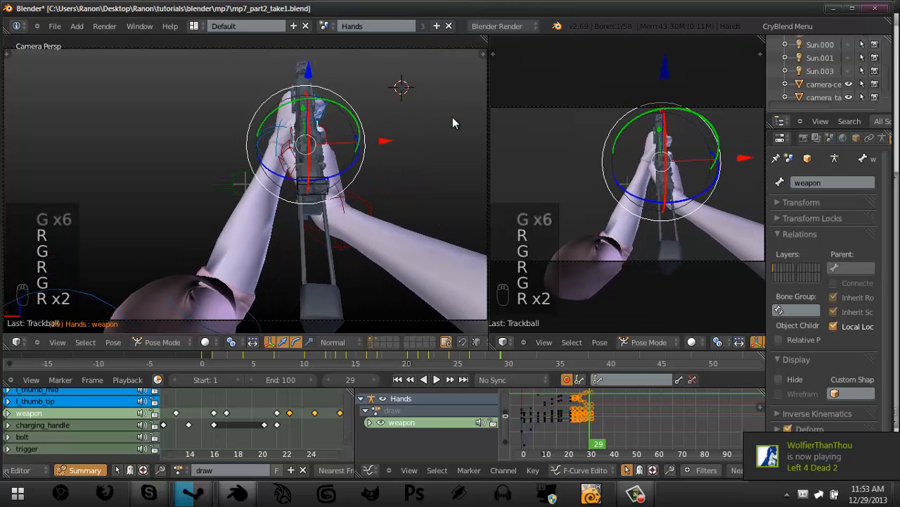
key("g")
left_click(459, 122)
Step through the frames around frame 29 to check the weapon's turn toward the front.
key("Left")
key("Left")
key("Left")
key("Left")
key("Left")
key("Right")
key("Right")
key("Right")
key("Right")
key("Right")
key("Right")
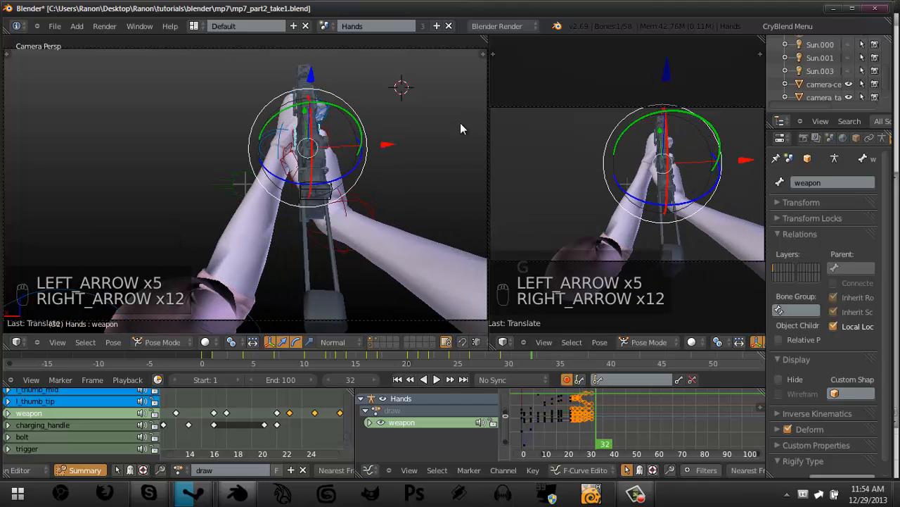
At frame 32, lower the weapon bone and trackball-rotate it so the muzzle leans left, adjusting its position.
key("g")
left_click(449, 156)
key("r")
key("r")
left_click(471, 160)
key("g")
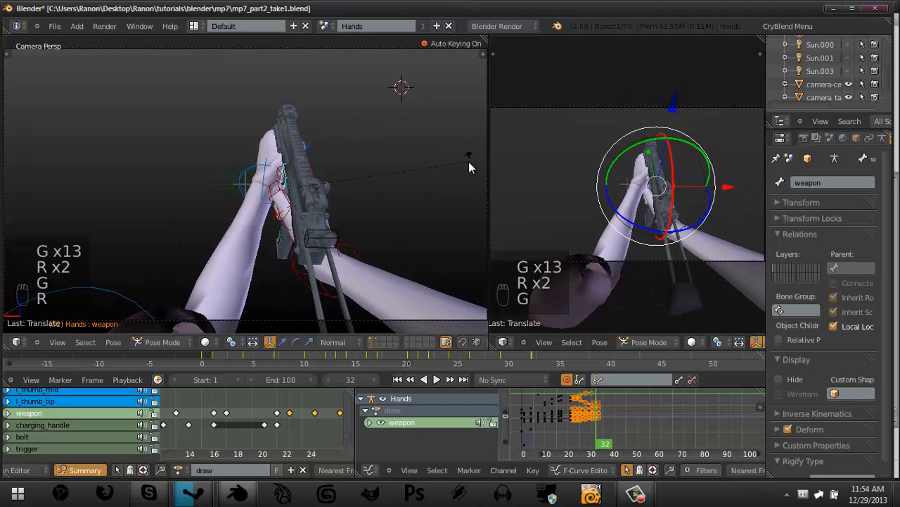
key("r")
key("g")
key("g")
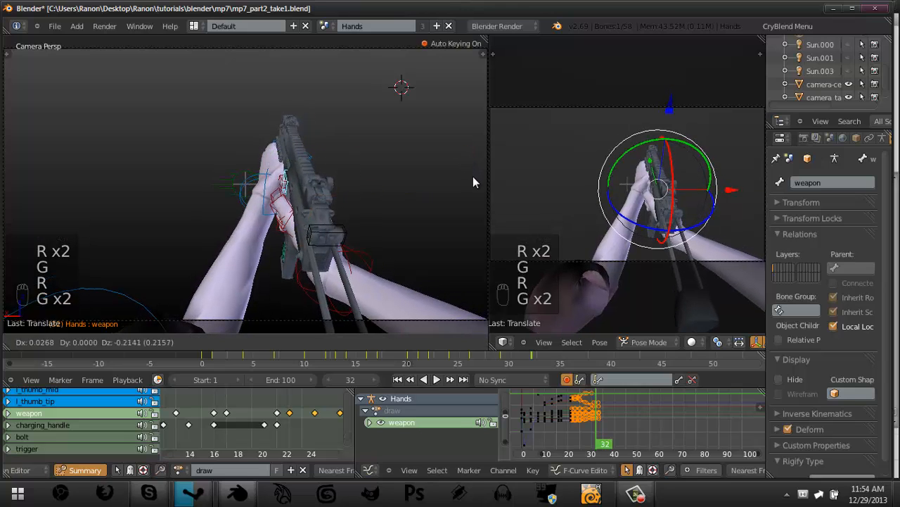
key("r")
left_click(469, 168)
At frame 36, move the weapon bone well down toward the idle height and trackball-rotate it.
key("Right")
key("Right")
key("Right")
key("Right")
key("Right")
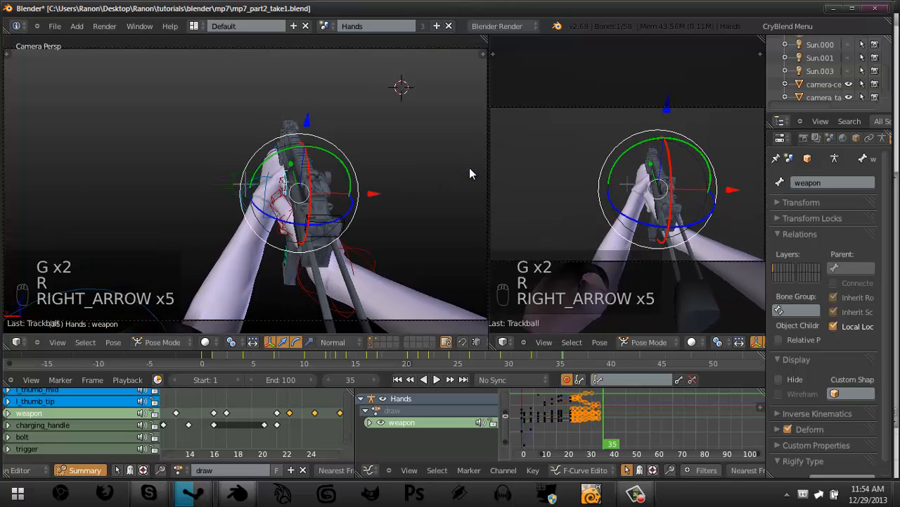
key("Right")
key("g")
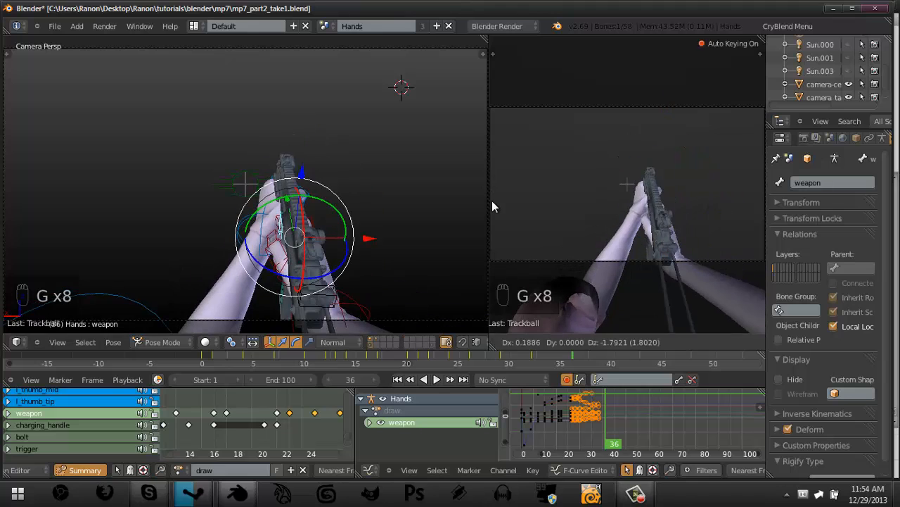
left_click(493, 205)
key("r")
key("r")
left_click(492, 182)
Refine the frame 36 weapon pose with a small move, a trackball rotation and a final reposition.
key("g")
left_click(499, 185)
key("r")
key("r")
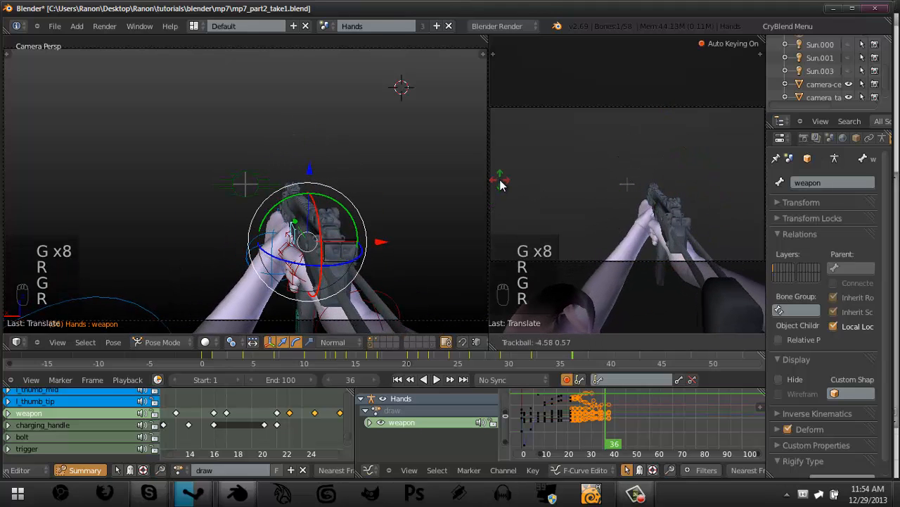
key("g")
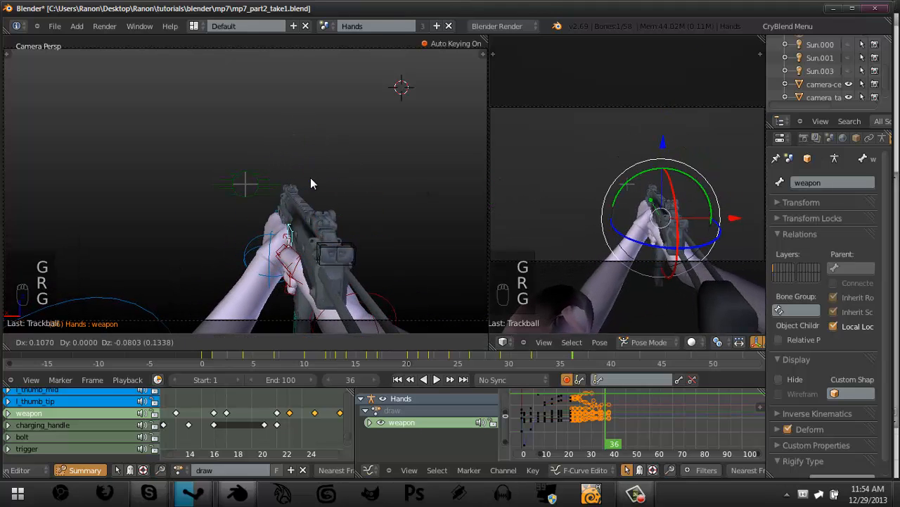
left_click(312, 181)
Step back to frame 32 and forward again to check the weapon's drop into the frame 36 pose.
key("Left")
key("Left")
key("Left")
key("Left")
key("Left")
key("Left")
key("Left")
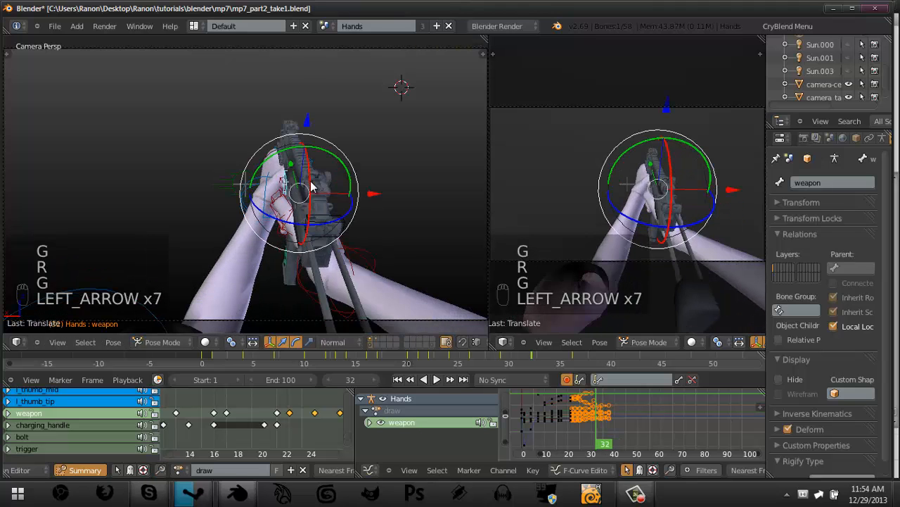
key("Right")
key("Right")
key("Right")
key("Right")
key("Right")
key("Right")
key("Right")
Lower the weapon bone slightly at frame 36 and trackball-rotate it to tilt the gun further.
key("g")
key("g")
key("g")
key("g")
key("g")
key("g")
key("g")
key("g")
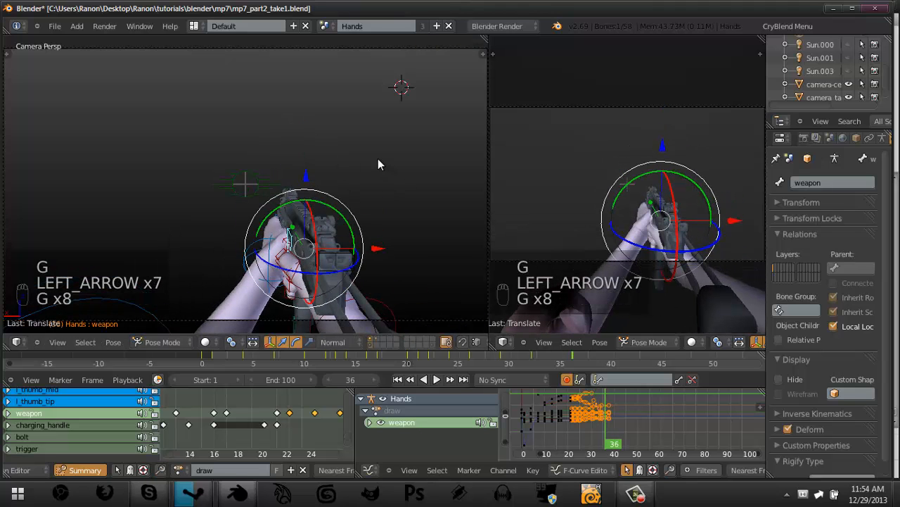
key("r")
key("r")
left_click(356, 159)
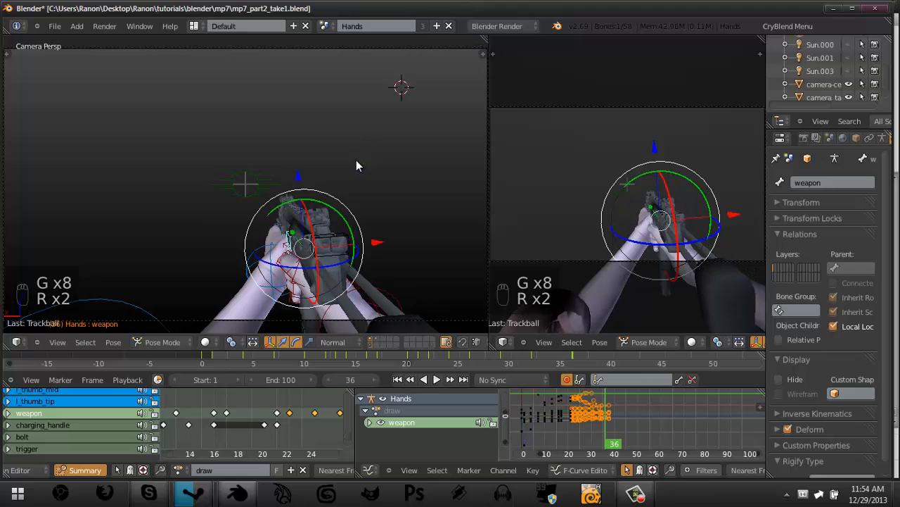
Shift the weapon bone slightly left at frame 36, roll it a little and fine-tune its position.
key("g")
right_click(350, 156)
key("g")
left_click(294, 174)
key("r")
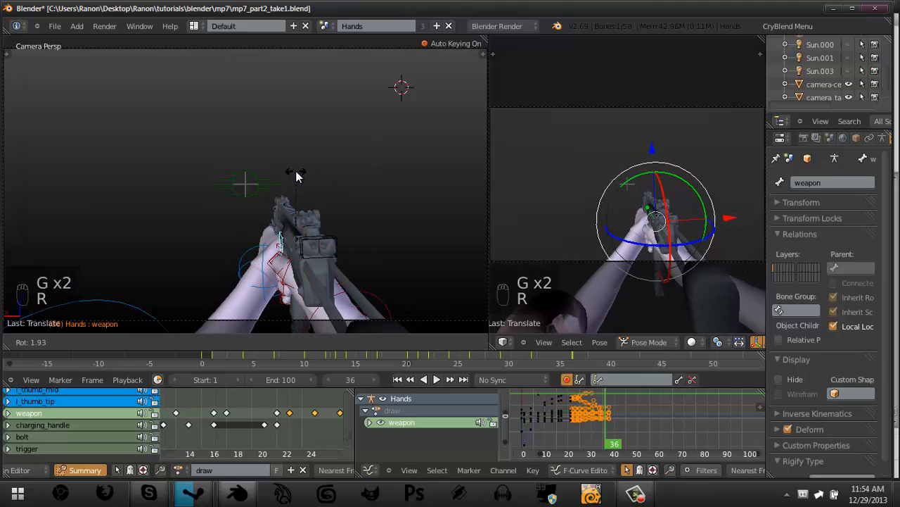
left_click(298, 173)
key("g")
left_click(308, 176)
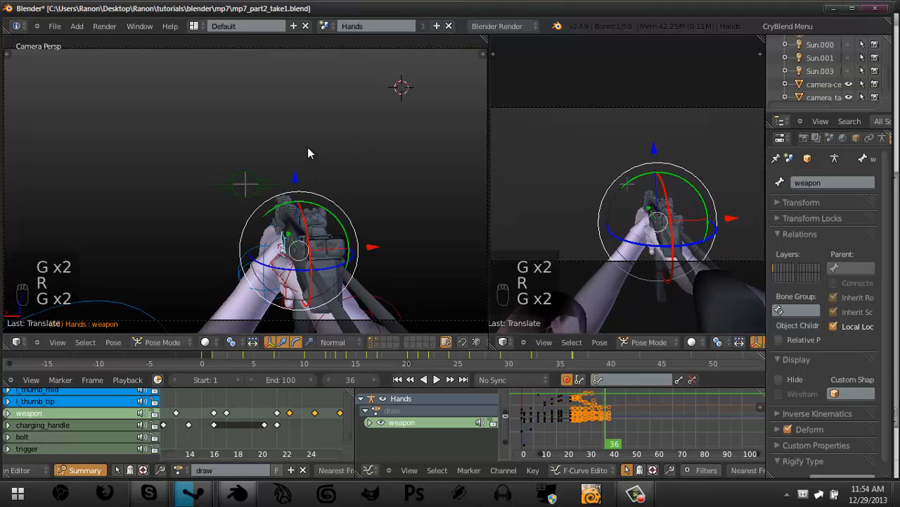
Step through the frames around frame 36 to examine how the weapon settles.
key("Left")
key("Left")
key("Left")
key("Left")
key("Left")
key("Right")
key("Right")
key("Right")
key("Right")
key("Right")
key("Right")
key("Right")
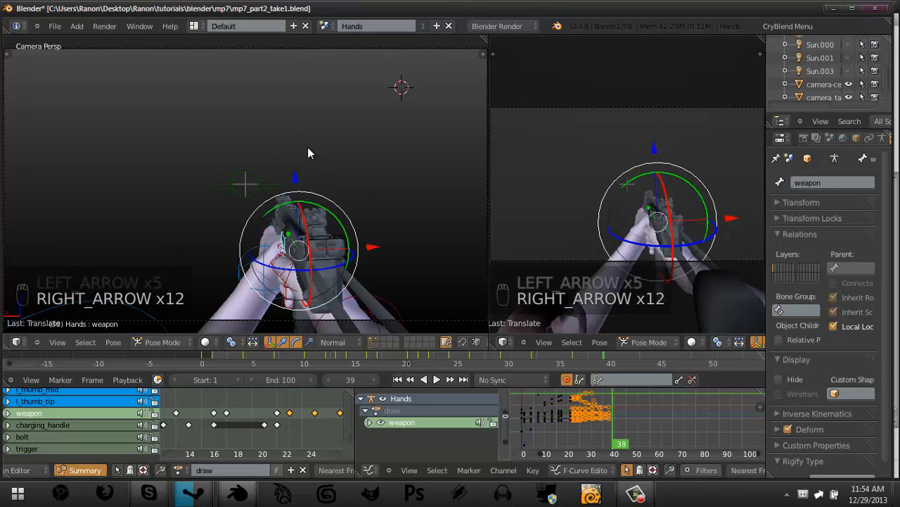
Duplicate the weapon's starting idle keyframe to just before frame 42 and play back the draw animation.
key("Right")
key("Right")
key("Right")
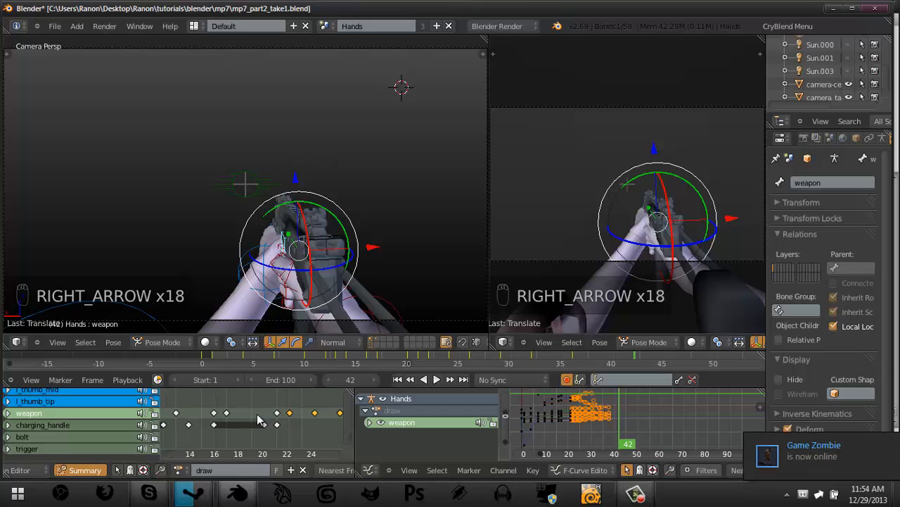
middle_click_drag(215, 420, 197, 428)
key("a")
right_click(236, 428)
right_click(235, 421)
key("shift+d")
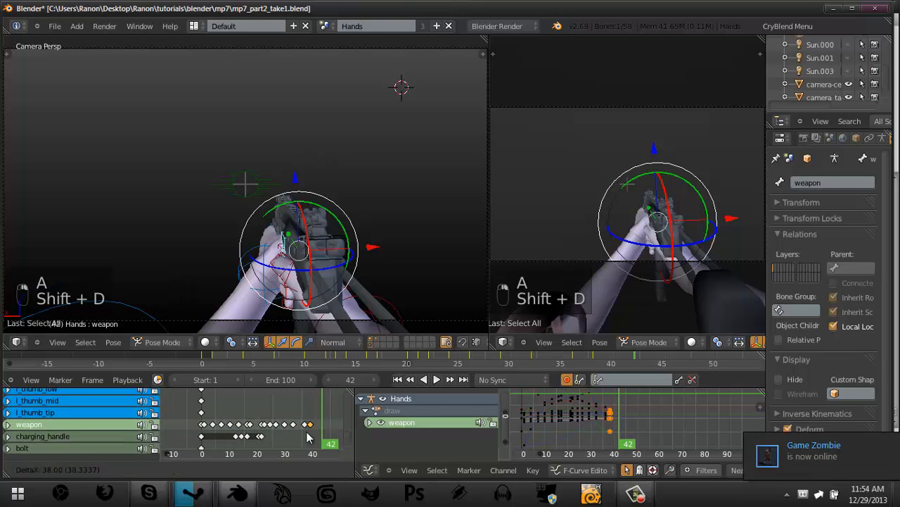
left_click(314, 437)
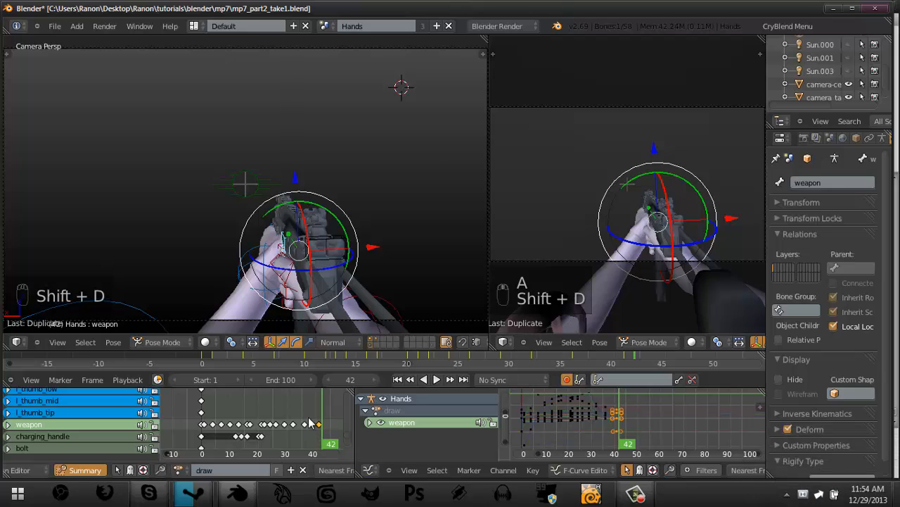
key("alt+a")
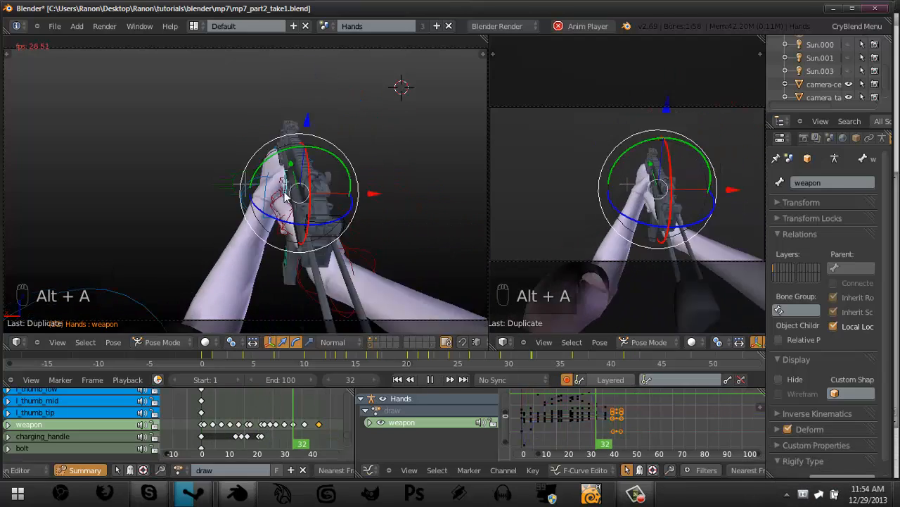
key("alt+a")
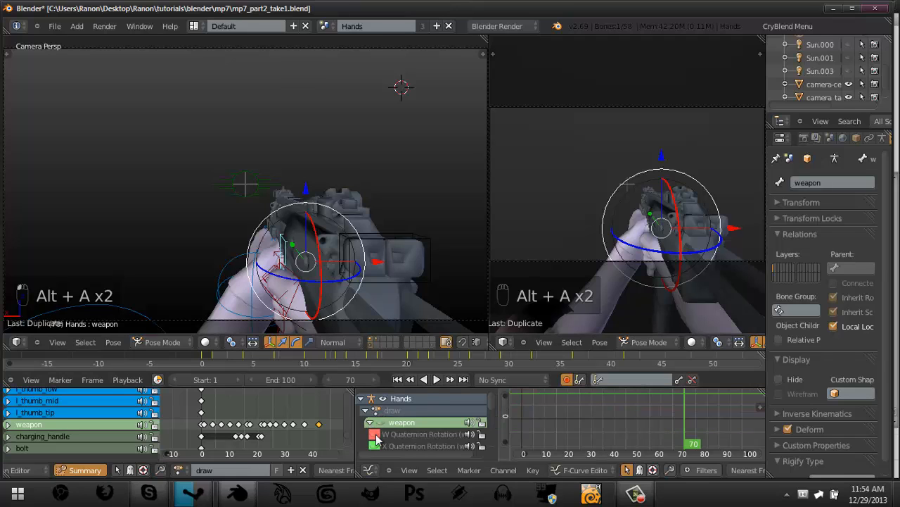
Isolate the weapon's Z Location curve in the Graph Editor and delete one keyframe from its upper section.
scroll(376, 440, "down", 5)
left_click(375, 396)
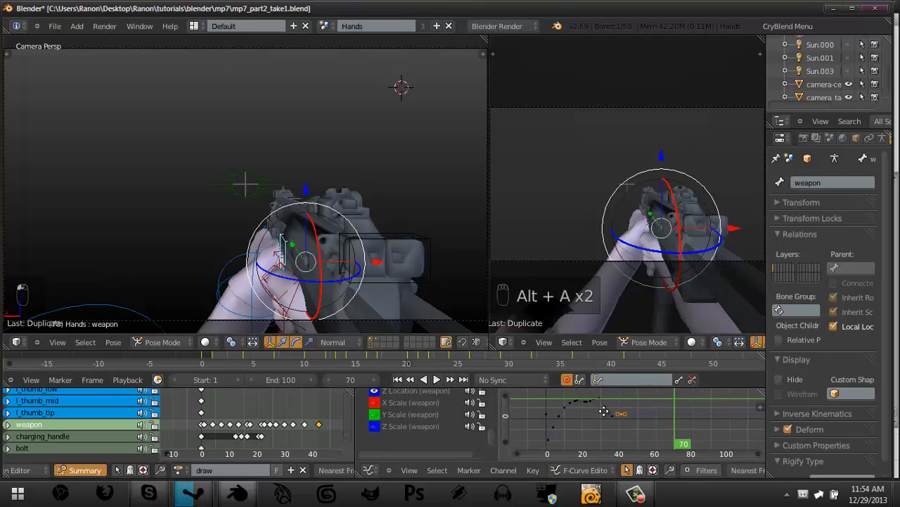
middle_click_drag(603, 410, 625, 420, "ctrl")
key("a")
scroll(622, 413, "up", 3)
right_click(616, 407)
key("x")
left_click(610, 410)
scroll(610, 410, "down", 5)
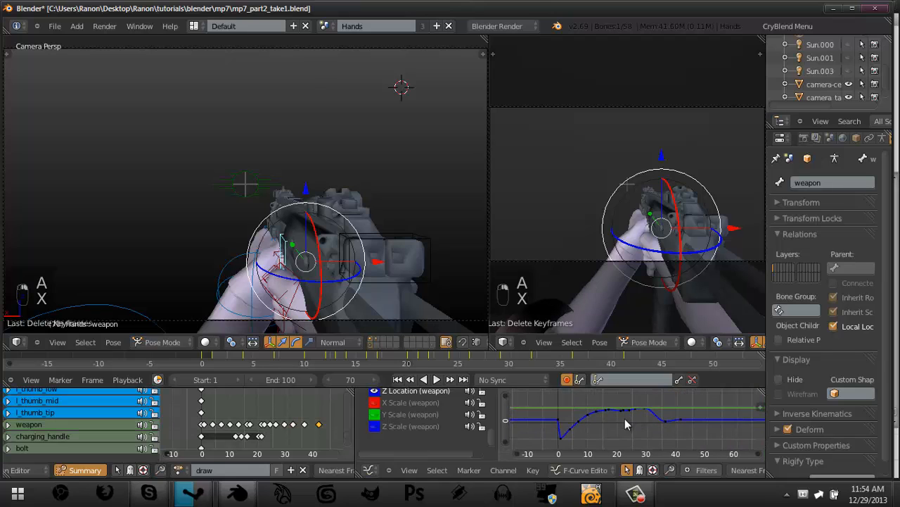
Delete a redundant keyframe from the early rise of the weapon's Z Location curve.
middle_click_drag(566, 432, 589, 427)
scroll(588, 427, "up", 3)
right_click(579, 426)
scroll(579, 427, "up", 4)
key("x")
left_click(580, 426)
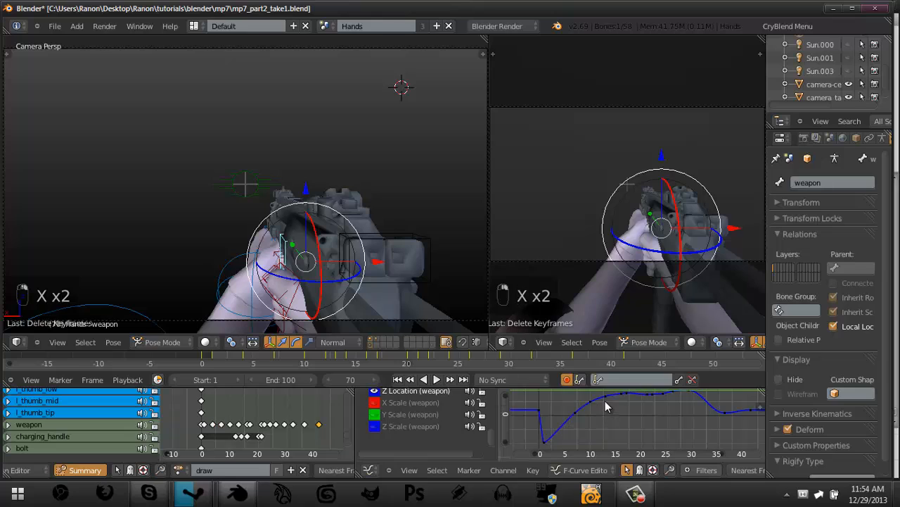
Delete more keyframes from the upper rise of the Z Location curve and reposition the keyframe near frame 9 to smooth the climb.
right_click(605, 401)
key("x")
left_click(605, 402)
key("x")
left_click(599, 401)
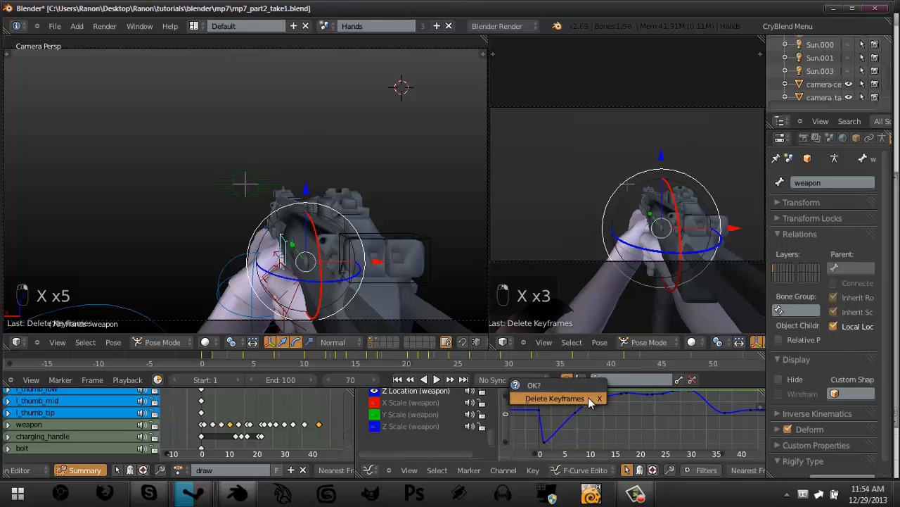
key("g")
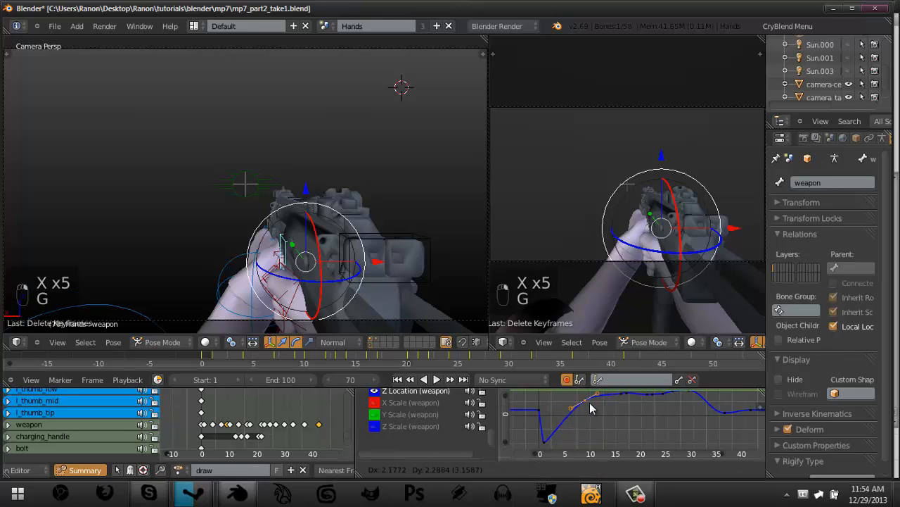
left_click(600, 430)
left_click_drag(542, 437, 601, 440)
Smooth the Z Location curve's drop by moving the keyframe near frame 36 and rotating and moving the one near frame 29.
middle_click_drag(686, 407, 603, 430)
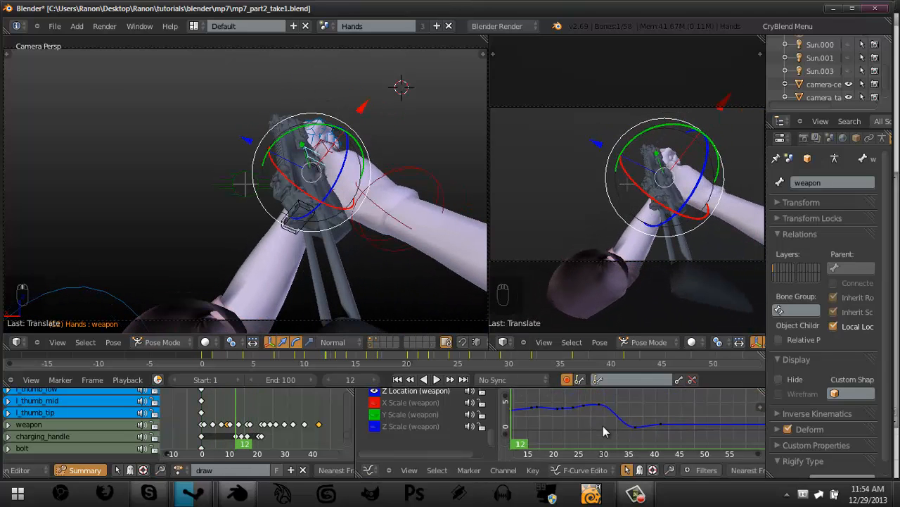
scroll(632, 432, "up", 5)
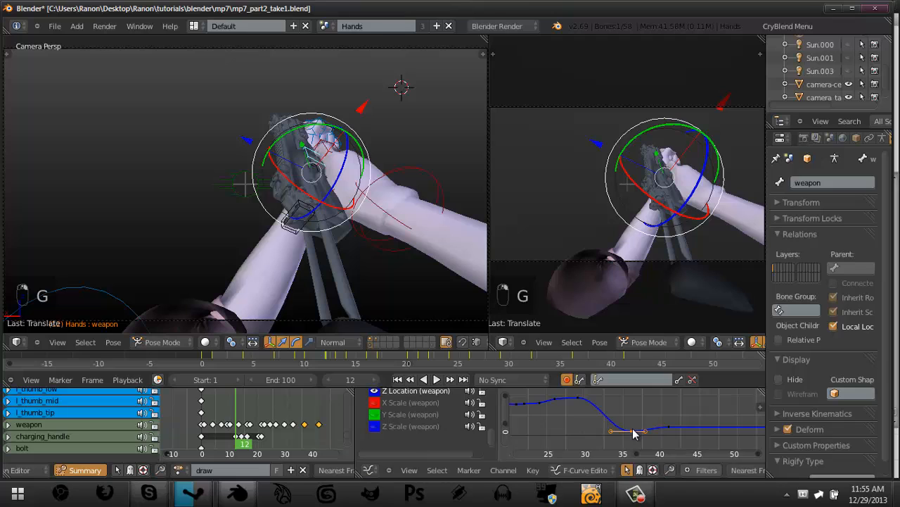
key("g")
key("r")
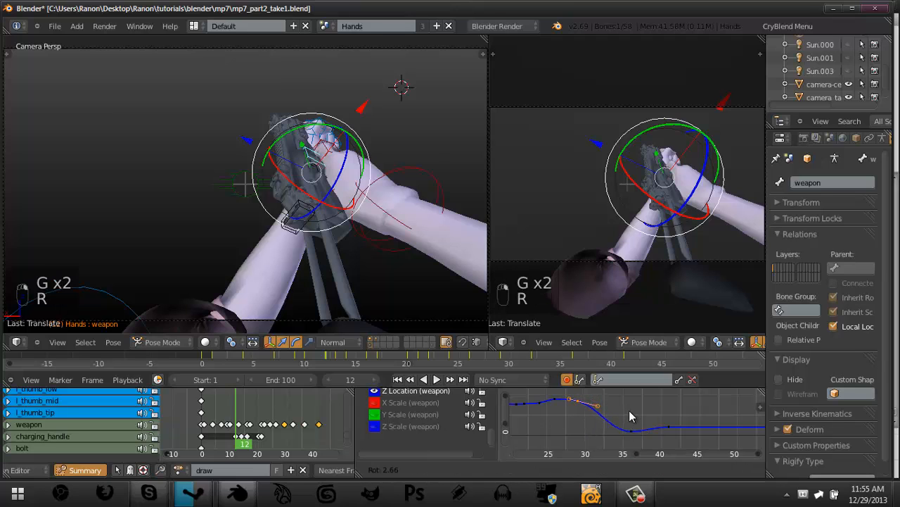
key("g")
left_click(587, 409)
Rotate the handles of the Z Location keyframe near frame 26, deselect all keyframes and go to frame 27.
middle_click_drag(556, 402, 581, 410)
scroll(609, 415, "up", 2)
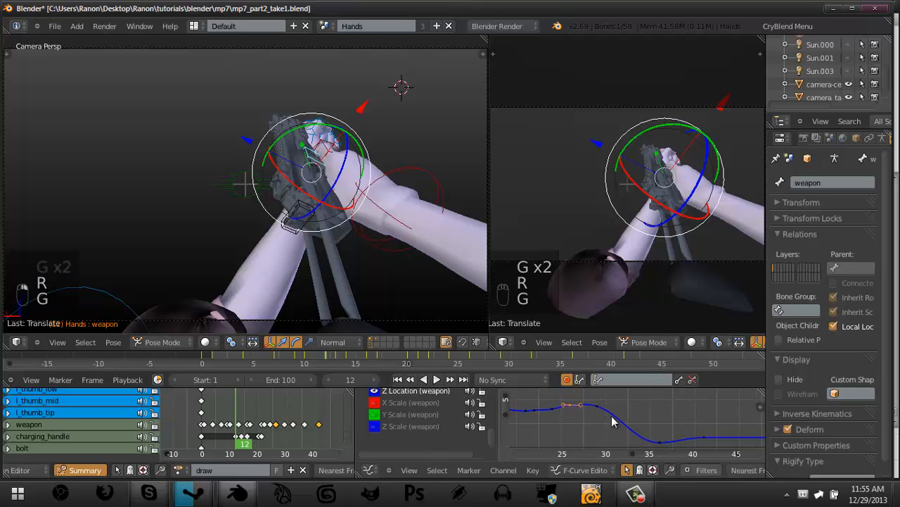
key("r")
left_click(616, 410)
key("a")
left_click(571, 399)
mouse_move(576, 398)
left_mouse_down()
mouse_move(697, 413)
mouse_move(579, 402)
left_mouse_up()
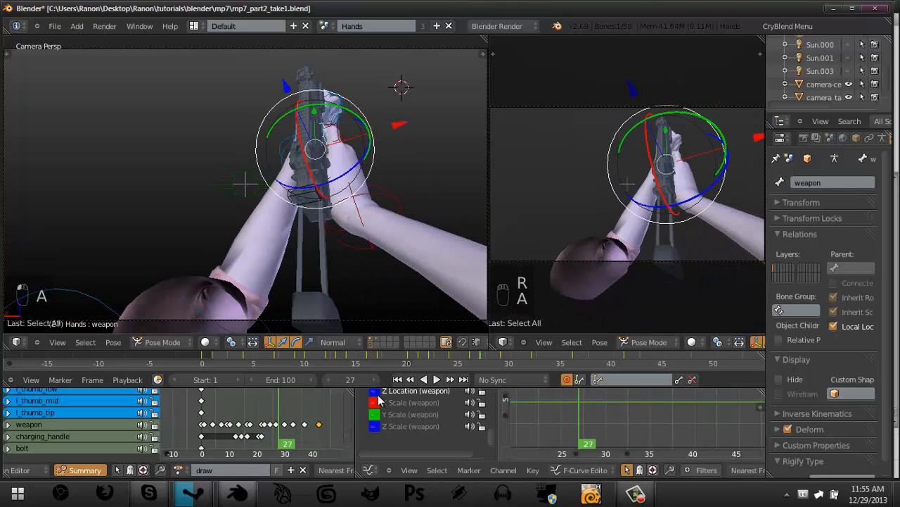
Show only the weapon's Y Location curve and delete a redundant keyframe from its final descent.
scroll(379, 408, "up", 2)
middle_click_drag(656, 429, 652, 410)
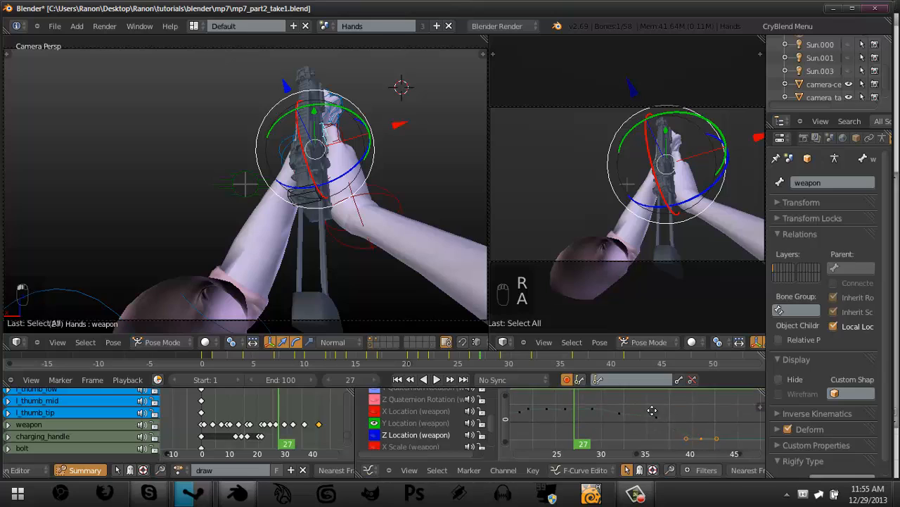
scroll(653, 412, "down", 5)
right_click(651, 412)
key("x")
left_click(655, 413)
Move the Y Location keyframes between frames 30 and 36 to form a smooth downward slope.
right_click(620, 411)
key("g")
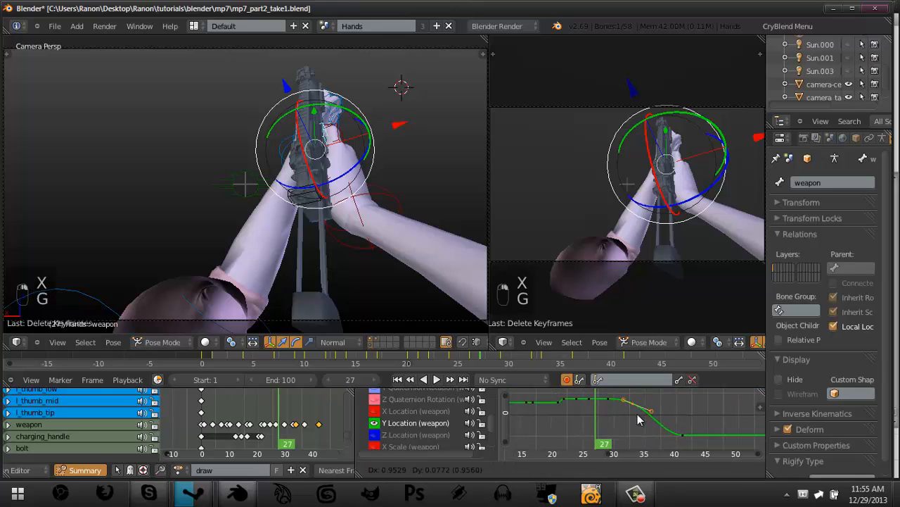
left_click(637, 426)
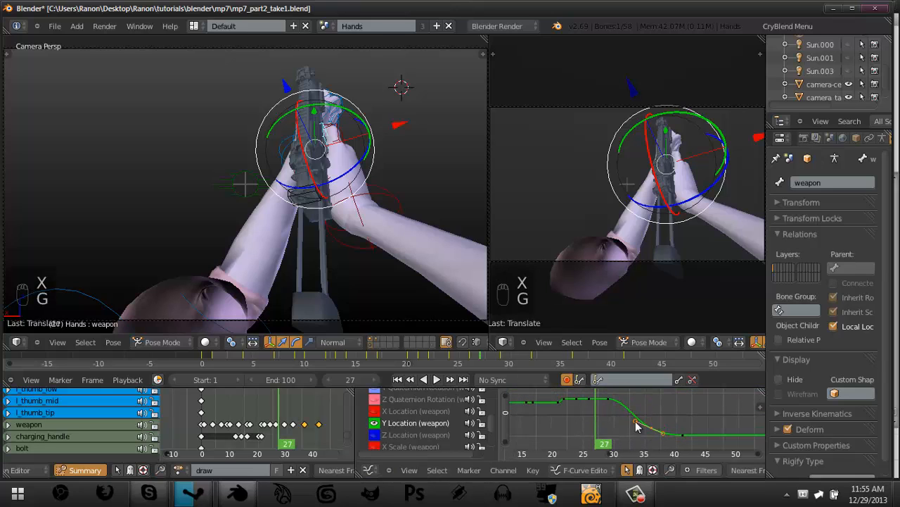
key("g")
right_click(612, 401)
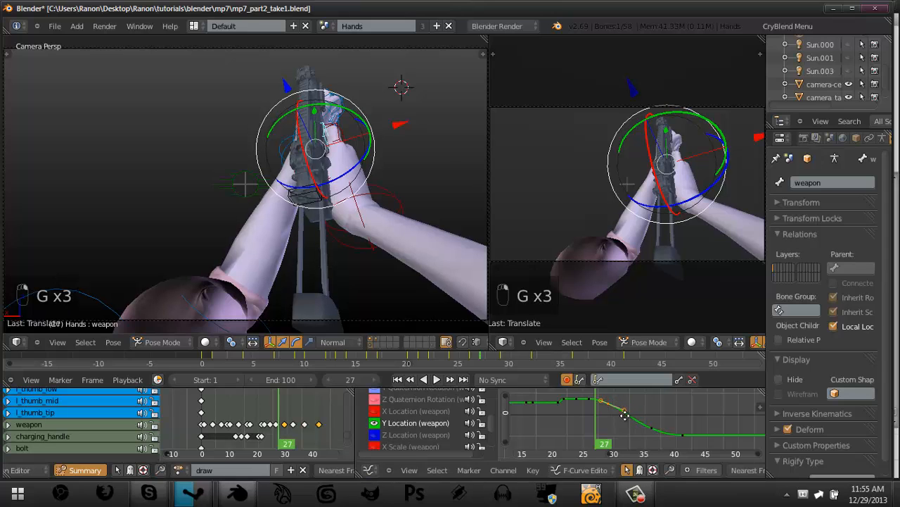
Delete the Y Location keyframe near frame 24 and shift the following peak keyframe to round off the curve's top.
middle_click_drag(625, 415, 655, 427)
scroll(611, 415, "up", 2)
scroll(601, 414, "up", 2)
key("g")
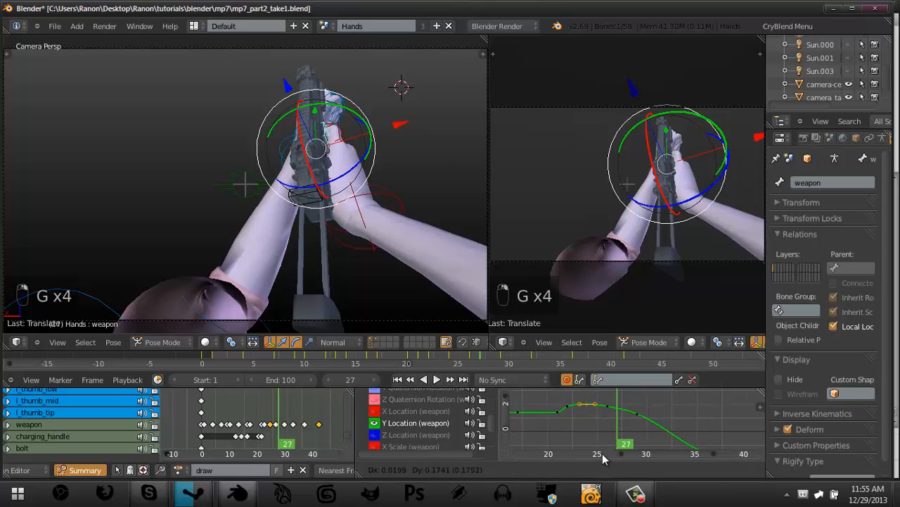
key("x")
left_click(609, 408)
right_click(595, 401)
key("g")
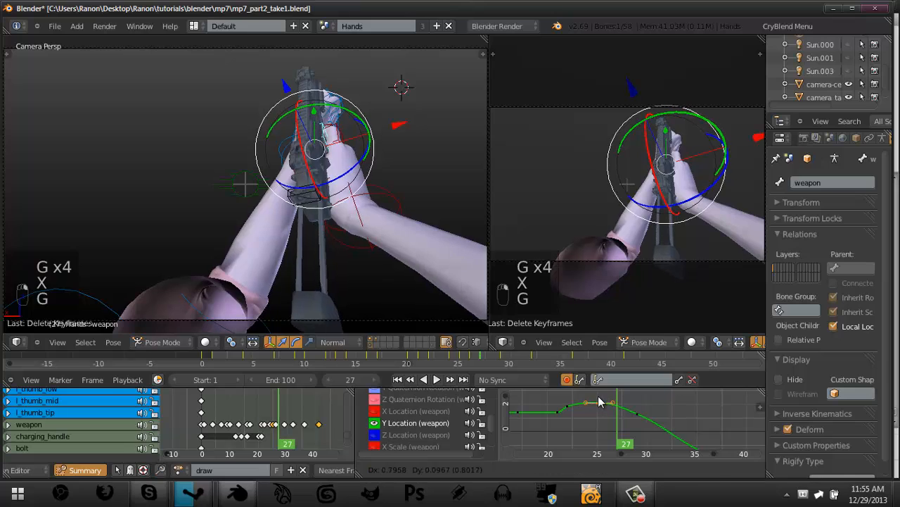
left_click(598, 400)
Rotate and move the Y Location keyframe near frame 36 so the curve eases into its final level.
scroll(675, 416, "down", 2)
middle_click_drag(696, 427, 650, 437)
key("r")
left_click(671, 426)
scroll(650, 436, "down", 2)
key("g")
left_click(702, 420)
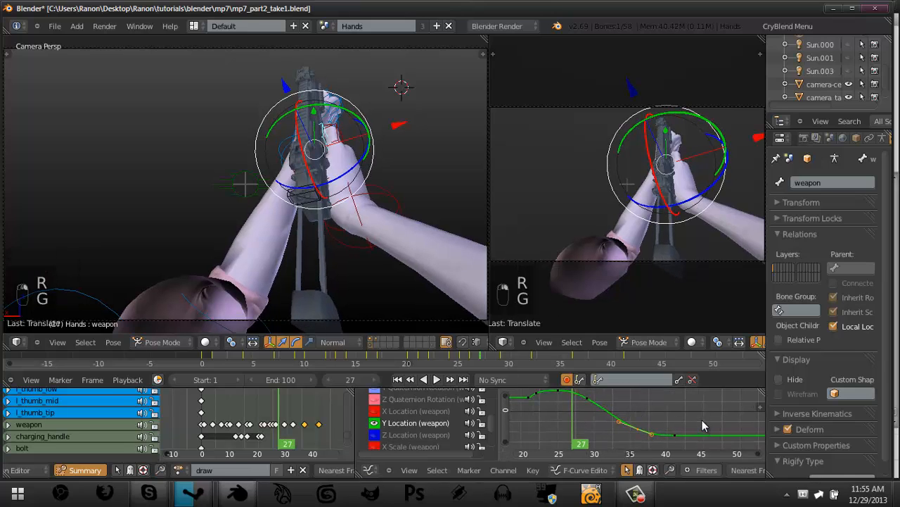
key("r")
left_click(700, 414)
key("g")
left_click(696, 443)
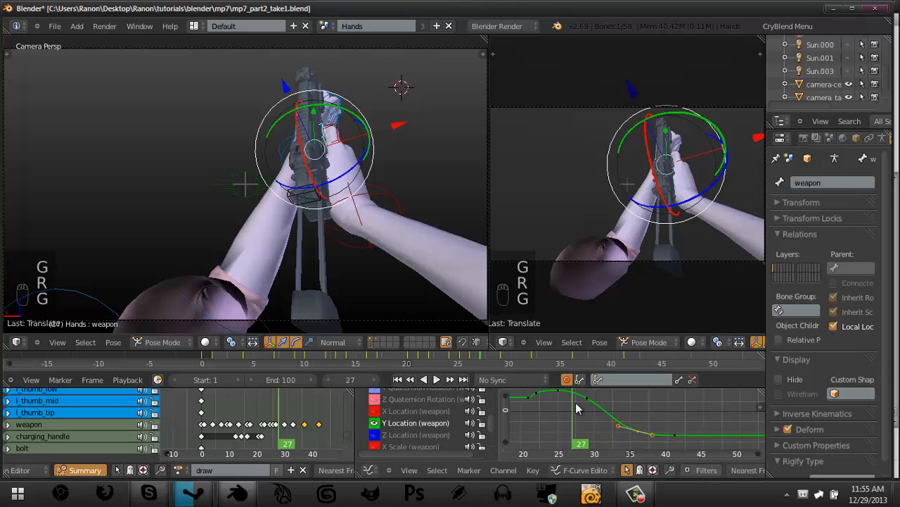
Show only the weapon's X Location curve and delete redundant keyframes from its descent.
mouse_move(577, 407)
left_mouse_down()
mouse_move(599, 403)
mouse_move(683, 425)
mouse_move(574, 424)
left_mouse_up()
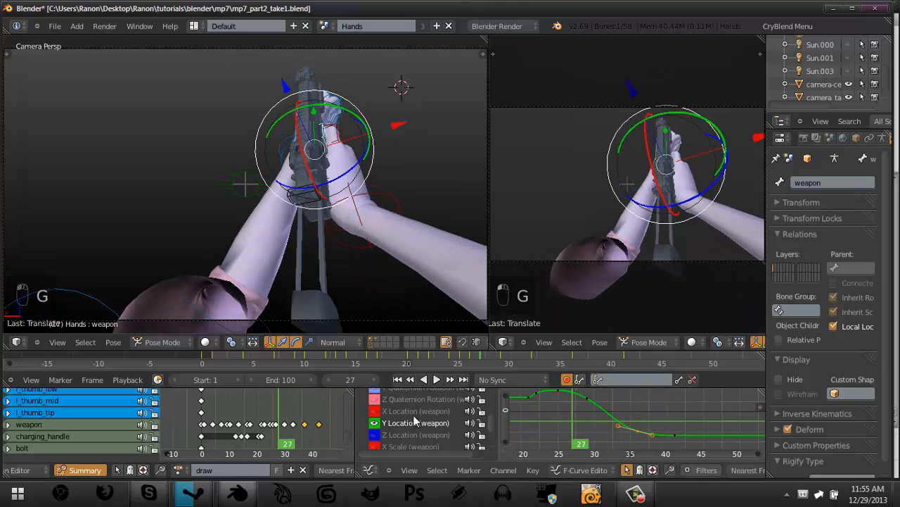
middle_click_drag(616, 415, 613, 438)
right_click(639, 417)
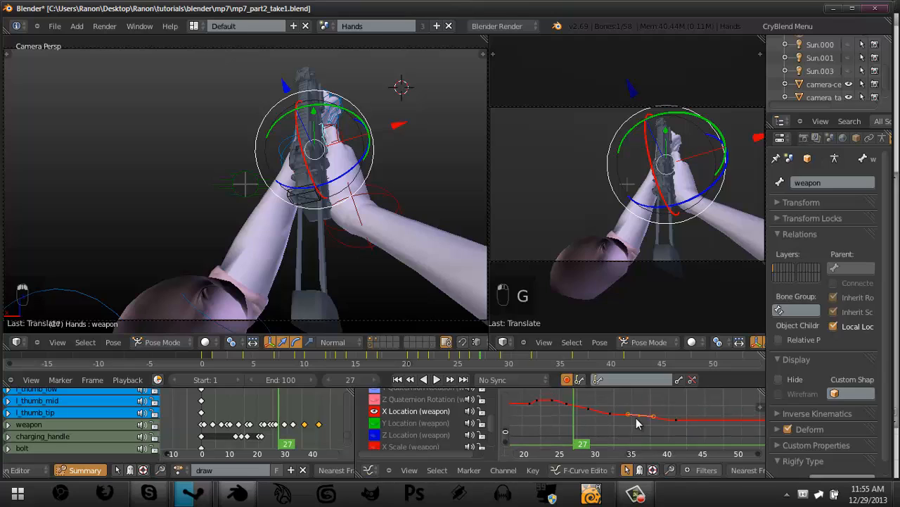
key("x")
left_click(637, 422)
middle_click_drag(638, 391, 597, 401, "ctrl")
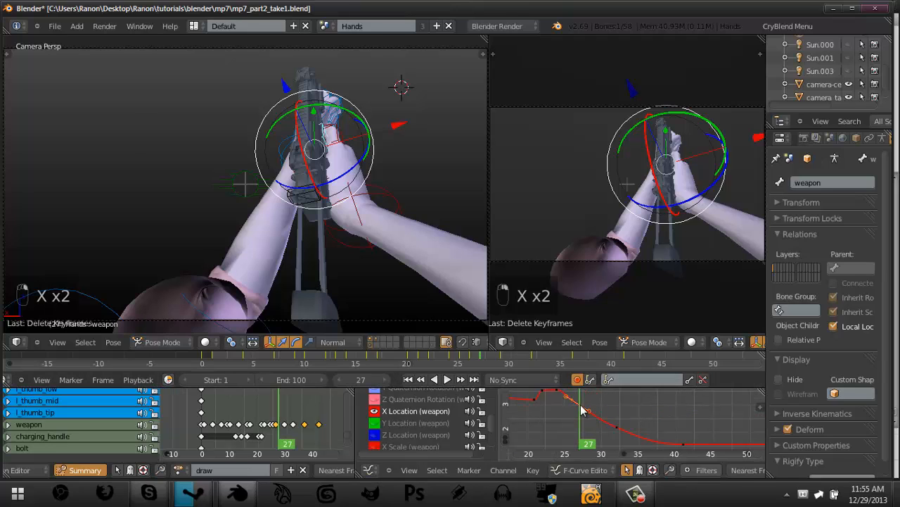
Move and rotate the X Location keyframe near frame 33 to smooth the descent, and play back the draw animation.
key("g")
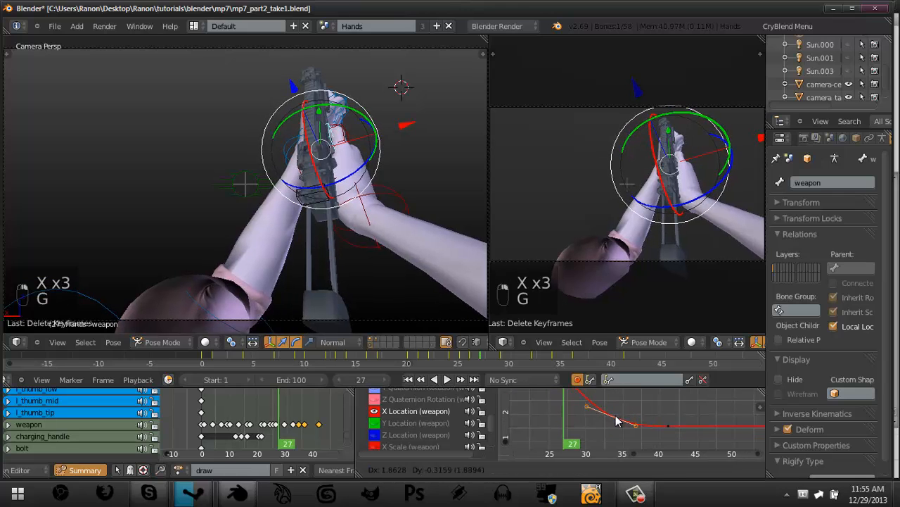
key("r")
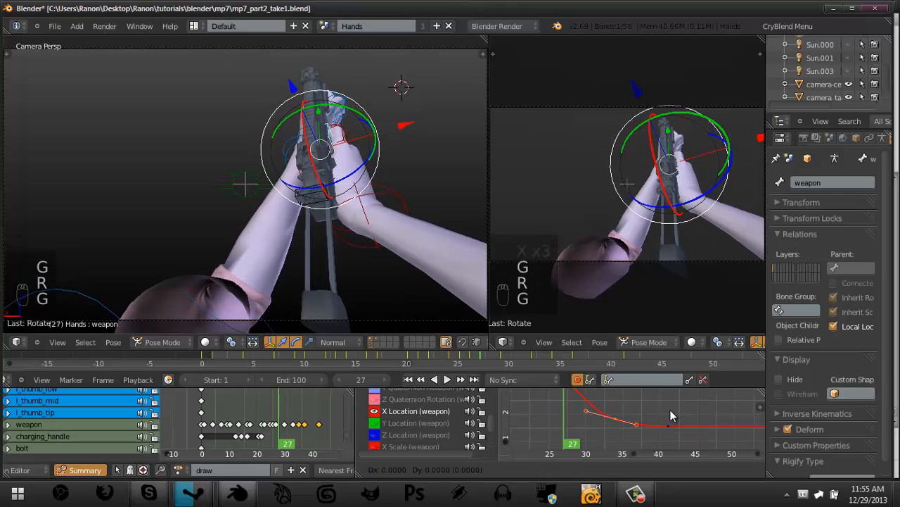
left_click(668, 412)
left_click_drag(587, 408, 587, 437)
key("alt+a")
key("alt+a")
Isolate the weapon's X Quaternion Rotation curve, delete a redundant keyframe, and rotate and scale the handles of the keyframe near frame 26.
scroll(379, 416, "up", 2)
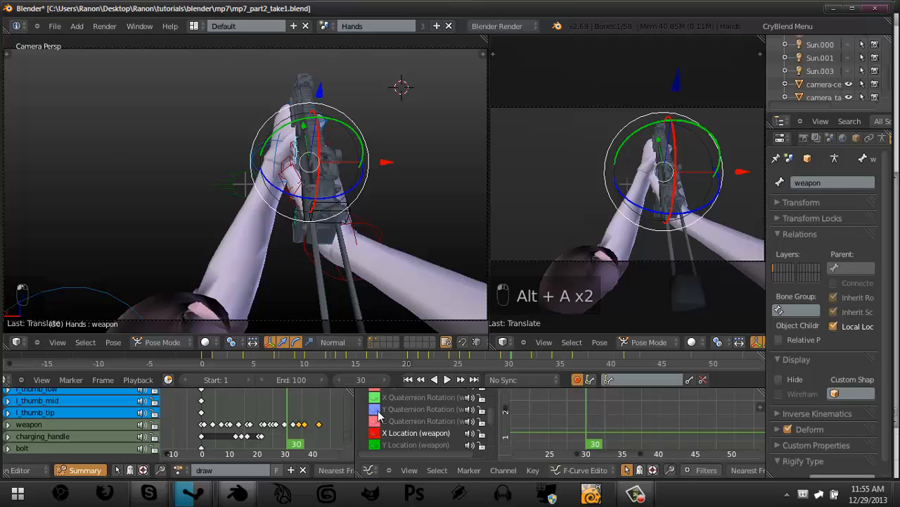
scroll(626, 418, "down", 6)
middle_click_drag(622, 425, 648, 411)
middle_click_drag(622, 396, 629, 420)
scroll(629, 420, "up", 1)
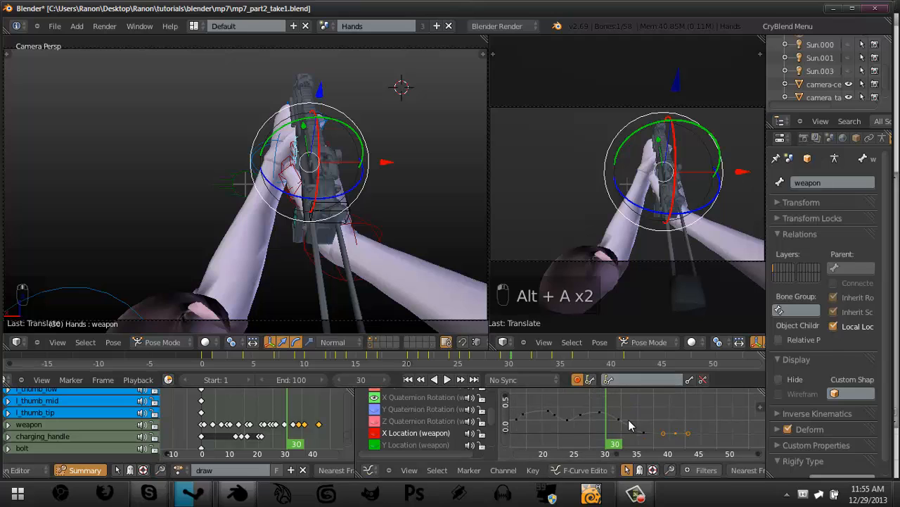
right_click(583, 414)
scroll(585, 413, "up", 1)
key("r")
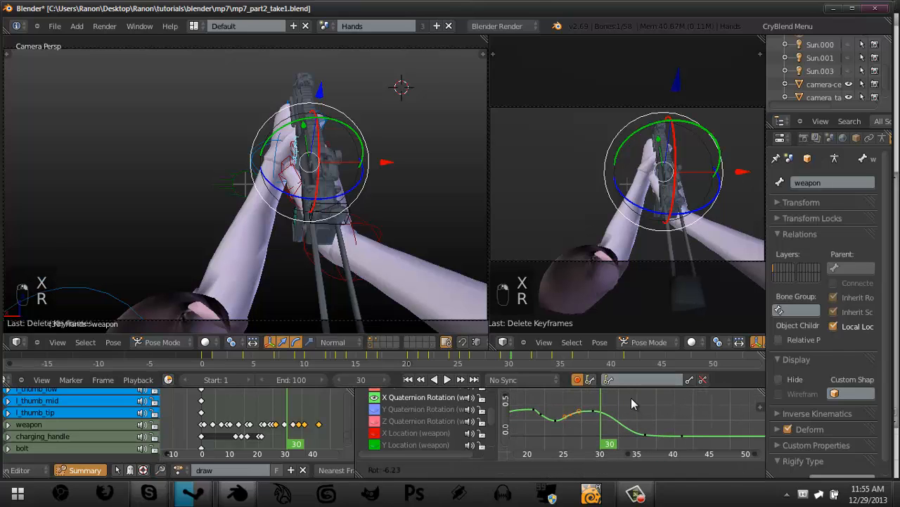
left_click(631, 398)
key("s")
left_click(592, 408)
Rotate the X Quaternion Rotation keyframes near frames 30 and 22 and move the dip keyframe near frame 24 to smooth the waves.
scroll(609, 404, "up", 2)
key("r")
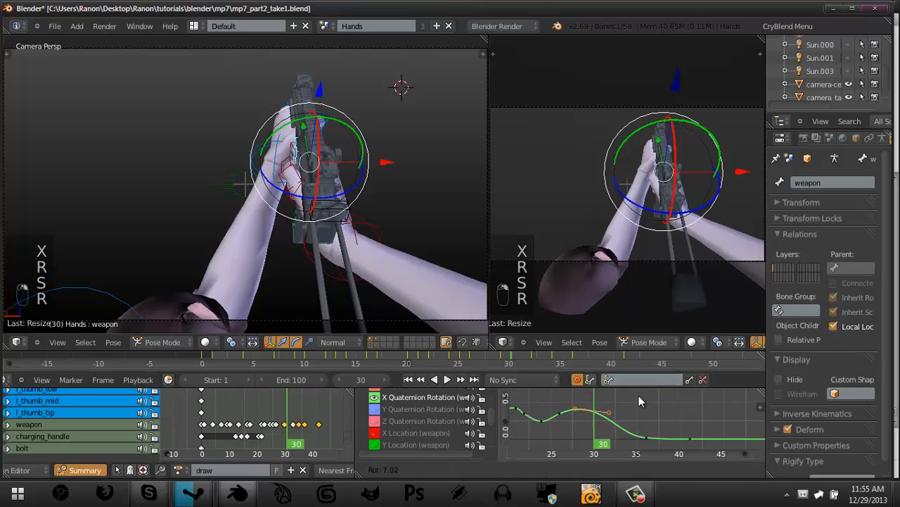
left_click(639, 395)
key("a")
middle_click_drag(555, 417, 603, 419)
key("r")
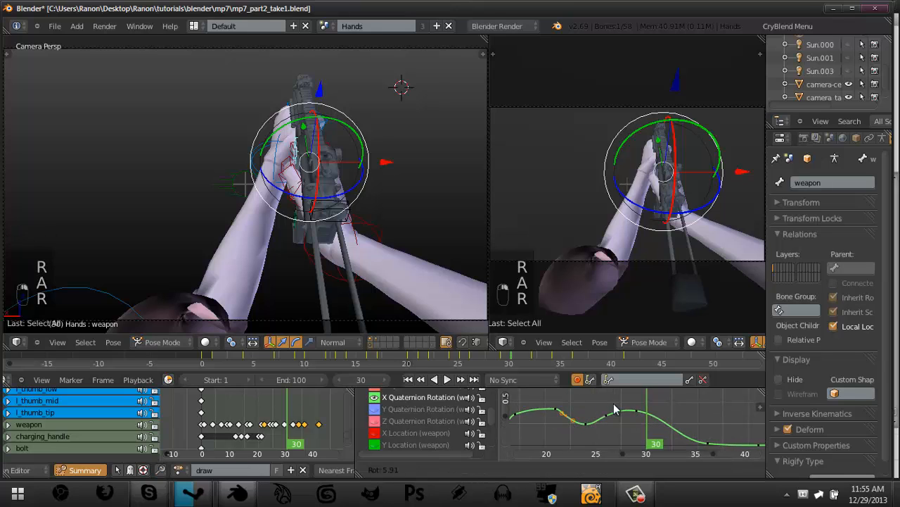
right_click(583, 427)
key("g")
left_click(584, 424)
key("a")
Move the X Quaternion Rotation keyframe at frame 36 slightly later and tilt its handles for a gentle dip before the idle pose.
middle_click_drag(674, 419, 612, 404)
left_click(647, 433)
scroll(630, 414, "up", 2)
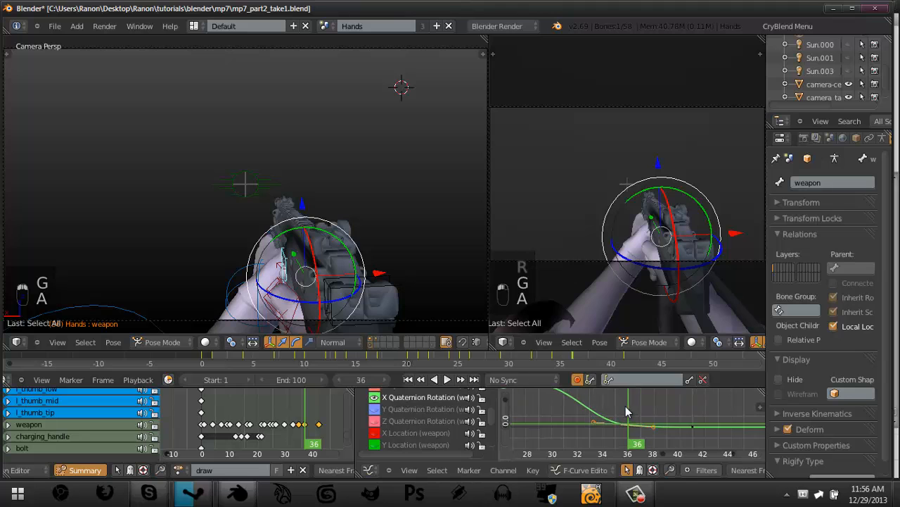
key("g")
key("g")
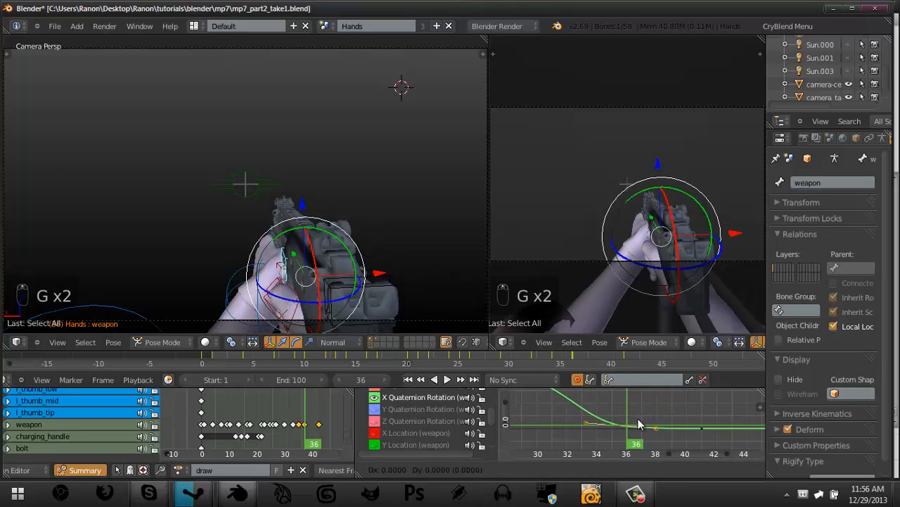
key("g")
key("g")
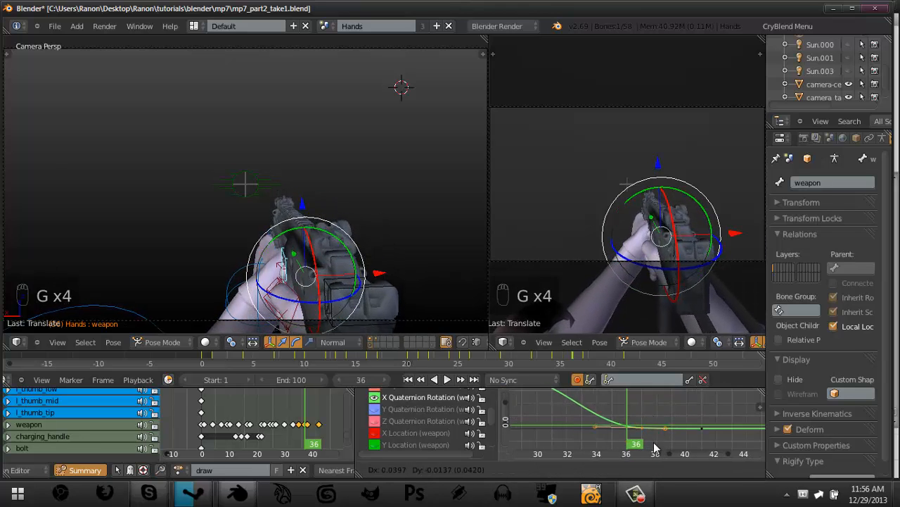
key("r")
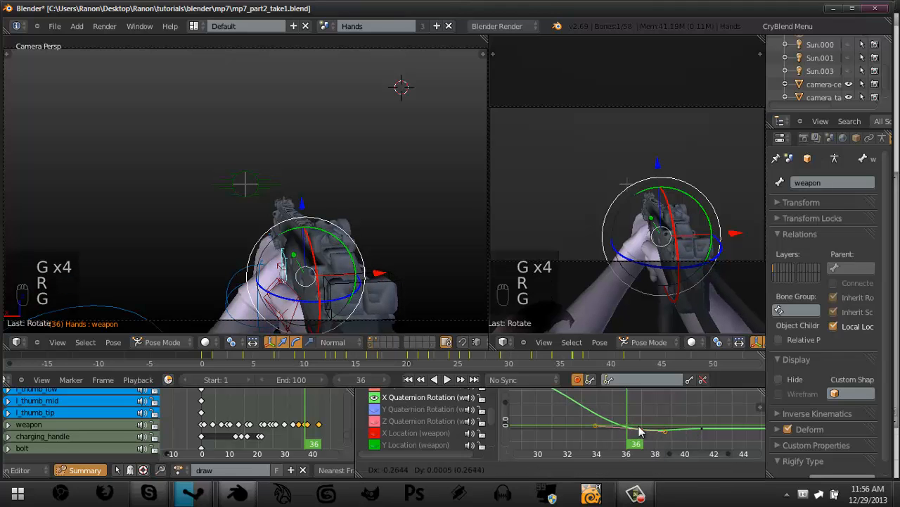
left_click(640, 431)
left_click(645, 428)
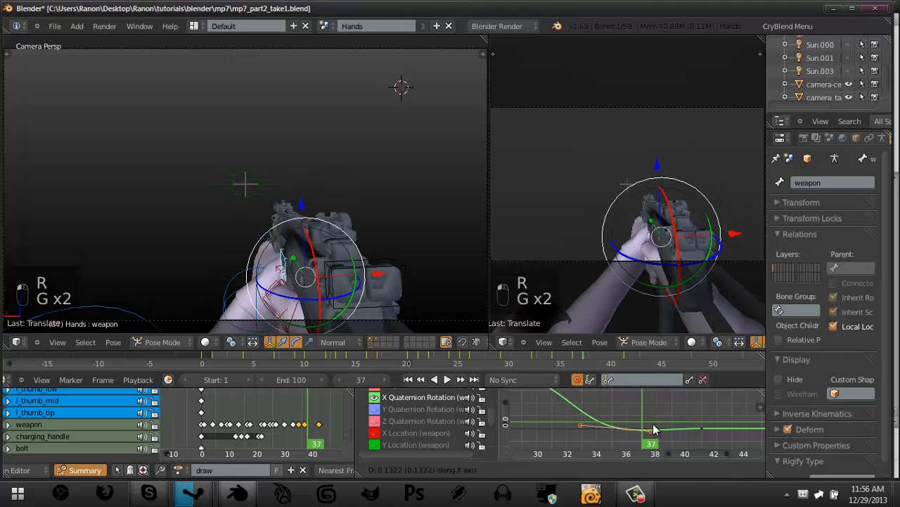
left_click(652, 429)
Scrub to frame 42 and play back the animation to examine how the weapon settles.
left_click_drag(653, 429, 718, 437)
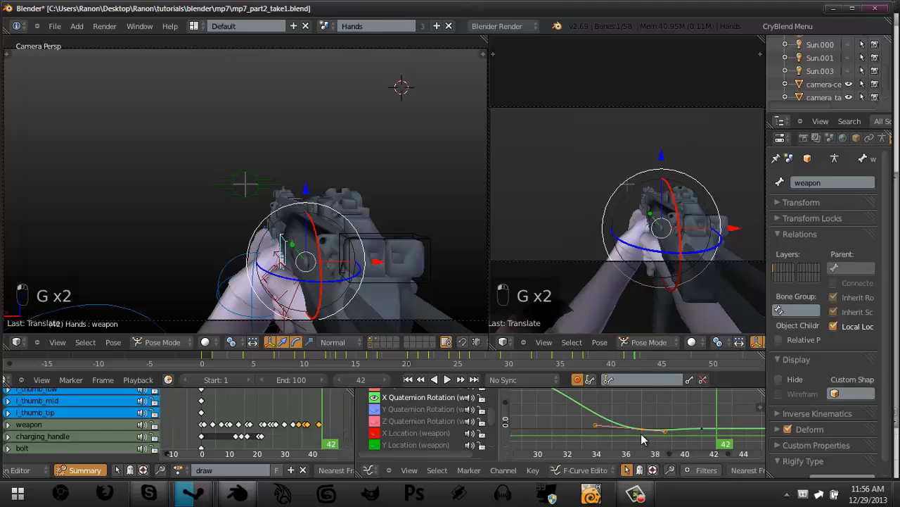
key("alt+a")
key("alt+a")
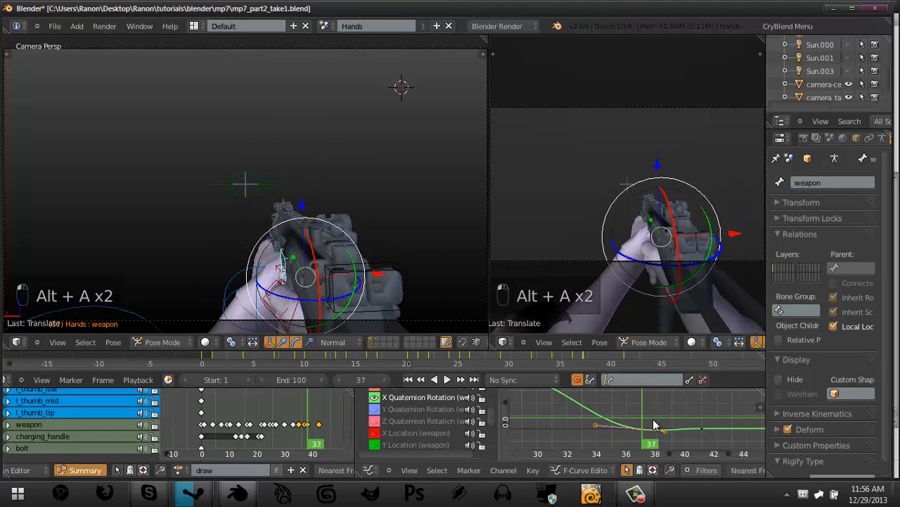
mouse_move(653, 425)
left_mouse_down()
mouse_move(711, 428)
mouse_move(659, 430)
left_mouse_up()
Fine-tune the position and handle angle of the X Quaternion Rotation keyframe near frame 37.
key("g")
left_click(696, 434)
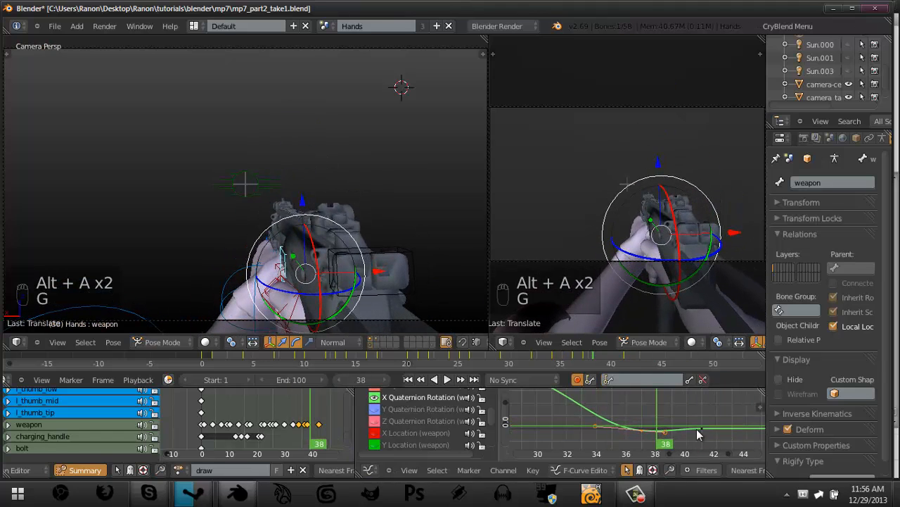
key("r")
right_click(715, 414)
key("g")
left_click(714, 409)
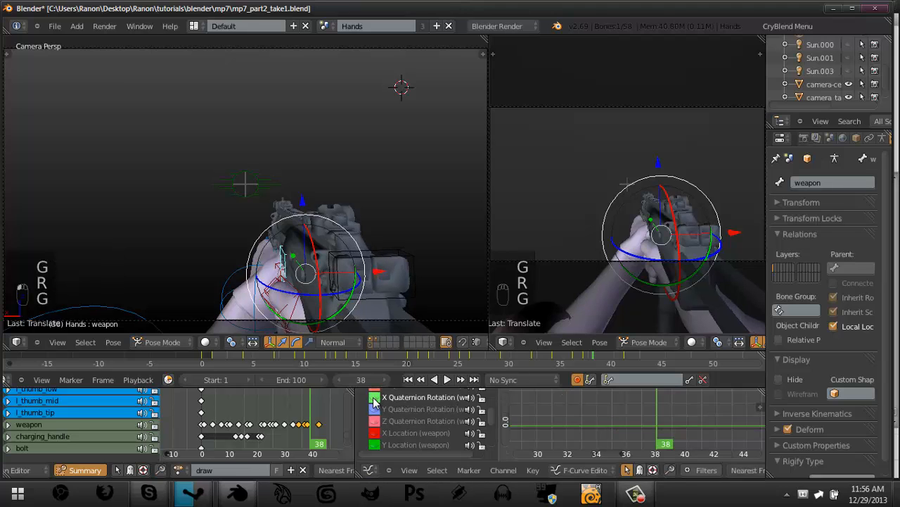
Isolate the weapon's Y Quaternion Rotation curve and reposition its keyframe at about frame 36 to form a gentle dip before idle.
scroll(639, 422, "down", 4)
left_click(631, 431)
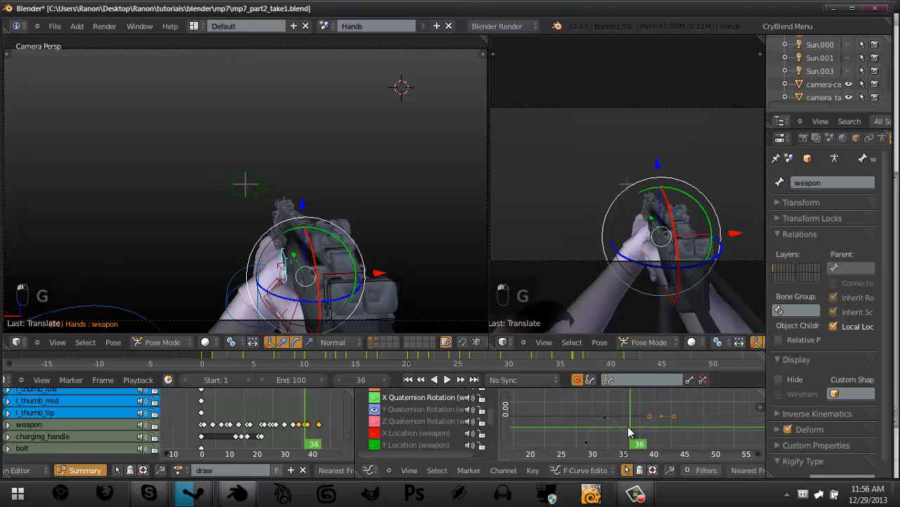
right_click(630, 431)
key("g")
left_click(631, 420)
scroll(631, 420, "up", 5)
key("g")
left_click(634, 408)
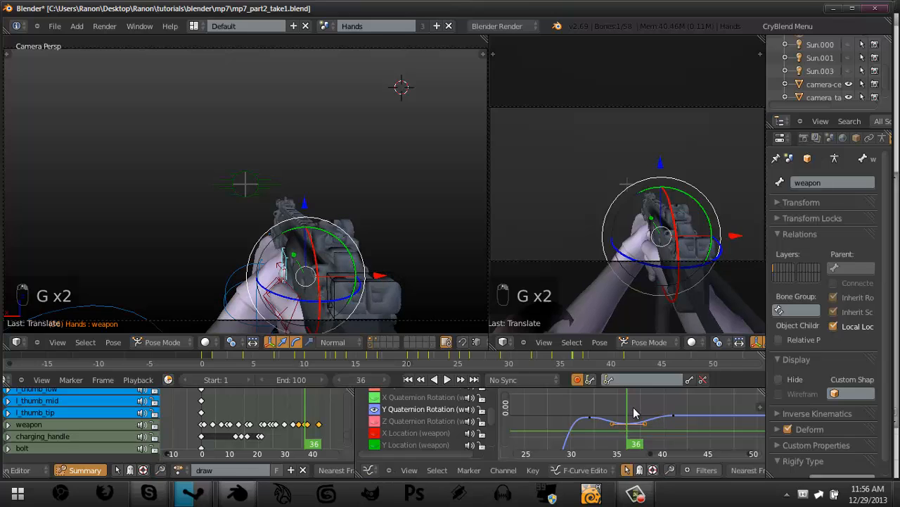
Adjust the Y Quaternion Rotation keyframe near frame 31 and delete the surplus keyframes between frame 24 and it.
left_click(559, 416)
scroll(583, 426, "down", 2)
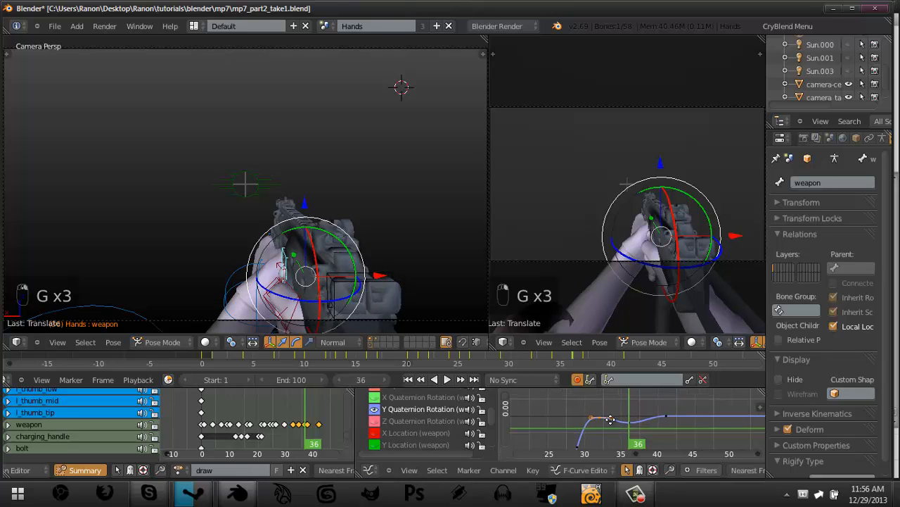
key("g")
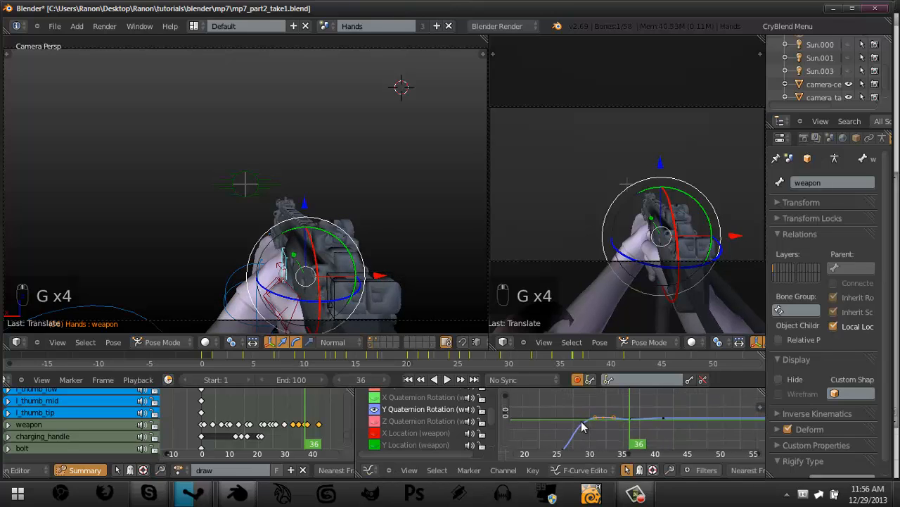
key("x")
left_click(608, 419)
middle_click_drag(607, 436, 637, 431)
scroll(606, 434, "up", 2)
right_click(592, 430)
key("x")
left_click(591, 431)
Play back the draw in a maximized camera view with all bones deselected to examine the smoothed rotation.
left_click_drag(584, 432, 635, 431)
key("alt+a")
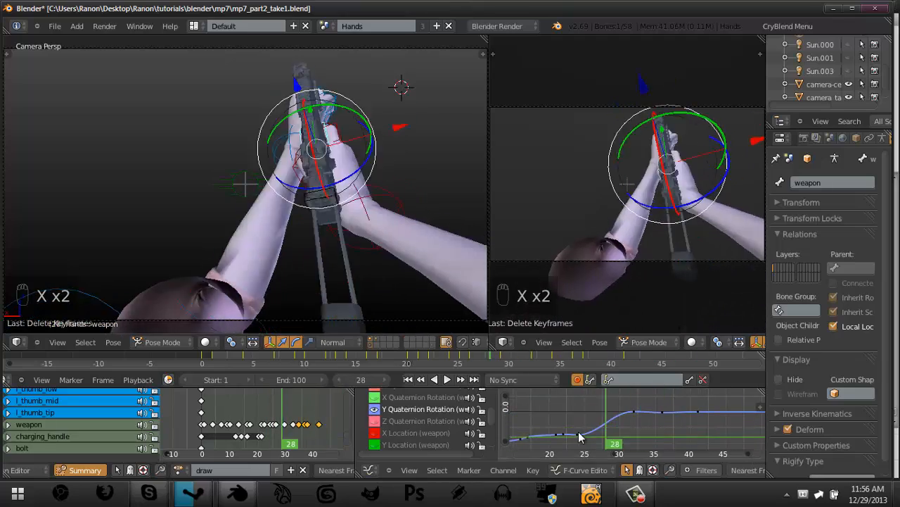
key("ctrl+Up")
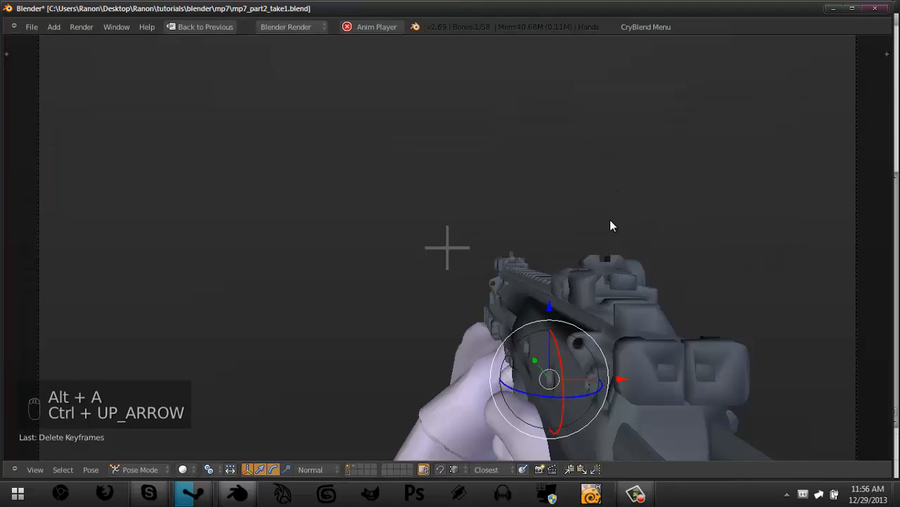
key("a")
key("shift+Left")
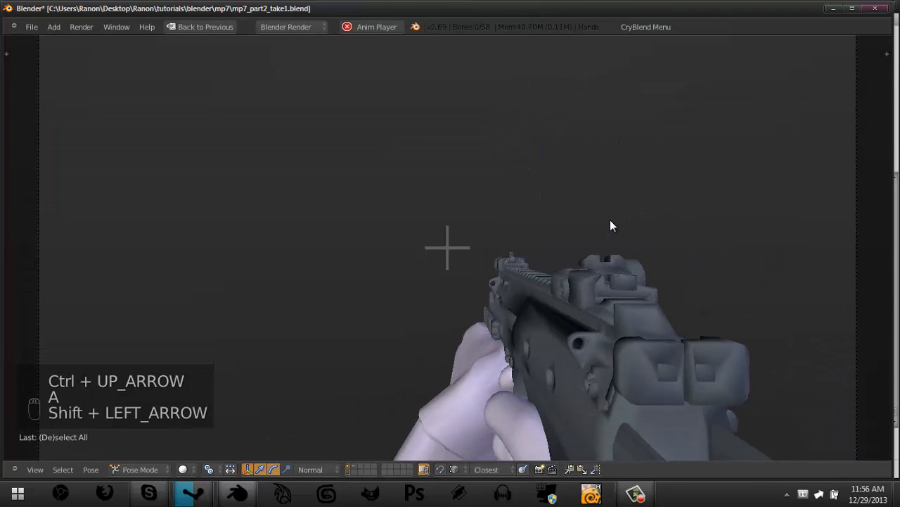
key("alt+a")
key("shift+Left")
key("ctrl+Up")
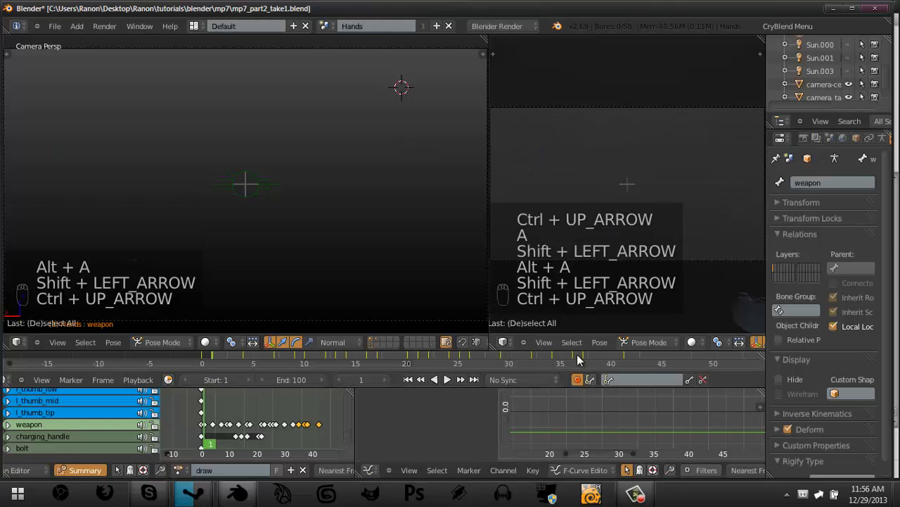
Replay the draw in the regular layout and scrub its middle section to check the arm and weapon motion.
key("alt+a")
key("alt+a")
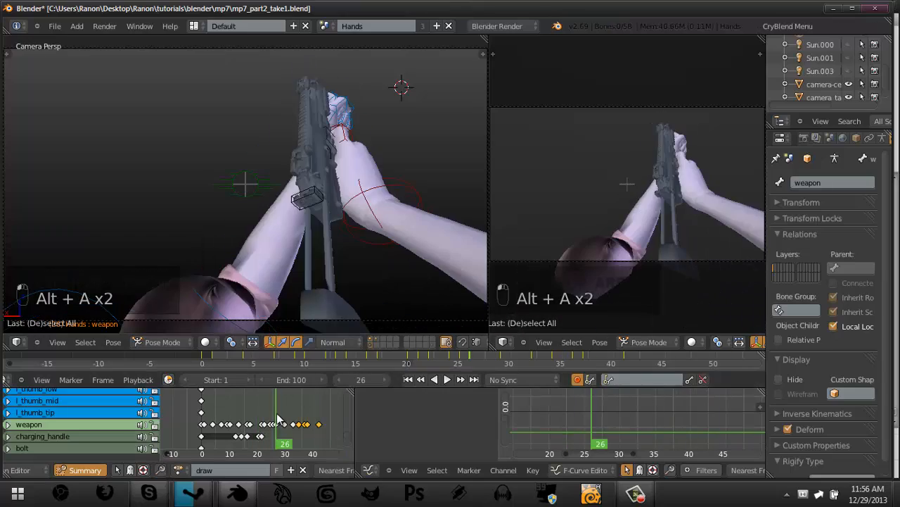
key("alt+a")
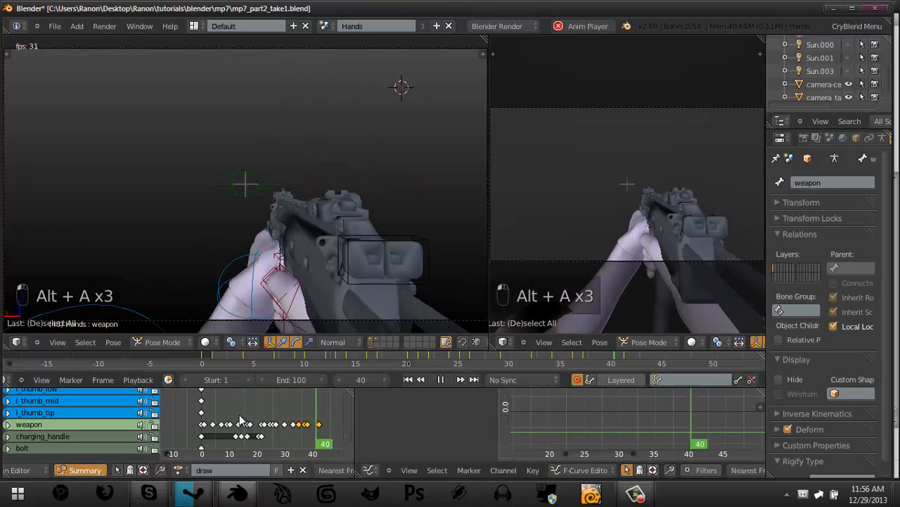
key("alt+a")
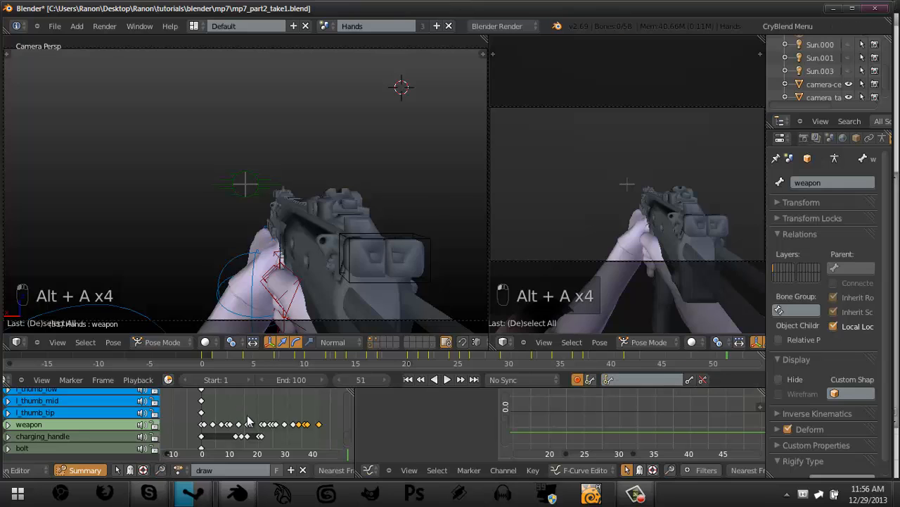
left_click_drag(239, 420, 289, 424)
key("alt+a")
key("alt+a")
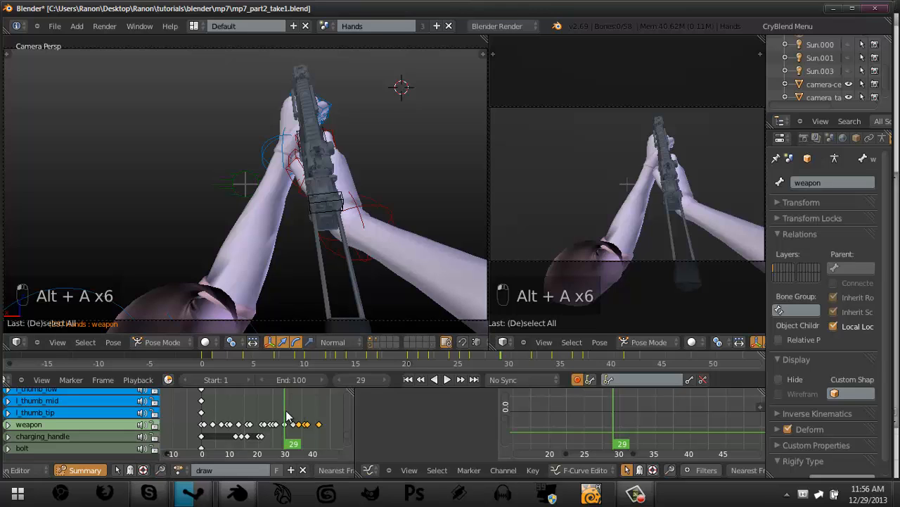
Move the r_pole bone at frame 19 downward in the scene to lower the right elbow.
left_click_drag(273, 403, 256, 396)
mouse_move(256, 194)
middle_mouse_down()
mouse_move(349, 207)
mouse_move(264, 195)
middle_mouse_up()
right_click(389, 173)
scroll(265, 239, "up", 3)
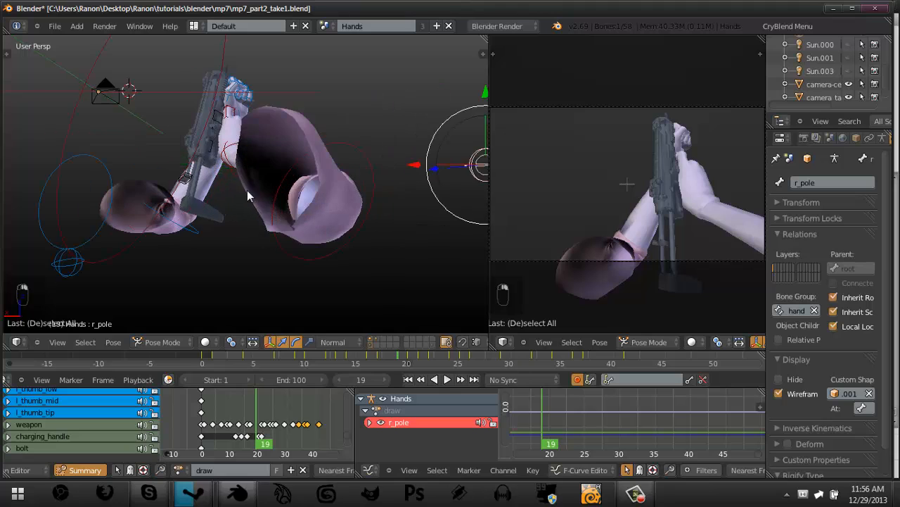
mouse_move(317, 400)
middle_mouse_down()
mouse_move(308, 454)
mouse_move(320, 447)
mouse_move(317, 402)
middle_mouse_up()
key("g")
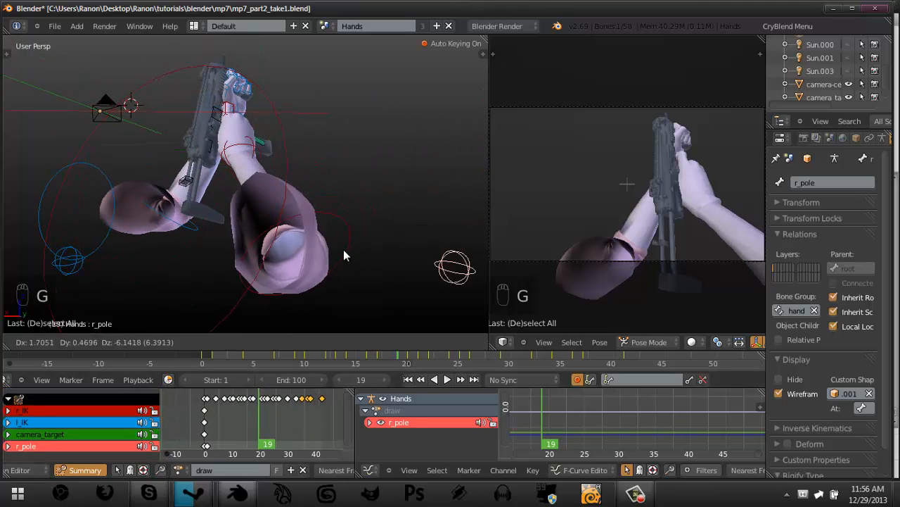
left_click(266, 308)
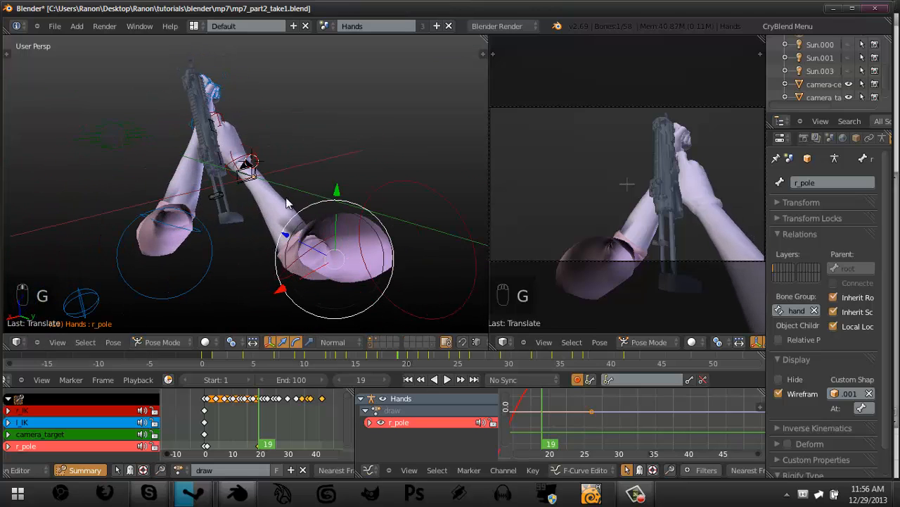
Advance playback to frame 32 and adjust the r_pole bone's position there to keep the right elbow natural.
key("alt+a")
key("alt+a")
key("alt+a")
key("alt+a")
key("alt+a")
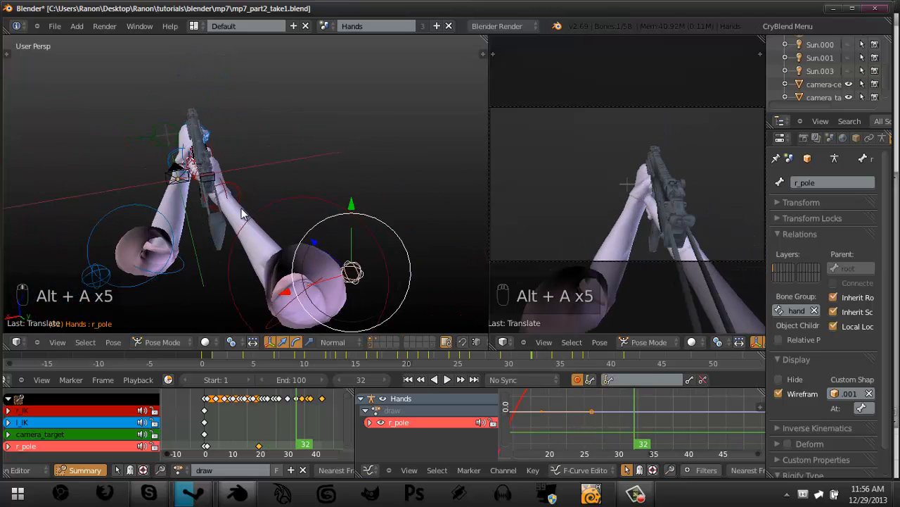
key("g")
key("a")
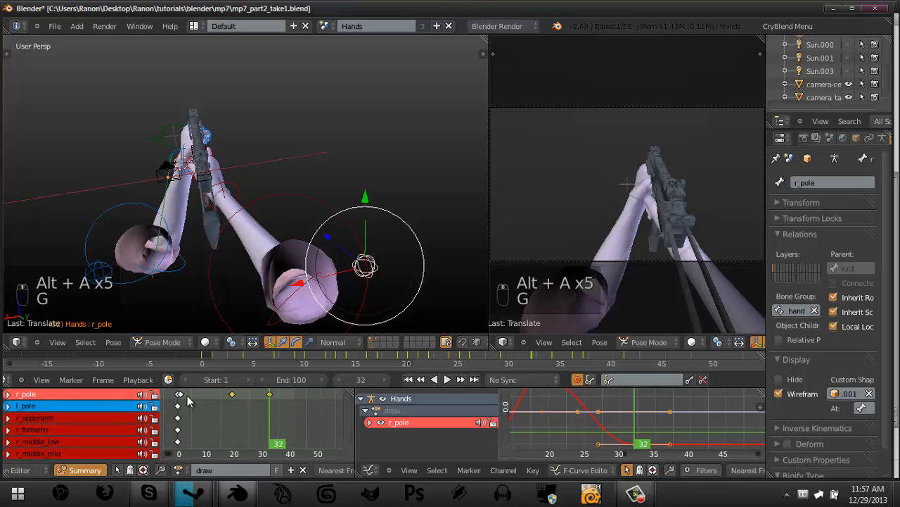
Duplicate the r_pole bone's starting keyframe to about frame 41 so the elbow returns to its original pose.
key("shift+d")
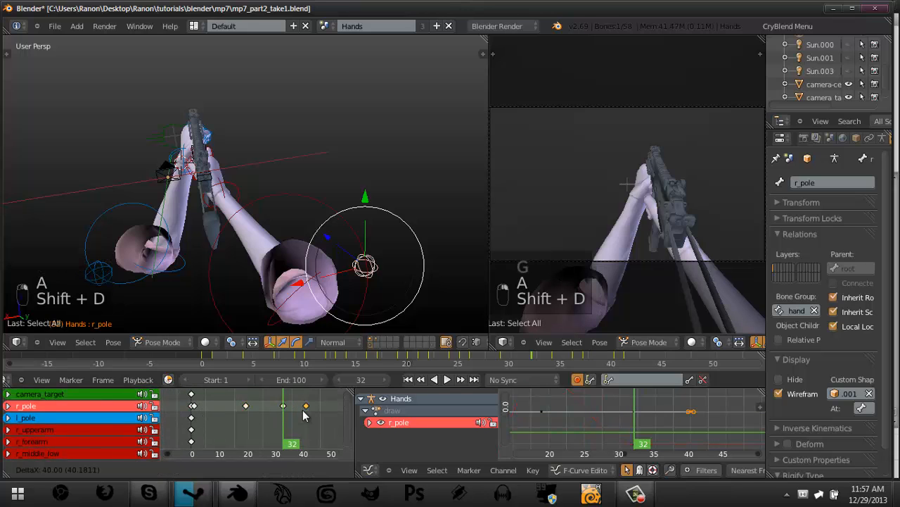
left_click(304, 415)
key("g")
left_click(306, 415)
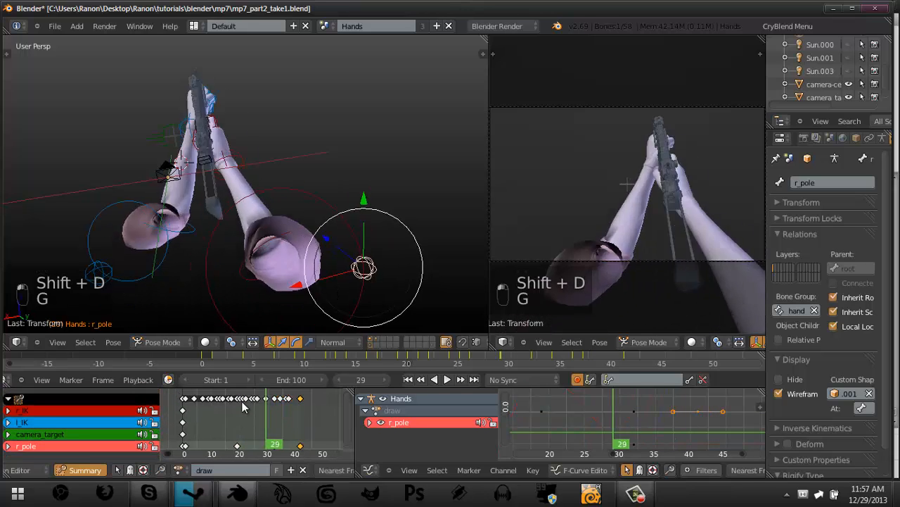
Select the weapon bone at frame 21 and delete surplus early keyframes on its Y Quaternion Rotation curve.
mouse_move(243, 406)
left_mouse_down()
mouse_move(229, 405)
mouse_move(308, 413)
mouse_move(205, 402)
mouse_move(243, 407)
left_mouse_up()
middle_click_drag(269, 225, 210, 195)
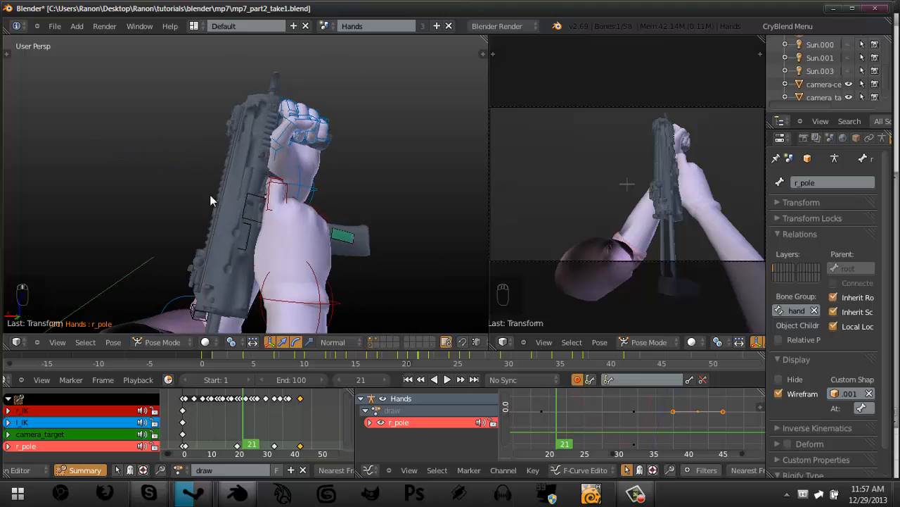
scroll(218, 199, "up", 2)
right_click(247, 209)
scroll(595, 408, "down", 2)
middle_click_drag(588, 440, 678, 420)
middle_click_drag(678, 420, 639, 407, "ctrl")
right_click(557, 417)
key("x")
left_click(592, 423)
Move the Y Quaternion Rotation keyframe near frame 10 slightly later and lower to smooth the rise.
right_click(624, 415)
key("g")
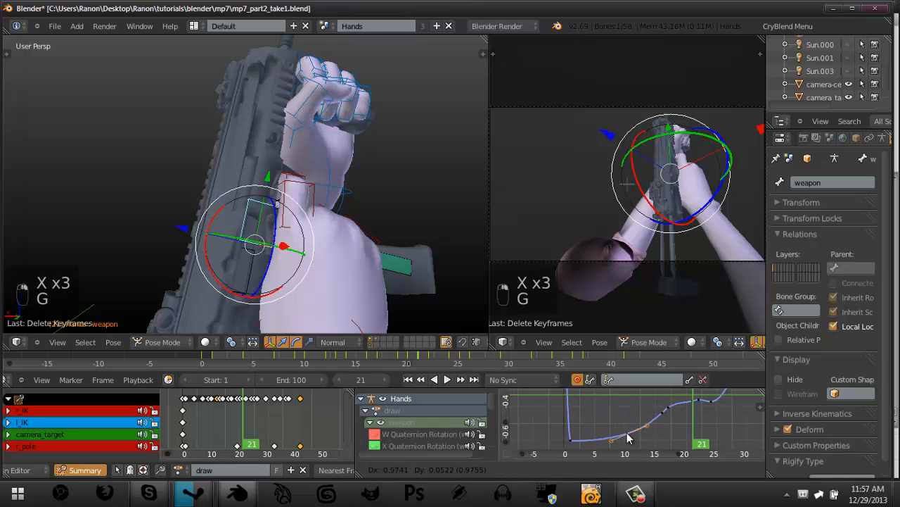
left_click(622, 430)
Delete surplus early keyframes on the weapon's X Location curve, then move the remaining one to about frame 8 and tilt its handles.
left_click_drag(622, 429, 594, 428)
scroll(380, 431, "down", 3)
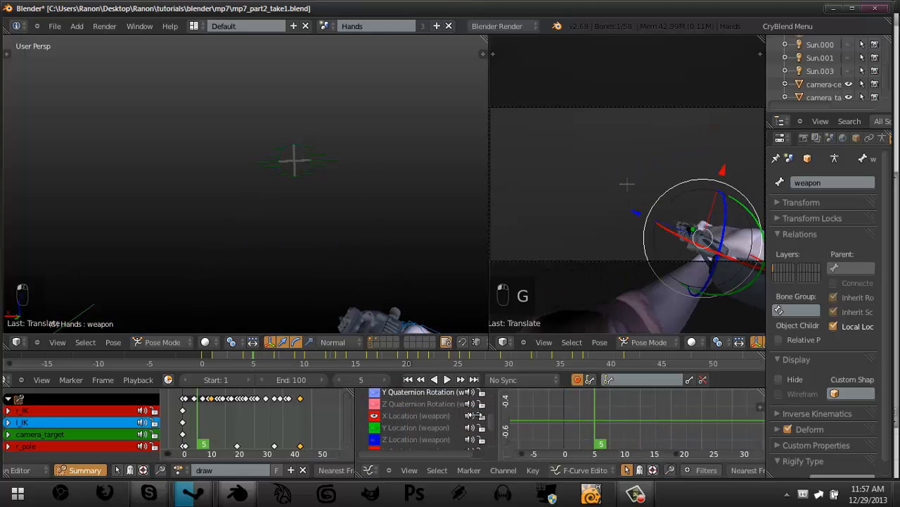
middle_click_drag(582, 433, 654, 417)
key("x")
left_click(613, 415)
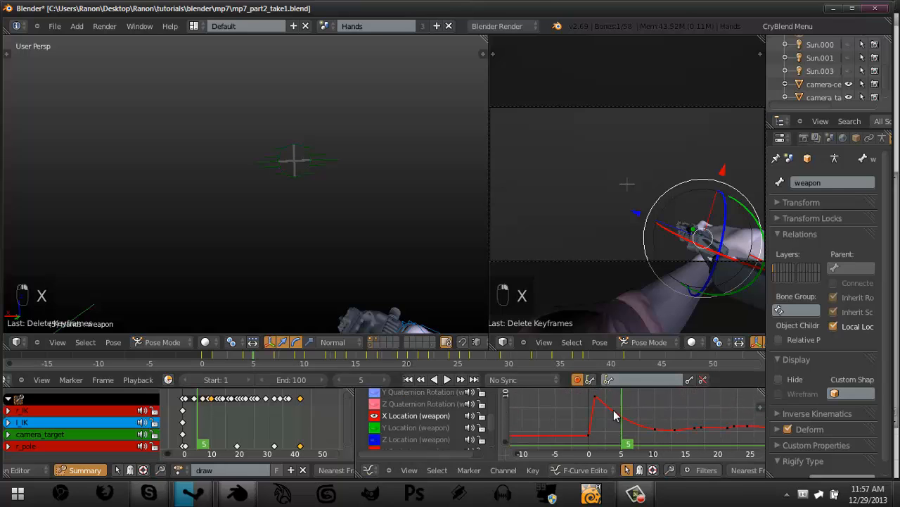
key("g")
left_click(640, 434)
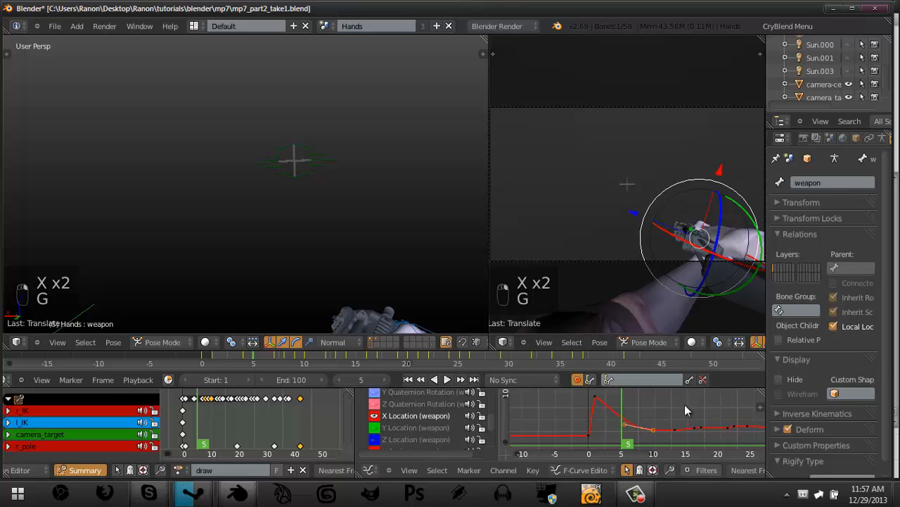
key("r")
left_click(695, 415)
Delete the X Location keyframe following the one near frame 8 and rotate that keyframe's handles to smooth the descent.
mouse_move(655, 427)
middle_mouse_down()
mouse_move(648, 421)
mouse_move(658, 431)
middle_mouse_up()
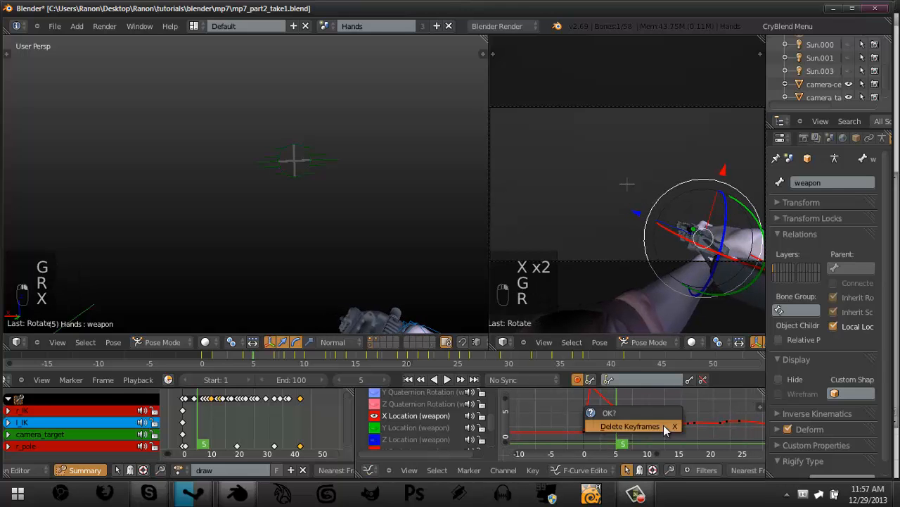
left_click(664, 426)
key("r")
left_click(696, 415)
left_click(592, 412)
left_click(619, 407)
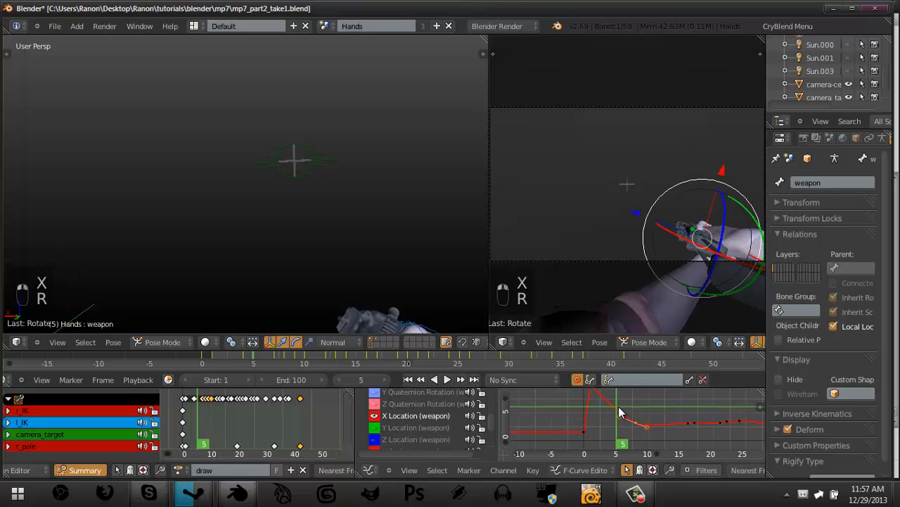
Step frame by frame through the first 13 frames in camera view to examine how the weapon enters.
left_click_drag(620, 412, 641, 417)
key("Home")
key("KP_0")
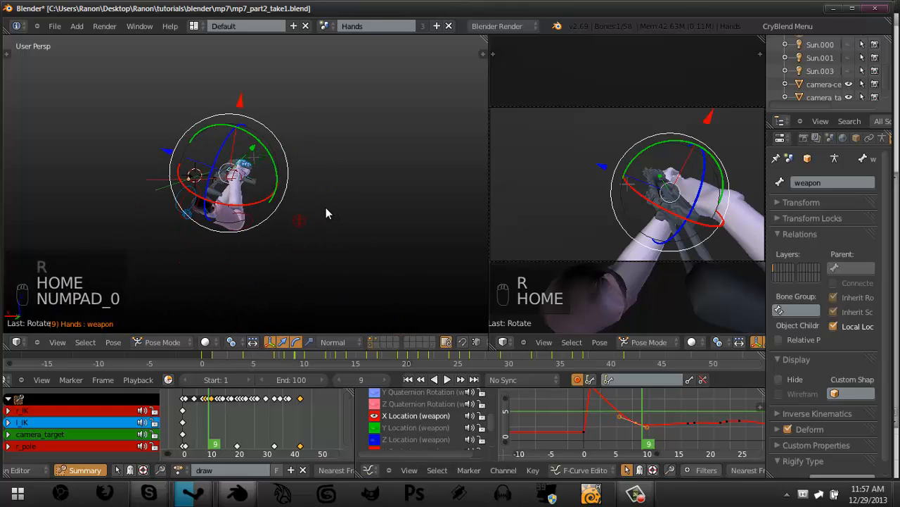
key("Home")
key("Left")
key("Left")
key("Left")
key("Left")
key("Left")
key("Left")
key("Left")
key("Left")
key("Left")
key("Left")
key("Left")
key("Left")
key("Left")
key("Left")
key("Left")
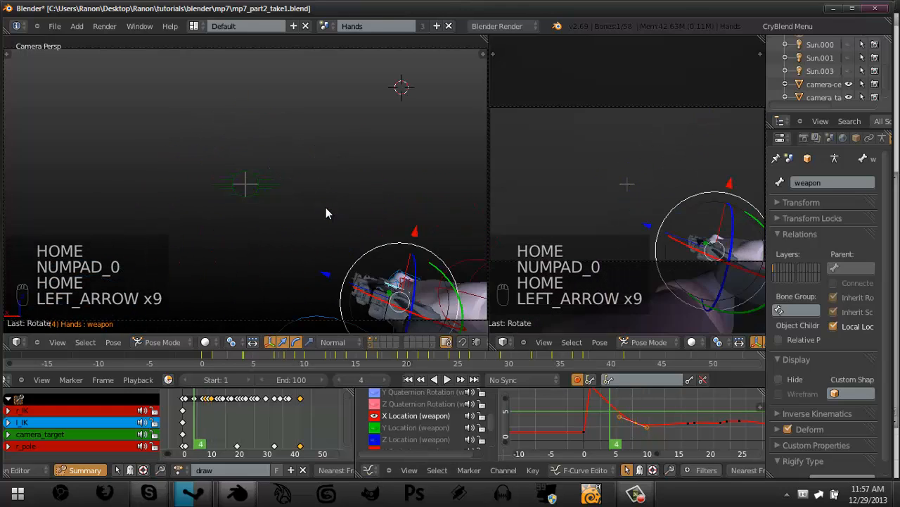
key("Right")
key("Right")
key("Right")
key("Right")
key("Right")
key("Right")
key("Right")
key("Right")
key("Right")
key("Right")
key("Right")
key("Right")
key("Right")
key("Right")
key("Right")
key("Right")
key("Right")
key("Right")
key("Right")
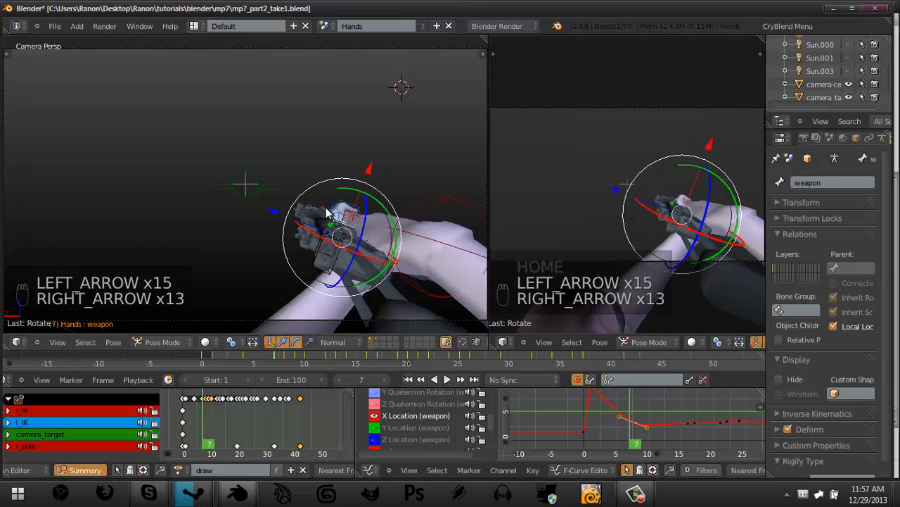
key("Right")
key("Right")
key("Right")
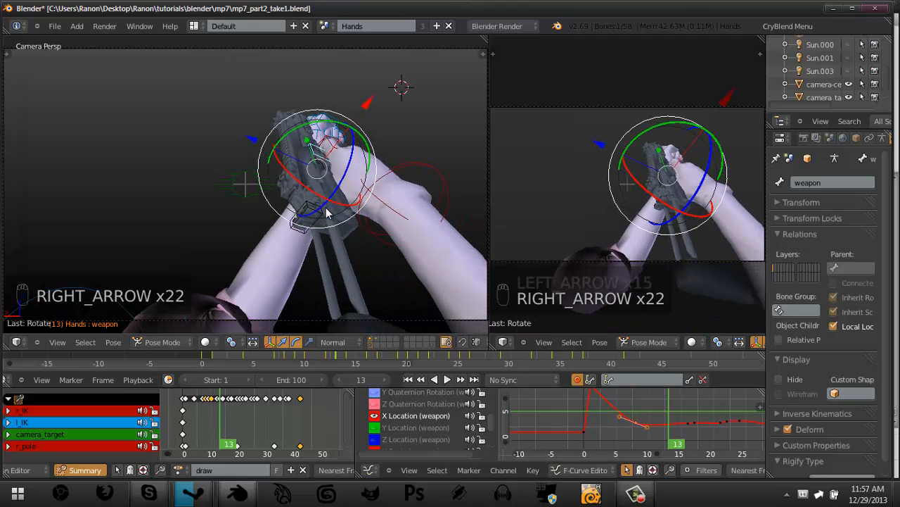
Expand the weapon channels, align the keyframes from frames 8 to 10 on frame 9, and collapse the channels again.
middle_click_drag(217, 419, 237, 456)
left_click(8, 415)
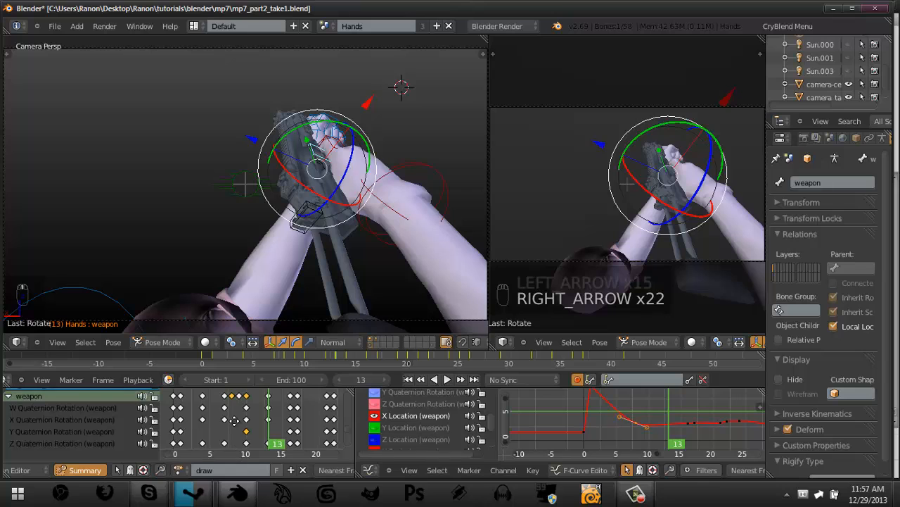
mouse_move(241, 408)
middle_mouse_down()
mouse_move(243, 398)
mouse_move(255, 417)
middle_mouse_up()
key("g")
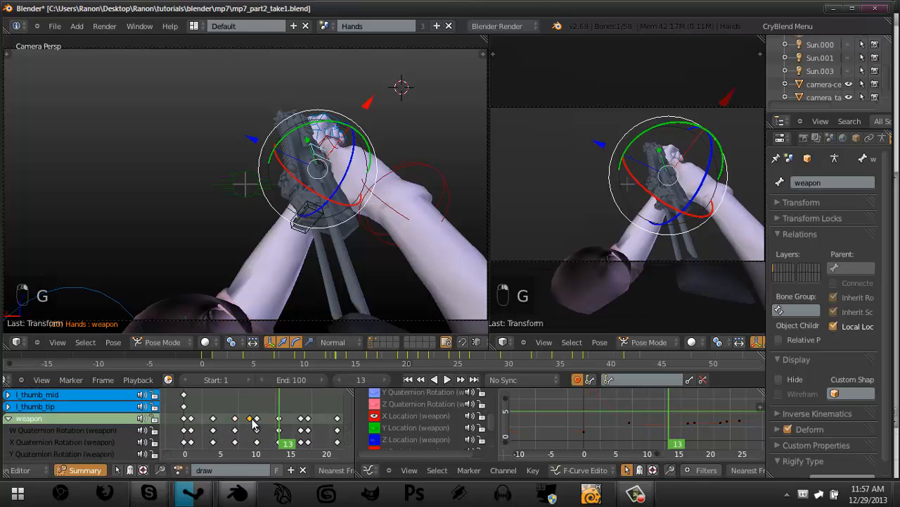
key("g")
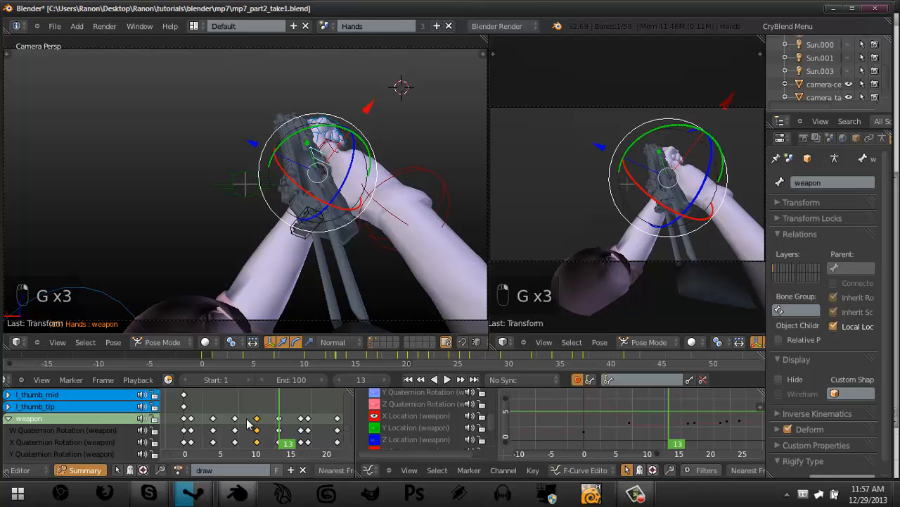
key("g")
left_click(9, 418)
scroll(252, 415, "down", 1, "ctrl")
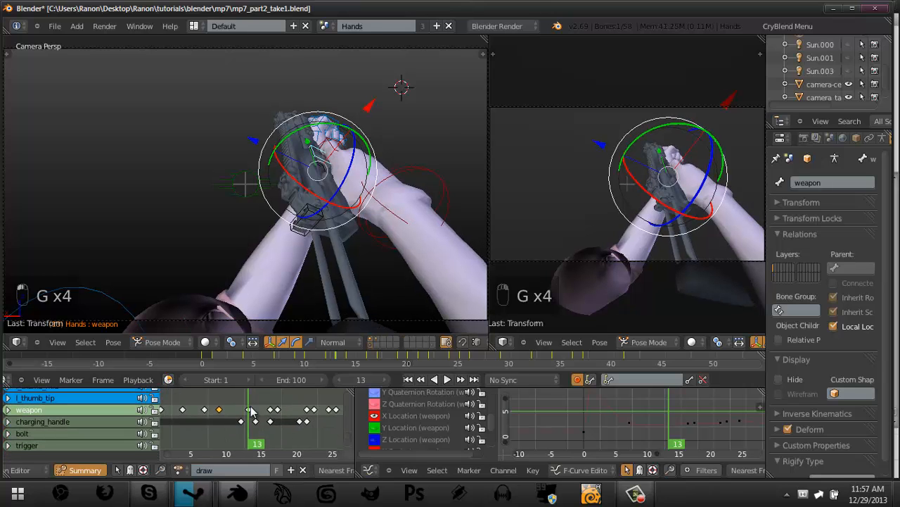
scroll(239, 430, "up", 3)
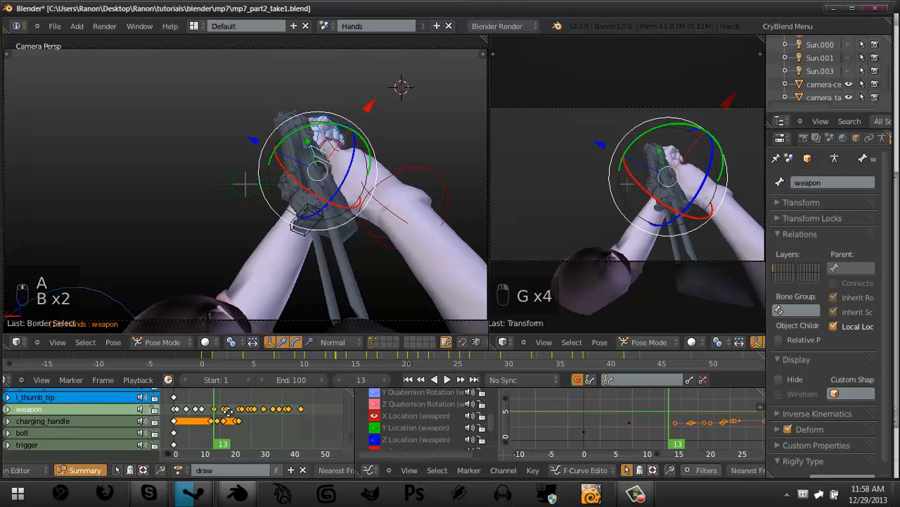
Shift the weapon and charging handle keyframes from frame 13 onward earlier, so that they begin at about frame 10.
key("g")
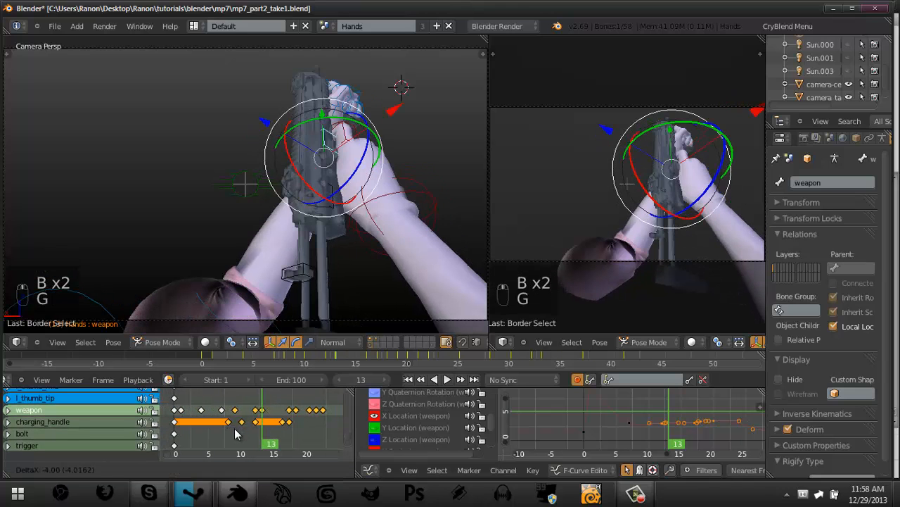
key("g")
left_click(247, 426)
key("g")
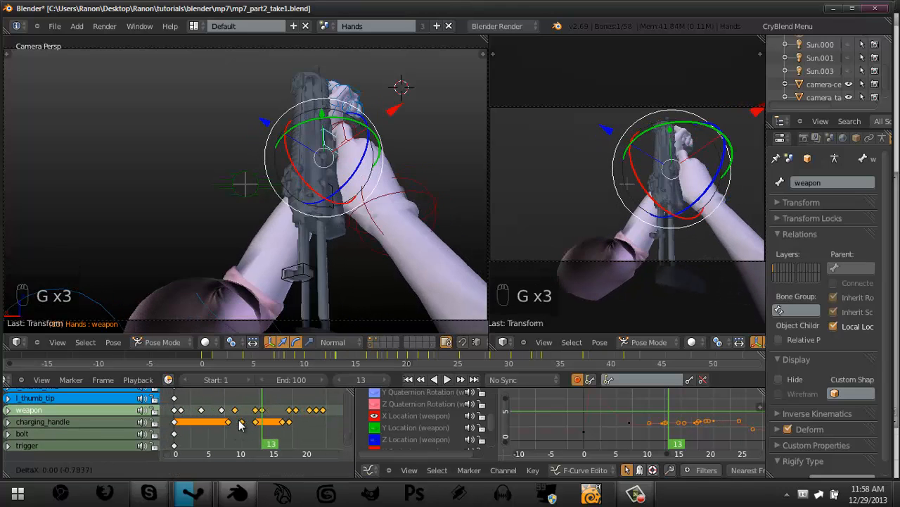
left_click_drag(332, 471, 354, 471)
Select the weapon bone's trailing keyframes from about frame 30 onward and retime them as a group.
scroll(260, 412, "down", 3)
middle_click_drag(268, 412, 239, 407)
key("b")
left_click_drag(292, 408, 328, 425)
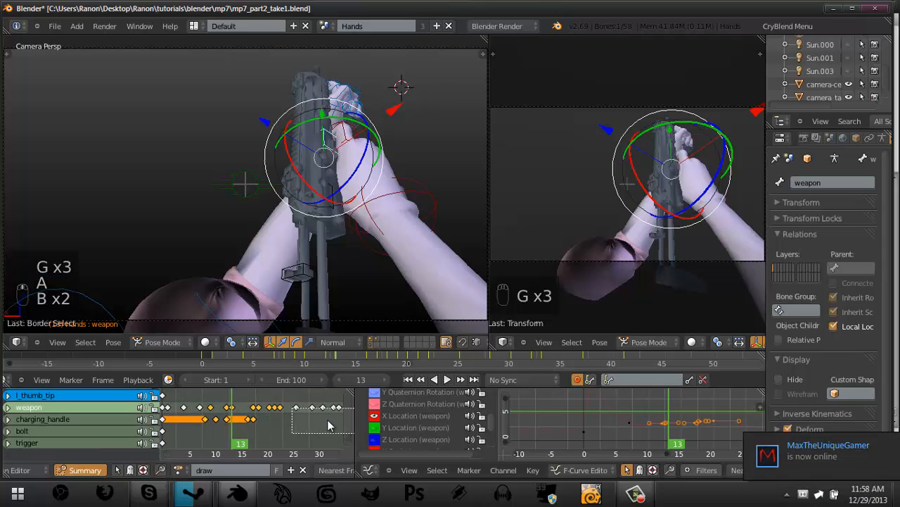
key("g")
left_click(271, 416)
Scrub through and play back the retimed draw up to the idle pose to examine its timing.
middle_click_drag(196, 405, 246, 418)
left_click_drag(253, 419, 306, 416)
key("alt+a")
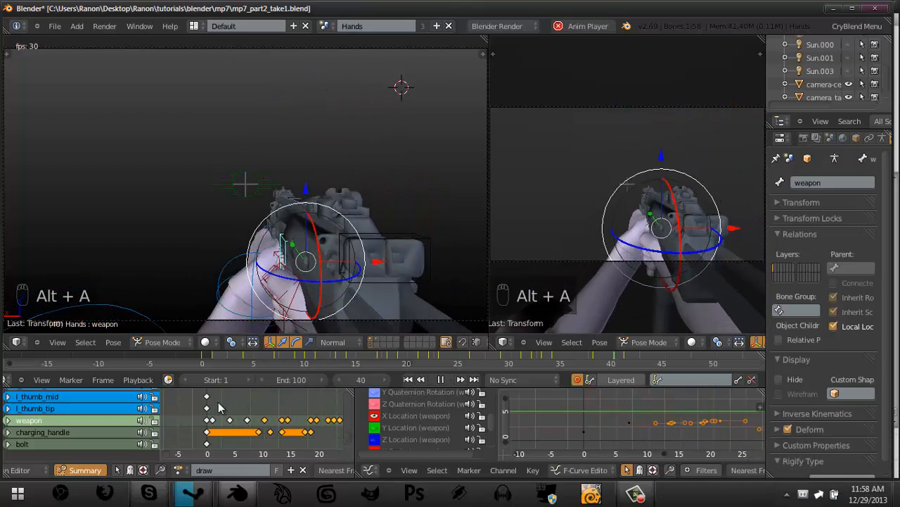
key("alt+a")
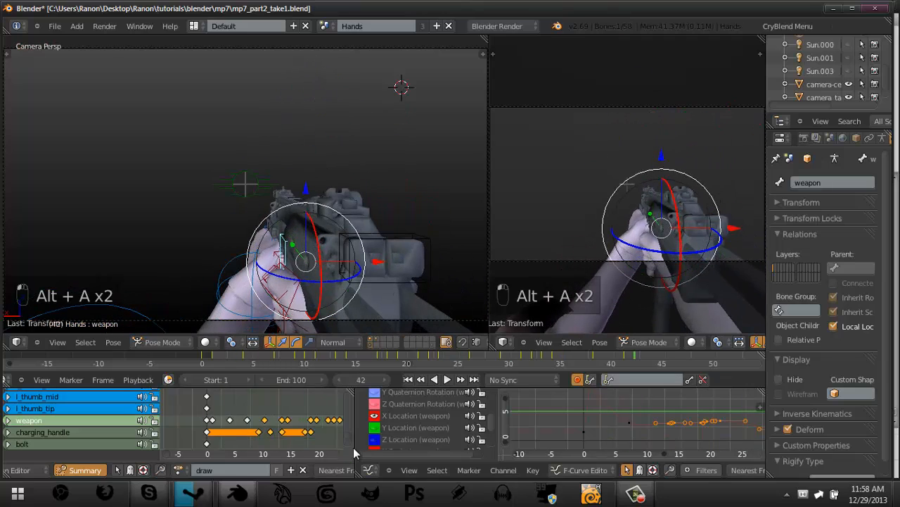
Isolate the weapon's Z Location curve, delete its keyframe near frame 9, and scale the neighbouring handles.
key("a")
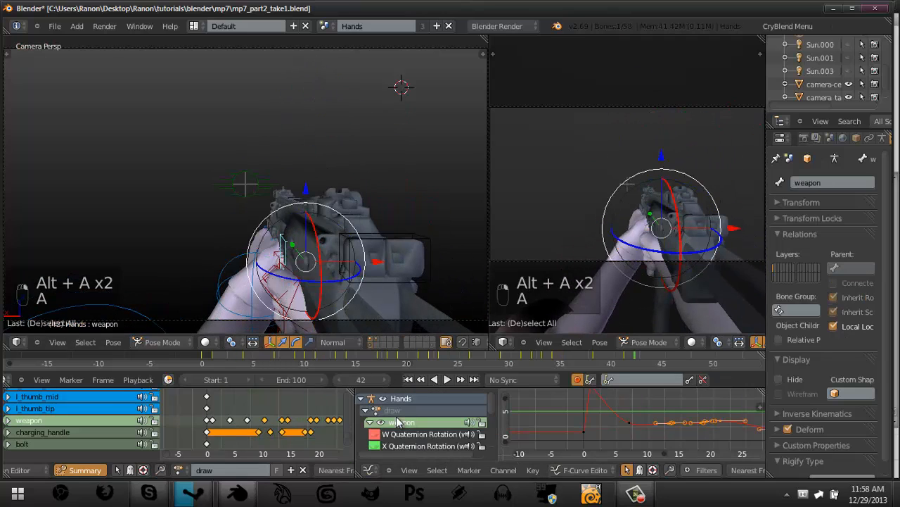
scroll(383, 425, "down", 5)
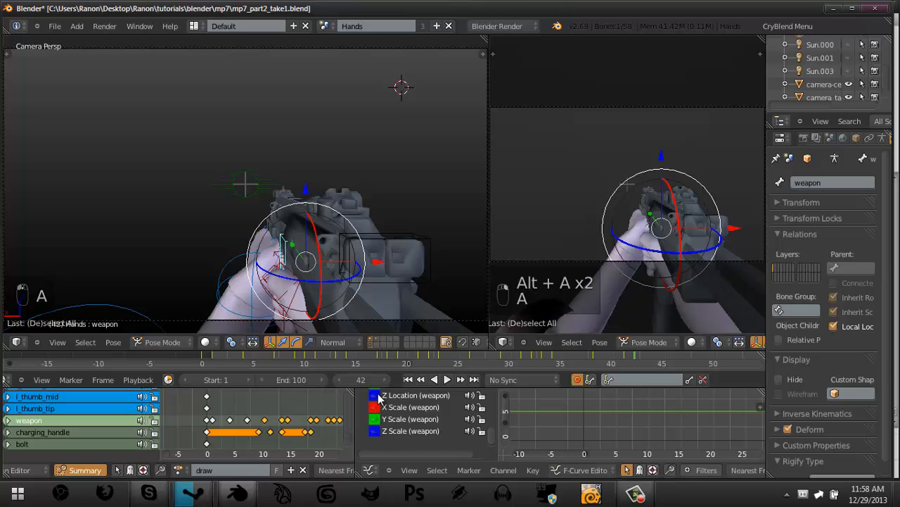
scroll(616, 422, "up", 2)
middle_click_drag(627, 414, 616, 402)
key("a")
right_click(643, 414)
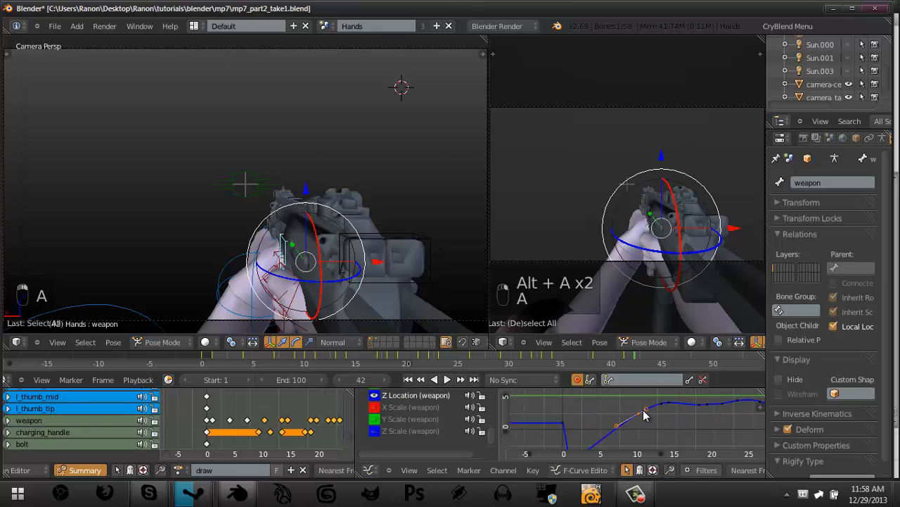
key("x")
left_click(640, 412)
middle_click_drag(630, 433, 609, 428)
key("s")
scroll(601, 425, "down", 3)
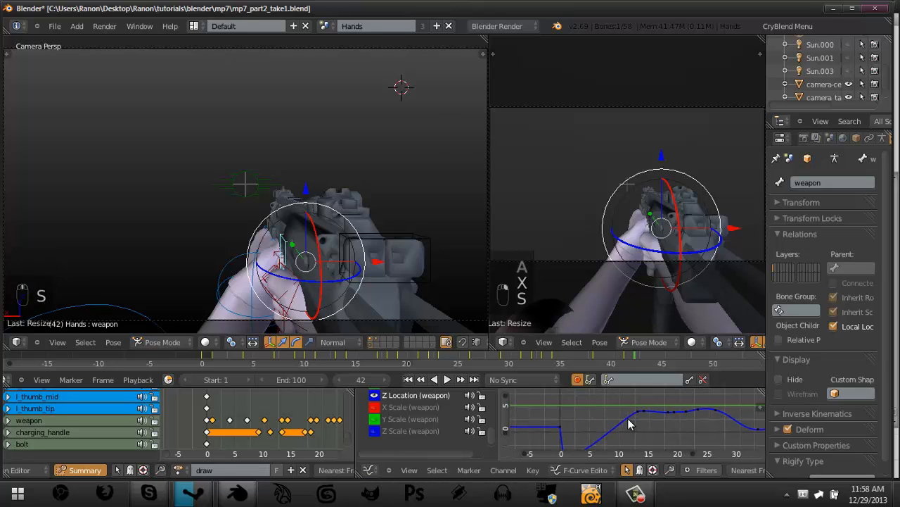
Move the next keyframe on the weapon's Z Location curve back to about frame 9, and scrub through the motion.
scroll(633, 420, "up", 2)
key("a")
key("g")
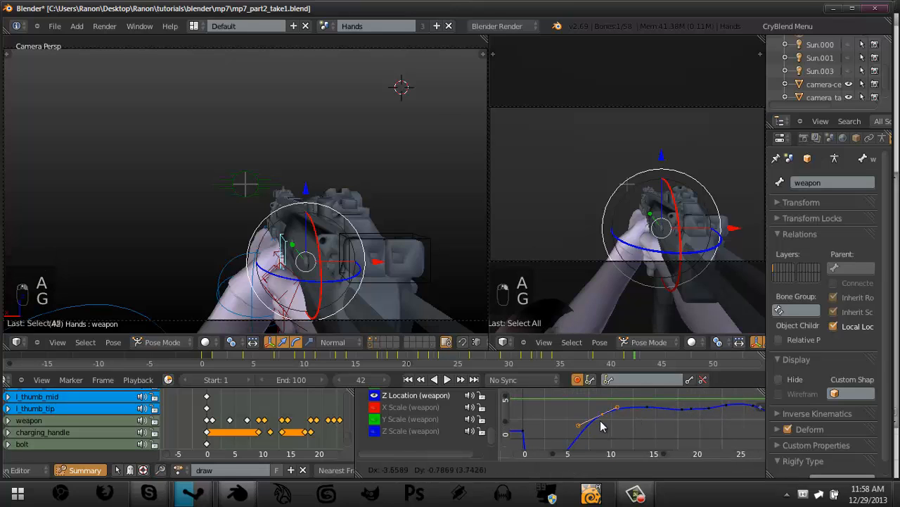
middle_click_drag(615, 404, 612, 384)
left_click_drag(541, 409, 624, 420)
scroll(634, 421, "down", 1)
middle_click_drag(635, 421, 648, 418)
left_click_drag(634, 418, 707, 432)
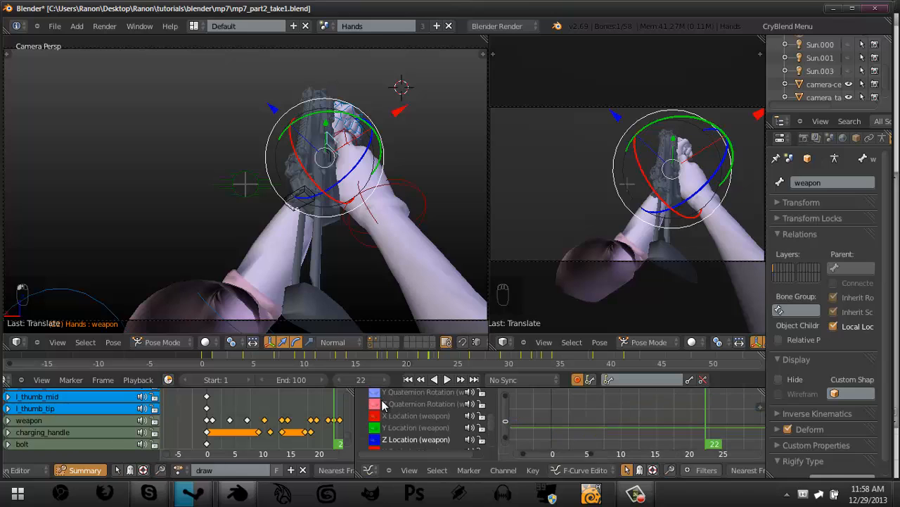
Isolate the weapon's X Quaternion Rotation curve and try to raise its keyframe near frame 23.
middle_click_drag(653, 410, 662, 446)
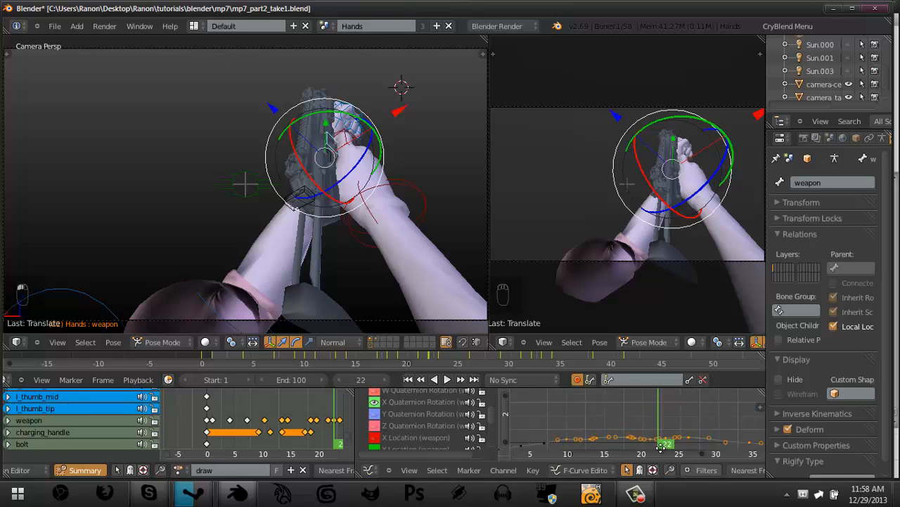
middle_click_drag(650, 391, 634, 408, "ctrl")
key("a")
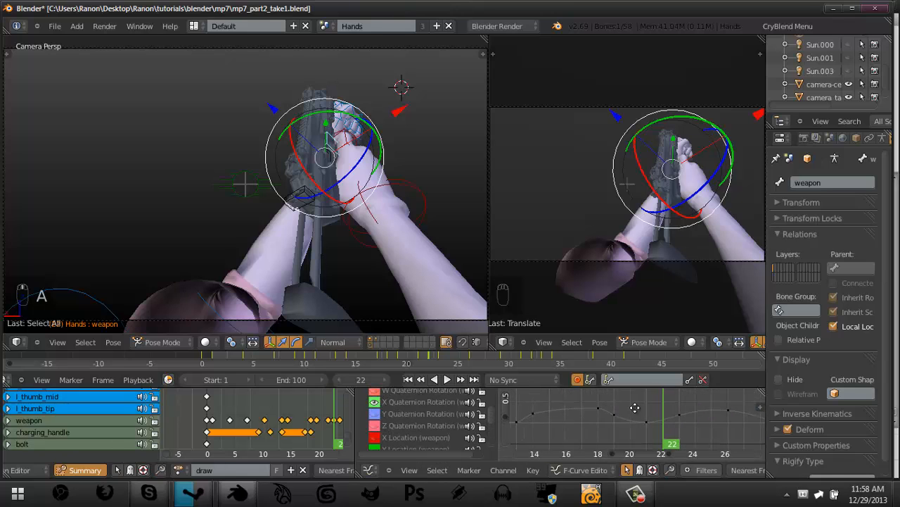
left_click_drag(609, 409, 642, 421)
key("g")
left_click(603, 413)
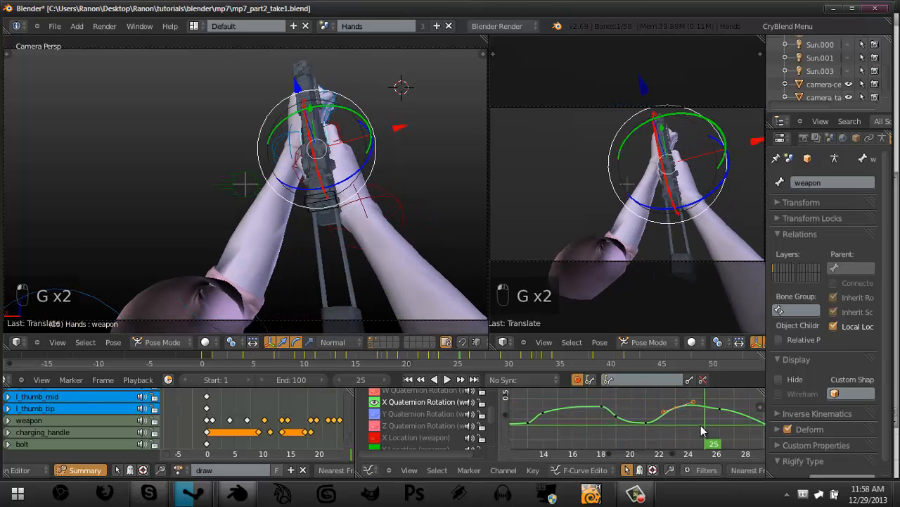
Undo the last keyframe changes on the weapon's X Quaternion Rotation curve.
key("ctrl+z")
key("ctrl+z")
key("ctrl+z")
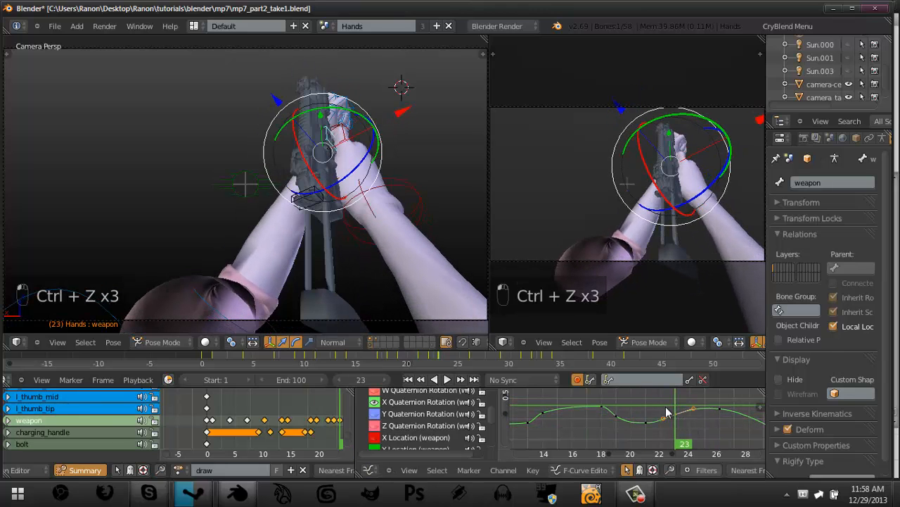
On the weapon's Z Location curve, delete the keyframe near frame 23 and move the following one to about frame 25.
scroll(378, 408, "down", 5)
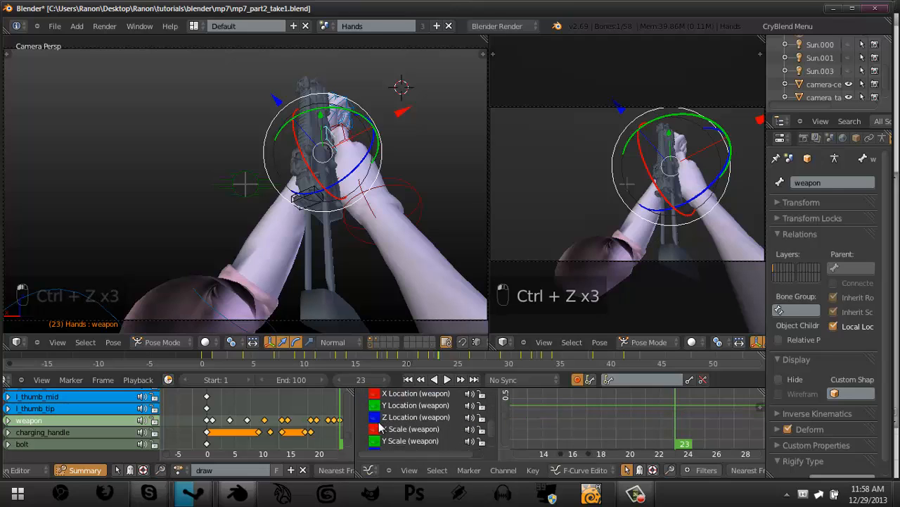
middle_click_drag(637, 396, 620, 397)
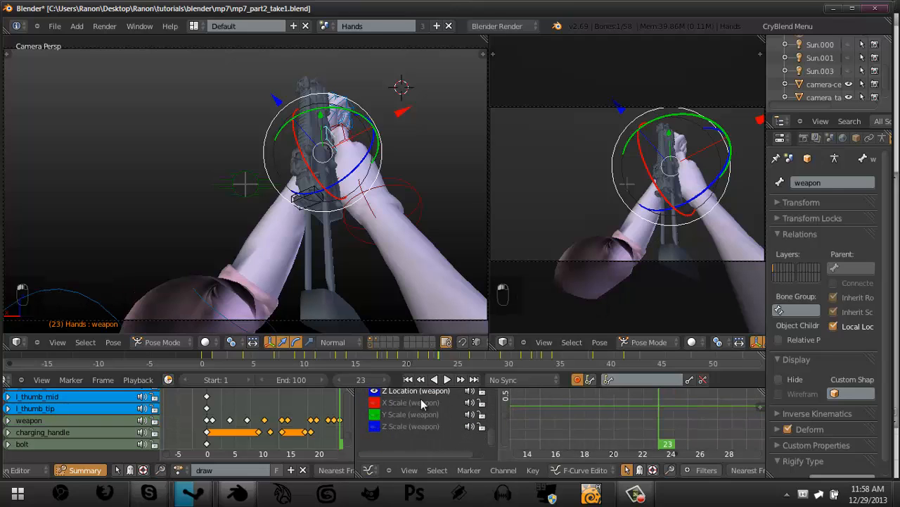
mouse_move(660, 425)
middle_mouse_down("ctrl")
mouse_move(653, 412)
mouse_move(679, 448)
mouse_move(654, 439)
middle_mouse_up("ctrl")
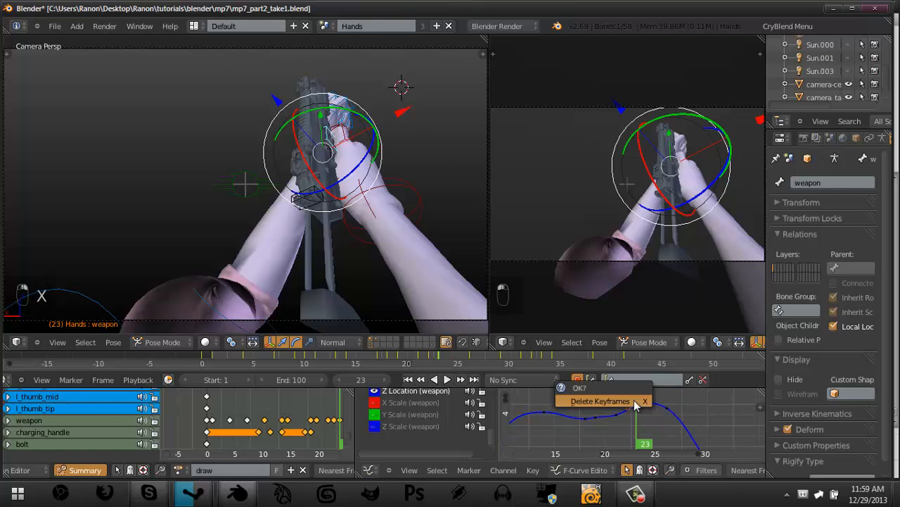
left_click(633, 401)
key("g")
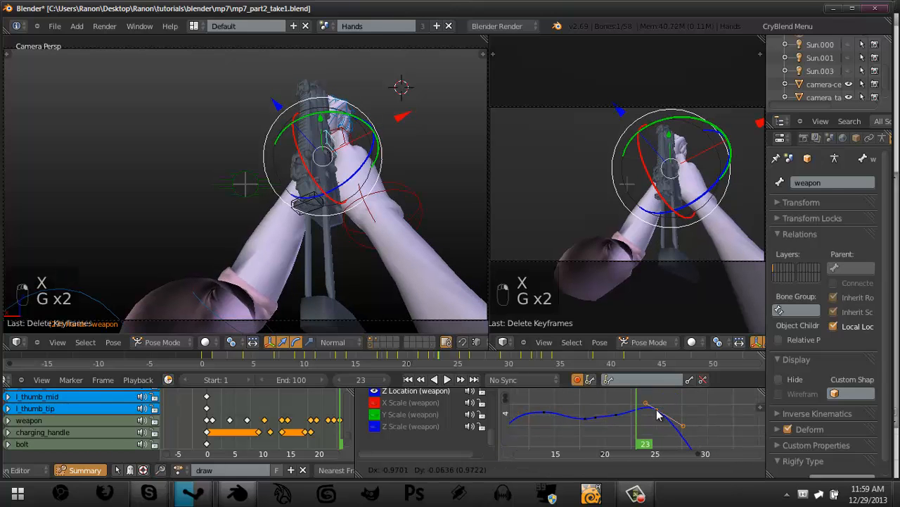
mouse_move(606, 416)
left_mouse_down()
mouse_move(587, 419)
mouse_move(617, 420)
left_mouse_up()
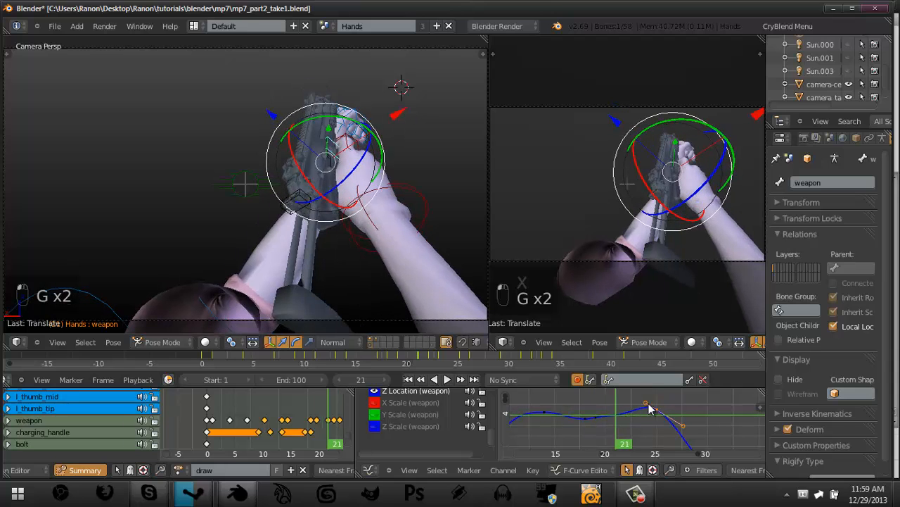
Scale the handle before the Z Location keyframe near frame 25 to round the curve's peak.
key("s")
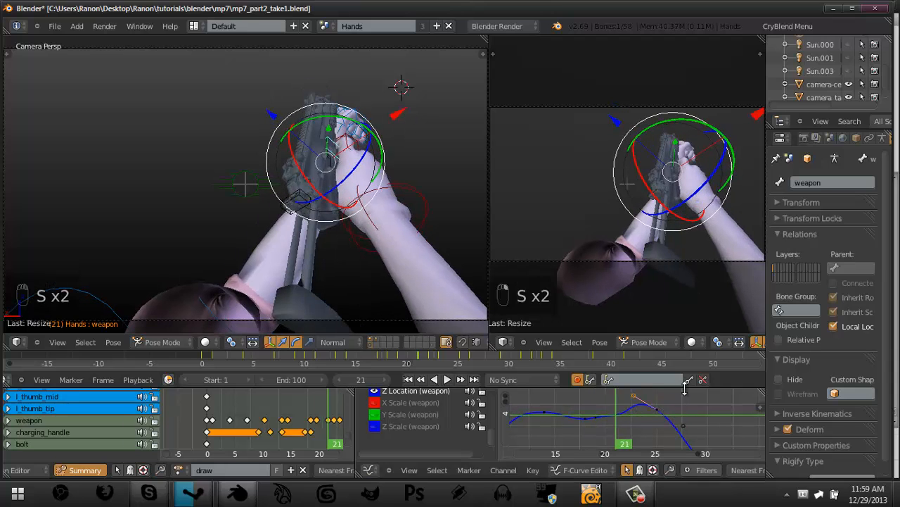
key("s")
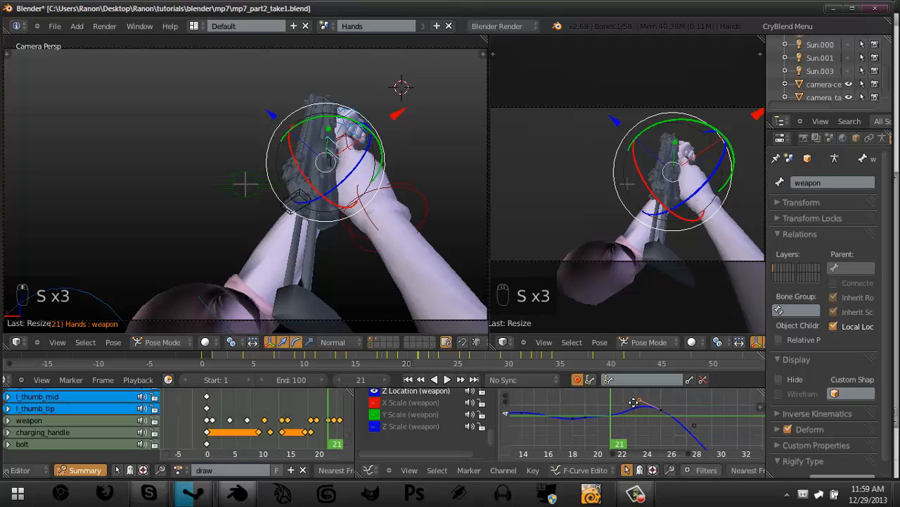
left_click(634, 403)
scroll(631, 403, "up", 2)
middle_click_drag(620, 410, 624, 422)
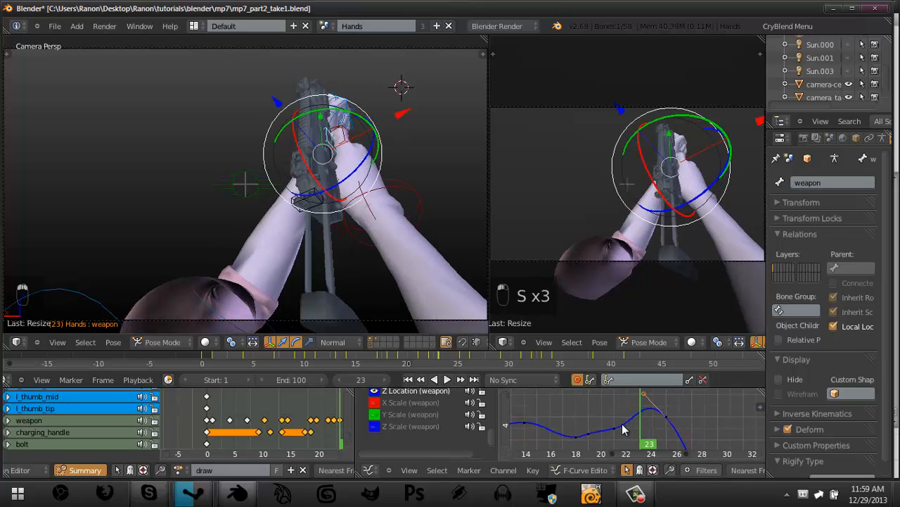
Delete the Z Location keyframe near frame 21 and smooth the adjacent ones near frames 20 and 24 by moving and rotating them.
key("g")
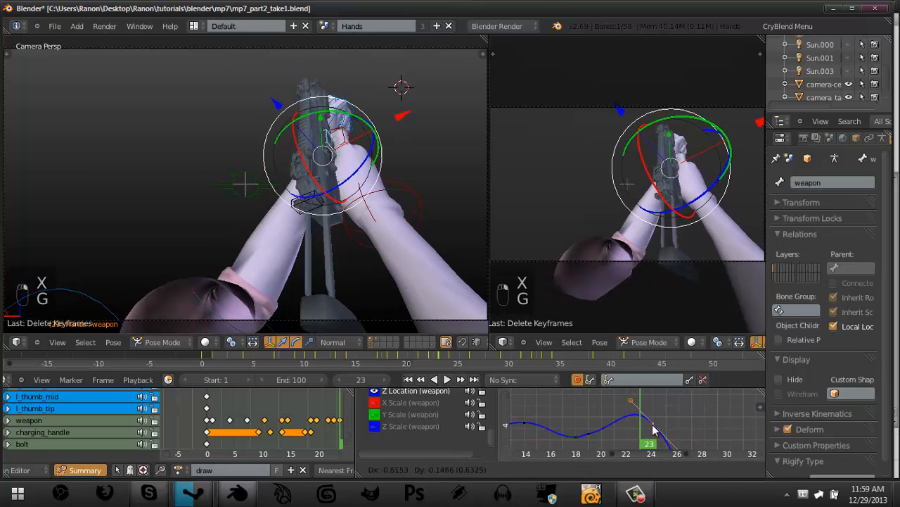
key("r")
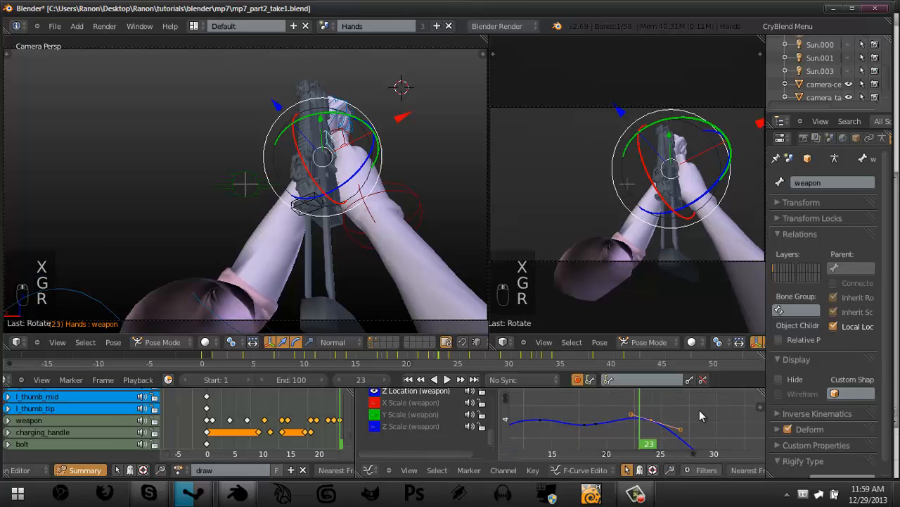
key("g")
left_click(605, 430)
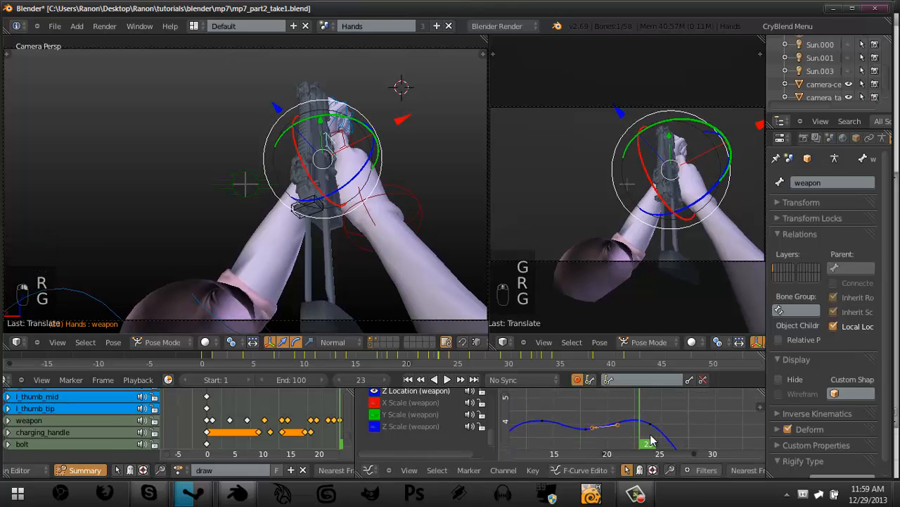
key("r")
left_click(654, 427)
Scrub and play back the animation around frame 22 to examine the smoothed vertical motion.
left_click_drag(567, 412, 639, 416)
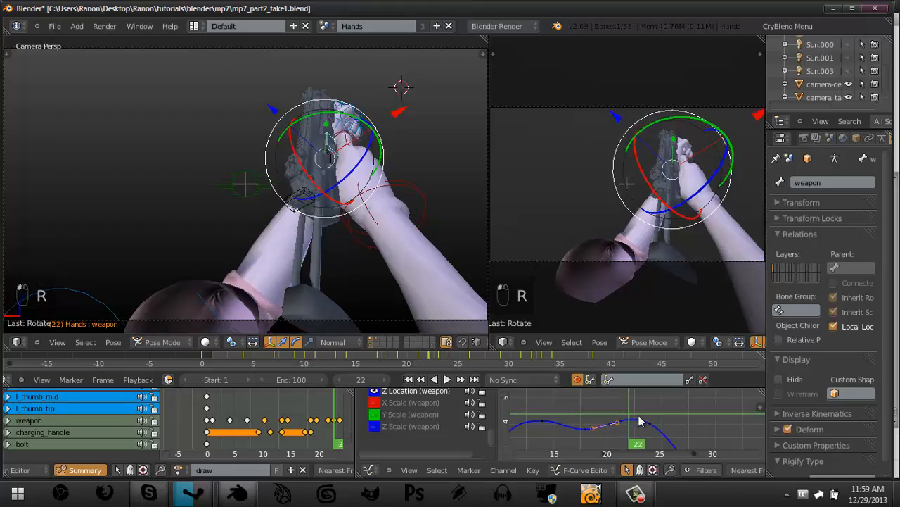
key("alt+a")
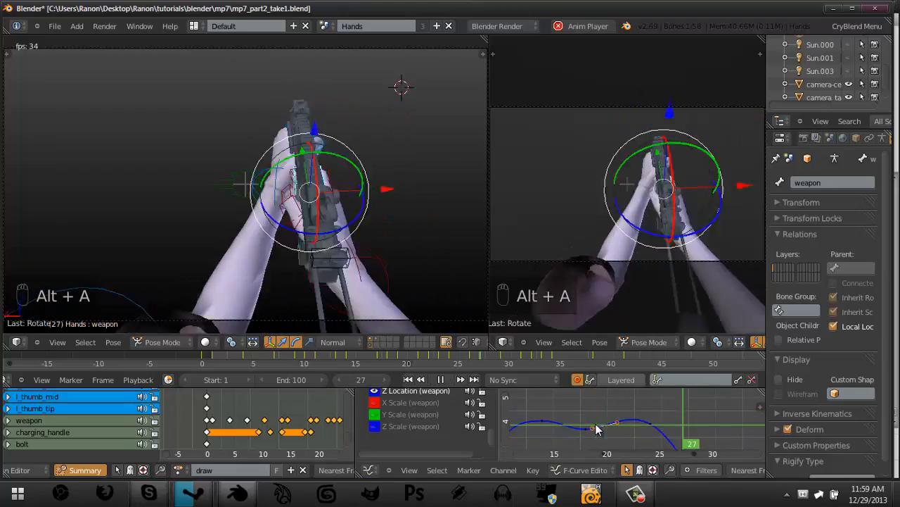
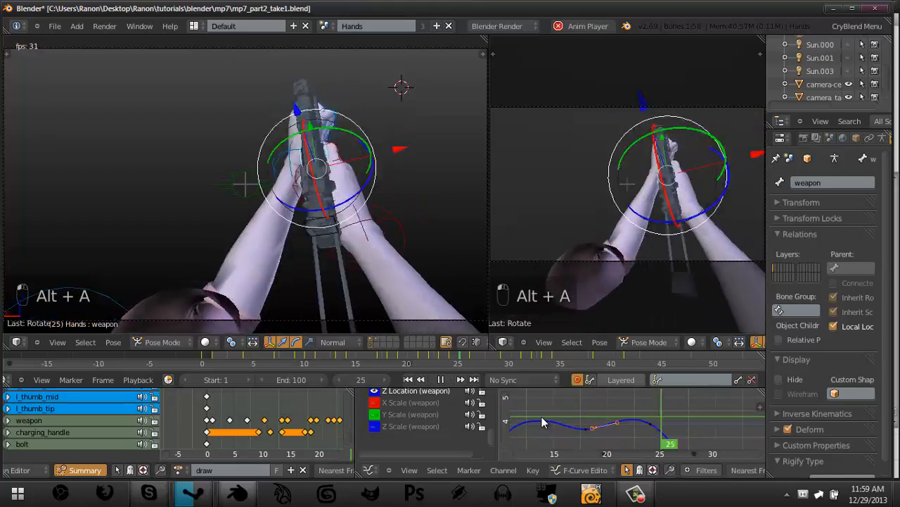
key("alt+a")
left_click_drag(545, 438, 630, 426)
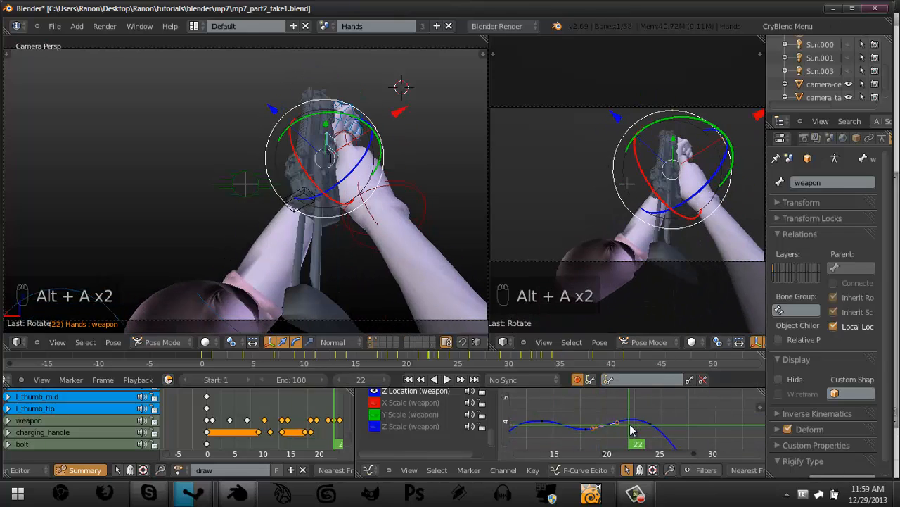
Isolate the weapon's Y Location curve and play the draw from a side view to examine the forward and backward motion.
left_click(379, 413)
scroll(380, 413, "up", 1)
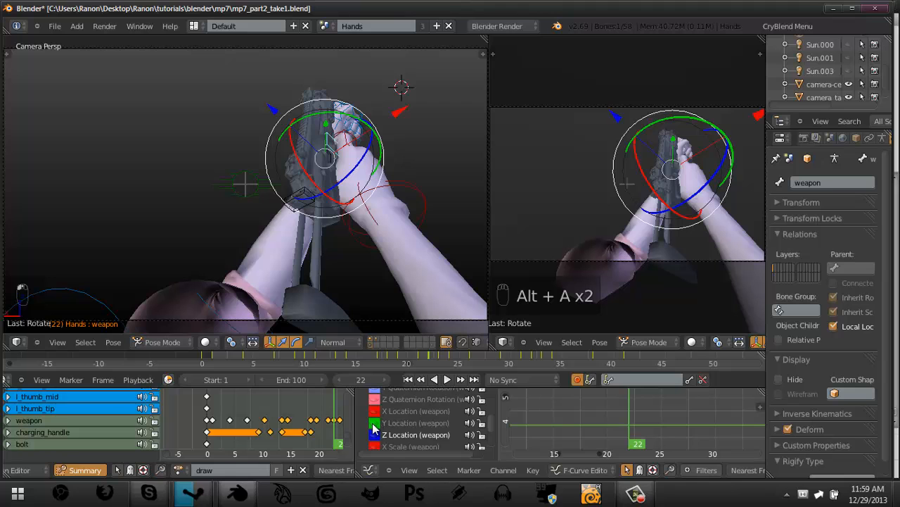
scroll(656, 414, "down", 1)
middle_click_drag(240, 182, 363, 207)
key("alt+a")
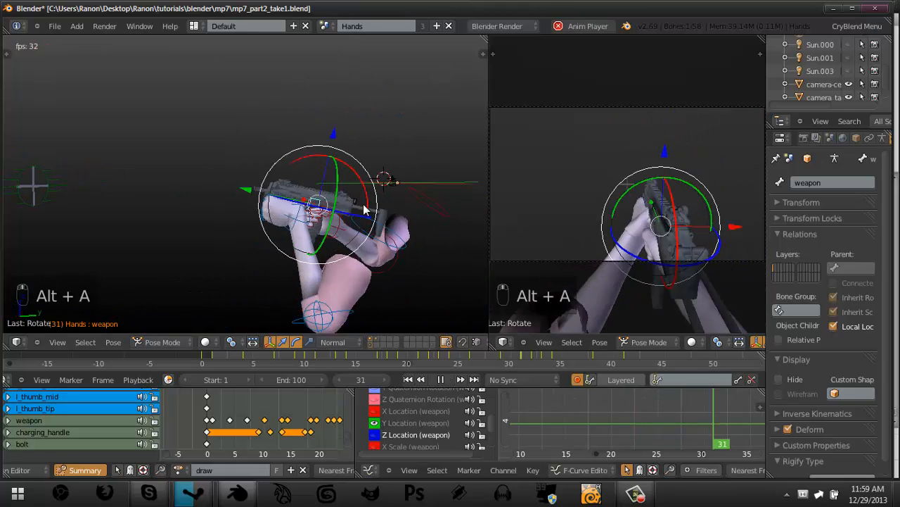
key("alt+a")
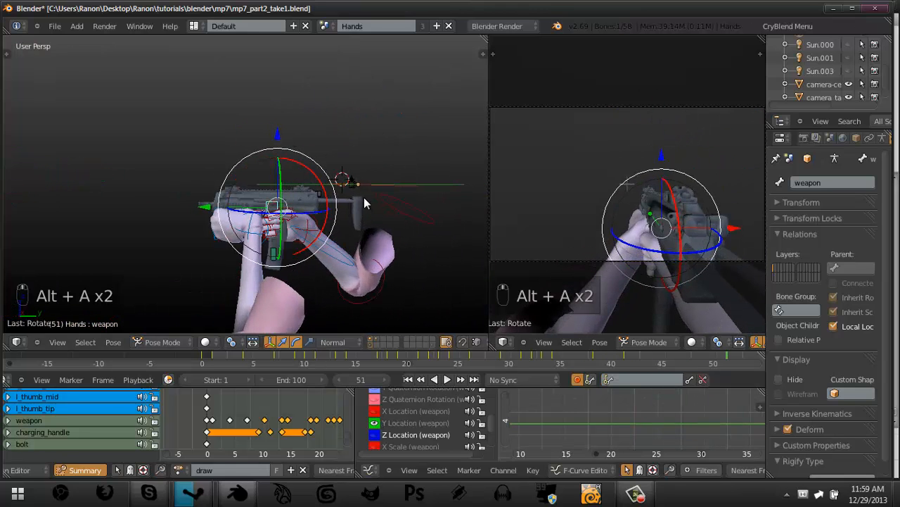
Sketch grease pencil strokes behind the weapon's stock in side view, and scrub back to frame 27 to compare.
key("d")
left_click_drag(360, 270, 366, 187)
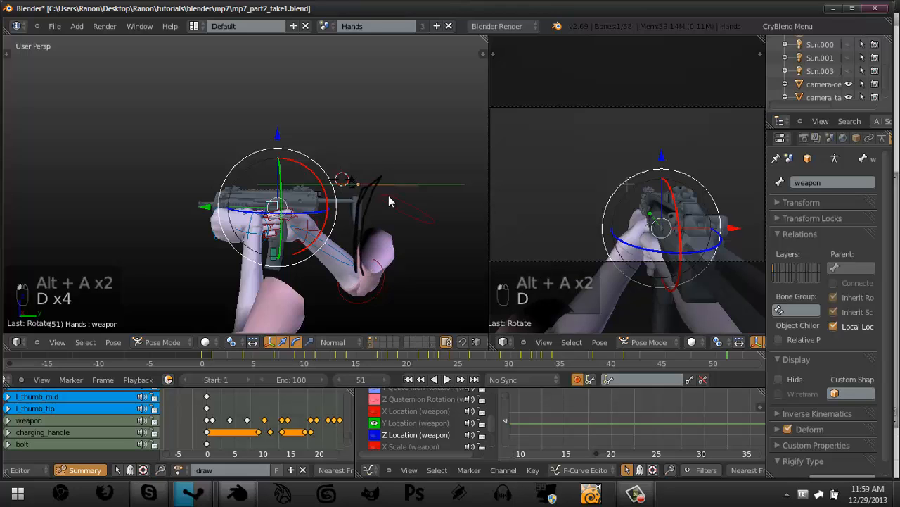
left_click_drag(581, 401, 673, 397)
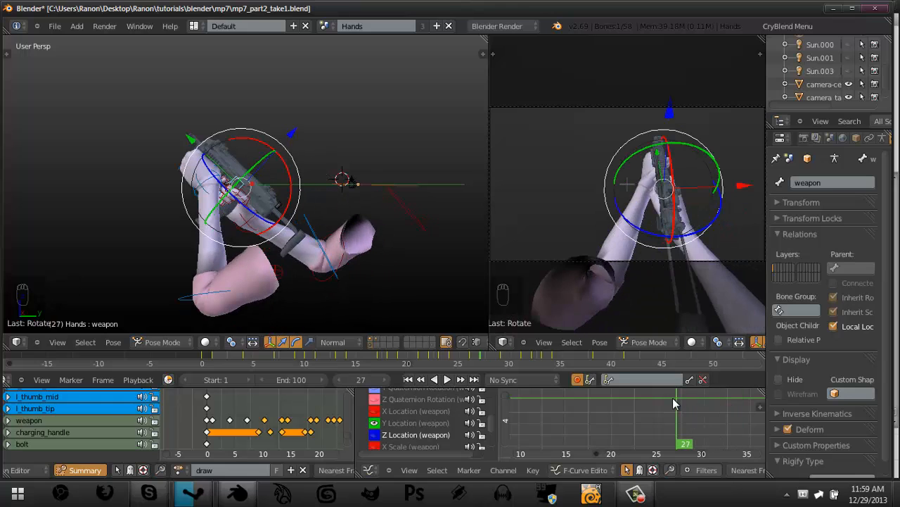
Move the weapon's Y Location keyframe near frame 27 to about frame 29 and rotate its handles to smooth the drop.
middle_click_drag(673, 398, 617, 414, "ctrl")
scroll(626, 398, "up", 4)
key("a")
right_click(619, 417)
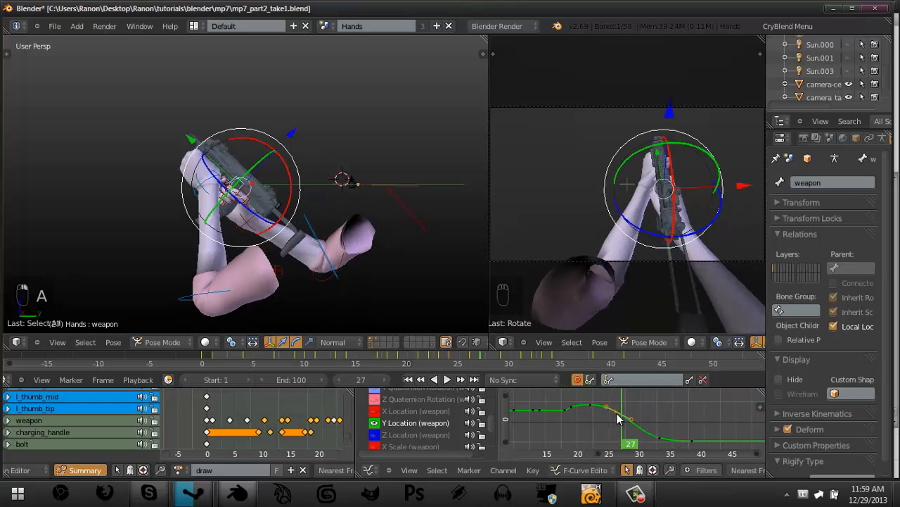
key("g")
left_click(634, 420)
key("r")
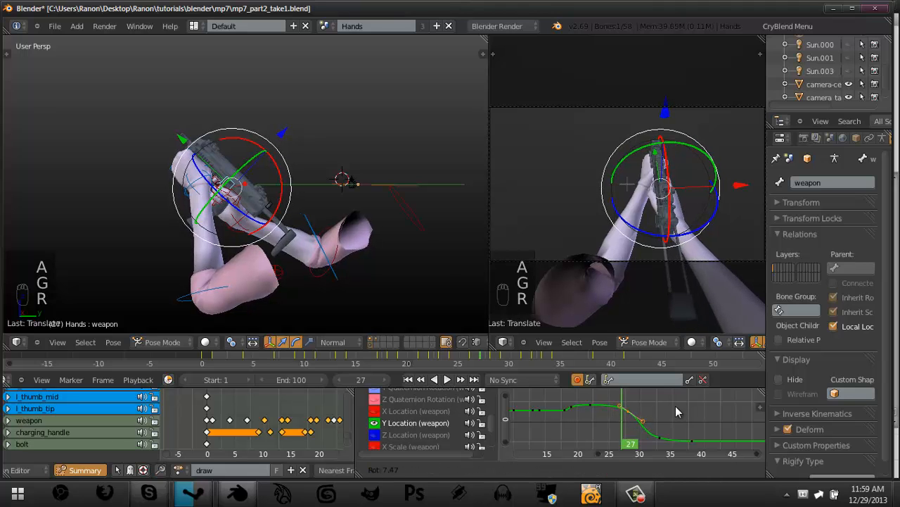
Delete the weapon's Y Location keyframe near frame 34 and scrub to frame 28.
right_click(661, 438)
middle_click_drag(658, 426, 651, 422)
scroll(651, 421, "up", 1)
key("x")
left_click(656, 418)
mouse_move(609, 399)
left_mouse_down()
mouse_move(576, 396)
mouse_move(701, 422)
mouse_move(620, 411)
left_mouse_up()
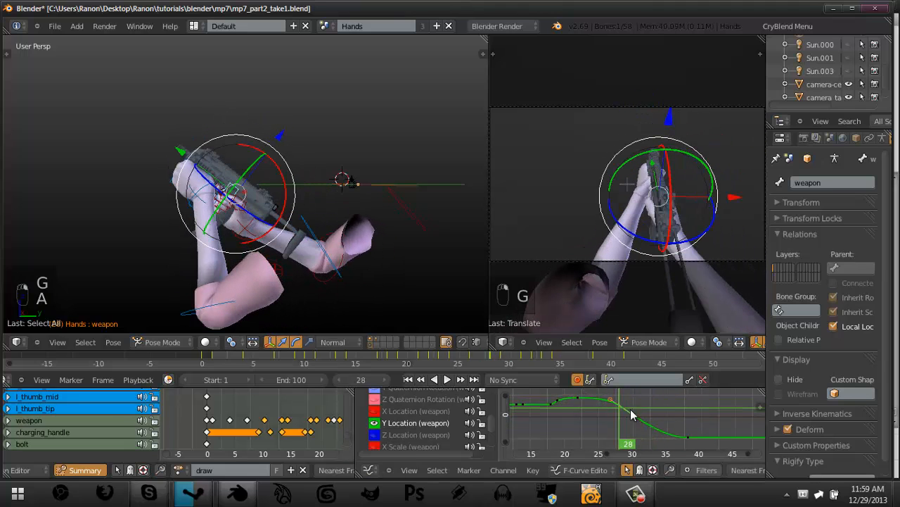
Duplicate the Y Location keyframe near frame 28 to about frame 34, flattening its handles and nudging it into place.
key("a")
key("shift+d")
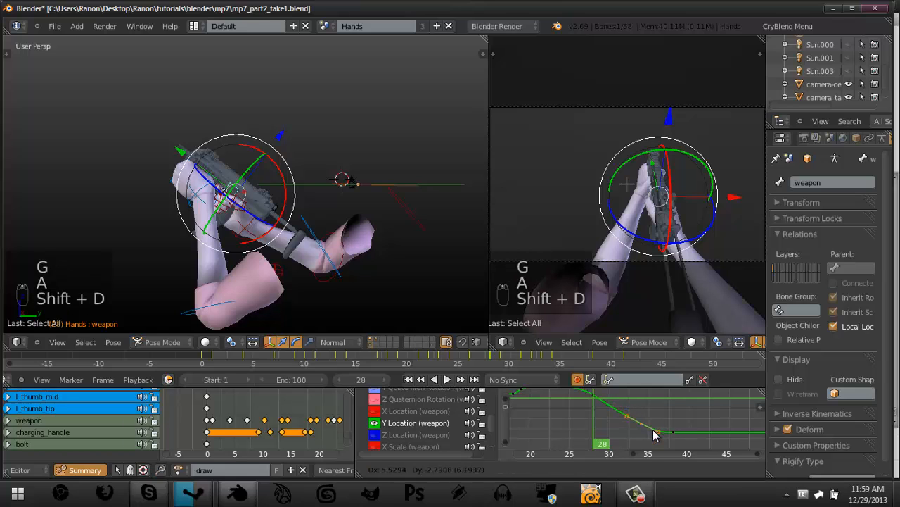
key("r")
left_click(670, 404)
key("g")
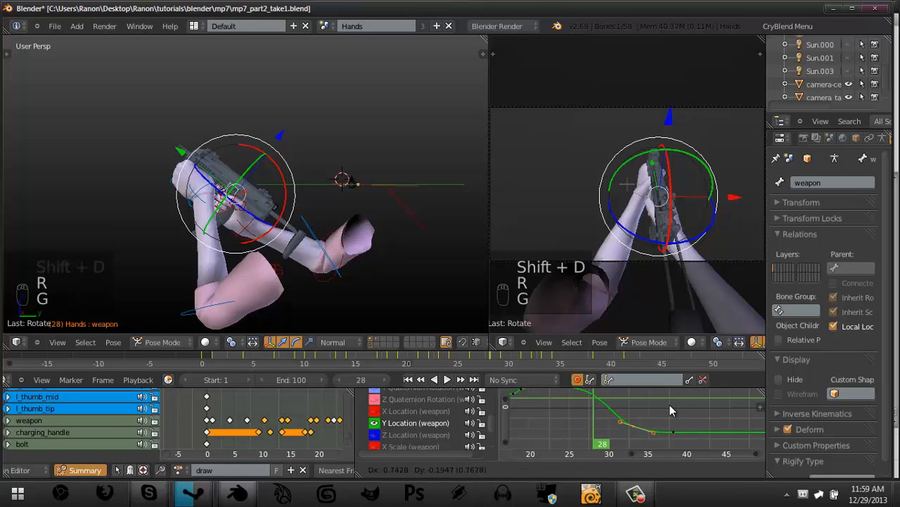
left_click(672, 404)
Play back the draw from the side and through the camera with all bones deselected to examine the revised motion.
left_click_drag(577, 394, 705, 432)
key("alt+a")
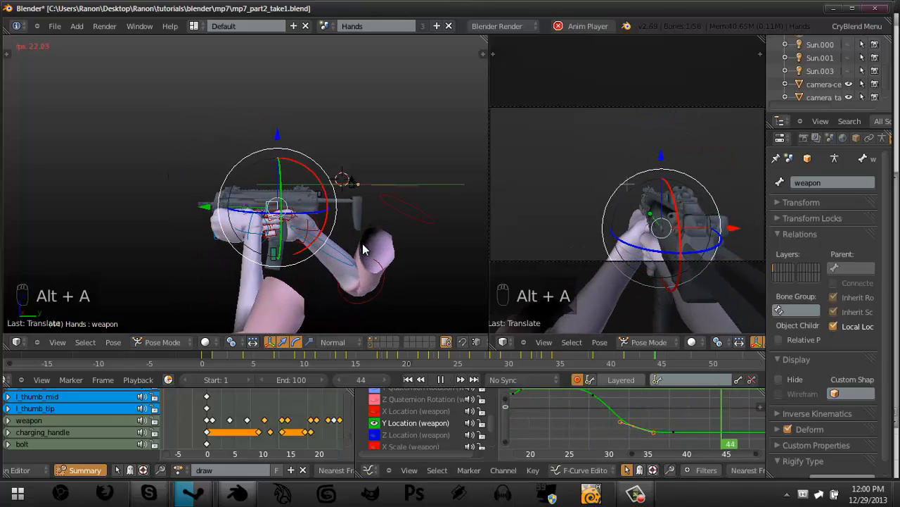
key("KP_0")
key("a")
key("a")
key("shift+Left")
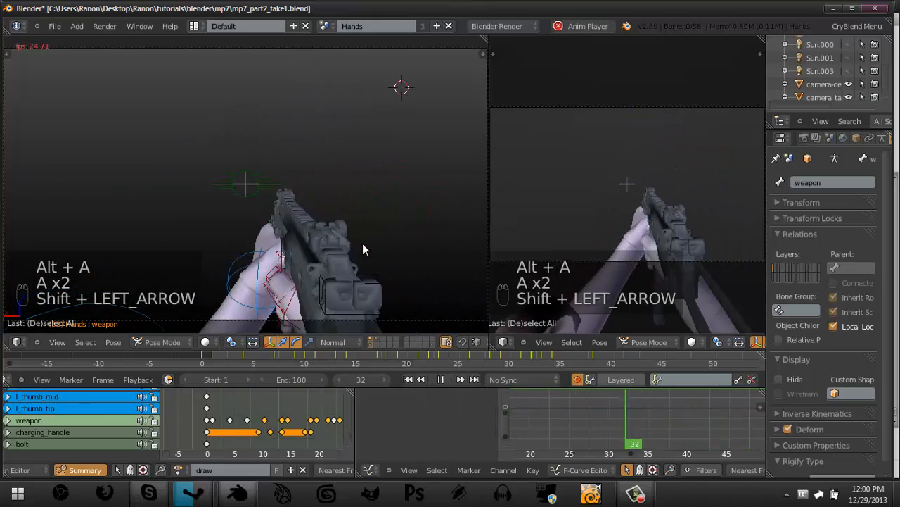
key("Home")
key("shift+Left")
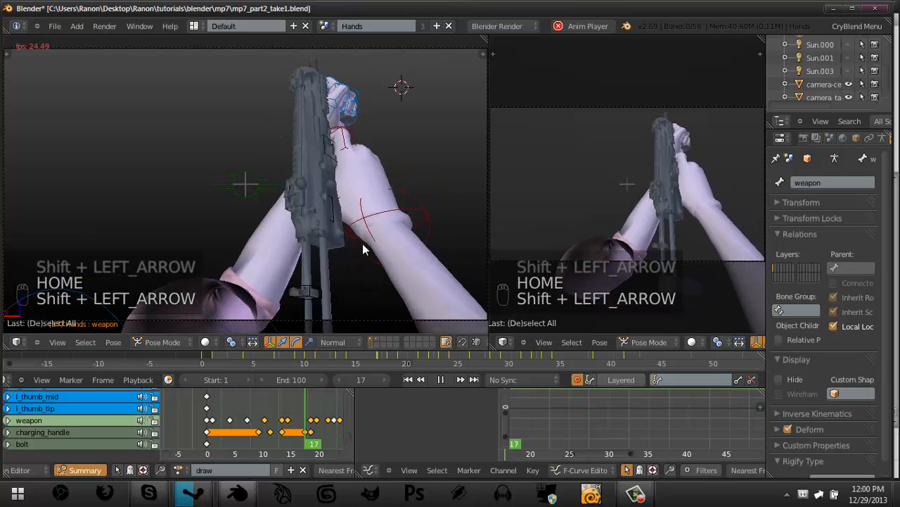
key("alt+a")
key("shift+Left")
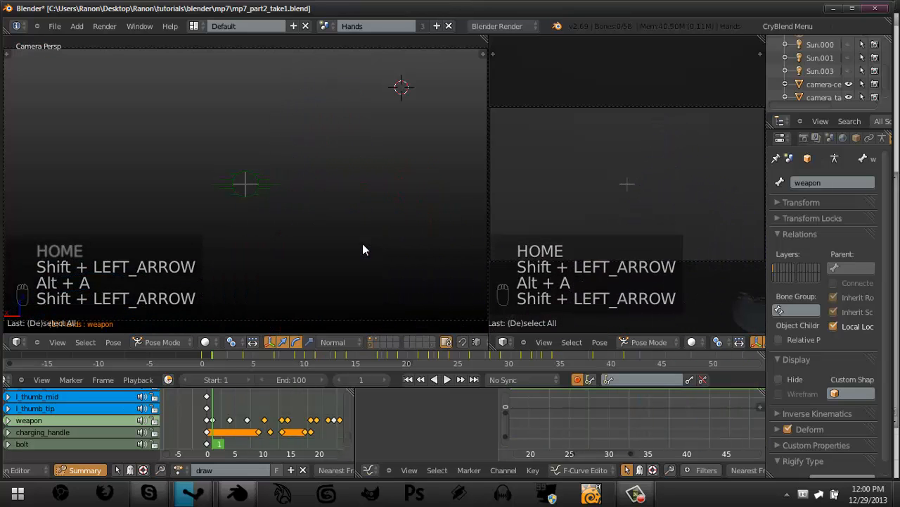
Replay the draw in a maximized camera view to examine the overall motion, and restore the normal layout.
key("ctrl+Up")
key("shift+Left")
key("Home")
key("alt+a")
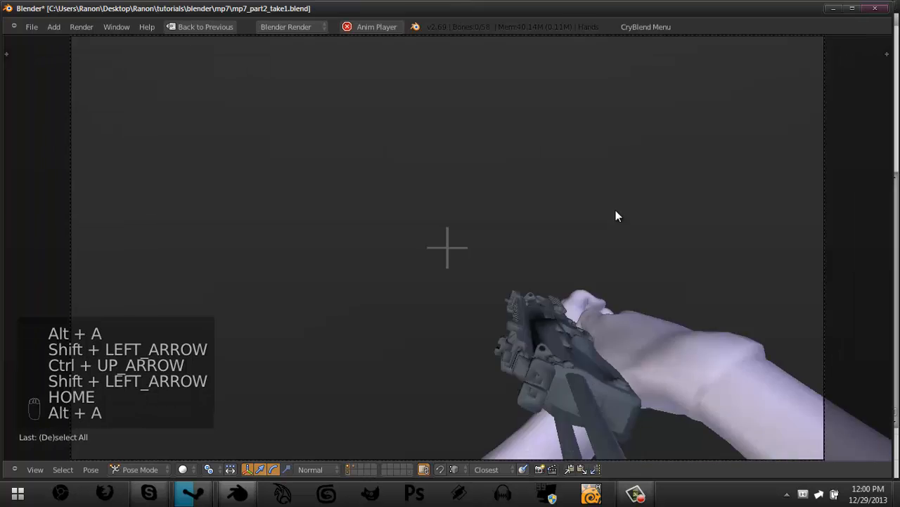
key("shift+Left")
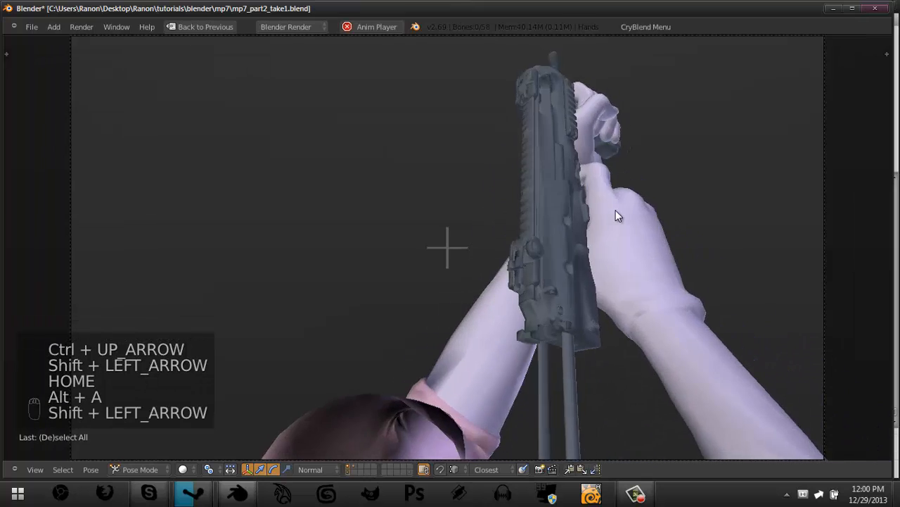
key("alt+a")
key("shift+Left")
key("ctrl+Up")
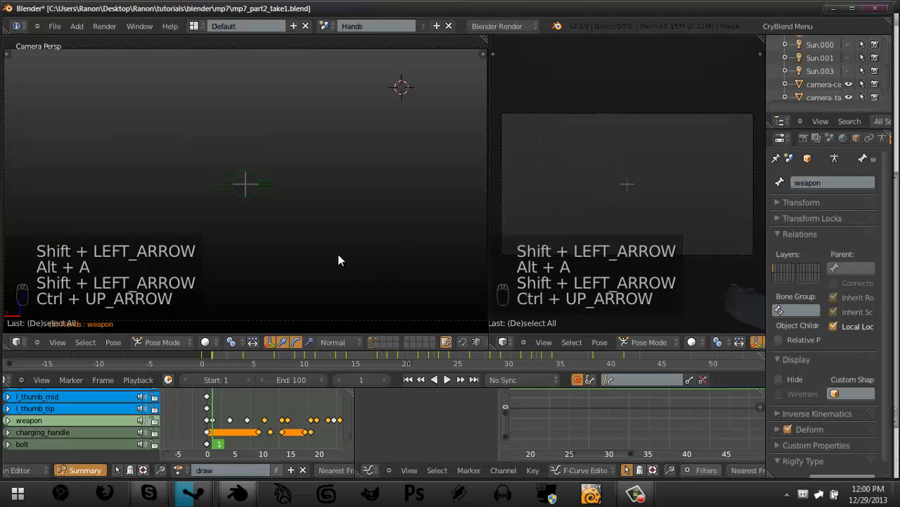
Delete the weapon's Y Location keyframe near frame 7.
middle_click_drag(264, 171, 305, 184)
key("alt+a")
key("alt+a")
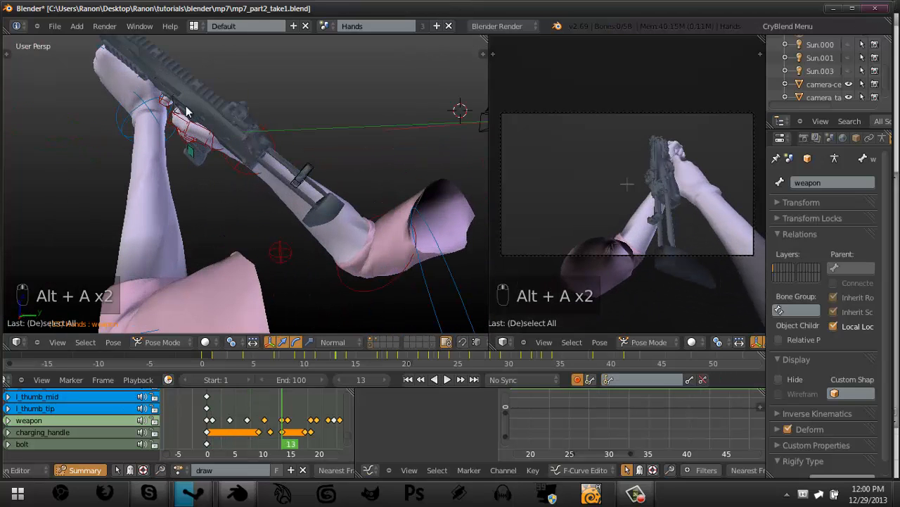
scroll(615, 410, "down", 4)
middle_click_drag(615, 410, 705, 417)
middle_click_drag(631, 418, 653, 416)
scroll(567, 428, "up", 2)
left_click_drag(585, 420, 594, 415)
right_click(593, 416)
key("x")
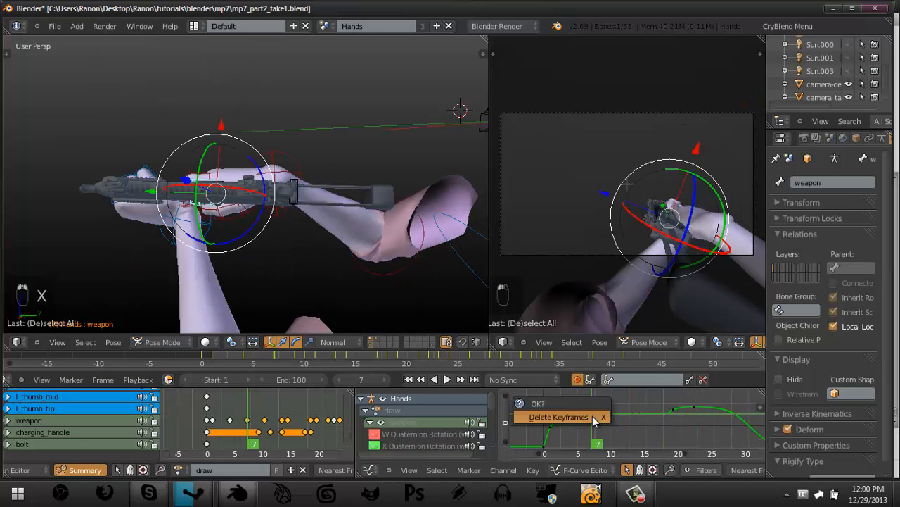
left_click(592, 415)
scroll(548, 430, "up", 1)
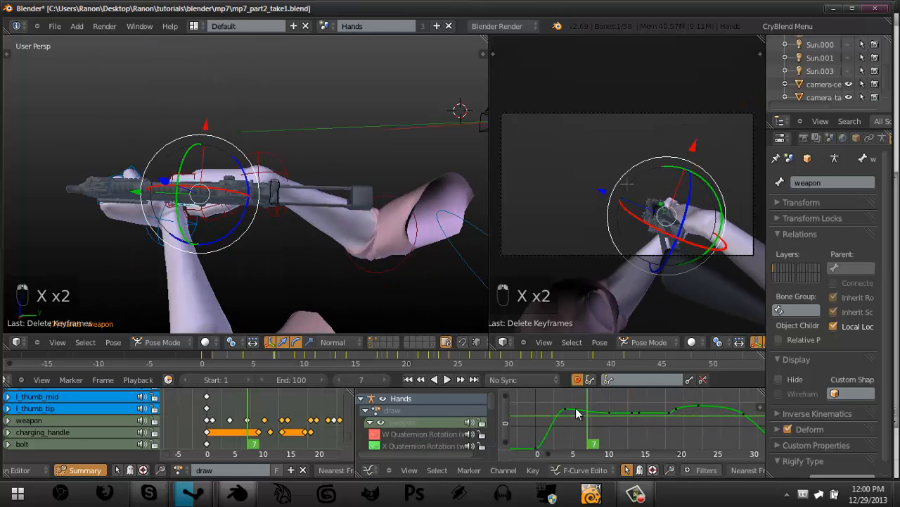
Smooth the weapon's Y Location keyframes near frames 4 and 10 by moving them and rotating their handles.
scroll(568, 410, "up", 2)
key("r")
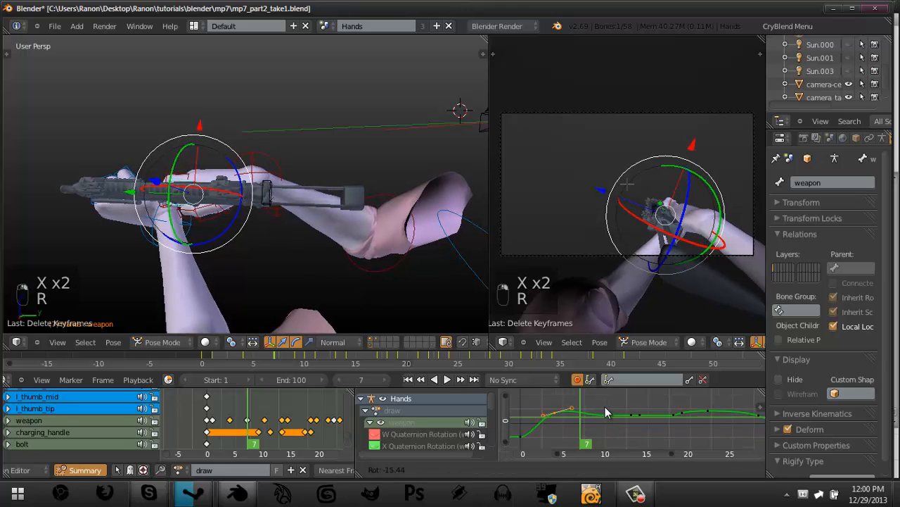
left_click(605, 407)
key("g")
left_click(603, 427)
mouse_move(614, 428)
middle_mouse_down("ctrl")
mouse_move(613, 410)
mouse_move(611, 457)
mouse_move(614, 430)
middle_mouse_up("ctrl")
key("g")
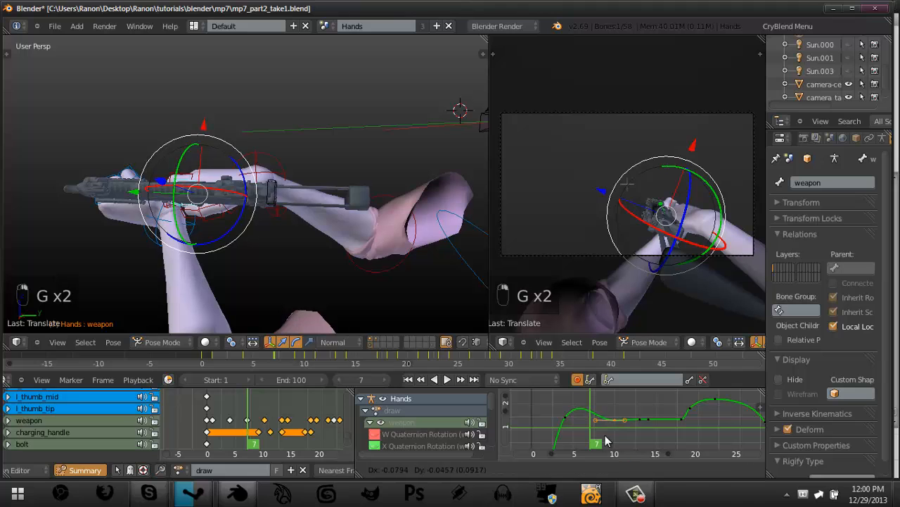
key("r")
left_click_drag(574, 413, 599, 419)
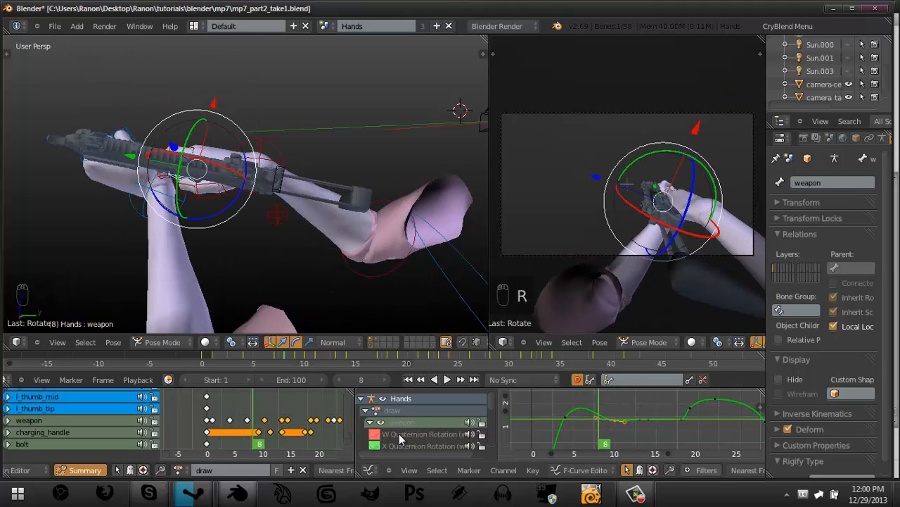
Isolate the weapon's X Location curve and move its keyframe near frame 7 to about frame 8.
scroll(383, 424, "down", 3)
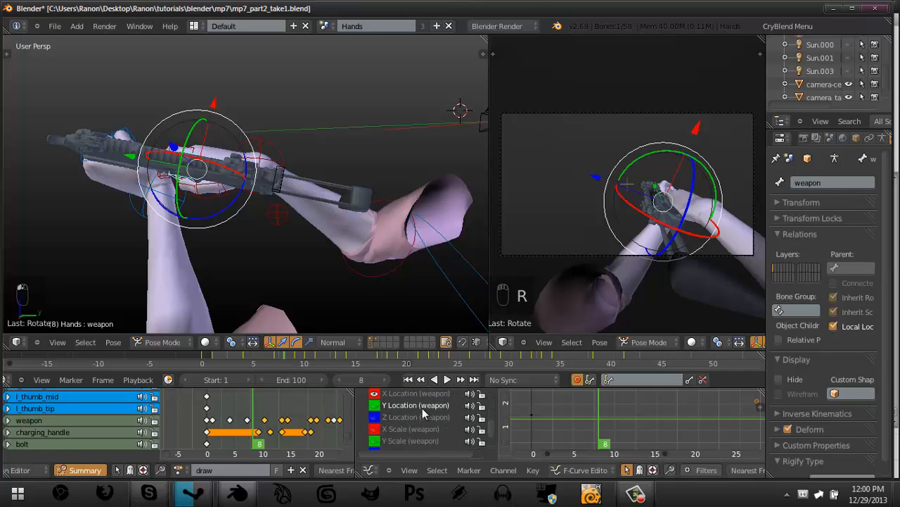
scroll(665, 416, "up", 3)
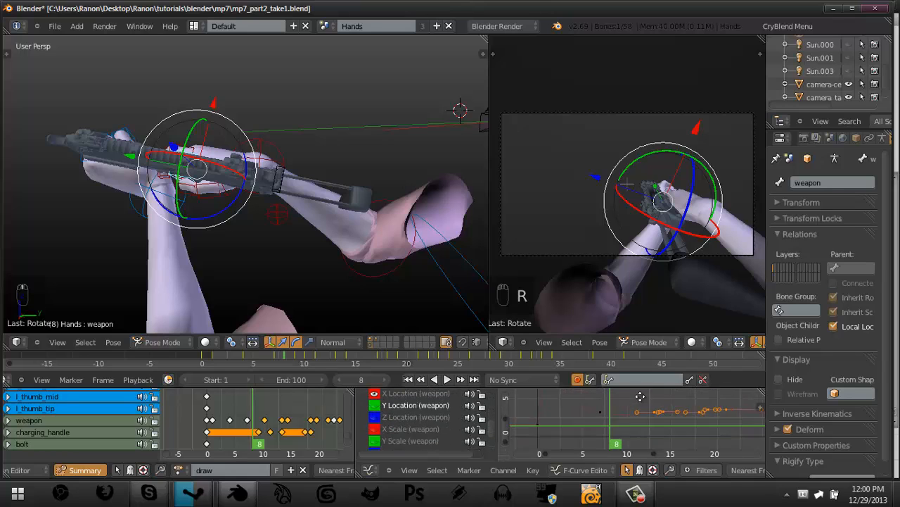
key("a")
right_click(594, 419)
key("g")
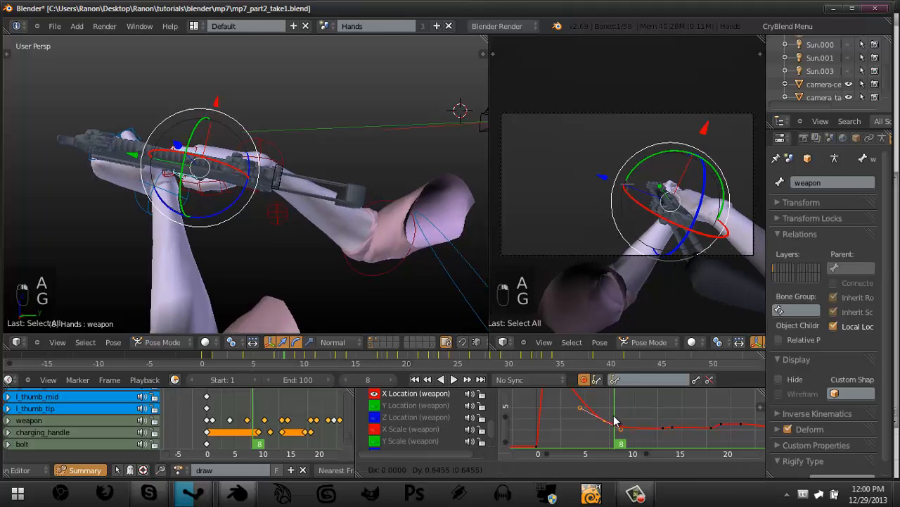
left_click(621, 422)
left_click_drag(621, 418, 643, 420)
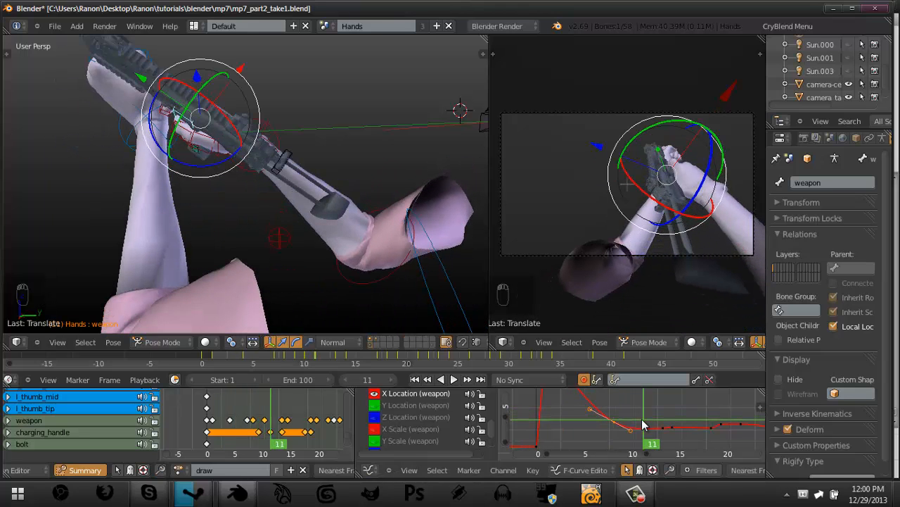
Isolate the weapon's X Quaternion Rotation curve and delete its keyframes near frames 4 and 7.
left_click(375, 395)
scroll(373, 399, "up", 1)
scroll(382, 407, "up", 2)
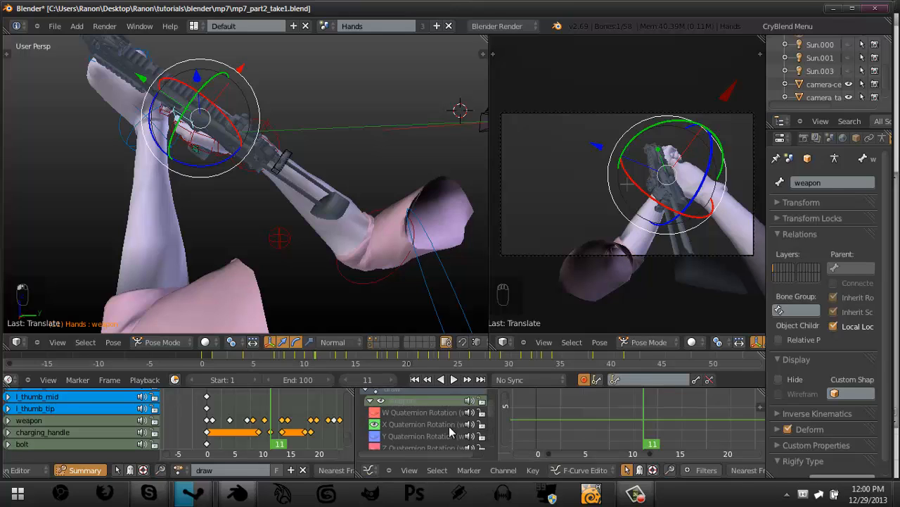
middle_click_drag(670, 418, 631, 428, "ctrl")
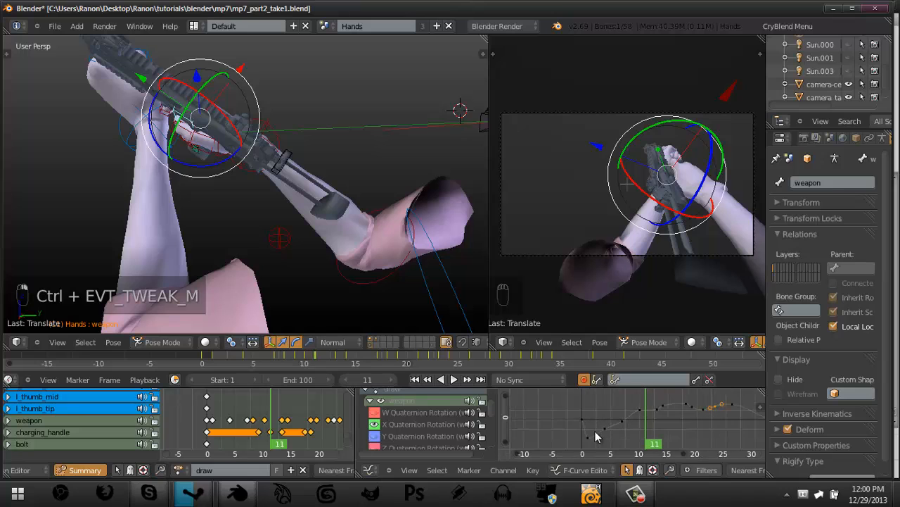
key("x")
left_click(602, 429)
scroll(619, 426, "up", 2)
right_click(620, 425)
key("x")
left_click(617, 424)
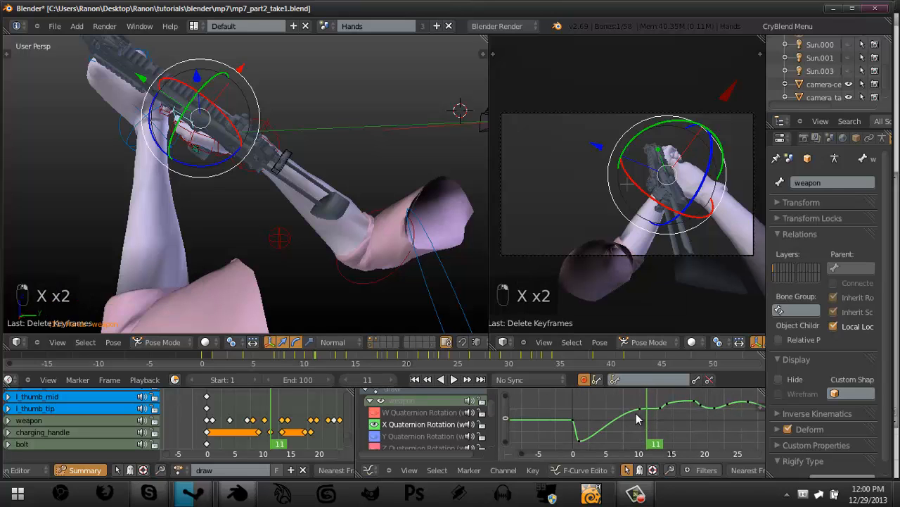
Adjust the X Quaternion Rotation keyframe near frame 10 and scale the handles of the one near frame 1.
right_click_drag(639, 410, 654, 425)
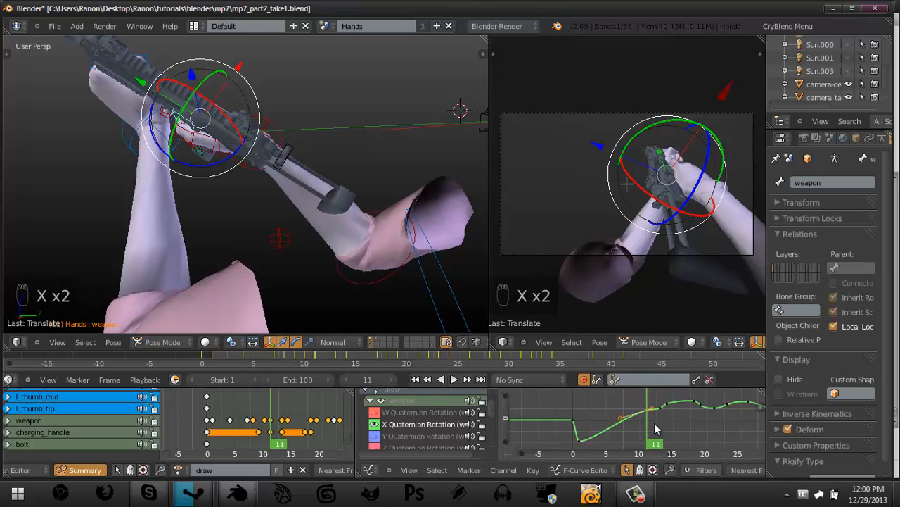
scroll(655, 427, "up", 2)
mouse_move(681, 415)
middle_mouse_down()
mouse_move(656, 423)
mouse_move(672, 407)
middle_mouse_up()
key("g")
left_click(652, 418)
scroll(652, 418, "down", 2)
right_click(570, 438)
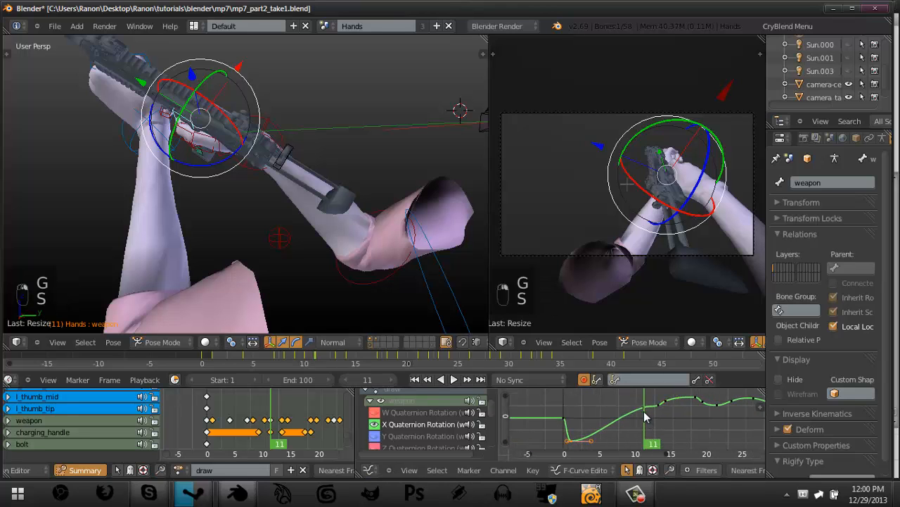
left_click_drag(646, 416, 540, 424)
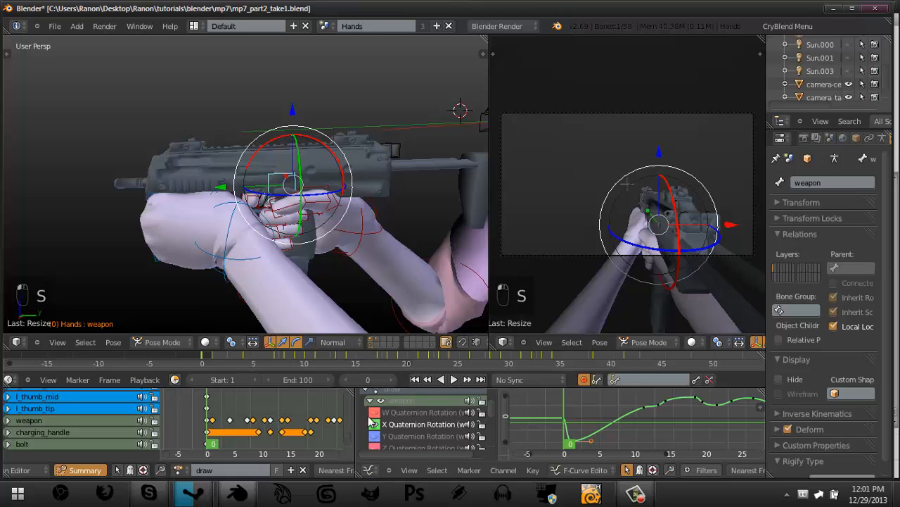
Isolate the weapon's X Location curve again and scrub to frame 5 to examine the sideways motion.
scroll(373, 421, "down", 4)
scroll(378, 405, "up", 2)
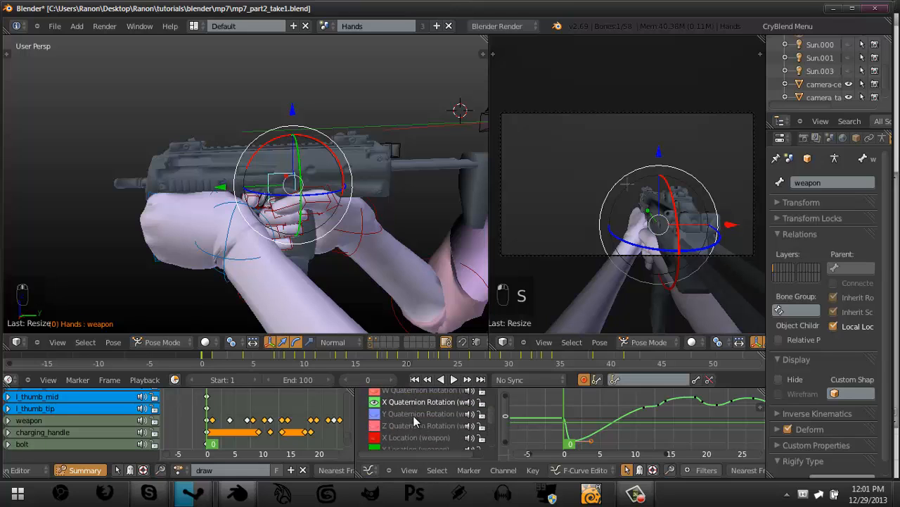
scroll(606, 414, "down", 3)
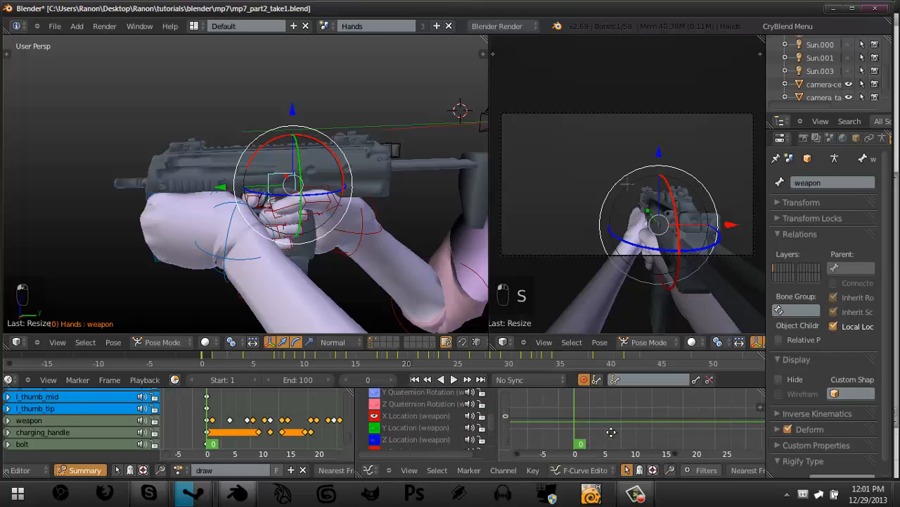
middle_click_drag(614, 427, 614, 434)
key("a")
scroll(613, 435, "up", 3)
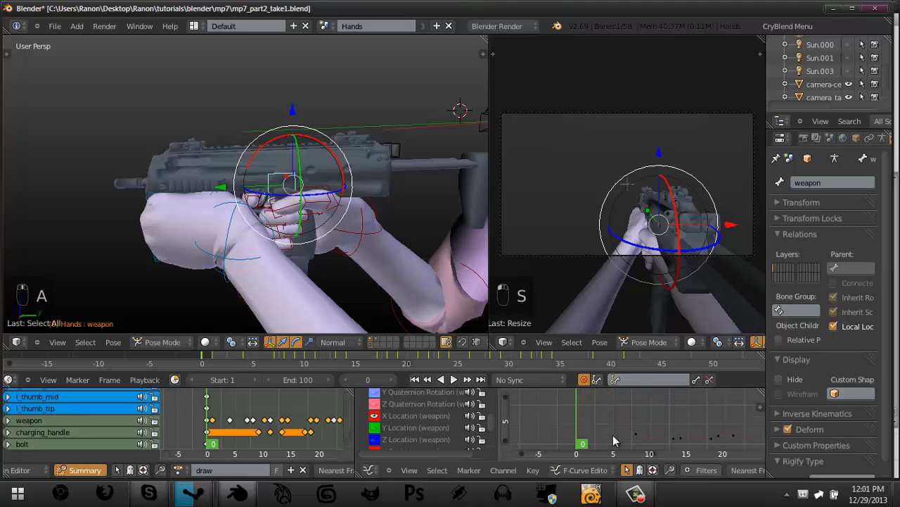
left_click_drag(587, 408, 616, 401)
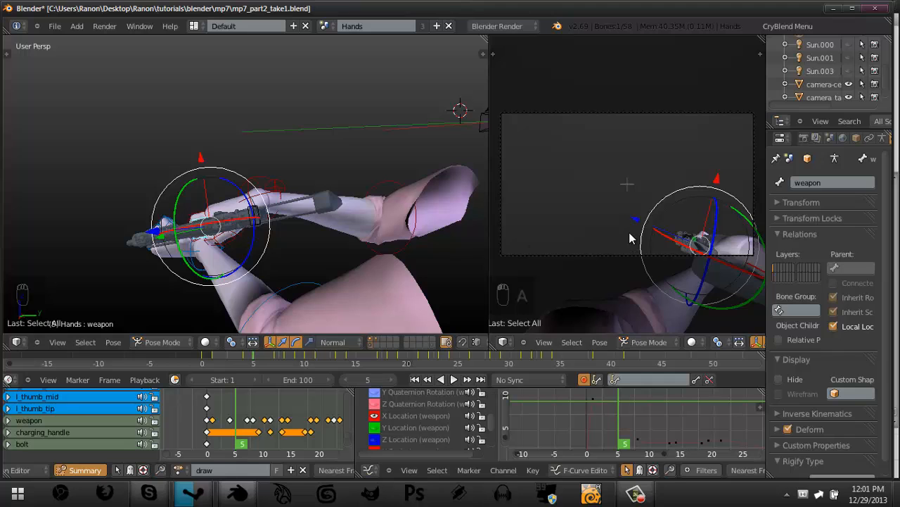
Hide the transform manipulator in the camera view and step back and forth through the early frames to examine the draw.
key("Home")
key("Right")
key("Right")
key("Right")
key("Right")
key("Right")
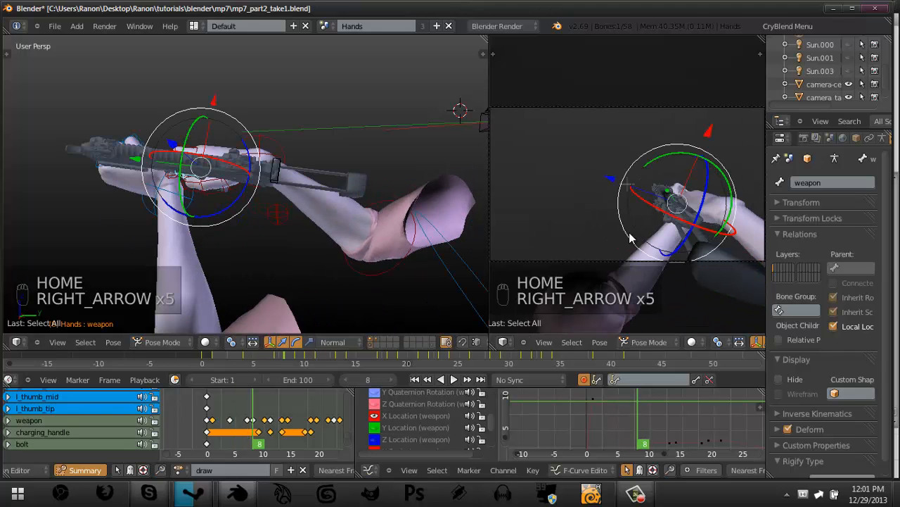
key("ctrl+space")
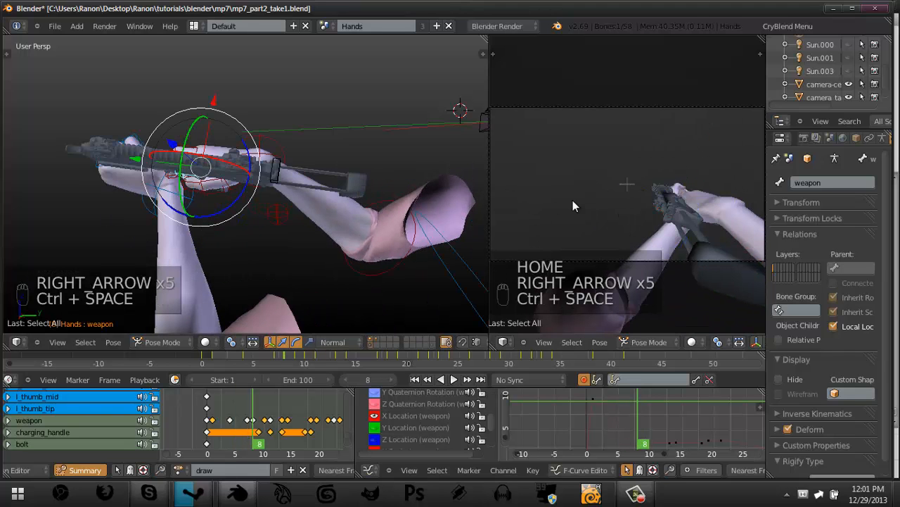
key("Right")
key("Right")
key("Right")
key("Right")
key("Right")
key("Right")
key("Right")
key("Left")
key("Left")
key("Left")
key("Left")
key("Left")
key("Left")
key("Left")
key("Left")
key("Left")
key("Left")
key("Left")
key("Left")
key("Left")
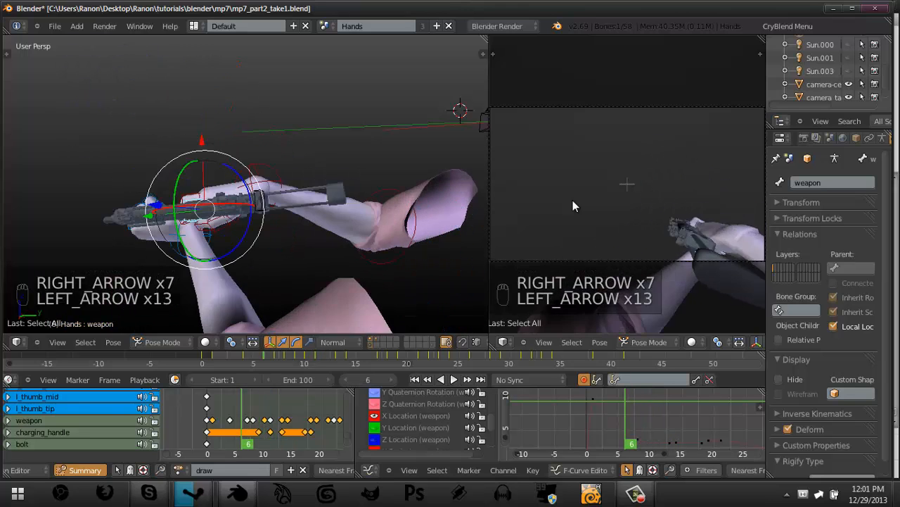
Step back to the start of the draw and forward through its frames to examine the weapon's motion in the camera view.
key("Left")
key("Left")
key("Left")
key("Left")
key("Right")
key("Right")
key("Right")
key("Right")
key("Right")
key("Right")
key("Right")
key("Right")
key("Right")
key("Right")
key("Right")
key("Right")
key("Right")
key("Right")
key("Right")
key("Right")
key("Right")
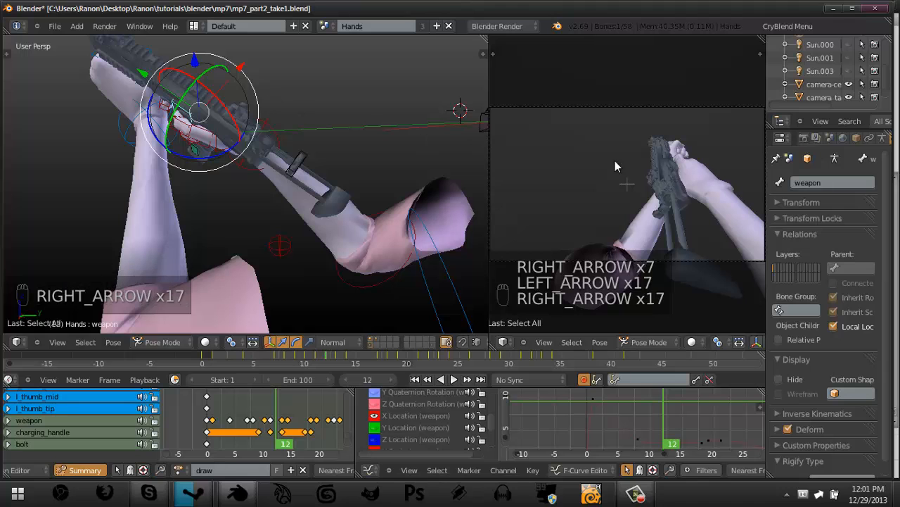
Try rotating the weapon bone at frame 12 as a test, and undo the rotation.
middle_click_drag(362, 211, 223, 151)
key("r")
left_click(232, 144)
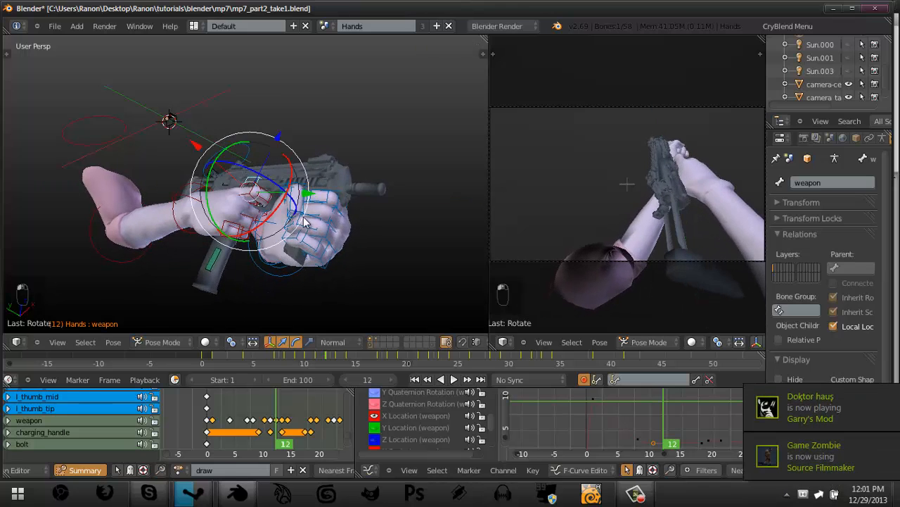
key("ctrl+z")
scroll(380, 417, "up", 2)
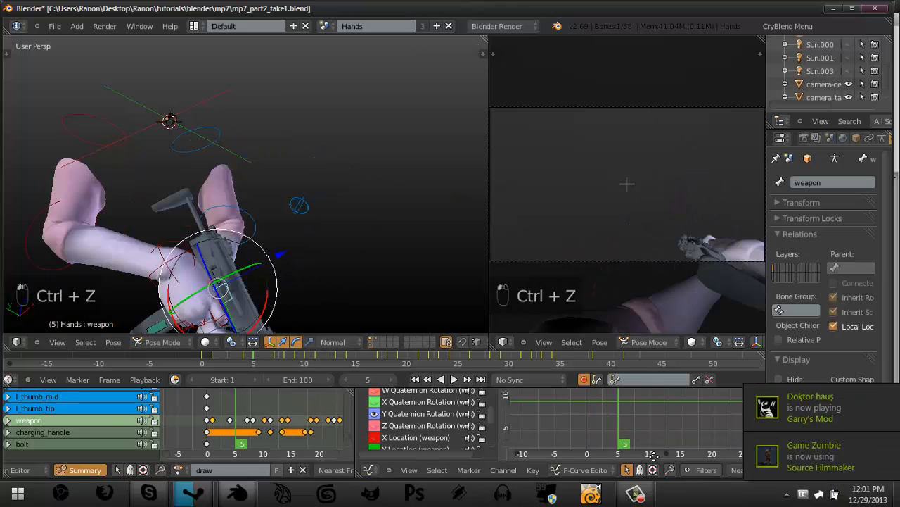
Step forward from frame 5 to frame 13 to examine how the weapon rotates during the draw.
key("Right")
key("Right")
key("Right")
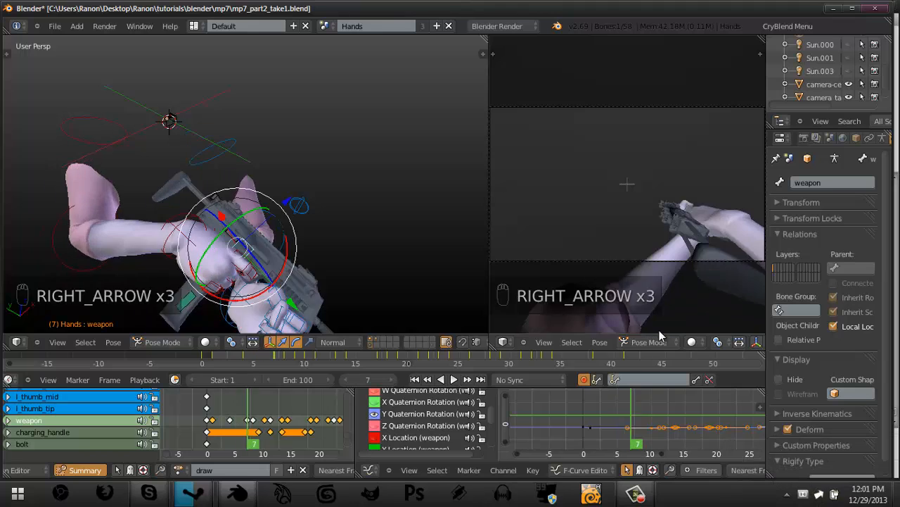
key("Right")
key("Right")
key("Right")
key("Right")
key("Right")
key("Right")
key("Right")
key("Right")
key("Right")
key("Right")
key("Right")
key("Right")
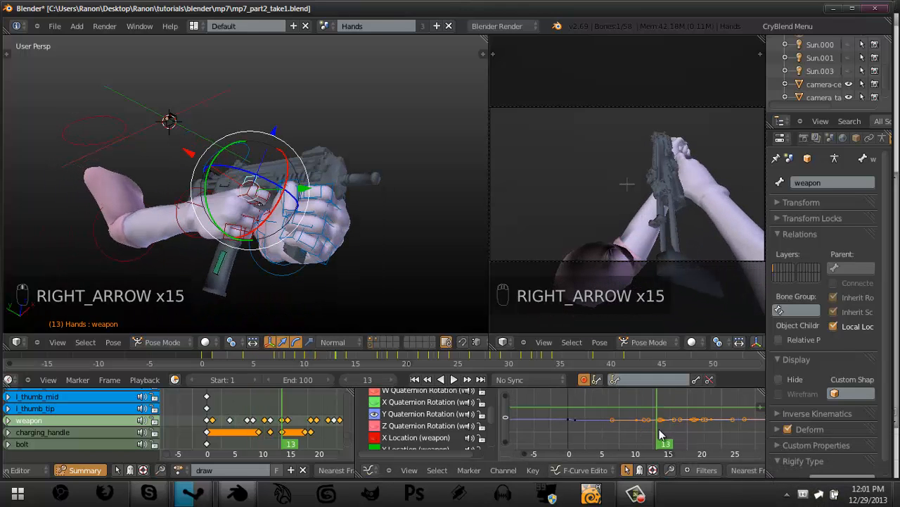
Nudge the Y Quaternion Rotation keyframe near frame 9 and rotate its handles and those near frame 13 to smooth the rise.
middle_click_drag(653, 402, 611, 416, "ctrl")
key("a")
key("g")
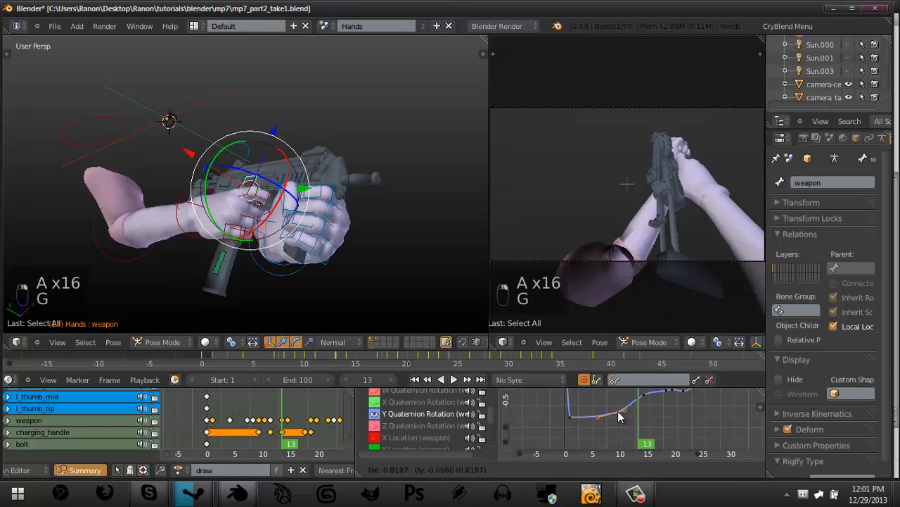
key("r")
right_click(637, 408)
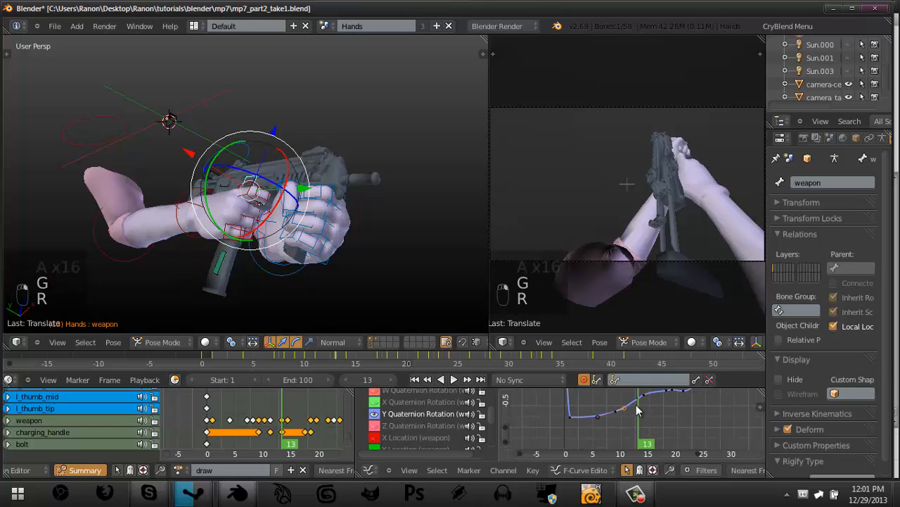
key("s")
right_click(647, 404)
key("r")
left_click(623, 402)
left_click_drag(623, 401, 638, 396)
left_click(643, 397)
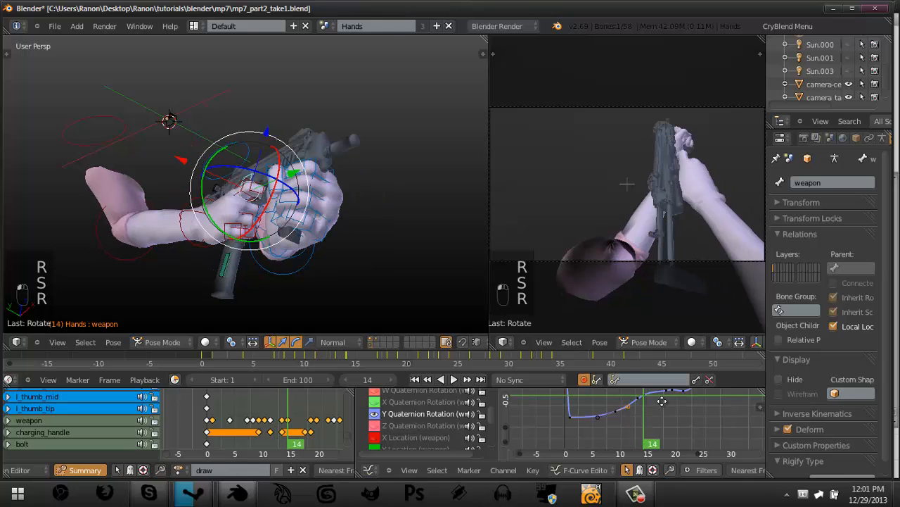
Select the Y Quaternion Rotation keyframes from about frame 13 to 22, raise them slightly as a group, and refine the curve.
key("a")
scroll(661, 398, "up", 2)
middle_click_drag(662, 399, 641, 420)
key("a")
key("a")
key("a")
key("b")
left_click(681, 437)
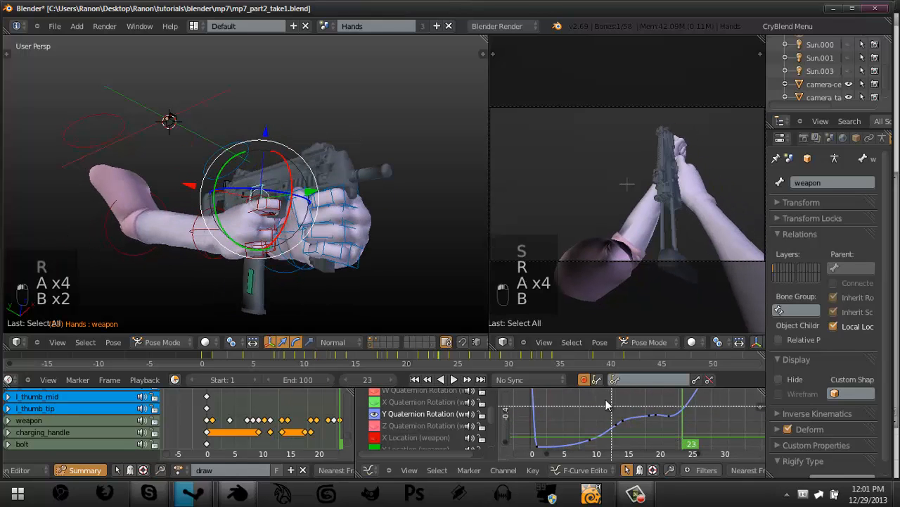
key("g")
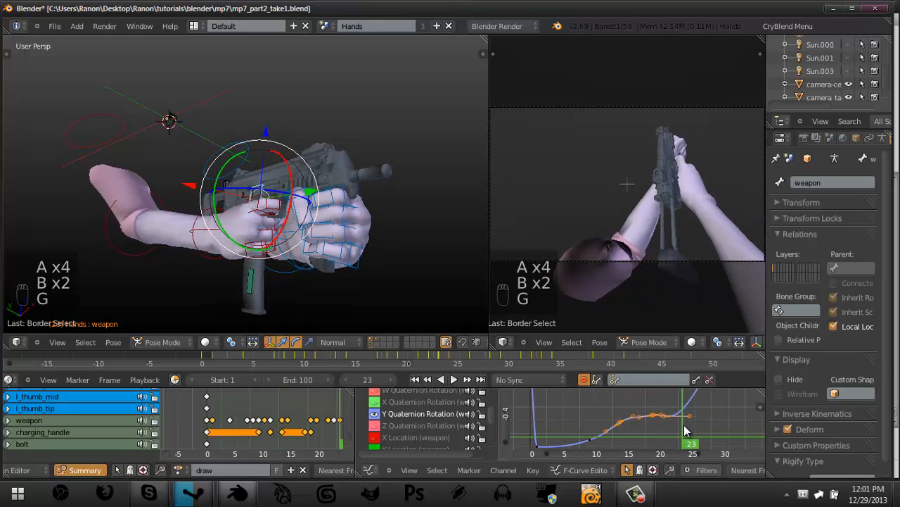
key("g")
left_click(610, 445)
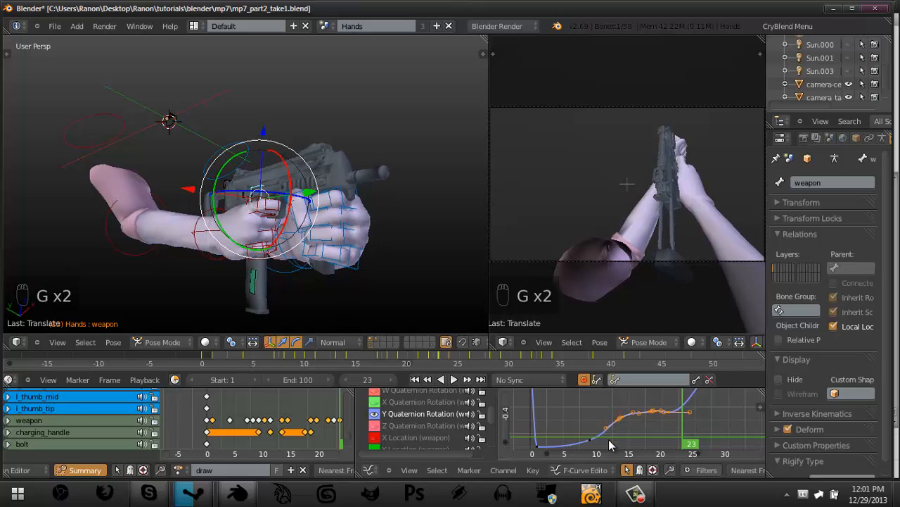
key("g")
key("r")
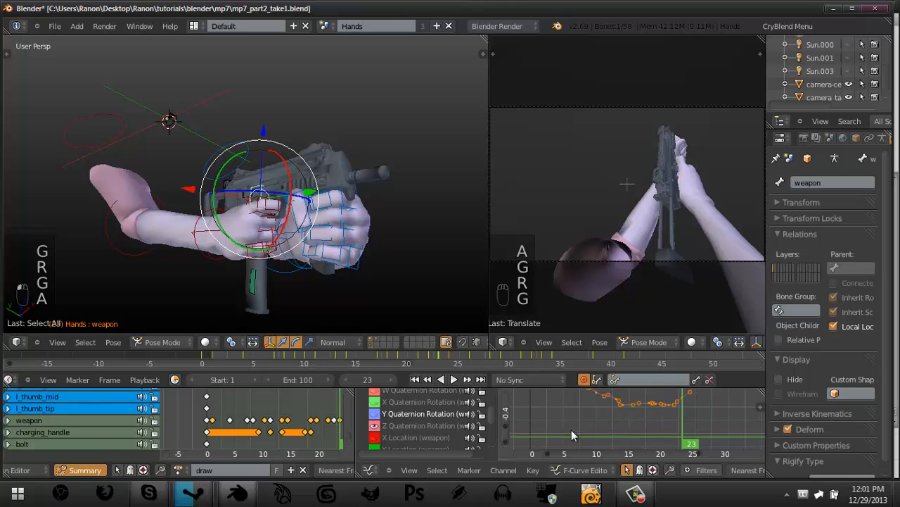
Isolate the weapon's Z Quaternion Rotation curve and delete one of its early keyframes.
middle_click_drag(651, 425, 580, 404)
left_click_drag(581, 406, 618, 407)
right_click(631, 427)
key("x")
left_click(630, 425)
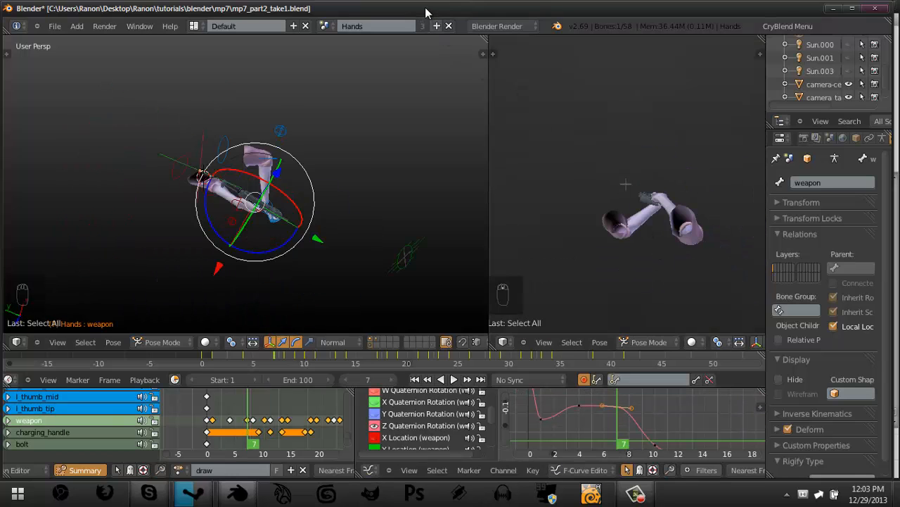
Move the Z Quaternion Rotation keyframe near frame 7 slightly.
middle_click_drag(318, 203, 237, 171)
scroll(237, 171, "up", 5)
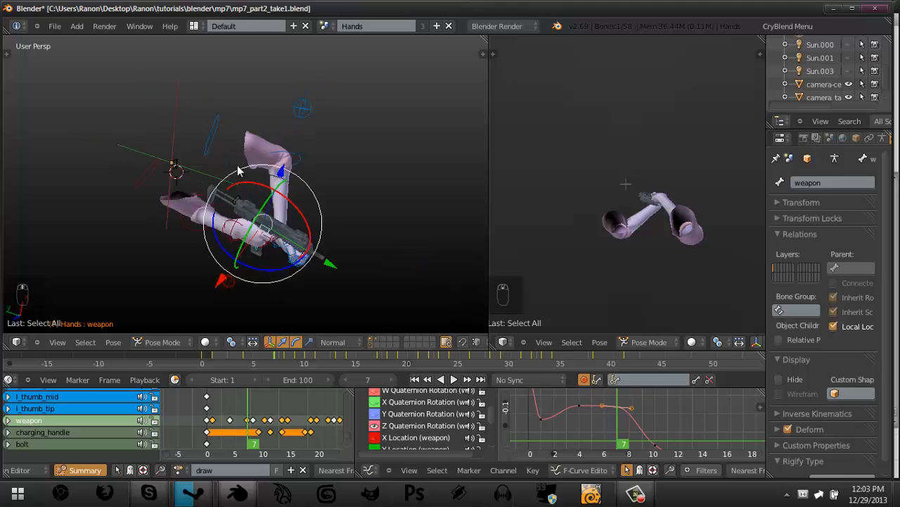
middle_click_drag(219, 235, 239, 190)
scroll(610, 415, "up", 2)
key("g")
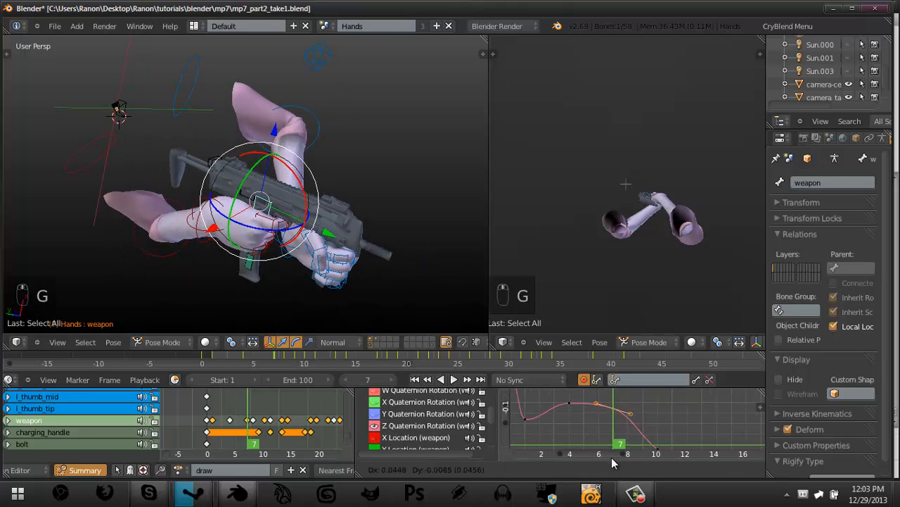
left_click(612, 459)
Lower the Z Quaternion Rotation keyframe near frame 4 slightly and tilt its handles upward along the curve.
right_click(568, 402)
key("g")
left_click(578, 447)
key("r")
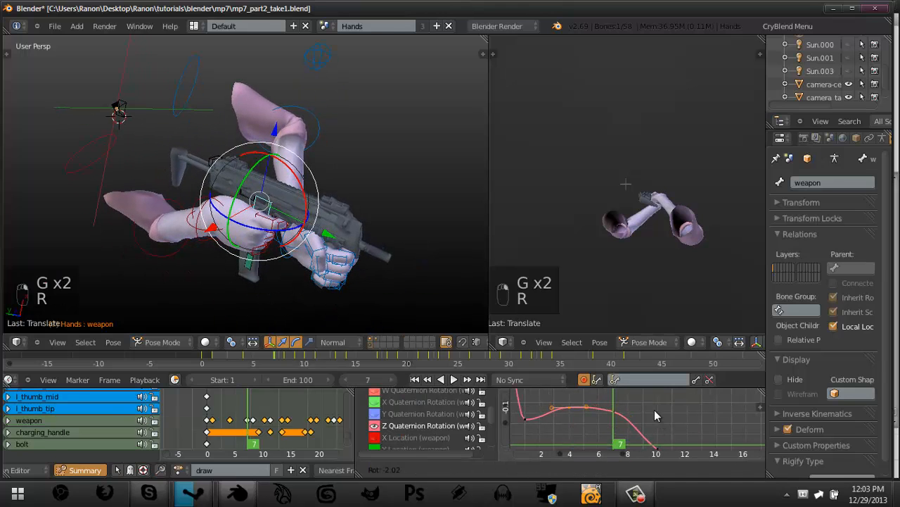
left_click(648, 403)
Restore the framed camera view and rotate the handles of the Z Quaternion Rotation keyframe near frame 7 into the downward slope.
key("KP_0")
key("Home")
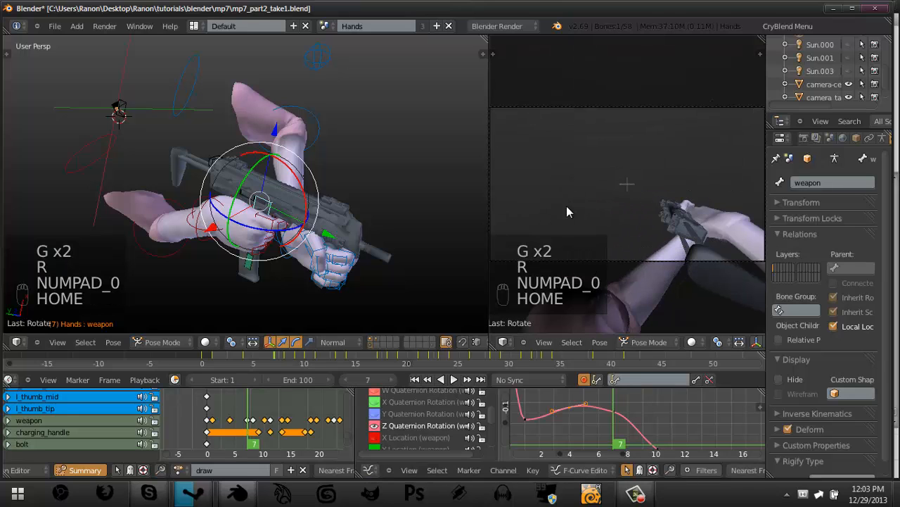
scroll(619, 412, "up", 1)
right_click(617, 411)
key("r")
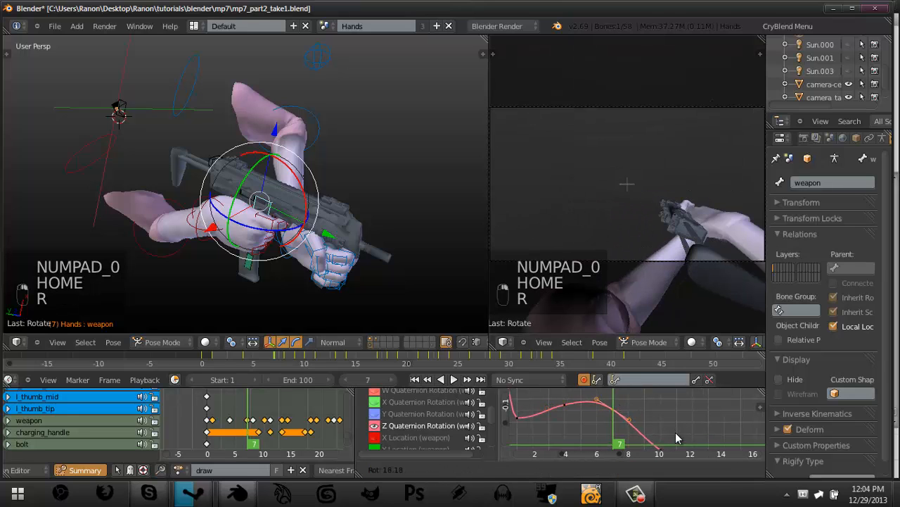
left_click(678, 438)
Delete the Z Quaternion Rotation keyframe near frame 10 and scrub to frame 14.
scroll(649, 426, "down", 3)
key("a")
middle_click_drag(647, 426, 625, 403)
scroll(625, 403, "down", 3)
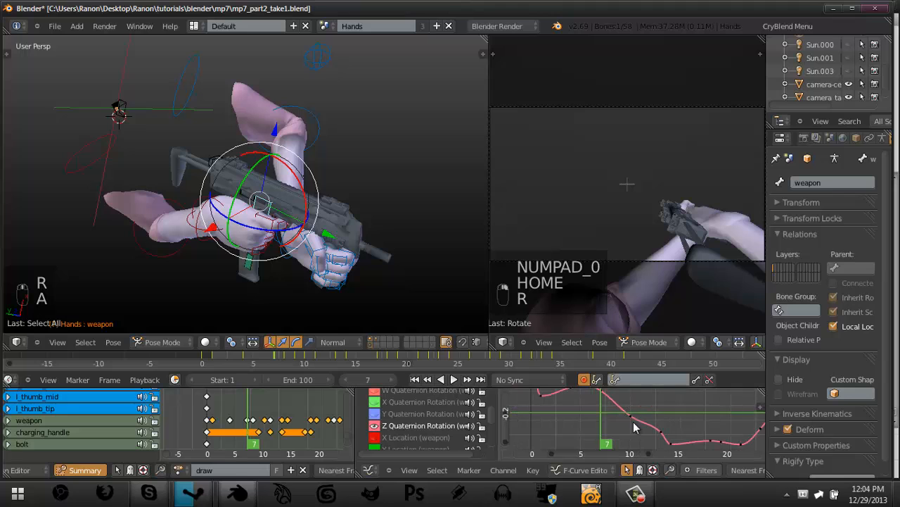
left_click_drag(602, 407, 639, 402)
key("x")
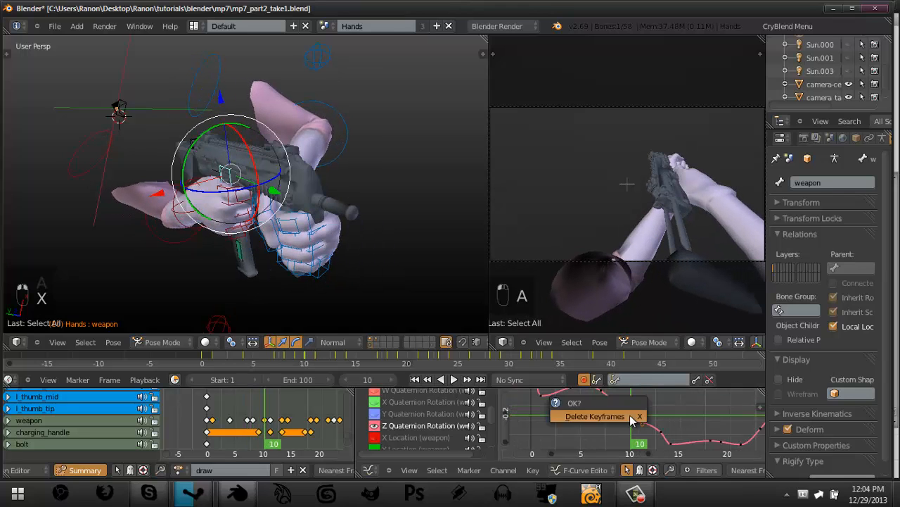
left_click(628, 420)
left_click(632, 412)
left_click_drag(633, 409, 670, 411)
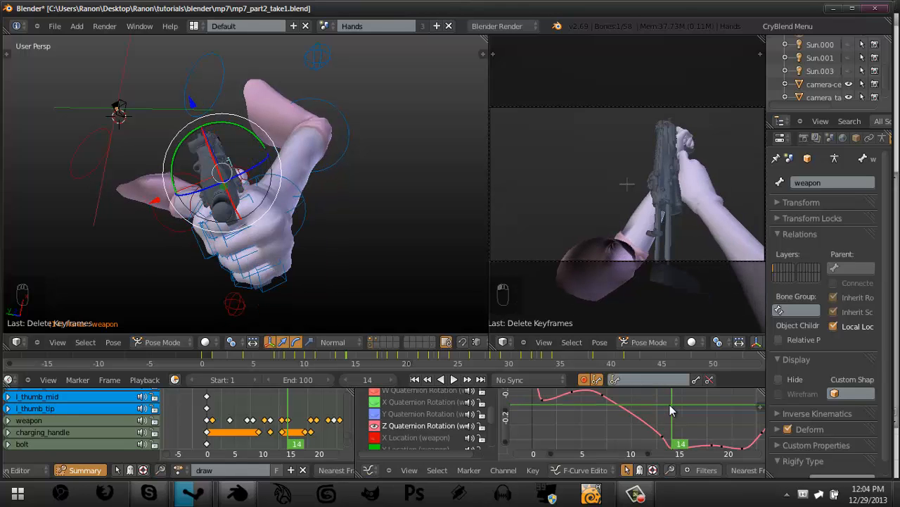
Select the Z Quaternion Rotation keyframes from about frame 12 to 24, raise them by about 0.06 along Y, and scrub to frame 18.
middle_click_drag(669, 407, 619, 418)
key("a")
key("a")
key("a")
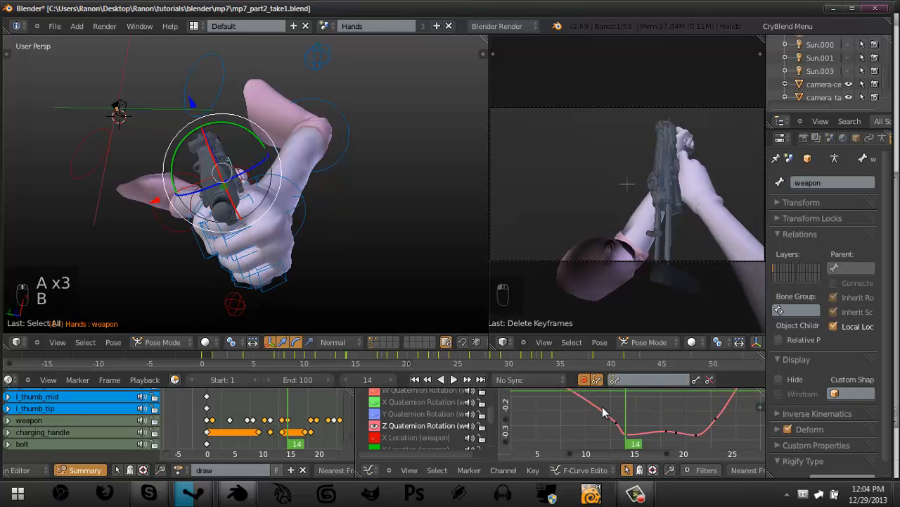
left_click_drag(603, 408, 701, 434)
key("b")
left_click_drag(562, 396, 675, 431)
left_click(626, 427)
key("g")
left_click(712, 432)
key("g")
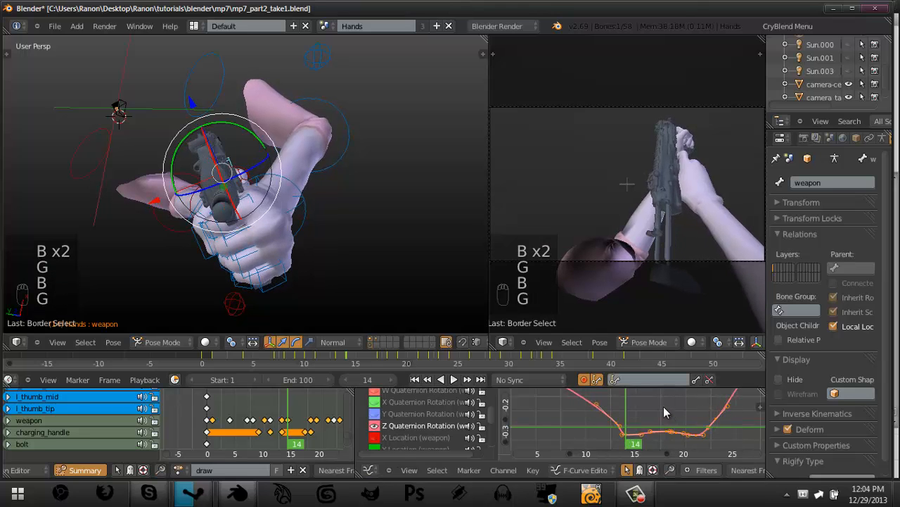
right_click(663, 406)
key("g")
middle_click(661, 400)
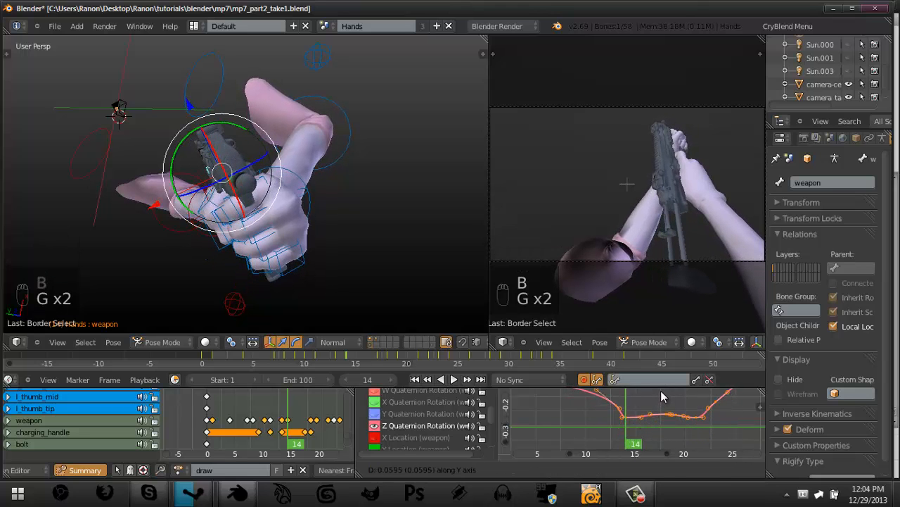
left_click(660, 391)
left_click_drag(640, 394, 666, 407)
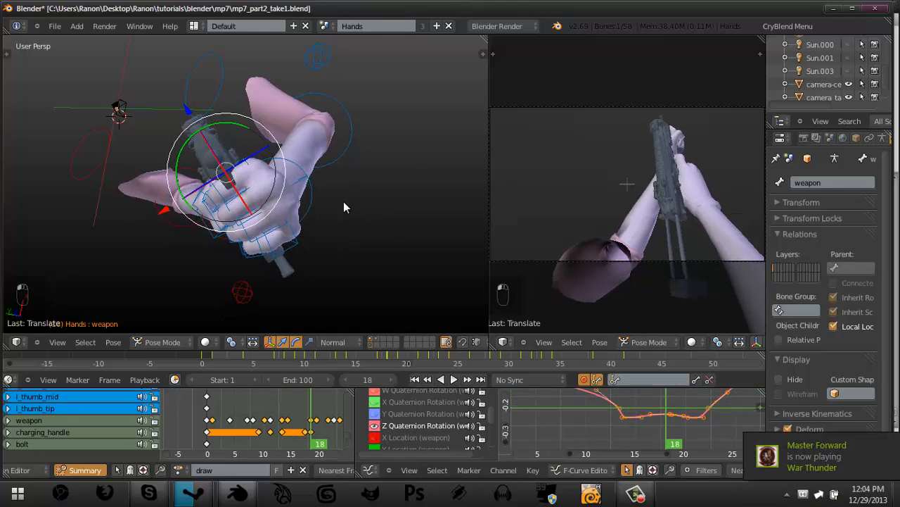
Isolate the weapon's X Quaternion Rotation curve and frame its two peaks between about frames 10 and 30.
middle_click_drag(345, 207, 286, 210)
middle_click_drag(369, 139, 281, 205)
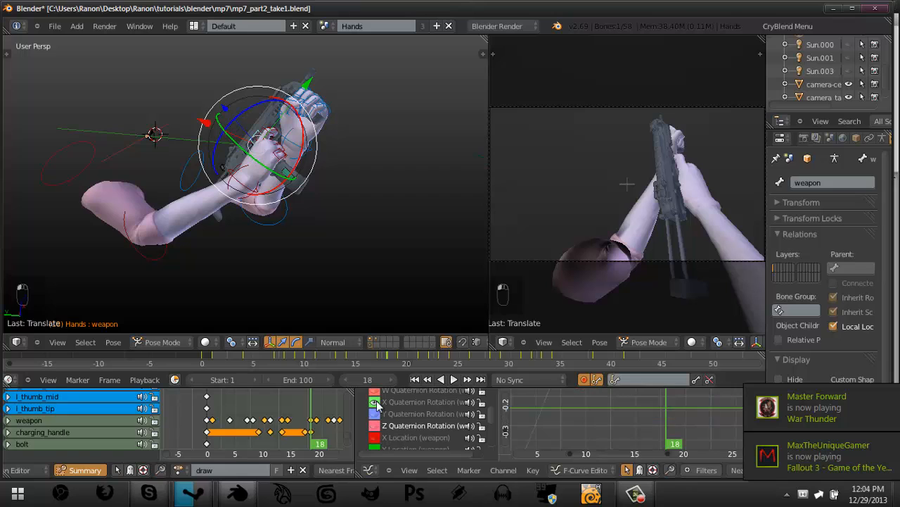
middle_click_drag(657, 391, 649, 417)
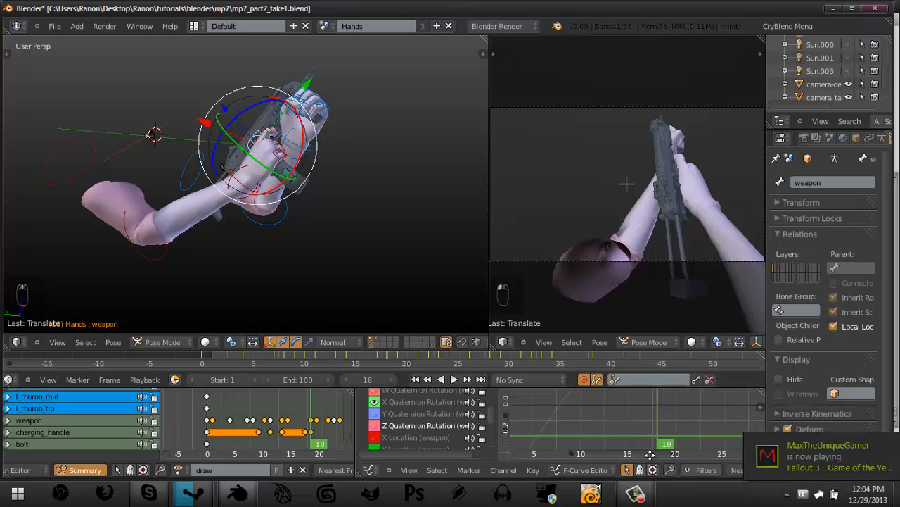
middle_click_drag(650, 455, 651, 458)
middle_click_drag(655, 405, 637, 403)
key("a")
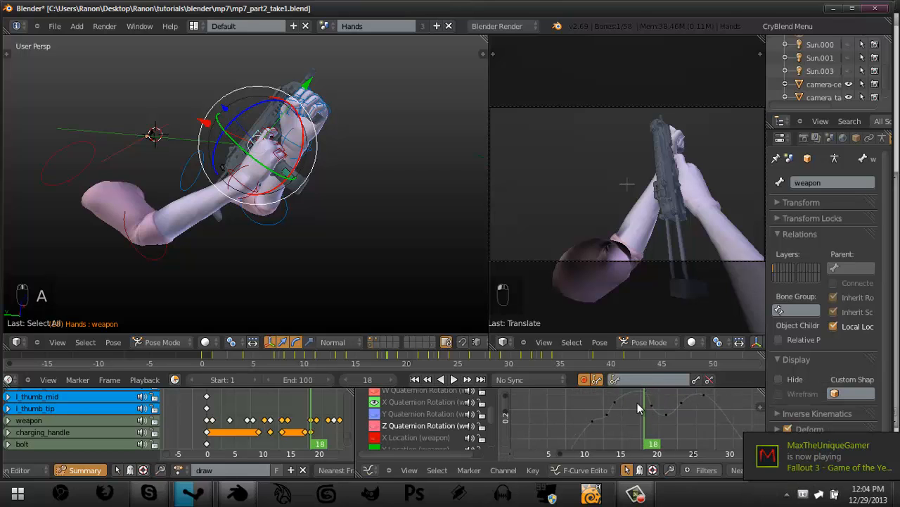
scroll(632, 408, "down", 3)
Try lowering the X Quaternion Rotation keyframes across both peaks along the Y axis, and undo the change.
key("a")
key("a")
key("a")
key("b")
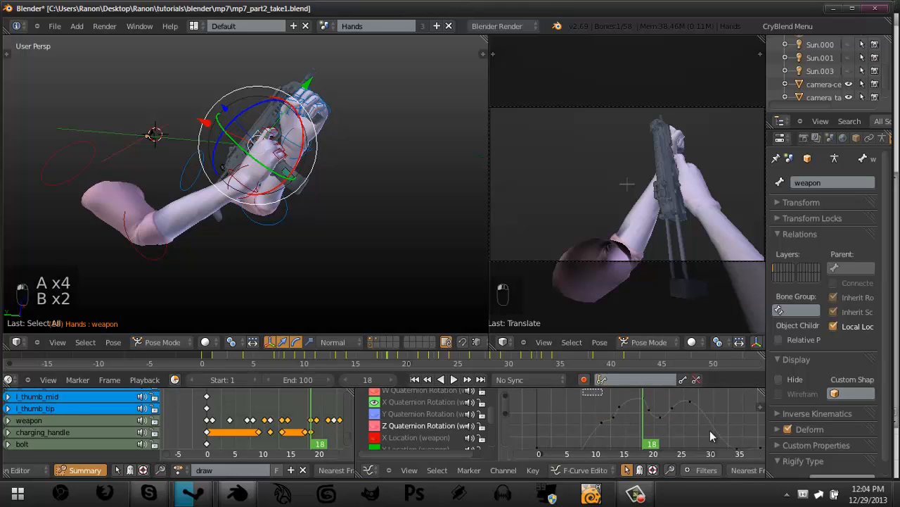
key("g")
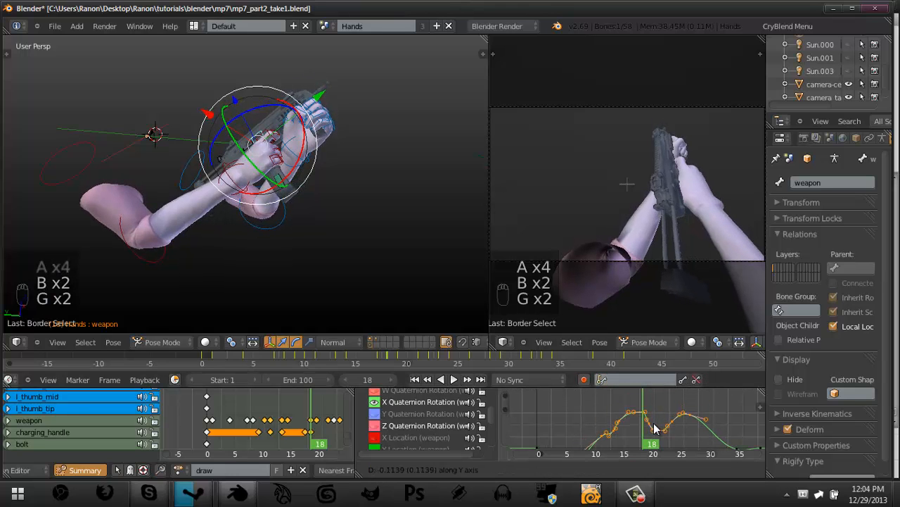
left_click_drag(651, 427, 673, 396)
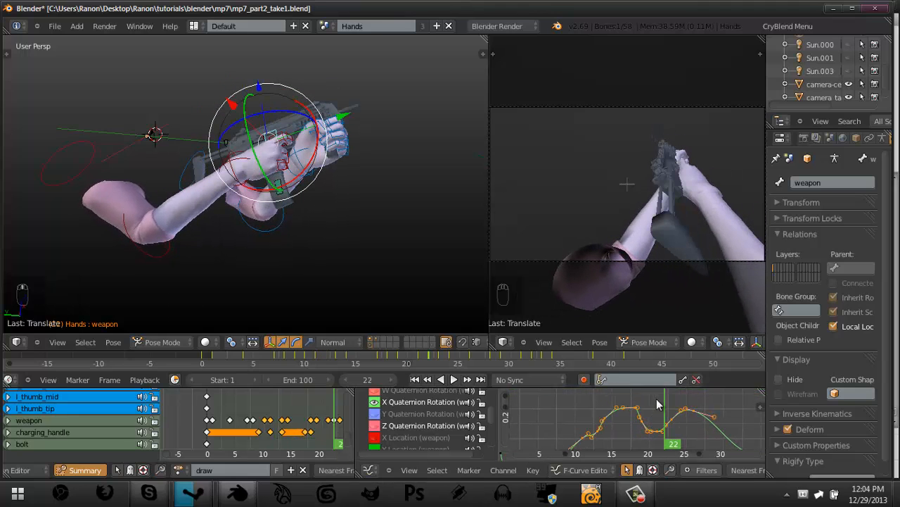
key("ctrl+z")
key("ctrl+z")
Reselect only the X Quaternion Rotation keyframes of the first peak, between about frames 14 and 18.
key("a")
key("a")
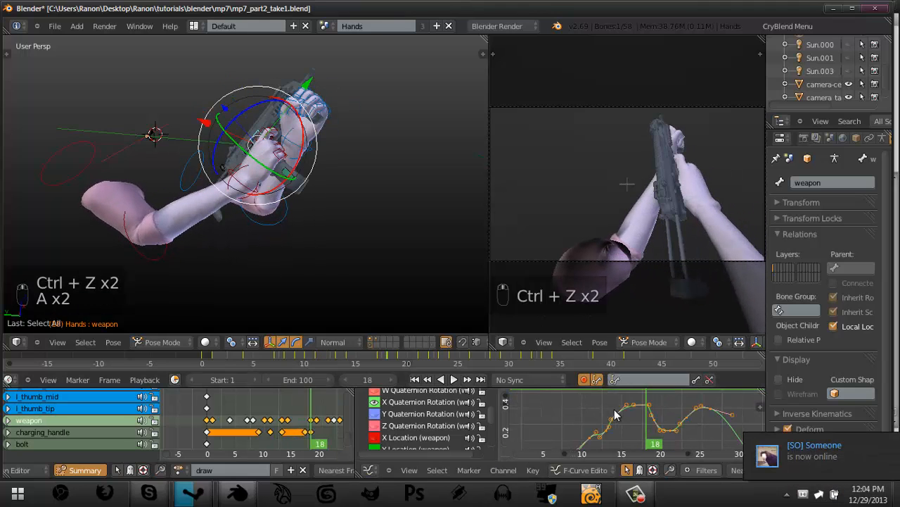
left_click_drag(651, 429, 624, 422)
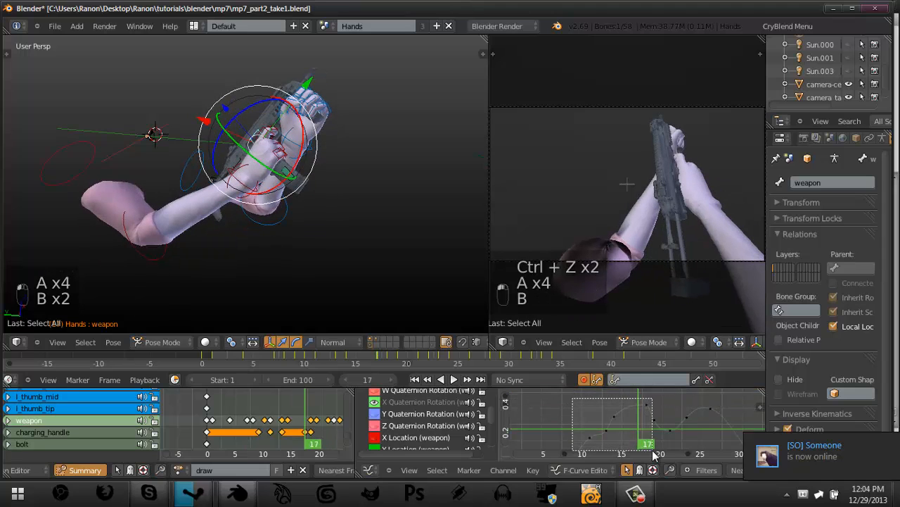
left_click(645, 405)
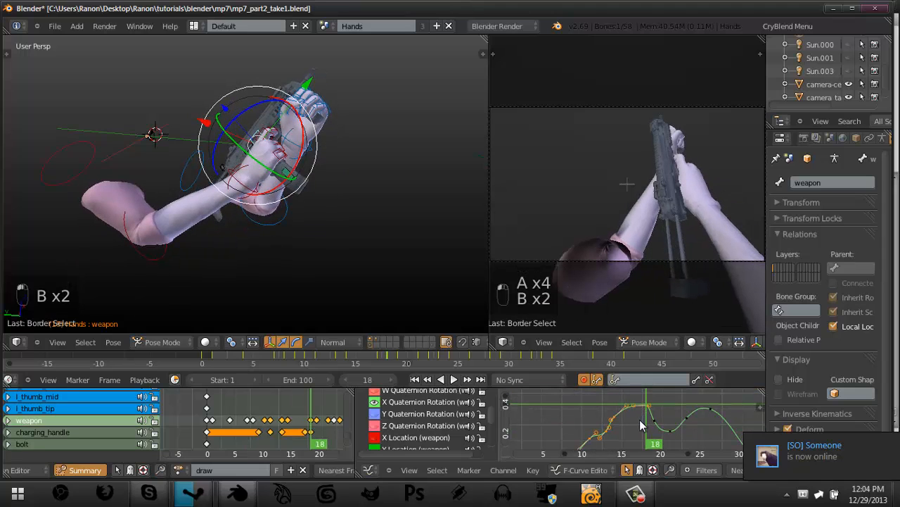
key("a")
key("b")
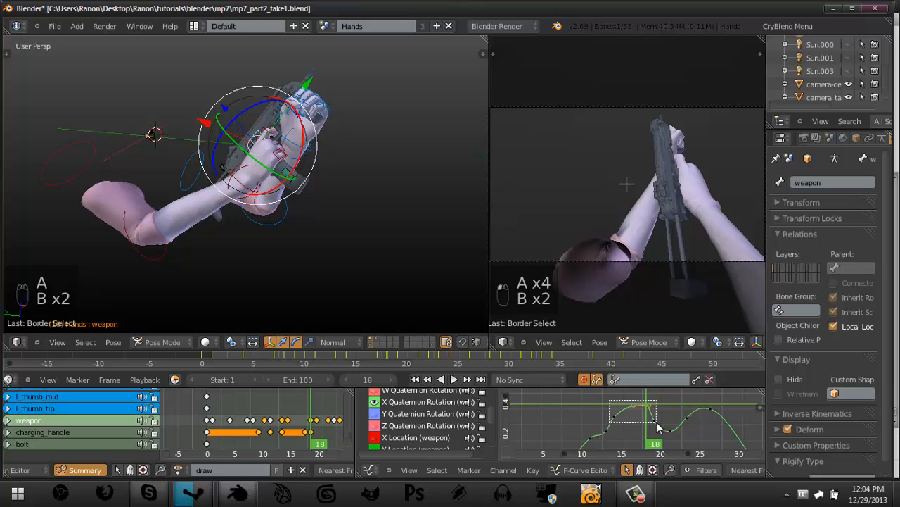
Adjust the weapon bone's X Quaternion Rotation keyframes around frames 14 to 22, flattening the bump by scaling along the Y axis.
right_click(614, 415)
left_click_drag(589, 420, 612, 421)
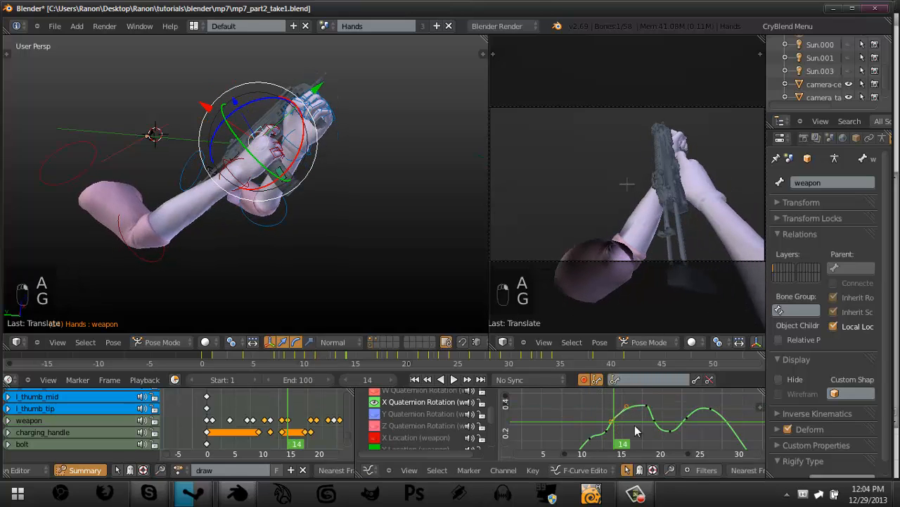
key("y")
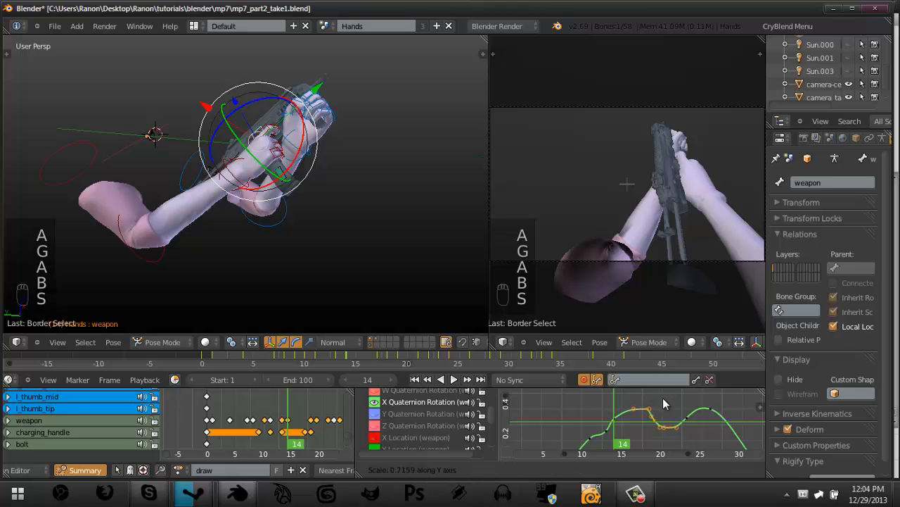
left_click_drag(598, 413, 738, 422)
key("alt+a")
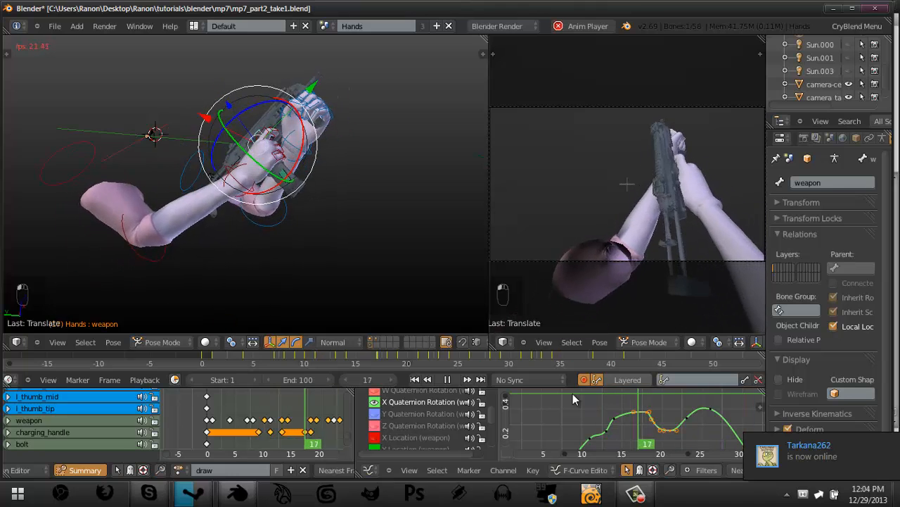
key("alt+a")
Delete the X Quaternion Rotation keyframe near frame 23 and reshape the handles of the peak keyframe near frame 26.
middle_click_drag(618, 402, 597, 419)
scroll(602, 427, "down", 2)
mouse_move(598, 415)
left_mouse_down()
mouse_move(655, 408)
mouse_move(667, 422)
left_mouse_up()
scroll(667, 427, "up", 1)
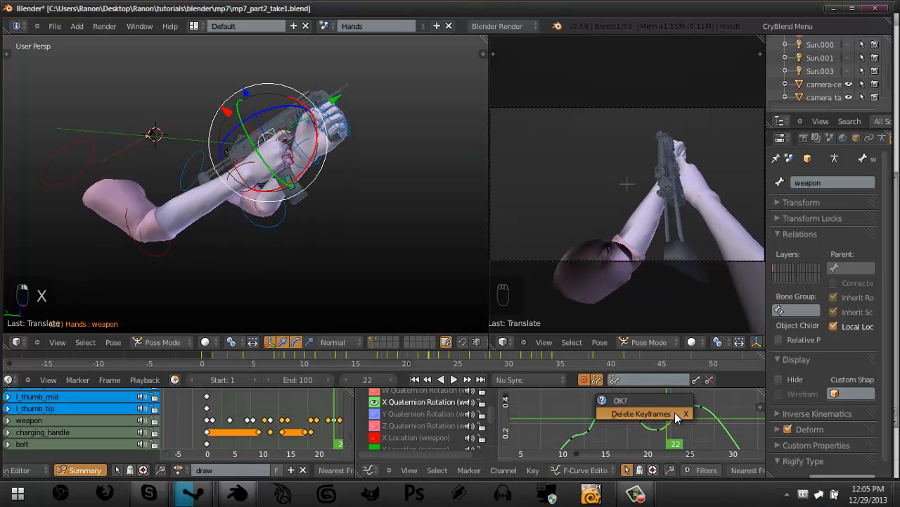
key("g")
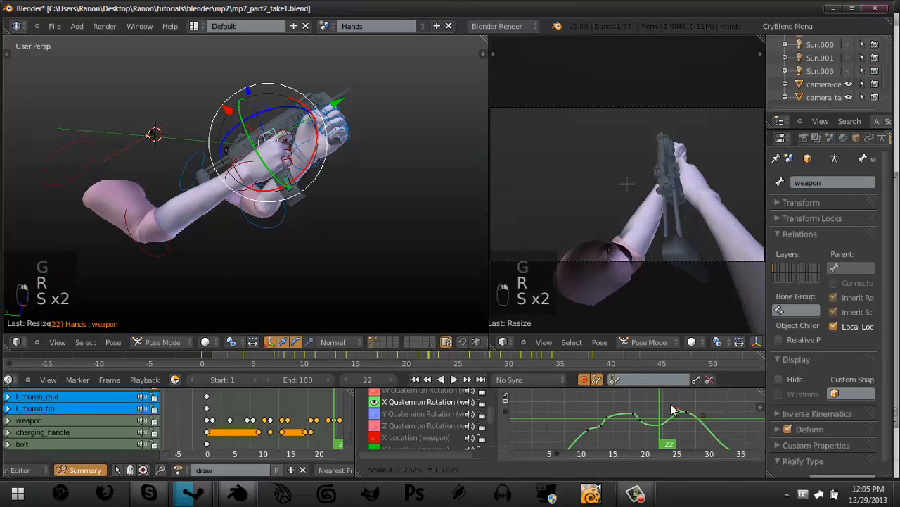
left_click(687, 415)
left_click_drag(633, 418, 610, 421)
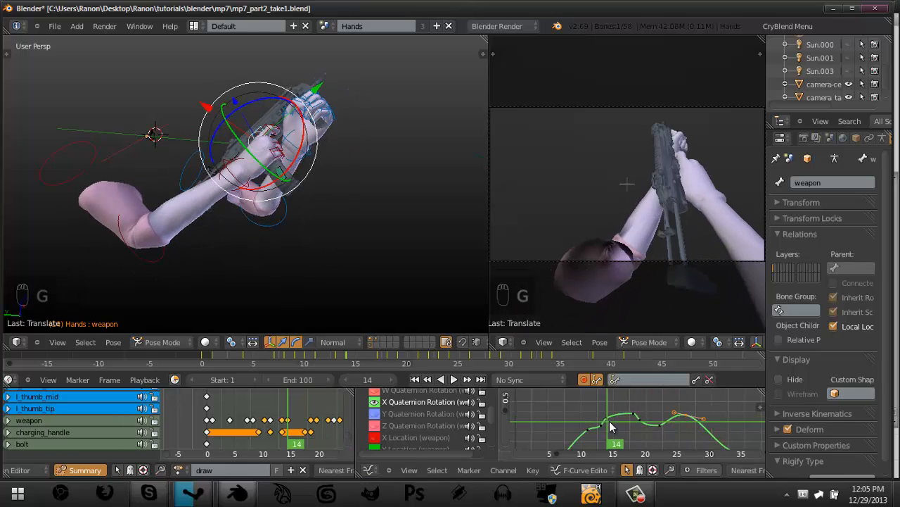
key("alt+a")
key("alt+a")
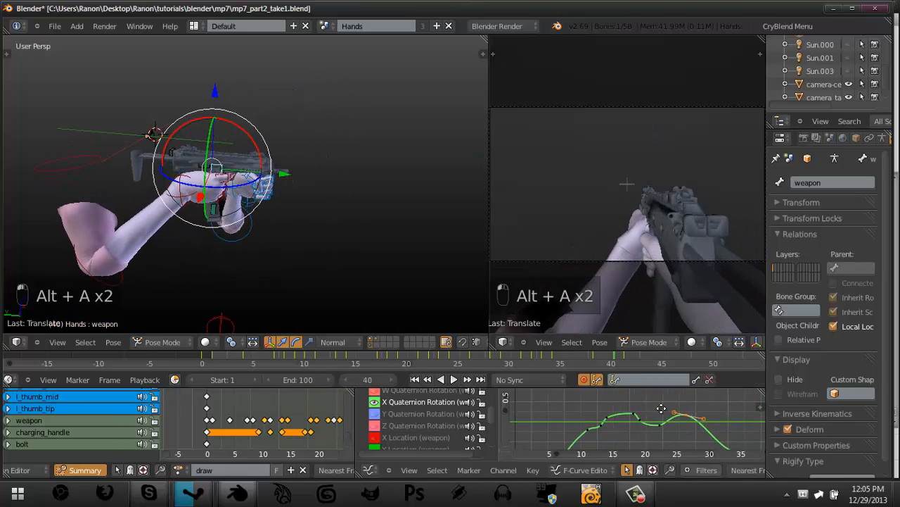
Delete the weapon bone's surplus Z Quaternion Rotation keyframes after frame 23, near frames 26 and 33.
left_click_drag(609, 427, 661, 410)
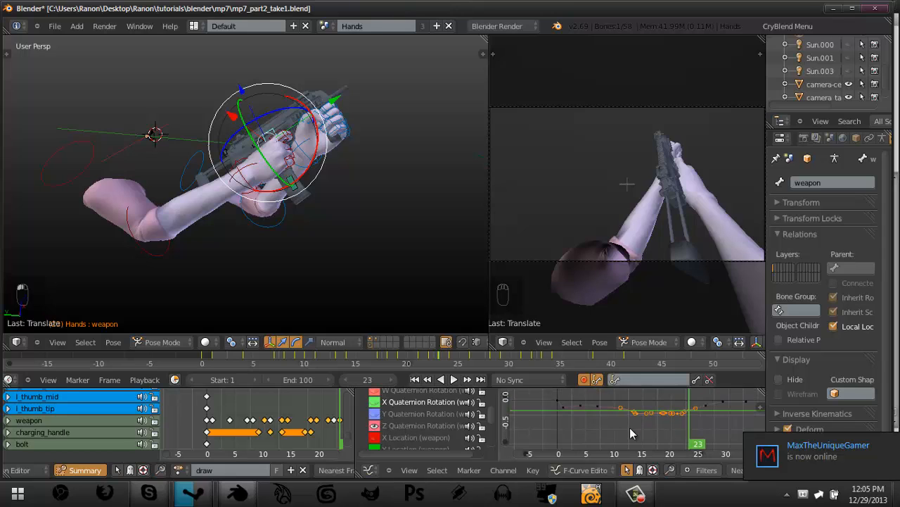
middle_click_drag(715, 404, 670, 422)
key("a")
key("x")
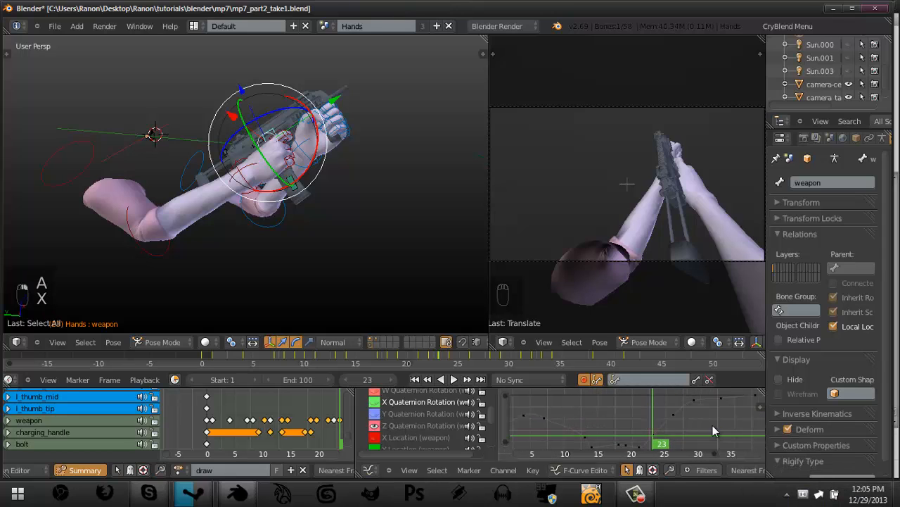
right_click(673, 408)
key("x")
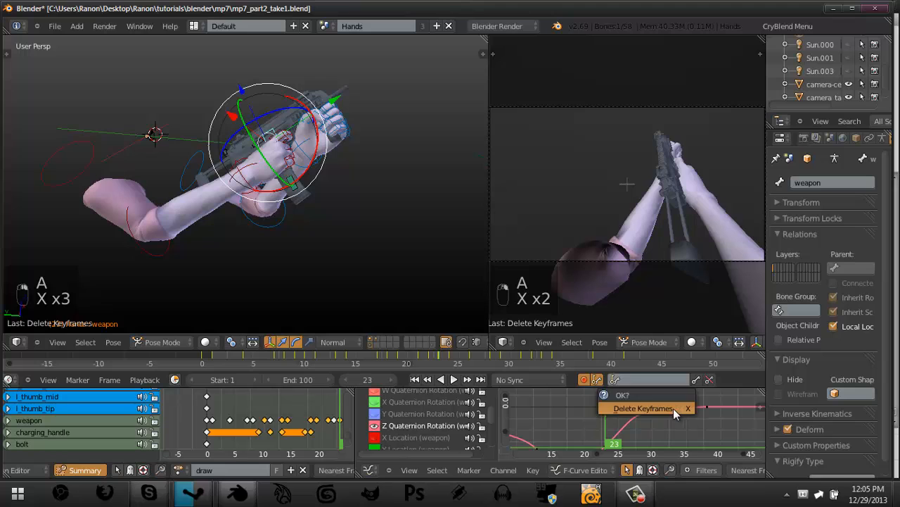
left_click(673, 408)
Move the Z Quaternion Rotation keyframe near frame 29 to smooth the curve's transition into its flat section.
right_click(648, 412)
key("g")
left_click(646, 390)
left_click_drag(646, 390, 653, 417)
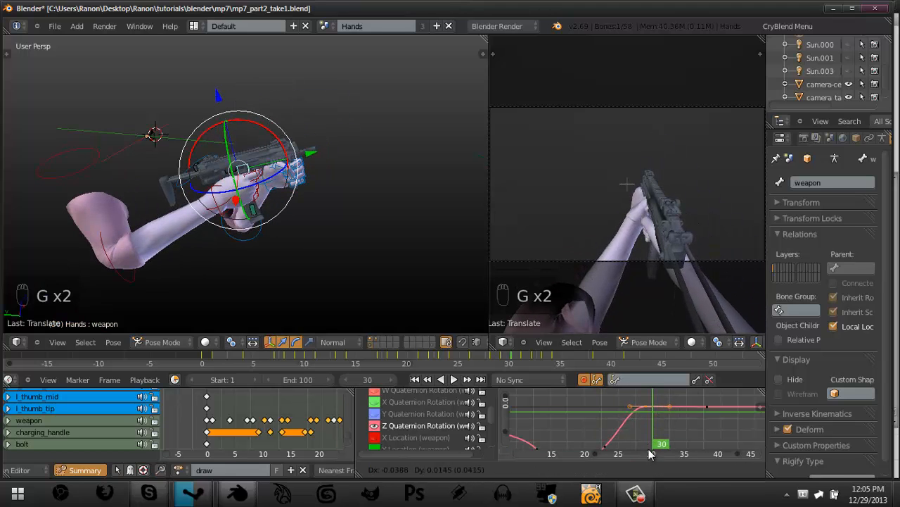
Rotate the handles of the weapon bone's X Quaternion Rotation keyframe near frame 35 to smooth the final settling motion.
key("r")
left_click(703, 411)
mouse_move(603, 411)
left_mouse_down()
mouse_move(641, 407)
mouse_move(693, 417)
mouse_move(640, 426)
mouse_move(719, 434)
mouse_move(618, 419)
left_mouse_up()
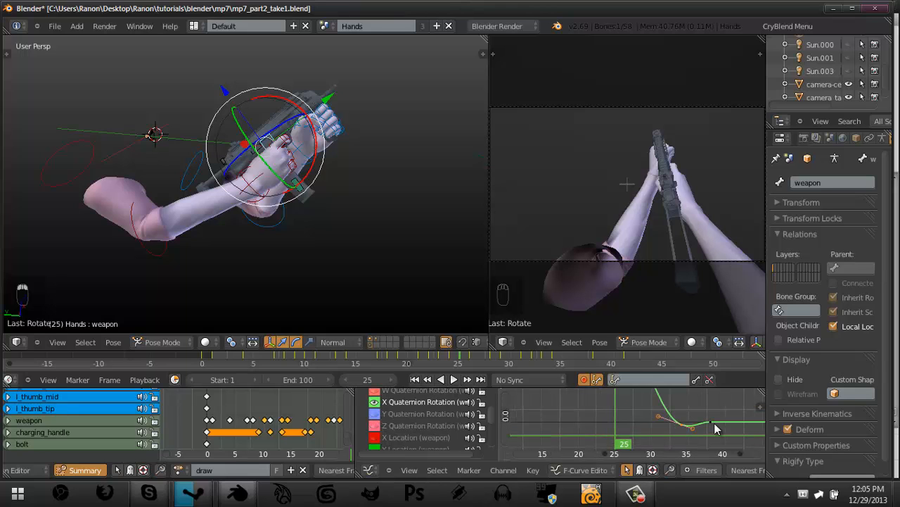
key("r")
left_click(717, 415)
left_click_drag(629, 417, 724, 434)
key("r")
left_click(740, 414)
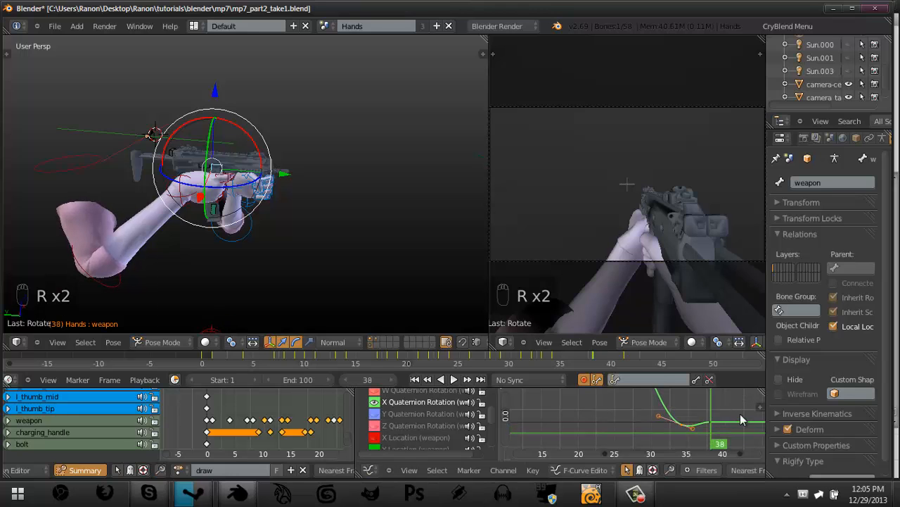
left_click_drag(647, 413, 726, 434)
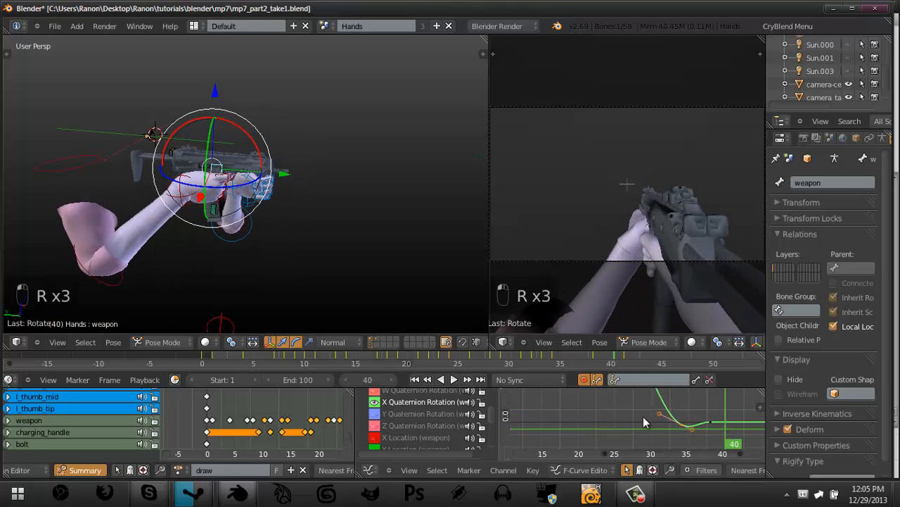
left_click_drag(644, 422, 726, 437)
key("r")
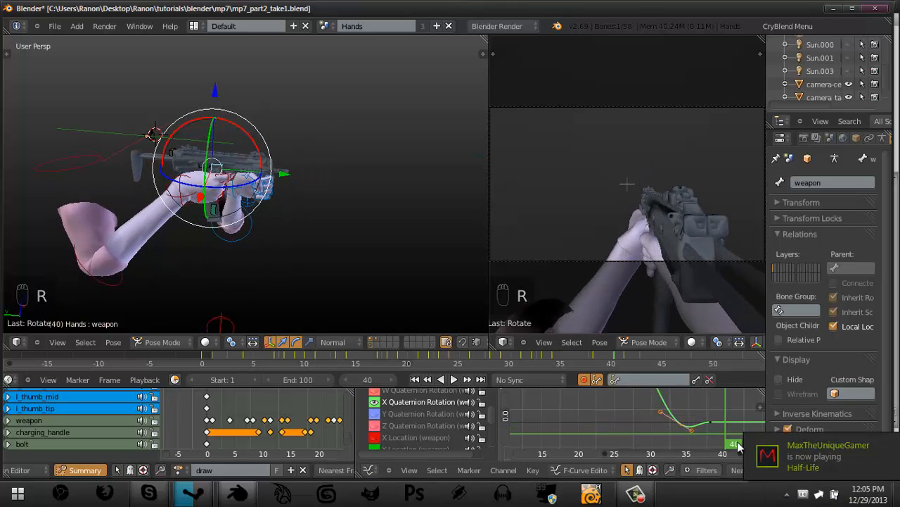
Play the draw animation in the maximized camera view with all bones deselected and the camera frame fitted to the view.
left_click_drag(666, 415, 647, 425)
key("alt+a")
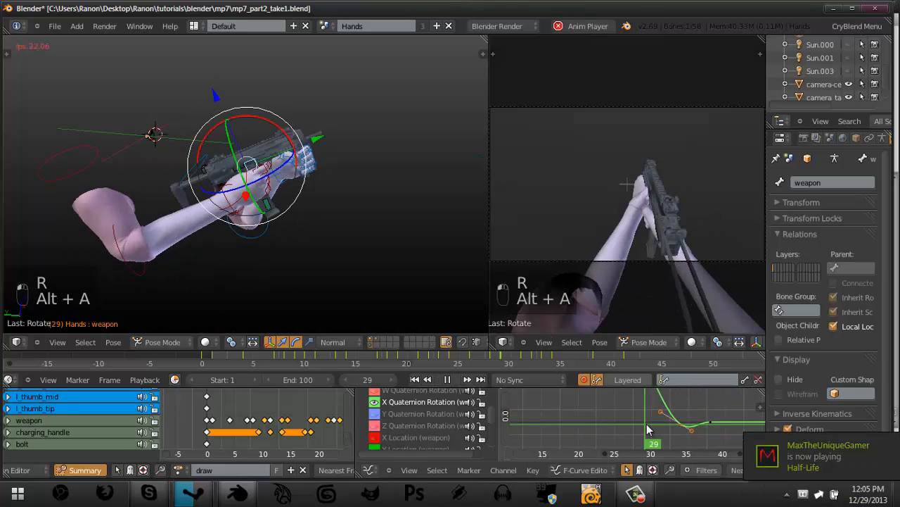
key("ctrl+Up")
key("a")
key("shift+Left")
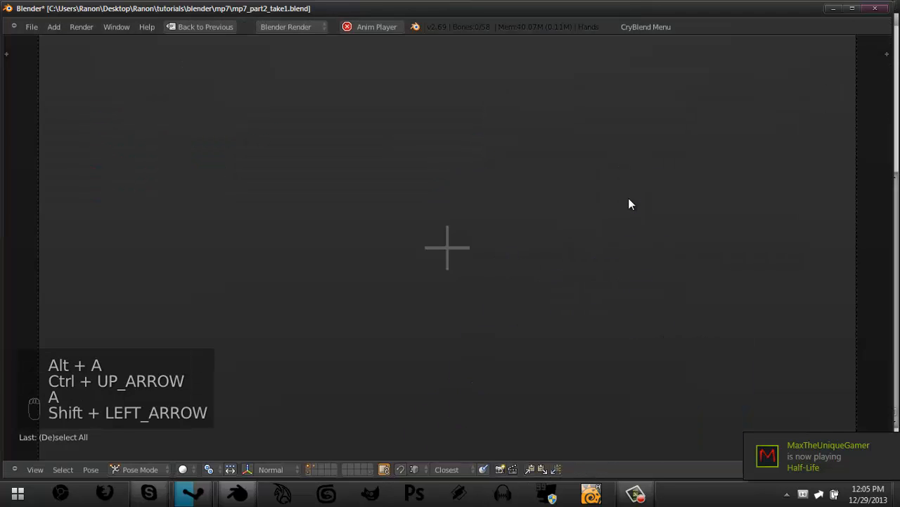
key("Home")
key("shift+Left")
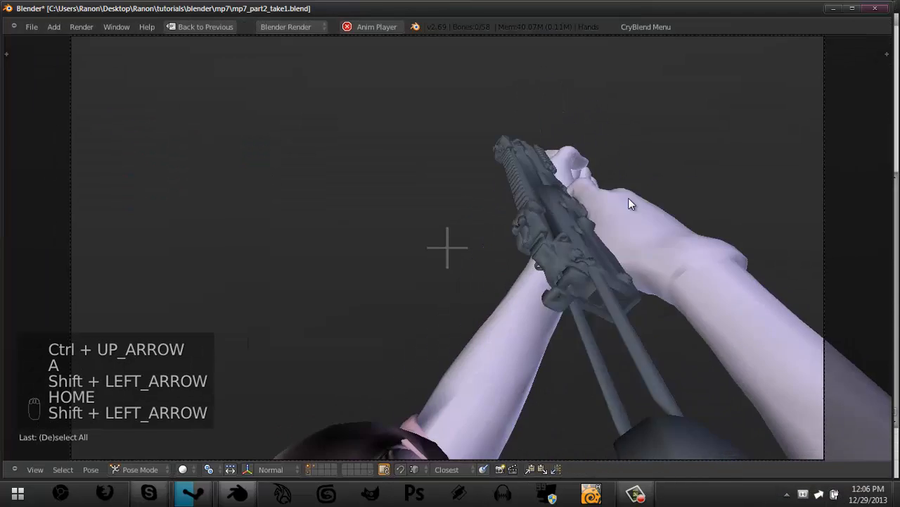
key("shift+Left")
key("alt+a")
Step through the draw animation frame by frame in the maximized camera view to examine the weapon and hand motion.
key("Right")
key("Right")
key("Right")
key("Right")
key("Right")
key("Right")
key("Right")
key("Right")
key("Right")
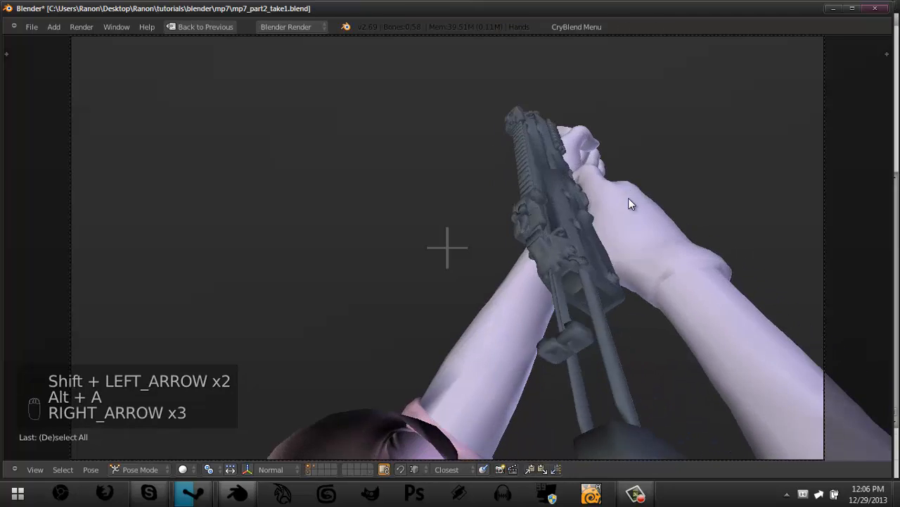
key("Right")
key("Right")
key("Right")
key("Right")
key("Right")
key("Right")
key("Right")
key("Right")
key("Right")
key("Right")
key("Right")
key("Right")
key("Right")
key("Right")
key("Right")
key("Right")
key("Right")
key("Right")
key("Right")
key("Right")
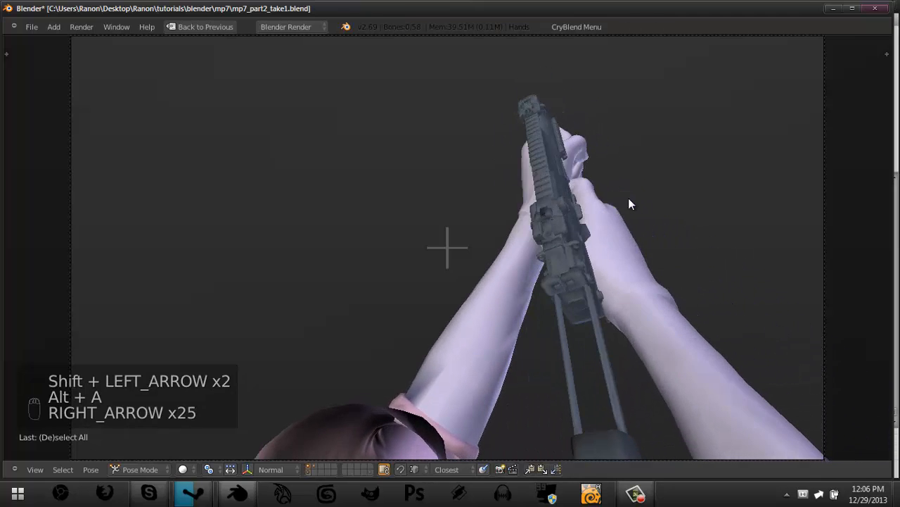
key("Right")
key("Right")
key("Right")
key("Right")
key("Right")
key("Right")
key("Right")
key("Right")
key("Right")
key("Right")
key("Right")
key("Right")
key("Right")
key("Right")
key("Right")
key("Right")
key("Right")
key("Right")
key("Right")
key("Right")
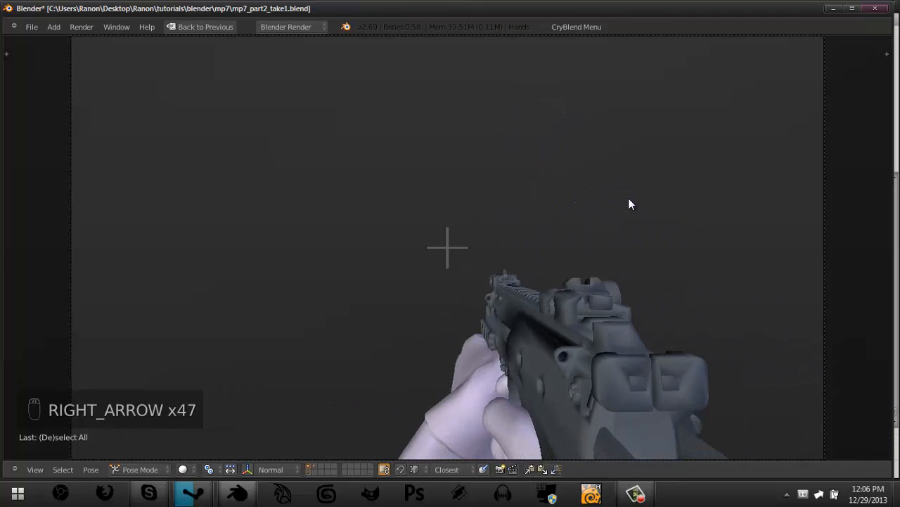
key("Right")
key("Right")
Replay the draw animation from the first frame at full speed in the maximized camera view.
key("shift+Left")
key("alt+a")
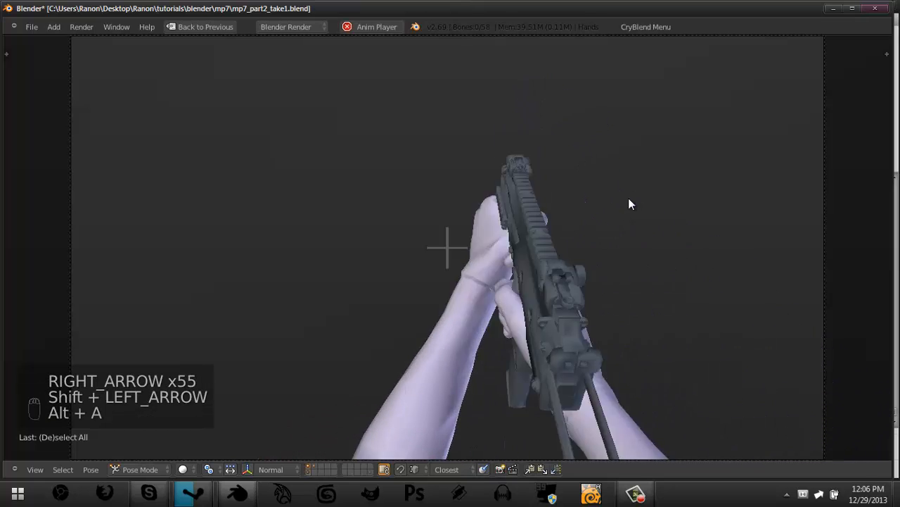
key("shift+Left")
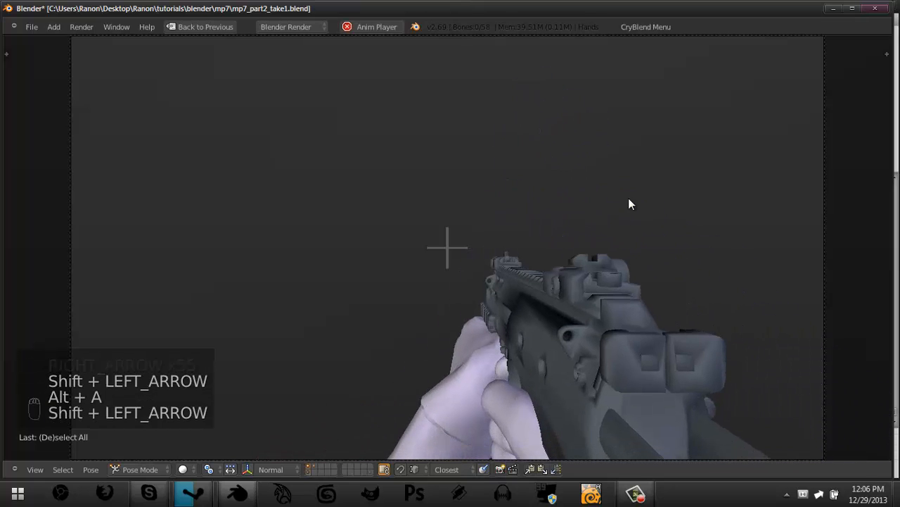
key("alt+a")
Restore the editor layout, show the camera view in the main 3D viewport and play the animation there from the start.
key("ctrl+Up")
key("shift+Left")
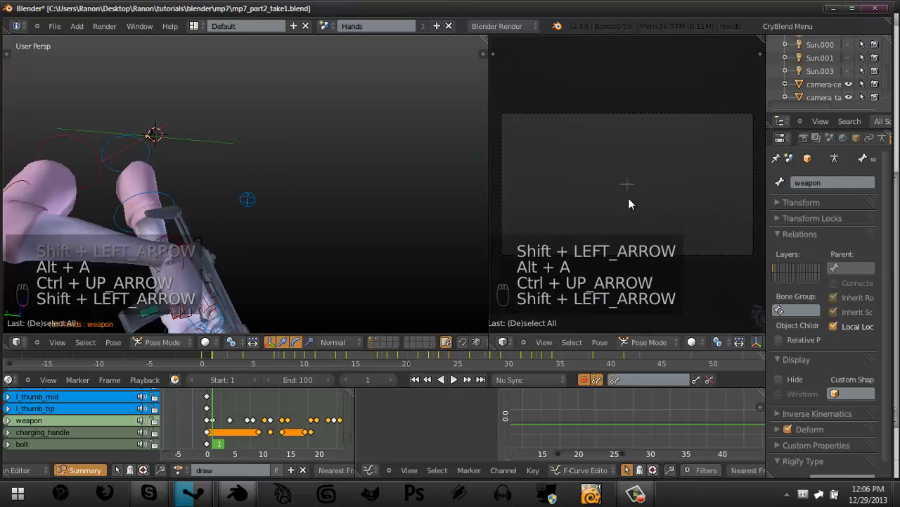
key("KP_0")
key("Home")
key("shift+Left")
key("alt+a")
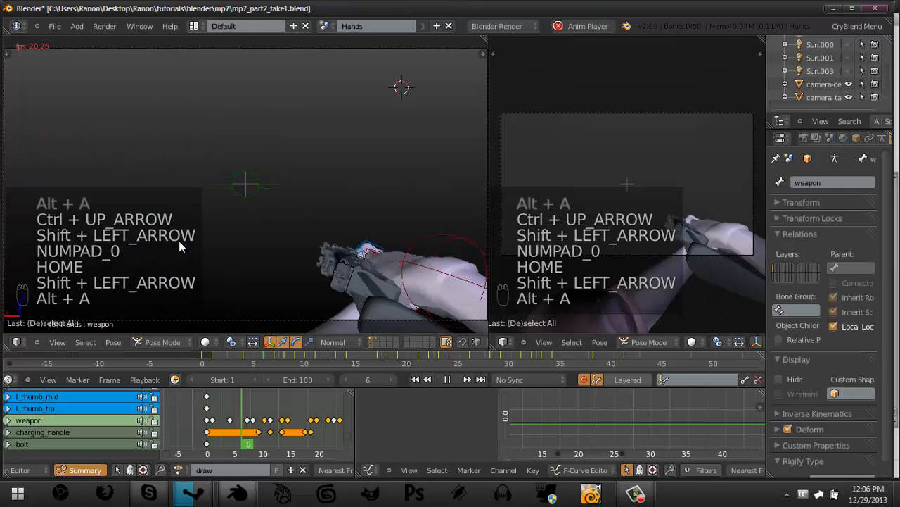
key("alt+a")
key("shift+Left")
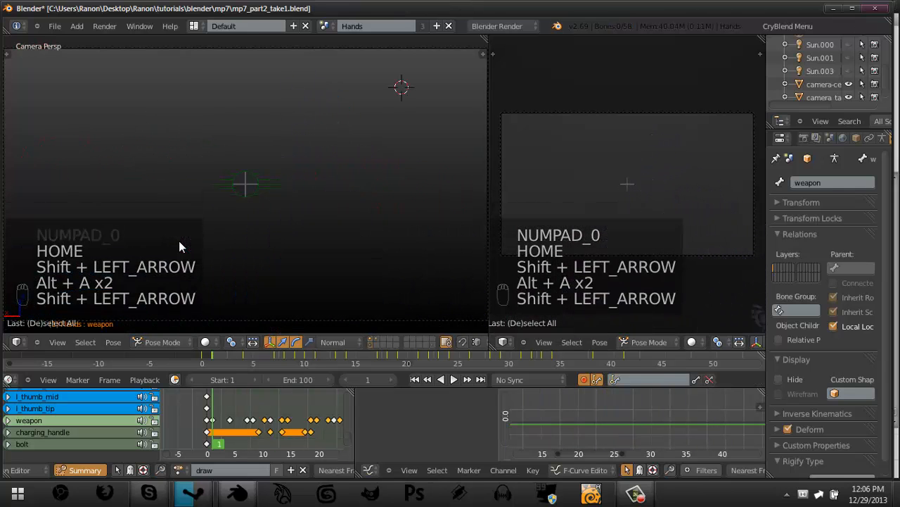
Exit Steam and open the options of the running Skype program.
right_click(187, 498)
left_click(183, 405)
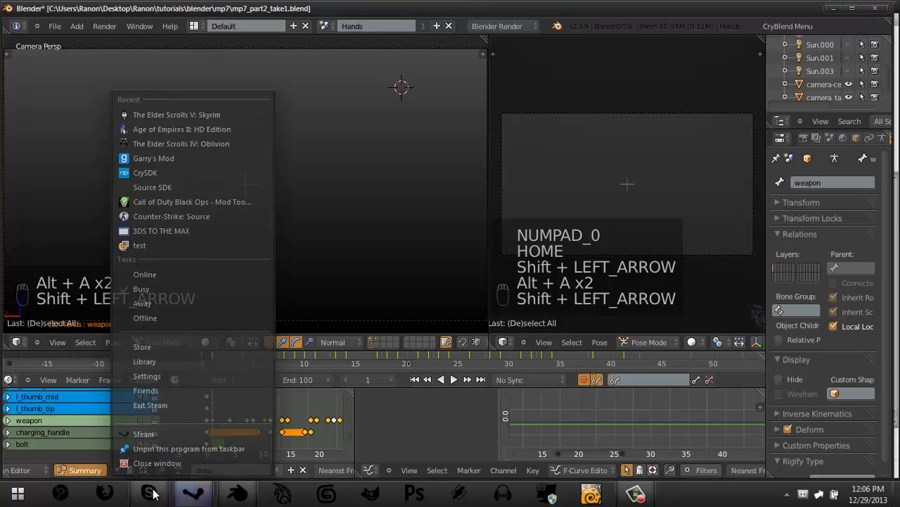
right_click(150, 490)
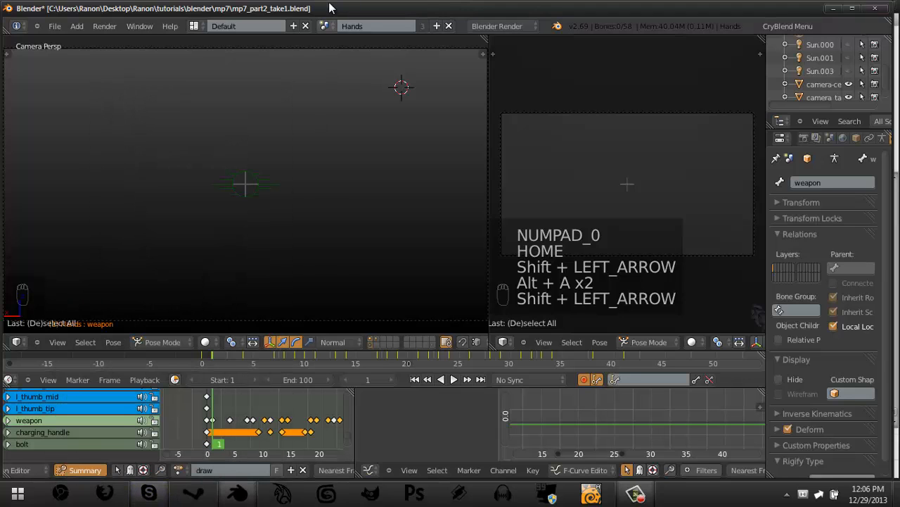
Switch back to Blender, maximize the camera view and replay the draw animation repeatedly from the first frame to judge its motion.
key("shift+Left")
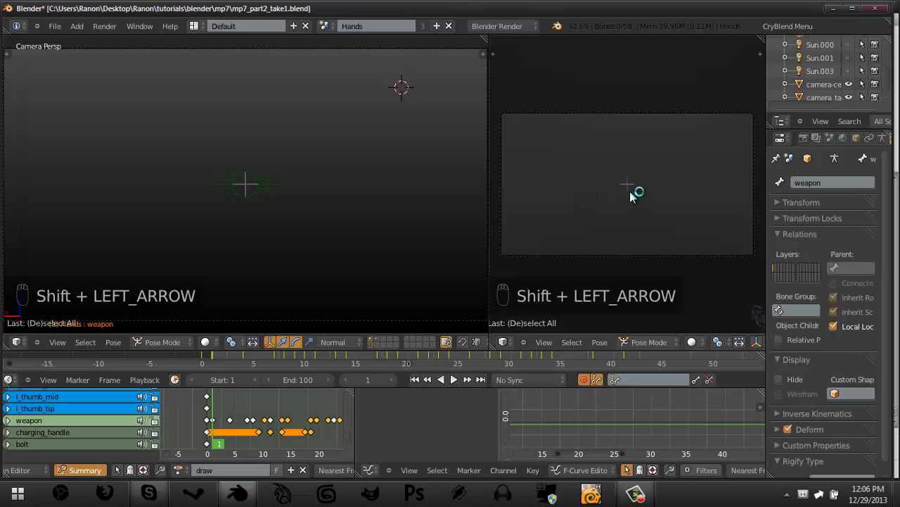
key("ctrl+Up")
key("shift+Left")
key("alt+a")
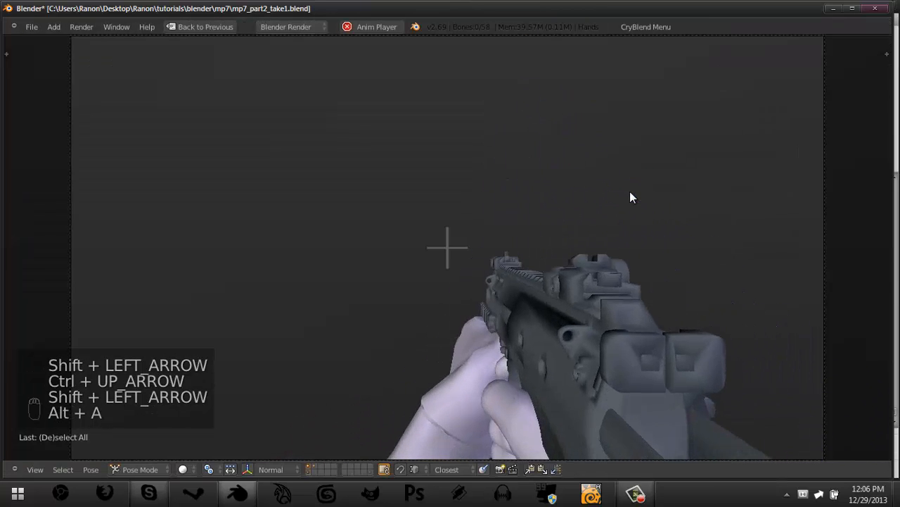
key("shift+Left")
key("shift+Left")
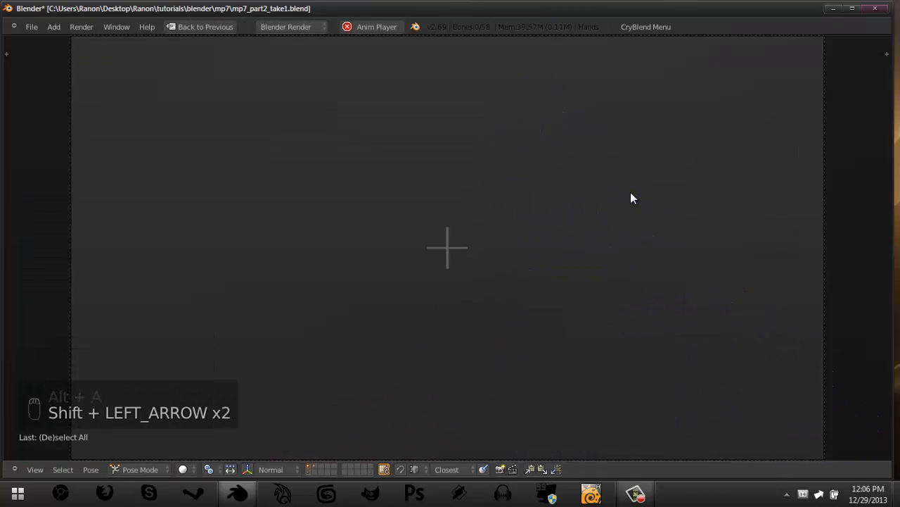
key("alt+a")
key("shift+Left")
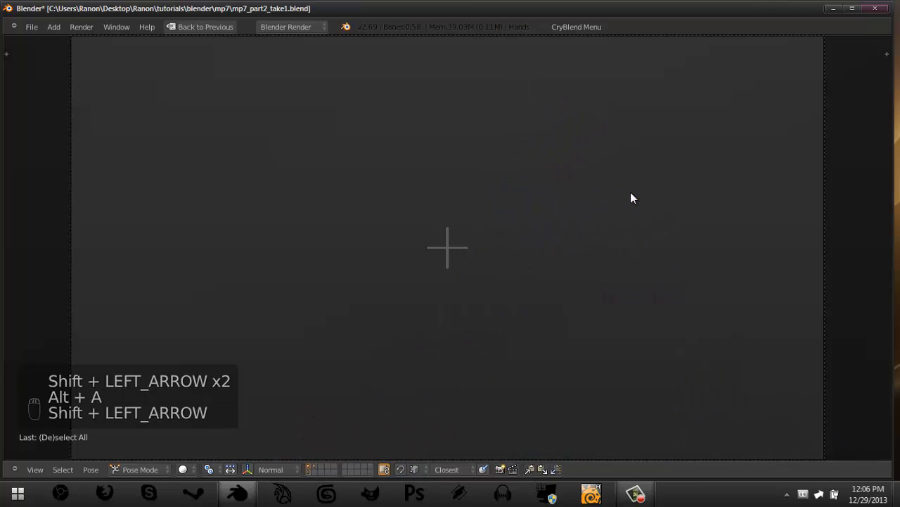
key("alt+a")
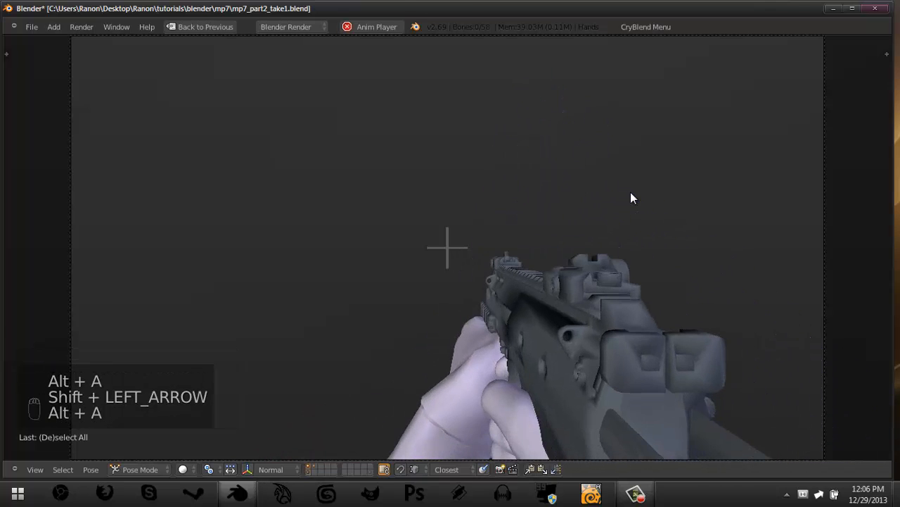
key("alt+a")
Restore the editor layout and select the weapon bone in a side perspective view of the arms.
key("ctrl+Up")
right_click(293, 250)
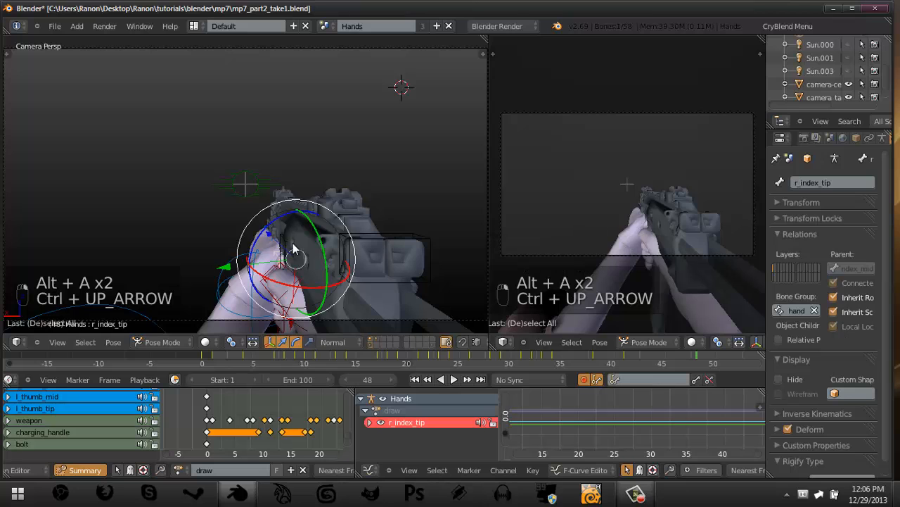
middle_click_drag(268, 217, 246, 228)
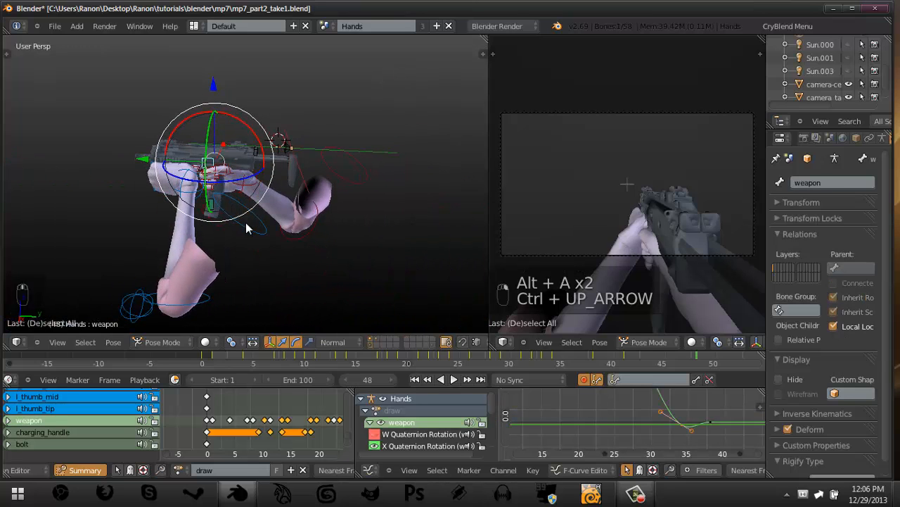
Reselect the weapon bone in a closer view and show its X Location curve in the graph editor.
right_click(345, 150)
mouse_move(217, 412)
left_mouse_down()
mouse_move(260, 405)
mouse_move(226, 410)
left_mouse_up()
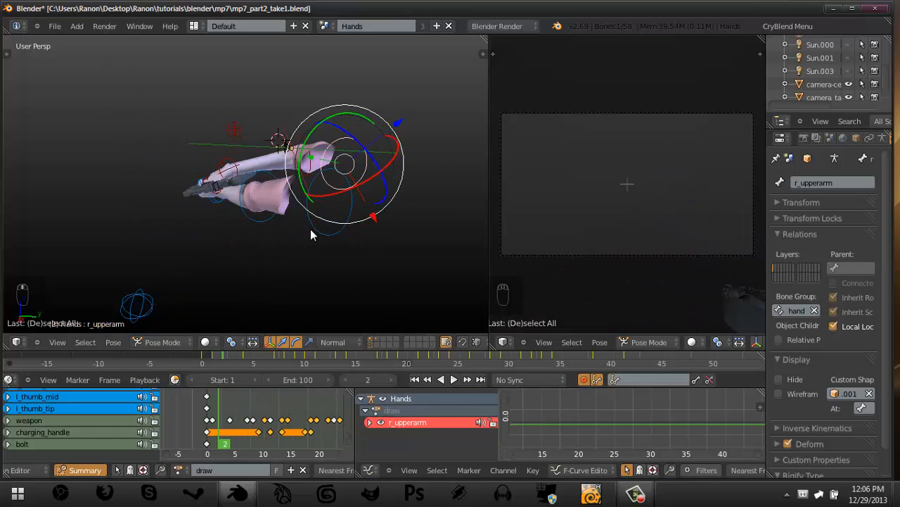
scroll(310, 229, "up", 5)
key("a")
right_click(169, 182)
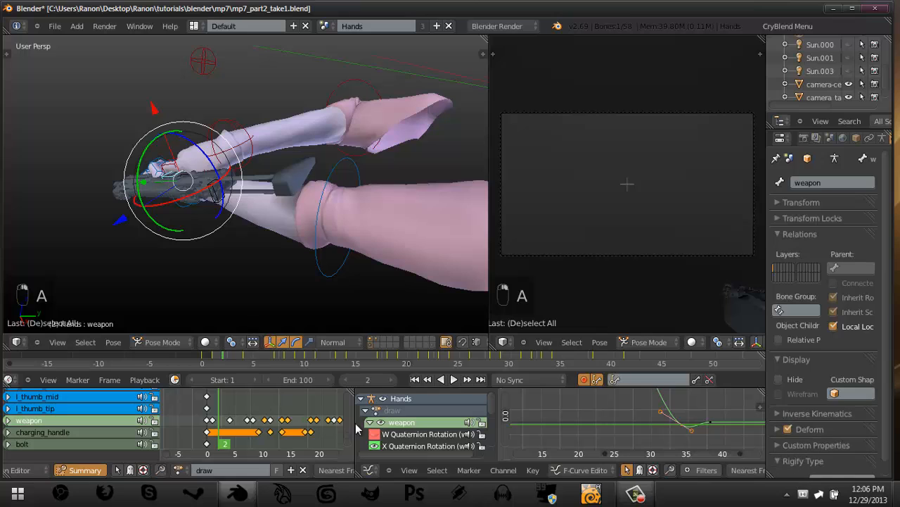
scroll(380, 428, "down", 4)
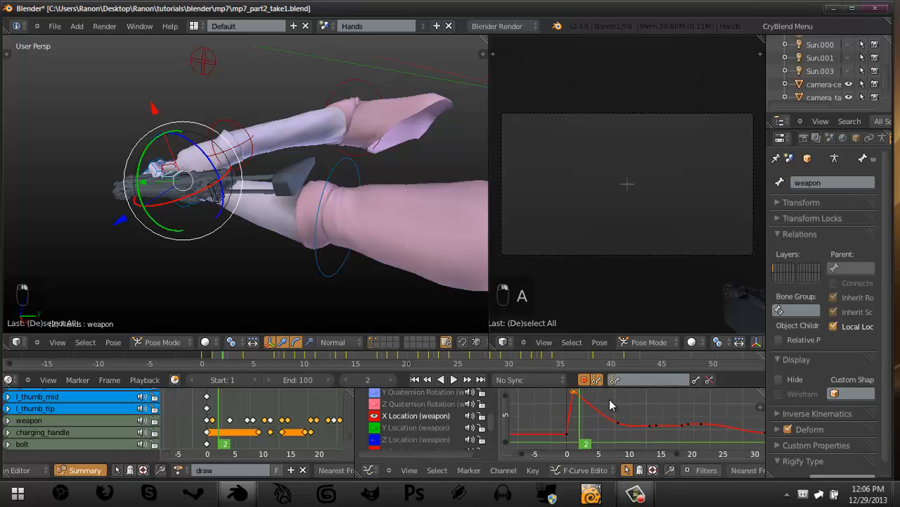
Scale the handles of the X Location keyframe at the curve's early peak near frame 1.
key("r")
key("s")
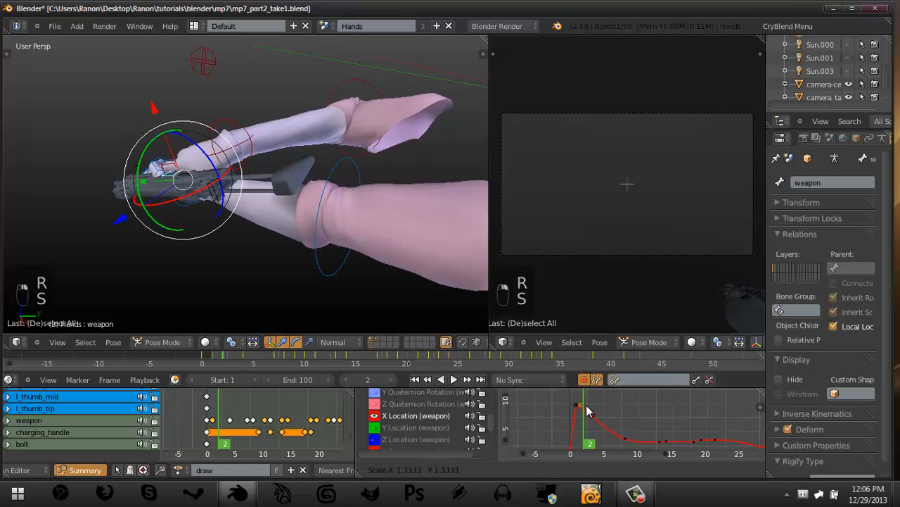
left_click(589, 407)
Move and rotate the handles of the weapon's X Location keyframe near frame 8 to smooth the descent from the peak.
left_click_drag(590, 404, 642, 410)
middle_click_drag(675, 411, 659, 401)
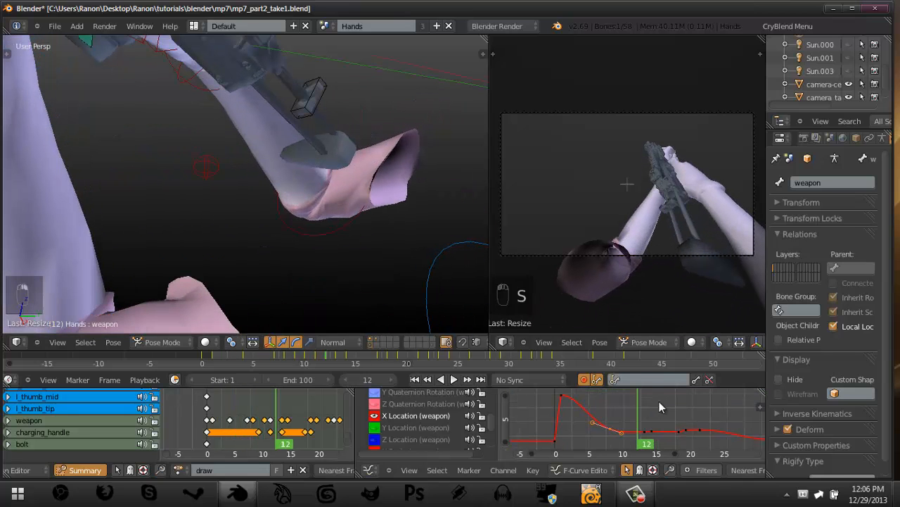
key("g")
left_click(672, 396)
key("r")
left_click(653, 413)
mouse_move(653, 412)
left_mouse_down()
mouse_move(587, 422)
mouse_move(658, 416)
mouse_move(650, 422)
left_mouse_up()
key("g")
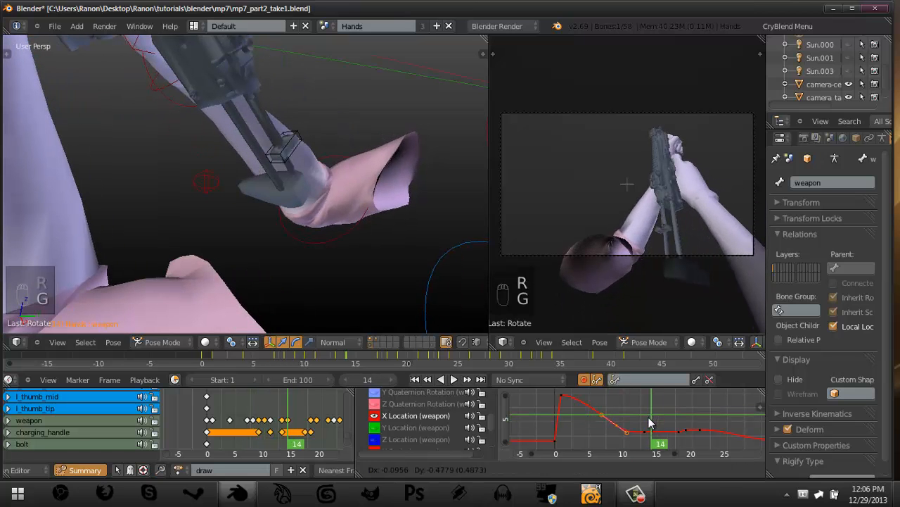
left_click(649, 401)
key("g")
left_click(649, 405)
key("r")
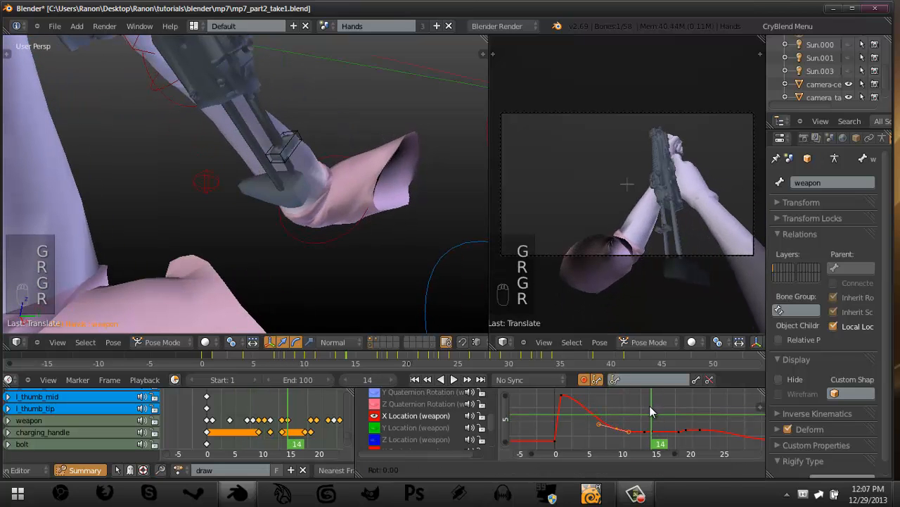
left_click(650, 406)
Box-select the X Location keyframes between about frames 8 and 22 and lower them together along the value axis.
left_click_drag(590, 420, 646, 393)
middle_click_drag(623, 394, 598, 391)
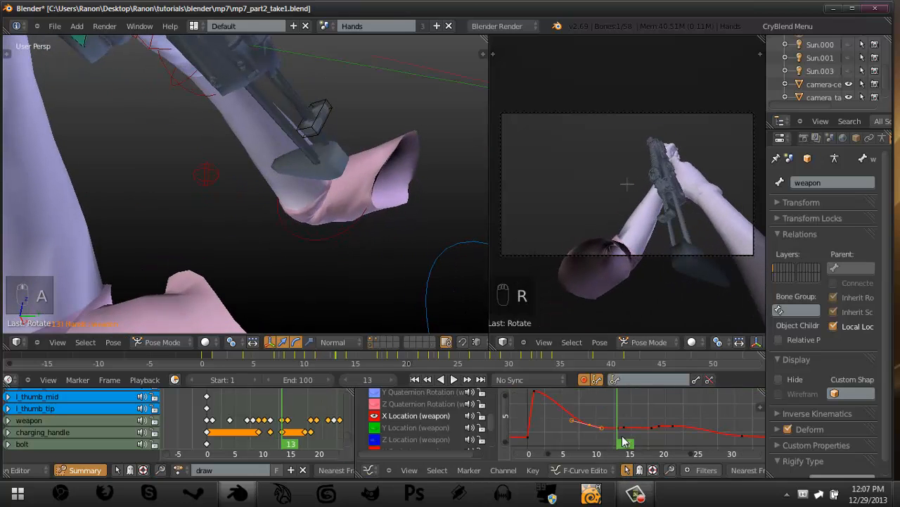
key("a")
left_click_drag(625, 429, 659, 435)
middle_click_drag(668, 426, 640, 412, "ctrl")
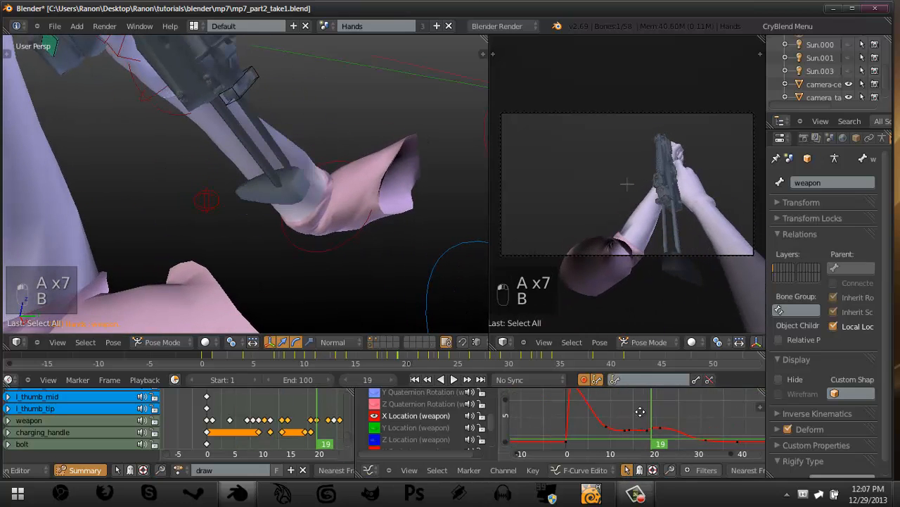
key("b")
left_click_drag(650, 422, 681, 433)
key("b")
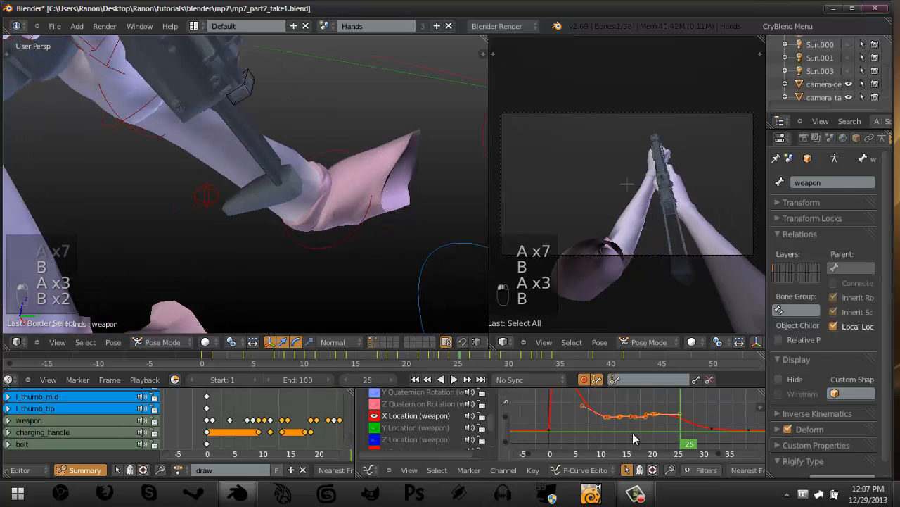
key("g")
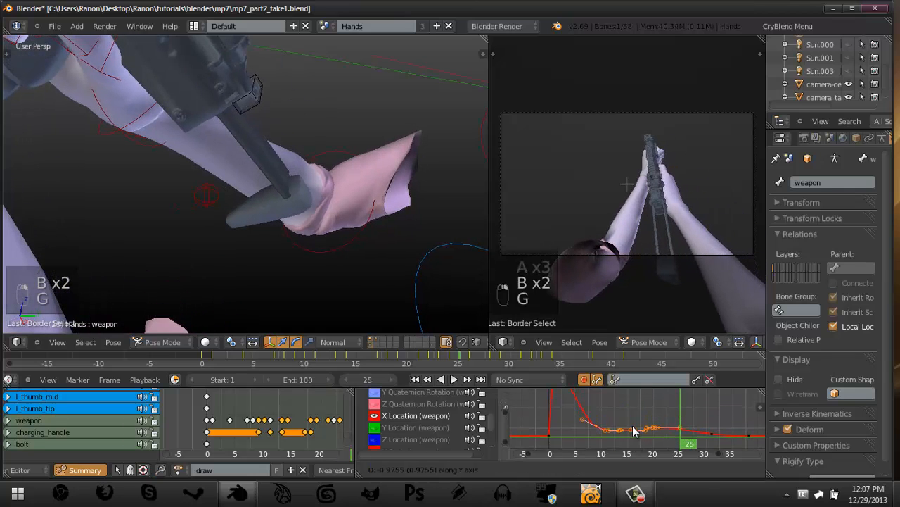
left_click(633, 425)
left_click(600, 420)
left_click_drag(600, 420, 754, 412)
Replay the draw animation from the first frame and step through it frame by frame to check the motion.
key("alt+a")
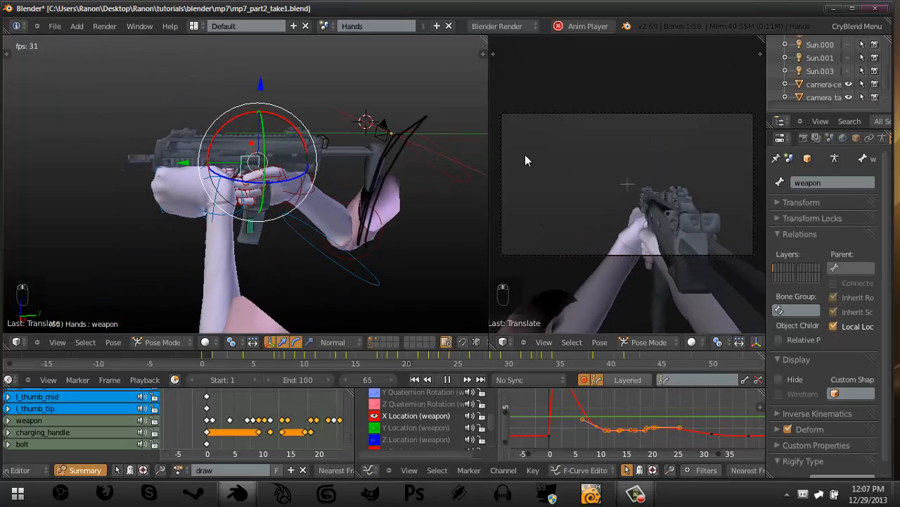
key("shift+Left")
key("shift+Left")
key("alt+a")
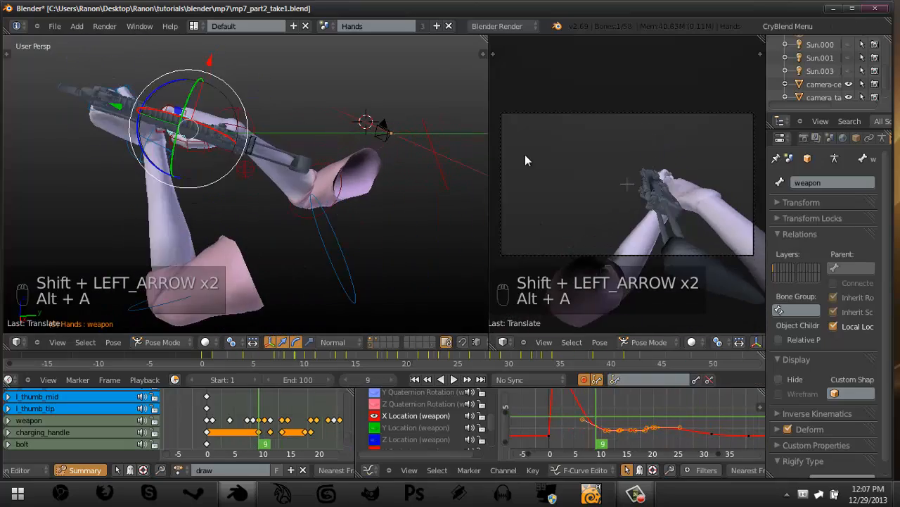
key("Right")
key("Right")
key("Right")
key("Right")
key("Right")
key("Right")
key("Right")
key("Right")
key("Right")
key("Right")
key("Right")
key("Right")
key("Right")
key("Right")
key("Right")
key("Right")
key("Right")
key("Right")
key("Right")
key("Right")
key("Right")
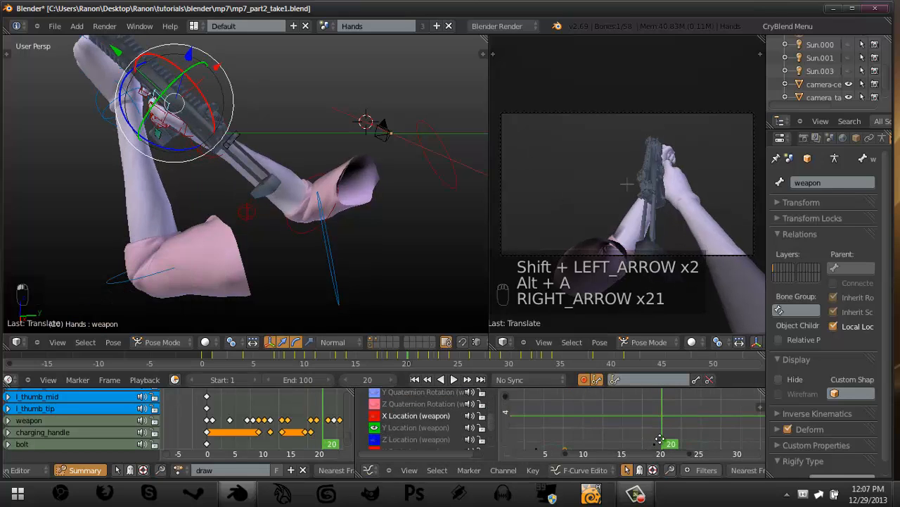
Delete the weapon's Y Location keyframe near frame 23 and reshape the handles of the keyframe near frame 20.
left_click(660, 414)
key("g")
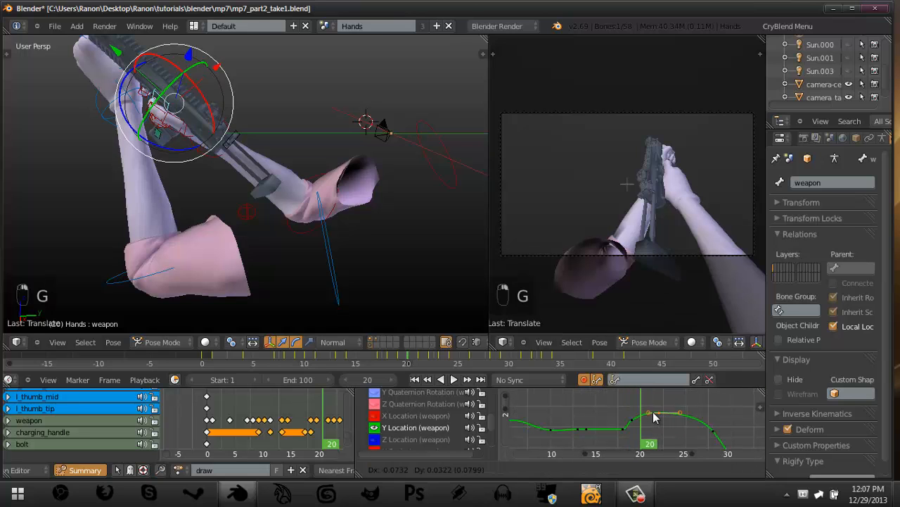
left_click_drag(621, 419, 641, 412)
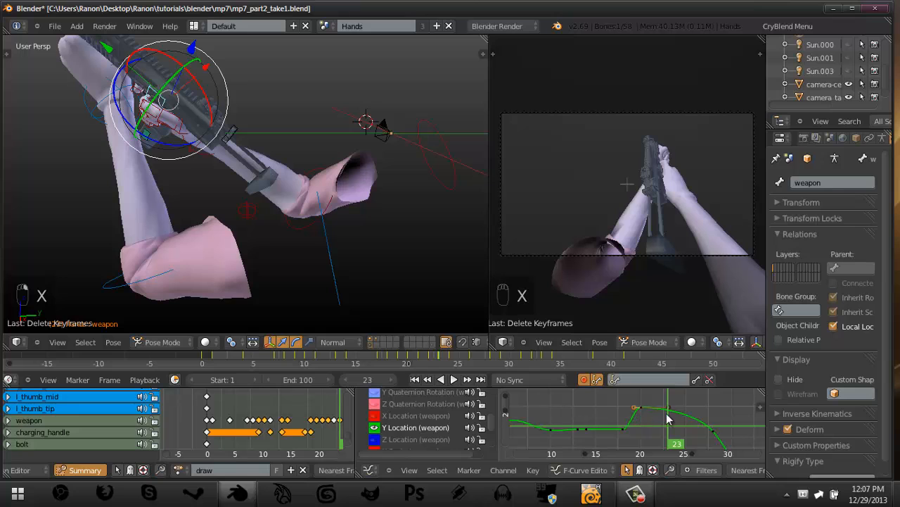
key("g")
left_click(660, 397)
middle_click_drag(695, 404, 686, 398, "ctrl")
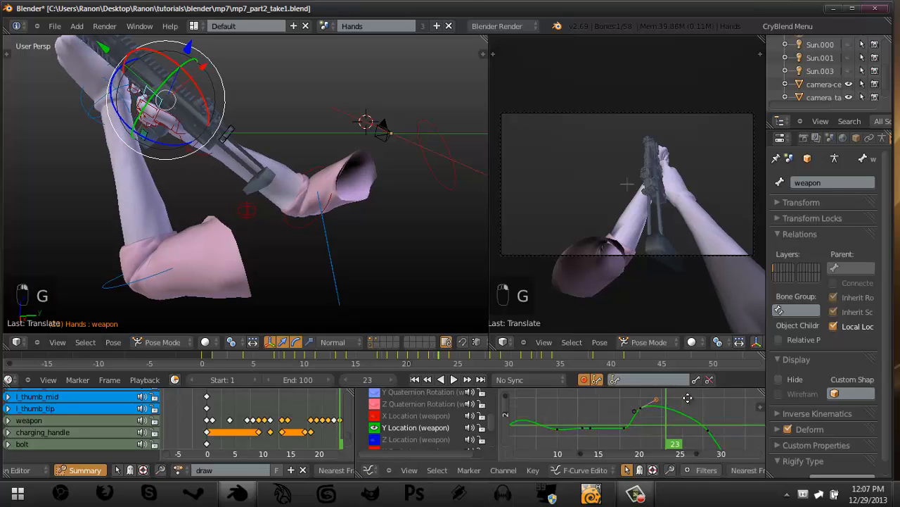
Adjust the handles of the weapon's Y Location keyframes near frames 14 and 18 to smooth the flat section.
middle_click_drag(607, 420, 650, 413)
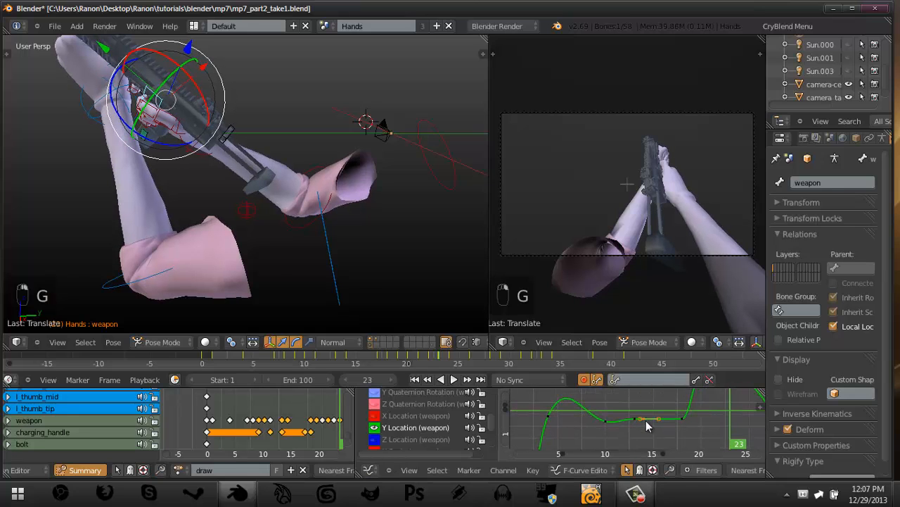
left_click(648, 447)
left_click_drag(646, 443, 683, 432)
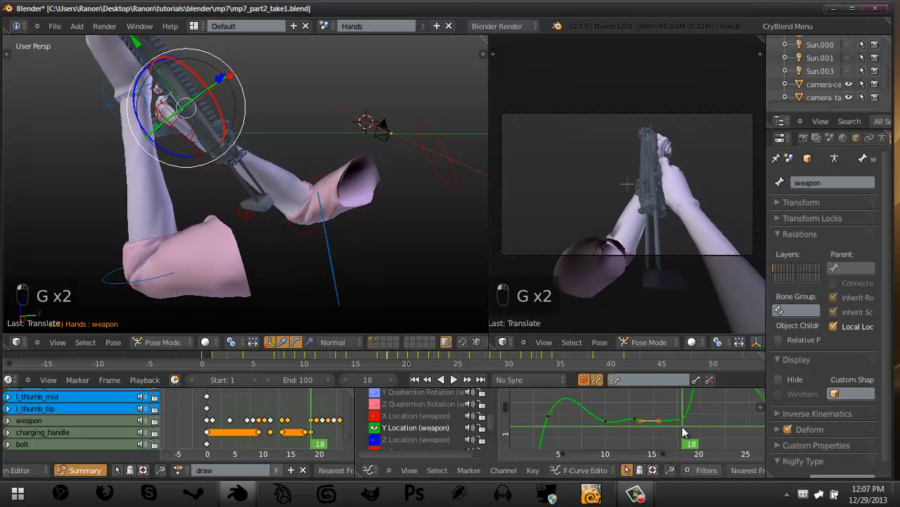
key("g")
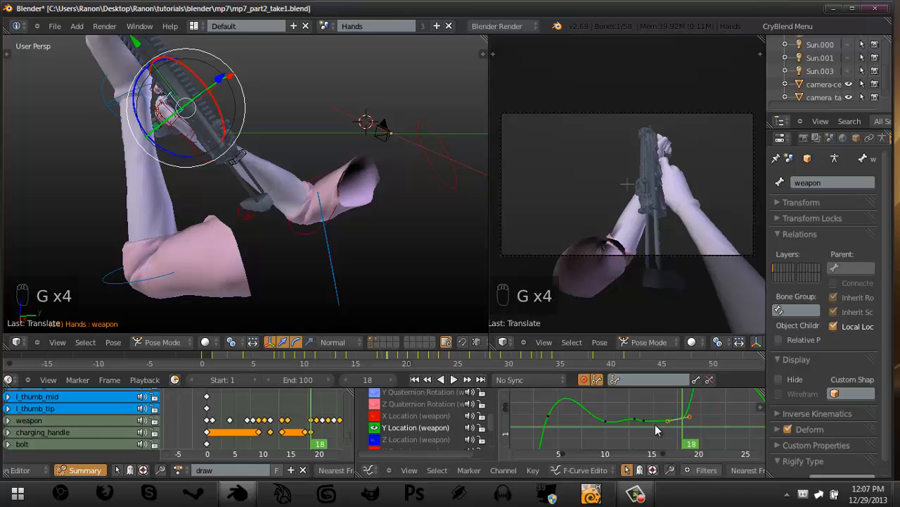
left_click_drag(661, 431, 758, 426)
Maximize the camera view, replay the draw animation from the first frame and step through to frame 17.
key("alt+a")
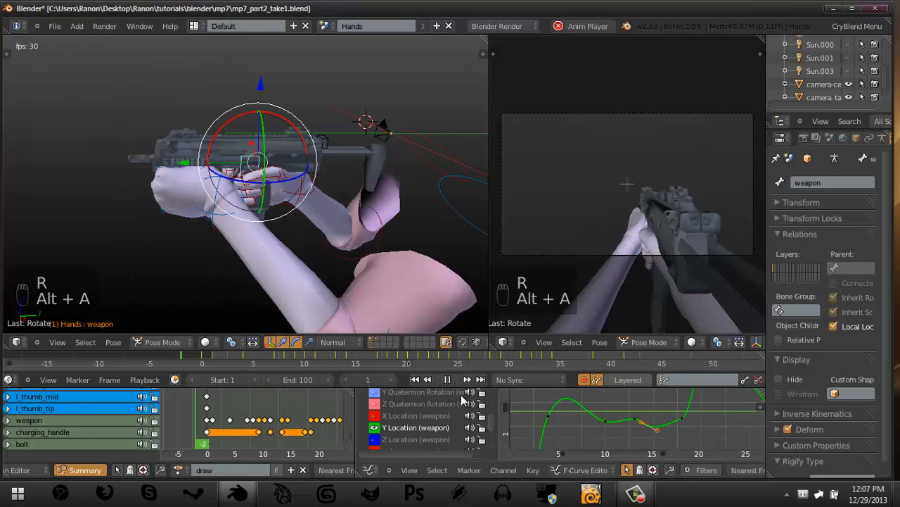
key("ctrl+Up")
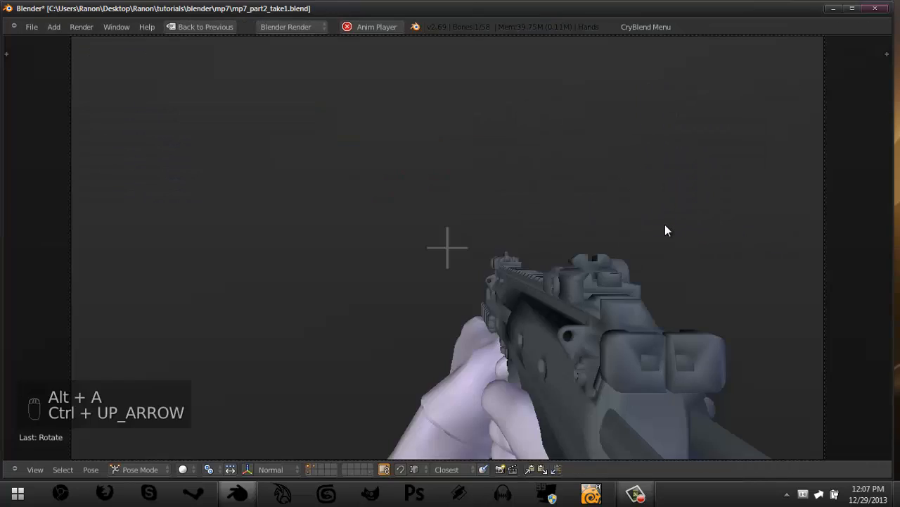
key("a")
key("shift+Left")
key("shift+Left")
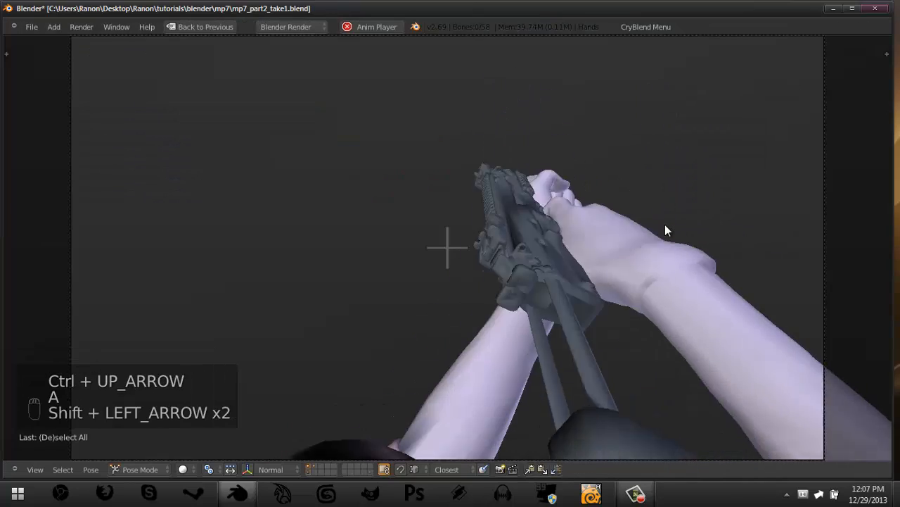
key("shift+Left")
key("alt+a")
key("Right")
key("Right")
key("Right")
key("Right")
key("Right")
key("Right")
key("Right")
key("Right")
key("Right")
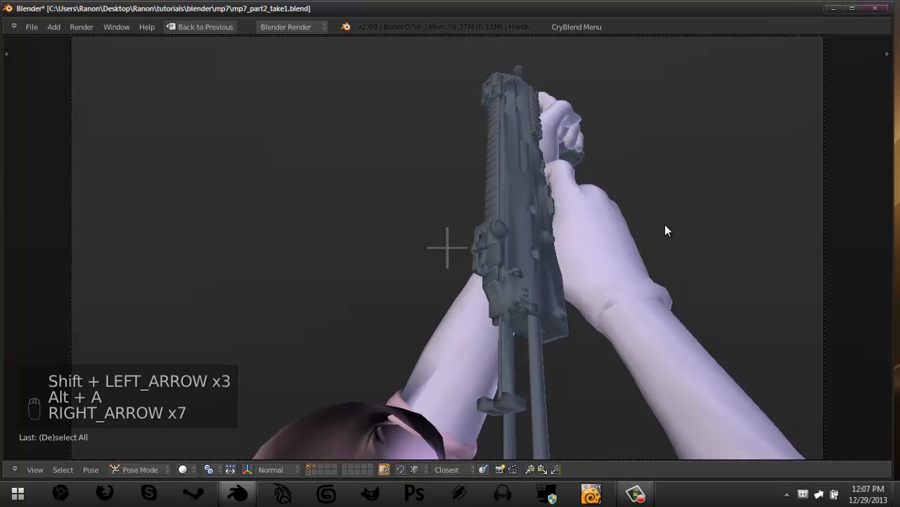
Restore the editor layout, select the weapon bone and examine its Y Quaternion Rotation curve around frame 18.
key("ctrl+Up")
middle_click_drag(293, 153, 322, 166)
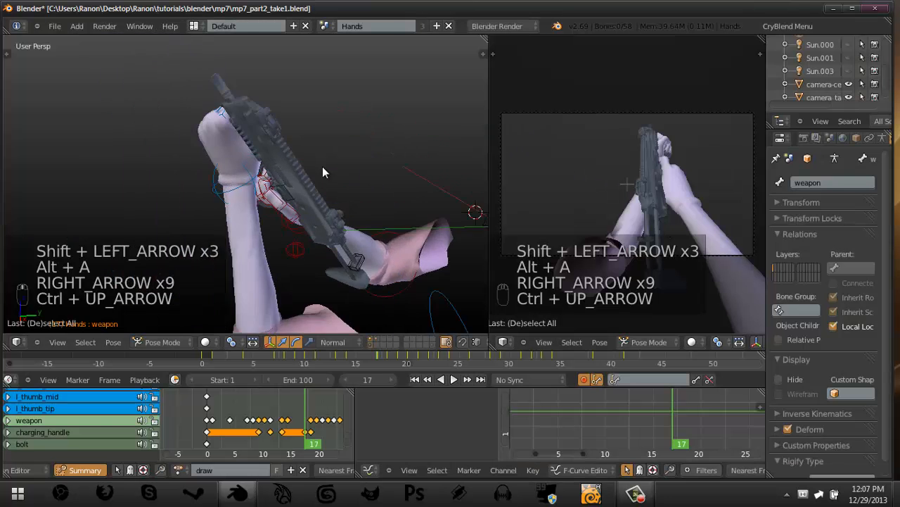
scroll(329, 149, "up", 6)
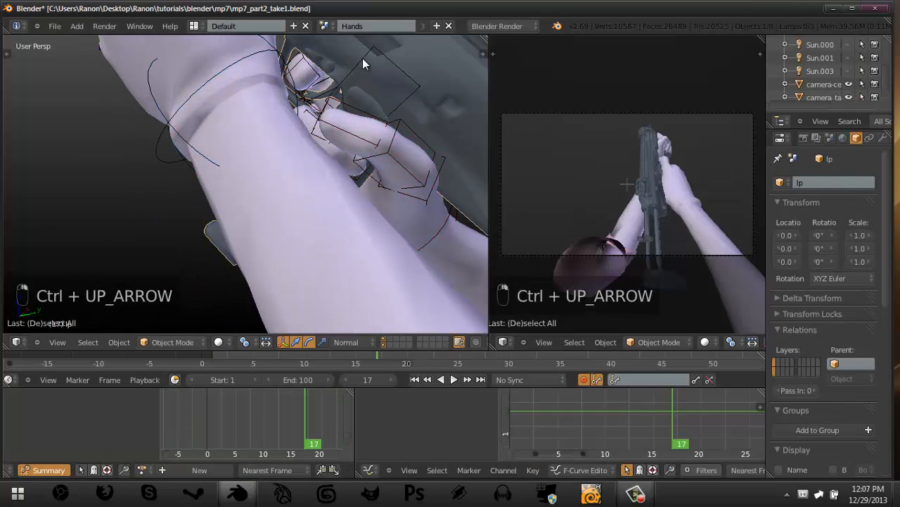
right_click(362, 57)
scroll(384, 427, "down", 4)
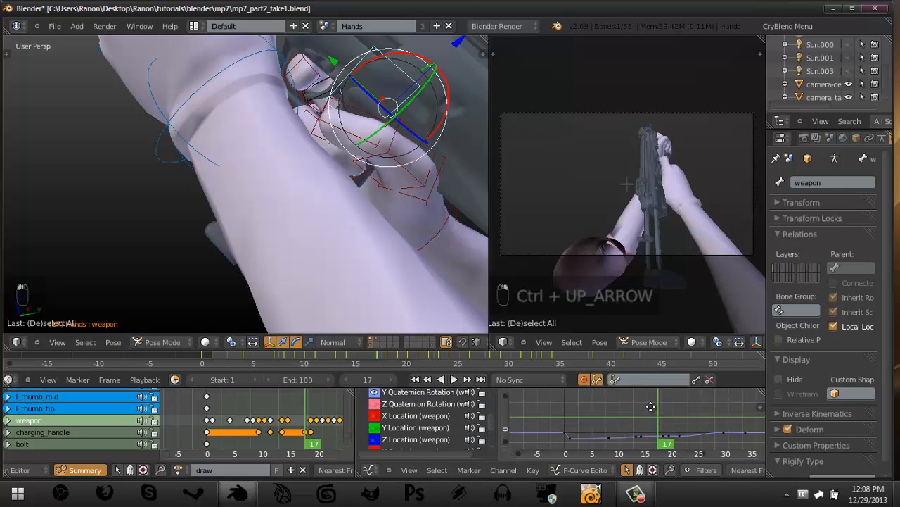
middle_click_drag(636, 422, 614, 417)
middle_click_drag(614, 417, 641, 458, "ctrl")
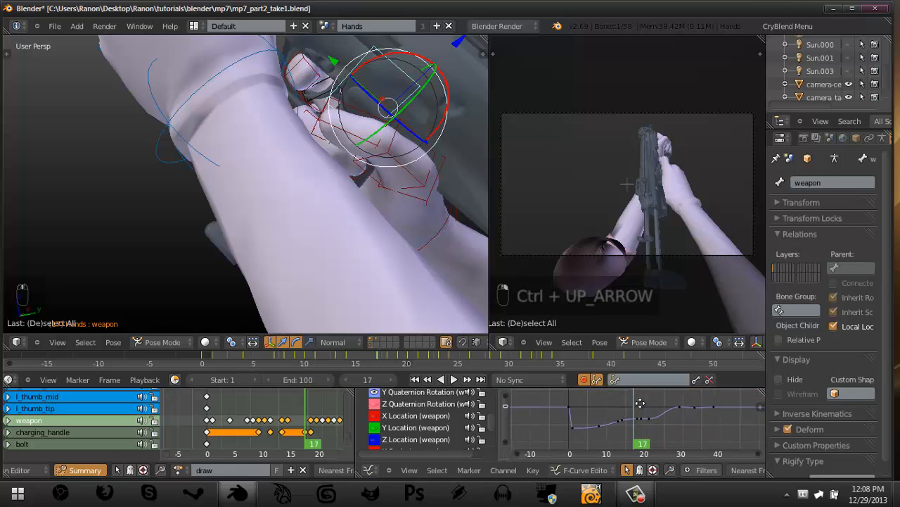
scroll(631, 438, "up", 4)
left_click_drag(612, 412, 637, 405)
Select the charging_handle bone at the rear of the gun and compare its pose at frames 17 and 18.
middle_click_drag(275, 116, 345, 182)
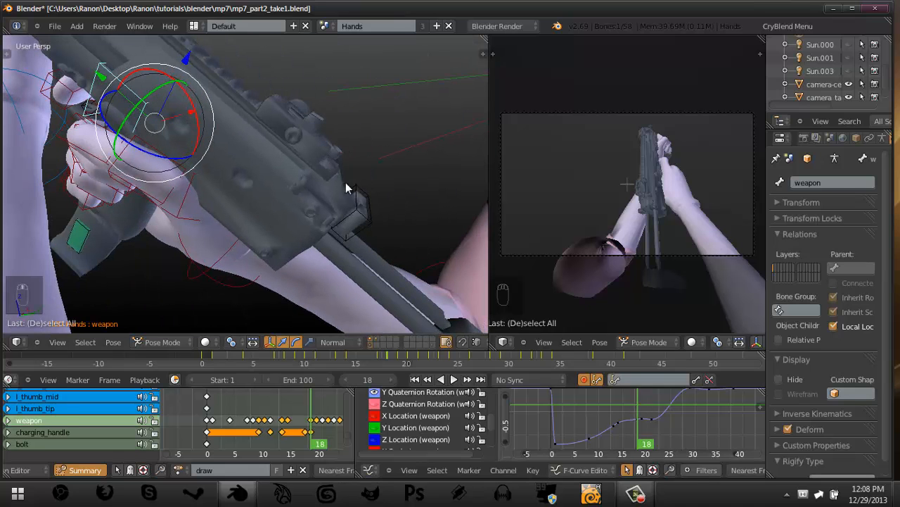
right_click(357, 203)
middle_click_drag(249, 417, 202, 408)
scroll(257, 424, "up", 4)
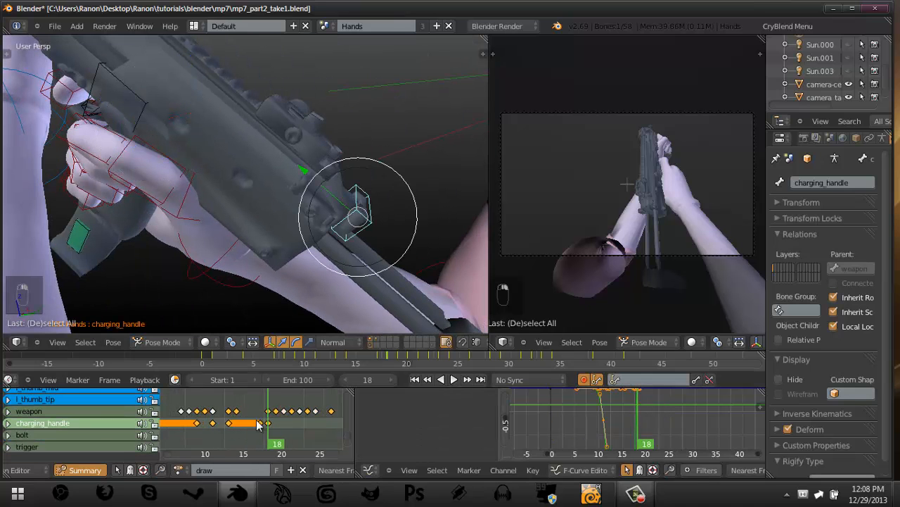
scroll(236, 419, "up", 2)
left_click(227, 423)
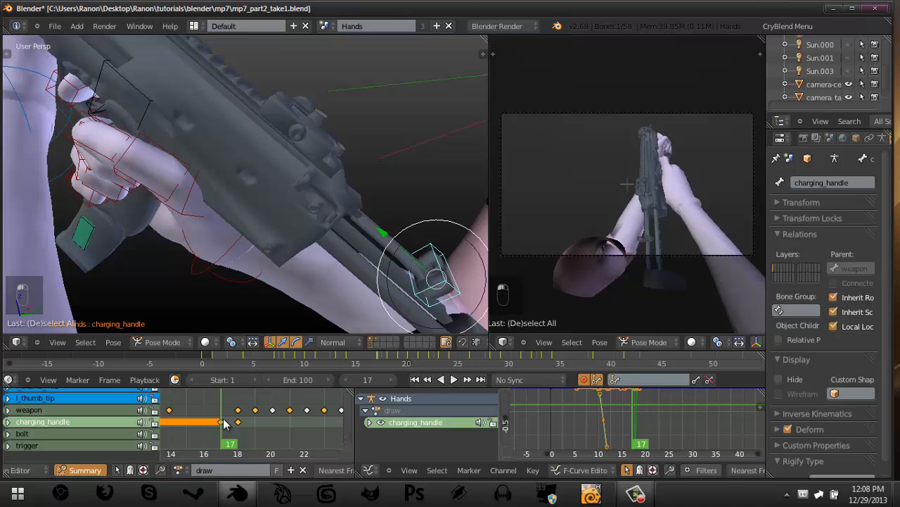
left_click_drag(224, 420, 257, 428)
Shift the last two charging_handle keyframes in the dope sheet to frames 18 and 20 to slow its return.
middle_click_drag(232, 424, 270, 426)
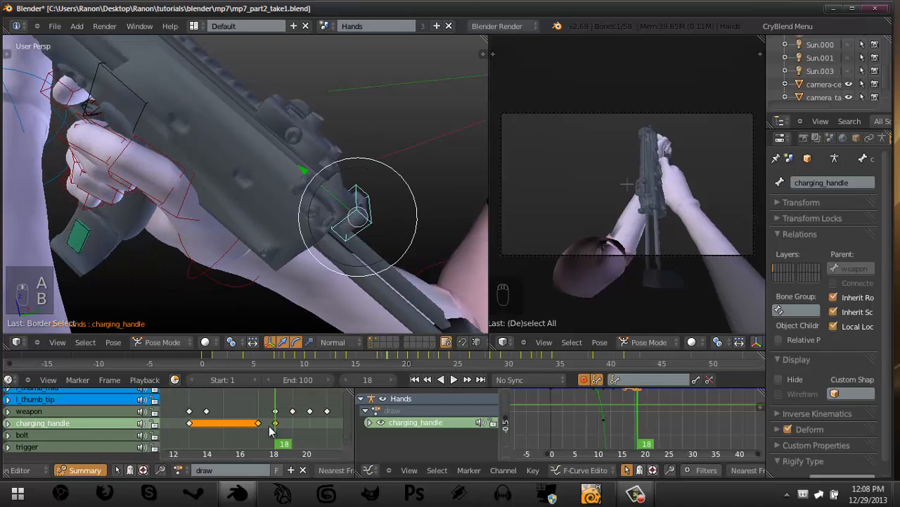
left_click(278, 432)
mouse_move(274, 429)
left_mouse_down()
mouse_move(263, 424)
mouse_move(316, 426)
mouse_move(258, 426)
mouse_move(346, 432)
mouse_move(284, 439)
mouse_move(287, 427)
mouse_move(298, 439)
mouse_move(278, 430)
left_mouse_up()
key("g")
left_click(292, 429)
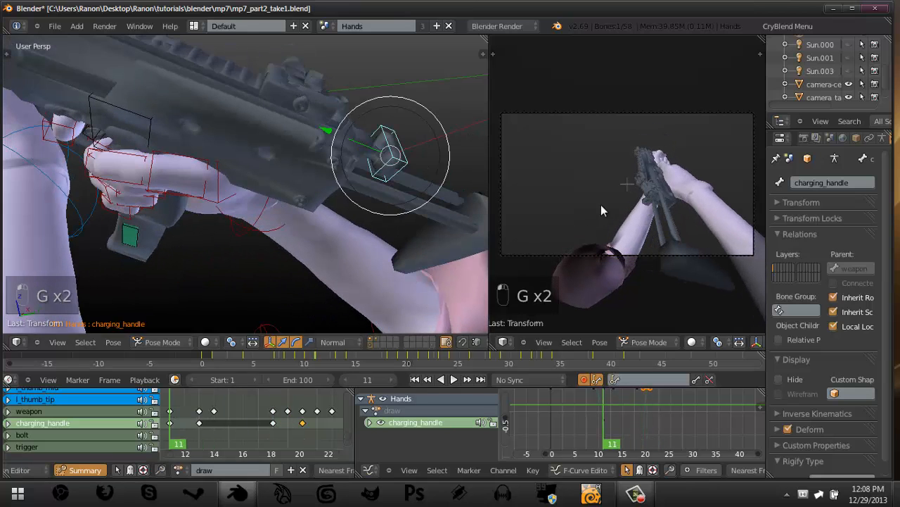
Maximize the camera view and play the draw animation from the first frame to check the charging handle timing.
key("ctrl+Down")
key("alt+a")
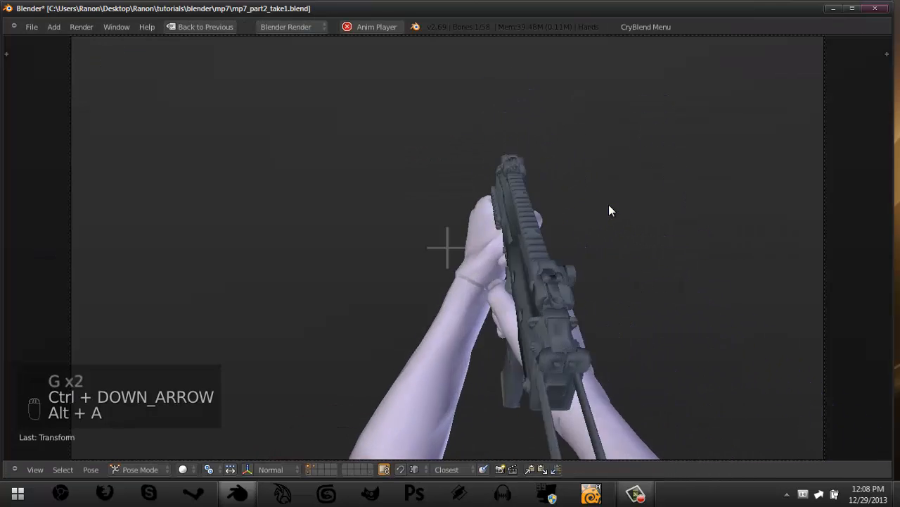
key("shift+Left")
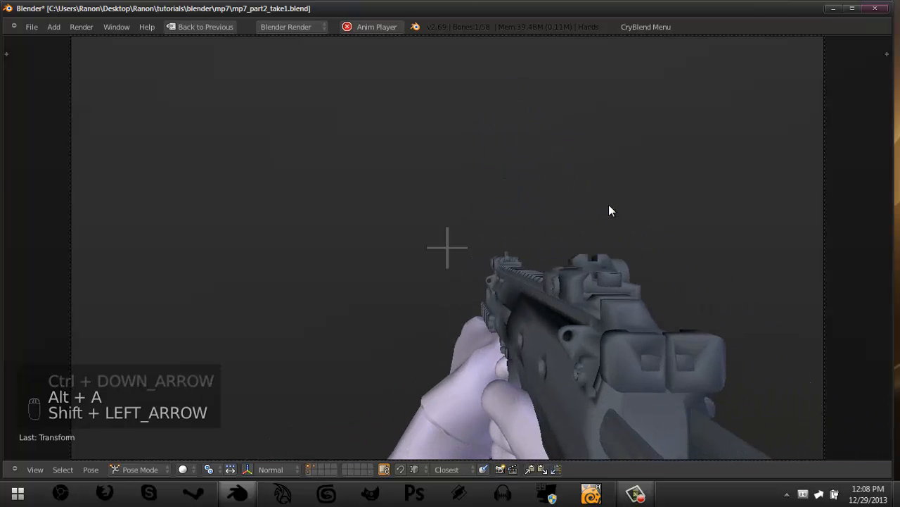
Replay the draw animation from the first frame in the maximized camera view, then restore the editor layout at frame 1.
key("shift+Left")
key("shift+Left")
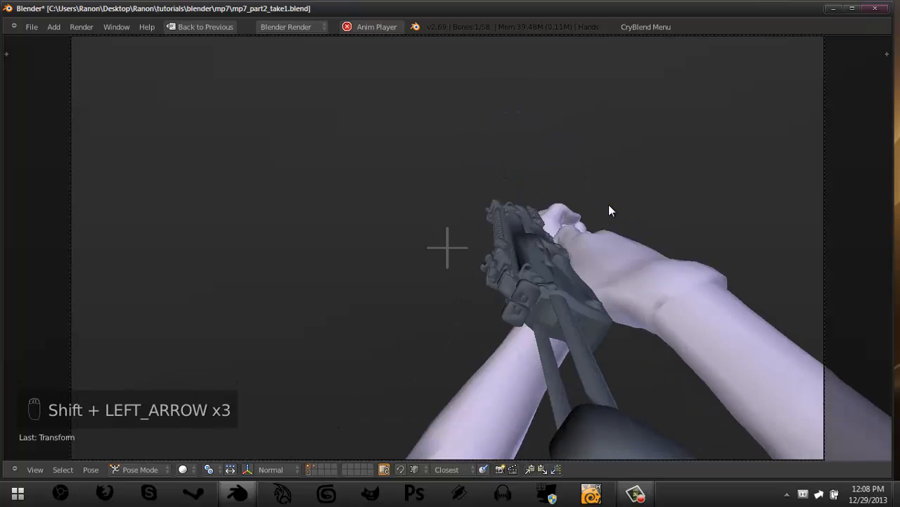
key("alt+a")
key("shift+Left")
key("ctrl+Up")
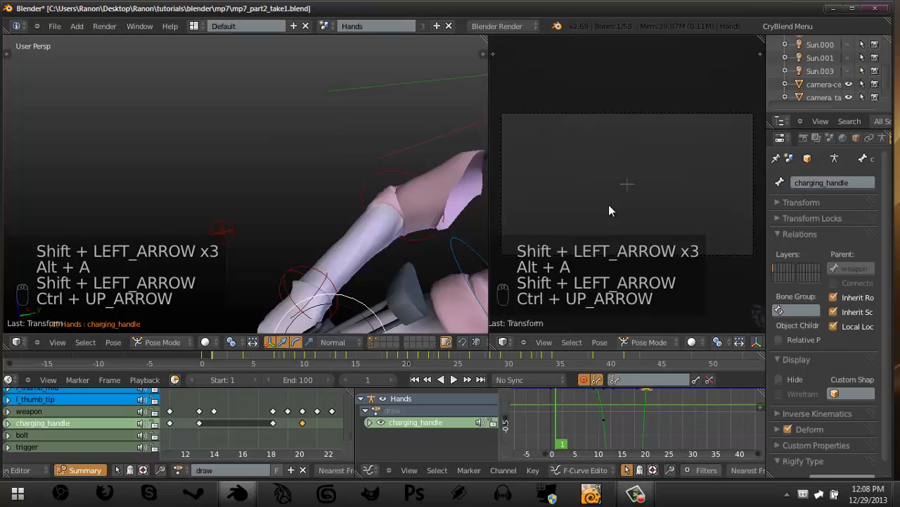
key("shift+Left")
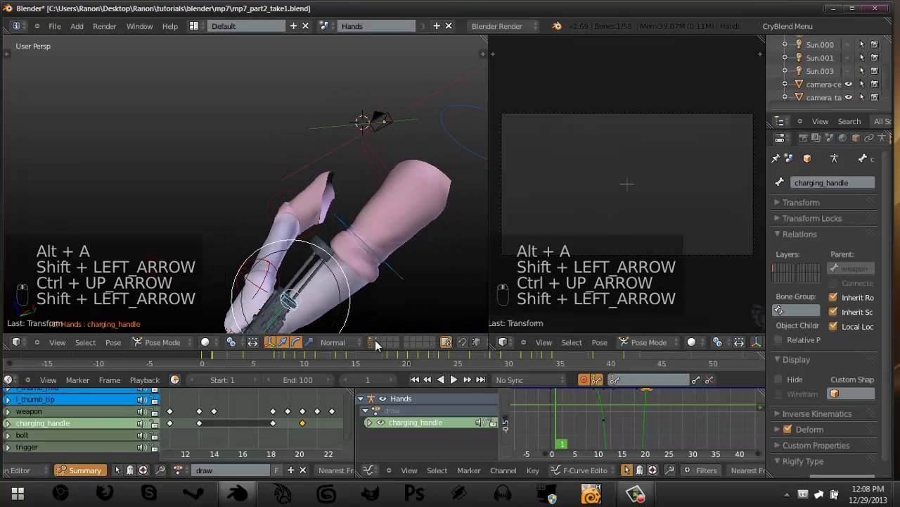
Save the blend file and select only the l_IK bone at the left hand.
key("Home")
key("ctrl+s")
left_click(255, 414)
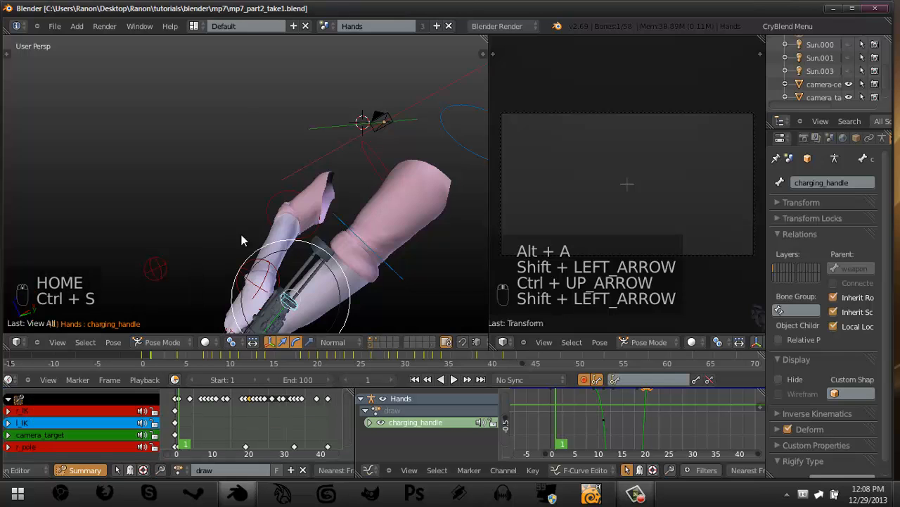
middle_click_drag(241, 235, 254, 290)
key("a")
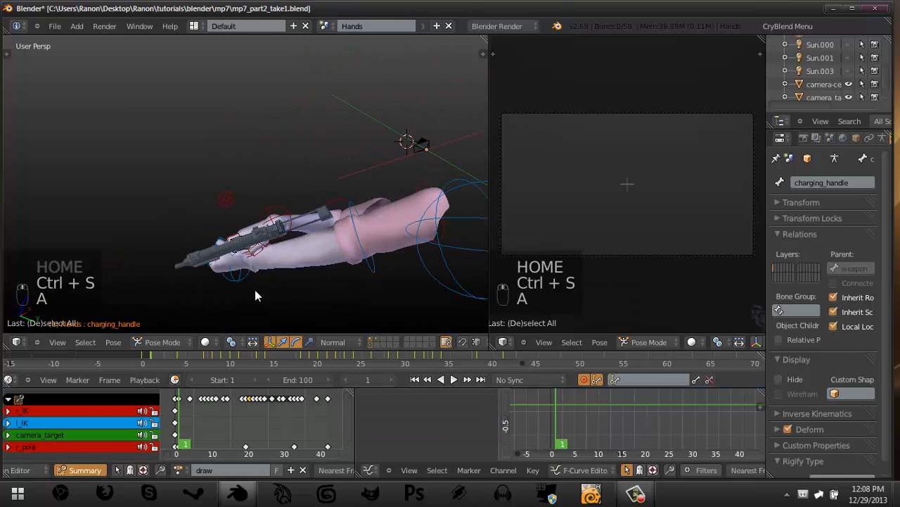
right_click(255, 281)
scroll(222, 429, "down", 1)
key("ctrl+s")
left_click(222, 428)
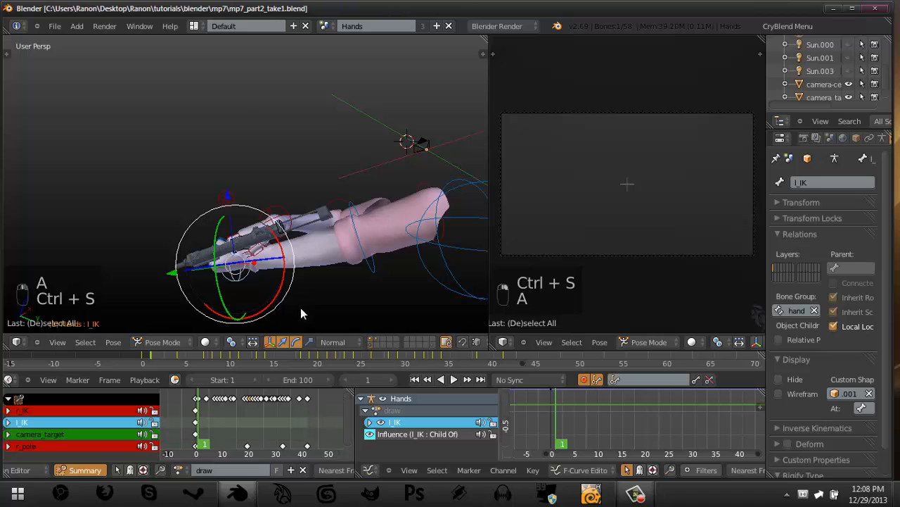
Replace the selection with the weapon bone on the gun and save the file again.
middle_click_drag(301, 308, 275, 195)
scroll(275, 196, "up", 4)
key("a")
right_click(246, 259)
right_click(255, 251)
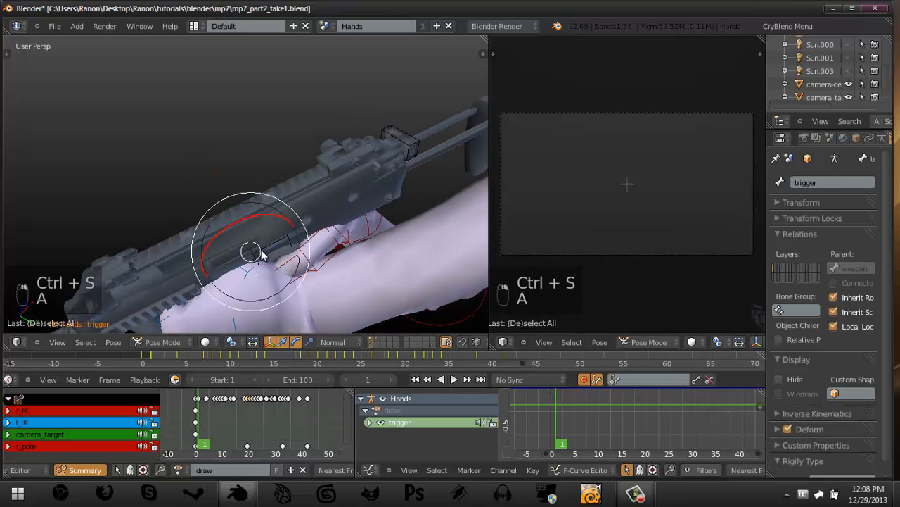
right_click(260, 250)
mouse_move(203, 404)
left_mouse_down()
mouse_move(294, 405)
mouse_move(206, 410)
mouse_move(296, 422)
mouse_move(200, 413)
left_mouse_up()
key("ctrl+s")
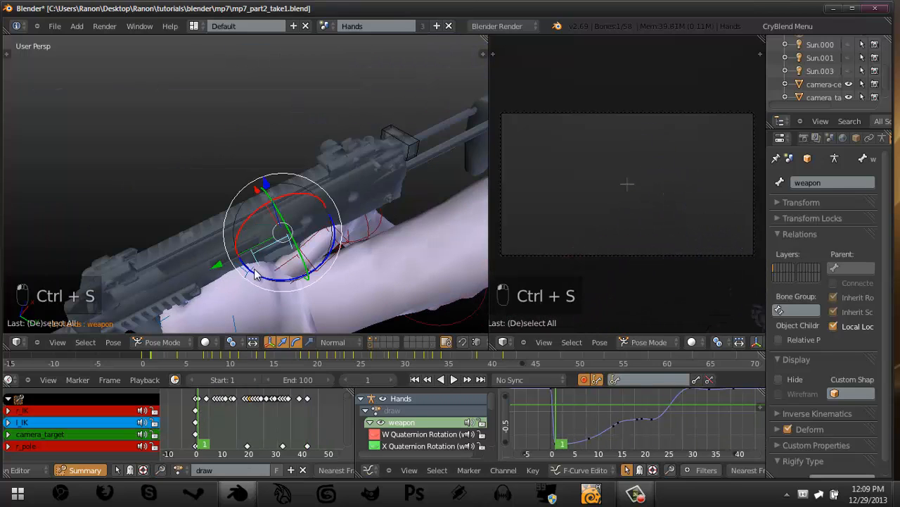
Select all bones and examine their keyframes near the first frame in the dope sheet.
middle_click_drag(255, 275, 282, 261)
scroll(253, 417, "up", 4)
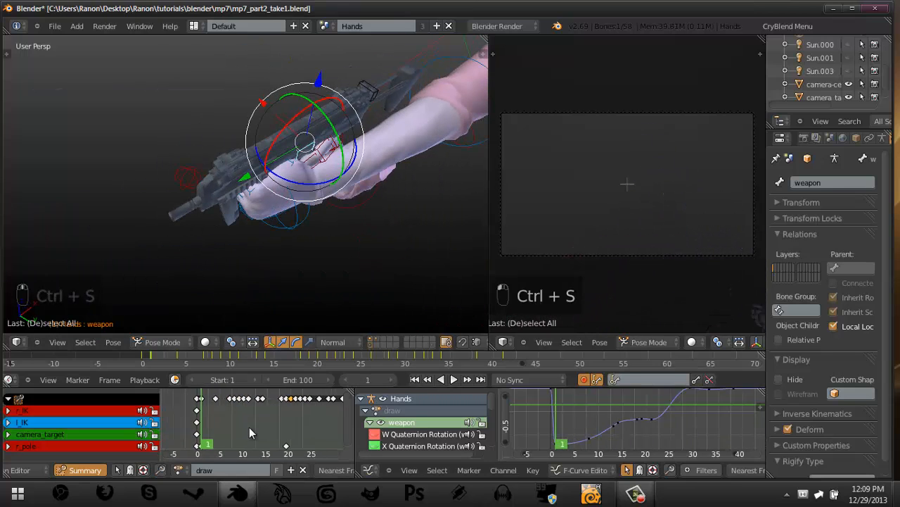
scroll(250, 427, "up", 3)
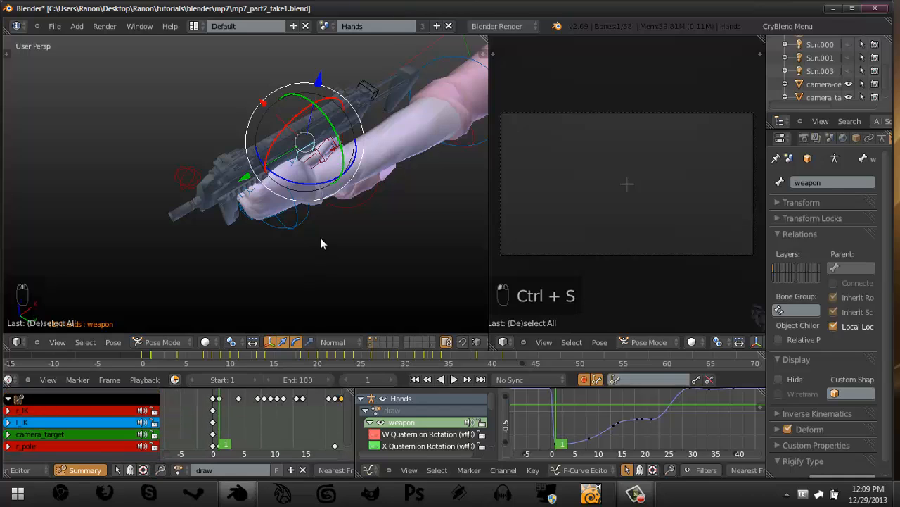
key("a")
key("a")
key("a")
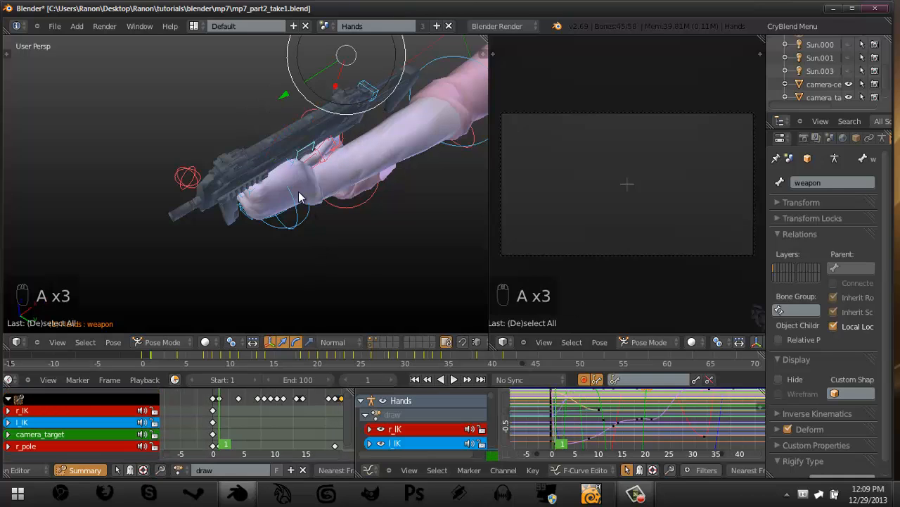
scroll(265, 412, "down", 6)
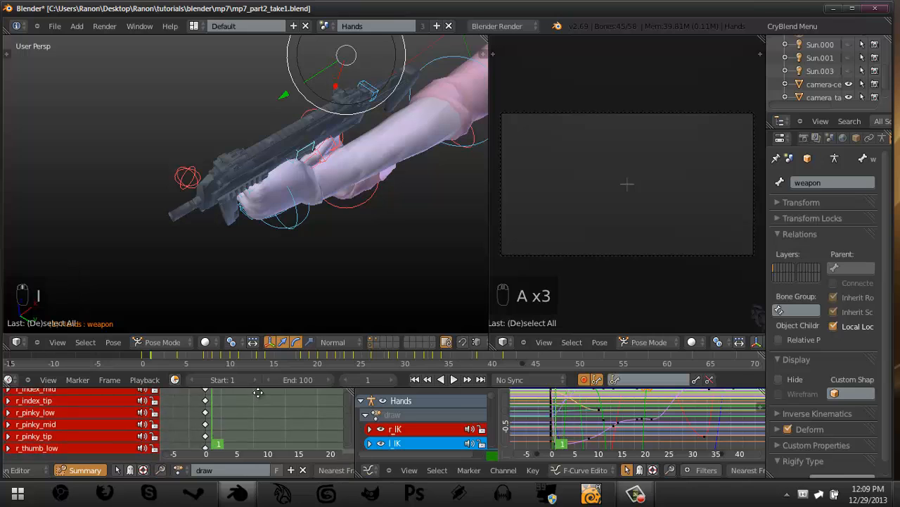
Compare frames 0 and 1, then insert a LocRotScale keyframe for all bones at frame 1.
left_click(214, 413)
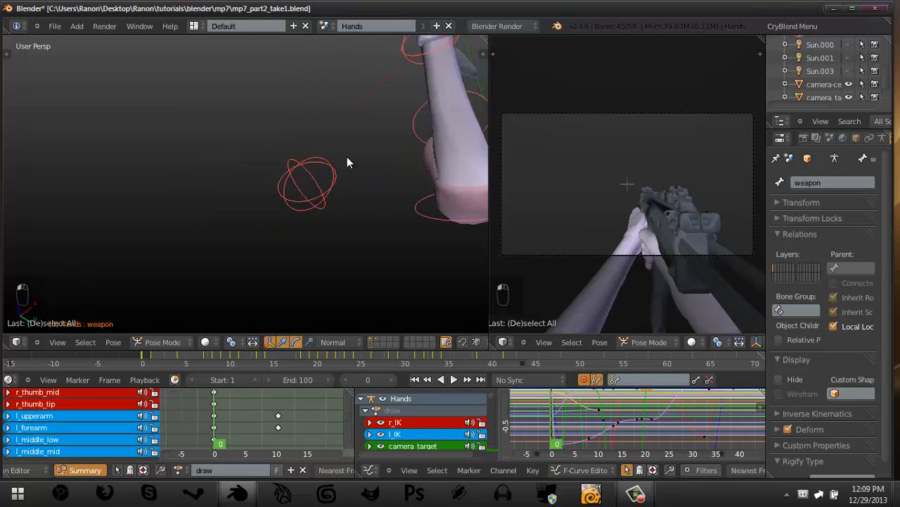
middle_click_drag(346, 157, 263, 167)
left_click(222, 414)
key("a")
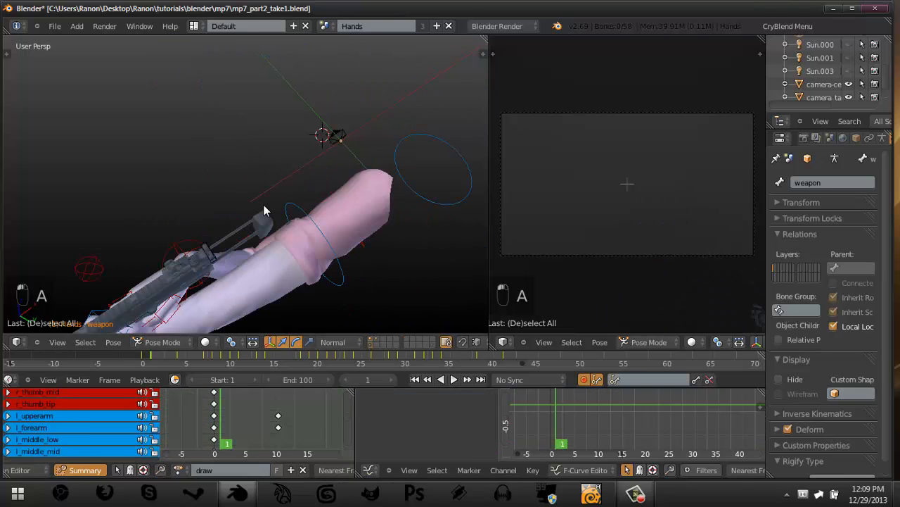
key("a")
key("a")
key("i")
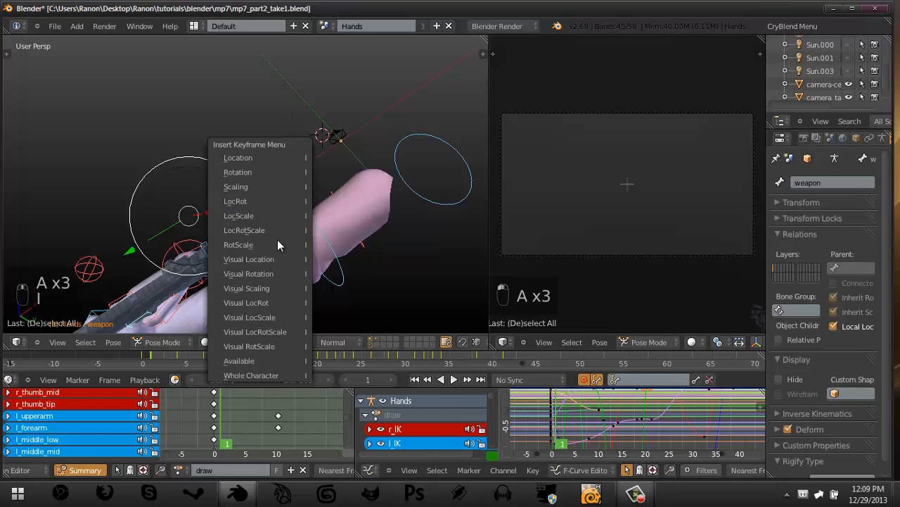
left_click(263, 231)
middle_click_drag(306, 141, 292, 143)
middle_click_drag(243, 394, 247, 492)
scroll(247, 204, "down", 3)
Select only the l_IK bone and move the left hand back, away from the gun.
key("a")
scroll(247, 227, "up", 4)
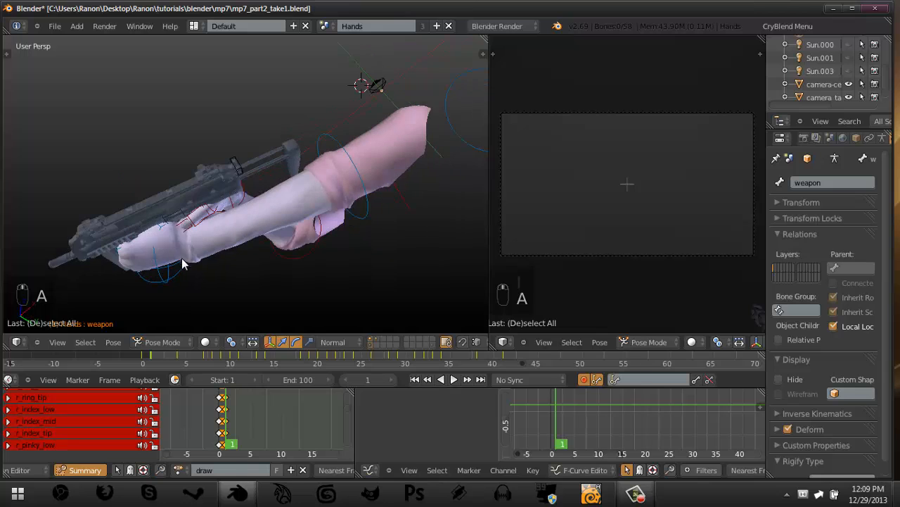
right_click(261, 175)
middle_click_drag(275, 186, 285, 209)
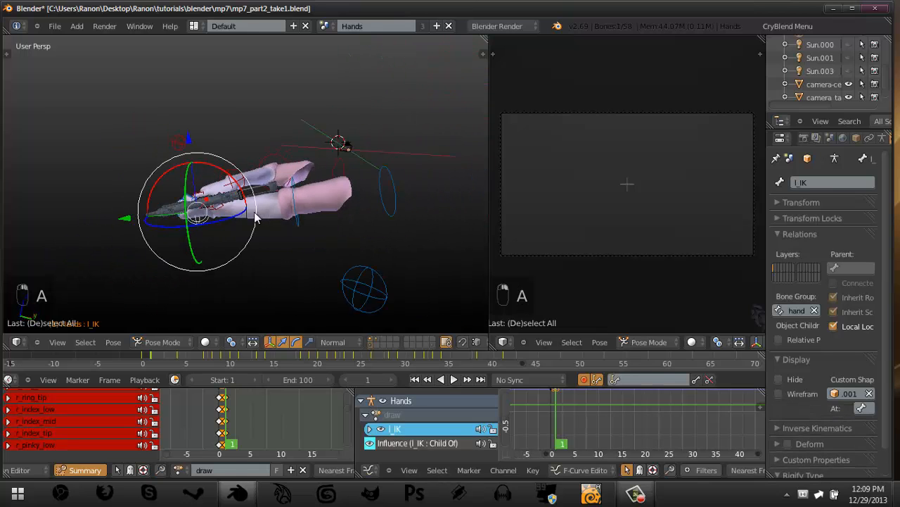
key("g")
left_click(382, 217)
Adjust the position of l_IK at frame 1 and trackball-rotate it to turn the left fist.
middle_click_drag(382, 218, 342, 241)
scroll(267, 221, "up", 3)
key("g")
key("r")
key("r")
left_click(296, 218)
scroll(342, 241, "down", 4)
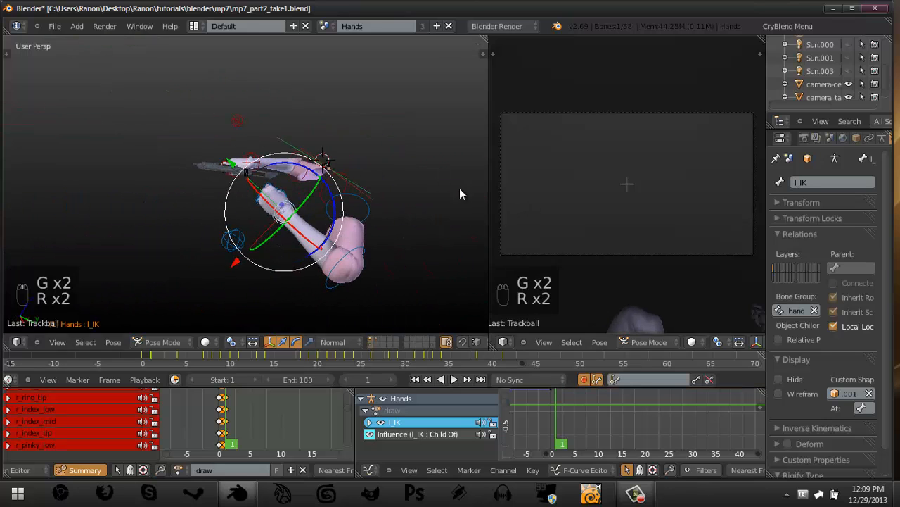
Move l_IK so the left fist sits just below the camera frame, and rotate the wrist.
middle_click_drag(295, 201, 252, 206)
key("g")
left_click(258, 185)
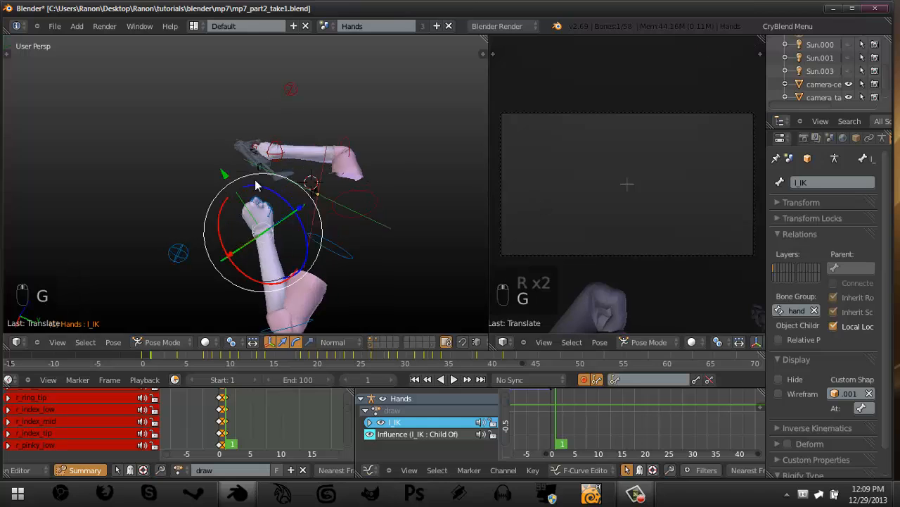
key("g")
key("r")
left_click(297, 175)
Reposition l_IK from another viewing angle and refine the left fist's orientation with a trackball rotation.
middle_click_drag(232, 209, 369, 134)
key("g")
left_click(322, 165)
middle_click_drag(322, 166, 267, 151)
key("r")
key("r")
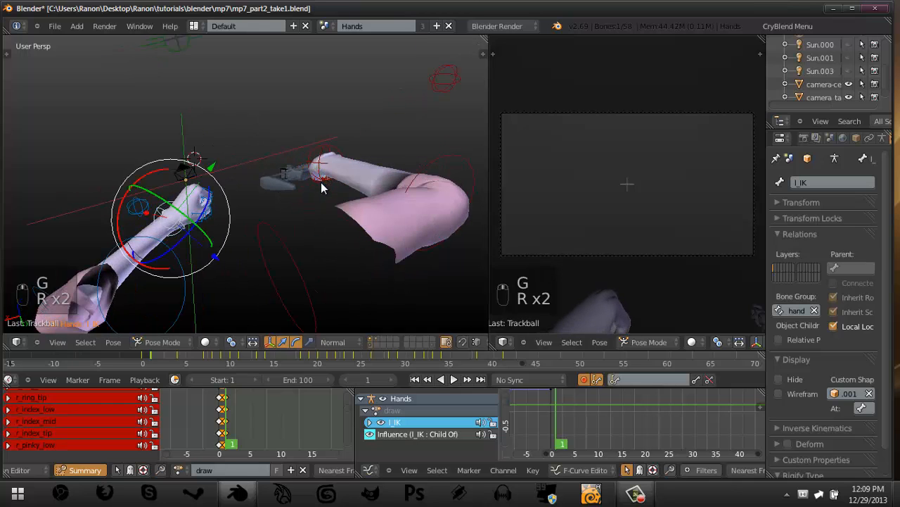
left_click(321, 179)
Fine-tune the location of l_IK so the left fist lies close beneath the camera frame's lower edge.
key("g")
left_click(323, 171)
key("g")
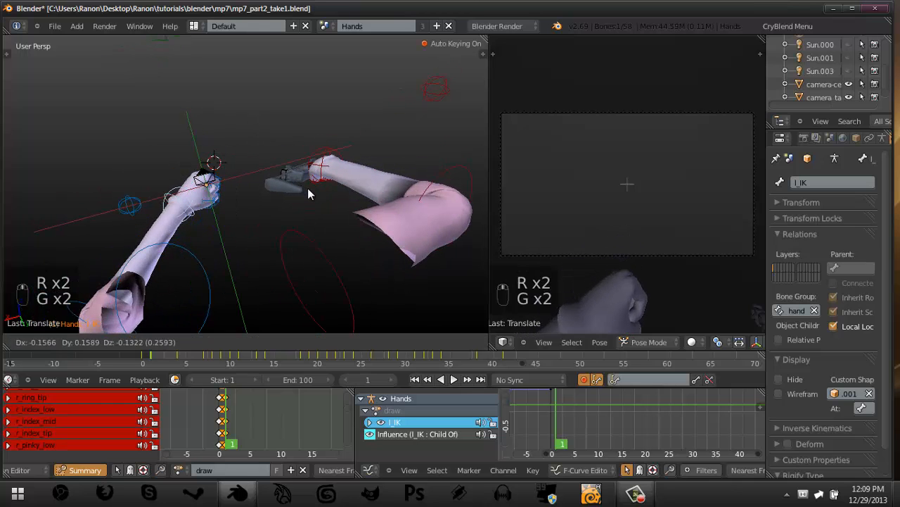
left_click(303, 184)
middle_click_drag(169, 211, 269, 235)
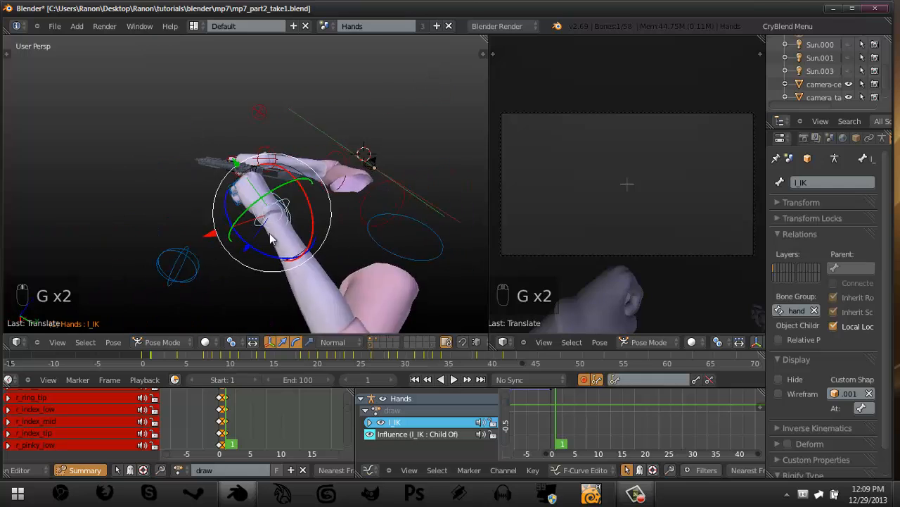
Select the l_pole bone and move it outward behind the left elbow to redirect the arm's bend.
scroll(269, 235, "down", 4)
middle_click_drag(113, 246, 199, 274)
key("a")
right_click(339, 216)
middle_click_drag(340, 217, 339, 240)
key("g")
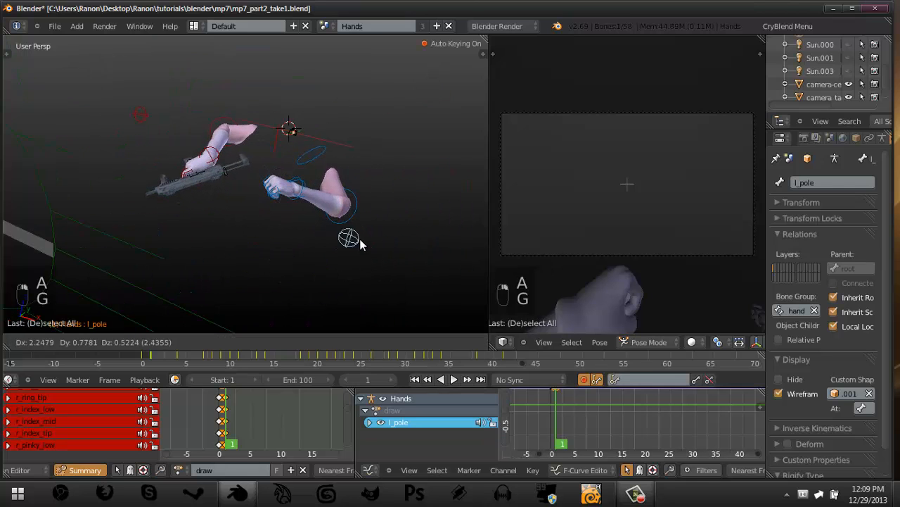
left_click(371, 232)
Select l_IK again and step forward from frame 1 to examine the left arm's motion.
scroll(340, 194, "up", 3)
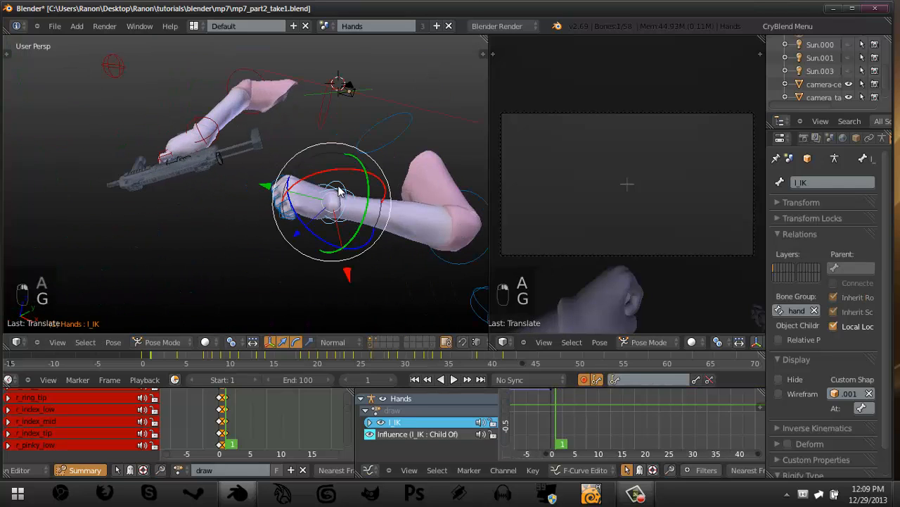
middle_click_drag(339, 191, 274, 319)
scroll(267, 422, "up", 5)
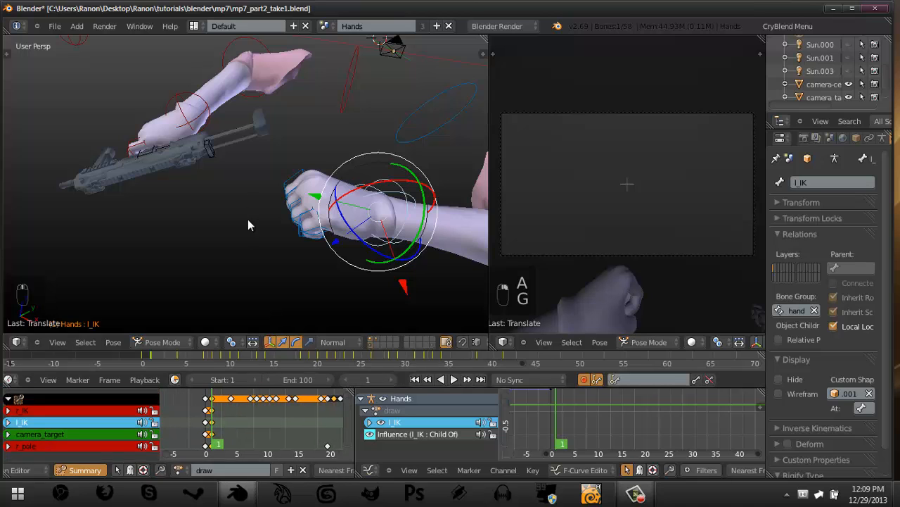
middle_click_drag(248, 225, 323, 218)
key("Right")
key("Right")
key("Right")
key("Right")
key("Right")
key("Right")
key("Right")
key("Right")
key("Right")
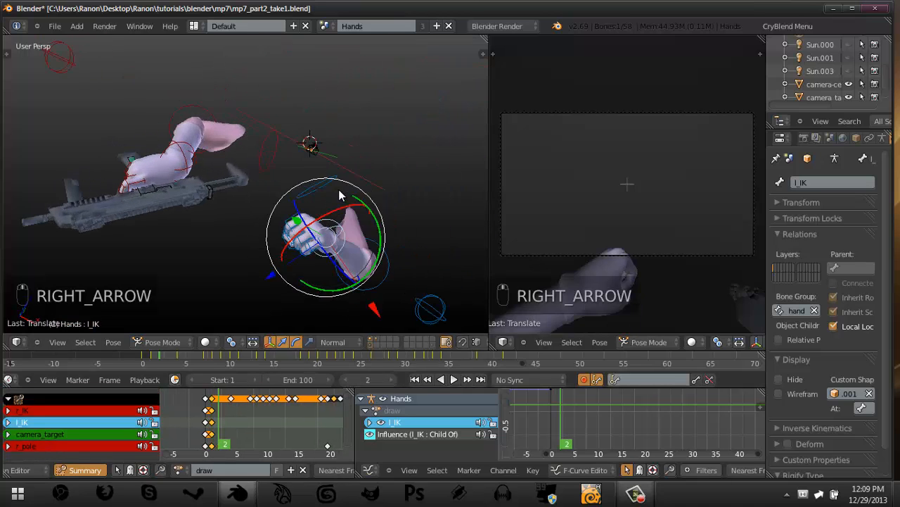
Select the charging_handle bone and step to frame 9 to examine its pose and keyframes.
middle_click_drag(304, 228, 222, 157)
right_click(204, 159)
mouse_move(233, 409)
middle_mouse_down()
mouse_move(238, 388)
mouse_move(201, 458)
mouse_move(242, 414)
middle_mouse_up()
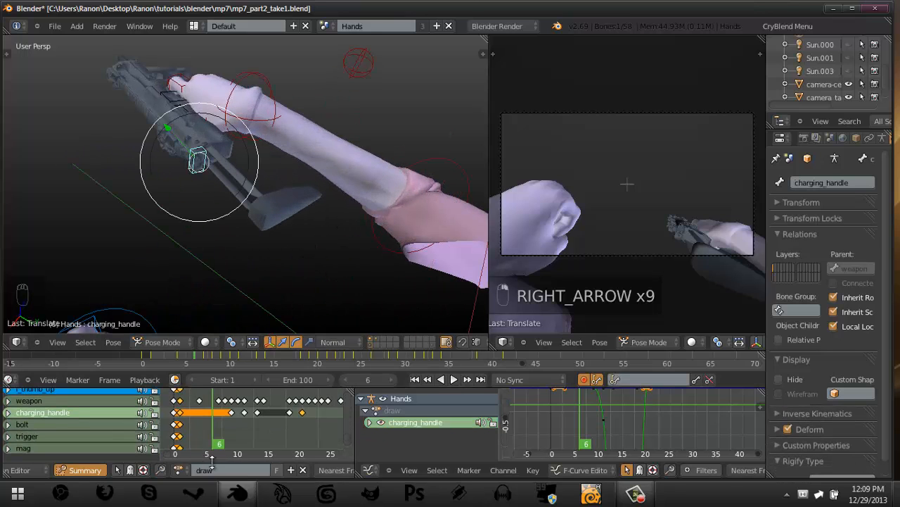
key("Right")
key("Right")
key("Right")
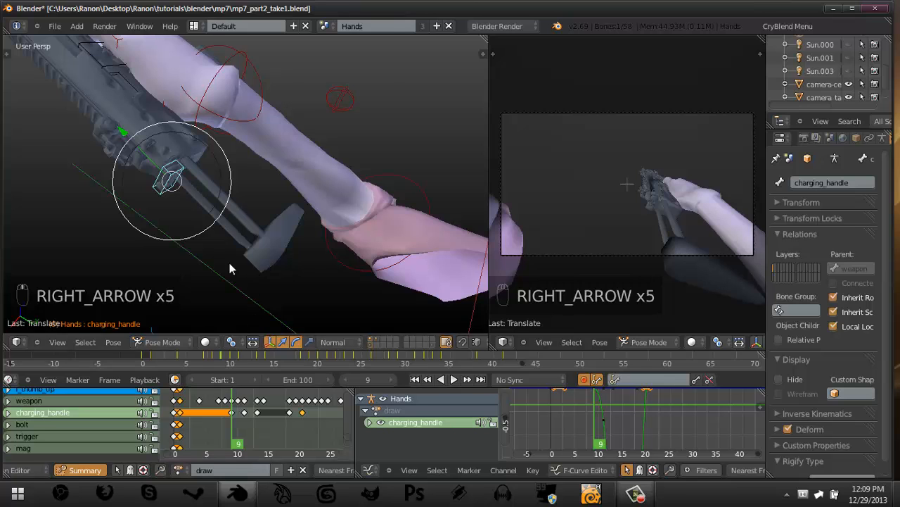
Select the weapon bone and scale down the handles of its Y Quaternion Rotation key just before frame 9.
middle_click_drag(229, 266, 247, 127)
right_click(248, 127)
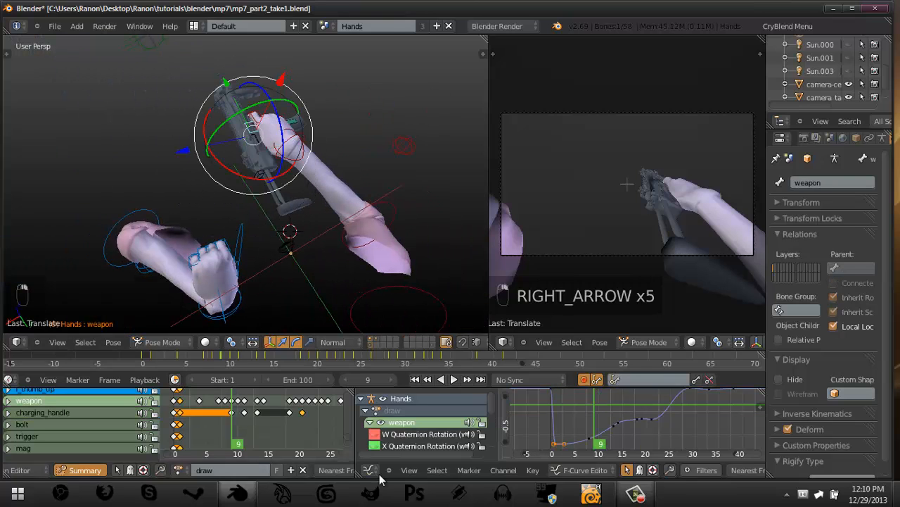
scroll(385, 426, "down", 3)
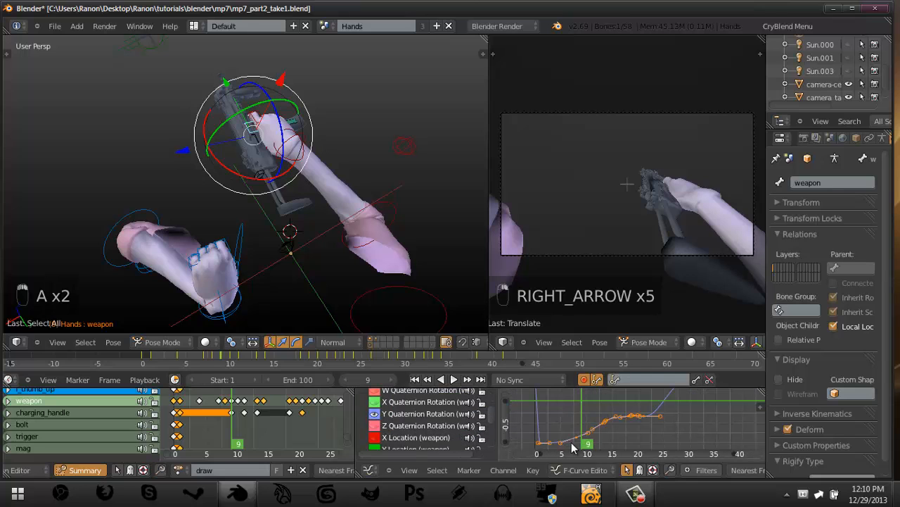
key("g")
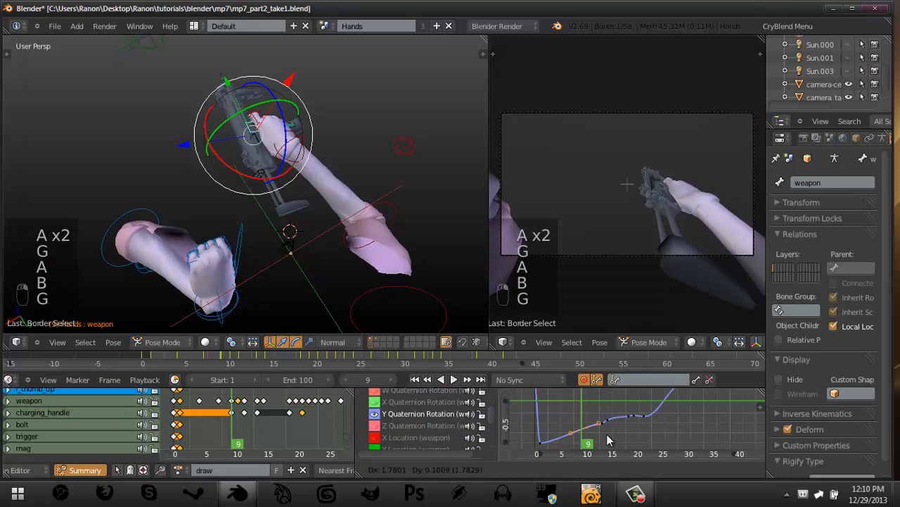
right_click(605, 445)
key("s")
left_click(622, 424)
key("g")
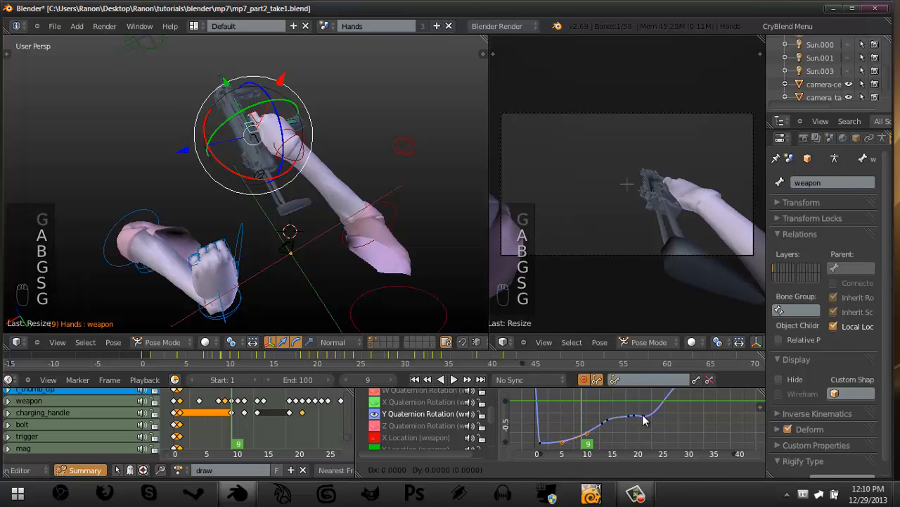
key("ctrl+z")
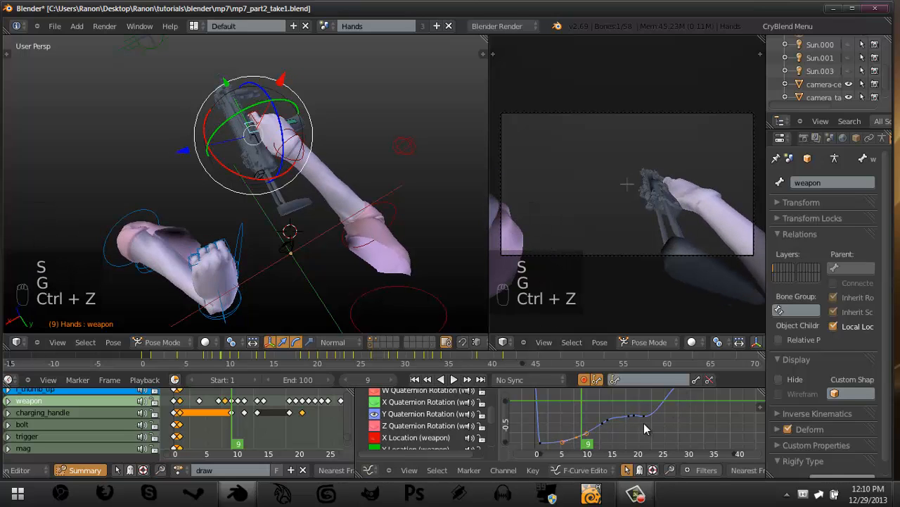
Move this Y Quaternion Rotation key slightly later and rotate its handles to smooth the slope.
key("g")
left_click(647, 421)
key("r")
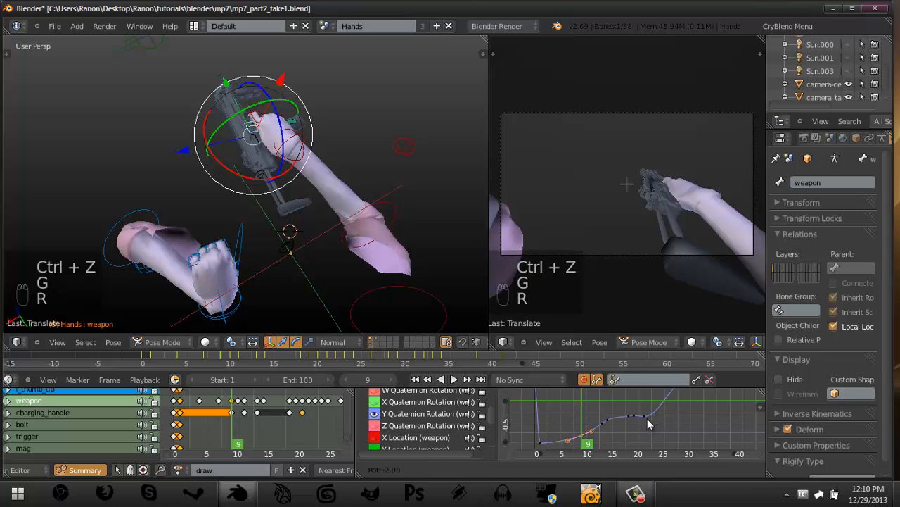
left_click(647, 420)
Select the weapon bone's Y Quaternion Rotation keys between about frames 13 and 21 and raise them slightly.
key("a")
key("b")
left_click_drag(563, 410, 648, 447)
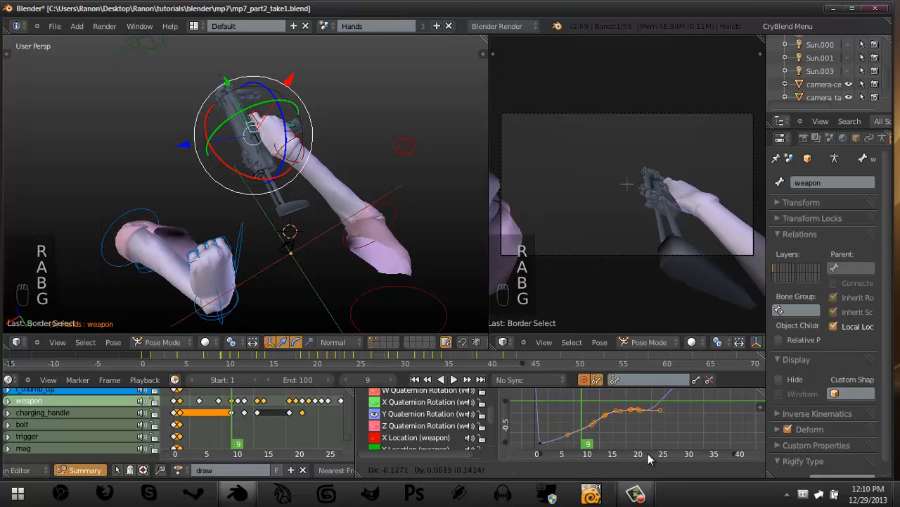
left_click(648, 453)
Try deleting a Y Quaternion Rotation key near frame 9, then undo the deletion.
left_click_drag(576, 412, 592, 413)
right_click(582, 432)
key("x")
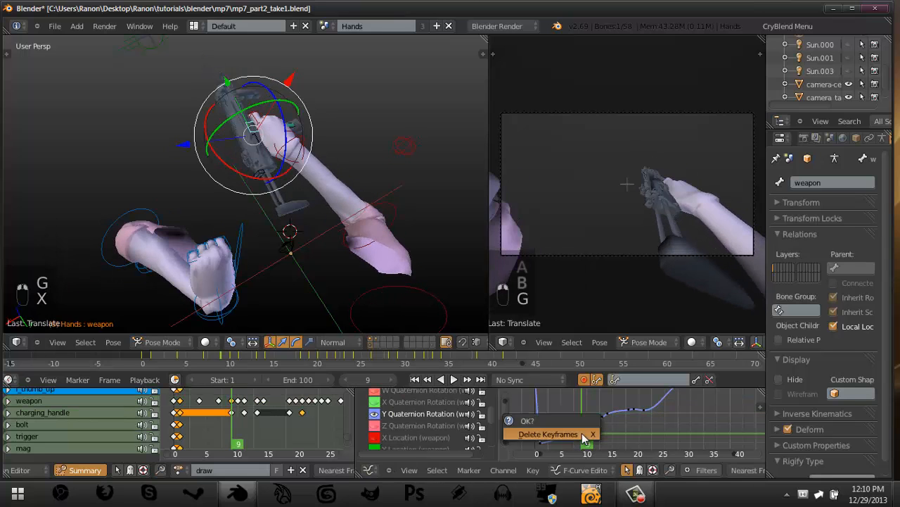
left_click(562, 435)
key("ctrl+z")
key("ctrl+z")
key("ctrl+z")
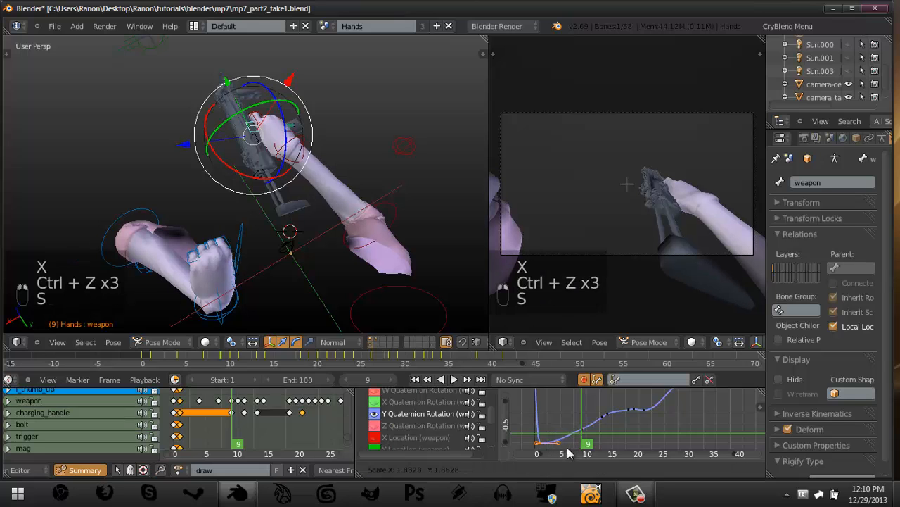
Rotate the handles of the Y Quaternion Rotation key near frame 9 and lower the key slightly to smooth the slope.
key("r")
left_click(631, 420)
key("g")
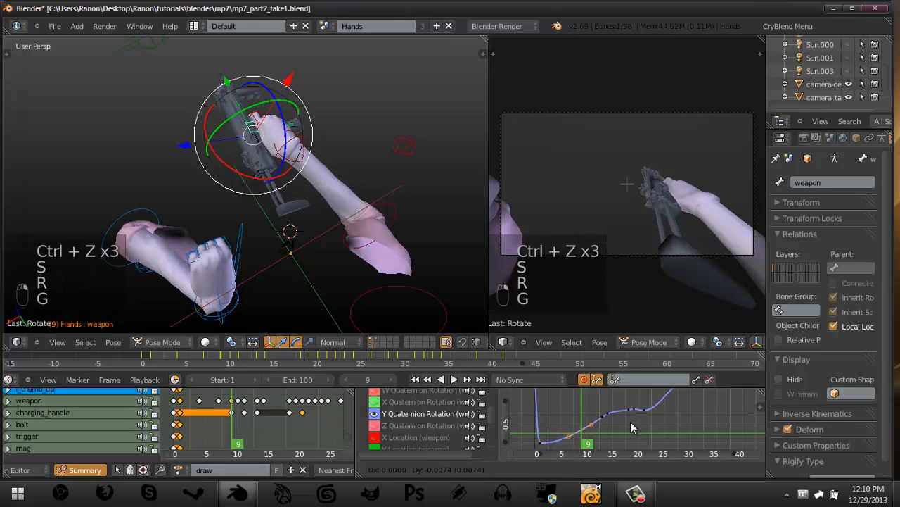
left_click(629, 426)
At frame 18, select the dip of keys in the weapon's Z Quaternion Rotation curve and raise them along Y.
left_click_drag(580, 425, 627, 421)
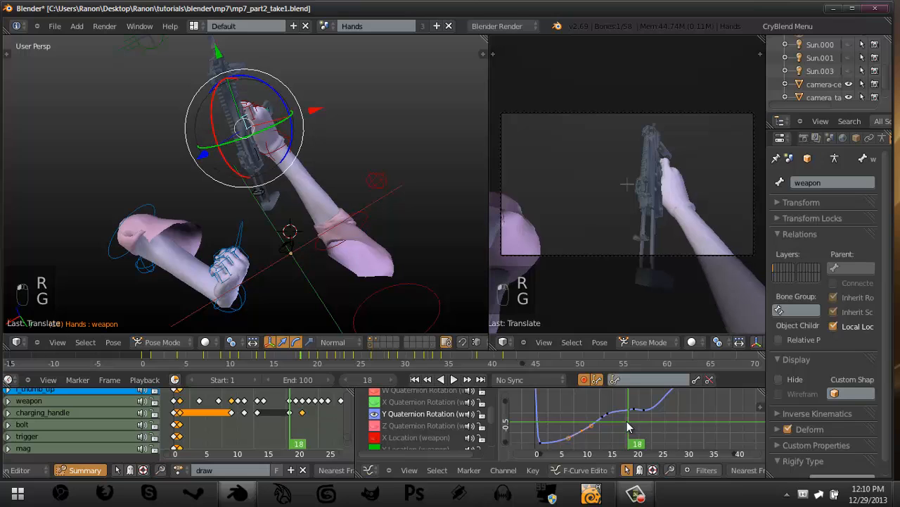
key("a")
key("a")
key("a")
key("a")
key("a")
key("b")
left_click_drag(571, 406, 644, 414)
key("g")
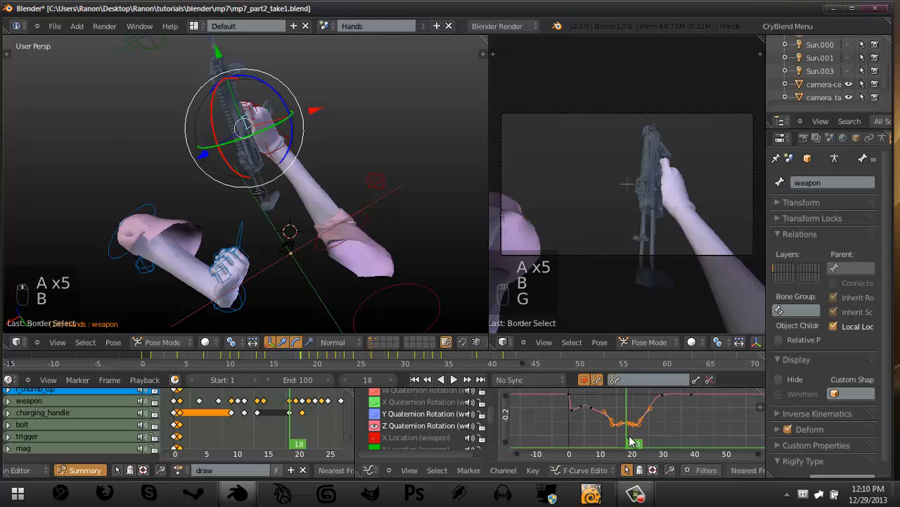
scroll(629, 437, "up", 2)
middle_click(623, 430)
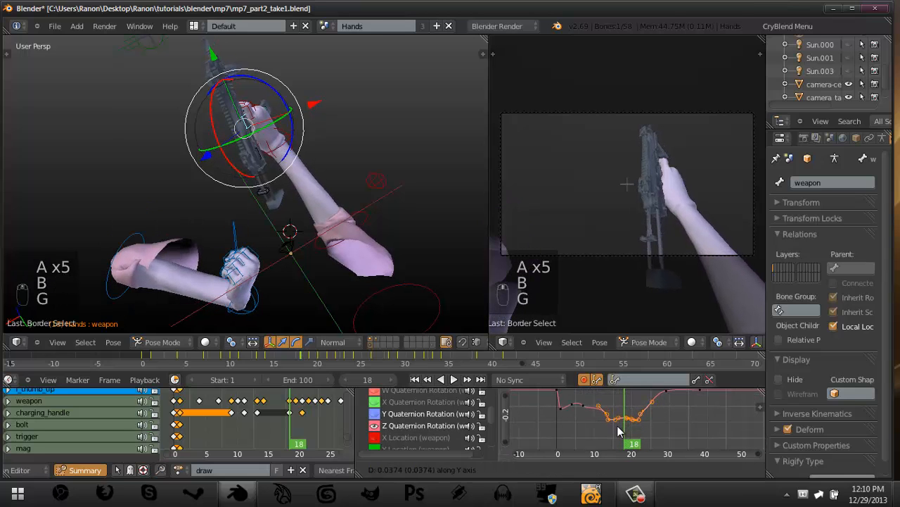
key("g")
left_click(586, 416)
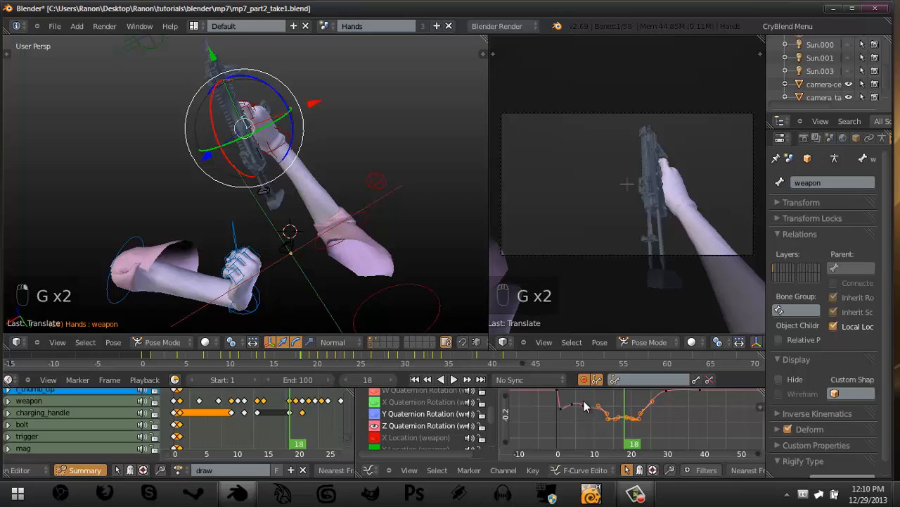
Move the early Z Quaternion Rotation key before frame 9, then level and lengthen its handles to flatten the curve.
key("g")
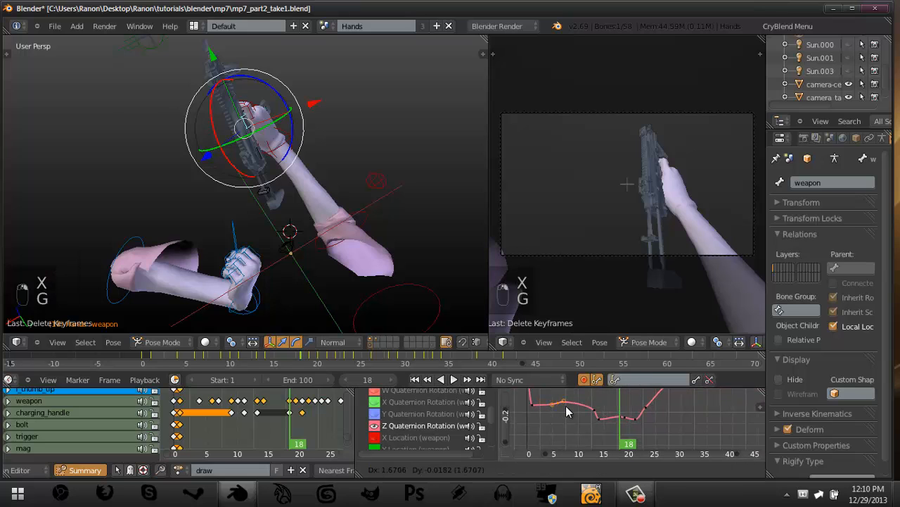
left_click(572, 412)
key("r")
left_click(605, 413)
key("s")
left_click(647, 415)
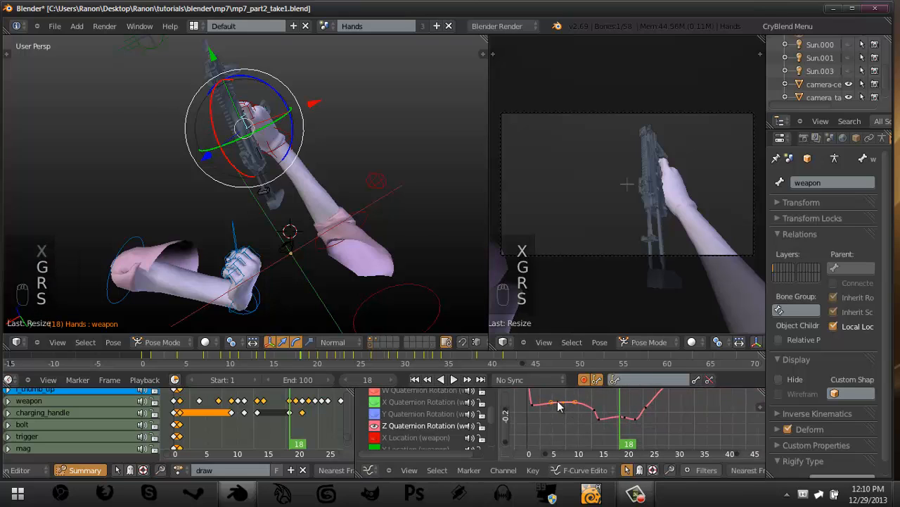
Select the l_IK bone and move the left hand closer to the weapon at frame 9.
left_click_drag(558, 402, 541, 412)
right_click(221, 228)
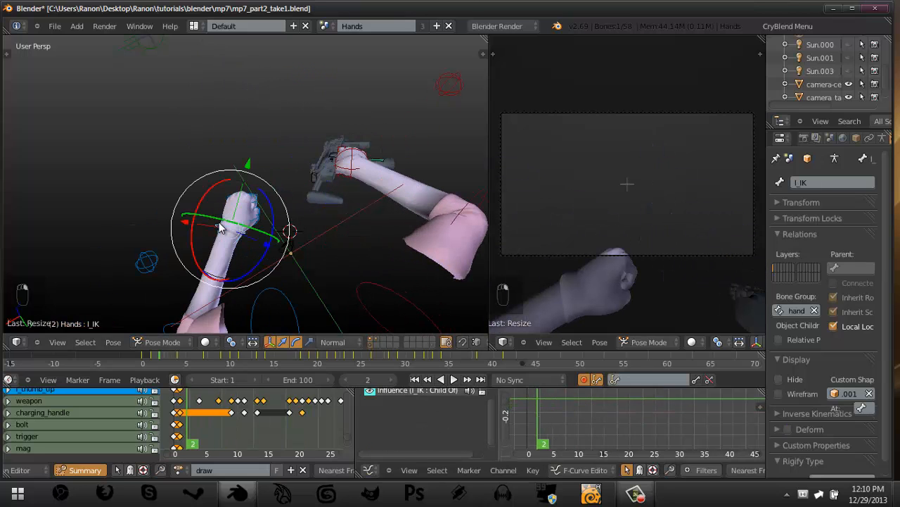
middle_click_drag(239, 401, 269, 408)
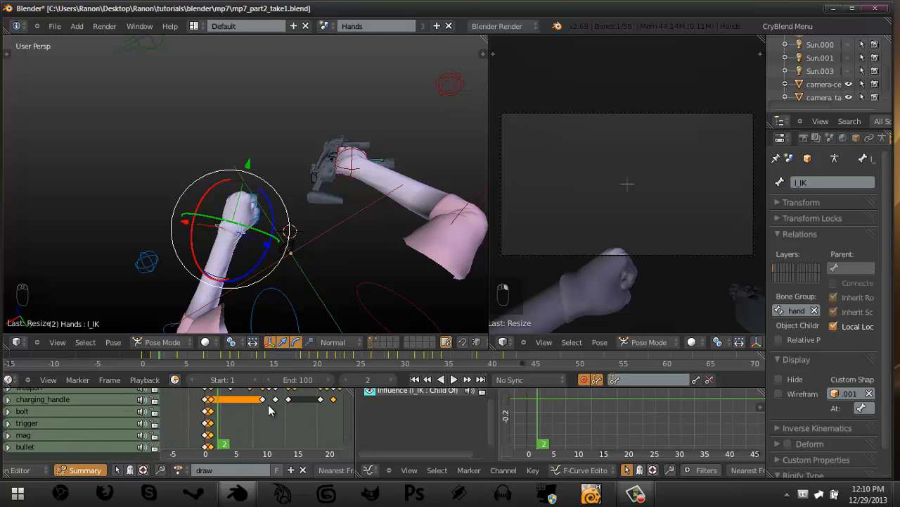
left_click(261, 403)
middle_click_drag(215, 302, 330, 278)
key("g")
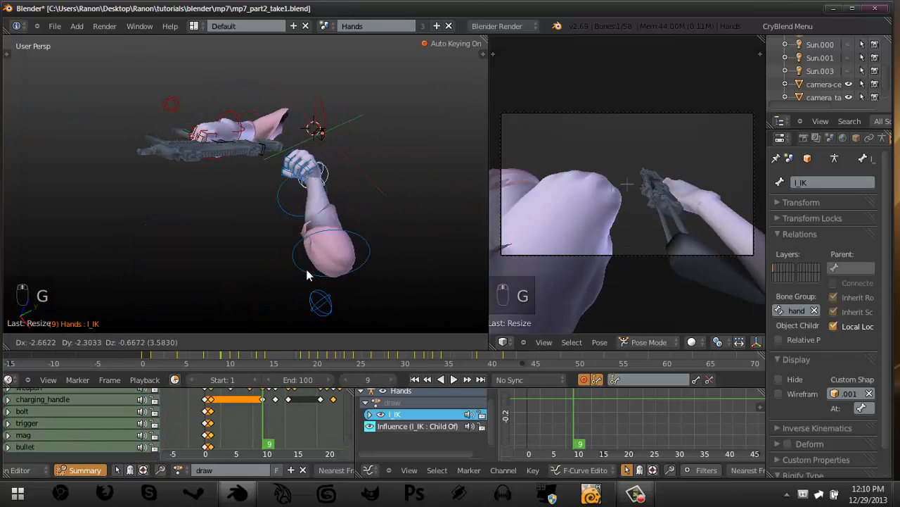
left_click(293, 267)
Rotate the l_IK bone to turn the left hand and move it beside the rear of the weapon.
key("r")
key("r")
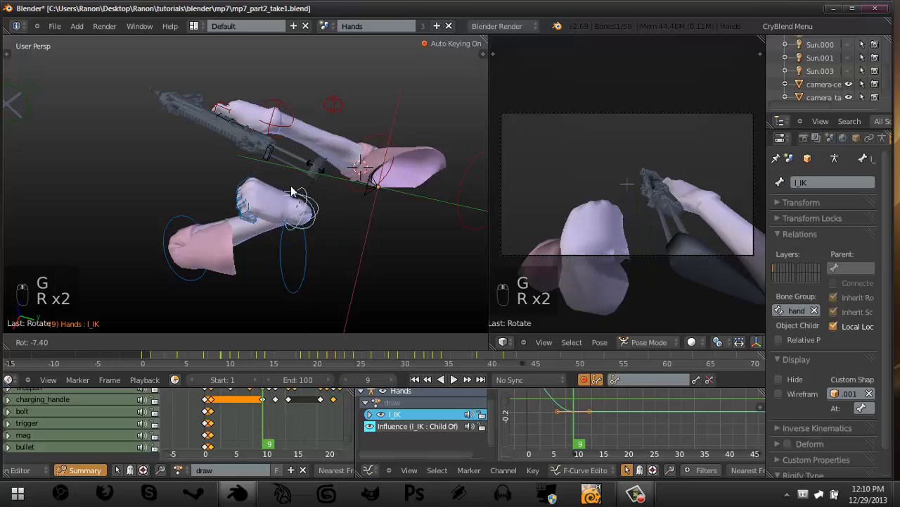
left_click(232, 228)
scroll(222, 228, "up", 3)
middle_click_drag(222, 228, 310, 115)
key("r")
left_click(298, 162)
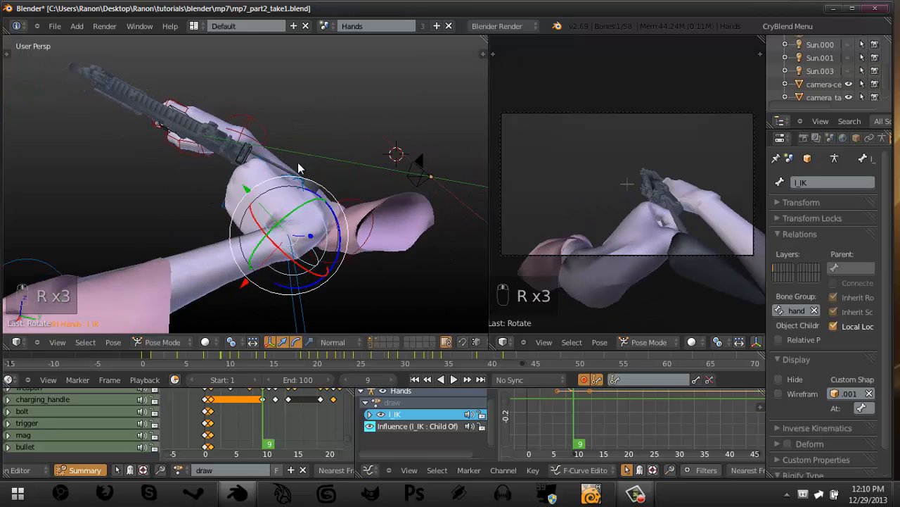
middle_click_drag(298, 162, 323, 165)
key("g")
left_click(275, 186)
Select the l_upperarm bone and move it to reposition the left upper arm behind the hand.
scroll(288, 207, "down", 3)
right_click(307, 258)
mouse_move(295, 219)
middle_mouse_down()
mouse_move(307, 255)
mouse_move(302, 219)
middle_mouse_up()
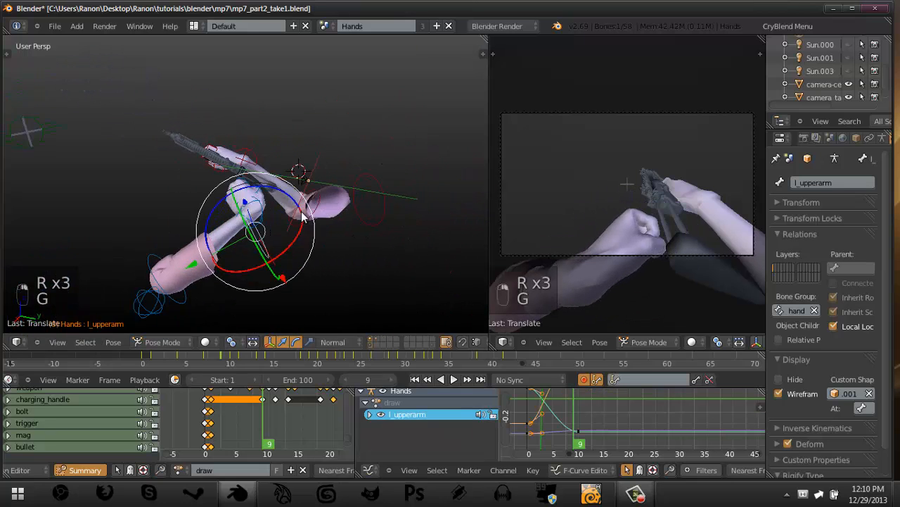
key("g")
left_click(377, 213)
key("g")
mouse_move(259, 251)
middle_mouse_down()
mouse_move(291, 264)
mouse_move(224, 235)
mouse_move(244, 261)
middle_mouse_up()
left_click(315, 263)
key("g")
left_click(188, 230)
scroll(163, 261, "up", 6)
scroll(83, 284, "down", 4)
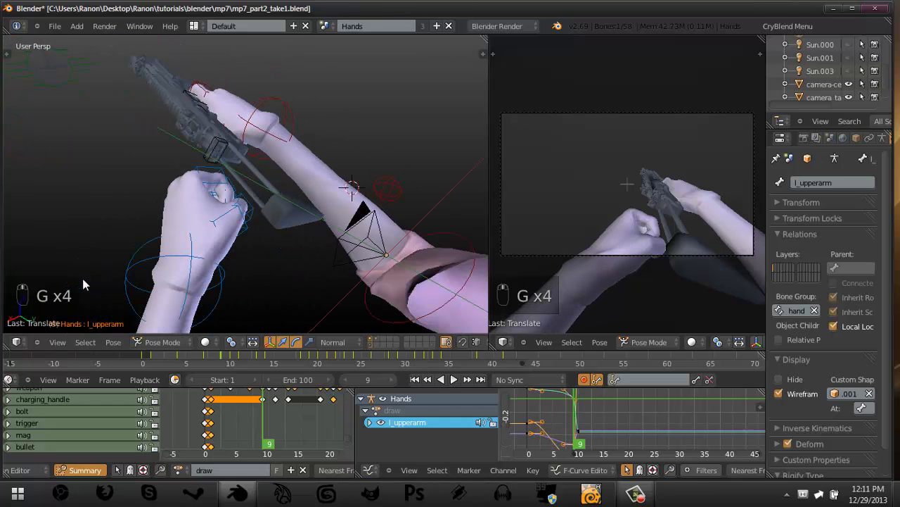
Rotate the l_IK bone freely to angle the left fist toward the charging handle.
middle_click_drag(139, 261, 225, 217)
left_click(265, 202)
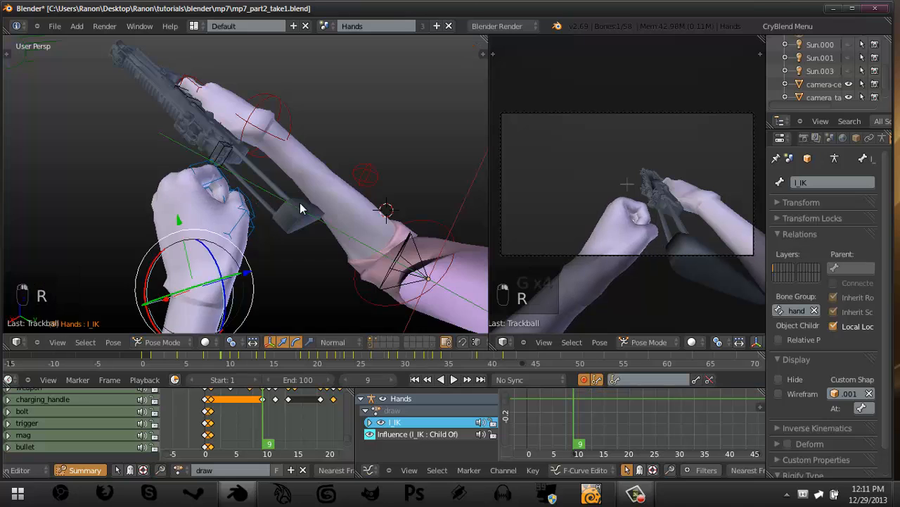
middle_click_drag(301, 206, 301, 257)
scroll(293, 213, "up", 2)
Move the left index finger out of the fist so it reaches up to the charging handle.
key("a")
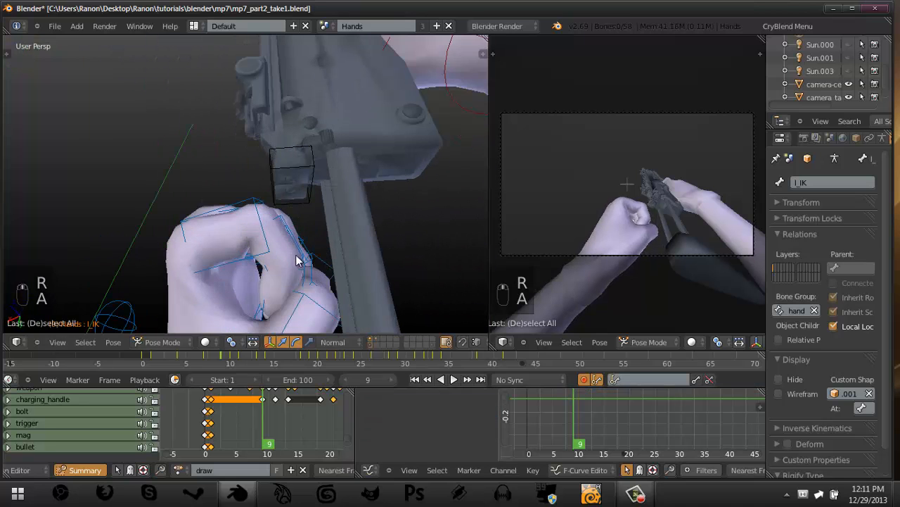
right_click(304, 277)
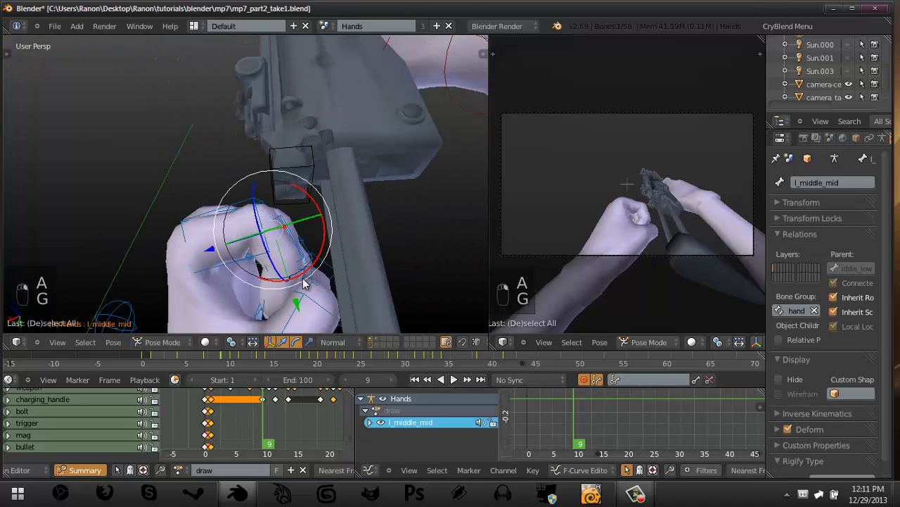
middle_click_drag(304, 269, 308, 284)
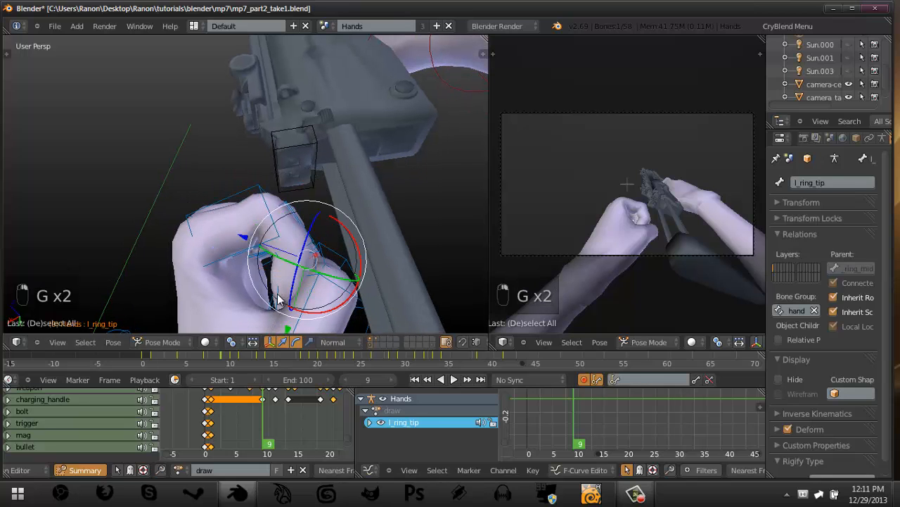
key("g")
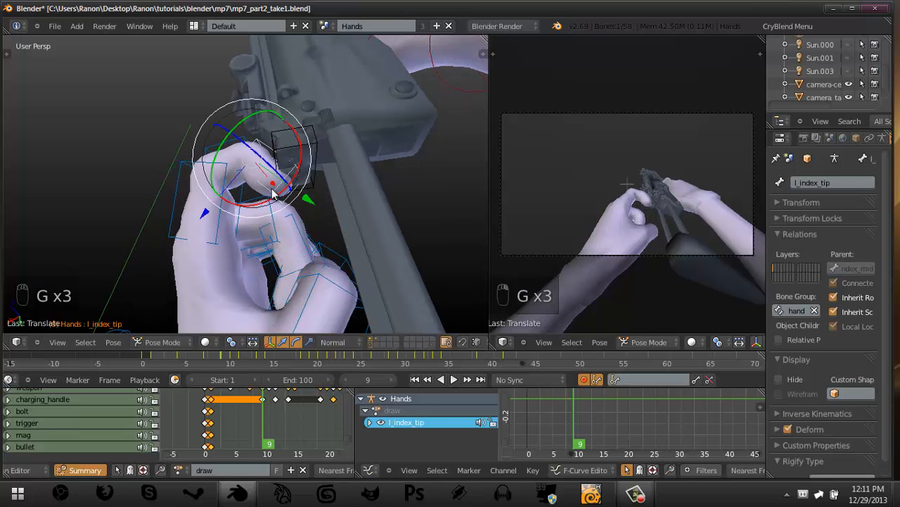
middle_click_drag(273, 193, 274, 158)
Rotate the left index finger and reposition l_index_tip so the fingertip hooks toward the charging handle.
key("a")
right_click(344, 210)
key("r")
key("r")
key("r")
left_click(335, 206)
key("a")
right_click(278, 154)
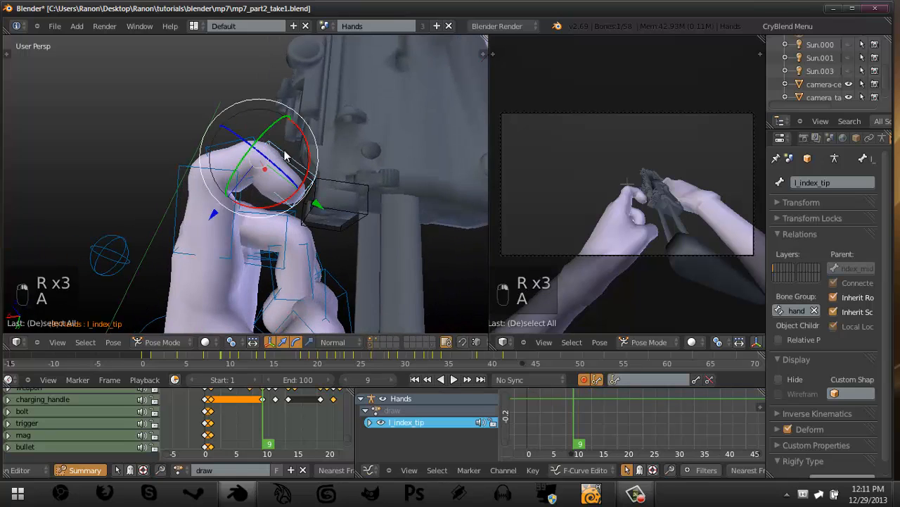
key("g")
middle_click_drag(266, 202, 207, 284)
Select the l_thumb_low bone and rotate the left thumb toward the charging handle.
key("a")
right_click(206, 287)
right_click(207, 283)
middle_click_drag(351, 213, 370, 211, "shift")
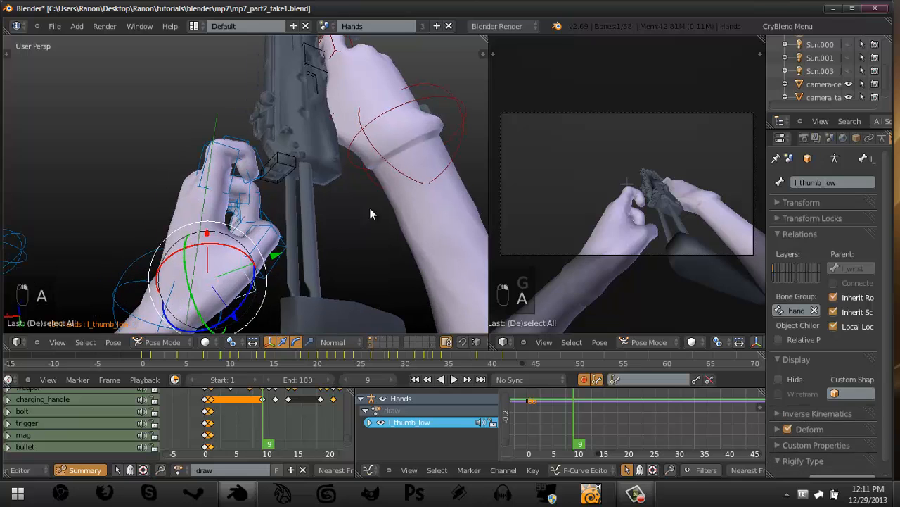
key("r")
left_click(285, 168)
left_click(248, 199)
Undo the last thumb adjustment and rotate the thumb again so it extends up beside the index finger.
middle_click_drag(247, 199, 309, 194)
right_click(316, 193)
left_click(409, 309)
middle_click_drag(410, 310, 381, 228)
key("ctrl+z")
left_click_drag(380, 221, 393, 307)
scroll(340, 260, "down", 3)
Rotate the l_thumb_mid bone to refine the left thumb's bend.
key("a")
right_click(309, 280)
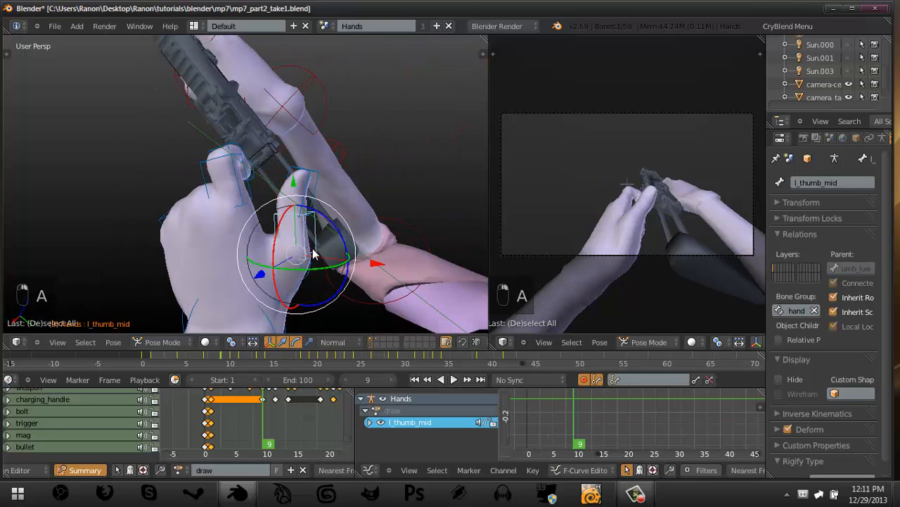
left_click_drag(347, 232, 295, 255)
middle_click_drag(309, 255, 246, 179)
Rotate the left hand's finger bones, including l_ring_mid and l_ring_tip, to curl the fingers more tightly.
key("a")
right_click(174, 207)
right_click(176, 189, "shift")
left_click(291, 255)
middle_click_drag(291, 254, 311, 175)
key("a")
right_click(218, 195)
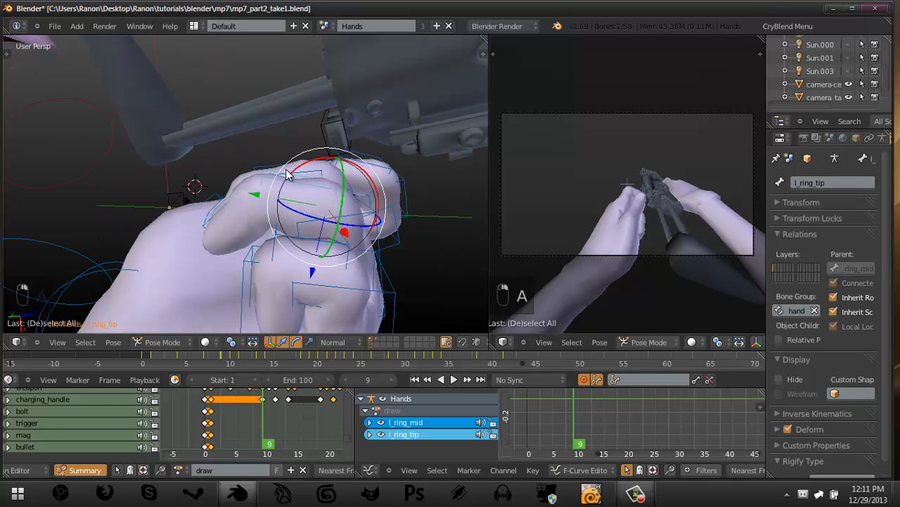
key("r")
Rotate l_middle_mid and l_middle_tip together to curl the left middle finger into the fist.
key("a")
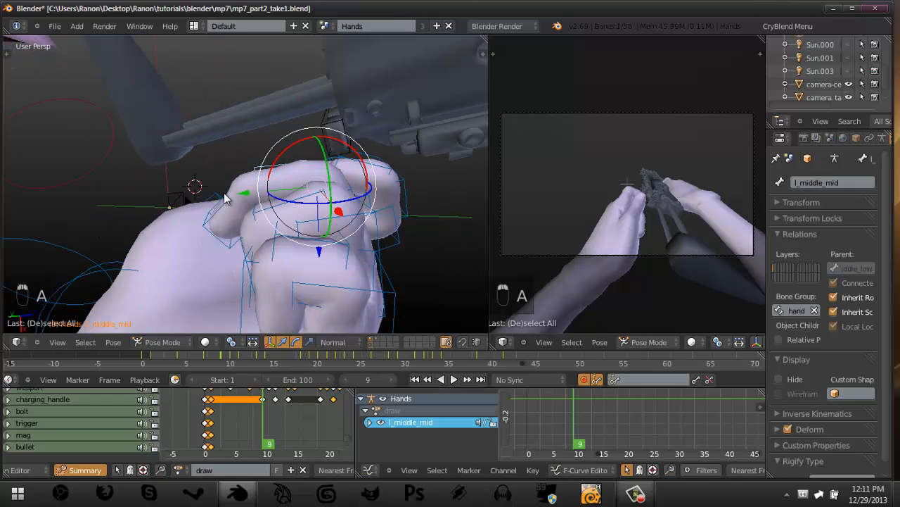
key("r")
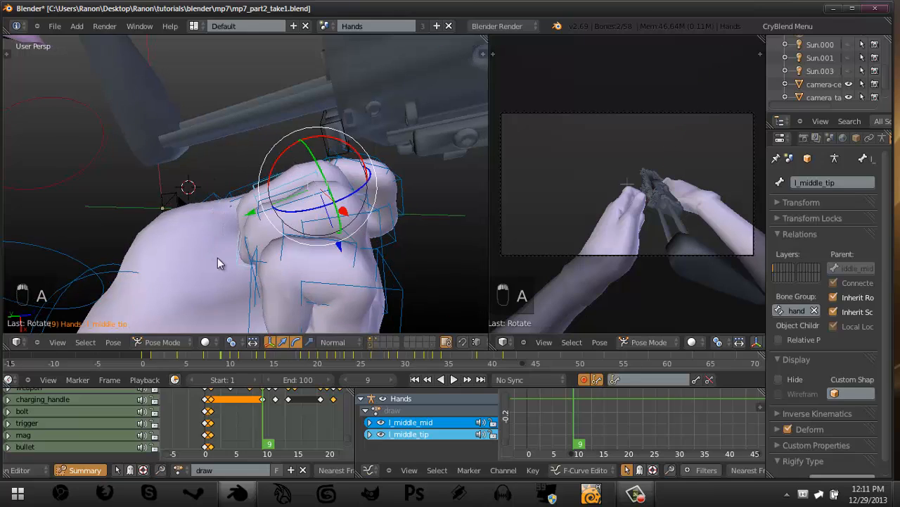
middle_click_drag(217, 258, 316, 141)
key("a")
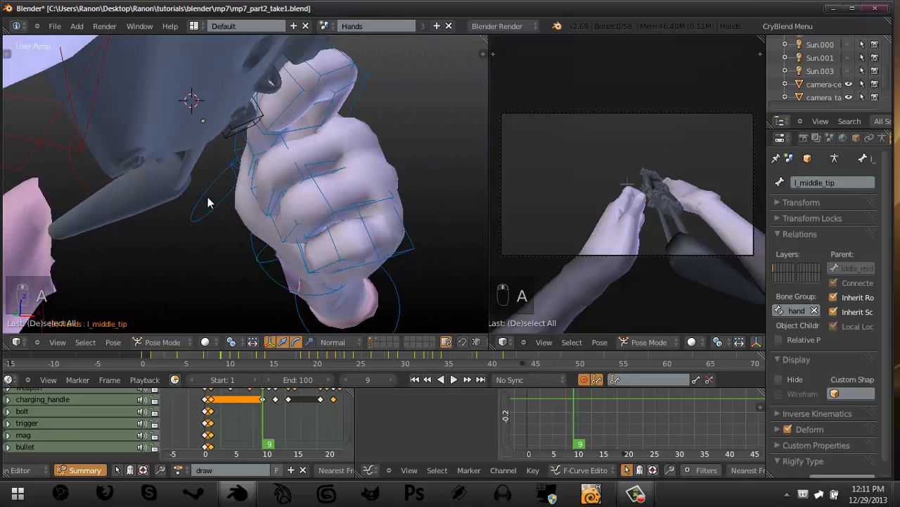
Select the l_IK bone and move the left hand so its index finger and thumb meet the charging handle.
middle_click_drag(207, 199, 254, 288)
right_click(158, 101)
key("g")
left_click(165, 288)
key("g")
left_click(287, 197)
key("g")
left_click(187, 146)
Fine-tune the l_IK bone's position so the charging handle sits between the index finger and thumb.
key("g")
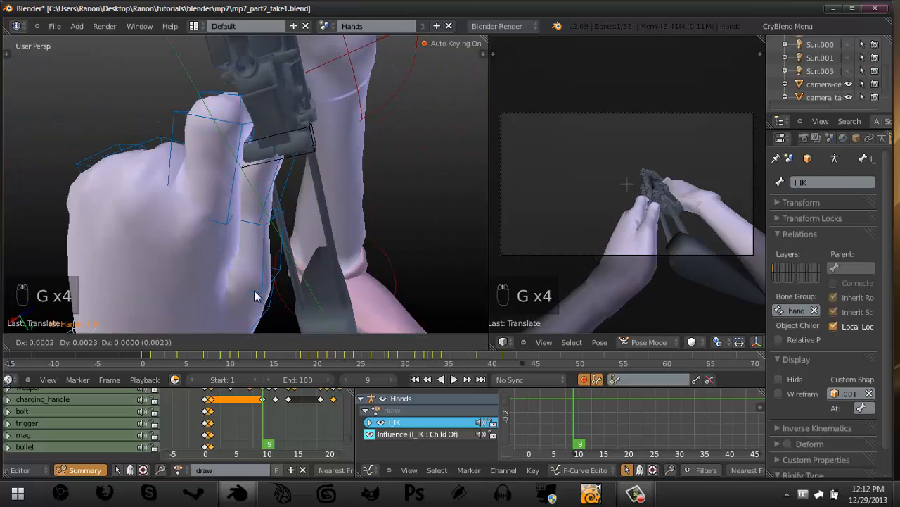
left_click(262, 303)
key("g")
left_click(266, 217)
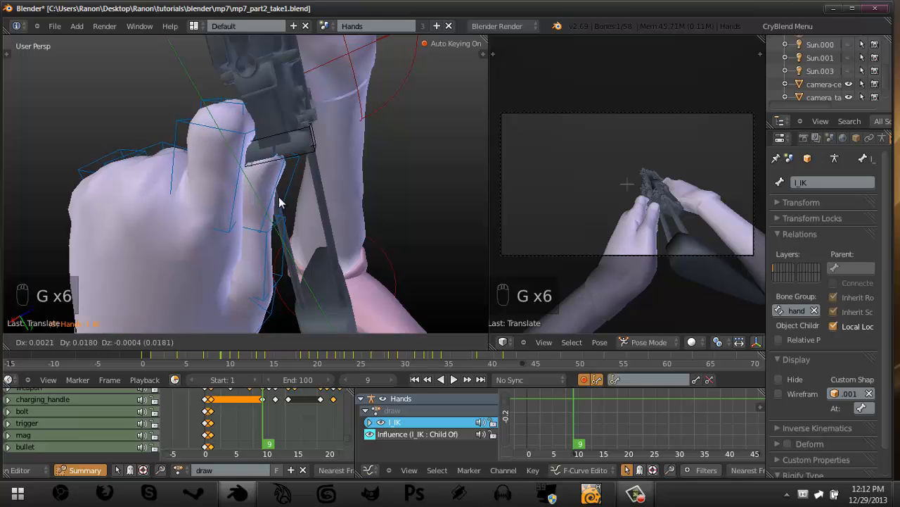
middle_click_drag(242, 265, 257, 286)
scroll(250, 217, "up", 2)
key("g")
left_click(273, 229)
key("g")
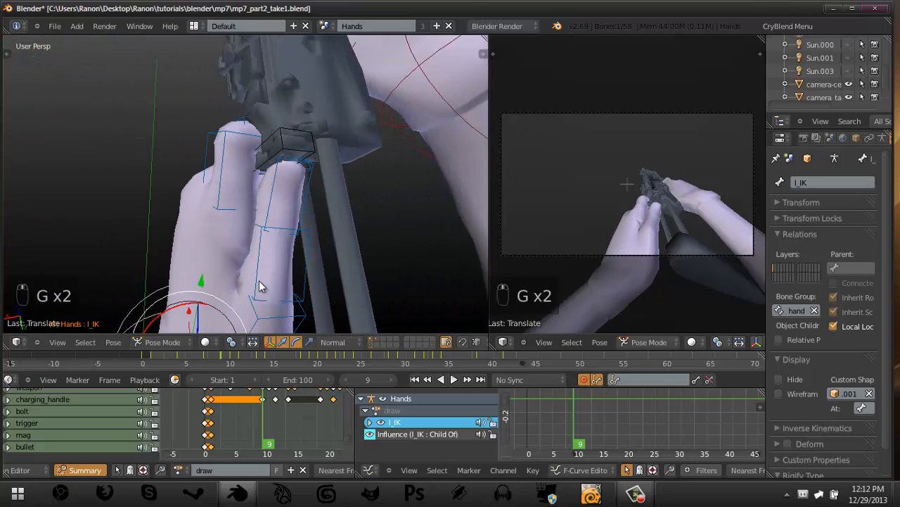
Rotate the l_thumb_low bone to press the left thumb closer against the charging handle.
key("a")
middle_click_drag(255, 322, 278, 308)
right_click(280, 310)
middle_click_drag(316, 265, 291, 179)
key("r")
middle_click_drag(264, 223, 271, 175)
key("r")
key("r")
left_click(321, 224)
middle_click_drag(321, 224, 341, 214)
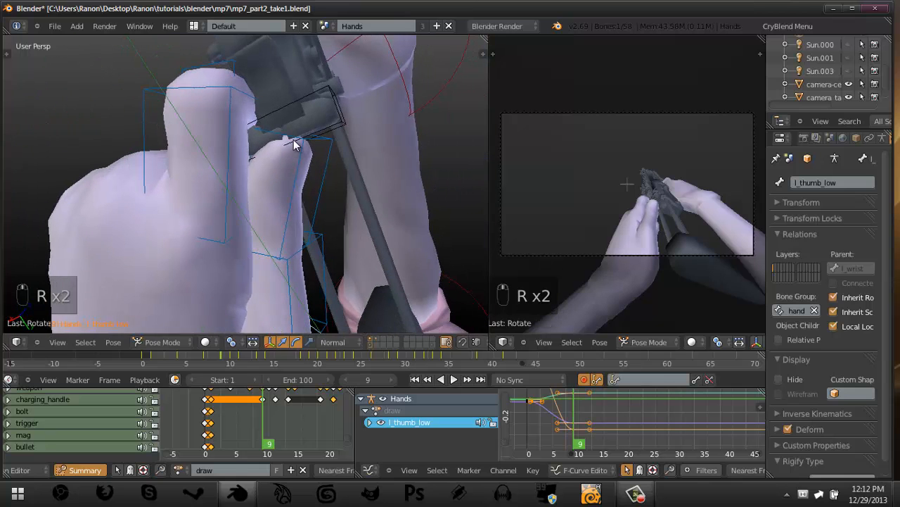
Rotate the l_thumb_tip bone slightly to bend the thumb around the charging handle, then deselect all bones.
middle_click_drag(294, 140, 298, 165)
left_click_drag(304, 198, 303, 209)
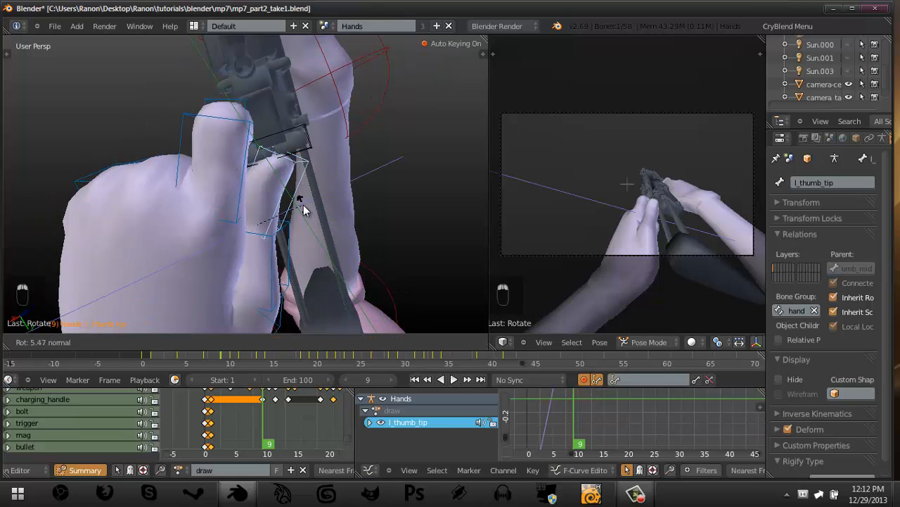
middle_click_drag(229, 250, 205, 207)
key("a")
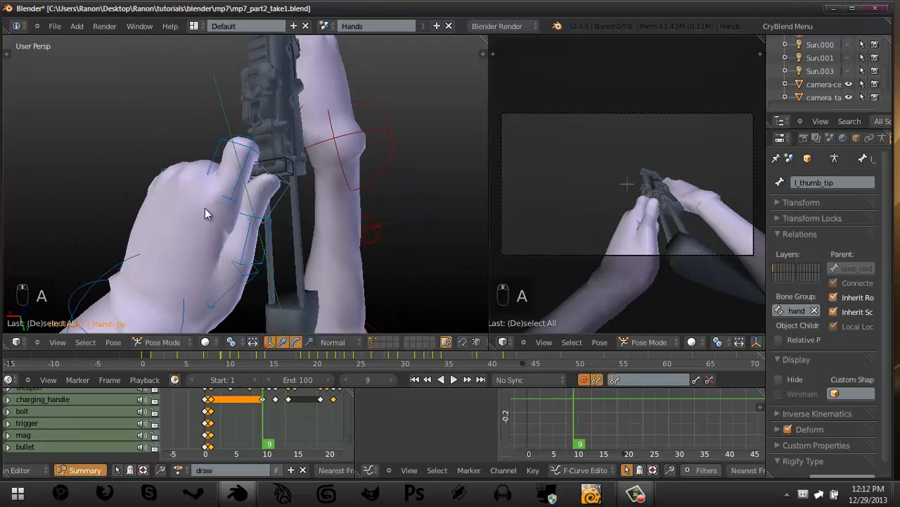
Delete the stray l_upperarm and l_forearm keyframes just before frame 11 in the draw action.
right_click(126, 280)
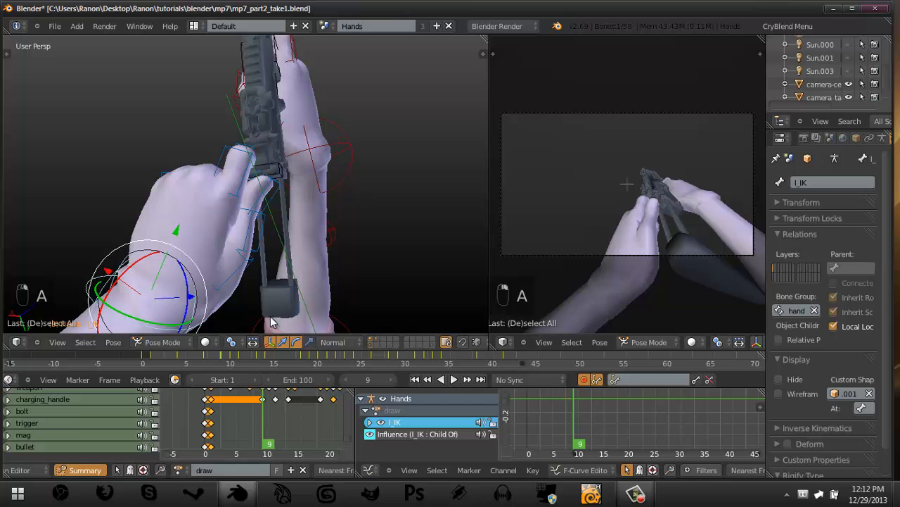
mouse_move(276, 408)
left_mouse_down()
mouse_move(208, 421)
mouse_move(263, 419)
left_mouse_up()
key("Right")
key("Right")
key("Right")
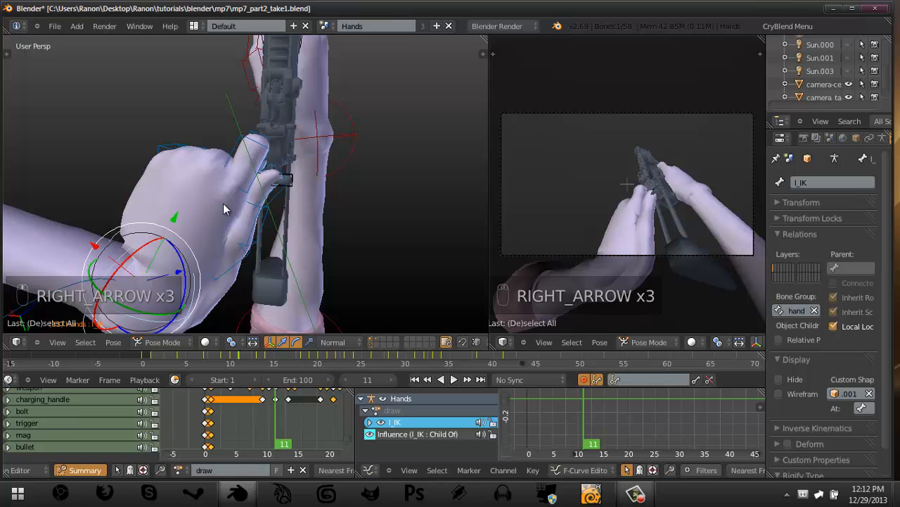
scroll(163, 248, "down", 2)
right_click(115, 244)
middle_click_drag(279, 404, 263, 419)
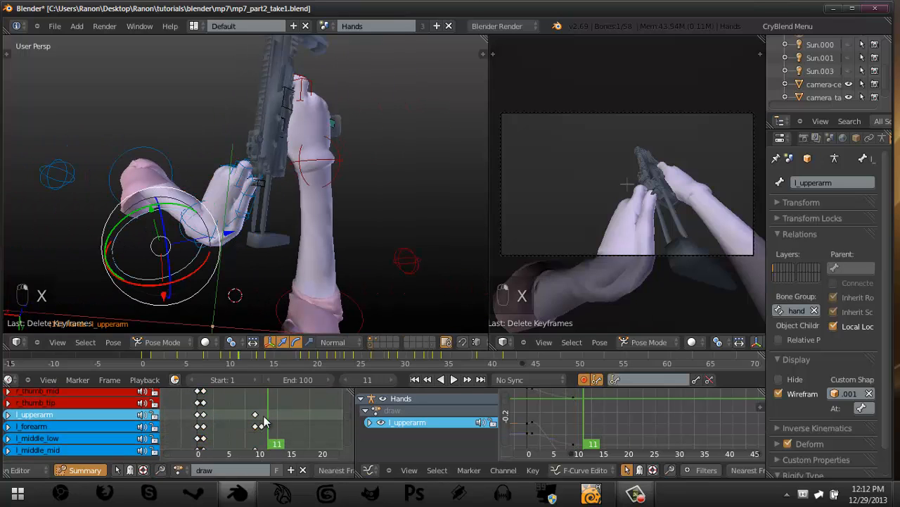
right_click(261, 428)
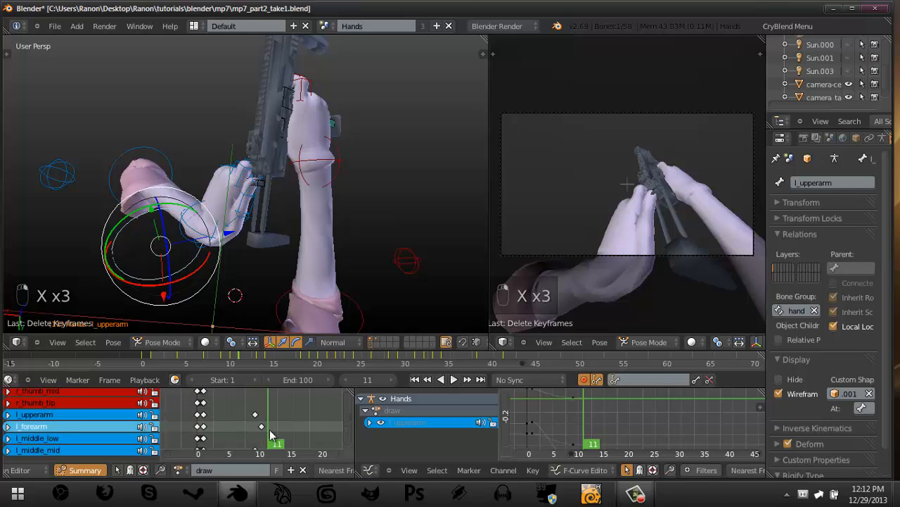
key("ctrl+z")
key("x")
middle_click_drag(275, 391, 275, 422)
left_click(275, 415)
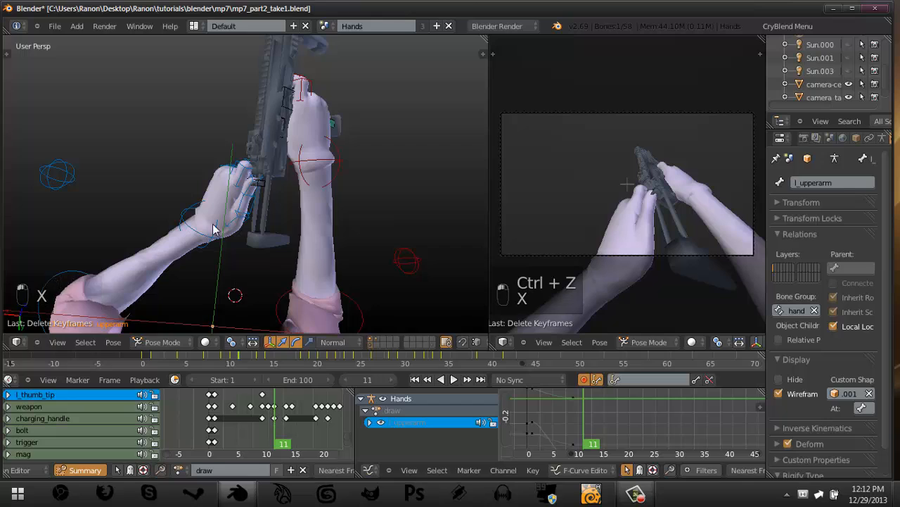
At frame 11, move the l_IK bone to align the left index finger and thumb with the charging handle.
middle_click_drag(212, 230, 218, 205)
scroll(218, 205, "up", 3)
right_click(122, 242)
middle_click_drag(309, 252, 350, 201)
scroll(293, 190, "up", 5)
key("g")
left_click(325, 199)
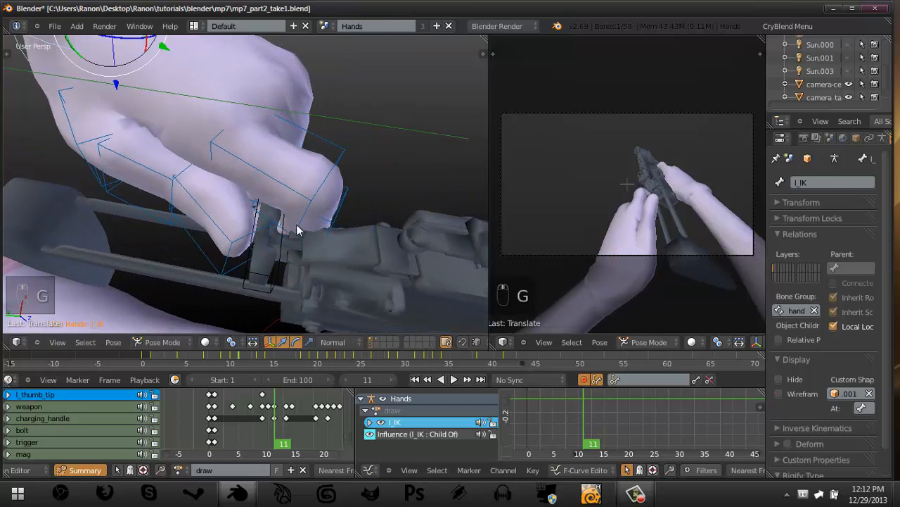
middle_click_drag(293, 227, 291, 155)
left_click(290, 208)
middle_click_drag(289, 207, 316, 187)
scroll(316, 187, "down", 4)
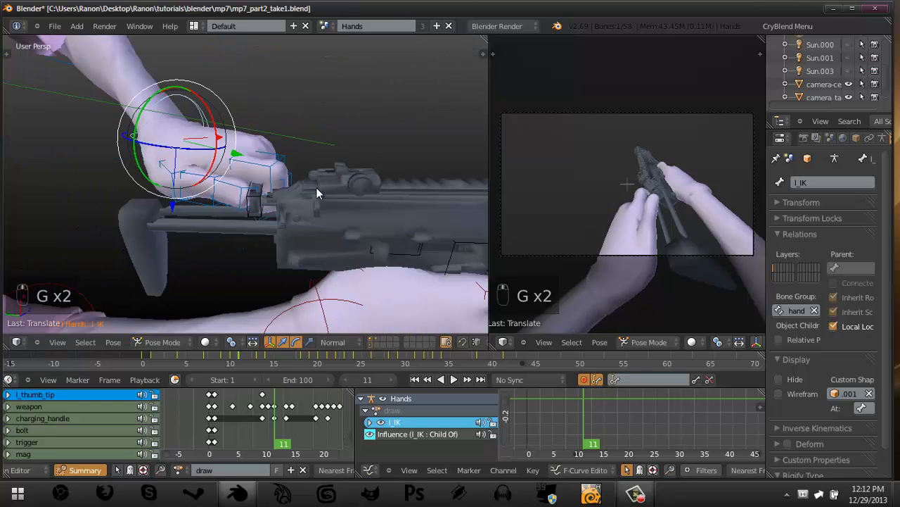
At frame 13, move the l_IK bone so the left hand follows the pulled-back charging handle.
key("Right")
key("Right")
middle_click_drag(241, 173, 261, 178)
key("g")
left_click(225, 169)
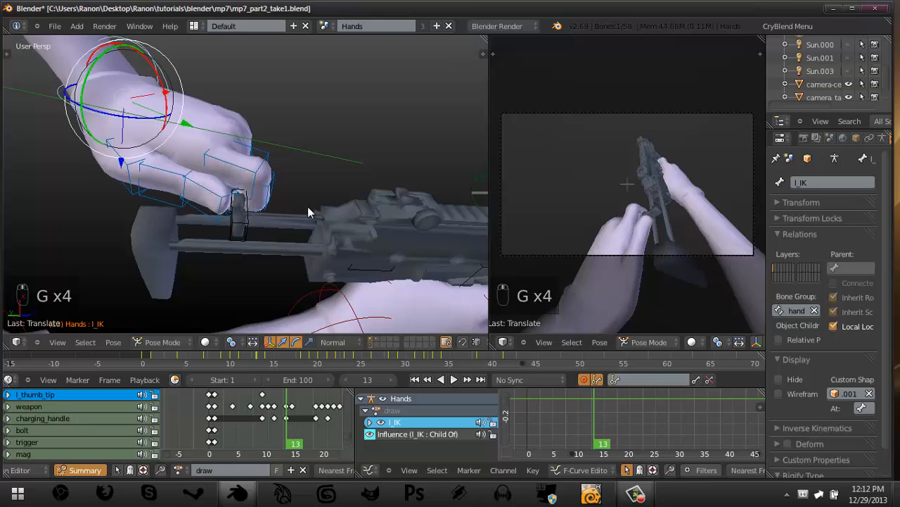
Fine-tune l_IK at frame 13 so the charging handle sits between the fingers, and save the file.
middle_click_drag(308, 207, 193, 180)
key("g")
left_click(231, 244)
key("g")
left_click(233, 131)
middle_click_drag(233, 131, 128, 226)
right_click(293, 257)
right_click(66, 185)
key("ctrl+s")
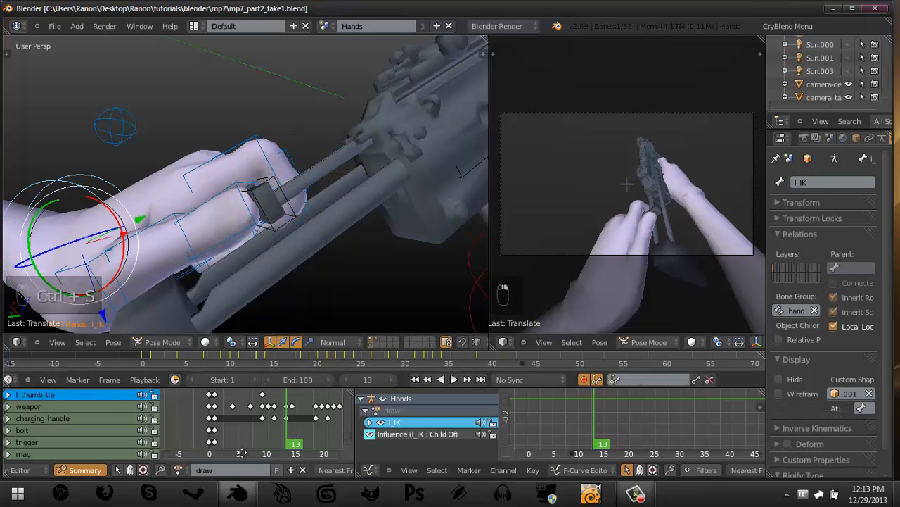
At frame 18, rotate and move the l_IK bone to keep the left hand on the charging handle.
middle_click_drag(242, 453, 213, 403)
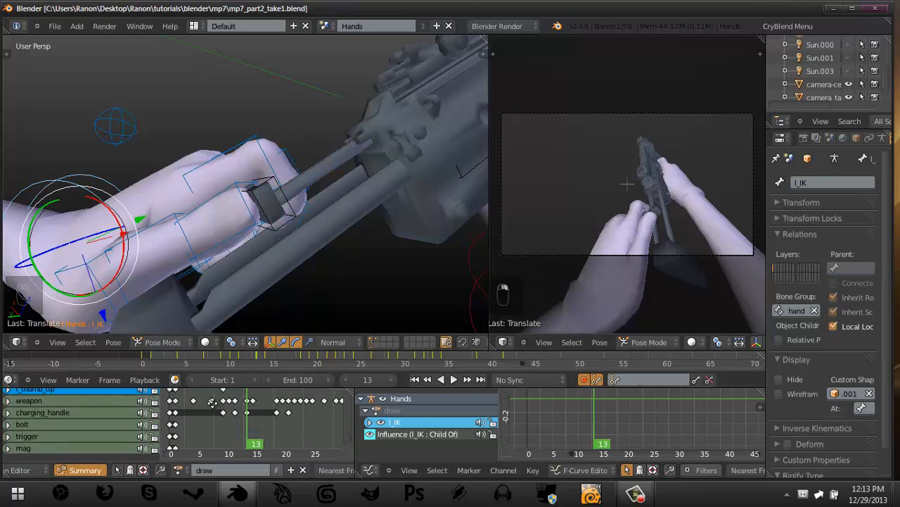
left_click_drag(250, 412, 279, 413)
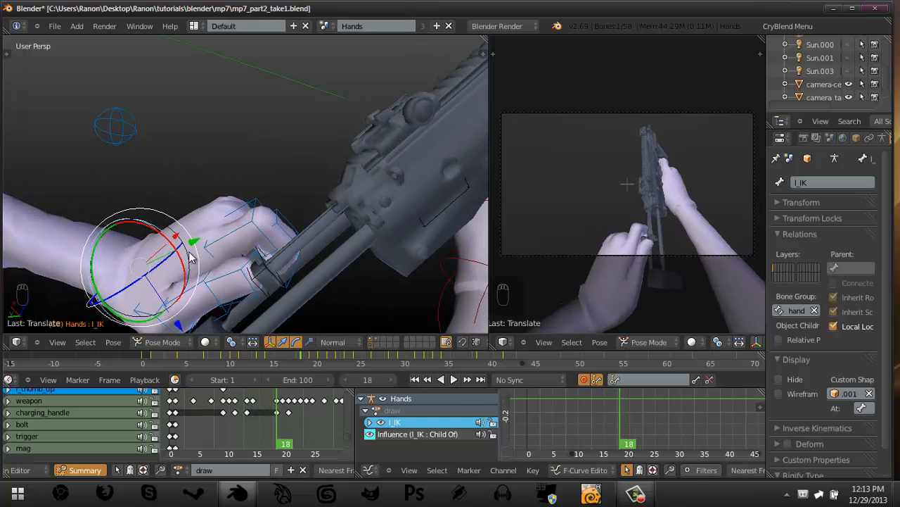
middle_click_drag(190, 257, 302, 167)
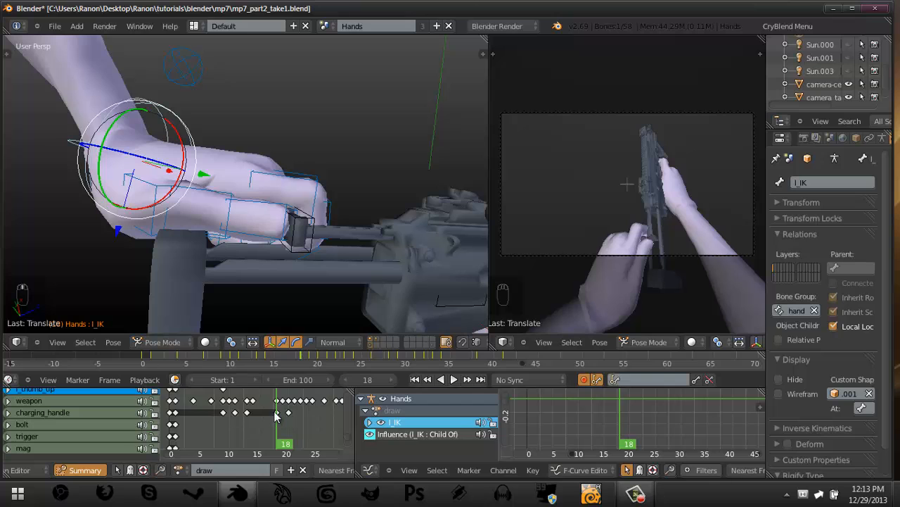
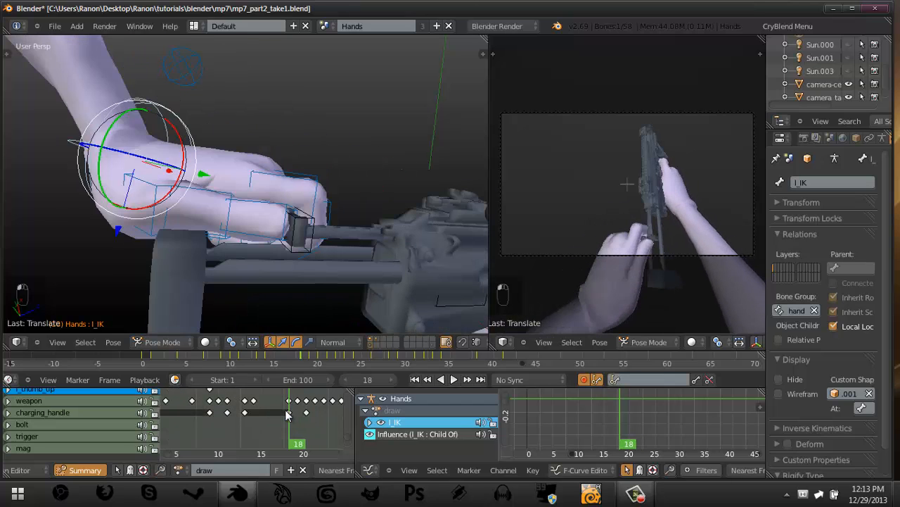
middle_click_drag(310, 200, 370, 147)
key("r")
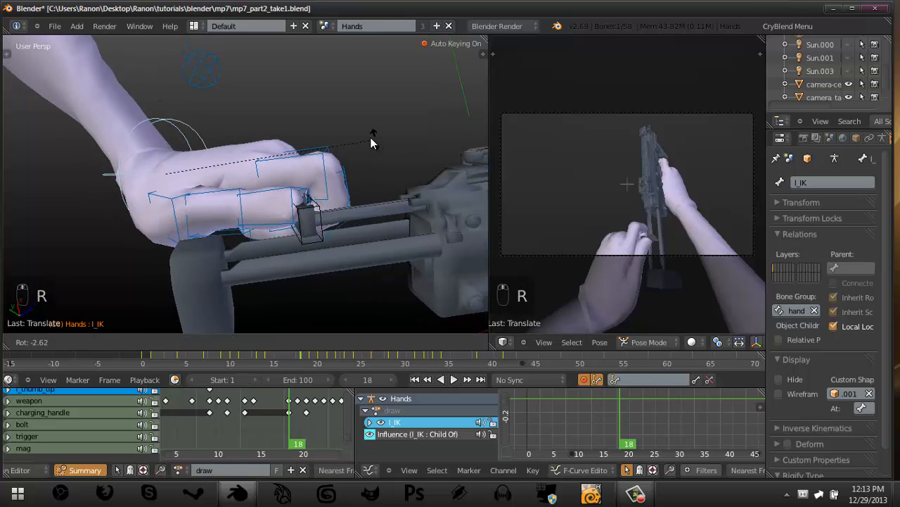
left_click(343, 116)
key("g")
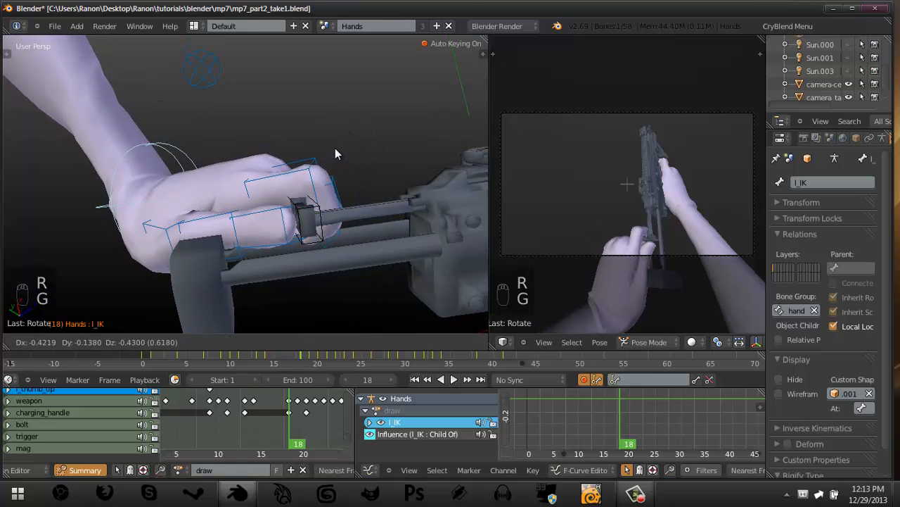
left_click(337, 143)
Refine the l_IK bone's position and rotation at frame 18 to close the grip on the charging handle.
middle_click_drag(337, 143, 359, 111)
scroll(278, 253, "up", 2)
key("g")
left_click(176, 205)
key("r")
left_click(369, 113)
key("g")
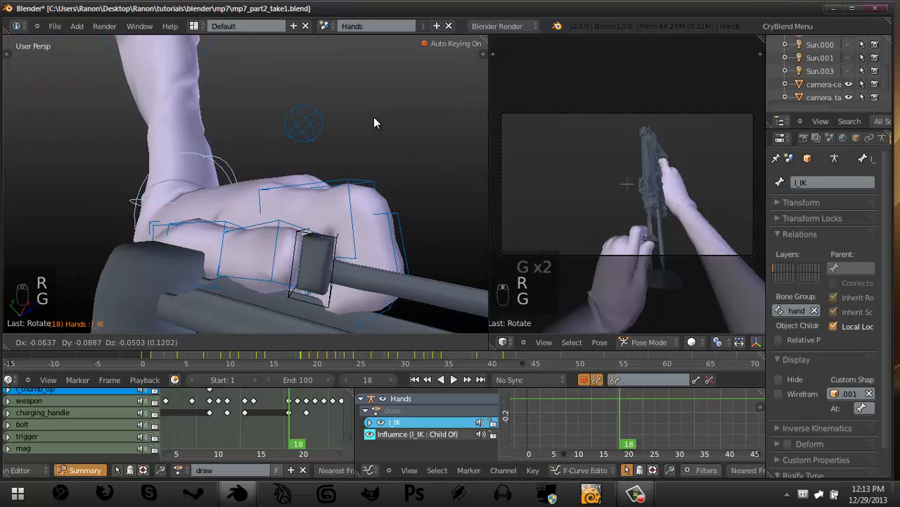
left_click(373, 117)
Shift the l_IK keyframe at frame 18 to frame 17.
middle_click_drag(215, 243, 241, 262)
middle_click_drag(285, 396, 261, 433)
scroll(260, 434, "up", 1)
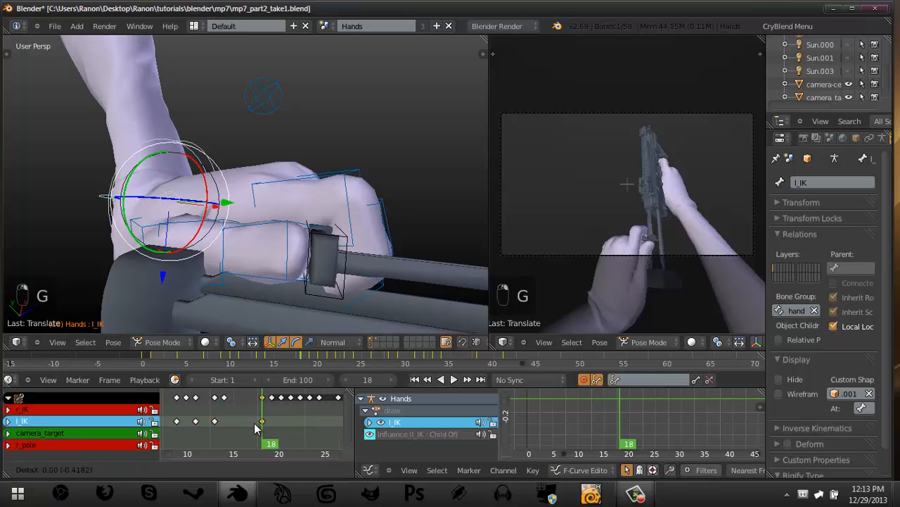
left_click(254, 423)
left_click(253, 423)
key("Right")
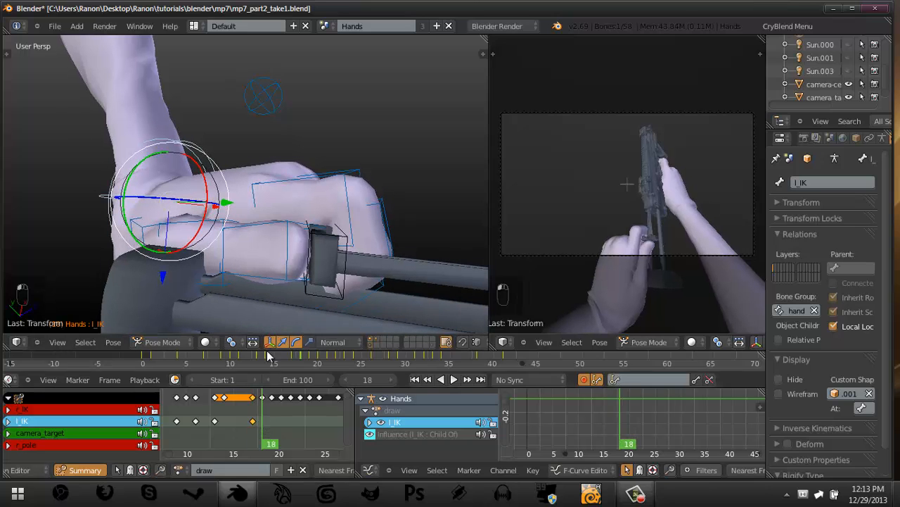
Move and rotate l_IK at frame 18 to shift the left hand slightly off the handle, then deselect all bones.
middle_click_drag(287, 392, 245, 453)
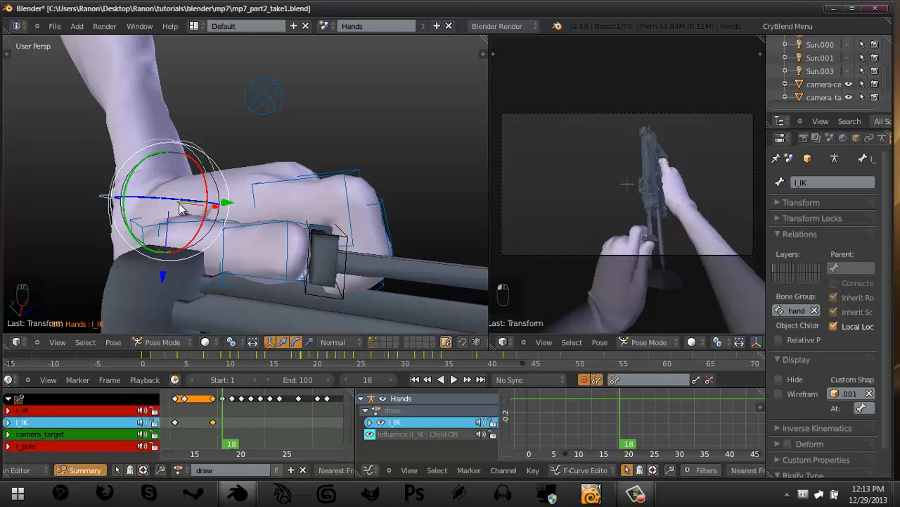
middle_click_drag(179, 209, 453, 204)
middle_click_drag(376, 166, 366, 161)
key("g")
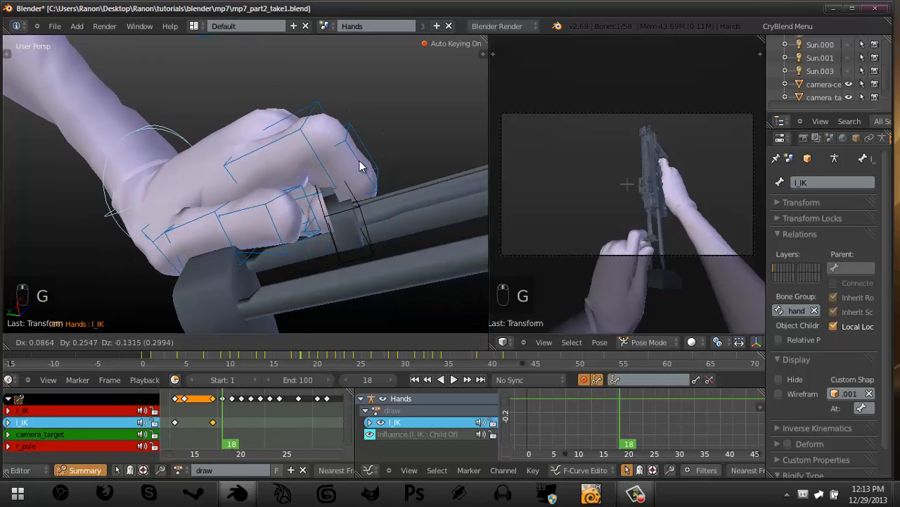
left_click(359, 161)
key("r")
left_click(398, 115)
key("g")
left_click(394, 124)
key("a")
Insert a keyframe at frame 17 for the l_index_low, l_index_mid and l_index_tip bones.
middle_click_drag(246, 188, 339, 154)
right_click(337, 246)
key("Left")
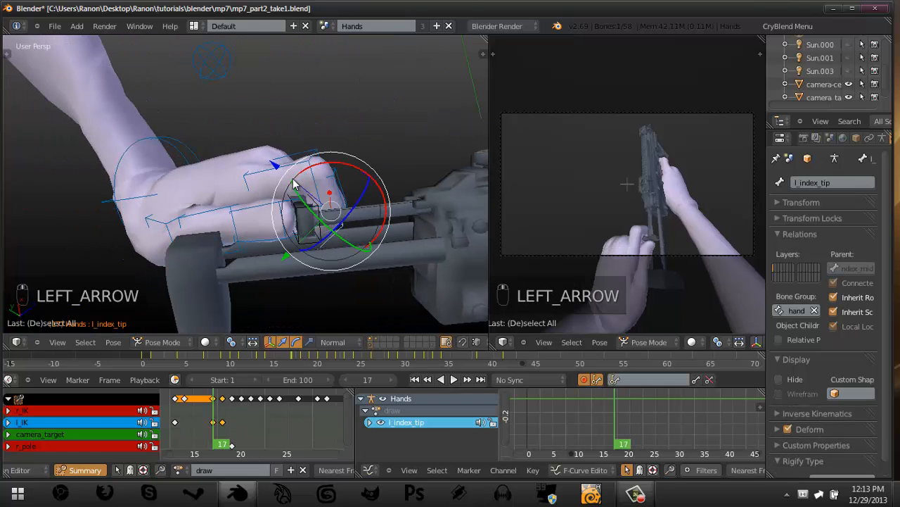
key("z")
key("b")
left_click_drag(327, 181, 344, 153)
key("z")
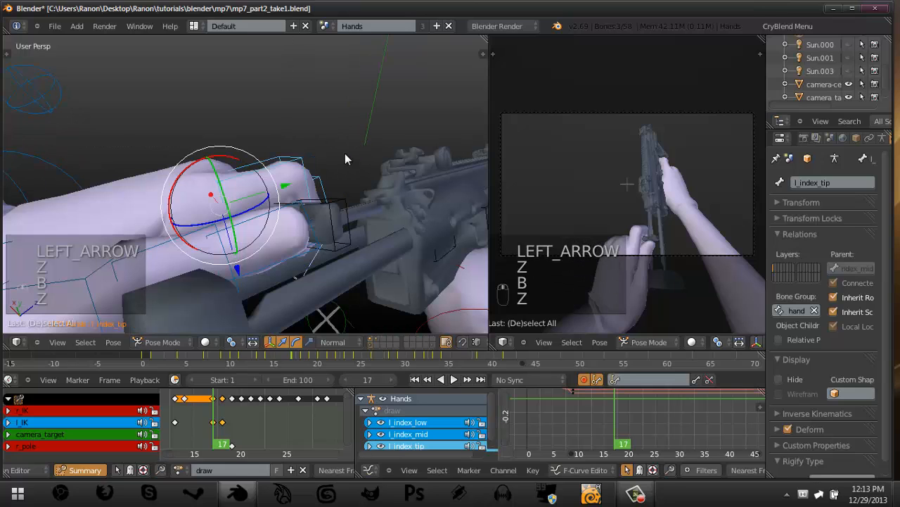
key("i")
left_click(345, 153)
key("z")
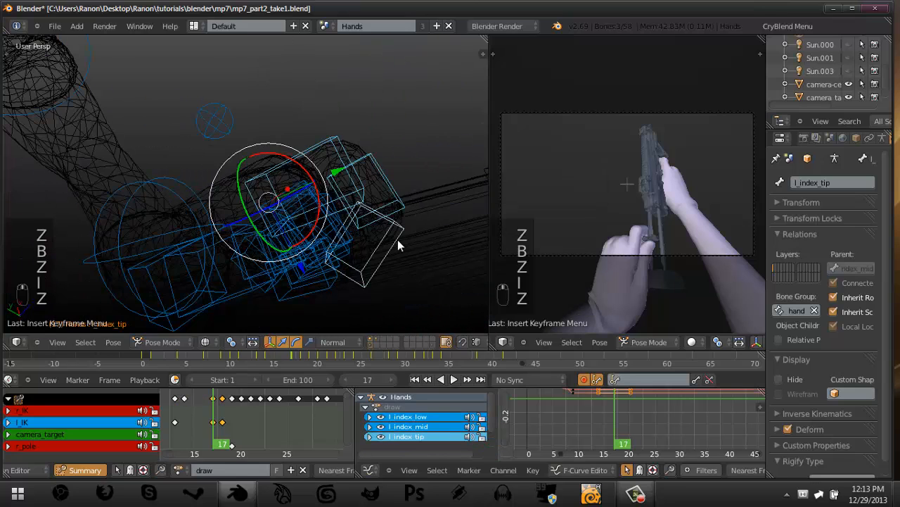
At frame 18, adjust the l_index_tip bone so the left fingertip bends clear of the charging handle.
key("a")
right_click(394, 239)
middle_click_drag(303, 173, 301, 181)
key("Right")
key("z")
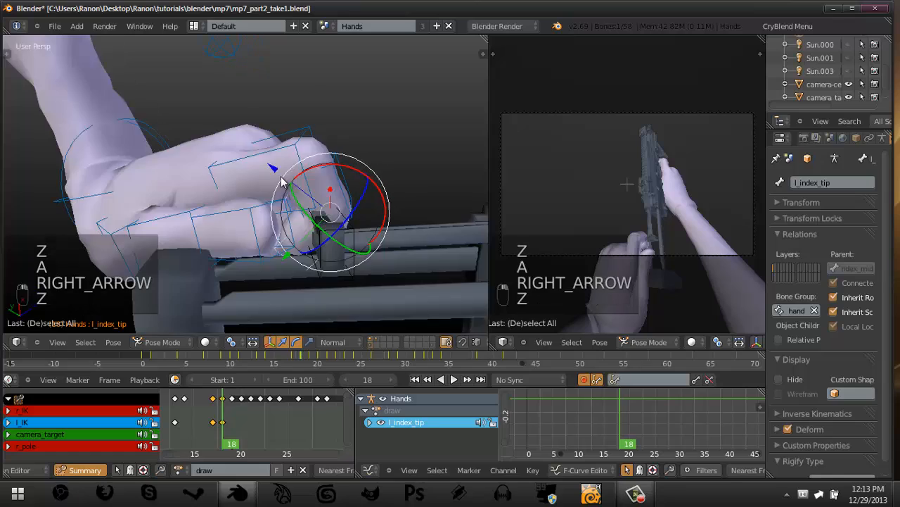
key("g")
left_click(357, 171)
middle_click_drag(351, 170, 356, 123)
key("g")
left_click(215, 182)
key("r")
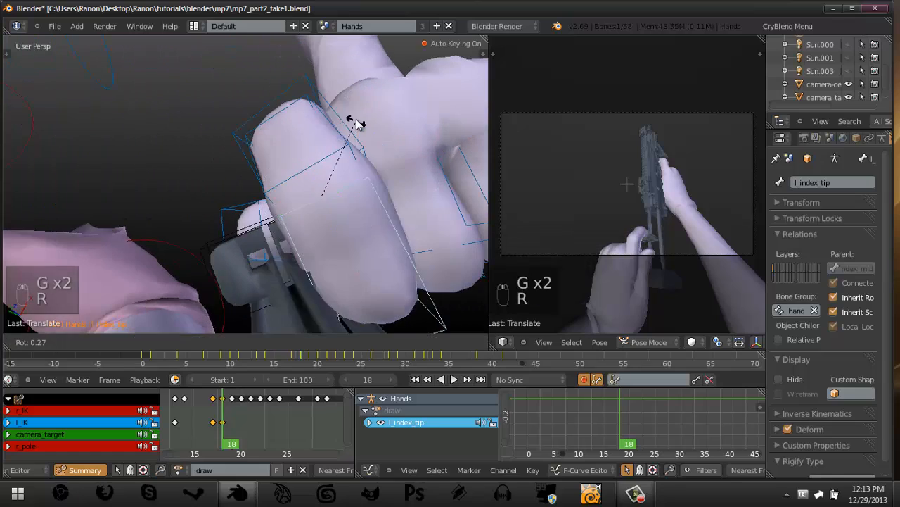
middle_click_drag(283, 185, 81, 255)
left_click(350, 171)
Compare the left hand's pose between frames 17 and 18 around the charging handle.
key("Left")
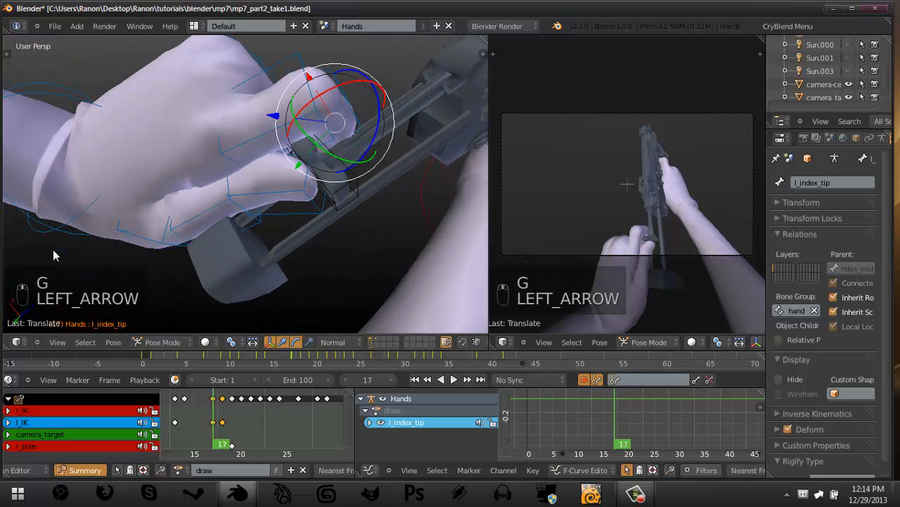
key("Right")
key("Left")
key("Right")
key("Left")
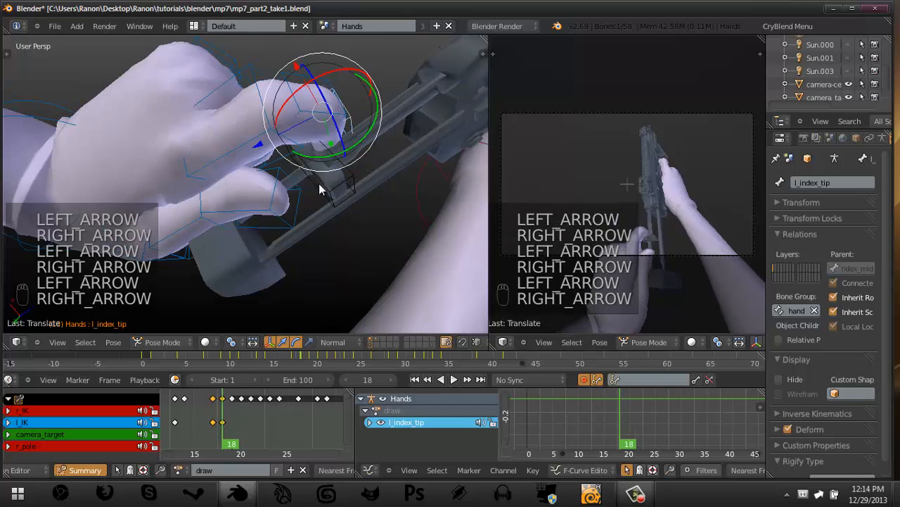
key("Right")
key("Left")
key("Right")
middle_click_drag(262, 226, 220, 194)
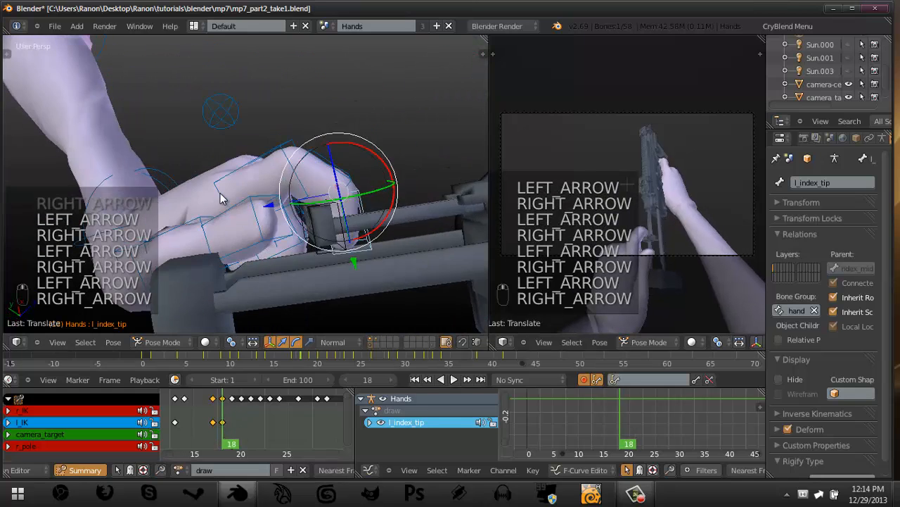
At frame 19, move the l_IK bone to pull the left hand away from the weapon.
key("Right")
scroll(221, 193, "down", 1)
right_click(169, 158)
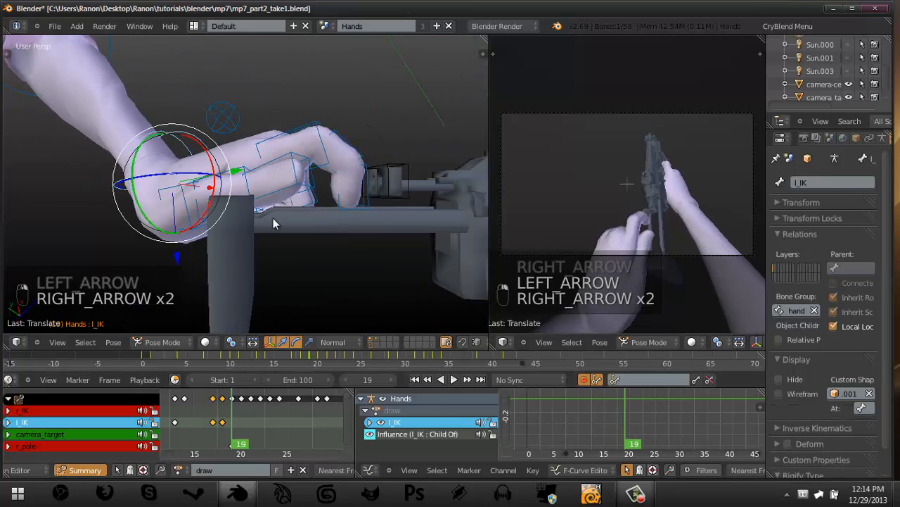
middle_click_drag(273, 218, 316, 207)
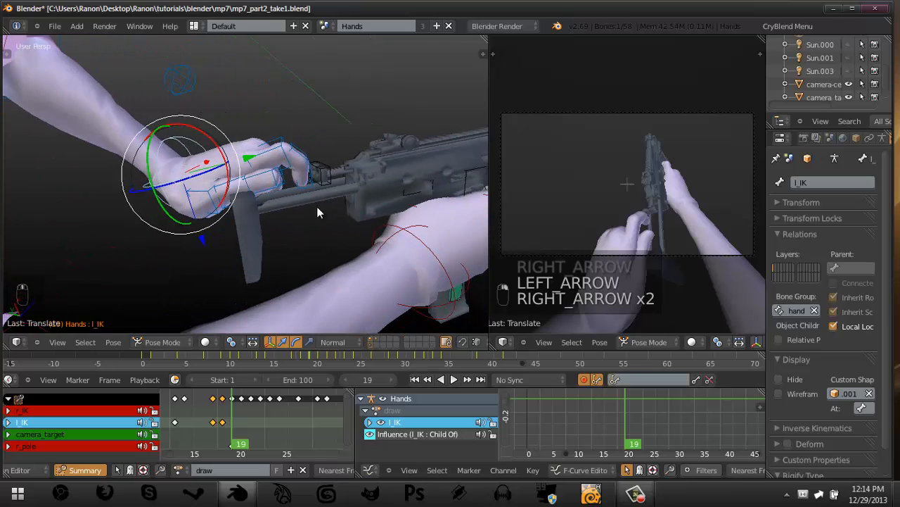
key("g")
left_click(289, 214)
middle_click_drag(256, 289, 478, 232)
key("g")
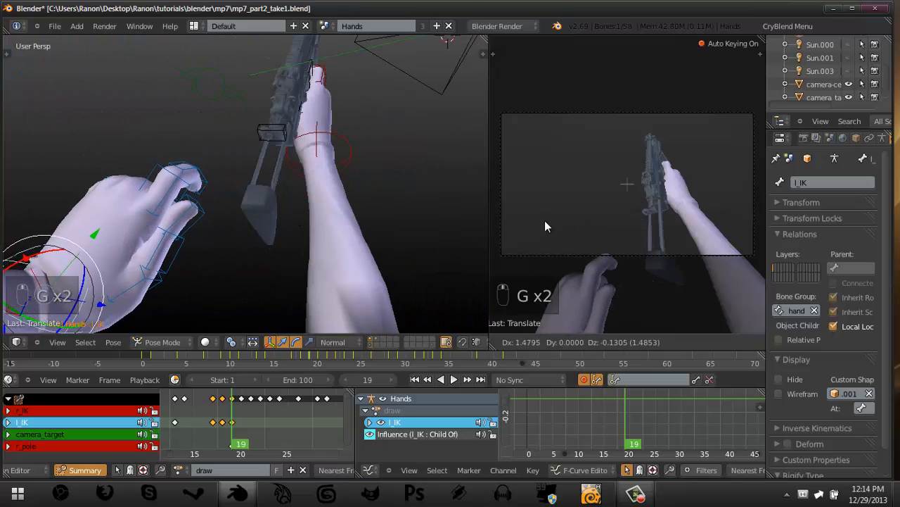
left_click(553, 232)
Clear the pose rotation of the l_index_mid and l_index_tip bones at frame 19.
middle_click_drag(232, 211, 77, 211)
scroll(218, 123, "up", 4)
key("a")
right_click(217, 123)
middle_click_drag(242, 186, 274, 219, "shift")
key("alt+r")
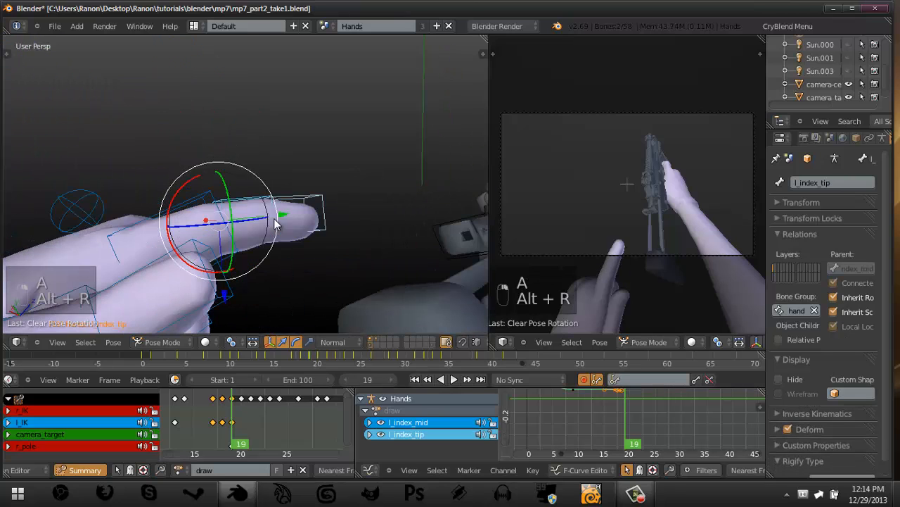
Rotate the l_index_low bone at frame 19 to raise the left index finger, then deselect all bones.
key("a")
right_click(205, 199)
middle_click_drag(251, 156, 189, 183)
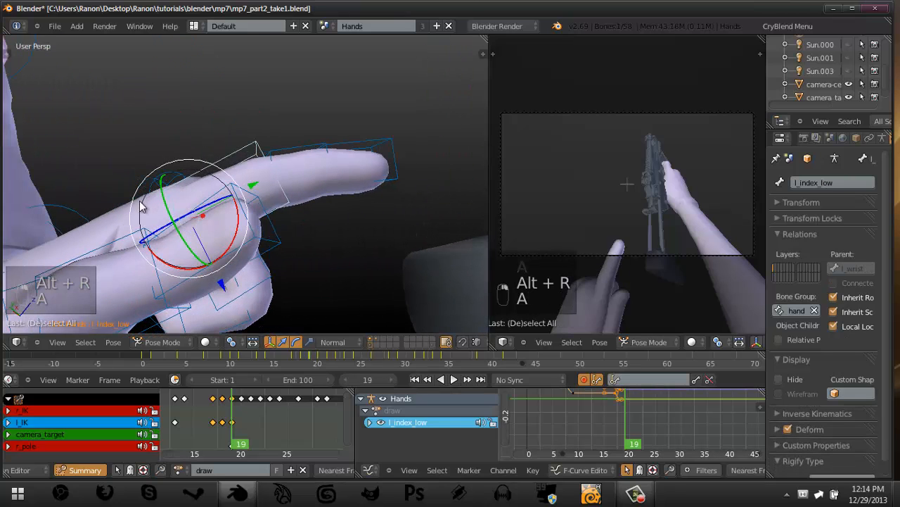
left_click_drag(180, 269, 191, 265)
key("a")
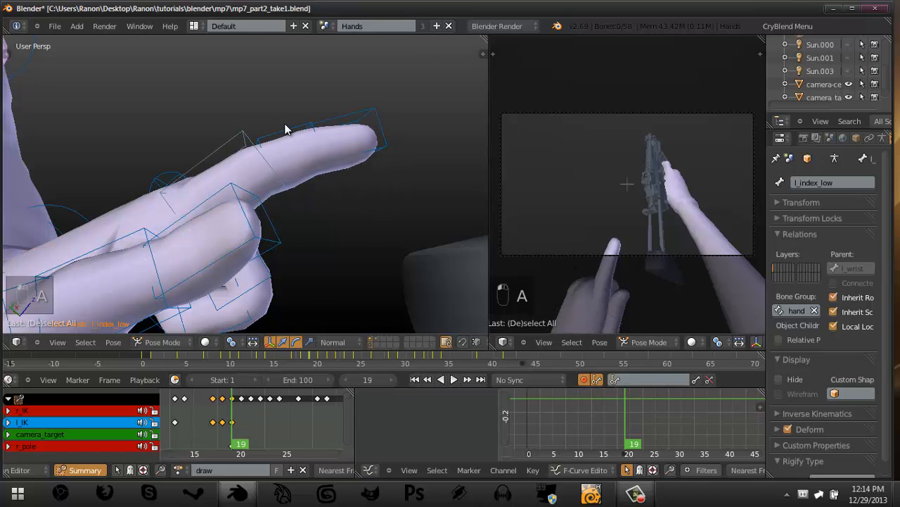
Refine the rotation of the l_index_low bone at frame 19, finishing with a trackball rotation of the left index finger.
left_click_drag(347, 192, 344, 189)
key("a")
right_click(315, 152)
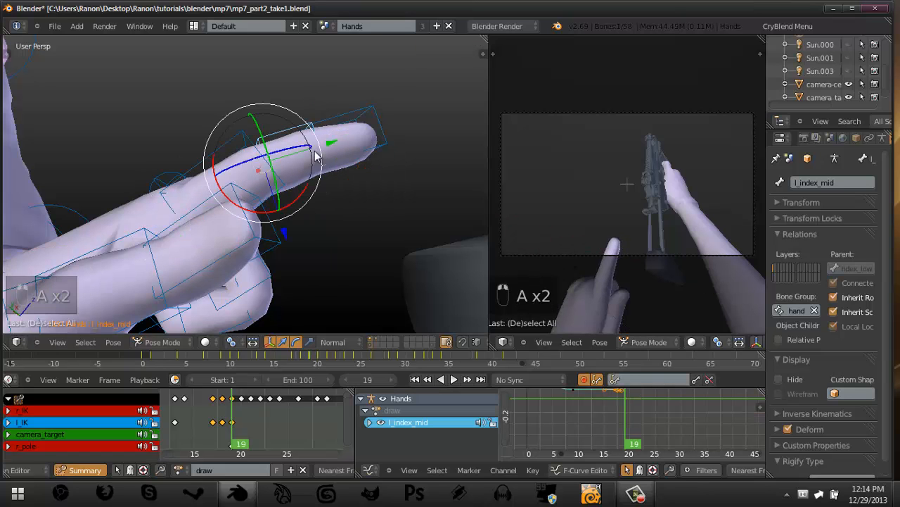
middle_click_drag(316, 152, 254, 175)
scroll(242, 197, "down", 1)
key("r")
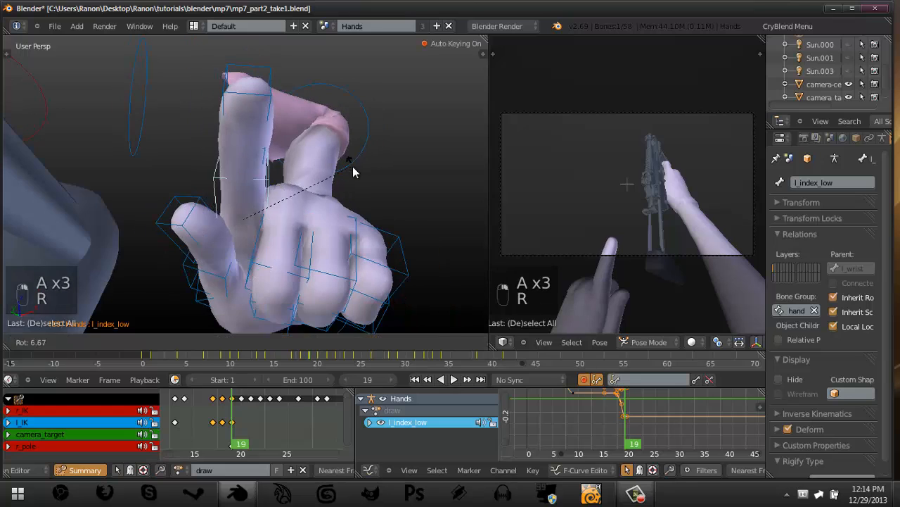
left_click(351, 166)
key("r")
key("r")
left_click(342, 166)
middle_click_drag(188, 136, 271, 168)
Step back and forth through the frames leading to frame 19 to check the index finger's release from the charging handle.
key("Left")
key("Left")
key("Left")
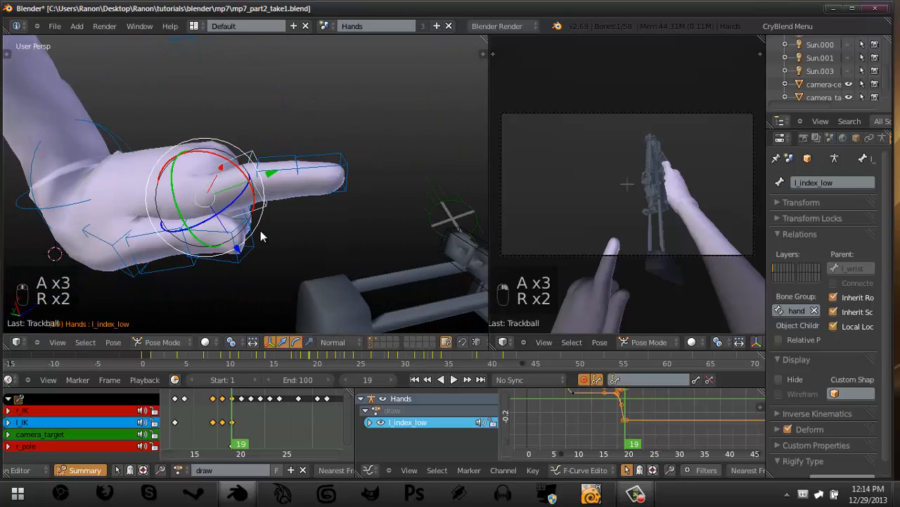
key("Right")
key("Right")
key("Right")
key("Right")
key("Right")
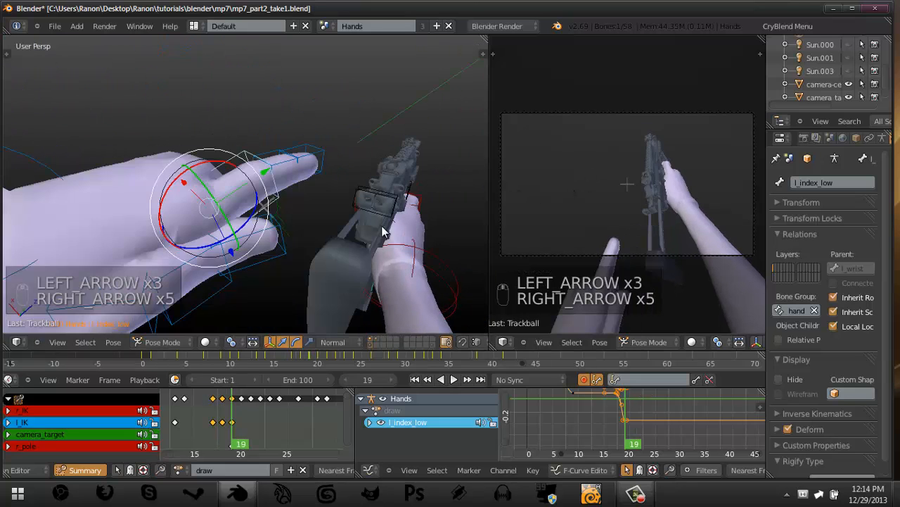
Move the l_IK bone at frame 19 to reposition the left hand beside the weapon's stock.
scroll(116, 227, "down", 3)
right_click(104, 176)
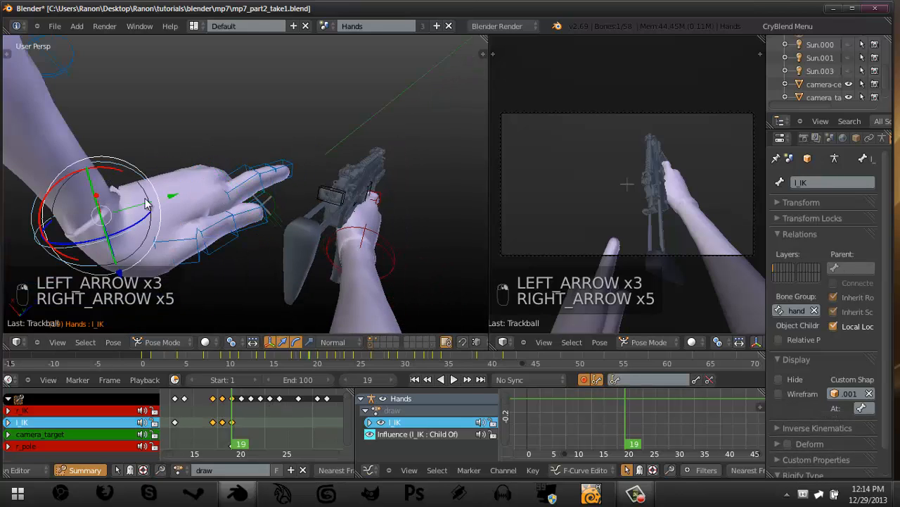
middle_click_drag(147, 202, 268, 239)
key("g")
left_click(586, 220)
middle_click_drag(285, 187, 247, 199)
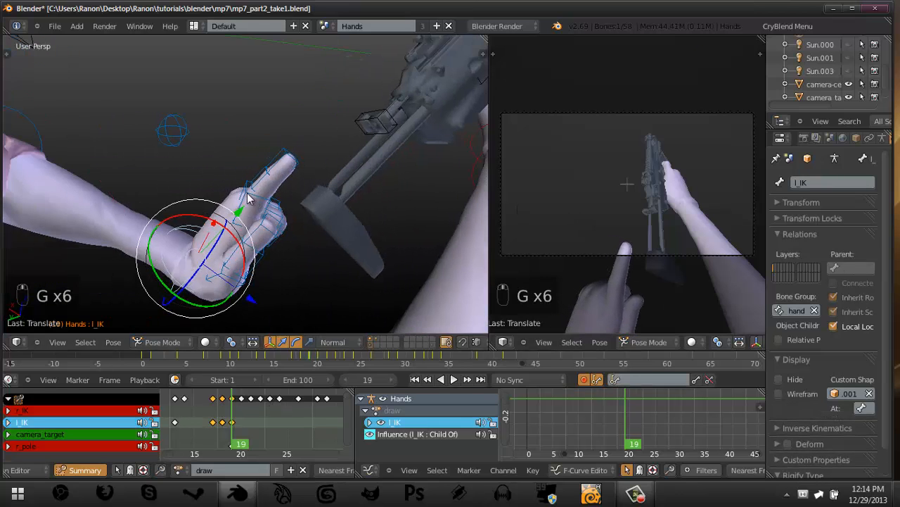
key("g")
left_click(252, 192)
Compare the preceding frames and adjust the l_IK bone's position again at frame 19.
key("Left")
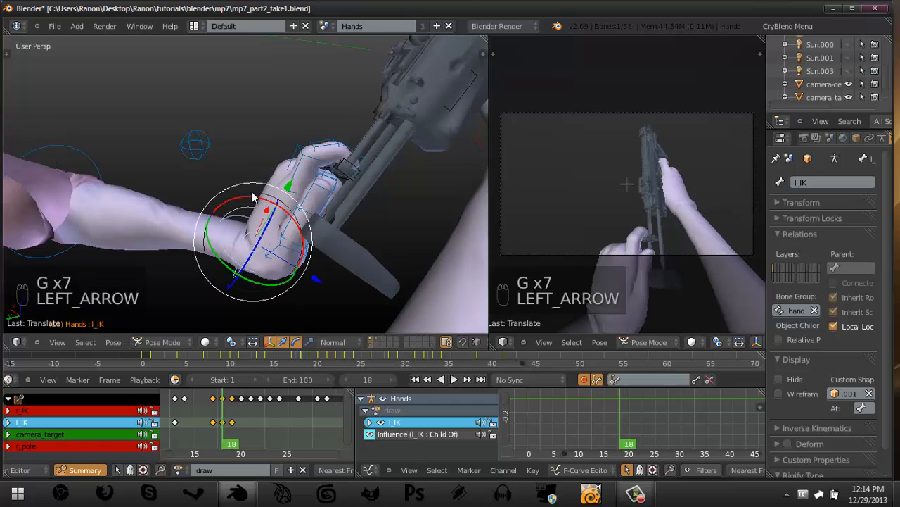
key("Left")
key("Left")
key("Right")
key("Right")
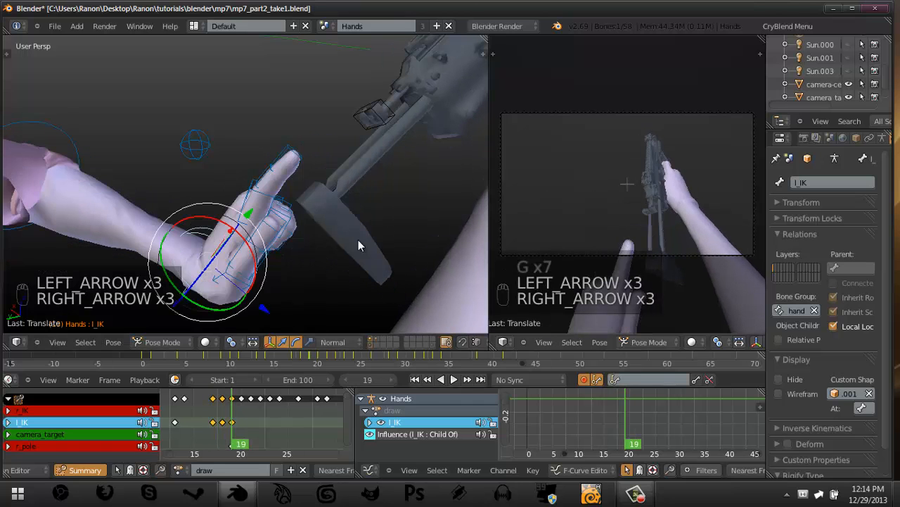
key("g")
left_click(300, 199)
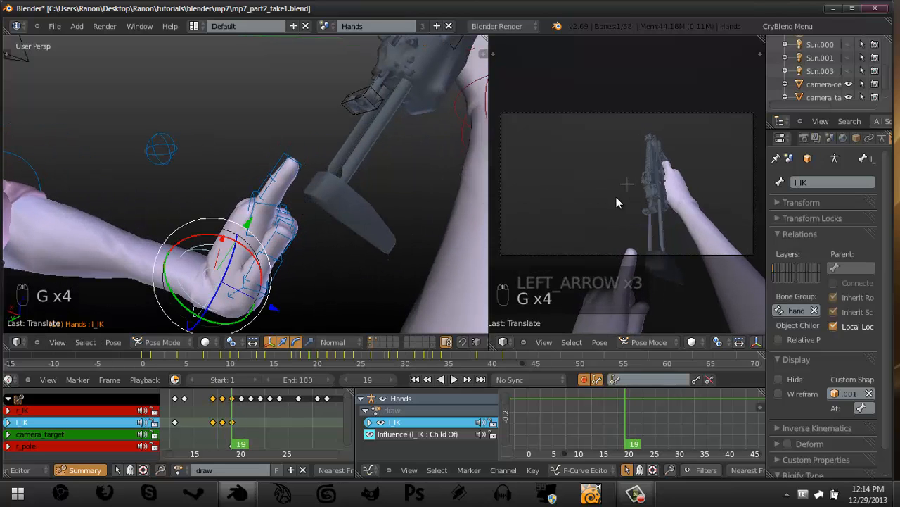
Play back the draw animation and step through frames 15 to 19 to examine the left hand's pull and release.
key("Left")
key("Left")
key("Left")
key("Left")
key("Left")
key("Left")
key("Left")
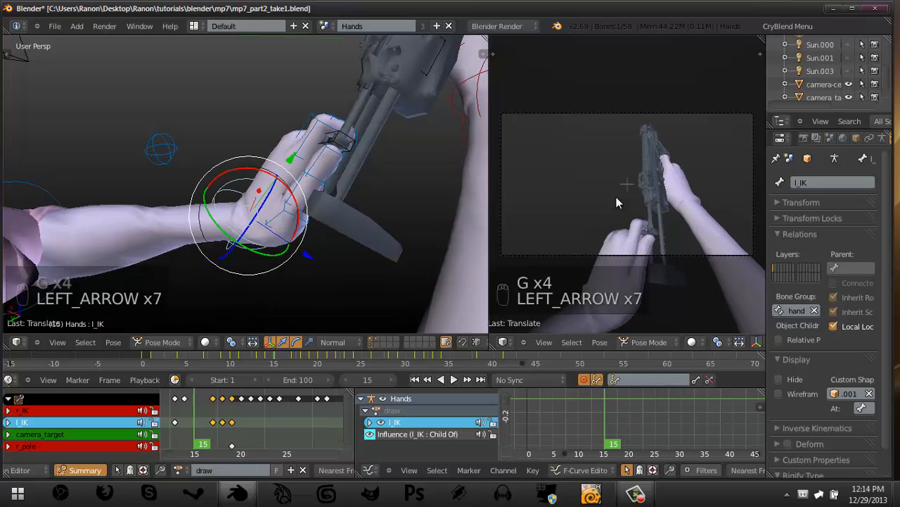
key("alt+a")
key("alt+a")
key("Left")
key("Left")
key("Left")
key("Left")
key("Left")
key("Left")
key("Left")
key("Left")
key("Left")
key("Left")
key("Left")
key("Left")
key("Left")
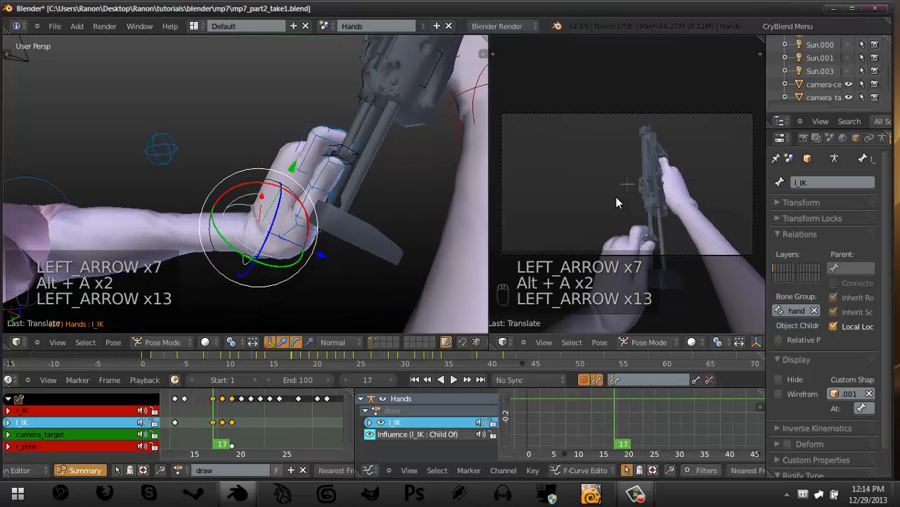
key("Right")
key("Right")
key("Right")
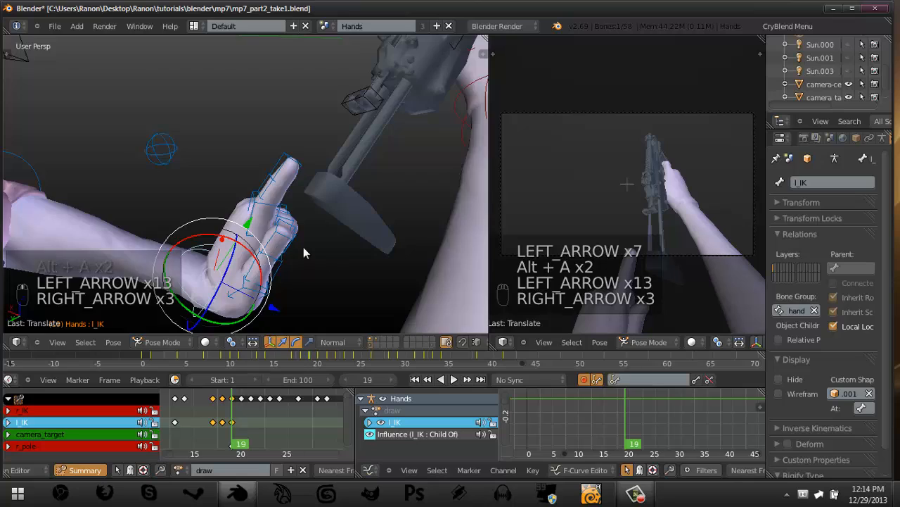
Examine the left hand from behind while stepping from frame 19 back past frame 12 and forward again.
middle_click_drag(304, 252, 257, 259)
middle_click_drag(351, 228, 255, 144)
key("Left")
key("Left")
key("Left")
key("Left")
key("Left")
key("Left")
key("Left")
key("Left")
key("Left")
key("Left")
key("Left")
key("Left")
key("Left")
key("Left")
key("Left")
key("Left")
key("Left")
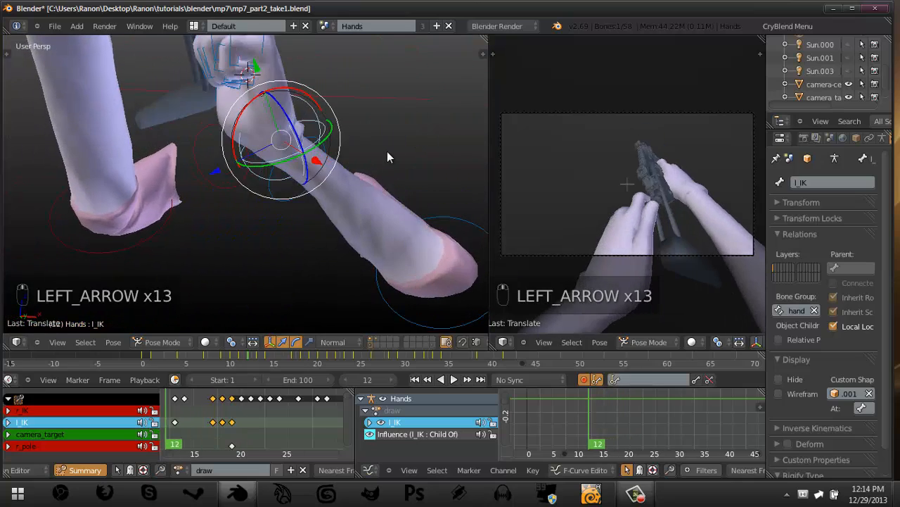
key("Right")
key("Right")
key("Right")
key("Right")
key("Right")
key("Right")
key("Right")
key("Right")
key("Right")
key("Right")
key("Right")
key("Right")
key("Right")
key("Right")
key("Right")
key("Right")
key("Right")
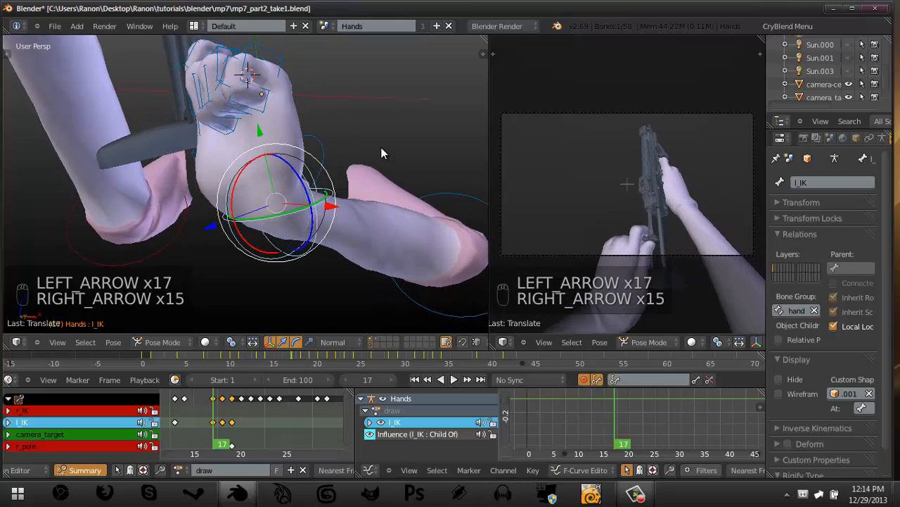
At frame 17, insert a keyframe for all bones of the left middle, ring and pinky fingers.
key("Left")
middle_click_drag(293, 145, 261, 125)
key("z")
key("a")
key("a")
key("a")
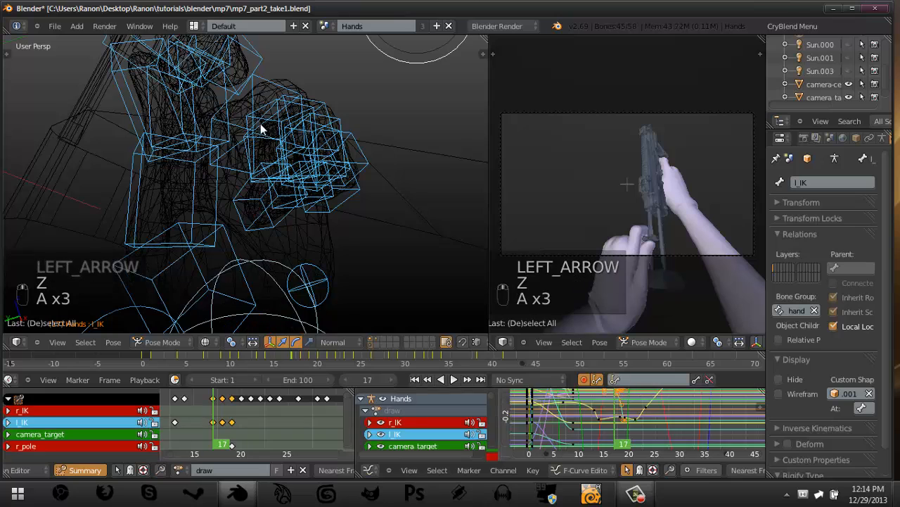
key("a")
key("a")
key("b")
left_click_drag(251, 111, 382, 223)
key("z")
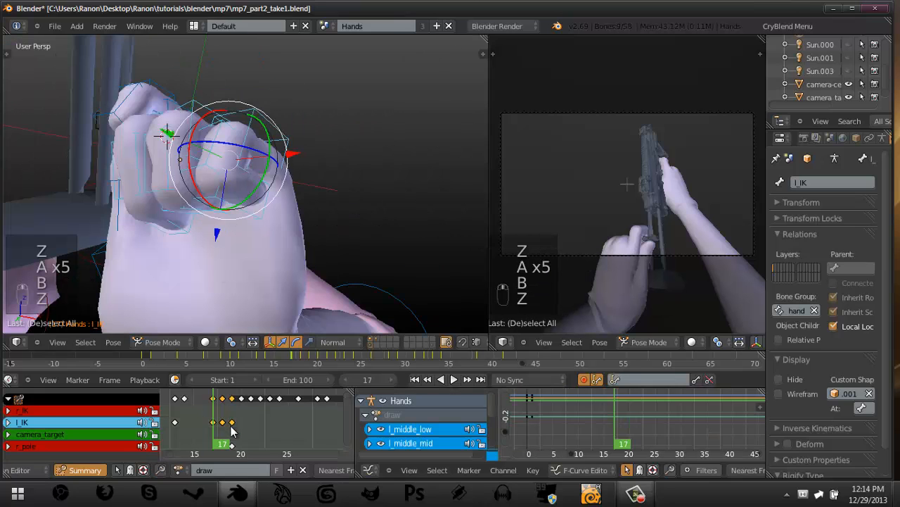
middle_click_drag(230, 398, 254, 420)
middle_click_drag(251, 147, 227, 221)
key("i")
left_click(299, 173)
key("z")
key("z")
Clear the pose rotation of the left middle, ring and pinky finger bones at frame 20.
key("Right")
key("Right")
key("Right")
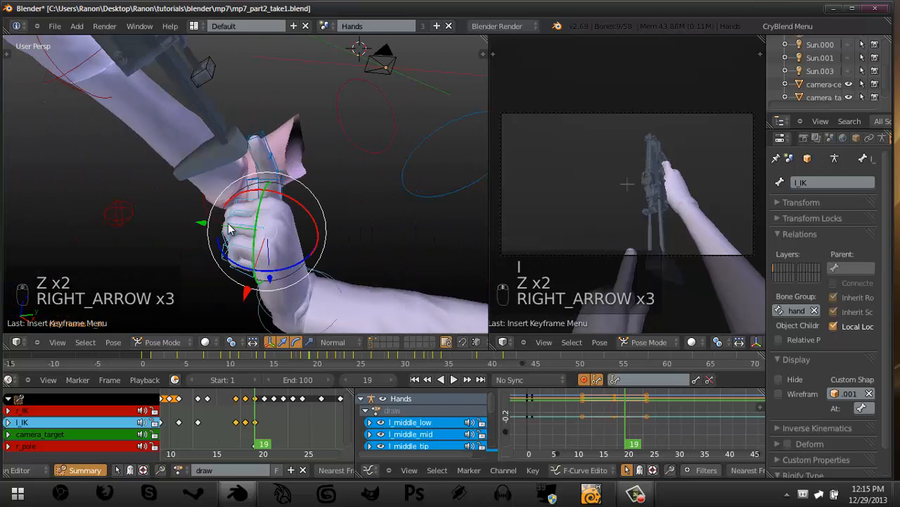
key("Right")
key("alt+r")
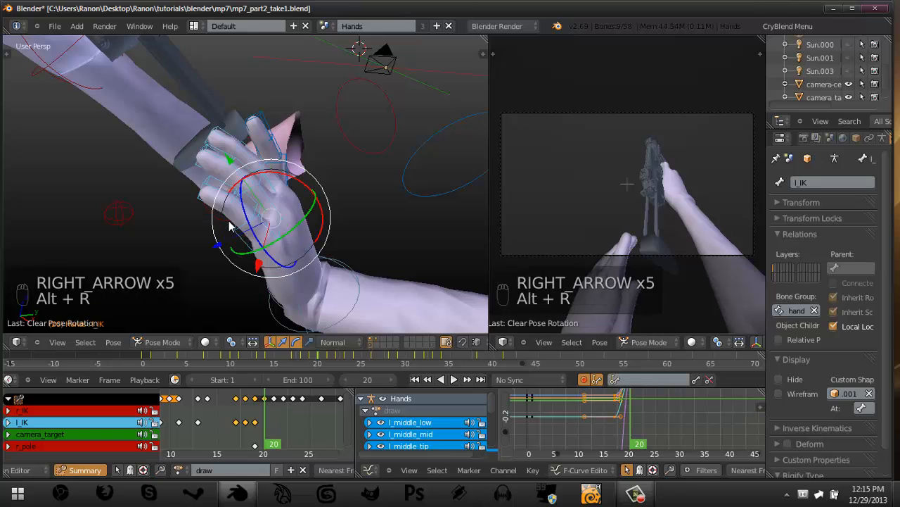
Rotate the l_pinky_low bone at frame 20 to angle the straightened left pinky.
middle_click_drag(229, 225, 206, 243)
key("a")
right_click(207, 243)
key("r")
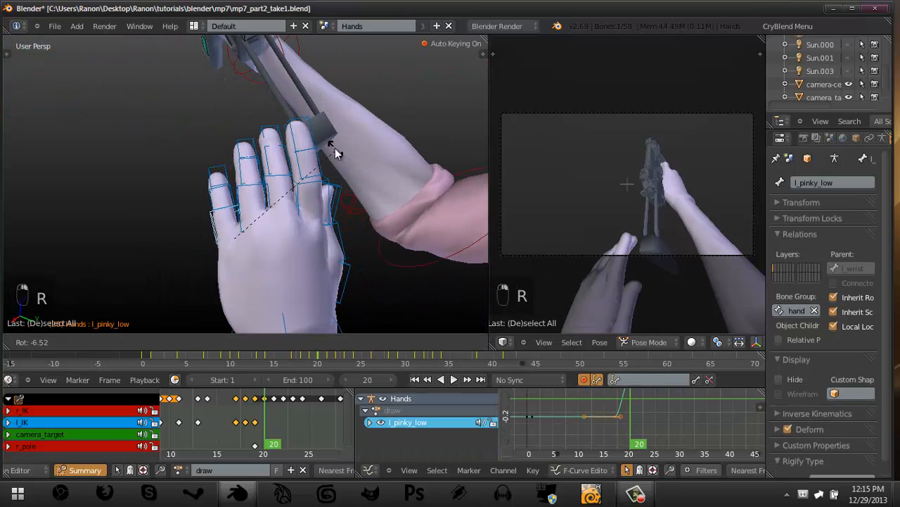
left_click(336, 150)
Adjust the neighbouring lower finger bones, including l_middle_low, at frame 20, then deselect all bones.
key("a")
right_click(269, 200)
middle_click_drag(269, 200, 329, 180)
key("a")
right_click(289, 188)
left_click_drag(329, 181, 339, 184)
key("a")
Select the upper bones of the left pinky, ring and middle fingers and rotate them slightly at frame 20.
middle_click_drag(237, 225, 232, 168)
key("z")
key("a")
key("a")
key("a")
key("b")
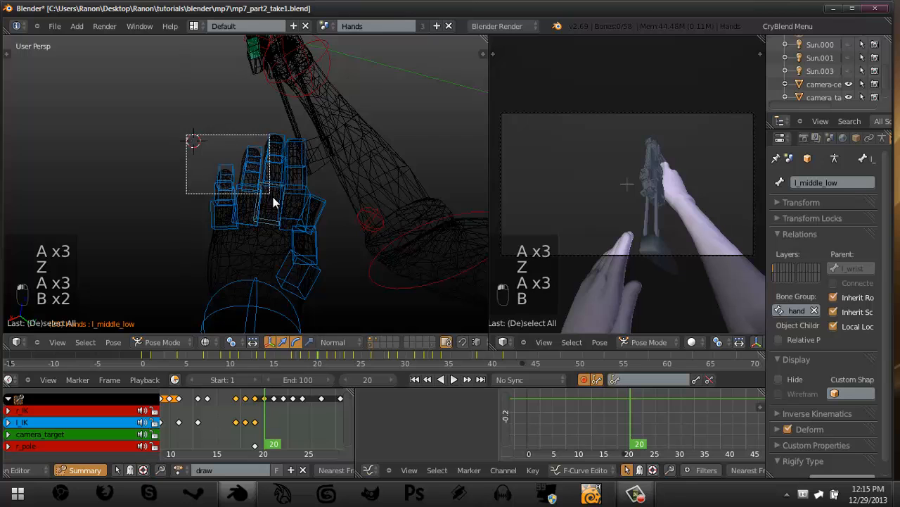
left_click_drag(273, 197, 275, 198)
key("z")
middle_click_drag(276, 198, 301, 204)
mouse_move(295, 201)
left_mouse_down()
mouse_move(288, 189)
mouse_move(294, 198)
left_mouse_up()
middle_click_drag(294, 198, 277, 271)
Select the l_thumb_low, l_thumb_mid and l_thumb_tip bones and insert a LocRotScale keyframe for them at frame 17.
key("a")
right_click(277, 254)
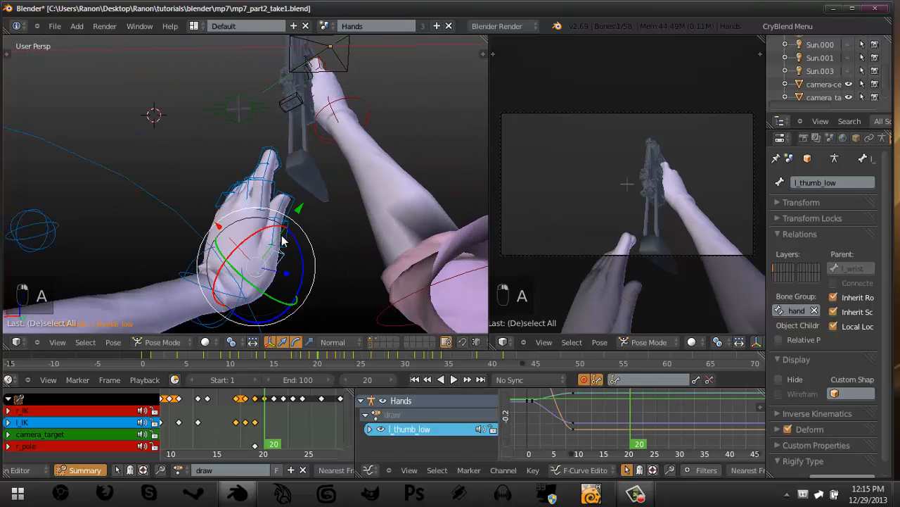
key("z")
key("a")
key("b")
left_click_drag(211, 145, 301, 255)
key("z")
key("Left")
key("Left")
key("Left")
key("Left")
key("Left")
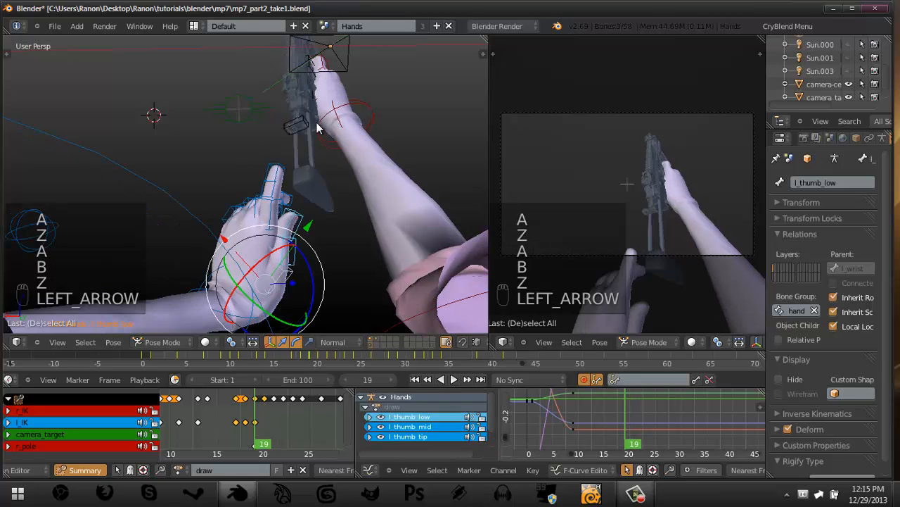
middle_click_drag(231, 153, 259, 179)
key("Right")
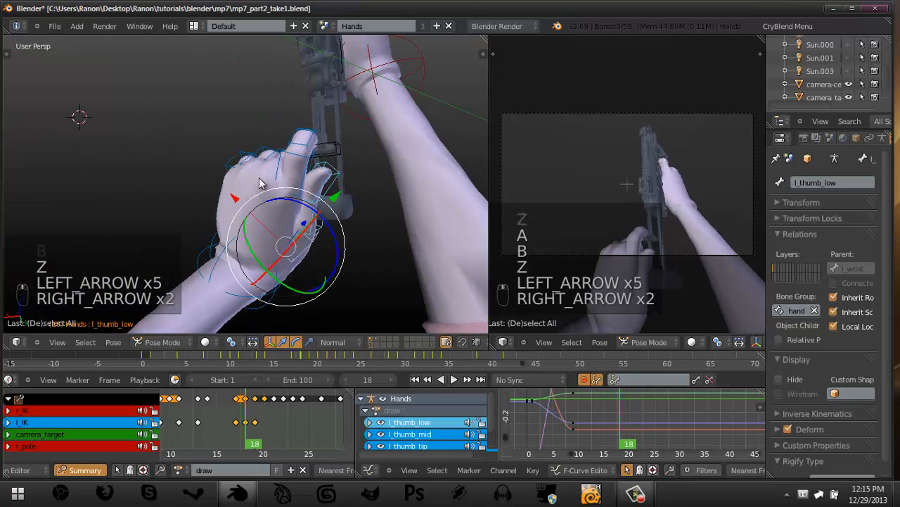
key("Left")
key("i")
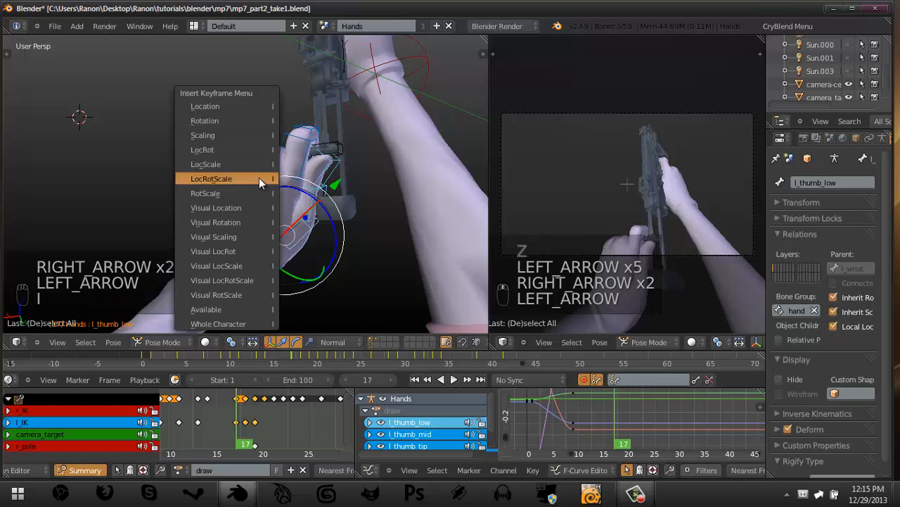
left_click(260, 180)
key("Right")
key("Right")
key("Right")
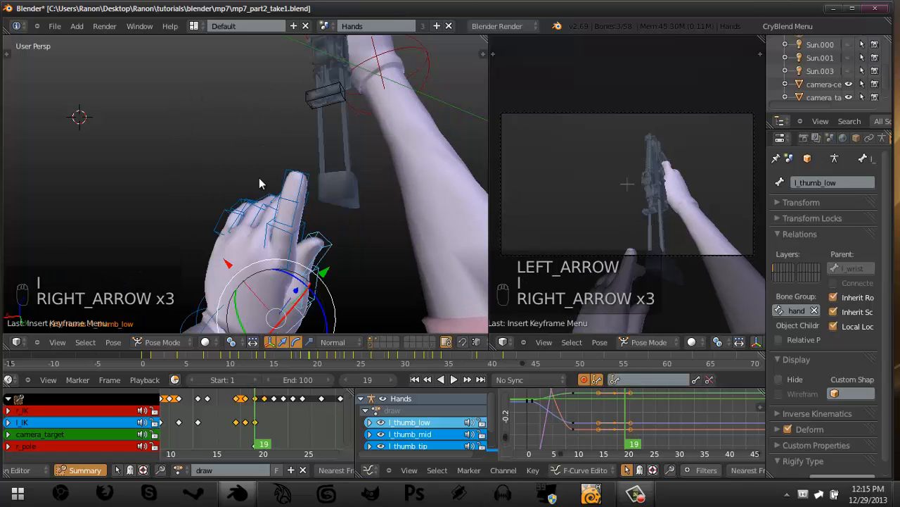
Clear the rotation of the three left thumb bones at frame 19, then rotate l_thumb_low.
key("alt+r")
key("a")
right_click(276, 246)
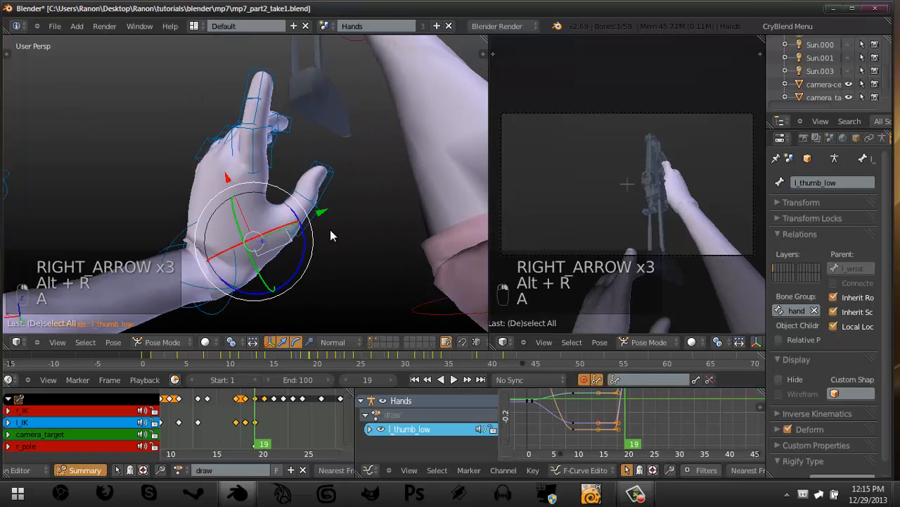
key("r")
left_click(336, 157)
Select the l_IK bone, check the hand's release motion in the frames leading up to frame 19, and save the file.
middle_click_drag(336, 157, 207, 257)
key("a")
right_click(182, 232)
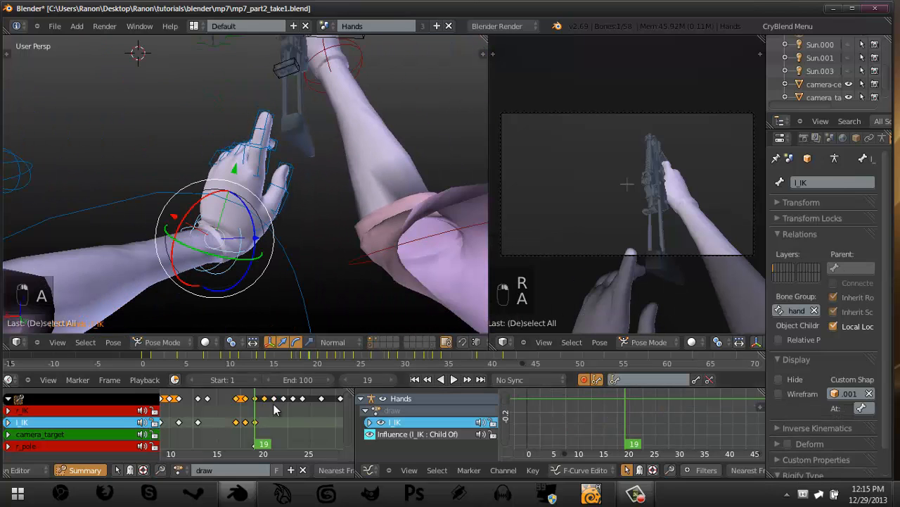
key("Left")
key("Left")
key("Left")
key("Left")
key("Left")
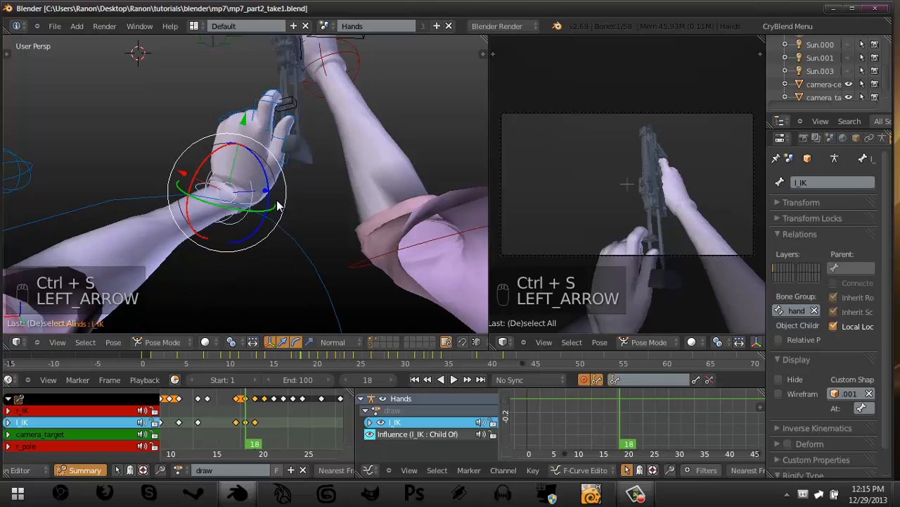
key("Right")
key("Right")
key("Right")
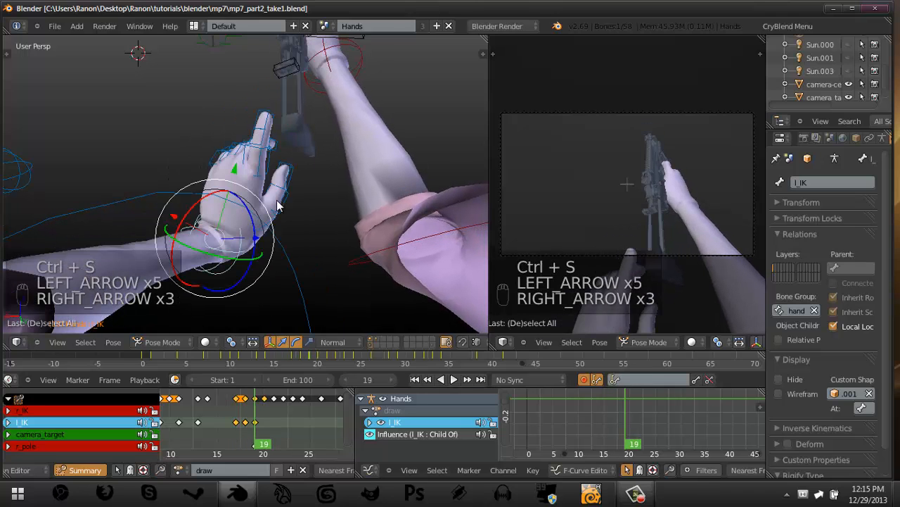
key("ctrl+s")
Move the l_IK bone down and away from the weapon at frame 21 and tilt the left hand with a trackball rotation.
middle_click_drag(291, 208, 95, 200)
key("Right")
key("Right")
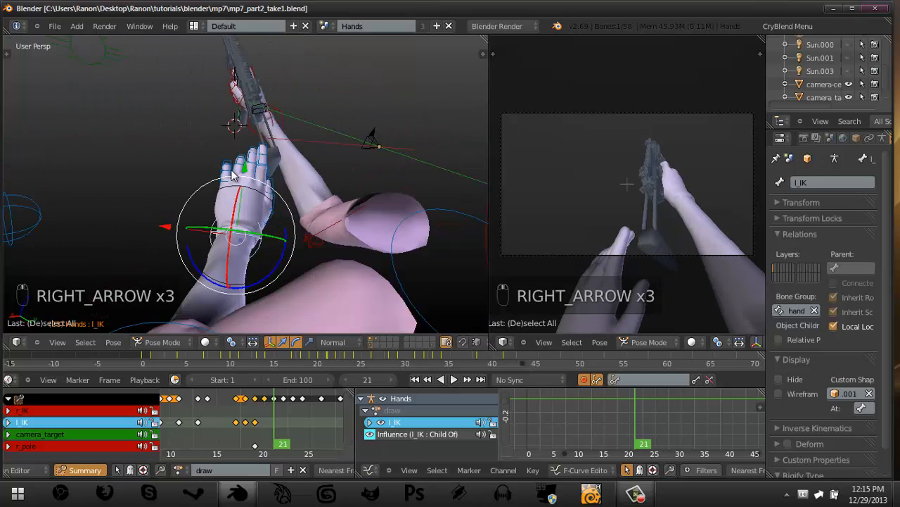
key("g")
left_click(199, 263)
middle_click_drag(315, 128, 323, 131)
key("r")
key("r")
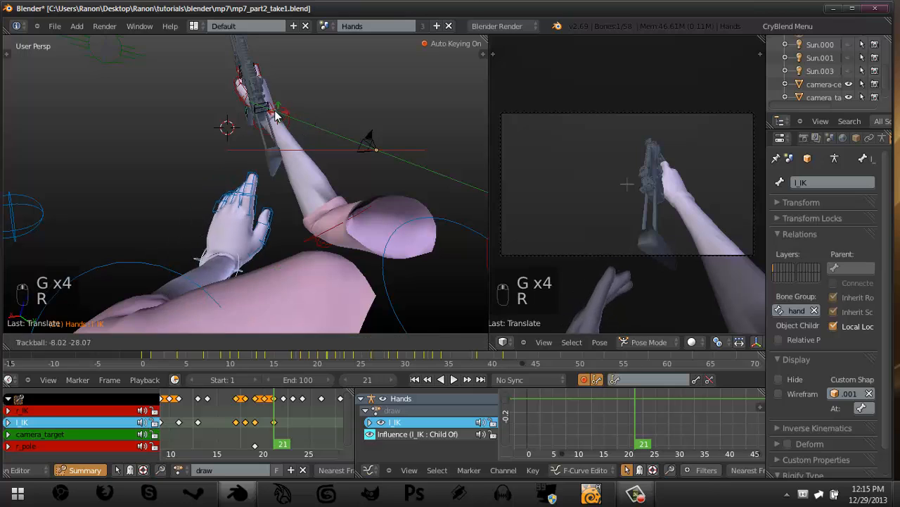
left_click(273, 116)
Shift the l_IK bone further below the weapon at frame 21.
key("g")
left_click(246, 117)
middle_click_drag(154, 226, 256, 232)
key("g")
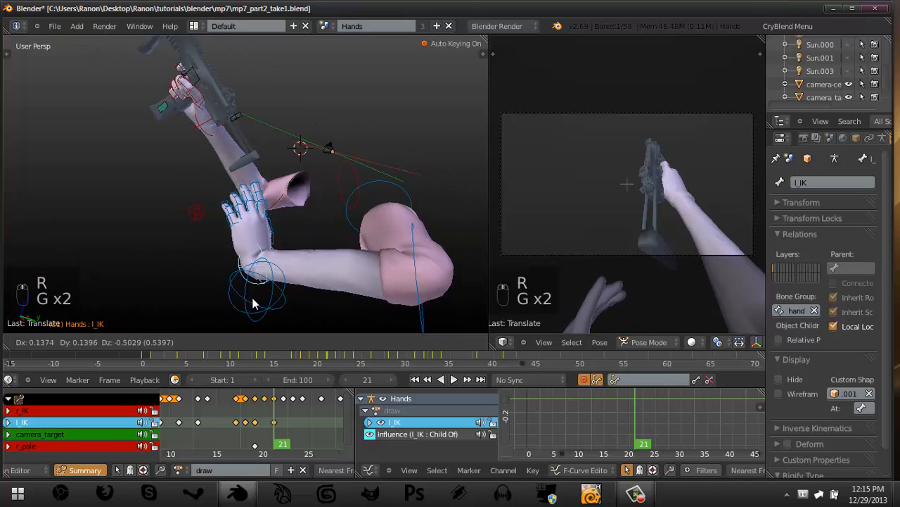
left_click(254, 301)
Refine the left hand's pose at frame 21 by alternately rotating and repositioning the l_IK bone.
middle_click_drag(253, 301, 370, 137)
key("r")
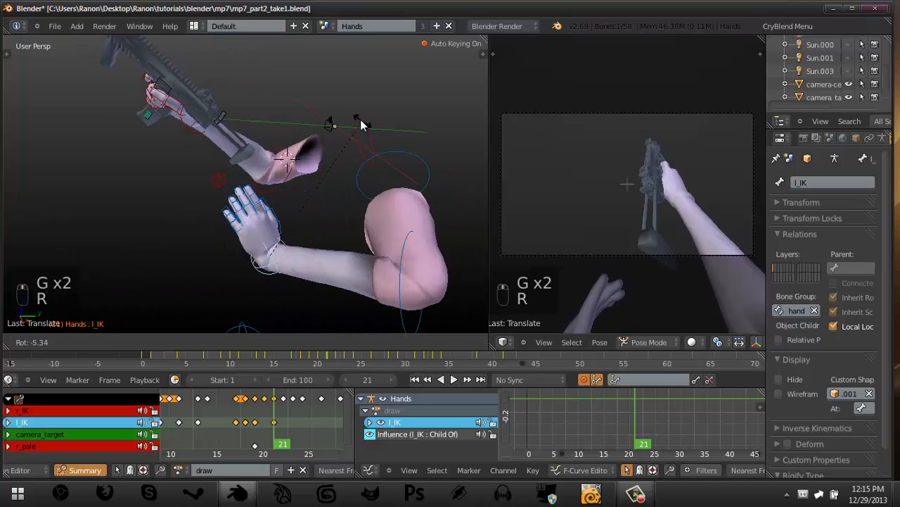
key("g")
key("r")
left_click(339, 136)
key("g")
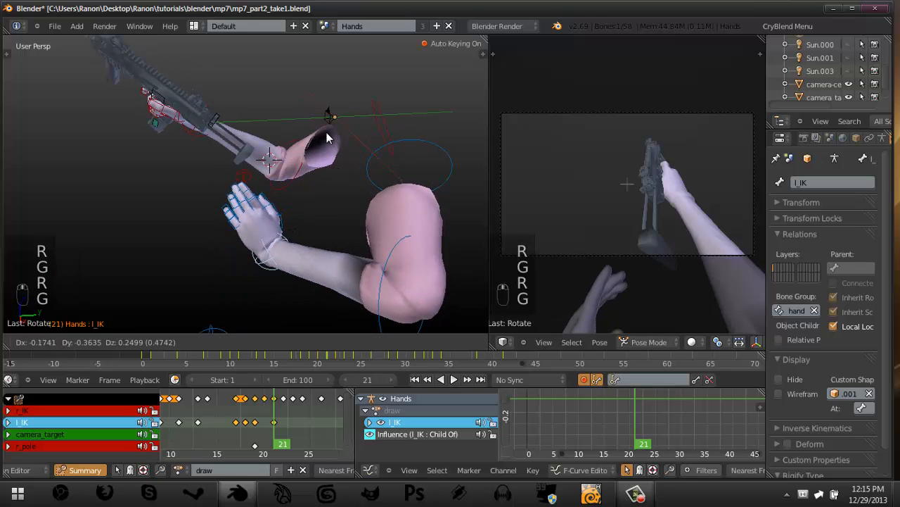
left_click(326, 133)
key("r")
key("r")
left_click(335, 155)
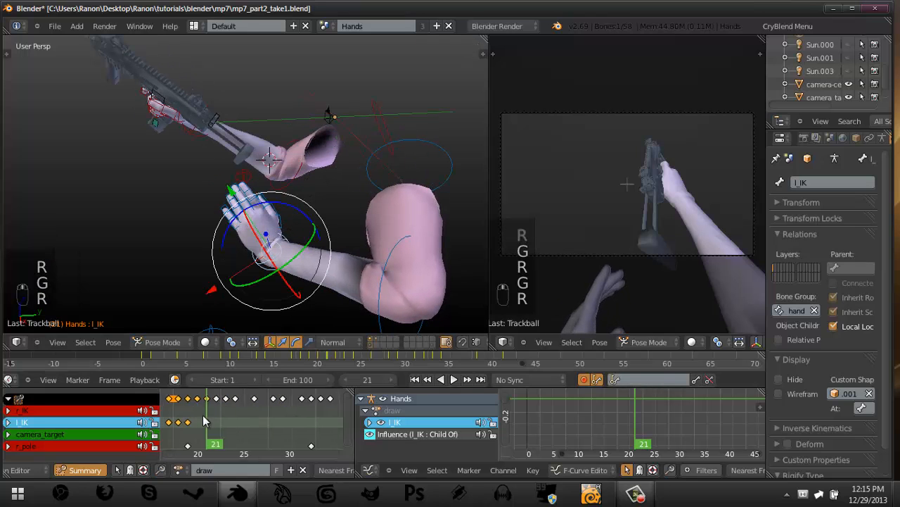
Duplicate the l_IK keyframe from frame 0 to frame 30 so the left hand returns to its grip position.
left_click_drag(211, 417, 281, 441)
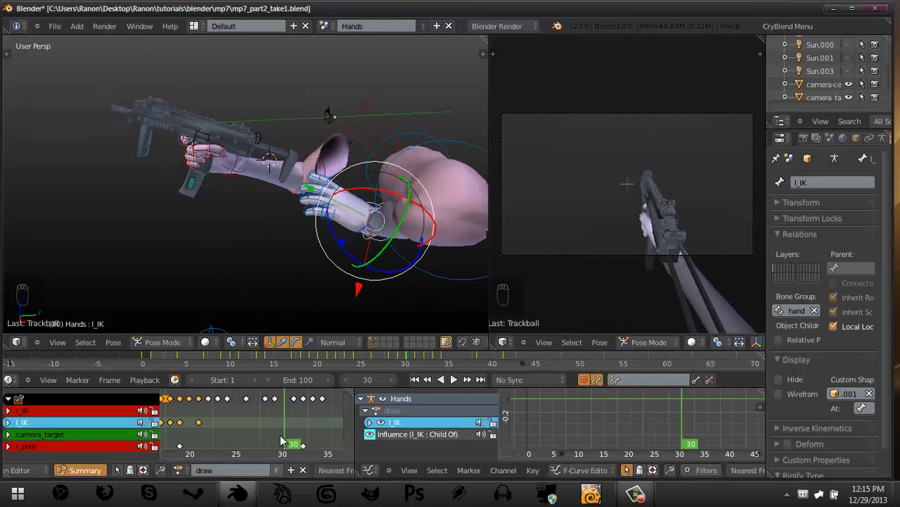
middle_click_drag(292, 271, 254, 280)
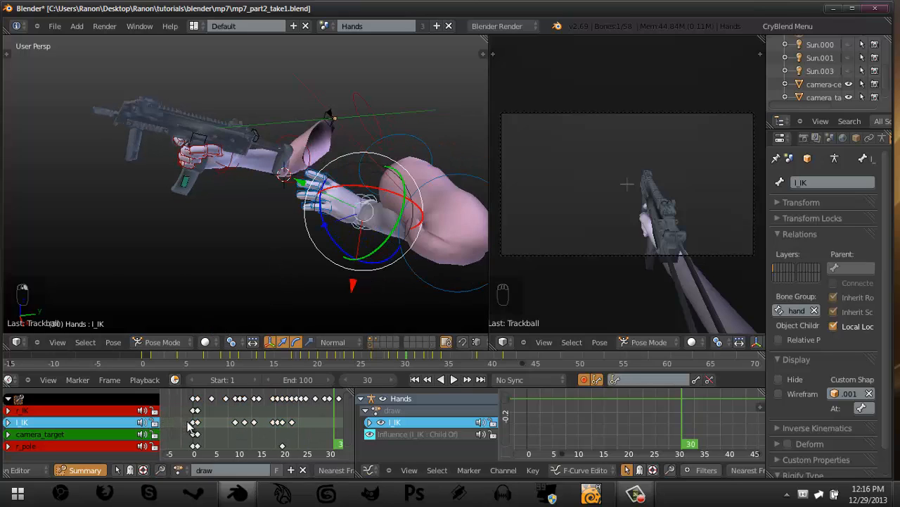
middle_click_drag(194, 428, 176, 426)
left_click(176, 426)
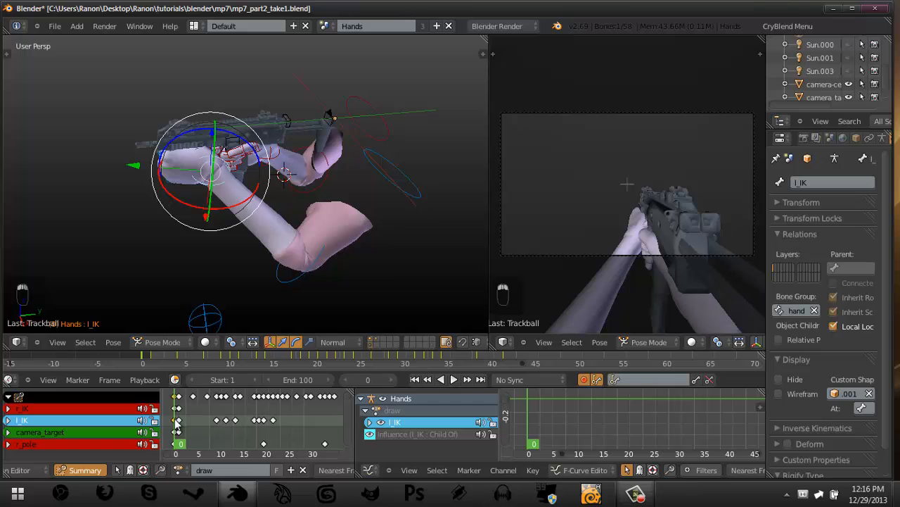
left_click_drag(203, 420, 319, 402)
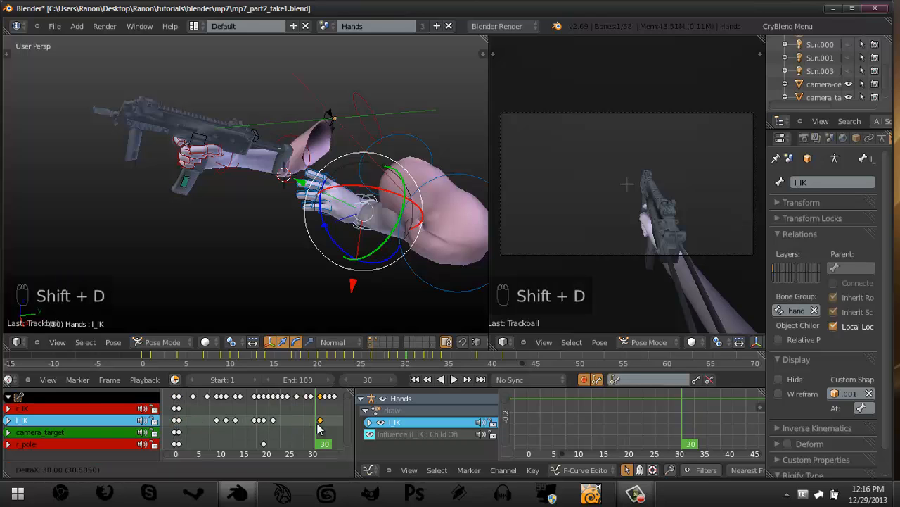
left_click(316, 425)
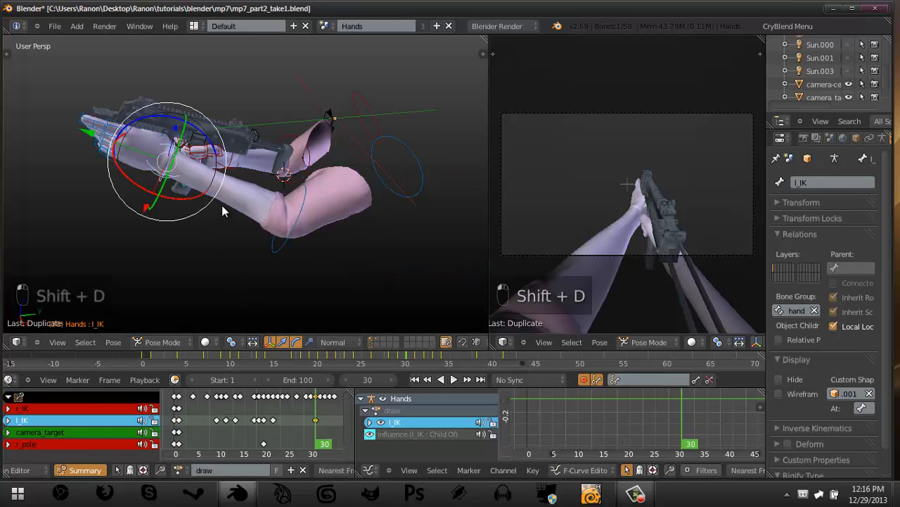
Inspect the left hand in wireframe, then play the draw animation from the start in the maximised camera view.
middle_click_drag(225, 208, 275, 242, "shift")
scroll(275, 242, "up", 4)
scroll(114, 170, "down", 1)
middle_click_drag(114, 171, 202, 213, "shift")
key("z")
scroll(208, 213, "up", 4)
left_click_drag(285, 401, 241, 426)
key("ctrl+Up")
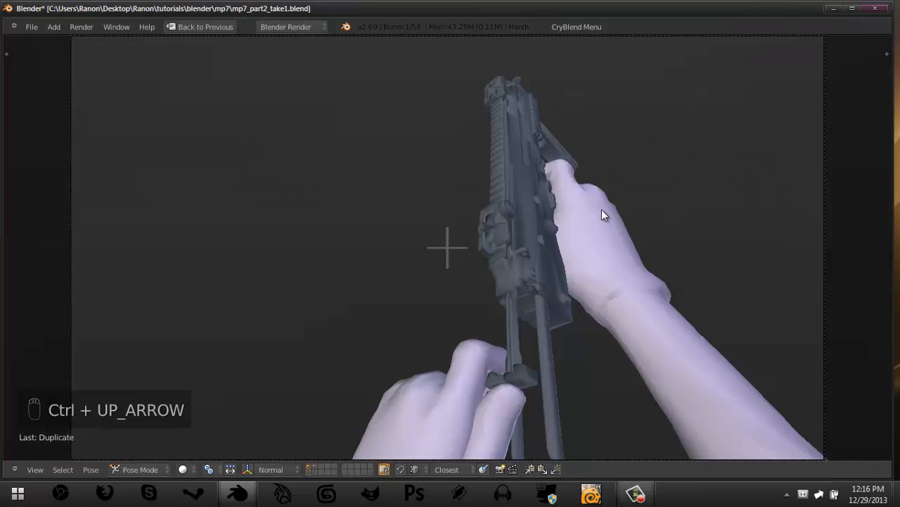
key("alt+a")
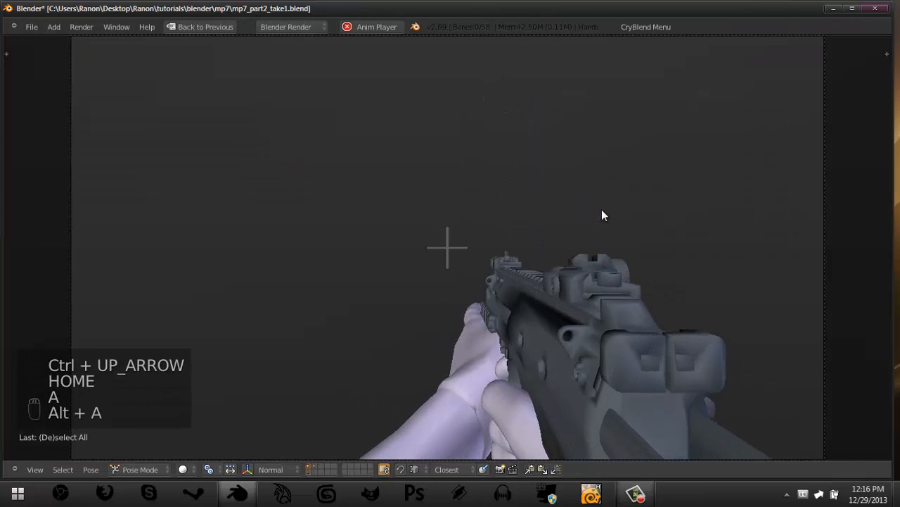
key("shift+Left")
key("alt+a")
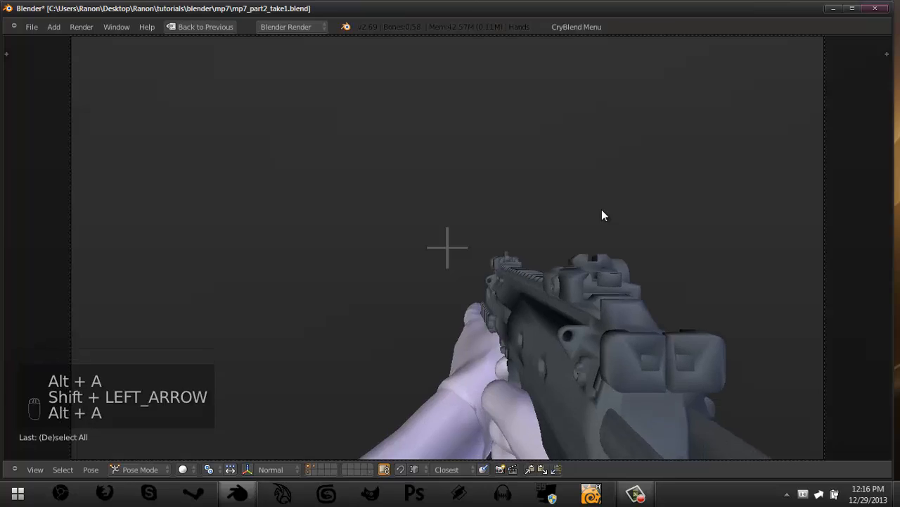
key("ctrl+Up")
Box-select the left hand's finger and thumb bones at frame 30 and save the file.
left_click_drag(271, 420, 314, 420)
key("Right")
middle_click_drag(309, 425, 290, 421)
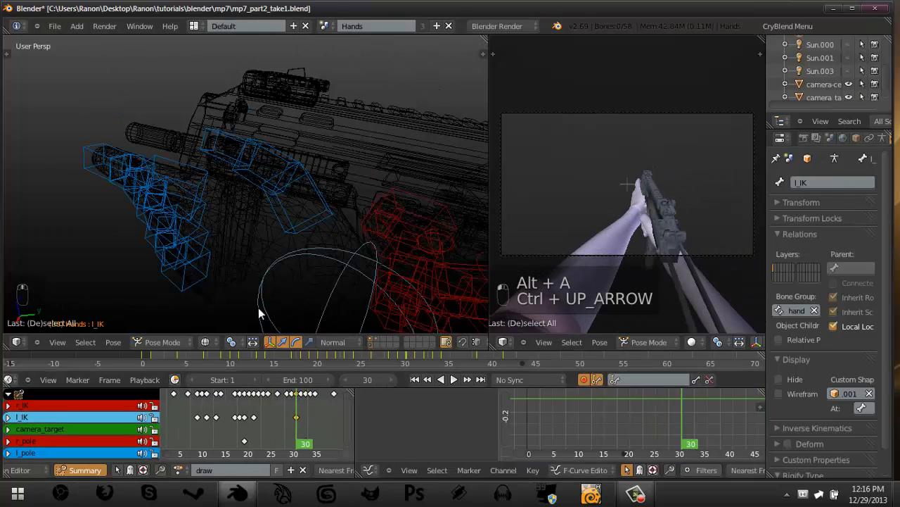
mouse_move(260, 304)
middle_mouse_down()
mouse_move(255, 233)
mouse_move(239, 179)
mouse_move(272, 126)
mouse_move(203, 104)
middle_mouse_up()
key("z")
key("z")
key("a")
key("a")
key("a")
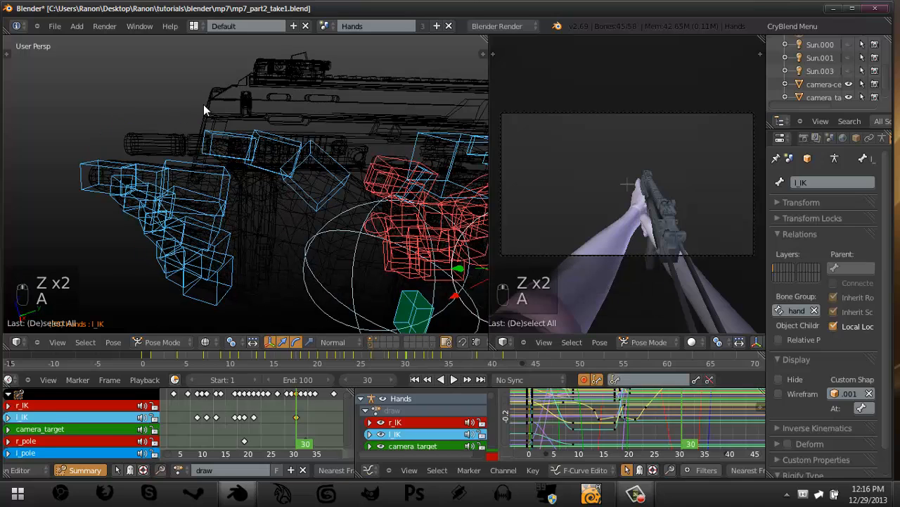
key("b")
key("b")
left_click_drag(77, 97, 286, 311)
key("ctrl+s")
left_click(346, 157)
Select the frame 0 keyframes of all the left finger and thumb bones.
middle_click_drag(311, 436, 334, 413)
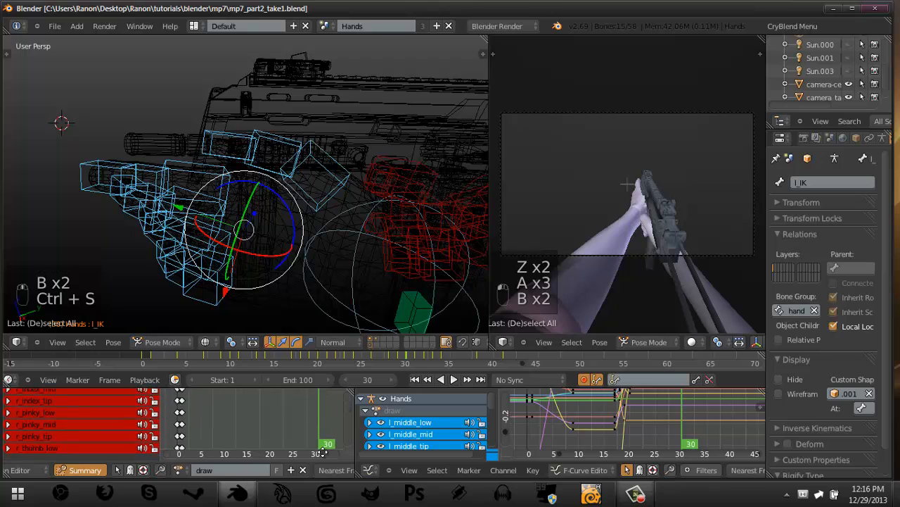
middle_click_drag(323, 452, 338, 422)
key("a")
key("a")
key("a")
key("a")
key("a")
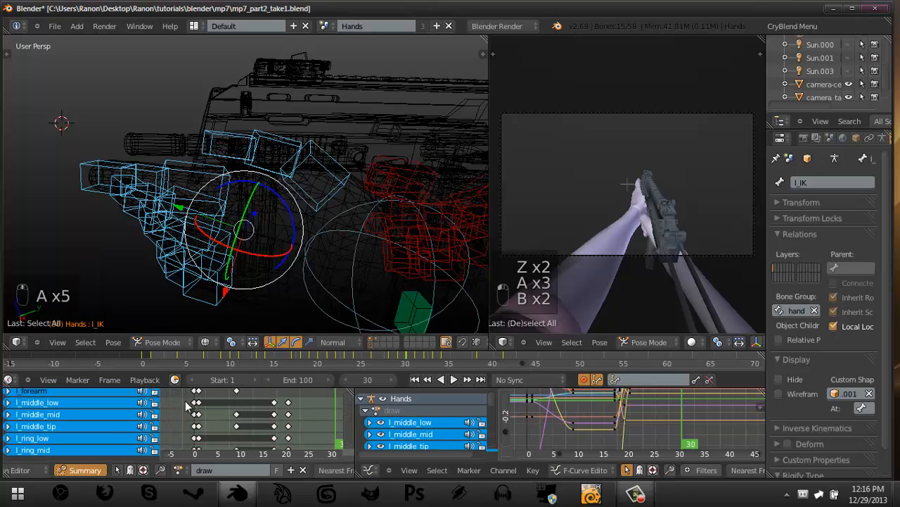
left_click_drag(197, 487, 198, 484)
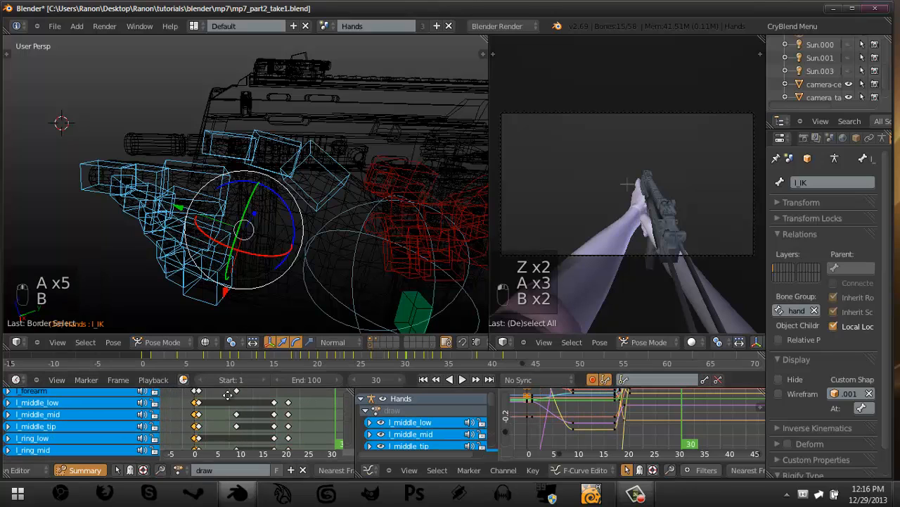
middle_click_drag(228, 395, 198, 402)
key("b")
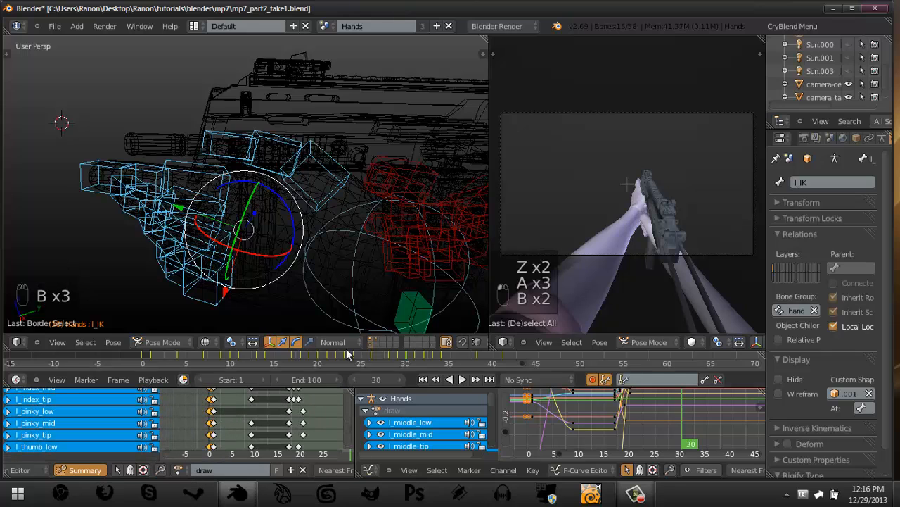
middle_click_drag(192, 436, 199, 401)
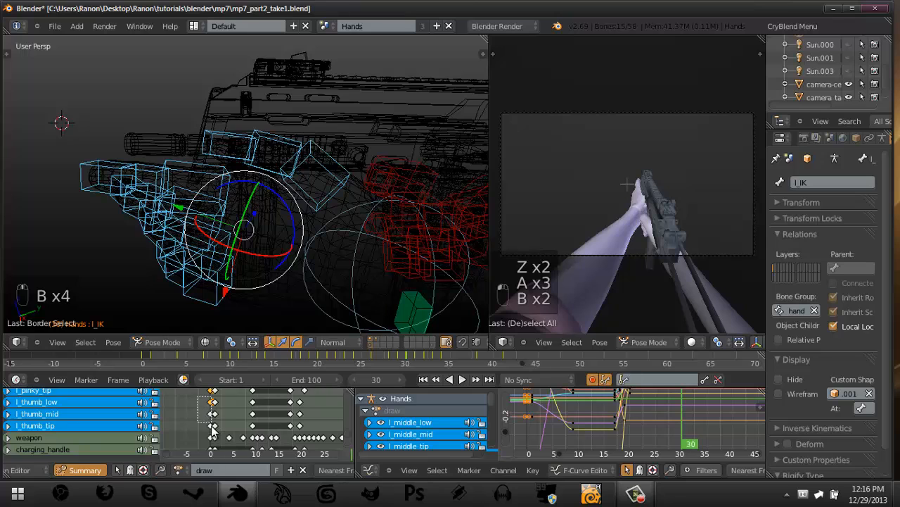
left_click_drag(211, 427, 213, 429)
Duplicate the selected finger and thumb keyframes to frame 30.
scroll(254, 414, "down", 3)
middle_click_drag(267, 399, 222, 423)
key("shift+d")
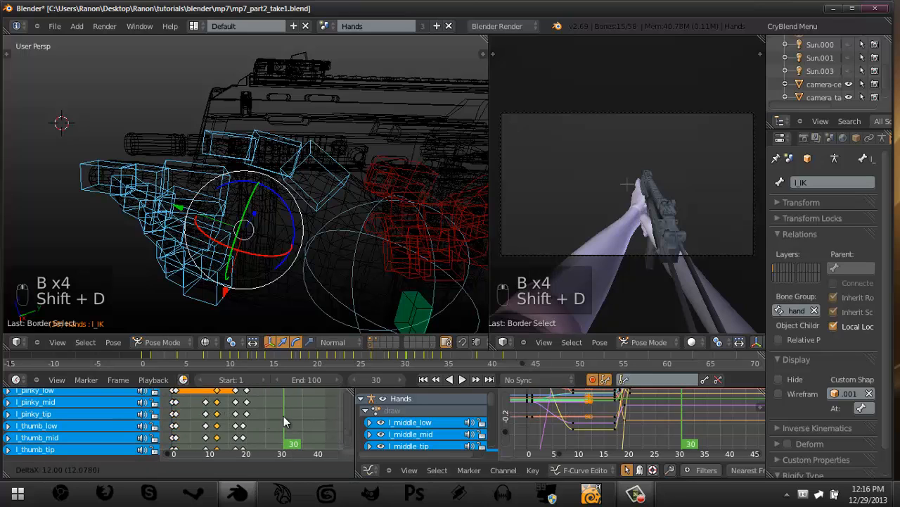
left_click(333, 417)
scroll(317, 417, "up", 4)
middle_click_drag(301, 408, 280, 450)
scroll(265, 424, "up", 2)
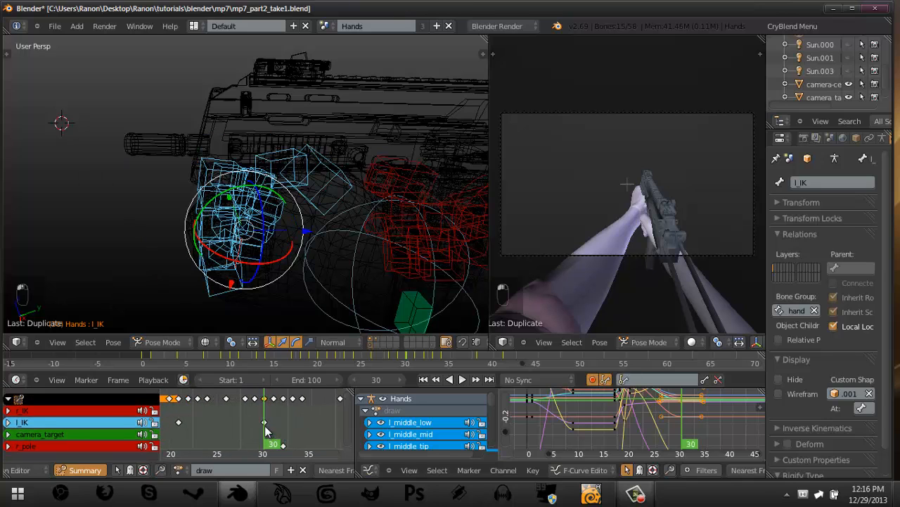
Move the duplicated finger and thumb keyframes to frame 33.
left_click_drag(266, 431, 282, 431)
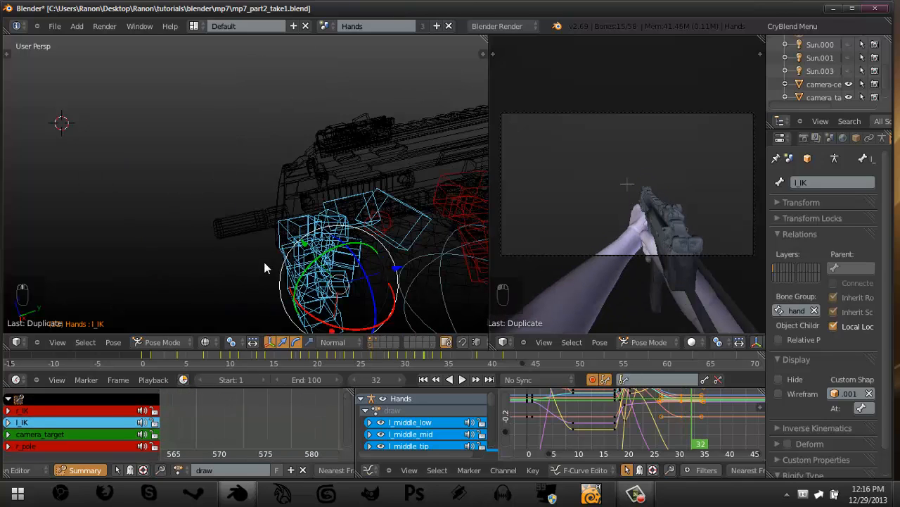
key("KP_Decimal")
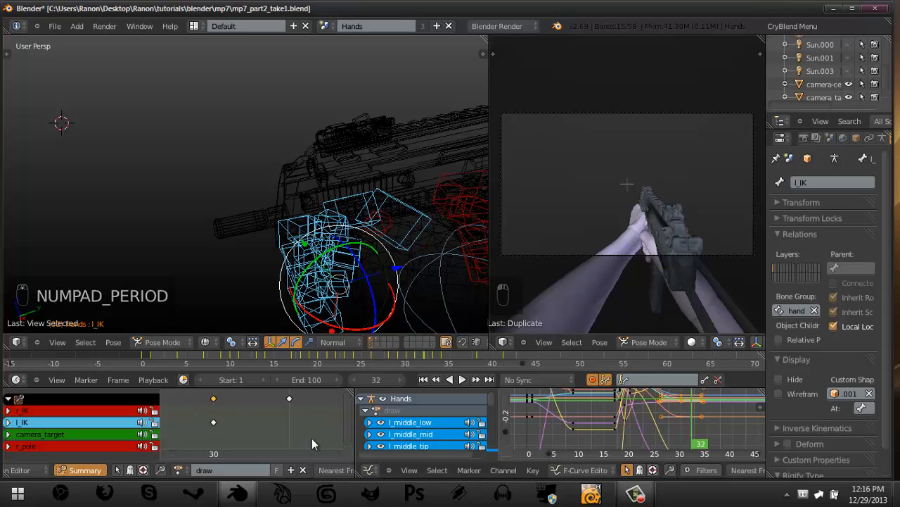
scroll(312, 438, "down", 8)
middle_click_drag(311, 439, 265, 434)
key("g")
left_click(291, 408)
key("g")
left_click(318, 396)
Return to solid shading and clear the rotation of the left finger and thumb bones at frame 28.
scroll(253, 423, "down", 2)
middle_click_drag(225, 393, 234, 411)
left_click_drag(231, 432, 208, 412)
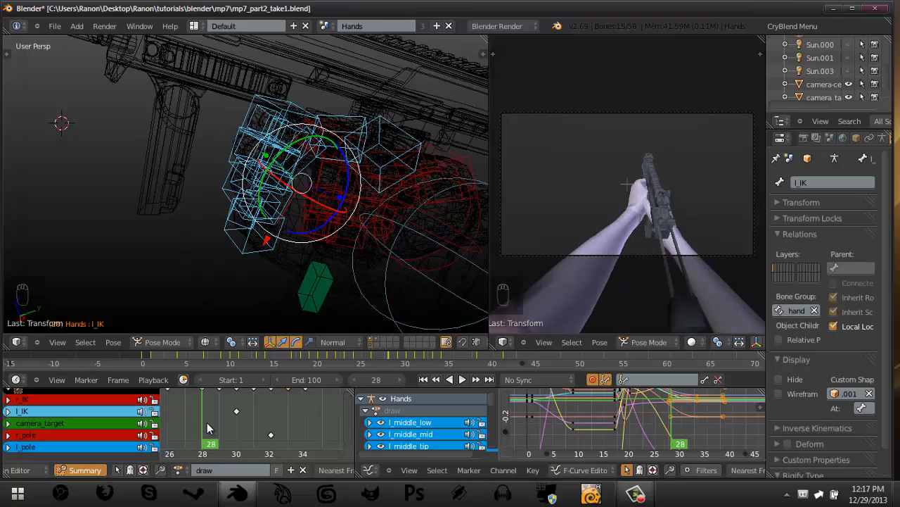
mouse_move(337, 204)
middle_mouse_down()
mouse_move(276, 211)
mouse_move(296, 228)
mouse_move(329, 183)
mouse_move(329, 127)
mouse_move(295, 134)
middle_mouse_up()
key("z")
scroll(296, 228, "up", 2)
key("alt+r")
Select only the l_IK bone and reposition the left hand beside the weapon at frame 27.
key("a")
right_click(204, 273)
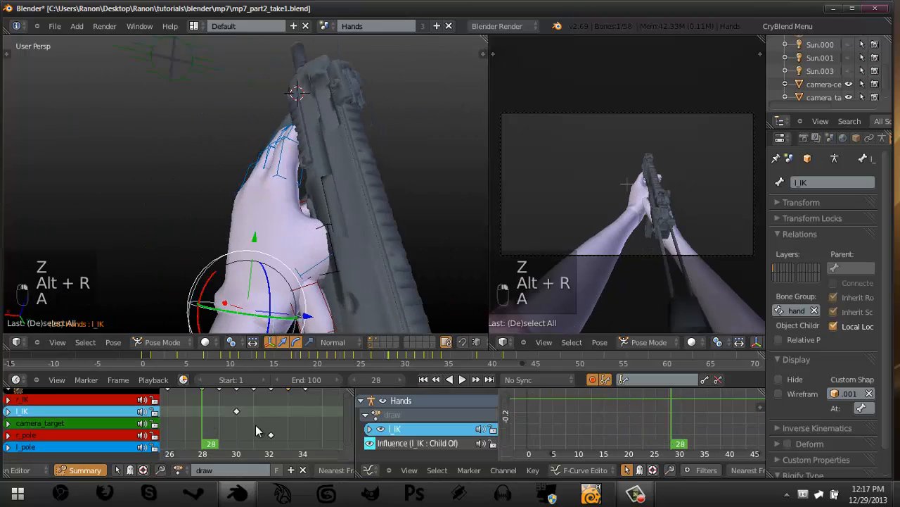
middle_click_drag(216, 415, 260, 424)
left_click(231, 418)
key("g")
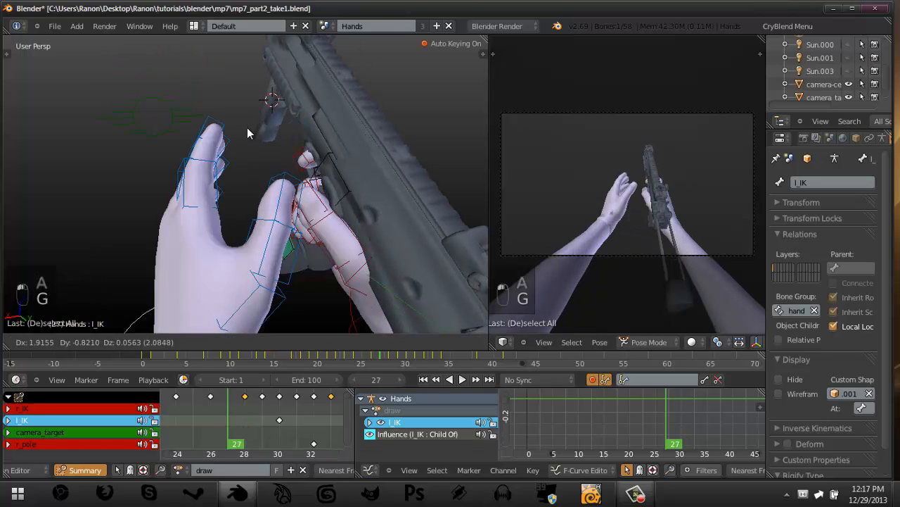
left_click(254, 134)
middle_click_drag(256, 176, 247, 137)
key("g")
left_click(261, 156)
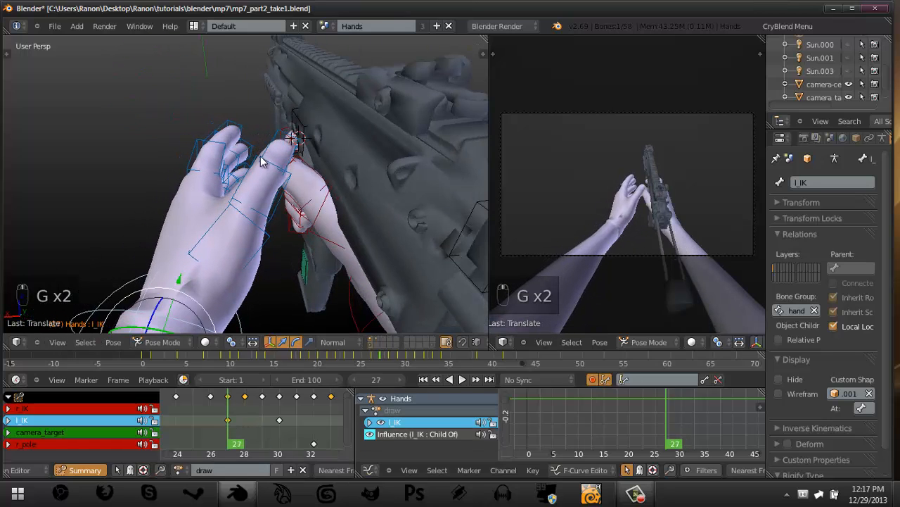
Delete the weapon bone's Z Quaternion Rotation keyframe near frame 27 and go to frame 28.
key("a")
right_click(294, 139)
right_click(280, 138)
right_click(287, 125)
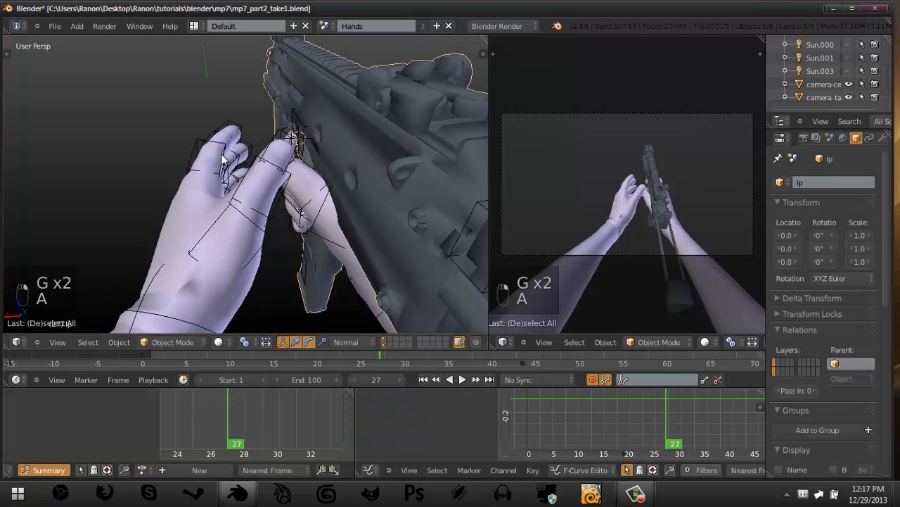
middle_click_drag(243, 139, 309, 152)
right_click(316, 135)
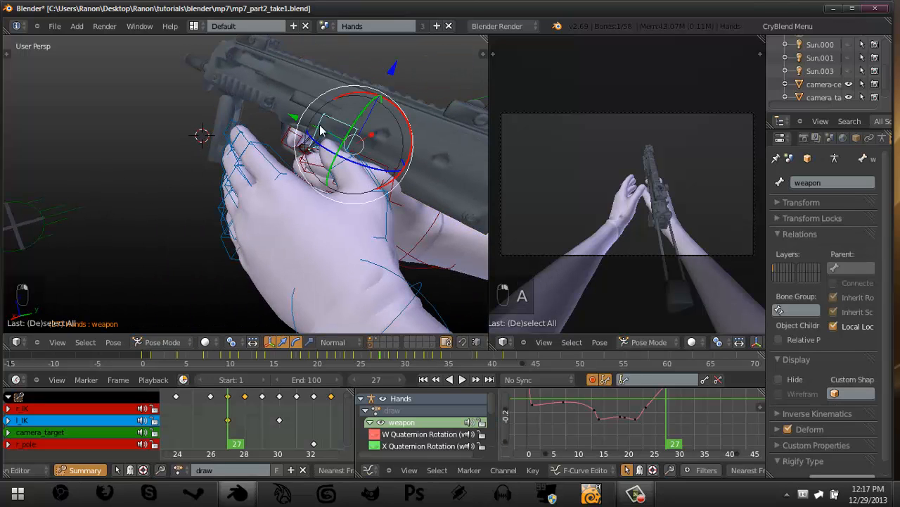
scroll(386, 431, "down", 4)
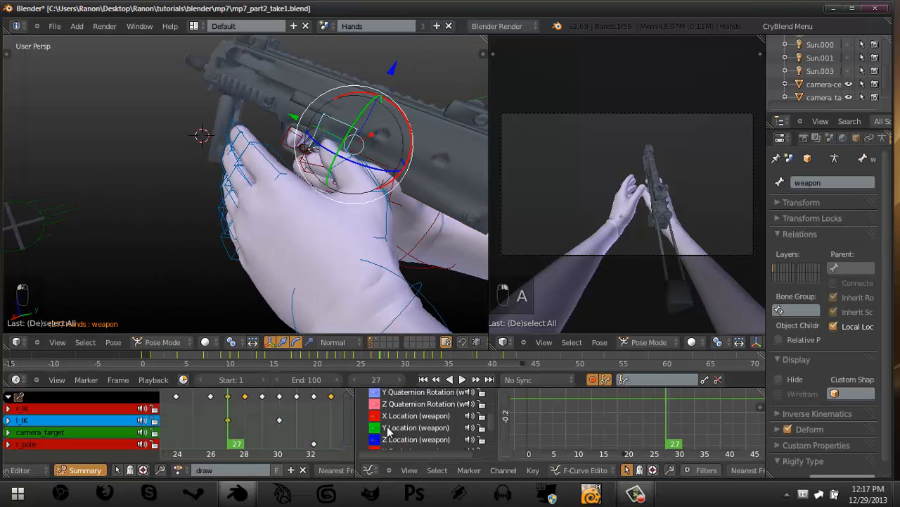
middle_click_drag(688, 415, 678, 438)
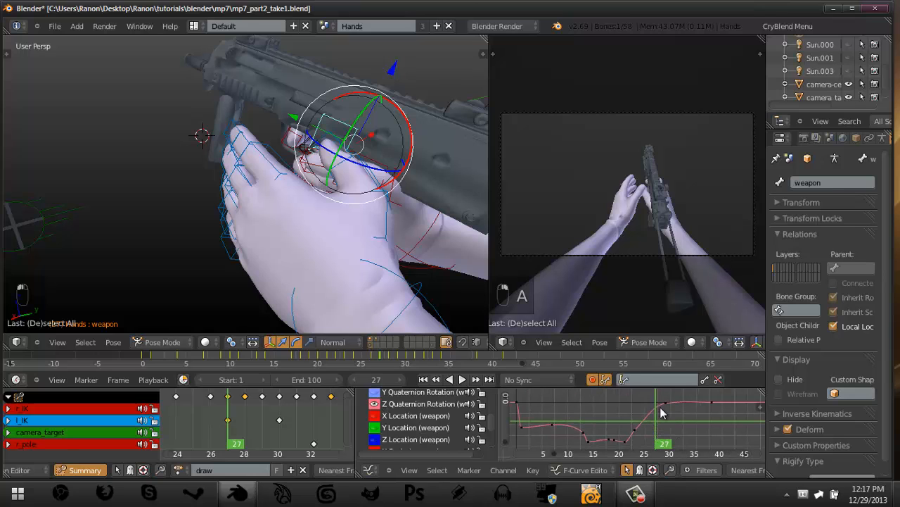
key("g")
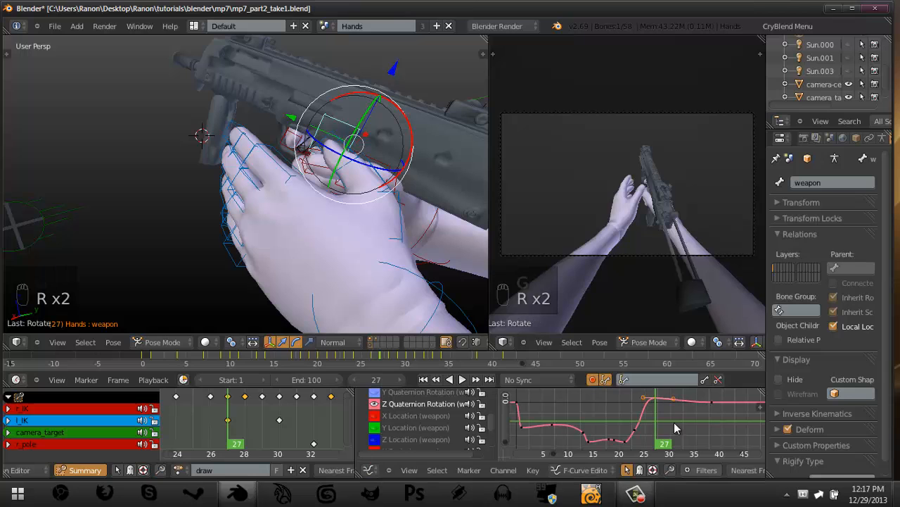
key("x")
left_click_drag(637, 437, 660, 396)
Select the l_upperarm bone and move it along its Y axis at frame 28.
right_click(323, 296)
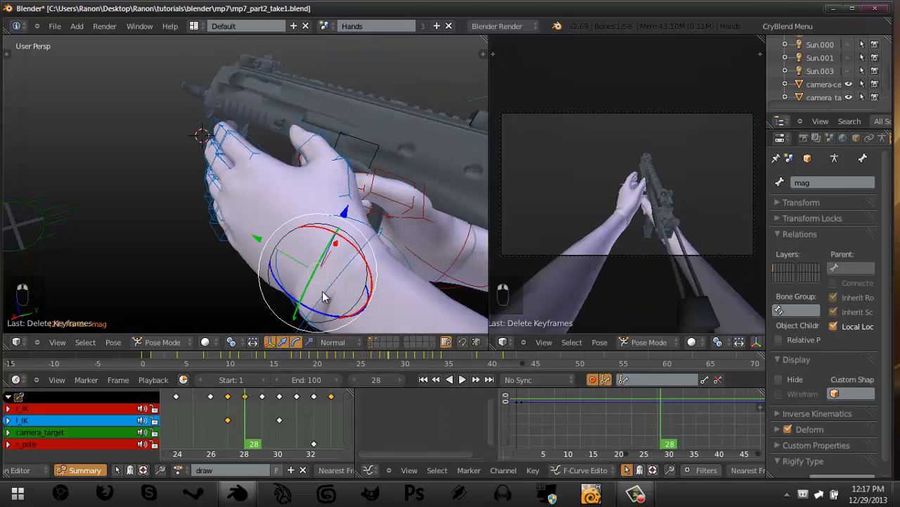
right_click(324, 295)
middle_click_drag(324, 295, 383, 237)
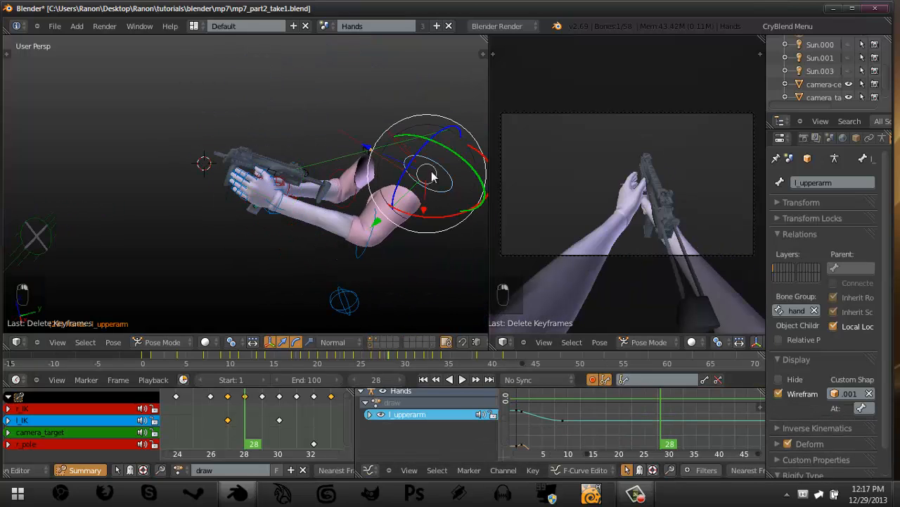
middle_click_drag(307, 252, 271, 259)
key("g")
key("y")
left_click(309, 245)
Duplicate the early l_upperarm keyframe near frame 1 to about frame 41.
middle_click_drag(236, 423, 285, 463)
scroll(234, 422, "down", 8)
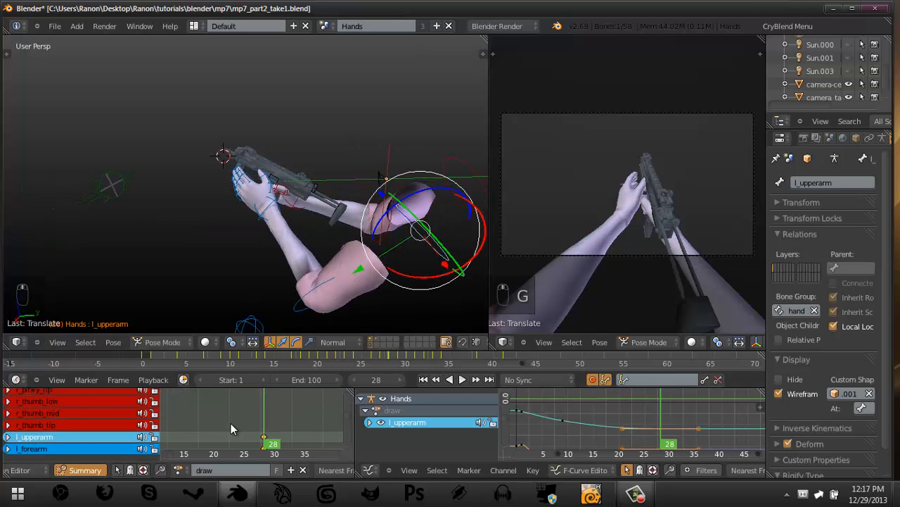
middle_click_drag(211, 423, 247, 406)
scroll(247, 406, "down", 3)
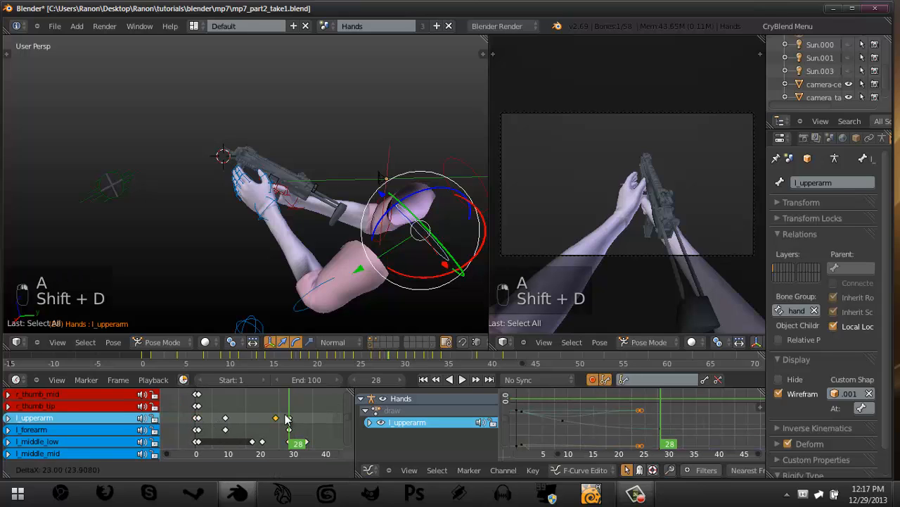
left_click(333, 414)
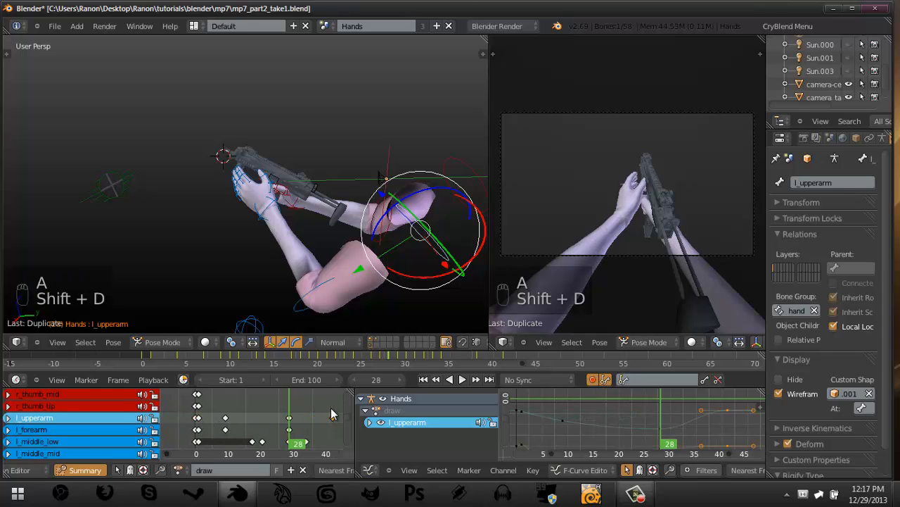
Save the file over mp7_part2_take1.blend.
middle_click_drag(331, 412, 273, 458)
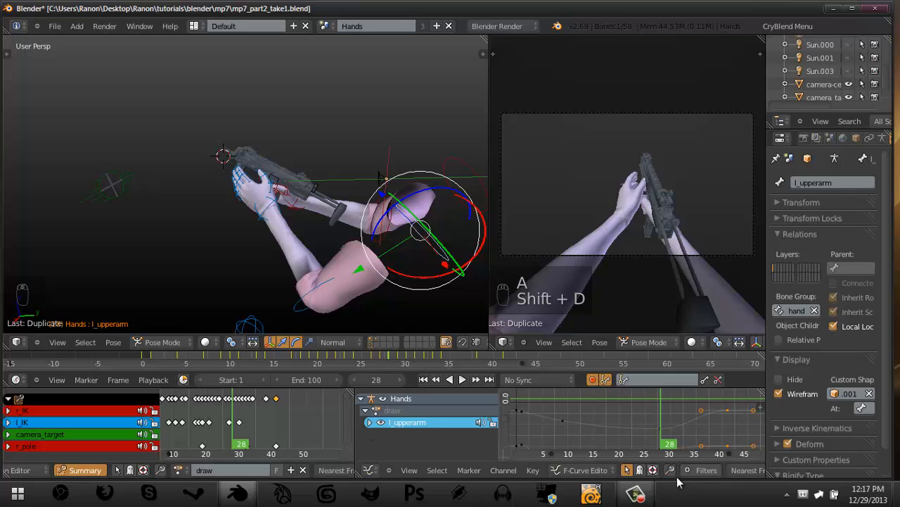
mouse_move(652, 500)
scroll(323, 422, "down", 12, "shift")
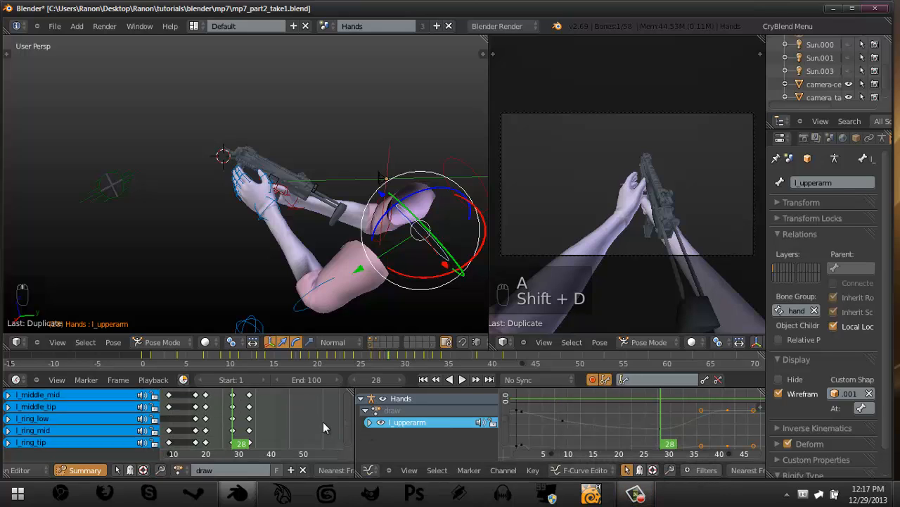
scroll(296, 426, "up", 5)
scroll(284, 422, "down", 6, "shift")
key("ctrl+s")
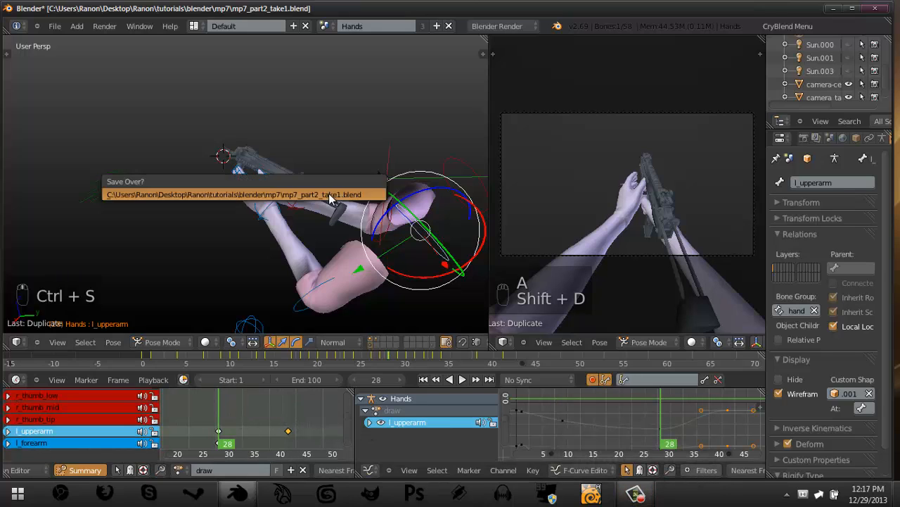
left_click(328, 198)
Clear the bone selection and select only the left hand's l_IK bone.
middle_click_drag(328, 200, 310, 203)
scroll(296, 204, "up", 4)
middle_click_drag(246, 217, 260, 233)
scroll(260, 233, "up", 2)
right_click(261, 233)
key("a")
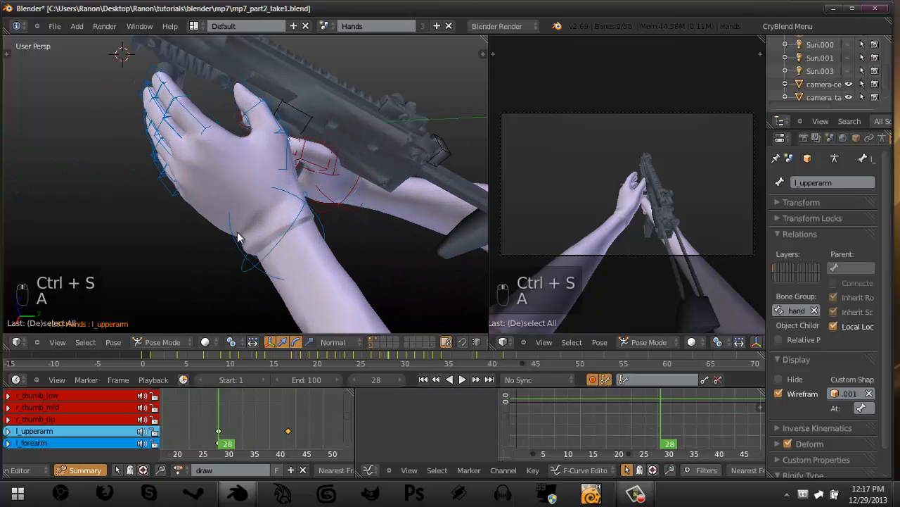
right_click(237, 238)
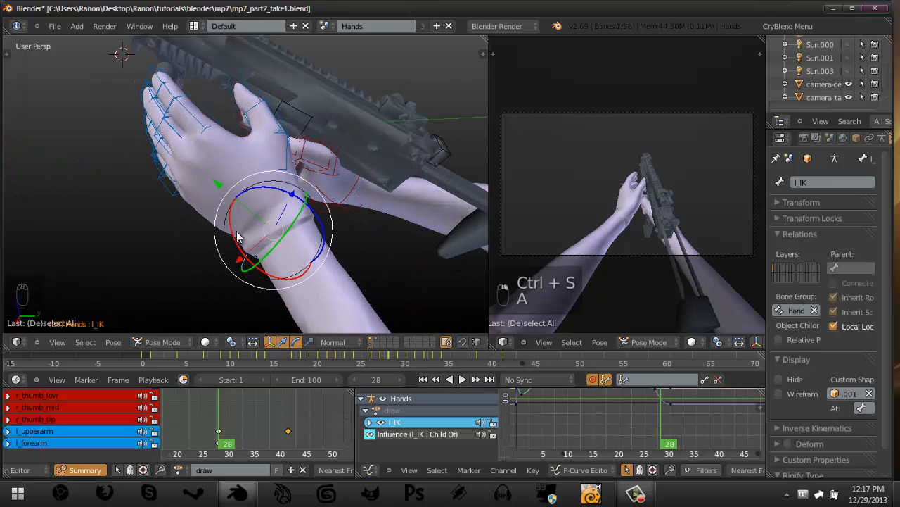
Step back to about frame 21 and forward to frame 28 to examine the left hand's approach to the weapon.
middle_click_drag(227, 419, 251, 388)
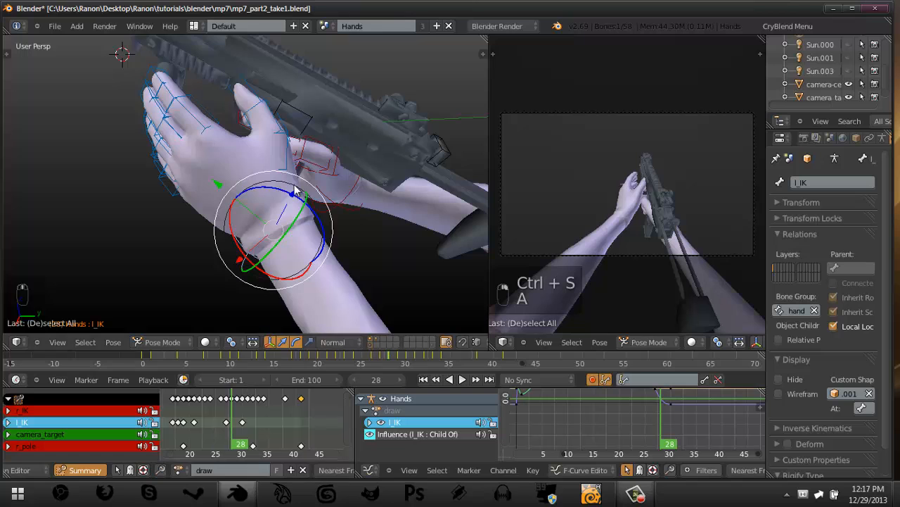
middle_click_drag(295, 190, 285, 168)
key("Left")
key("Left")
key("Left")
key("Left")
key("Left")
key("Left")
key("Left")
key("Right")
key("Right")
key("Right")
key("Right")
key("Right")
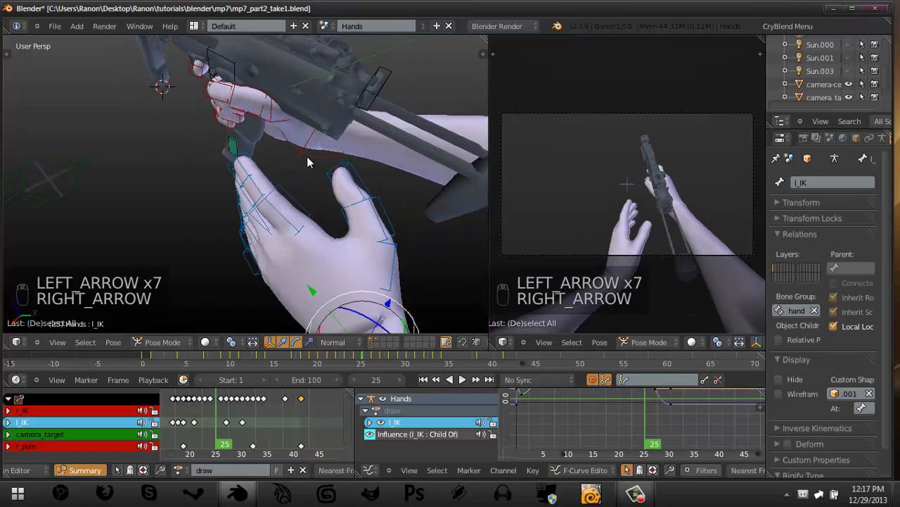
key("Right")
Clear the rotation of all left finger and thumb bones at frame 23.
middle_click_drag(299, 417, 304, 394)
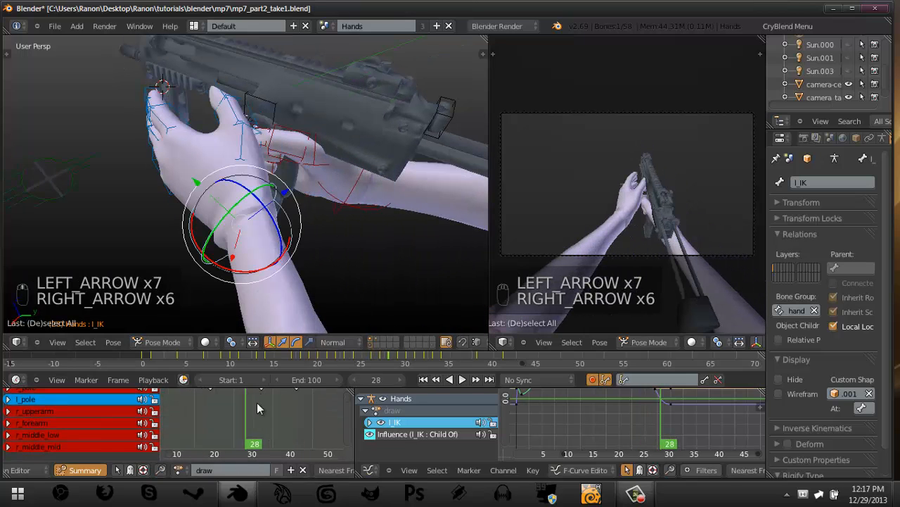
scroll(257, 408, "down", 3)
middle_click_drag(251, 409, 254, 451)
scroll(261, 412, "up", 5)
left_click_drag(261, 412, 226, 395)
middle_click_drag(257, 289, 228, 126)
key("z")
key("a")
key("a")
key("a")
key("a")
key("a")
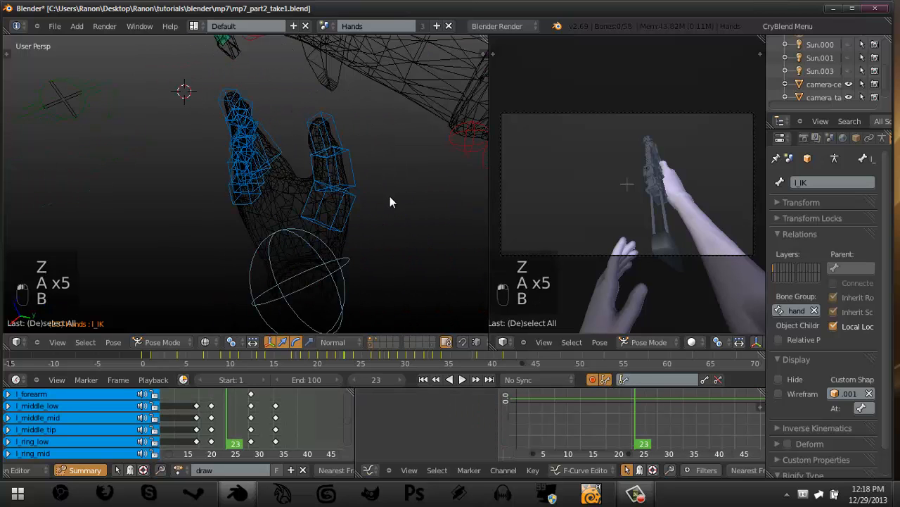
left_click_drag(179, 95, 372, 191)
key("alt+r")
Select the three left thumb bones and rotate them slightly at frame 23.
mouse_move(372, 191)
middle_mouse_down()
mouse_move(352, 176)
mouse_move(304, 185)
middle_mouse_up()
key("z")
key("z")
key("a")
key("b")
left_click_drag(299, 85, 344, 213)
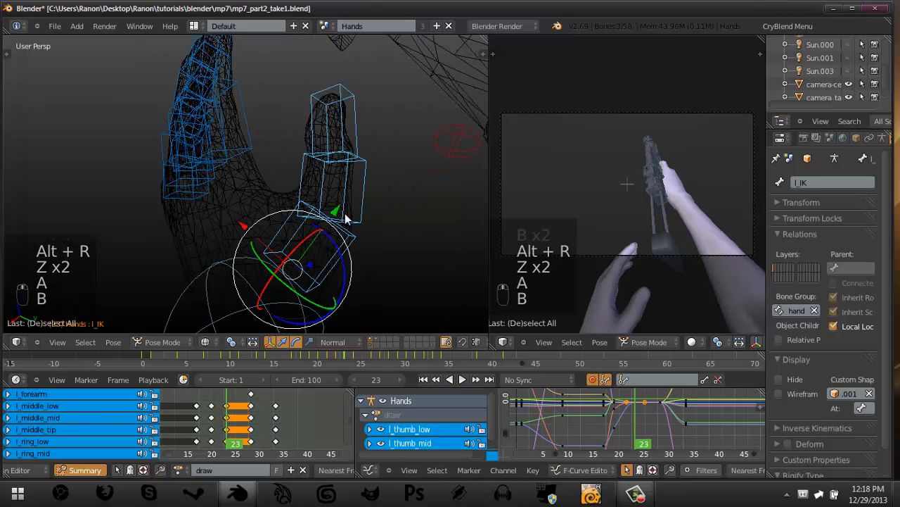
key("z")
left_click_drag(337, 246, 329, 235)
key("a")
Select the middle and tip bones of the four left fingers and rotate them together at frame 23.
middle_click_drag(330, 235, 282, 194)
key("z")
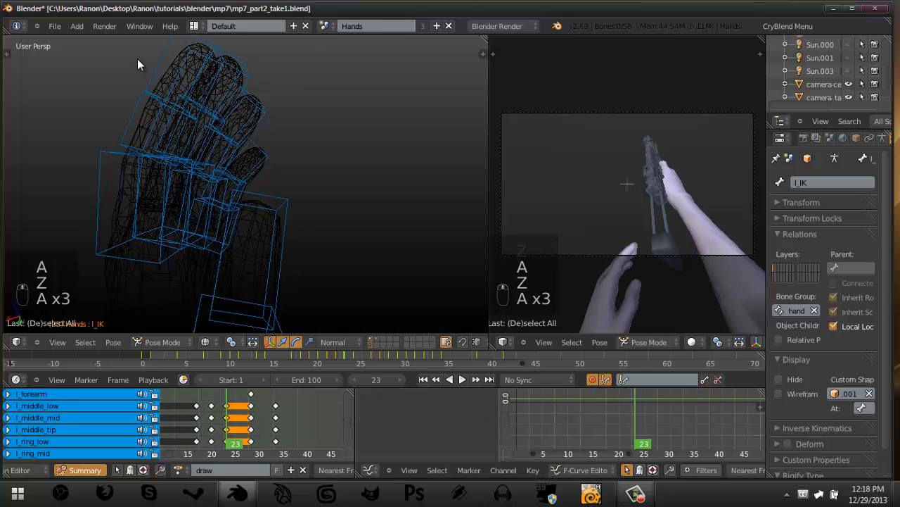
key("b")
left_click_drag(137, 58, 237, 125)
middle_click_drag(184, 108, 162, 98)
key("b")
left_click_drag(212, 146, 231, 169)
key("b")
left_click_drag(216, 157, 244, 198)
middle_click_drag(243, 198, 257, 188)
key("z")
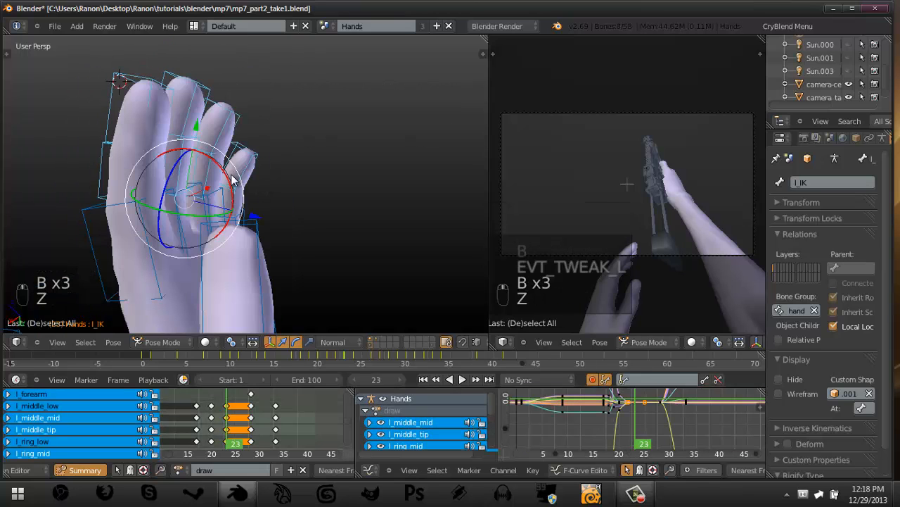
mouse_move(233, 179)
left_mouse_down()
mouse_move(239, 185)
mouse_move(255, 166)
left_mouse_up()
middle_click_drag(286, 170, 335, 178)
scroll(335, 178, "down", 5)
key("a")
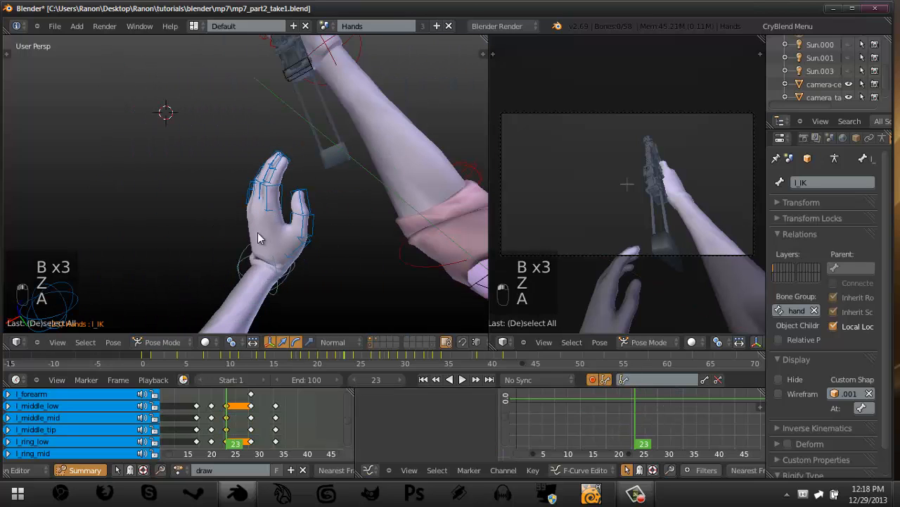
Step back and forth through the frames before 23 to examine the left hand releasing the charging handle.
key("Left")
key("Left")
key("Left")
key("Left")
key("Left")
key("Left")
key("Left")
key("Left")
key("Left")
key("Left")
key("Left")
key("Right")
key("Right")
key("Right")
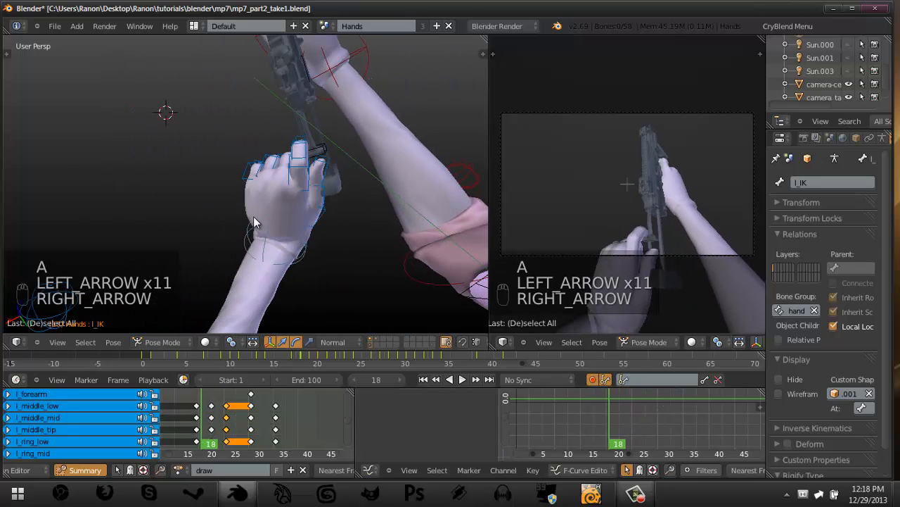
key("Left")
key("Left")
key("Left")
key("Left")
key("Left")
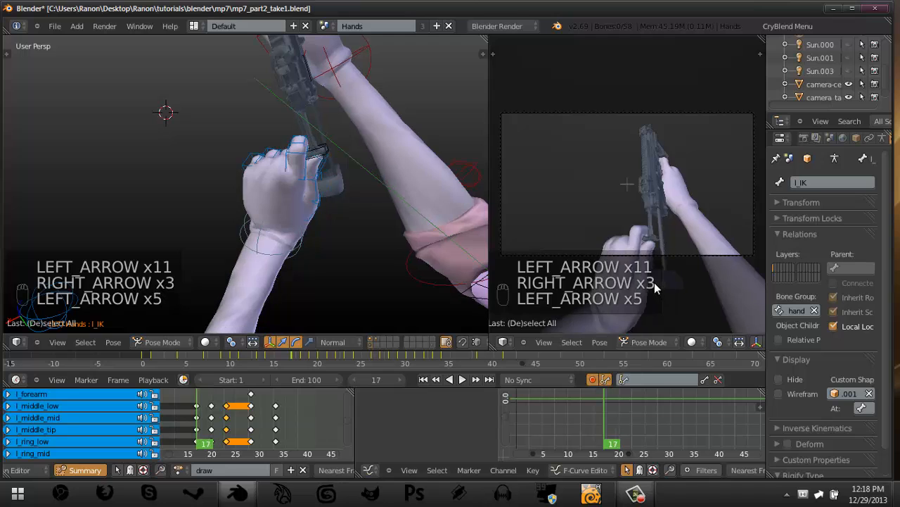
Compare the left finger and thumb poses on the charging handle at frames 17 and 18 in a camera close-up.
scroll(620, 138, "up", 6)
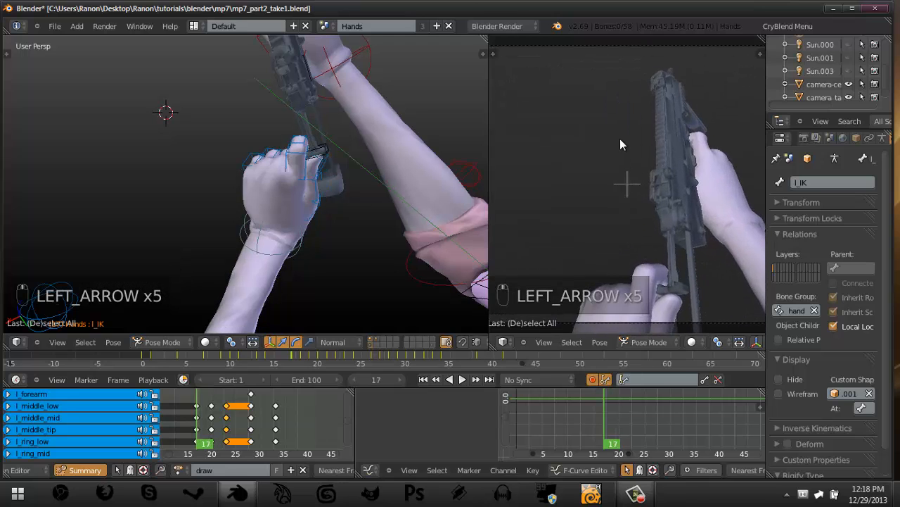
key("Right")
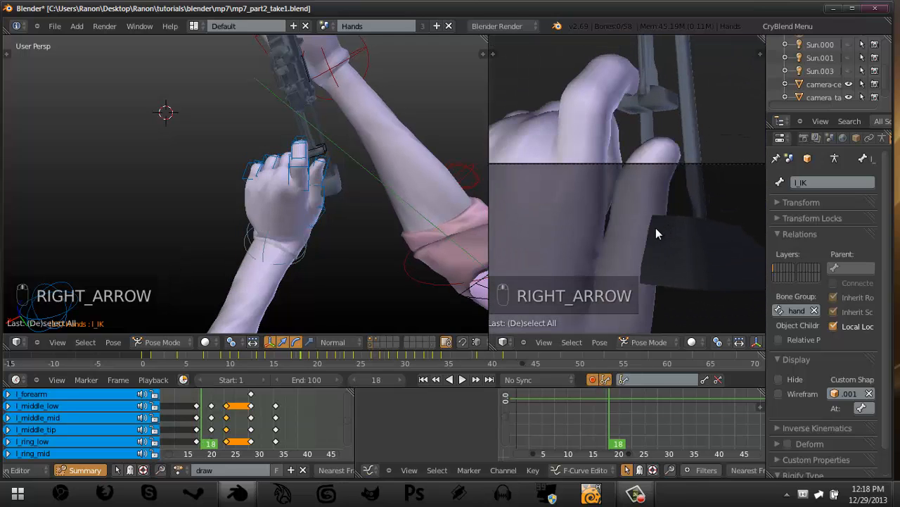
key("Left")
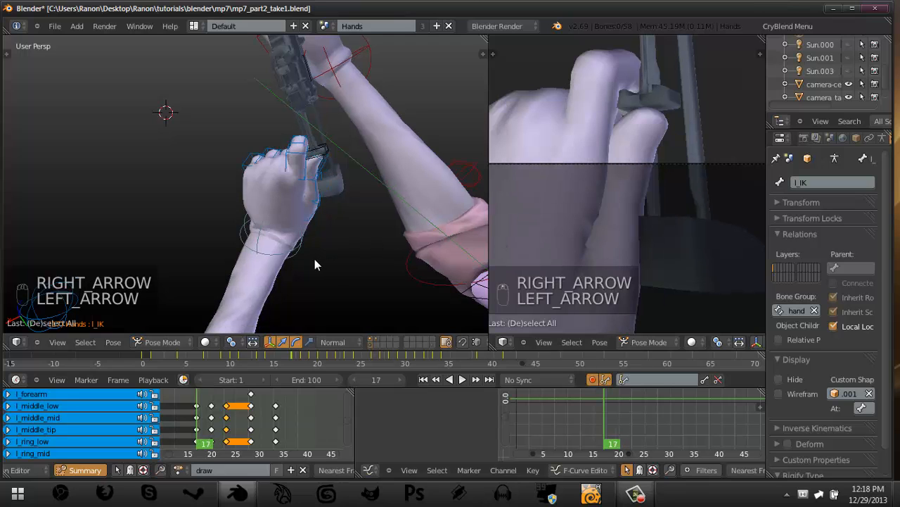
key("Right")
key("Right")
key("Left")
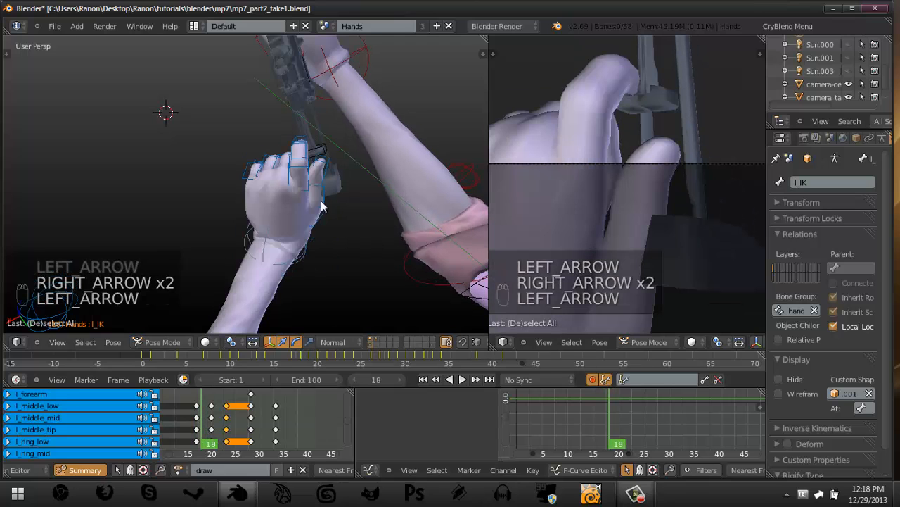
key("KP_0")
key("Home")
key("KP_0")
key("Home")
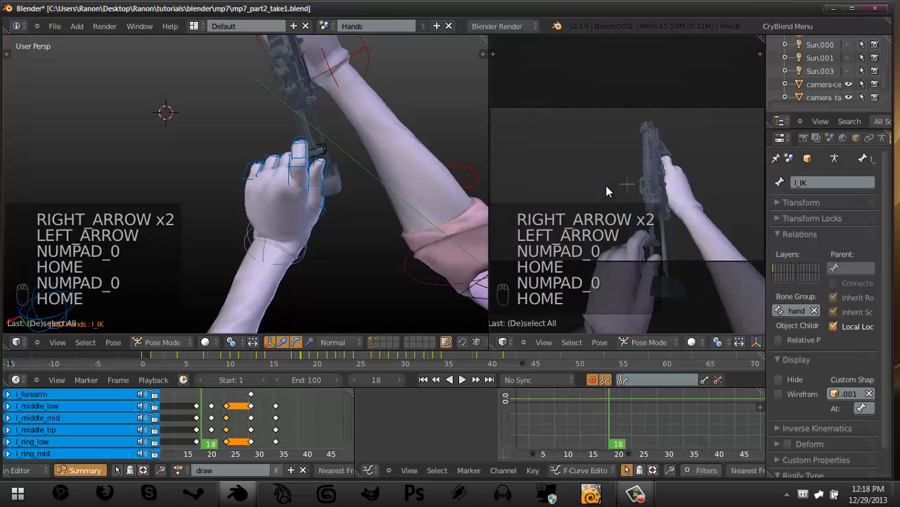
Step forward from frame 18 to frame 28 to examine the left hand's travel back to the weapon.
key("Right")
key("Right")
key("Right")
key("Right")
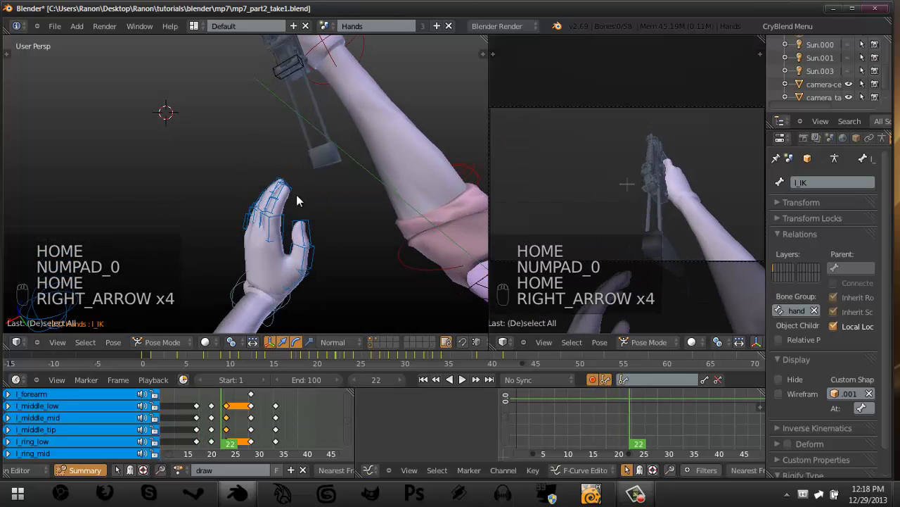
key("Right")
key("Right")
key("Right")
key("Right")
key("Right")
key("Right")
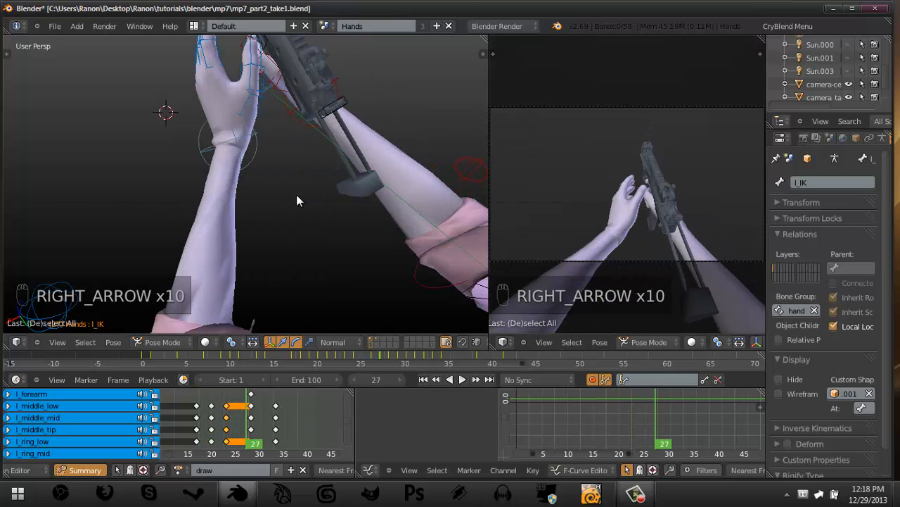
key("Right")
key("Right")
Select the l_thumb_low bone and rotate it at frame 28.
middle_click_drag(273, 423, 215, 446)
middle_click_drag(240, 98, 236, 204, "shift")
scroll(263, 232, "up", 3)
right_click(305, 268)
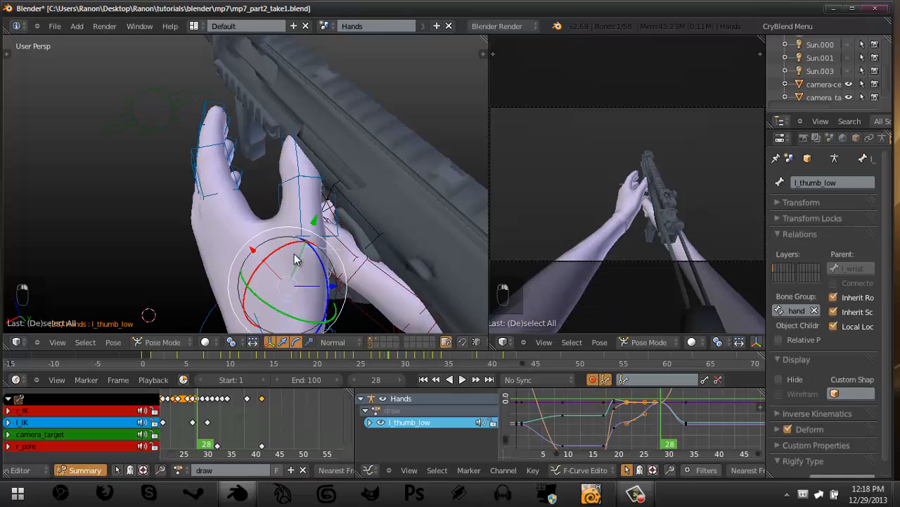
middle_click_drag(295, 257, 379, 233)
left_click_drag(398, 217, 384, 206)
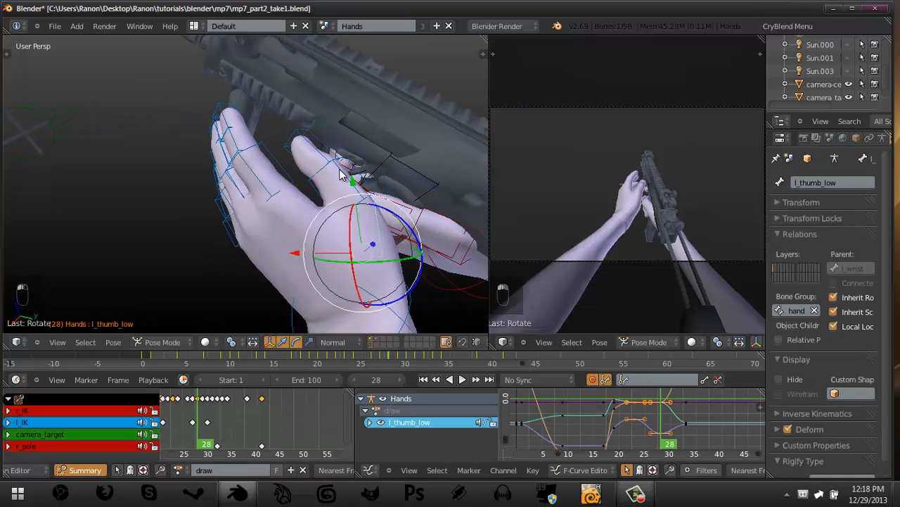
Select the l_thumb_mid bone and rotate it at frame 28.
right_click(351, 160)
scroll(313, 180, "up", 1)
middle_click_drag(313, 179, 298, 168)
key("a")
right_click(331, 154)
right_click(325, 184)
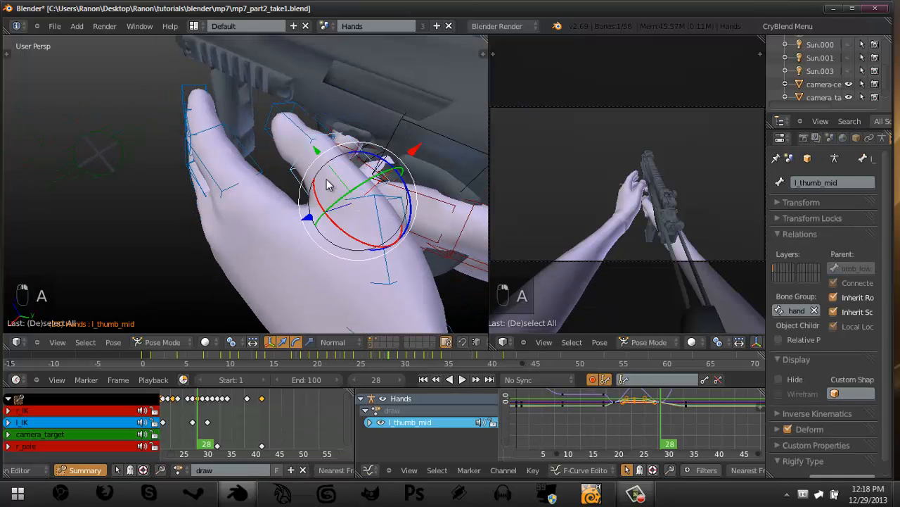
left_click_drag(376, 159, 374, 147)
Select the l_thumb_low bone again and trackball-rotate it at frame 28.
right_click(314, 130)
key("a")
scroll(341, 206, "down", 4)
middle_click_drag(341, 206, 243, 160)
right_click(240, 215)
right_click(330, 158)
key("r")
key("r")
left_click(325, 152)
Box-select the left hand's finger bones in wireframe display and rotate them together at frame 28.
scroll(257, 235, "up", 3)
key("z")
key("a")
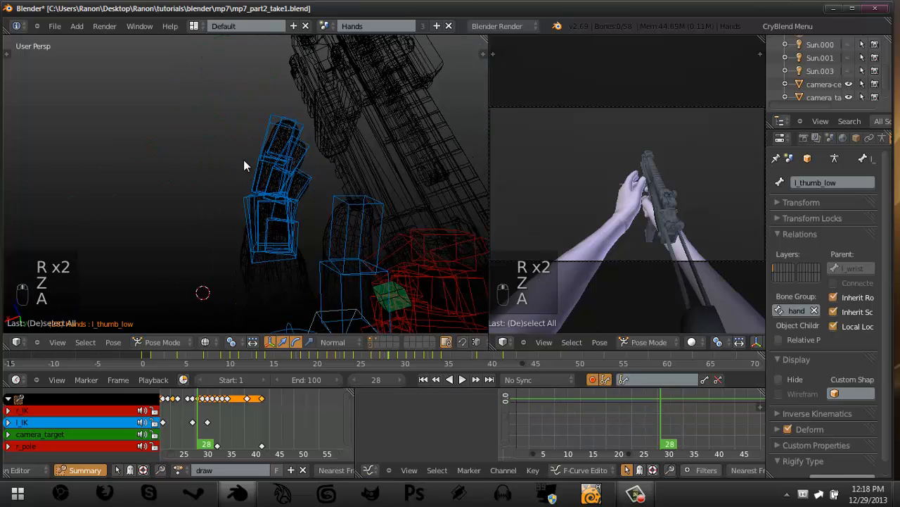
key("a")
key("a")
key("a")
key("a")
key("b")
key("b")
mouse_move(209, 94)
left_mouse_down()
mouse_move(307, 238)
mouse_move(297, 207)
mouse_move(295, 215)
left_mouse_up()
key("z")
middle_click_drag(277, 228, 195, 105)
key("z")
middle_click_drag(222, 148, 239, 158)
left_click_drag(312, 249, 309, 248)
Fan the left fingers at frame 28 by rotating the middle, ring and pinky bones, and then only the ring and pinky bones.
key("b")
middle_click_drag(226, 194, 228, 200)
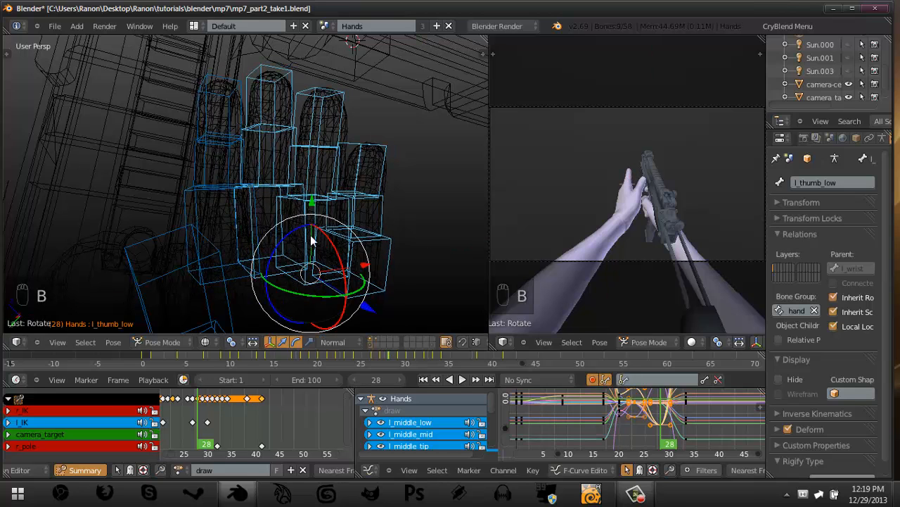
left_click_drag(312, 237, 330, 233)
middle_click_drag(262, 79, 221, 72)
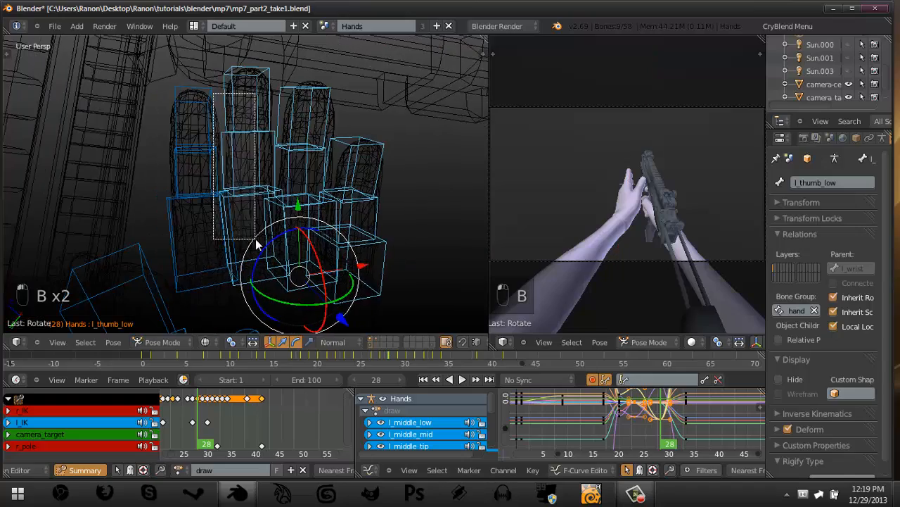
middle_click_drag(255, 238, 255, 239)
middle_click_drag(256, 239, 367, 234)
left_click_drag(367, 231, 368, 232)
Keep only the left pinky bones selected and rotate them about their local X axis at frame 28.
middle_click_drag(368, 232, 233, 147)
key("b")
middle_click_drag(211, 84, 346, 237)
key("r")
key("x")
key("x")
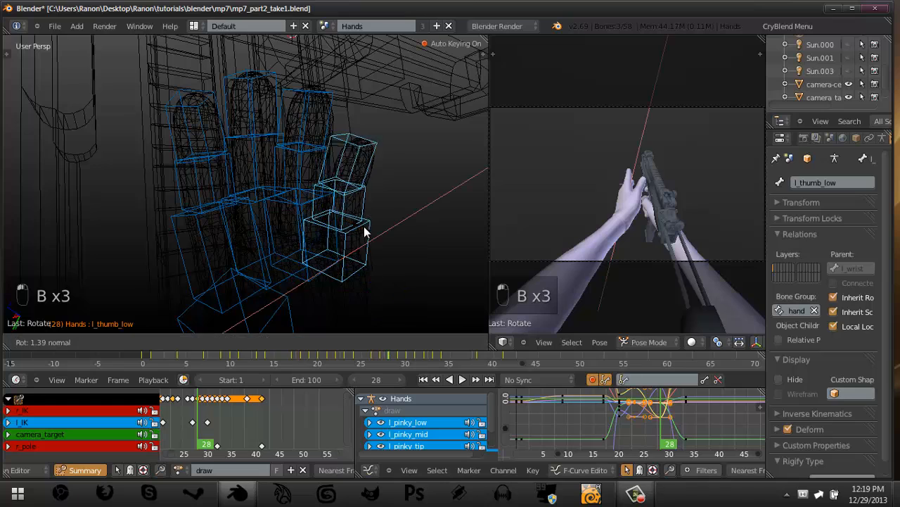
left_click(360, 229)
Return to solid display, select the l_upperarm bone and move it at frame 28.
scroll(288, 190, "down", 6)
mouse_move(288, 189)
middle_mouse_down()
mouse_move(221, 188)
mouse_move(304, 170)
mouse_move(195, 161)
mouse_move(225, 147)
mouse_move(165, 124)
middle_mouse_up()
key("z")
scroll(225, 147, "down", 2)
key("a")
right_click(357, 206)
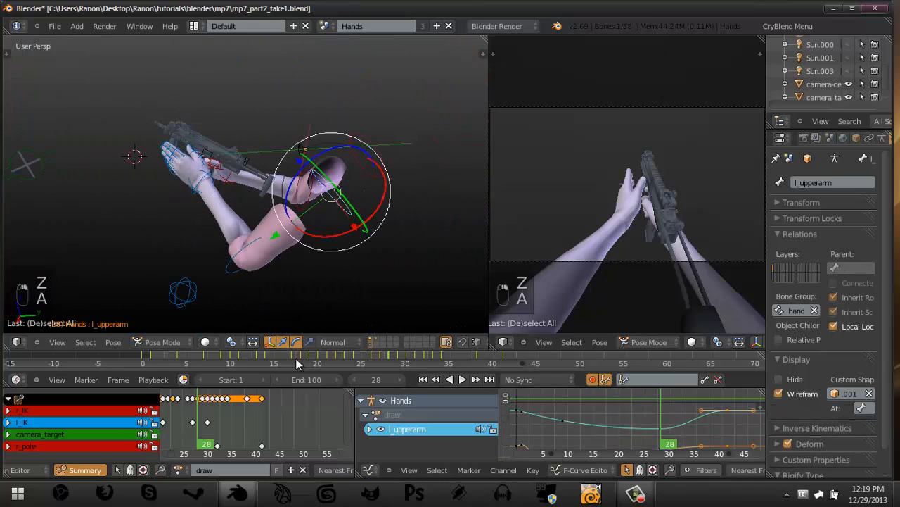
middle_click_drag(318, 451, 338, 459)
middle_click_drag(320, 232, 243, 223)
key("g")
left_click(284, 204)
key("g")
right_click(251, 222)
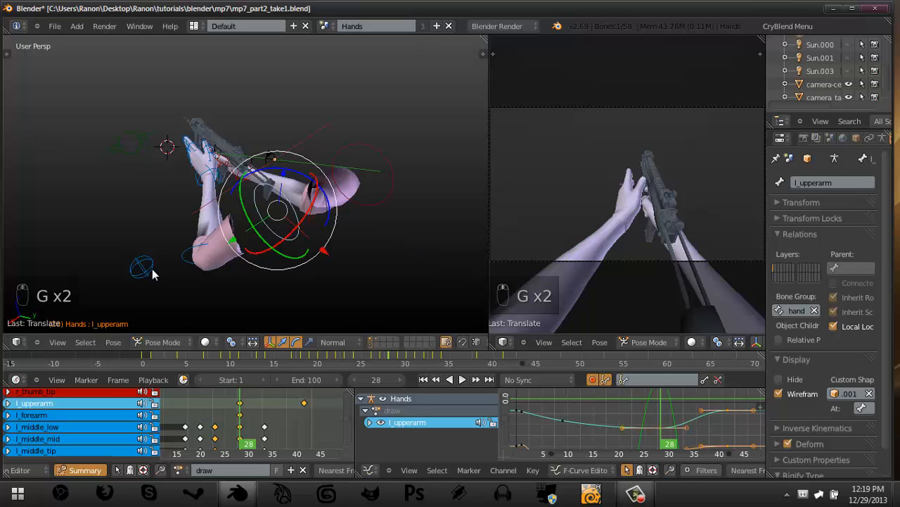
Select the l_pole control and move it to adjust the left elbow's direction at frame 28.
right_click(141, 265)
middle_click_drag(280, 436, 316, 445)
middle_click_drag(253, 255, 208, 257)
key("g")
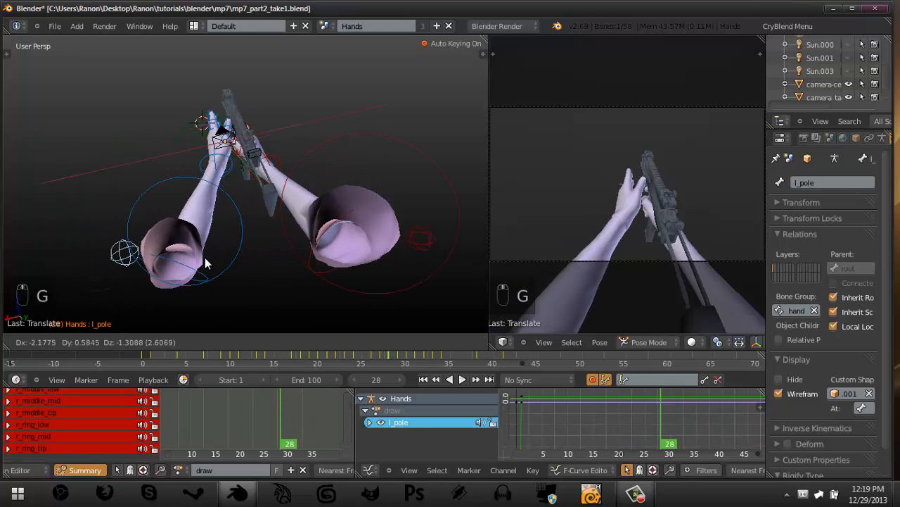
left_click(217, 192)
Select the l_IK control at frame 27, trackball-rotate the left hand and move it.
right_click(203, 164)
scroll(202, 163, "up", 1)
middle_click_drag(310, 417, 301, 454)
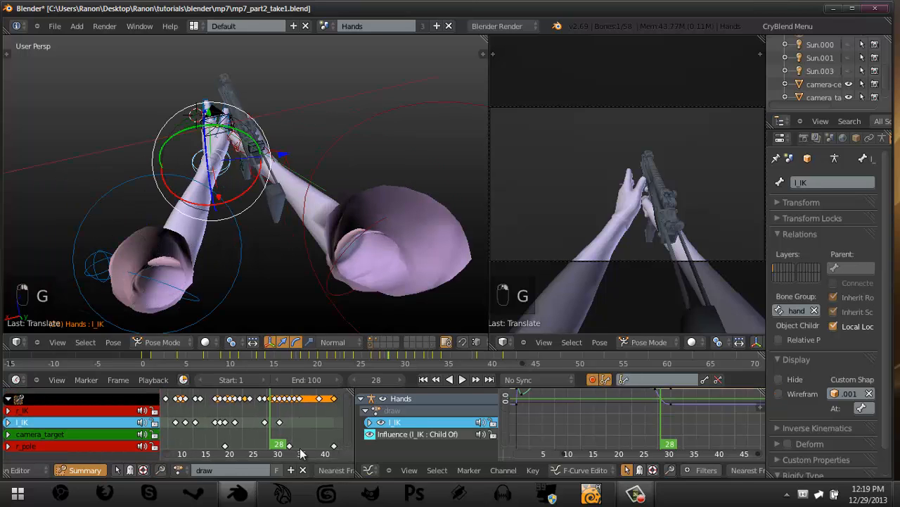
key("Left")
middle_click_drag(305, 146, 303, 86)
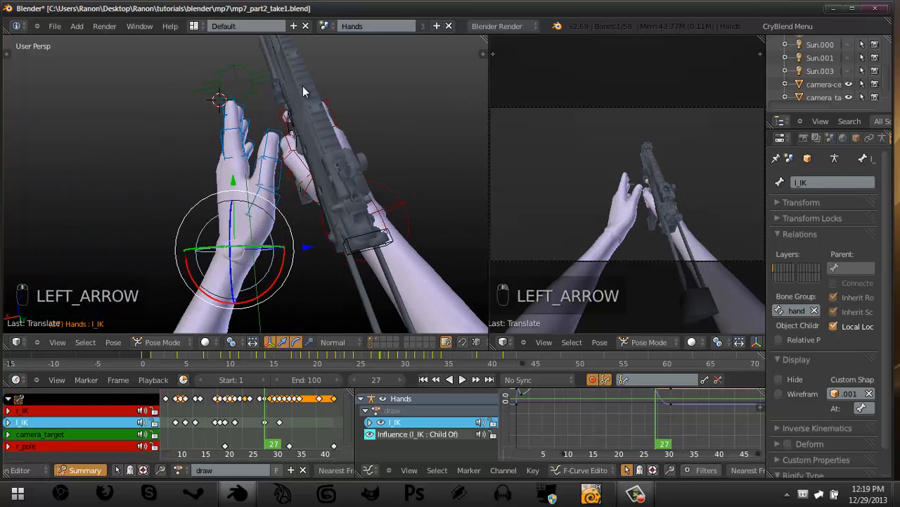
key("r")
key("r")
left_click(331, 106)
key("g")
left_click(315, 93)
Trackball-rotate the l_IK control further at frame 27 and fine-tune the hand's position beside the weapon.
key("r")
key("r")
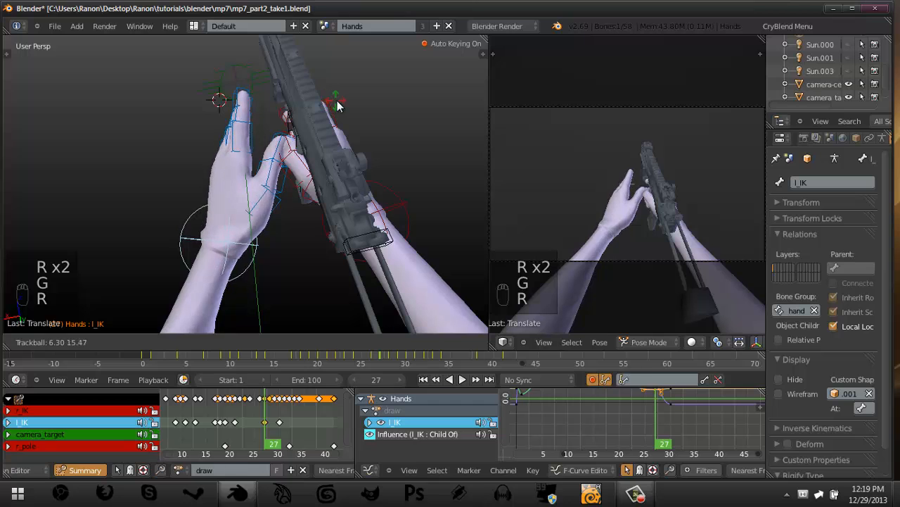
left_click(337, 101)
key("g")
left_click(366, 134)
middle_click_drag(372, 141, 299, 173)
key("g")
left_click(296, 177)
Step back and forth through the frames after 27 to examine the left hand's return to the weapon.
key("Right")
key("Right")
key("Right")
key("Right")
key("Right")
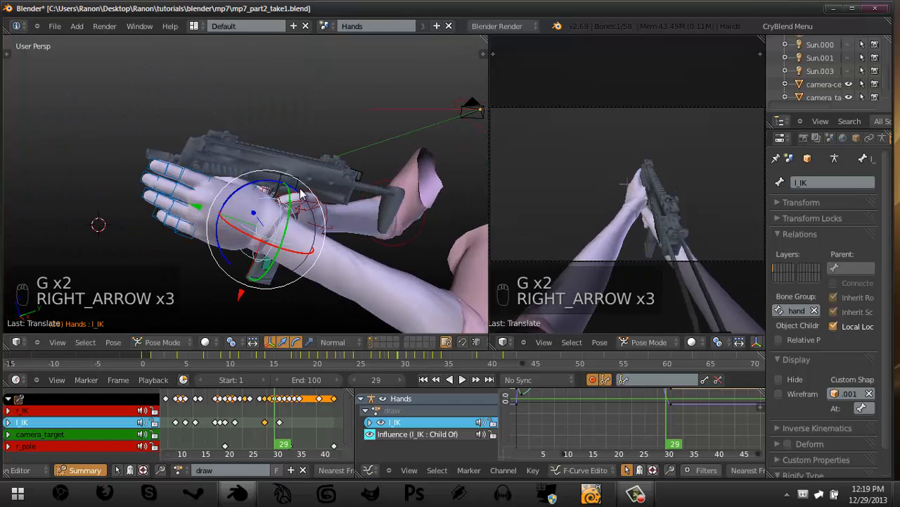
key("Left")
key("Left")
key("Left")
key("Left")
key("Left")
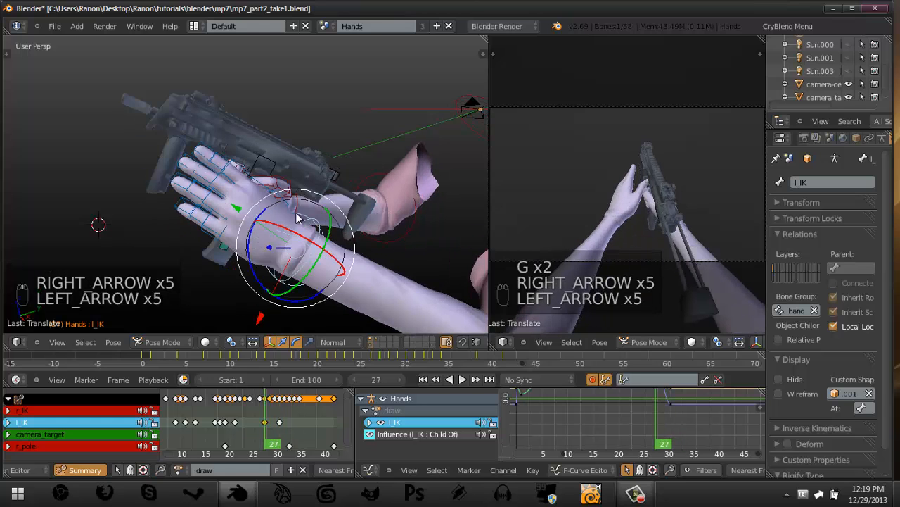
middle_click_drag(296, 219, 285, 193)
key("Right")
key("Right")
key("Right")
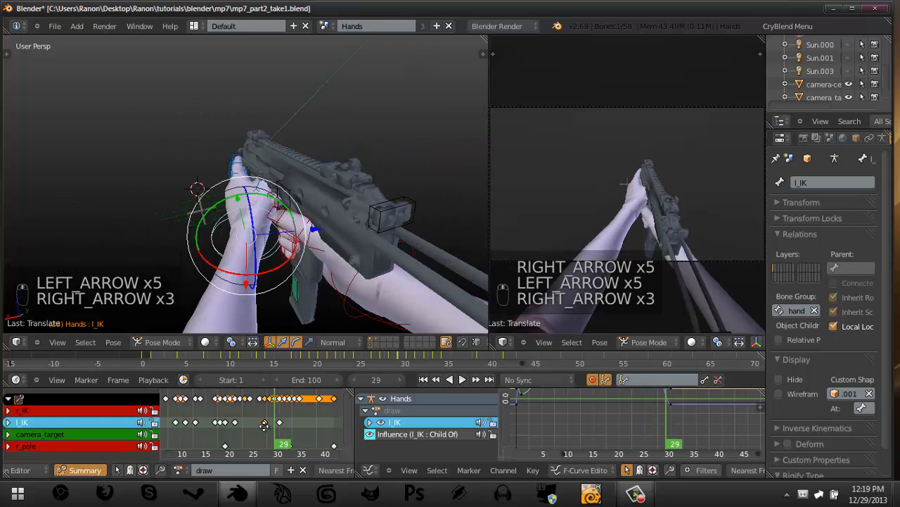
Select the left finger and thumb keyframes at frames 28 and 33 and scale their timing so the last ones fall on frame 32.
middle_click_drag(263, 426, 250, 385)
middle_click_drag(278, 440, 278, 391)
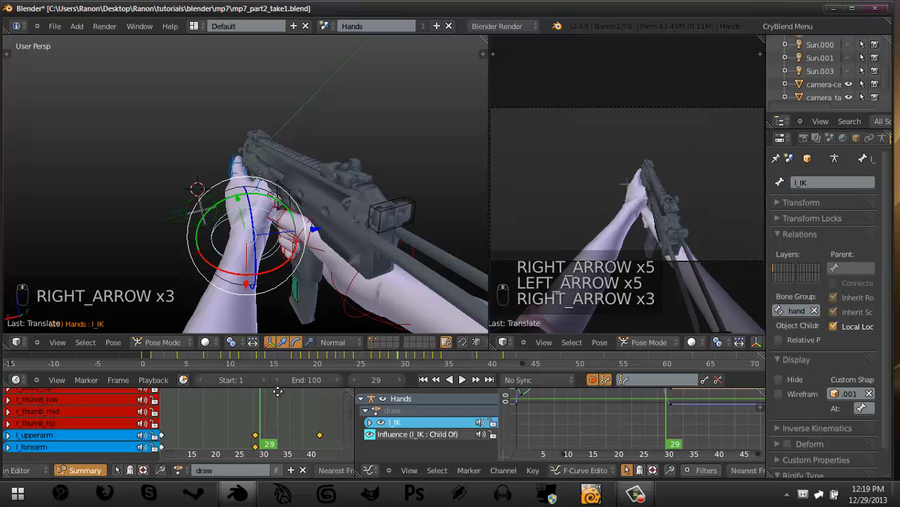
scroll(275, 405, "down", 5)
key("Right")
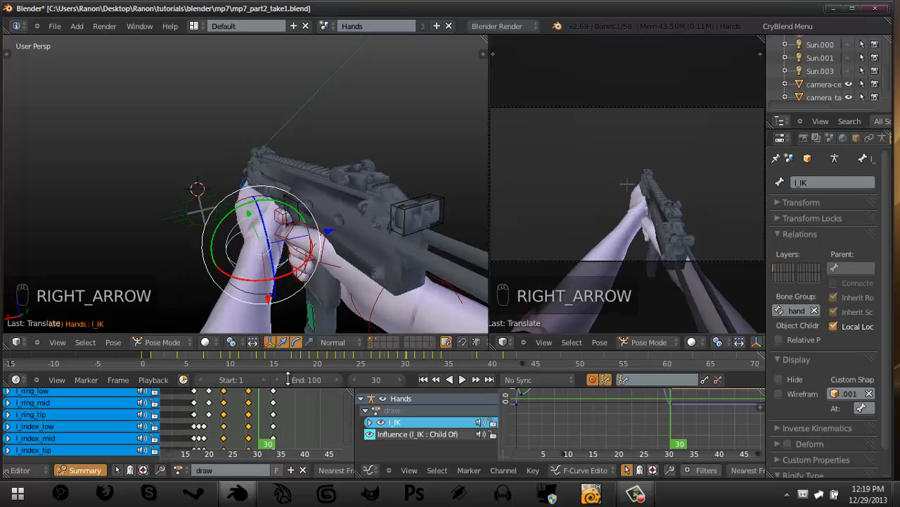
middle_click_drag(273, 417, 282, 446)
scroll(284, 421, "up", 3)
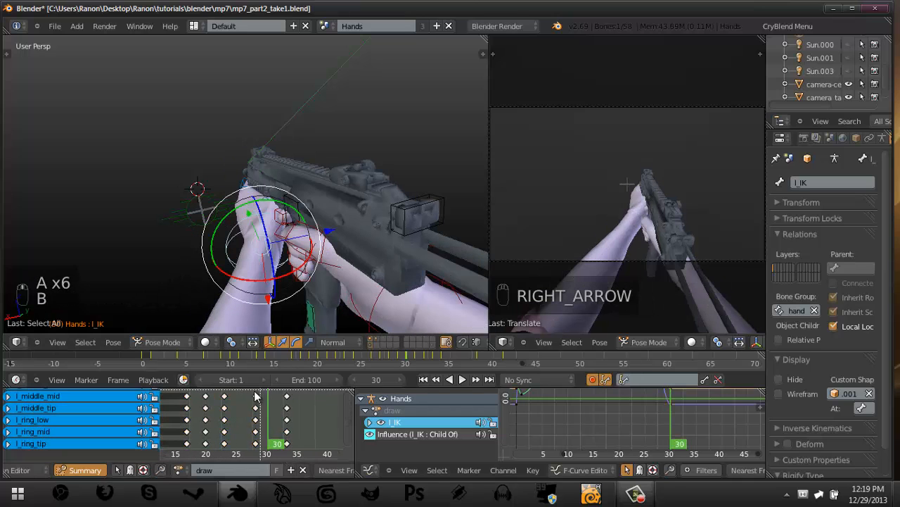
scroll(274, 432, "down", 5)
key("b")
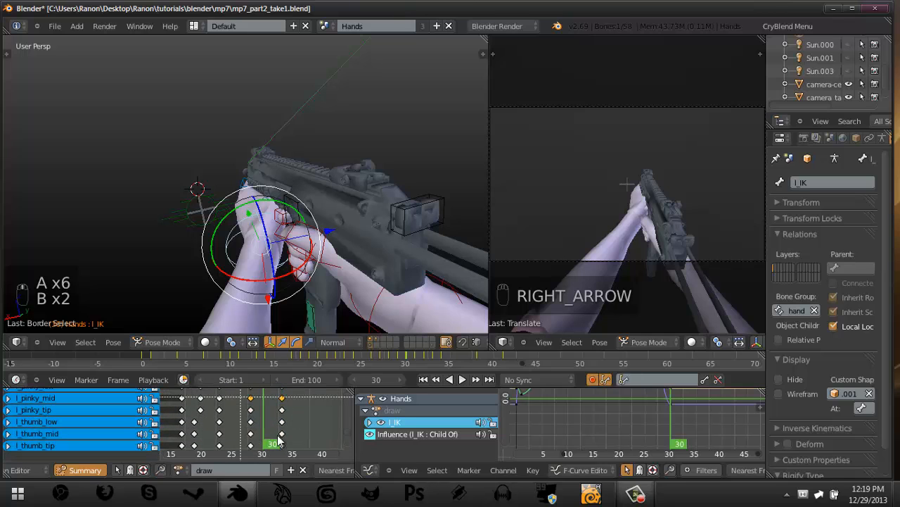
key("s")
left_click(304, 416)
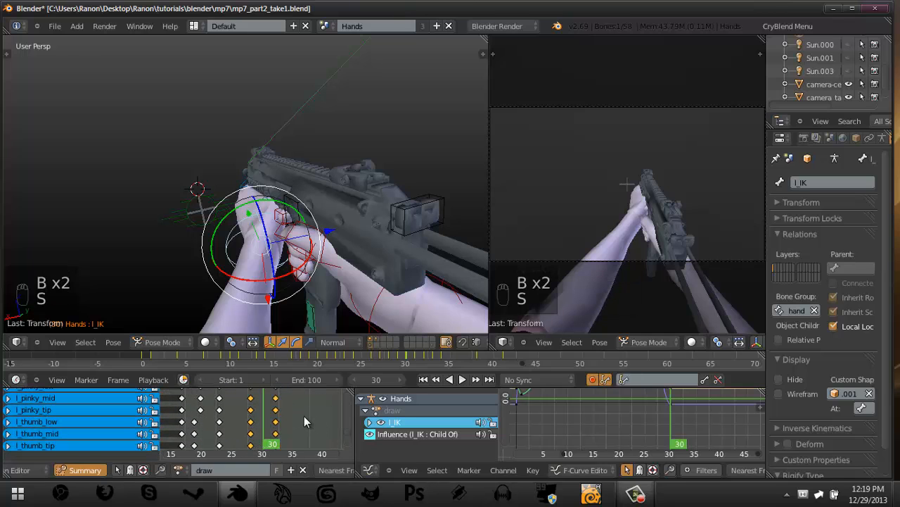
key("g")
left_click(300, 416)
Play back the draw animation to check the retimed left hand, and return to frame 27.
left_click_drag(254, 382, 252, 427)
key("alt+a")
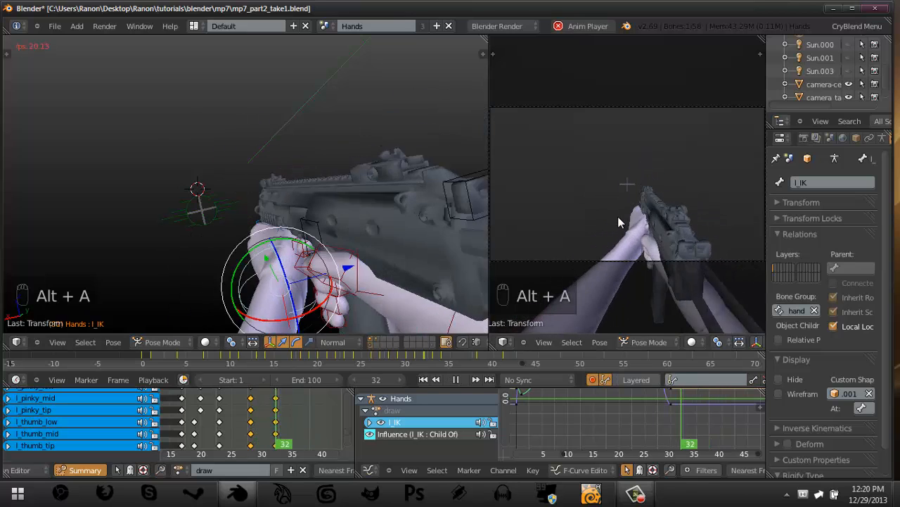
key("alt+a")
middle_click_drag(287, 415, 267, 461)
left_click(260, 432)
key("g")
left_click(239, 423)
key("a")
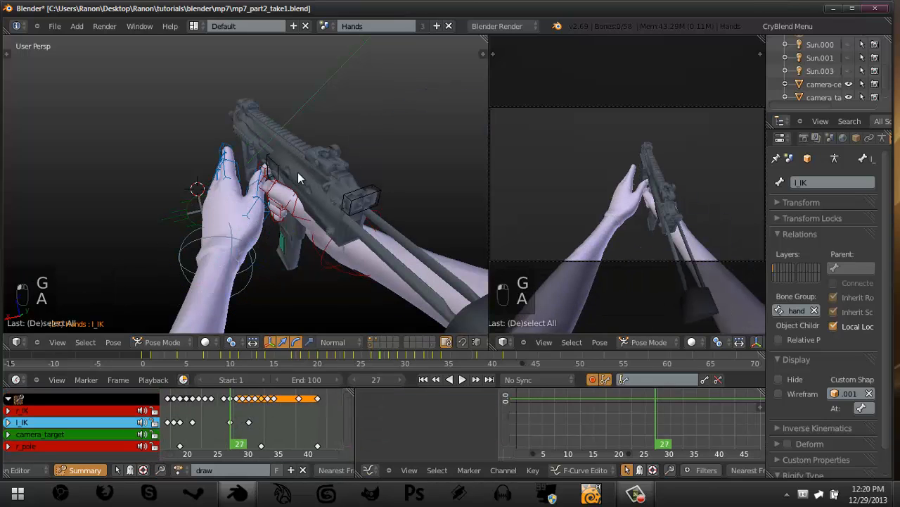
Select the l_IK control at frame 27, move it and trackball-rotate the left hand against the weapon.
right_click(189, 247)
middle_click_drag(272, 217, 282, 199)
right_click(264, 165)
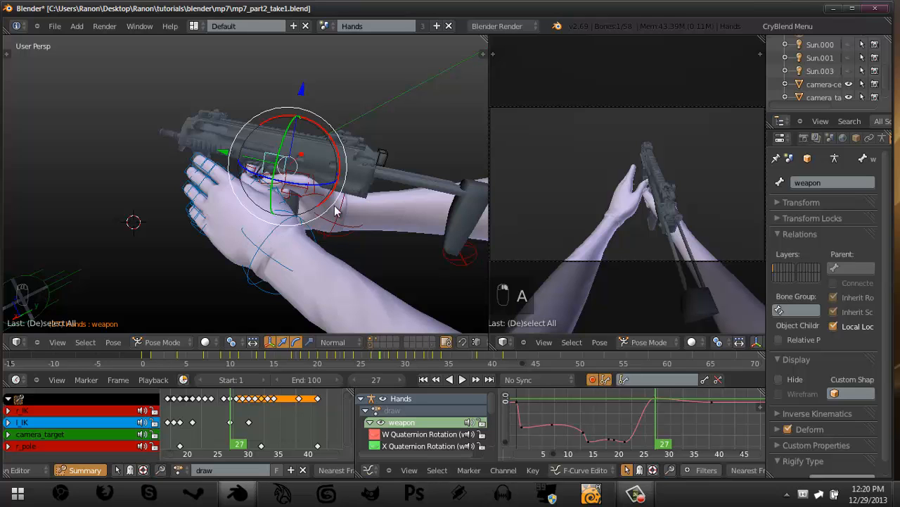
middle_click_drag(335, 210, 398, 237)
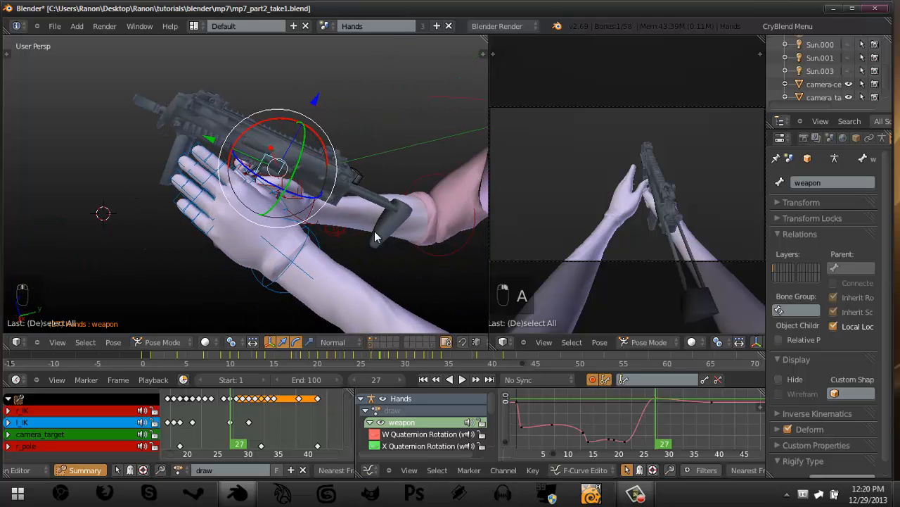
mouse_move(282, 211)
middle_mouse_down()
mouse_move(308, 192)
mouse_move(300, 257)
mouse_move(263, 281)
mouse_move(206, 164)
mouse_move(199, 169)
mouse_move(308, 221)
mouse_move(284, 209)
middle_mouse_up()
key("a")
right_click(324, 261)
key("g")
left_click(247, 253)
scroll(283, 209, "up", 4)
key("r")
key("r")
left_click(305, 211)
Select the l_thumb_low bone, go to its keyframe at frame 28 and rotate the thumb.
key("a")
right_click(252, 253)
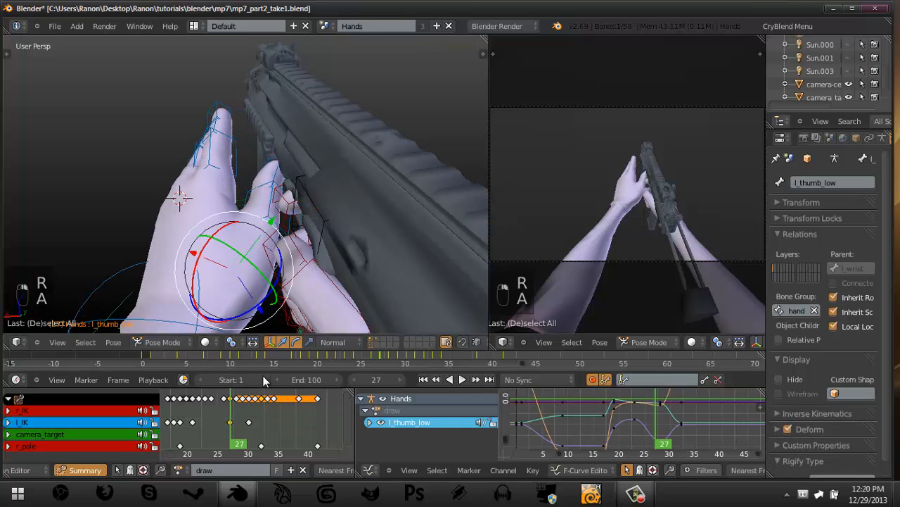
scroll(273, 416, "down", 5)
mouse_move(275, 443)
middle_mouse_down()
mouse_move(287, 417)
mouse_move(285, 431)
middle_mouse_up()
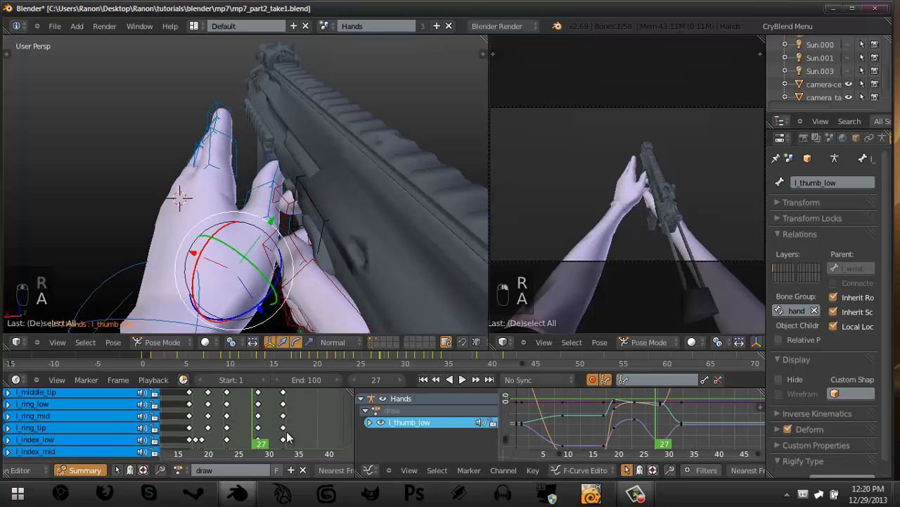
left_click(257, 412)
middle_click_drag(239, 259, 337, 160)
key("r")
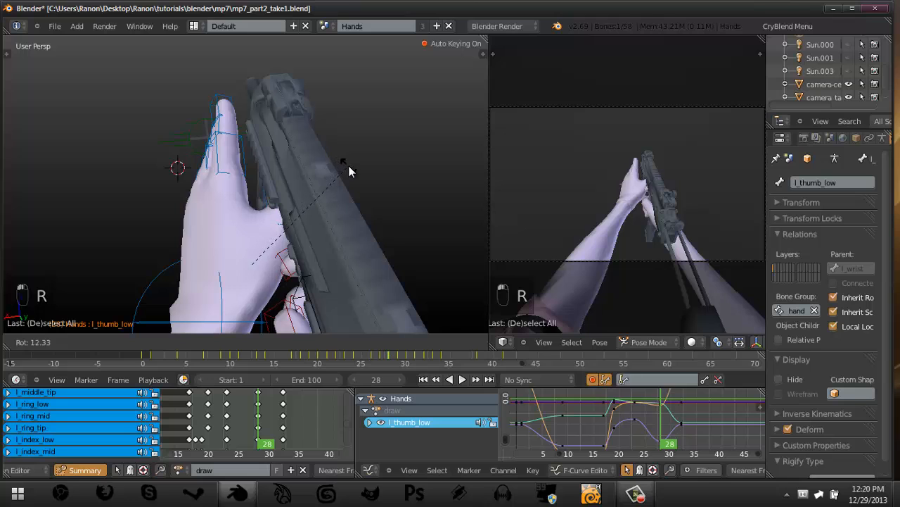
left_click(347, 168)
Select the l_IK control, readjust its position and rotation at frame 27, and step forward to check the hand's return.
key("a")
right_click(163, 263)
scroll(264, 422, "up", 8)
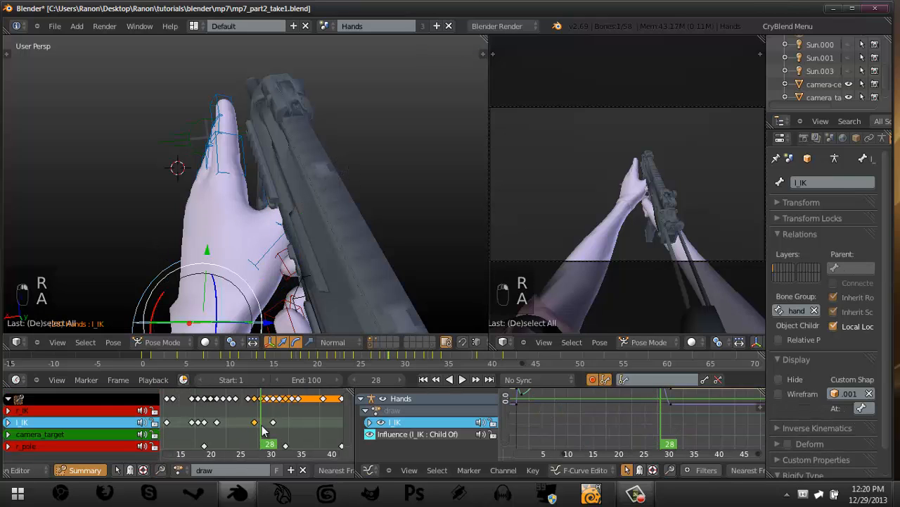
left_click(257, 427)
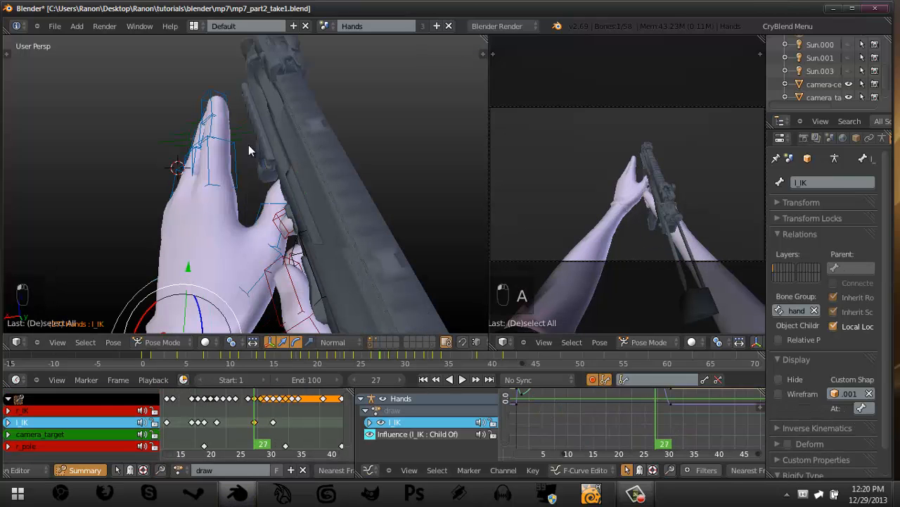
key("g")
left_click(235, 149)
middle_click_drag(235, 149, 262, 141)
key("r")
left_click(332, 114)
key("g")
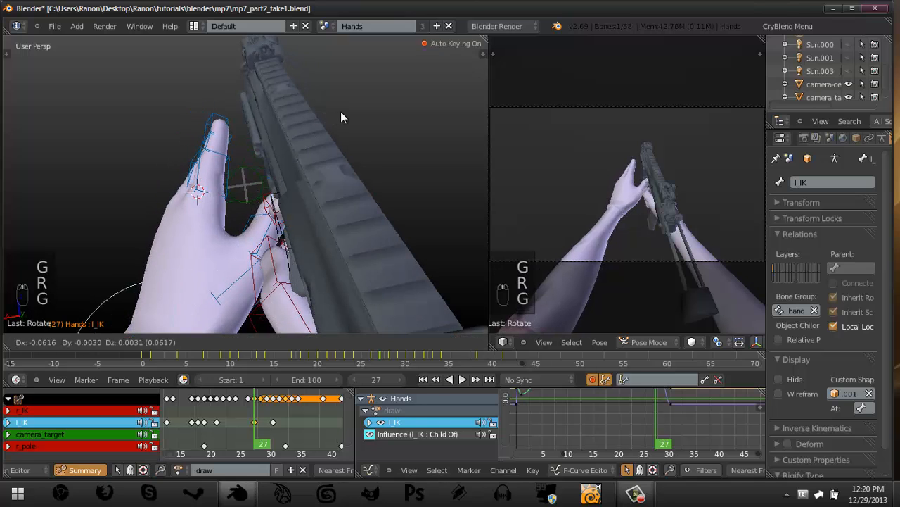
left_click(341, 110)
key("Right")
key("Right")
key("Right")
key("Right")
key("Right")
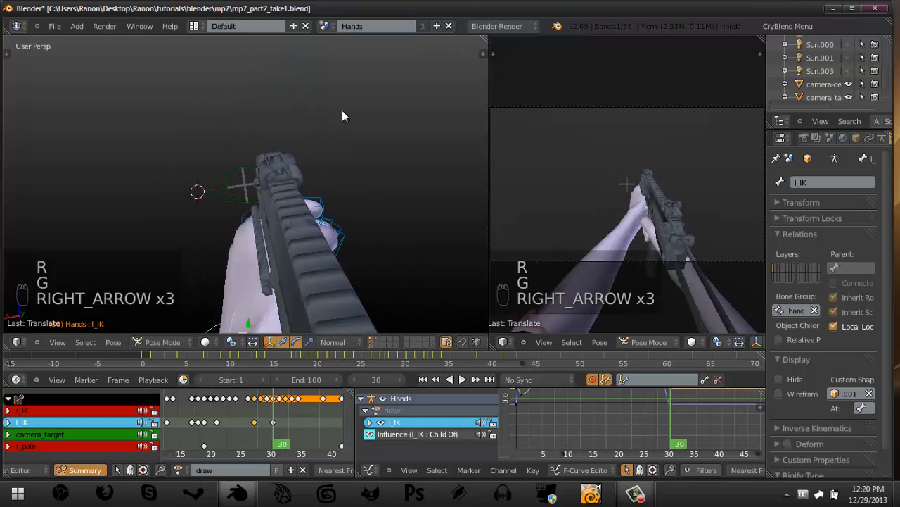
Step back and forth through the frames around 27 to 31 to check the left hand's return to the weapon.
key("Left")
key("Left")
key("Left")
key("Left")
key("Left")
key("Left")
key("Left")
key("Right")
key("Left")
key("Left")
key("Left")
key("Left")
key("Left")
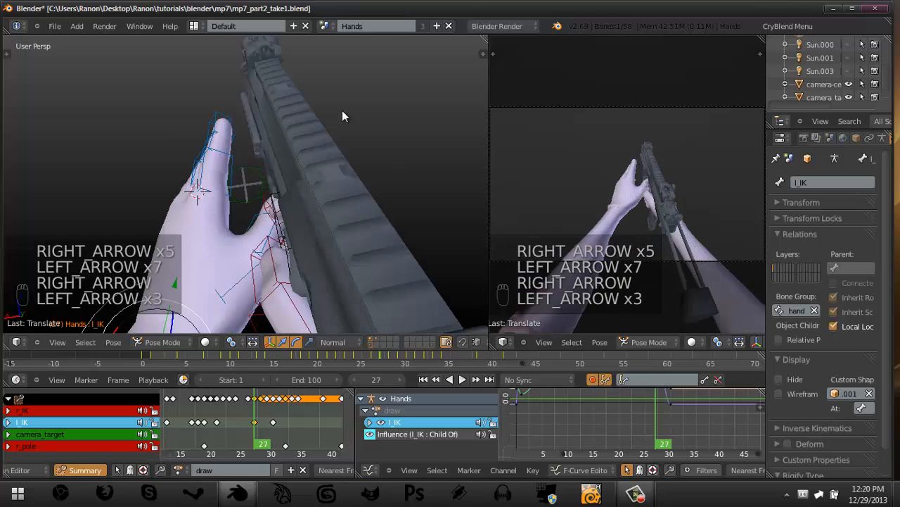
key("Right")
key("Right")
key("Right")
key("Right")
key("Right")
key("Right")
key("Right")
key("Right")
key("Right")
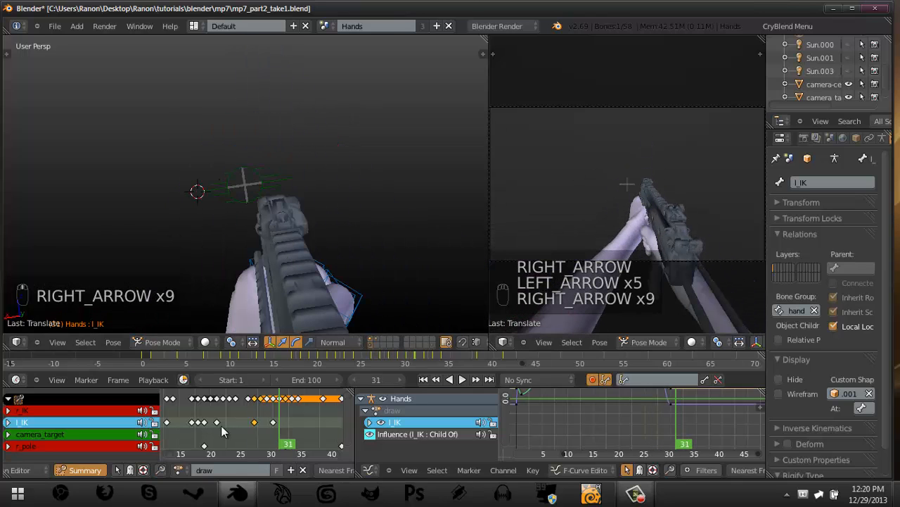
Scrub through the end of the draw animation to frame 37 and select the l_forearm bone to inspect its keyframes.
middle_click_drag(250, 409, 215, 392)
middle_click_drag(232, 405, 216, 406, "ctrl")
left_click_drag(221, 406, 243, 402)
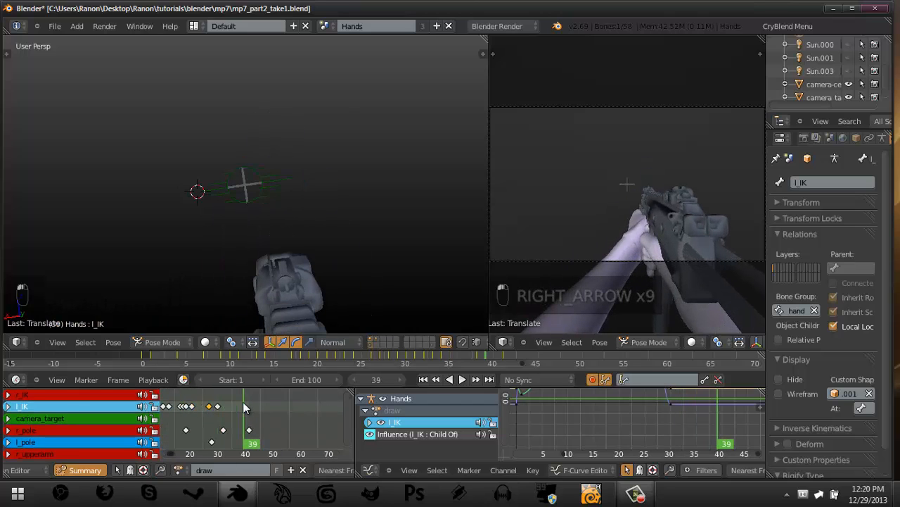
middle_click_drag(242, 402, 261, 418)
middle_click_drag(253, 412, 263, 409, "ctrl")
mouse_move(263, 409)
left_mouse_down()
mouse_move(251, 406)
mouse_move(260, 409)
left_mouse_up()
middle_click_drag(273, 235, 298, 262)
key("a")
right_click(298, 261)
middle_click_drag(271, 414, 348, 430)
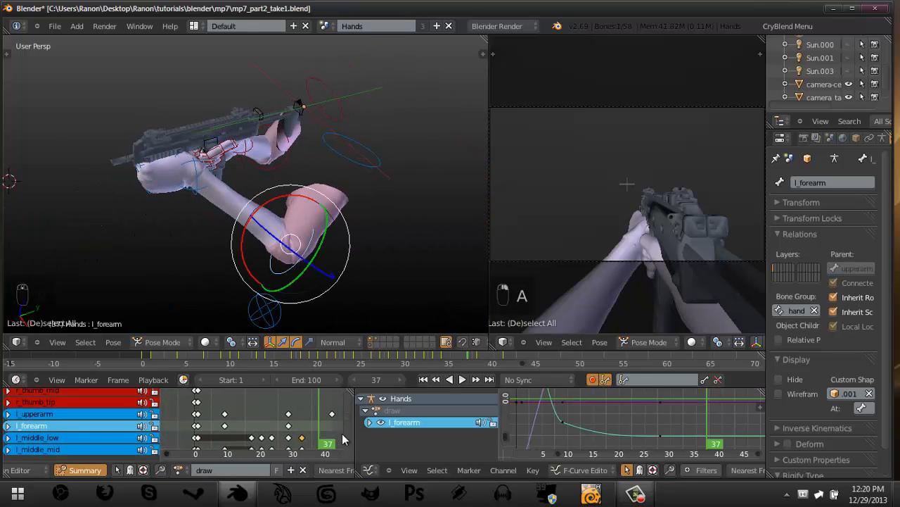
Select the l_pole, l_upperarm and l_forearm bones together and duplicate their starting keyframes onto l_upperarm's last keyframe at the animation's end.
key("a")
key("b")
left_click_drag(251, 246, 314, 331)
key("b")
left_click_drag(324, 163, 377, 187)
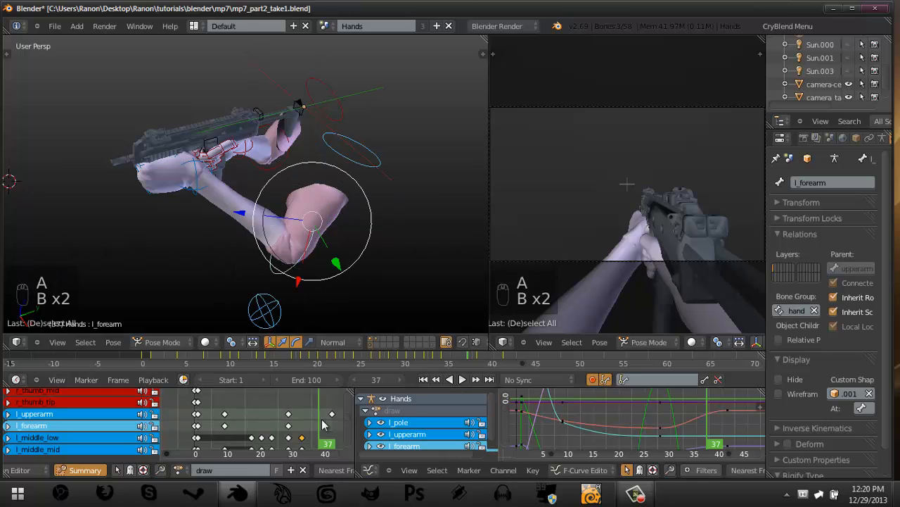
scroll(260, 422, "down", 1)
middle_click_drag(259, 422, 208, 420)
right_click(185, 411)
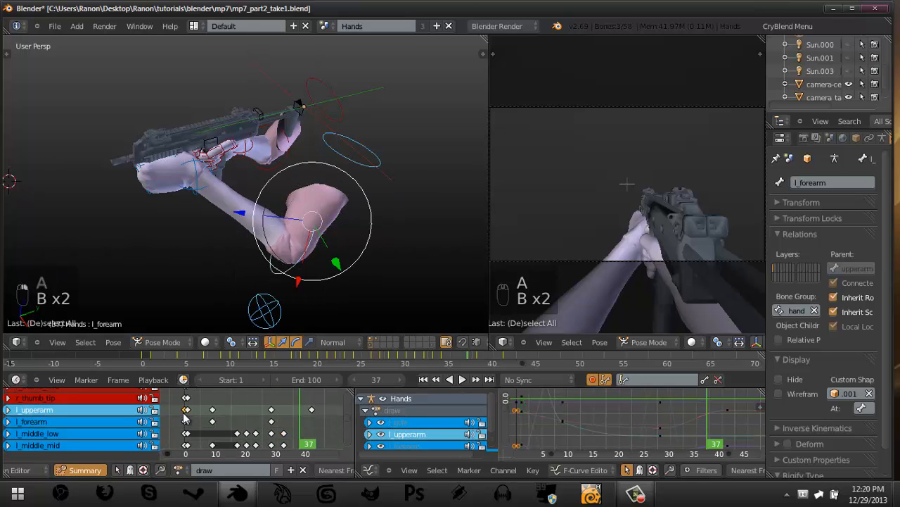
key("shift+d")
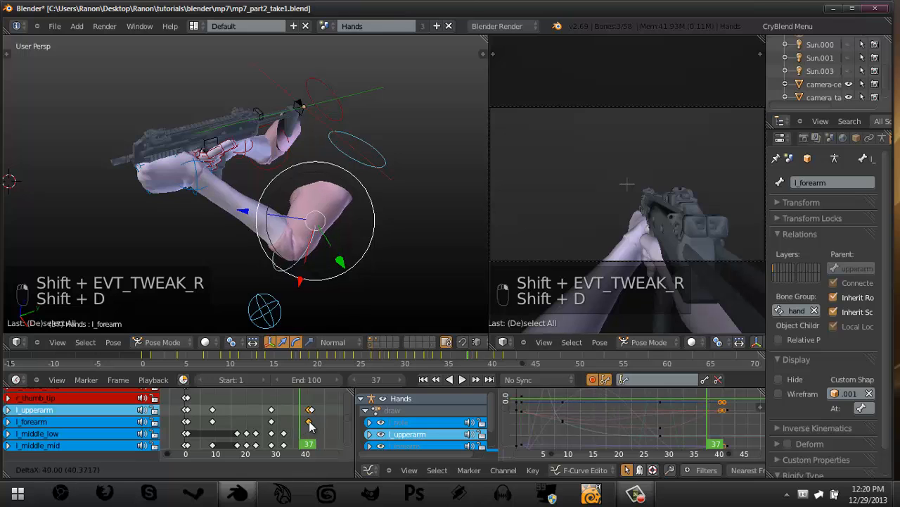
left_click(309, 425)
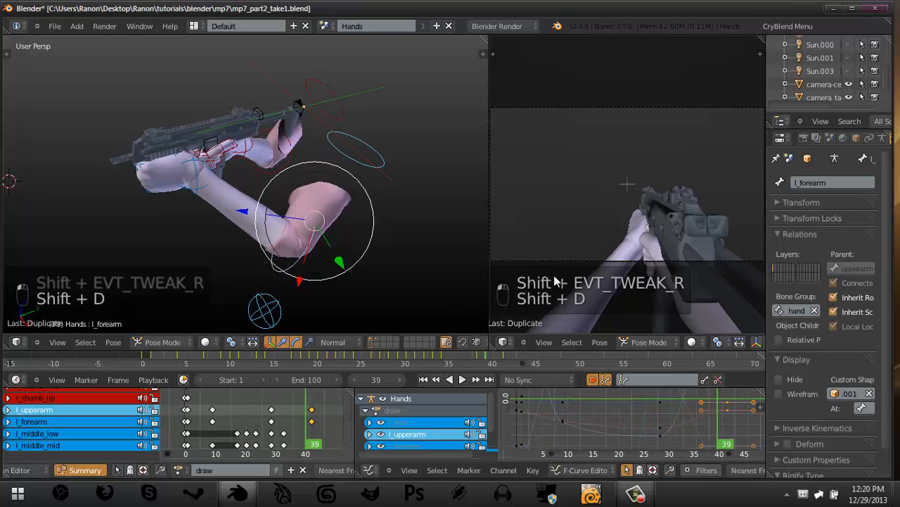
Go to frame 28, select only the l_forearm bone and delete its keyframe there.
left_click_drag(307, 416, 273, 425)
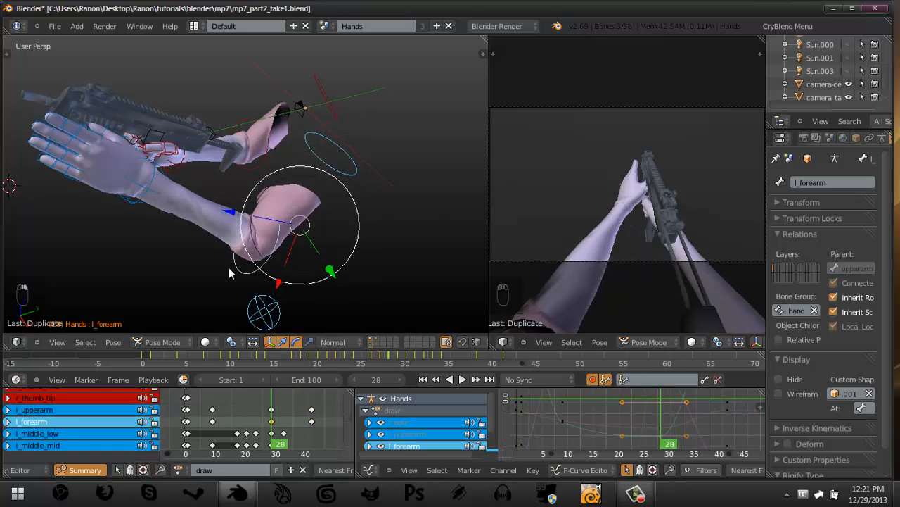
middle_click_drag(229, 267, 240, 258)
key("a")
right_click(209, 252)
key("x")
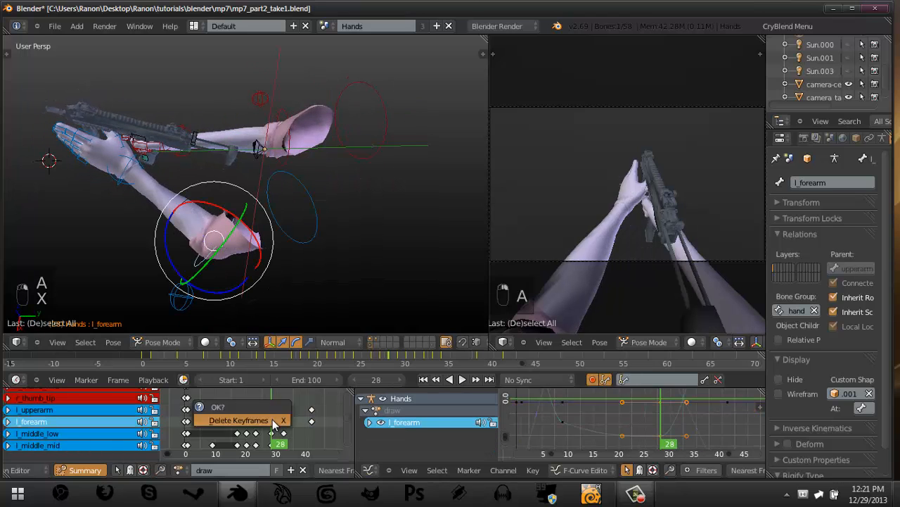
Delete the selected l_forearm keyframe near frame 28.
left_click(268, 422)
left_click(261, 424)
left_click_drag(244, 425, 260, 432)
Deselect all bones and play the draw animation from its start in a maximized camera view.
key("ctrl+Up")
key("ctrl+Up")
key("ctrl+Up")
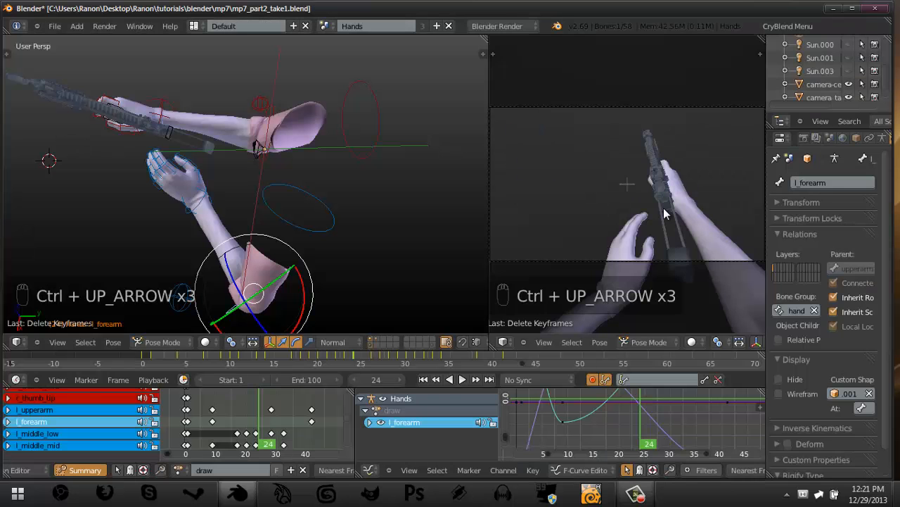
key("ctrl+Up")
key("a")
key("alt+a")
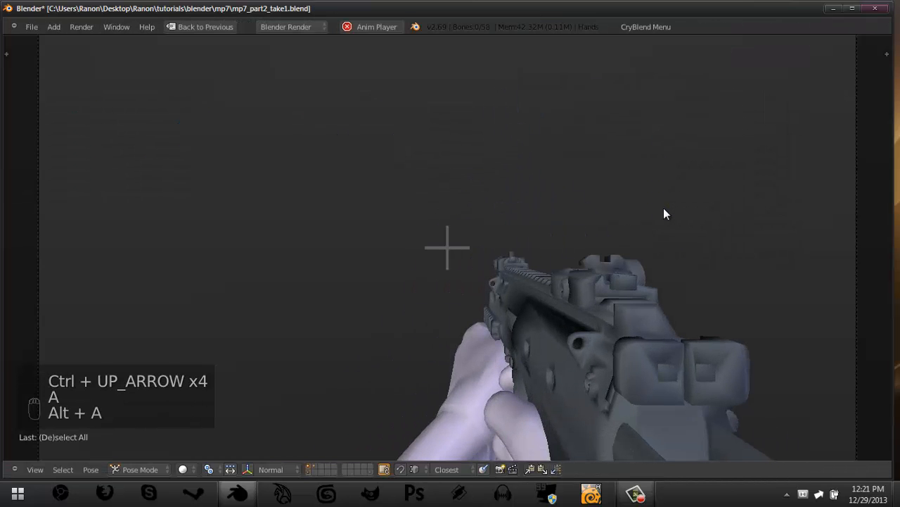
key("shift+Left")
key("Home")
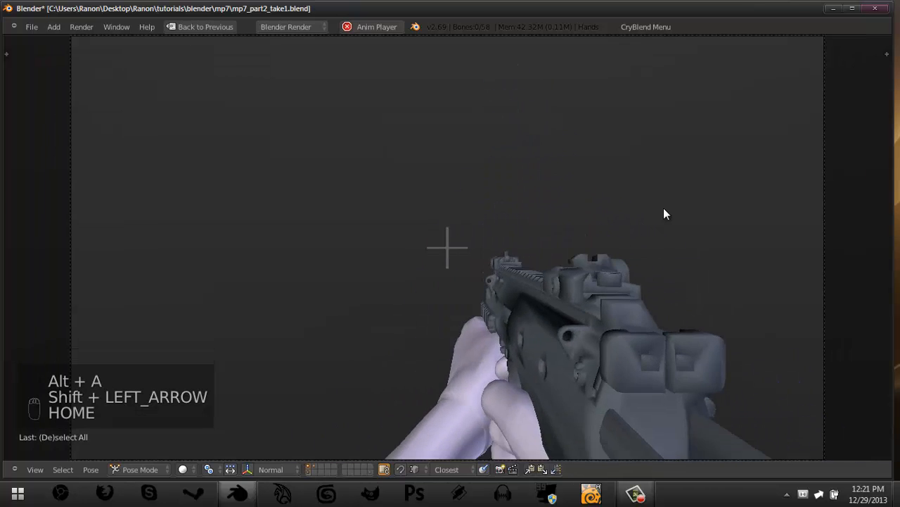
key("shift+Left")
key("shift+Left")
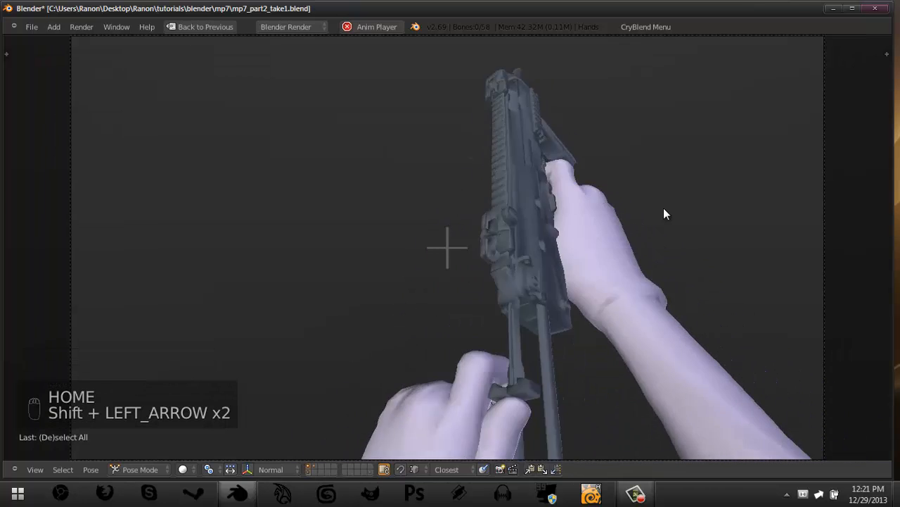
key("alt+a")
Step back and forth through individual frames in the camera view to examine the left hand's motion around the gun.
key("Right")
key("Right")
key("Right")
key("Right")
key("Right")
key("Right")
key("Right")
key("Right")
key("Right")
key("Right")
key("Right")
key("Left")
key("Left")
key("Left")
key("Left")
key("Left")
key("Left")
key("Left")
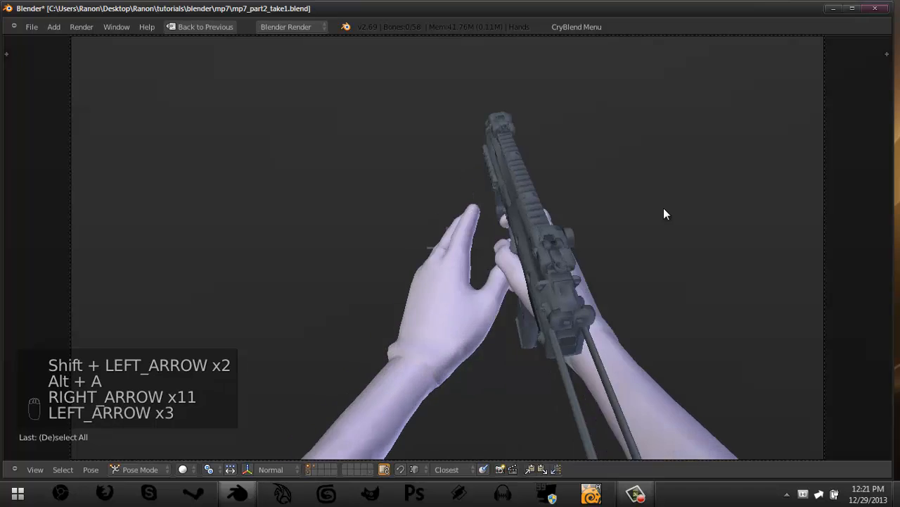
key("Right")
key("Right")
key("Right")
key("Right")
key("Right")
key("Right")
key("Right")
key("Right")
key("Right")
Replay the animation in the camera view, return to frame 1 and restore the multi-view layout.
key("alt+a")
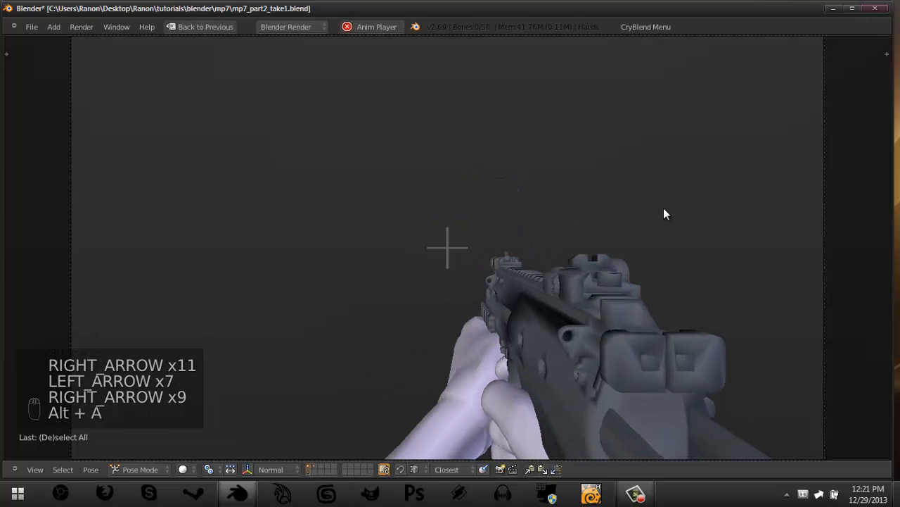
key("shift+Left")
key("alt+a")
key("shift+Left")
key("ctrl+Up")
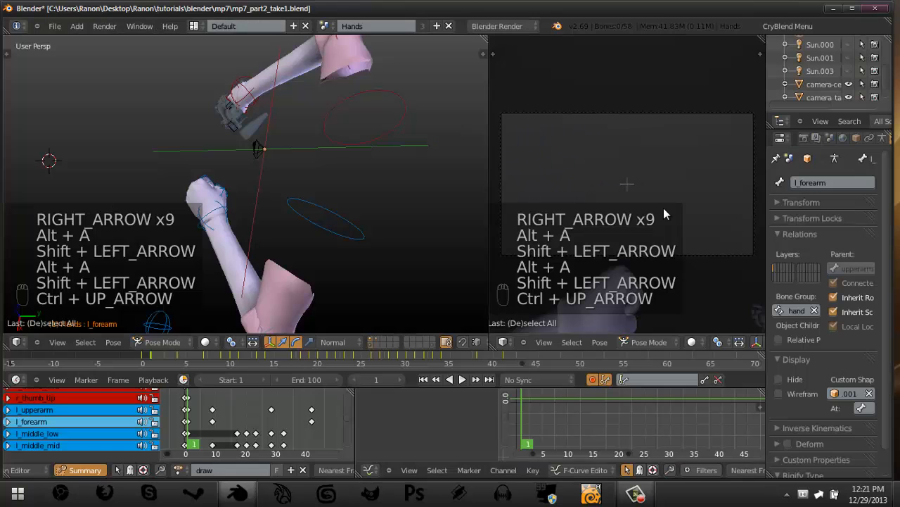
Select the l_IK bone at the left wrist and save over mp7_part2_take1.blend.
scroll(274, 217, "up", 4)
right_click(263, 232)
key("ctrl+s")
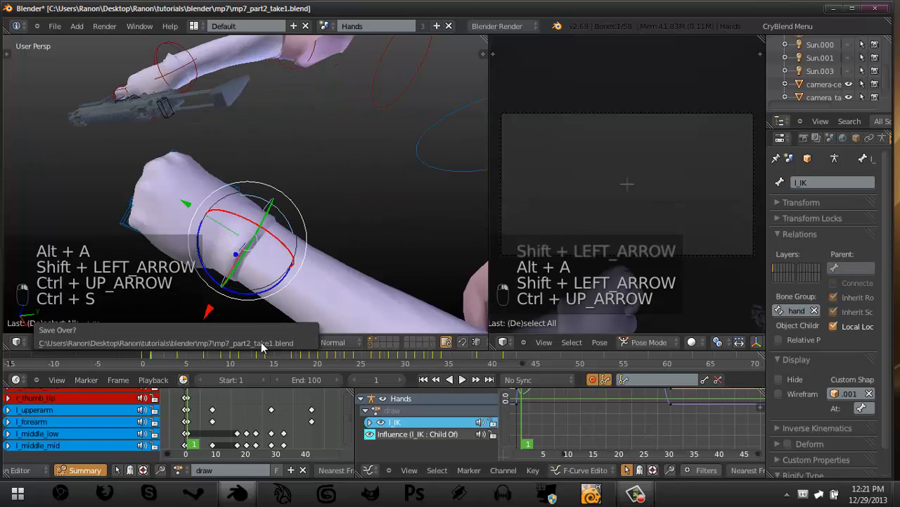
left_click(263, 345)
Step through frames 1 to 9 to examine how the left hand approaches the gun's charging handle.
middle_click_drag(206, 447, 199, 413)
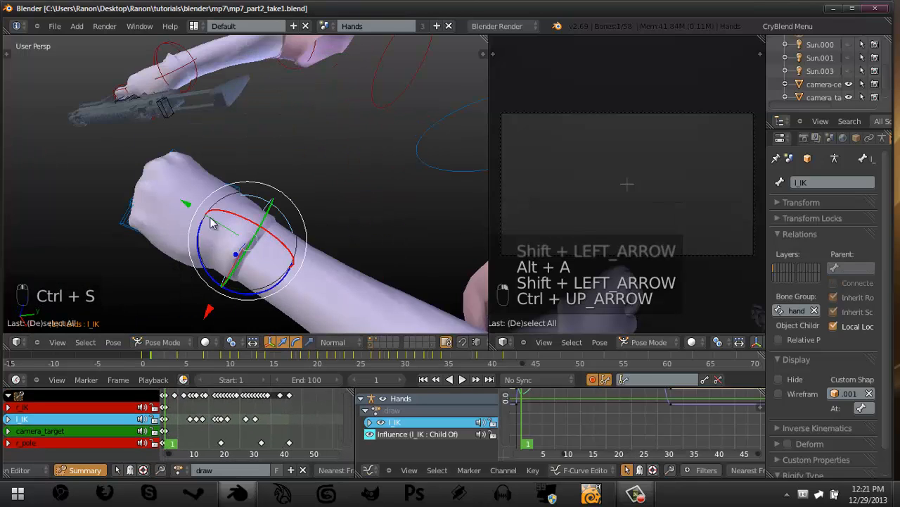
key("Right")
key("Right")
key("Right")
key("Right")
key("Right")
key("Right")
key("Right")
key("Right")
key("Right")
key("Right")
key("Right")
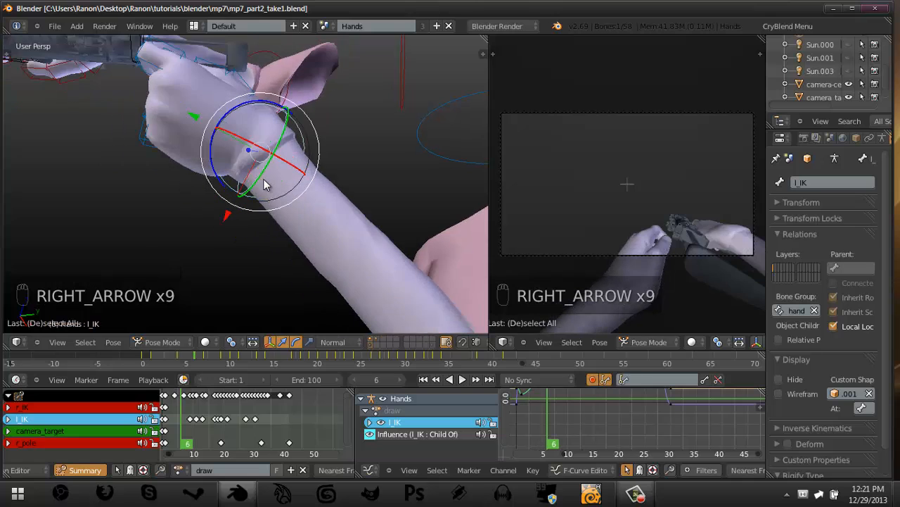
scroll(295, 429, "up", 4)
middle_click_drag(251, 429, 319, 434)
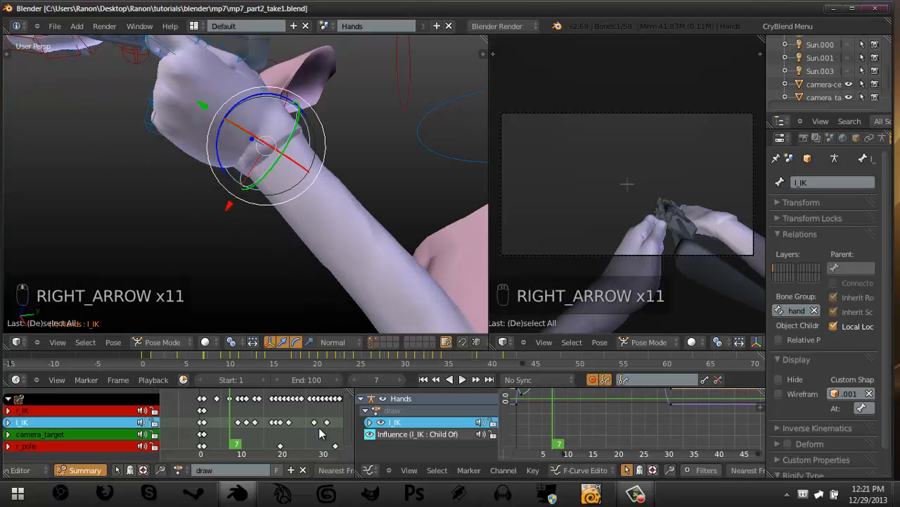
key("Left")
key("Left")
key("Left")
key("Right")
key("Right")
key("Right")
key("Right")
key("Right")
key("Right")
key("Right")
key("Right")
key("Right")
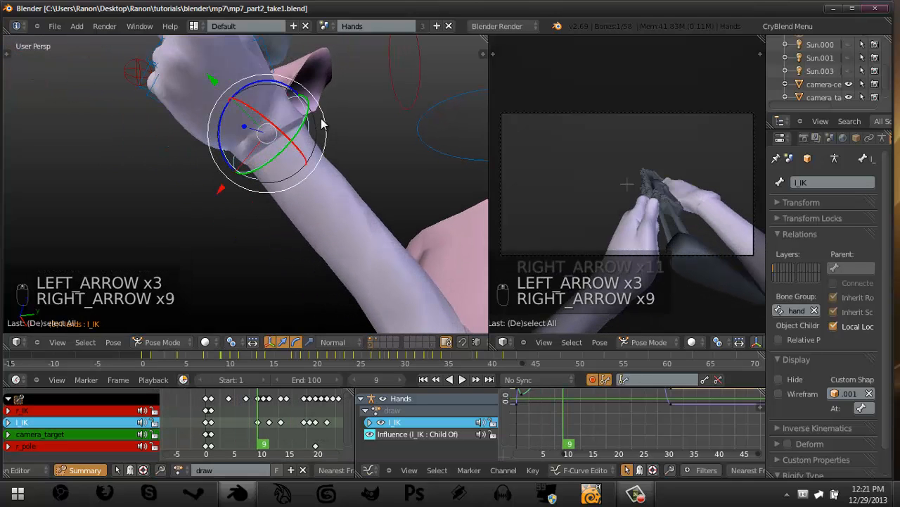
At frame 6, move and rotate the l_IK bone to bring the left hand toward the gun's charging handle.
key("Left")
key("Left")
key("Left")
key("Left")
key("Left")
key("Left")
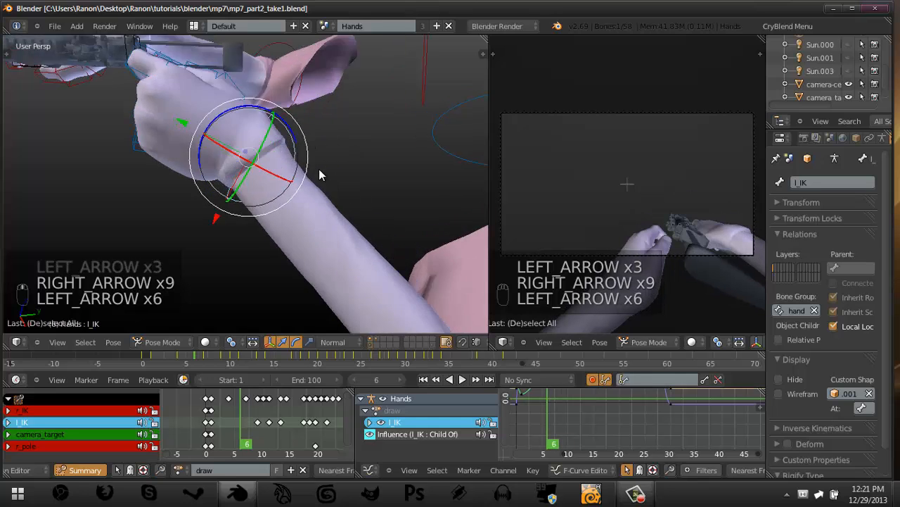
middle_click_drag(322, 171, 348, 146)
key("g")
left_click(281, 206)
key("r")
key("r")
left_click(347, 145)
key("g")
left_click(331, 163)
Move the l_index_tip bone at frame 6 to extend the left index finger toward the charging handle.
key("a")
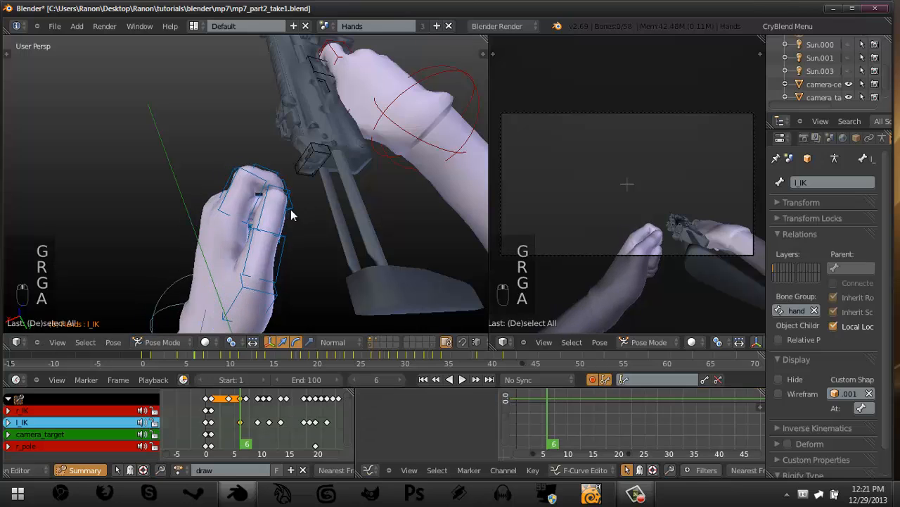
right_click(291, 209)
middle_click_drag(300, 208, 298, 238)
key("g")
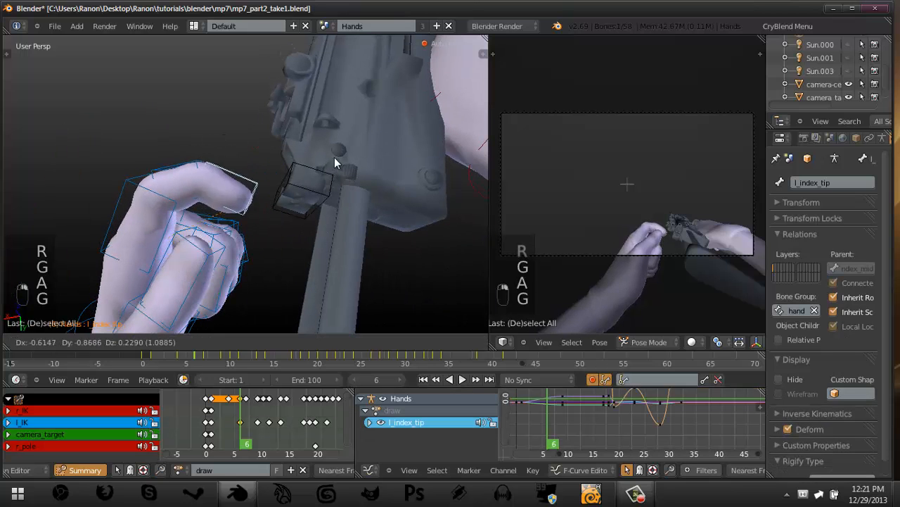
left_click(342, 149)
Rotate the l_thumb_mid bone by about -19° at frame 6 to adjust the left thumb.
key("a")
middle_click_drag(342, 169, 289, 231)
right_click(297, 257)
key("r")
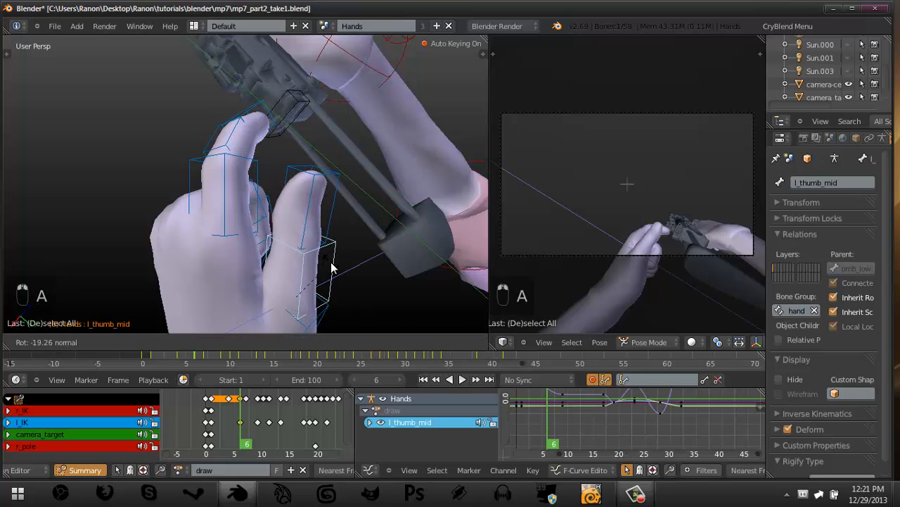
left_click(331, 268)
Refine the l_IK bone's position and rotation at frame 6 so the left index finger meets the charging handle.
middle_click_drag(331, 268, 259, 255)
key("a")
right_click(195, 321)
key("r")
key("g")
left_click(257, 233)
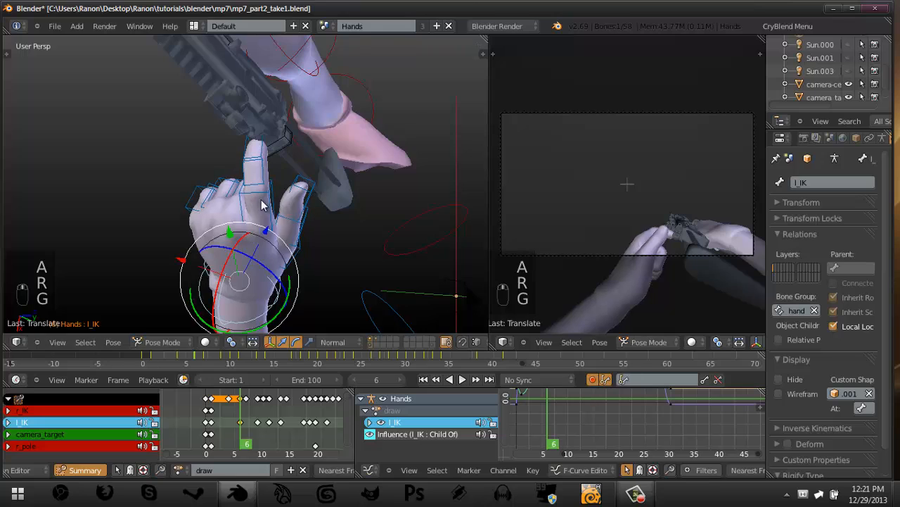
key("r")
left_click(398, 141)
middle_click_drag(398, 142, 264, 205)
scroll(264, 205, "up", 2)
key("g")
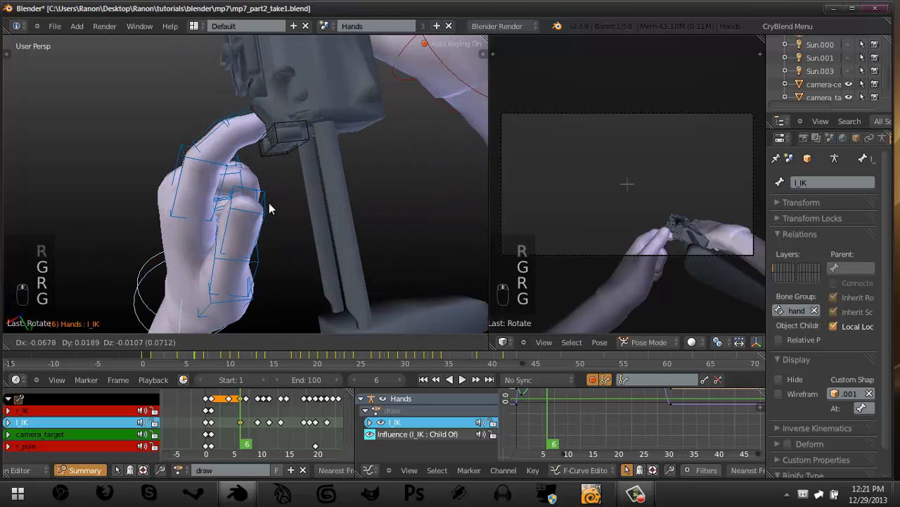
left_click(269, 202)
Step through frames 6 to 9 to examine the left fingers' contact with the charging handle up close.
middle_click_drag(412, 158, 292, 194)
key("Right")
key("Right")
key("Right")
key("Left")
key("Left")
key("Left")
key("Right")
key("Right")
key("Right")
key("Right")
key("Right")
key("Right")
key("Right")
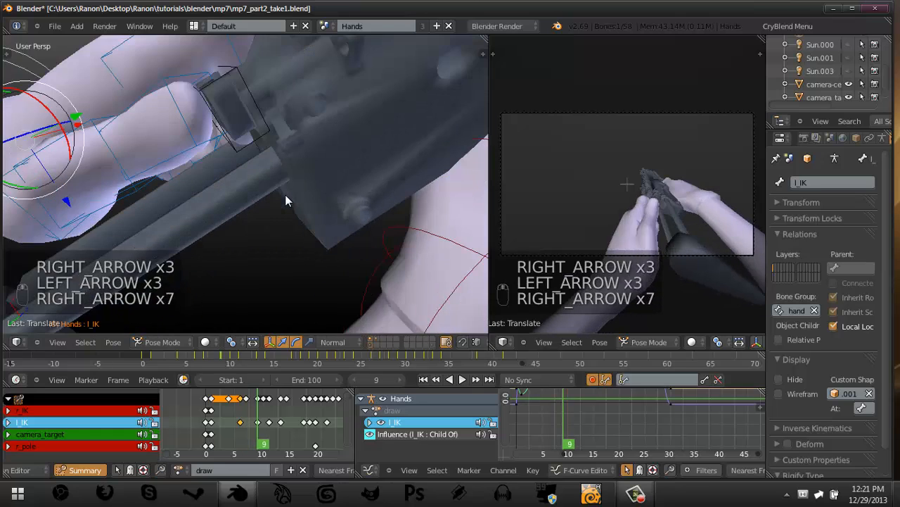
Go back to frame 1 and reposition the l_IK bone in the camera view to adjust the left hand's starting pose.
key("Left")
key("Left")
key("Left")
key("Left")
key("Left")
key("Left")
key("Left")
key("Left")
key("Left")
key("Left")
key("Left")
key("Left")
key("Left")
key("Left")
key("Left")
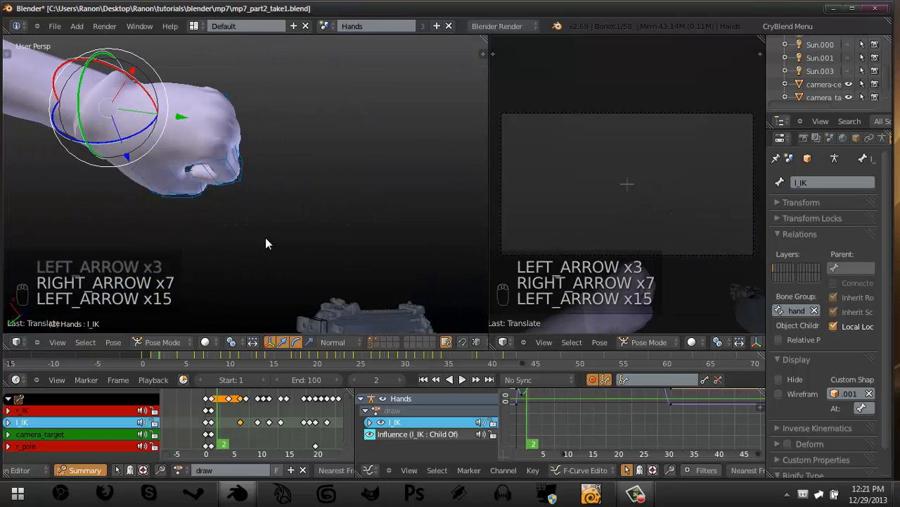
key("Left")
key("g")
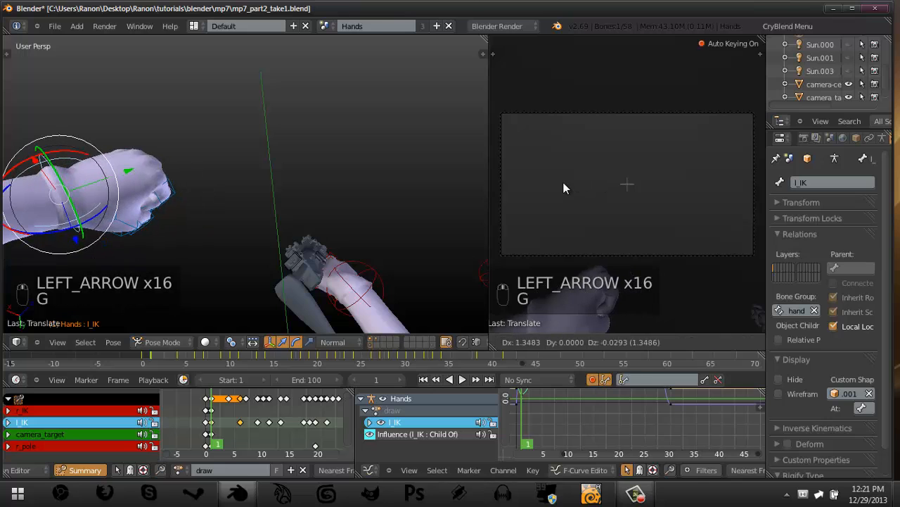
left_click(563, 166)
key("g")
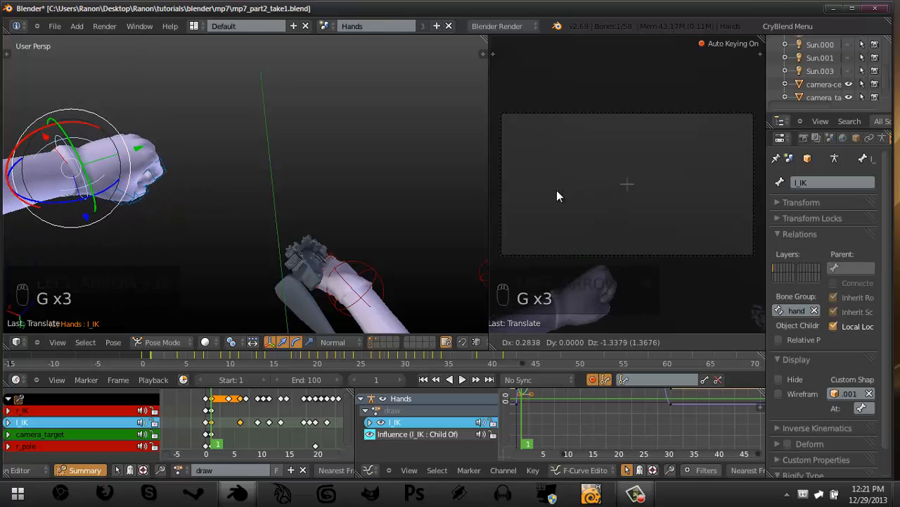
left_click(626, 203)
Step forward from frame 1 to examine the left hand's new approach, and maximize the camera view.
key("Right")
key("Right")
key("Right")
key("Right")
key("Right")
key("Right")
key("Right")
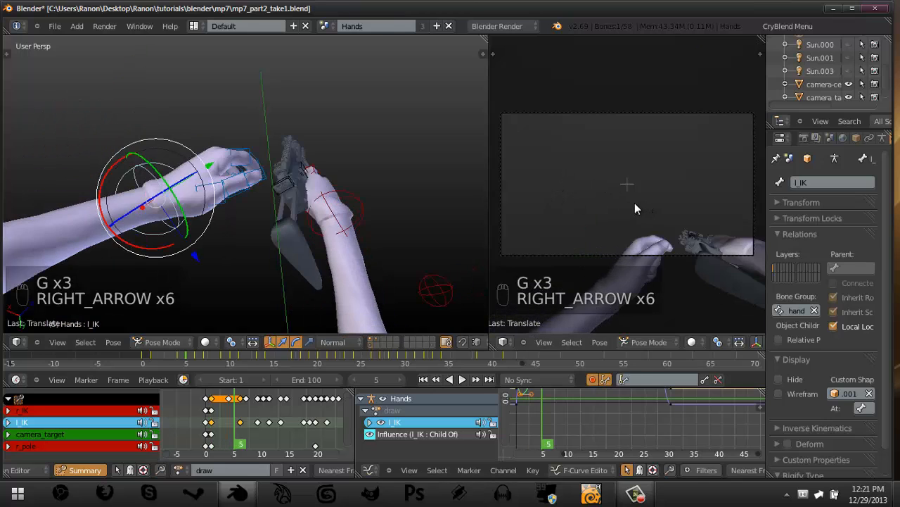
key("Right")
key("ctrl+Up")
key("Num_Lock")
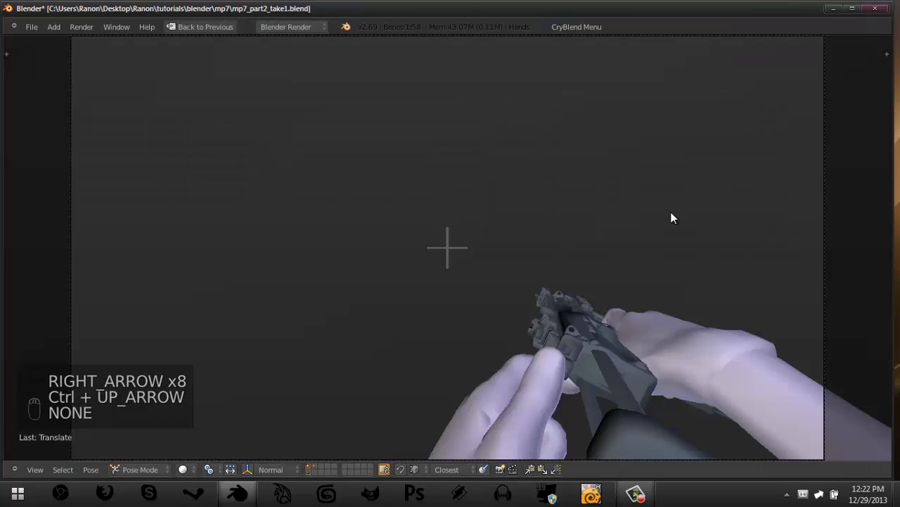
Step frame by frame from the start of the draw in the maximized camera view to examine the hands and weapon motion.
key("Home")
key("Num_Lock")
key("shift+Left")
key("Right")
key("Right")
key("Right")
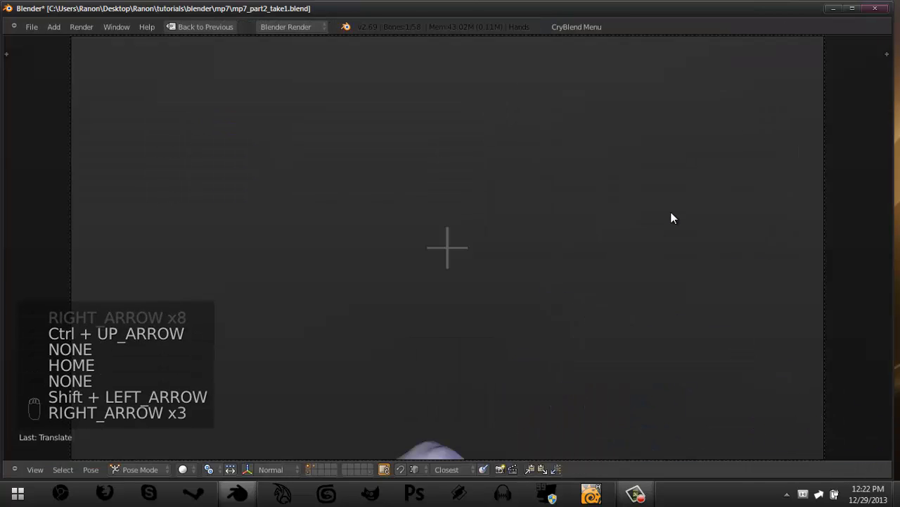
key("Right")
key("Right")
key("Right")
key("Right")
key("Right")
key("Right")
key("Right")
key("Right")
key("Right")
key("Right")
key("Right")
key("Right")
key("Right")
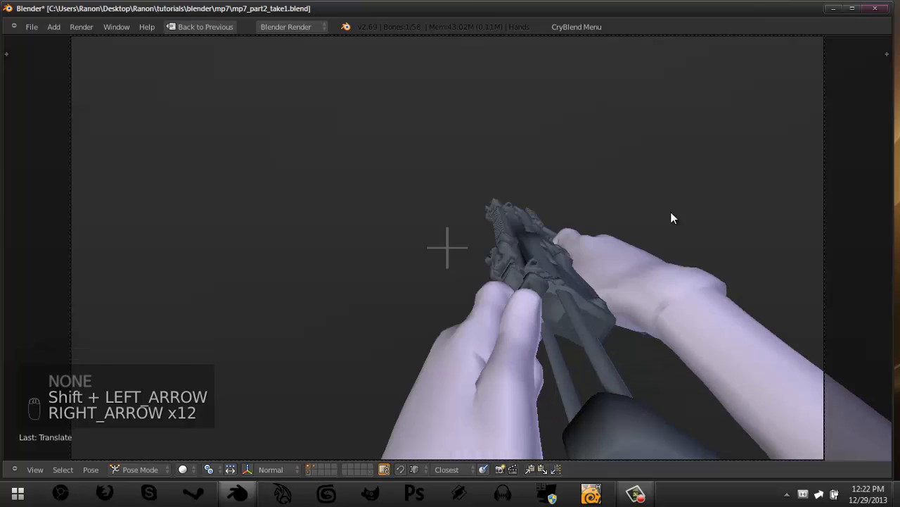
key("Right")
key("Right")
key("Right")
key("Right")
key("Right")
key("Right")
key("Right")
key("Right")
key("Right")
key("Right")
key("Right")
key("Right")
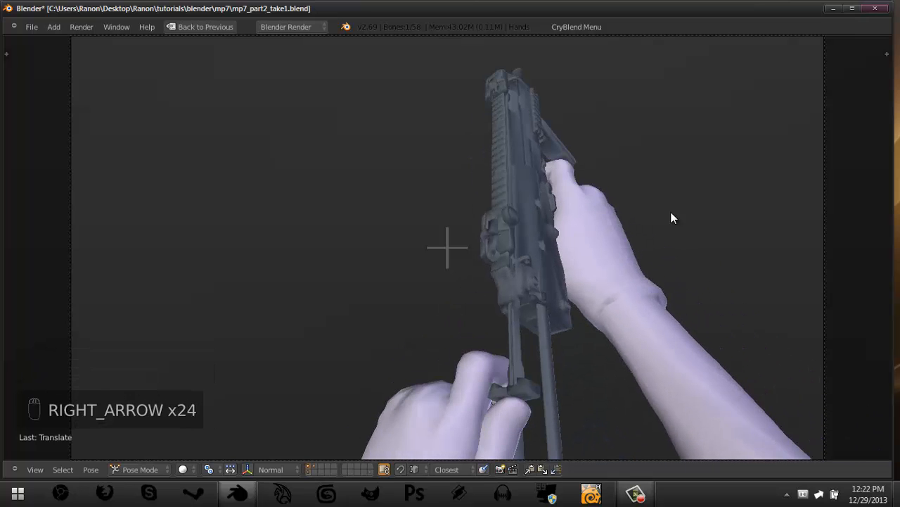
key("Right")
key("Right")
key("Right")
key("Right")
key("Right")
key("Right")
key("Right")
key("Right")
key("Right")
key("Right")
key("Right")
key("Right")
key("Right")
key("Right")
key("Right")
key("Right")
key("Right")
key("Right")
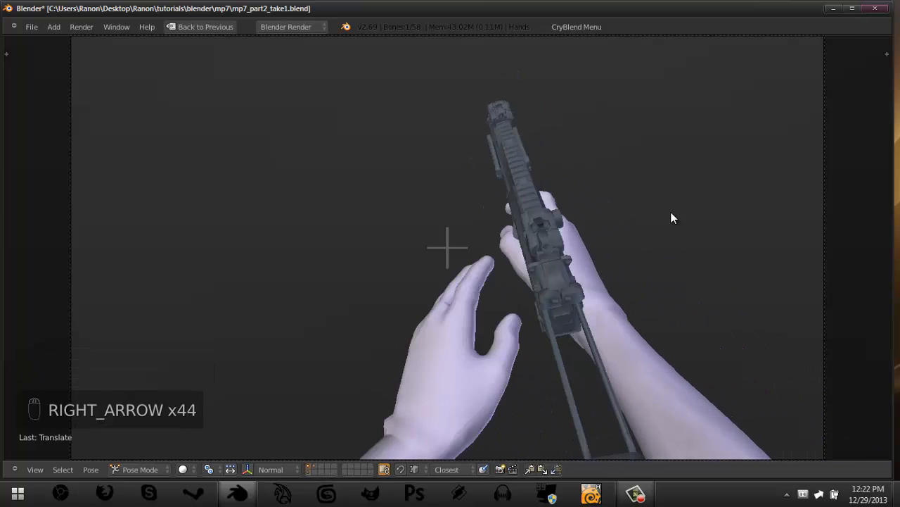
key("Right")
key("Right")
Step back and forth around frame 27 to examine the left hand's approach to the front of the weapon.
key("Left")
key("Left")
key("Left")
key("Left")
key("Left")
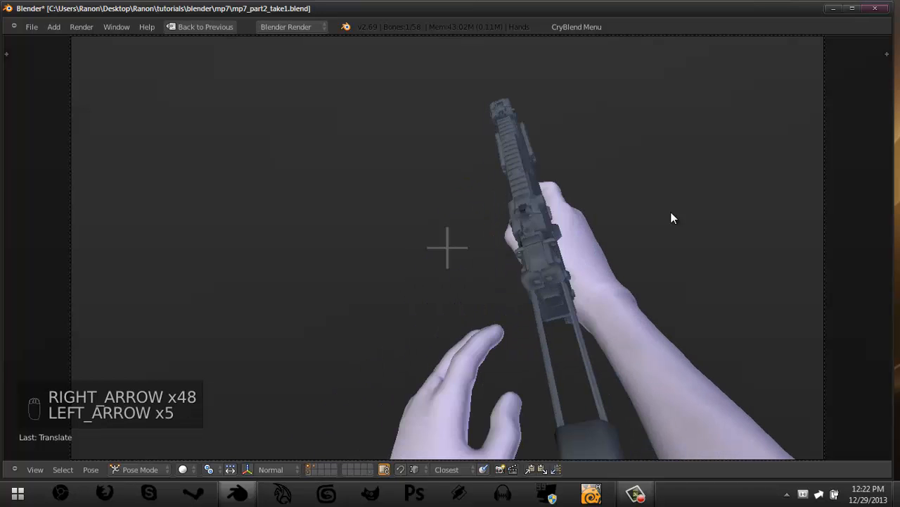
key("Right")
key("Right")
key("Right")
key("Right")
key("Right")
key("Right")
key("Right")
key("Left")
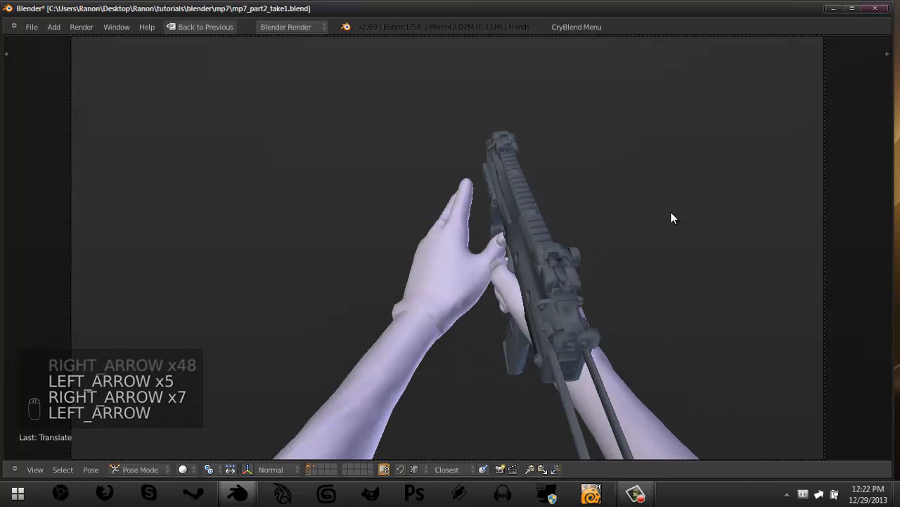
key("Left")
key("Right")
key("Right")
key("Right")
key("Left")
key("Left")
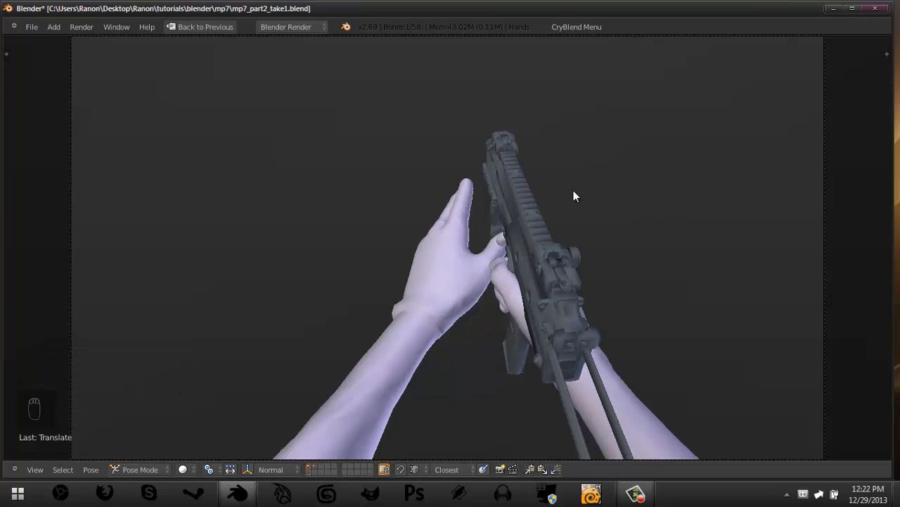
Restore the multi-editor layout, orbit to a side view of the arms, and save over the current blend file.
key("ctrl+Up")
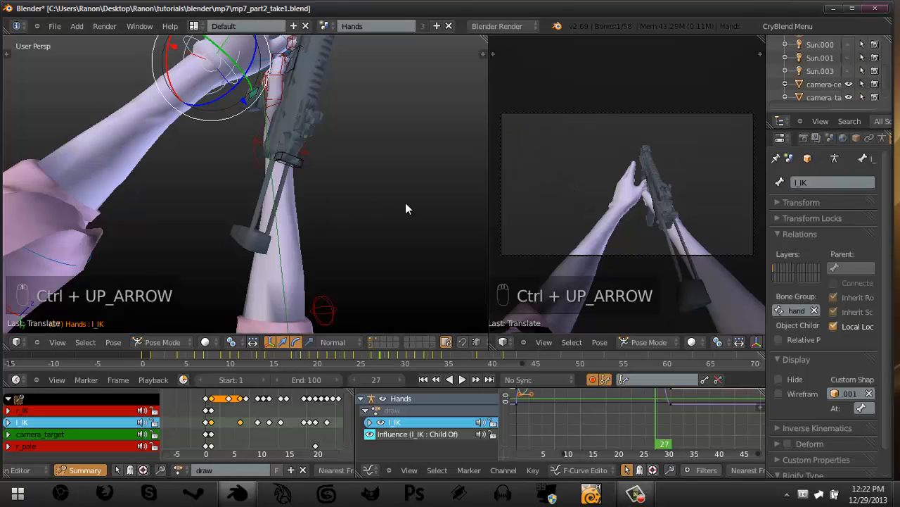
middle_click_drag(405, 203, 154, 204)
key("ctrl+s")
left_click(154, 203)
Isolate the weapon bone's Y Location curve and reposition its keys around frames 26 and 33.
right_click(181, 138)
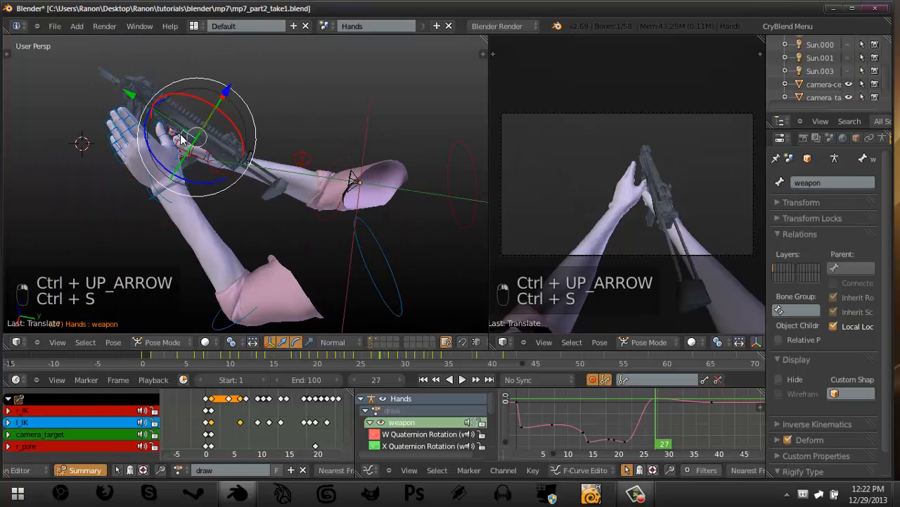
scroll(382, 426, "down", 3)
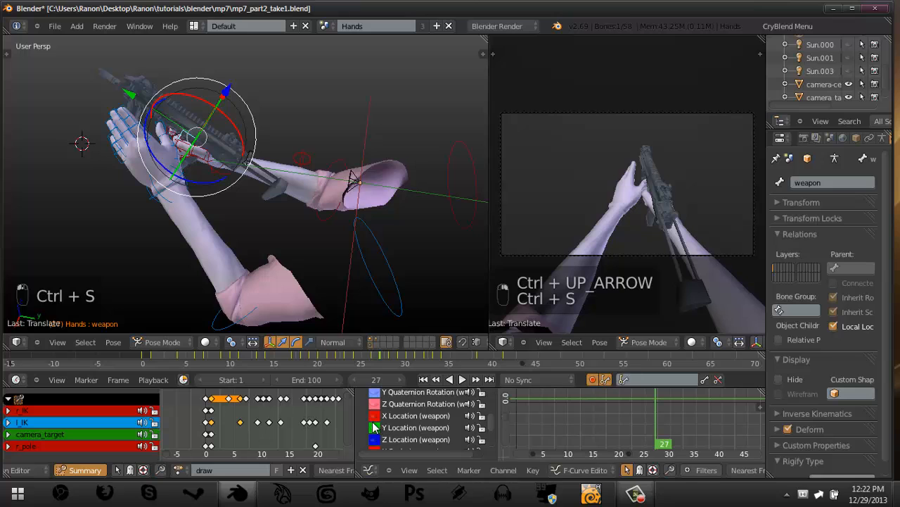
key("Home")
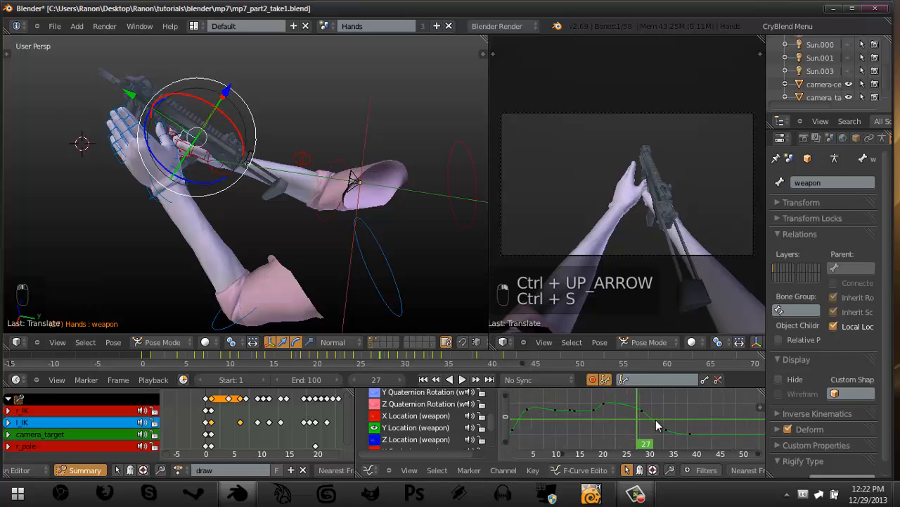
key("g")
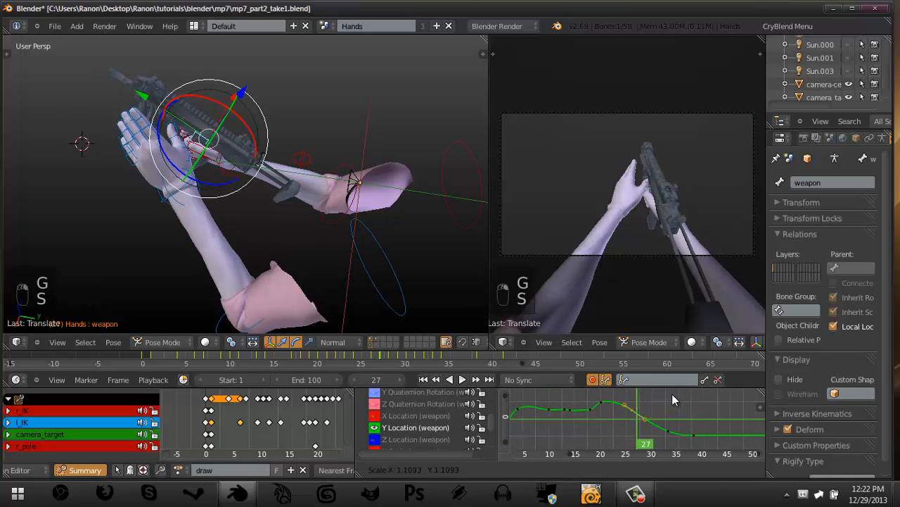
left_click(673, 398)
key("g")
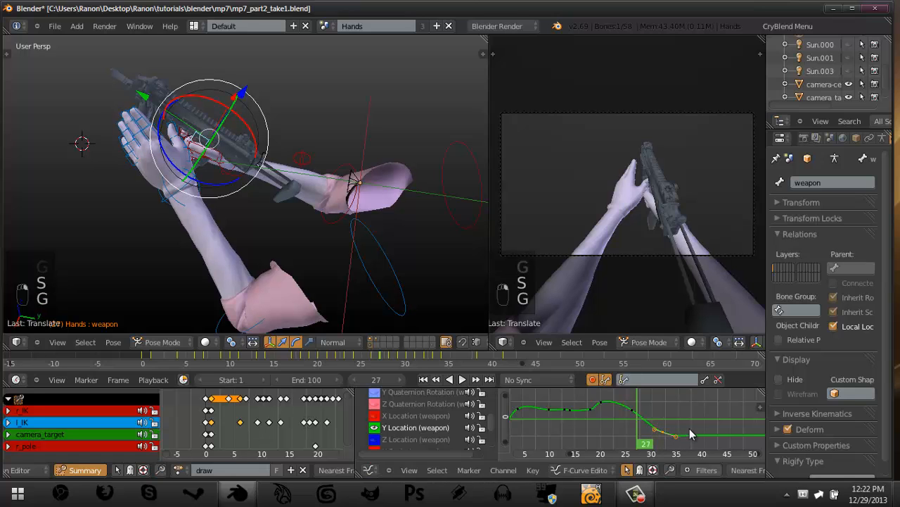
key("a")
key("g")
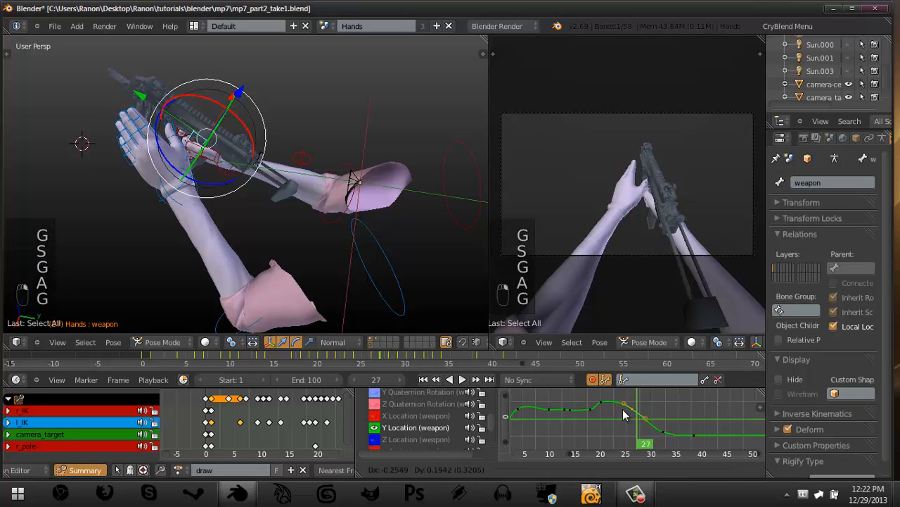
Rotate and scale the handles of the weapon's Y Location keys near frames 21 and 26 to smooth the curve.
key("r")
key("a")
key("r")
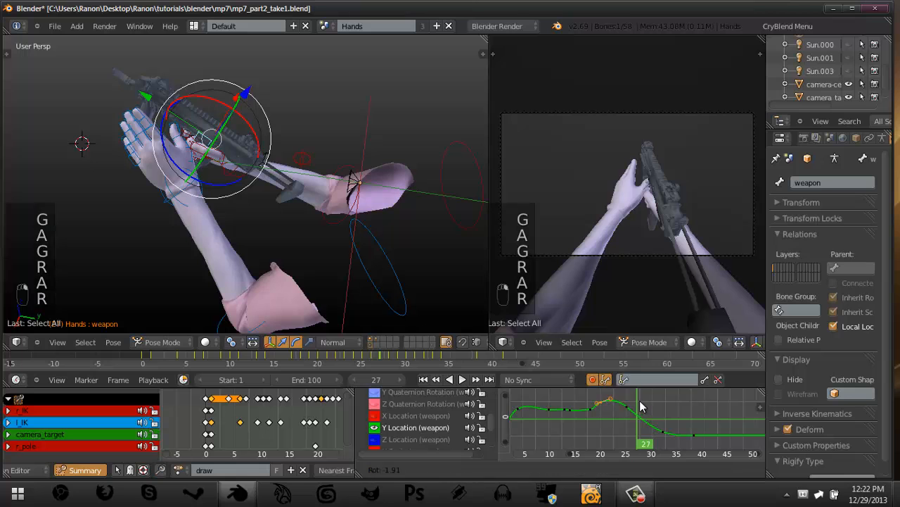
left_click(640, 401)
key("a")
key("s")
left_click(630, 418)
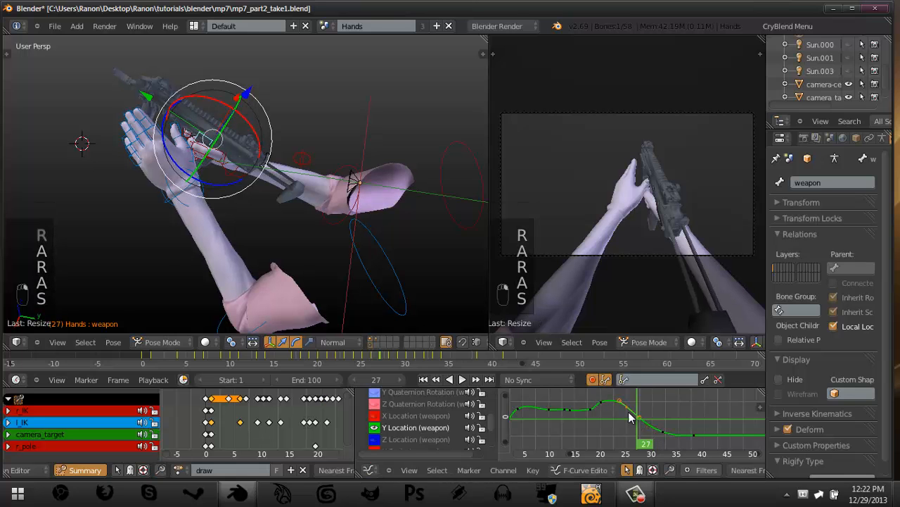
Play back the draw animation and scrub to frame 28 to check the weapon's smoothed movement.
left_click_drag(649, 411, 608, 421)
key("alt+a")
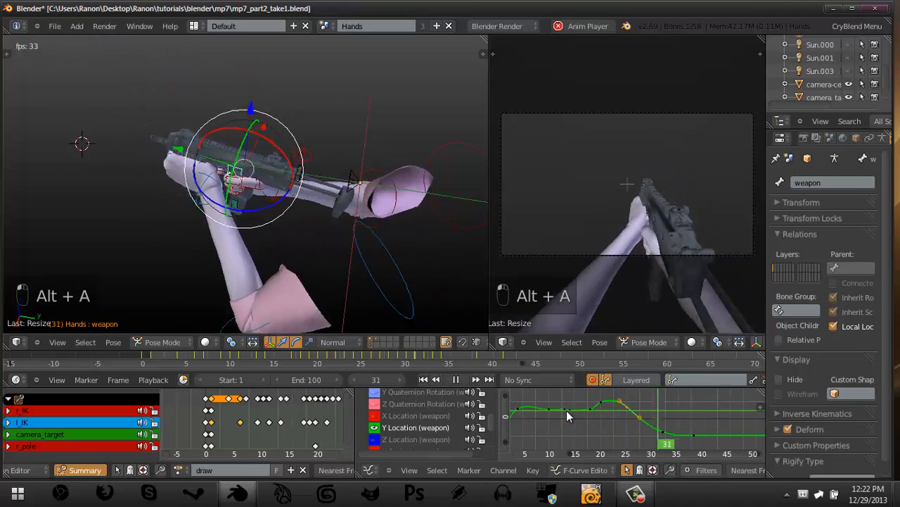
key("alt+a")
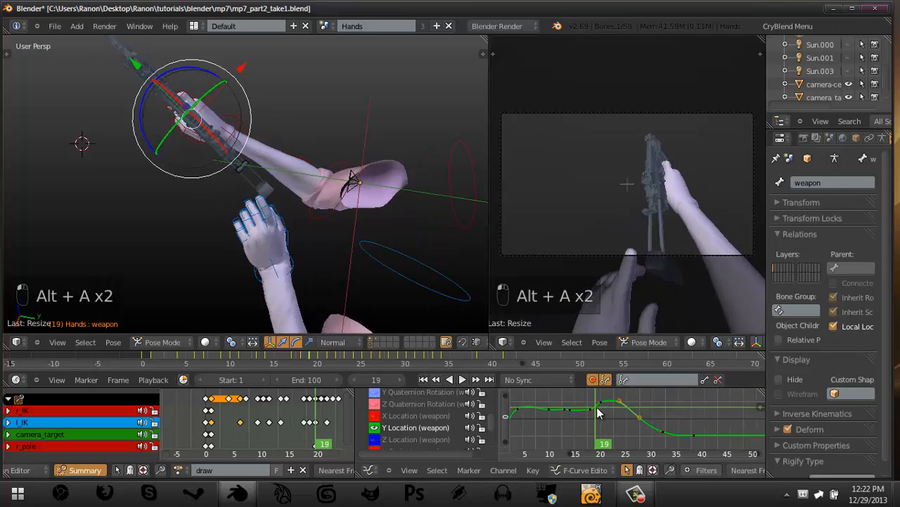
left_click_drag(619, 416, 650, 417)
Select the l_IK bone at frame 28 and save over the blend file.
middle_click_drag(282, 233, 356, 194)
right_click(275, 212)
middle_click_drag(243, 203, 285, 211)
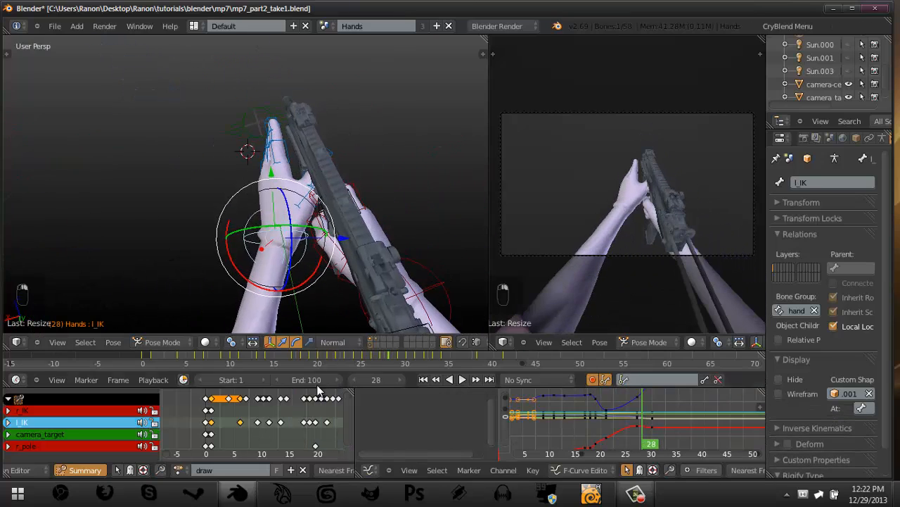
middle_click_drag(280, 429, 251, 434)
key("ctrl+s")
left_click(251, 434)
Step through the frames around 25 to examine how the left hand moves up toward the weapon.
left_click_drag(270, 417, 259, 412)
key("Left")
key("Left")
key("Left")
key("Right")
key("Right")
key("Right")
key("Right")
key("Right")
key("Right")
key("Right")
key("Right")
key("Right")
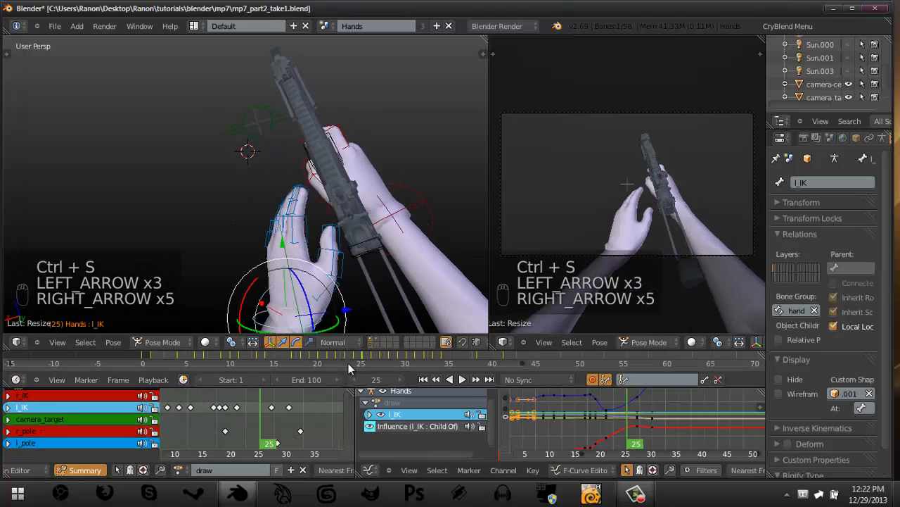
Isolate the weapon bone's Z Quaternion Rotation curve and tilt the handles of its frame 27 key.
key("a")
middle_click_drag(350, 181, 359, 144)
right_click(358, 144)
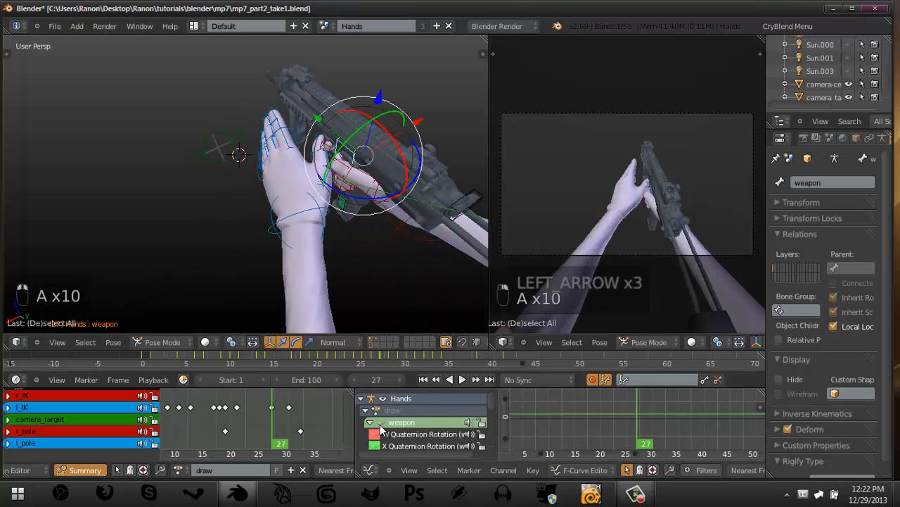
scroll(379, 428, "down", 3)
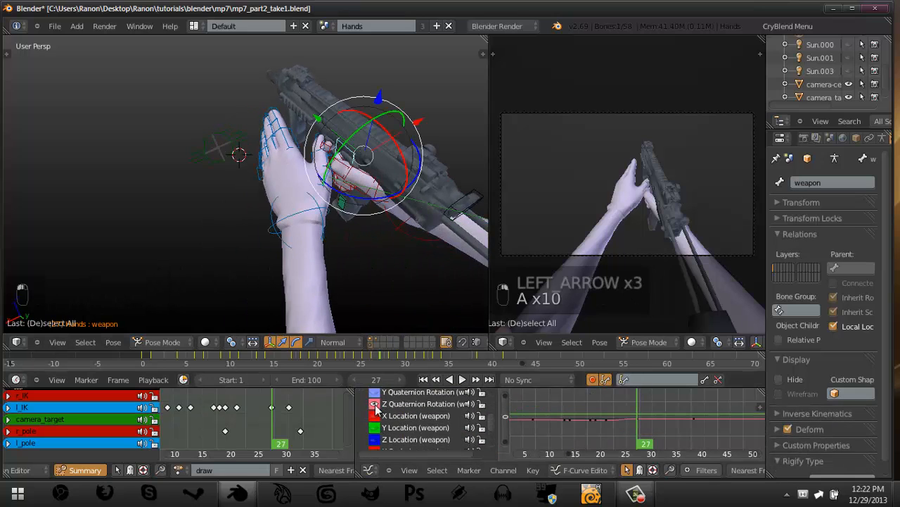
middle_click_drag(665, 426, 638, 432, "ctrl")
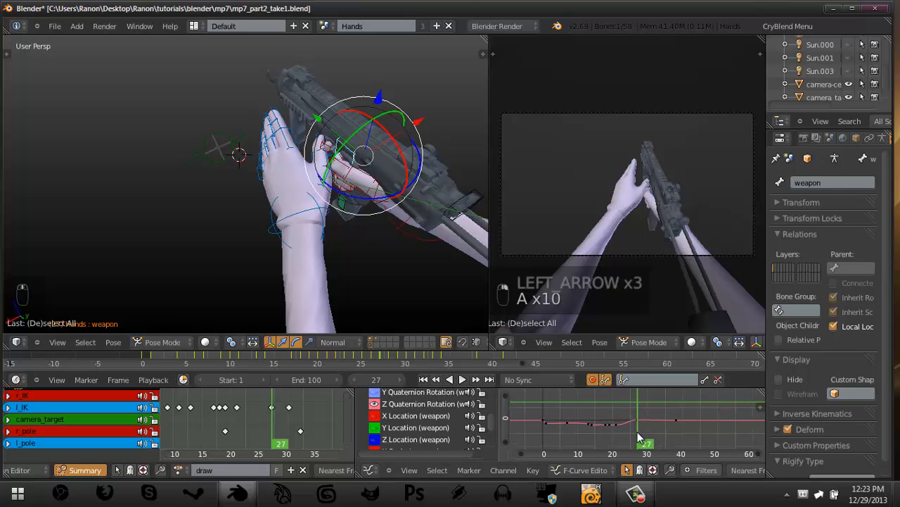
right_click(639, 428)
key("g")
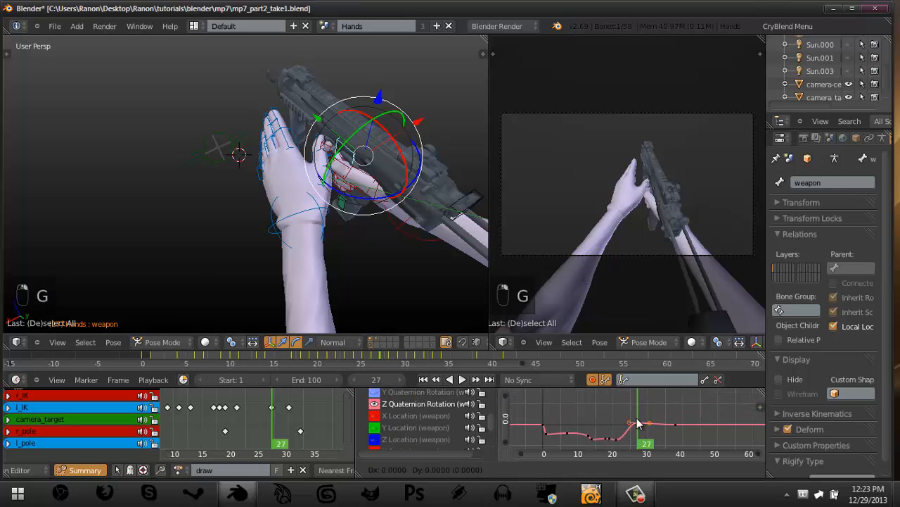
left_click(672, 433)
left_click_drag(611, 413, 646, 433)
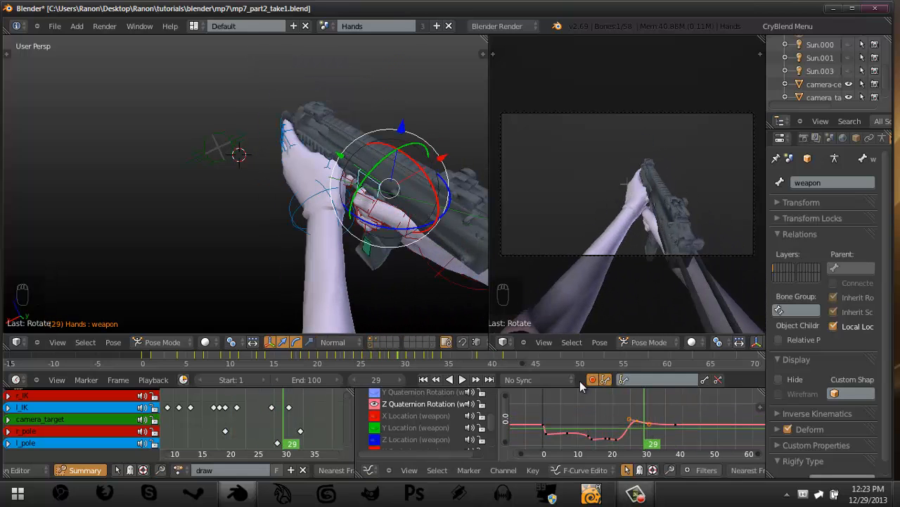
key("g")
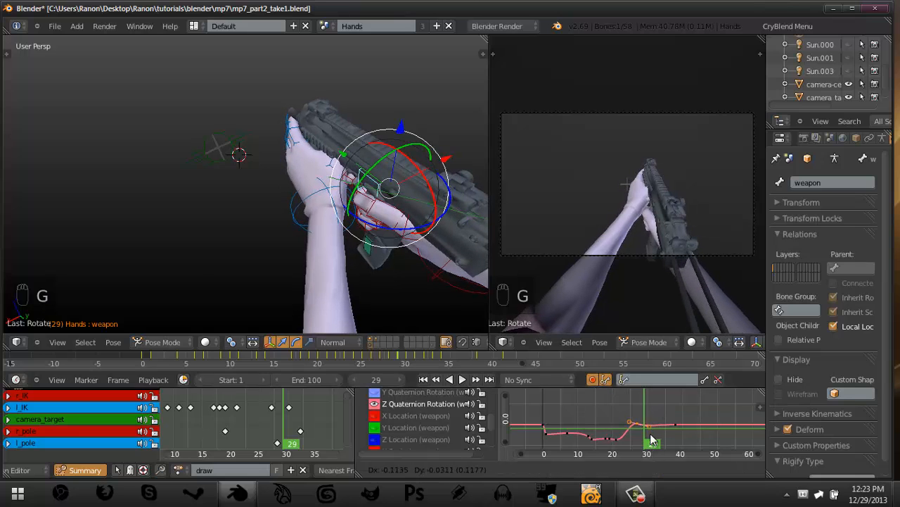
left_click(653, 435)
Duplicate the Z Quaternion Rotation key to about frame 33 and scale and rotate the copy's handles.
scroll(668, 430, "up", 2)
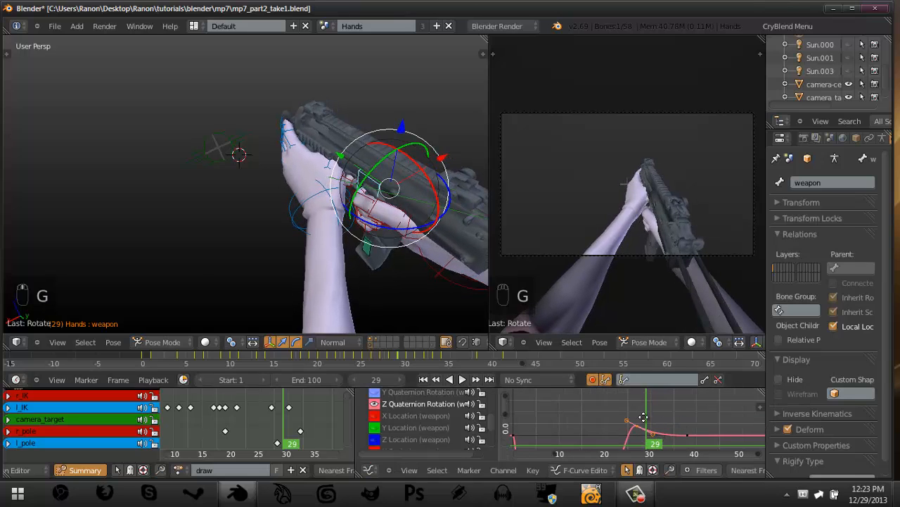
key("shift+d")
key("s")
left_click(695, 413)
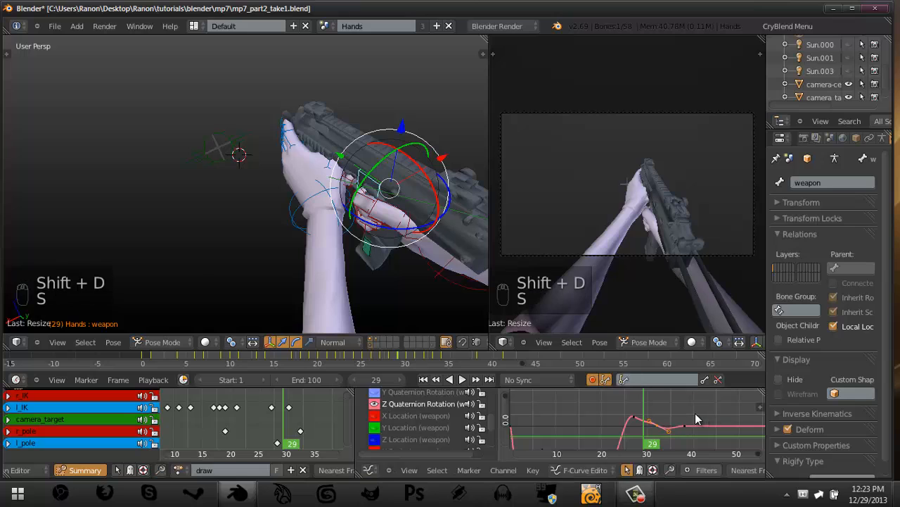
key("r")
left_click(693, 402)
Fine-tune the position and handles of the Z Quaternion Rotation key near frame 33 so the curve settles smoothly.
scroll(691, 432, "up", 3)
middle_click_drag(691, 429, 689, 413)
scroll(690, 414, "up", 1)
key("g")
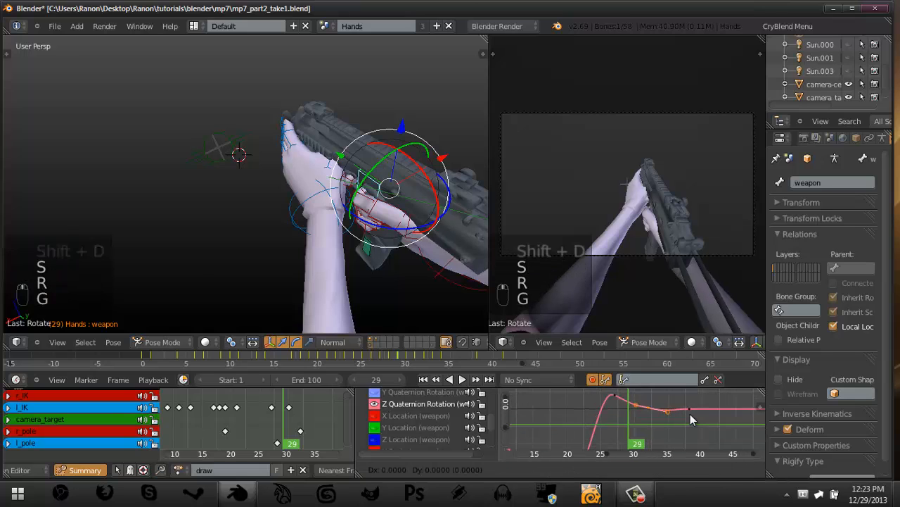
left_click(691, 412)
key("r")
left_click(693, 409)
key("s")
left_click(689, 409)
key("g")
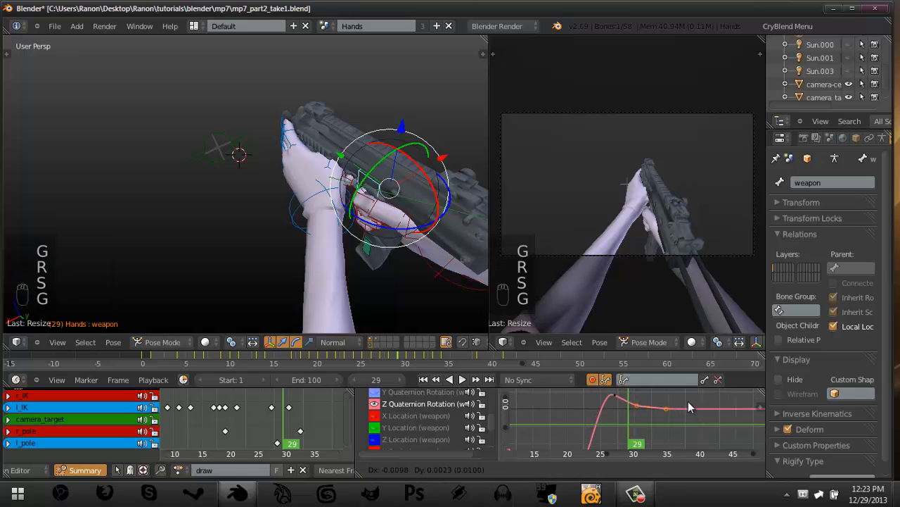
left_click(688, 409)
Scale and rotate the handles of the frame 27 key on the weapon's Z Quaternion Rotation curve.
key("s")
left_click(647, 413)
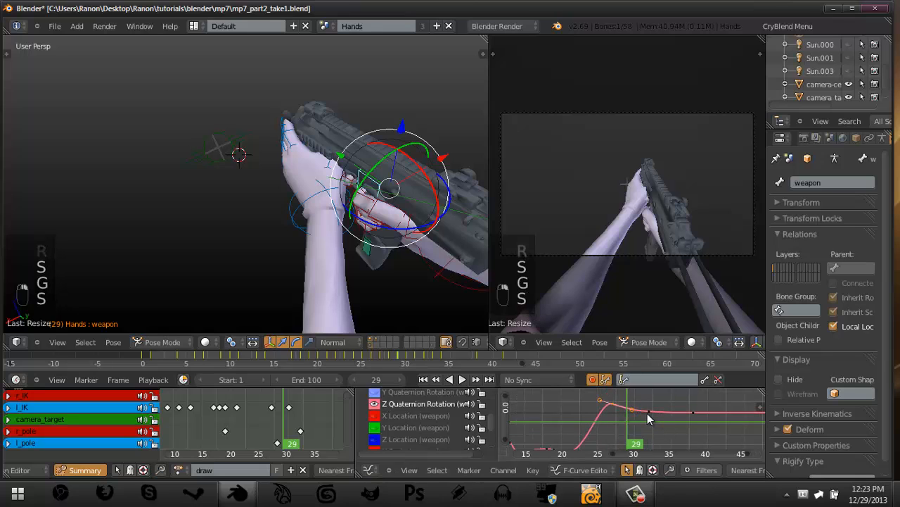
key("r")
left_click(647, 413)
Reselect the Z Quaternion Rotation key near frame 33 and rescale and rotate its handles to flatten the ease-out.
key("a")
right_click(648, 411)
middle_click_drag(647, 411, 643, 402, "ctrl")
key("s")
left_click(690, 407)
key("r")
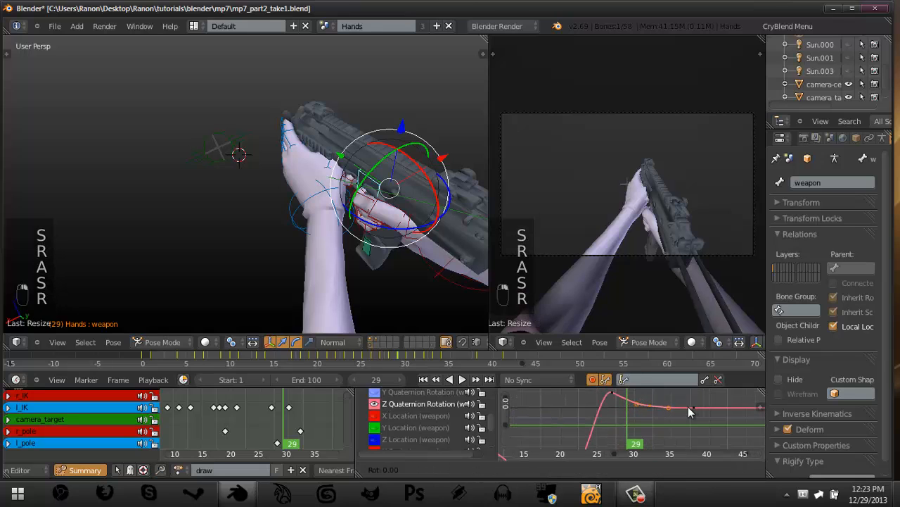
left_click(682, 407)
key("s")
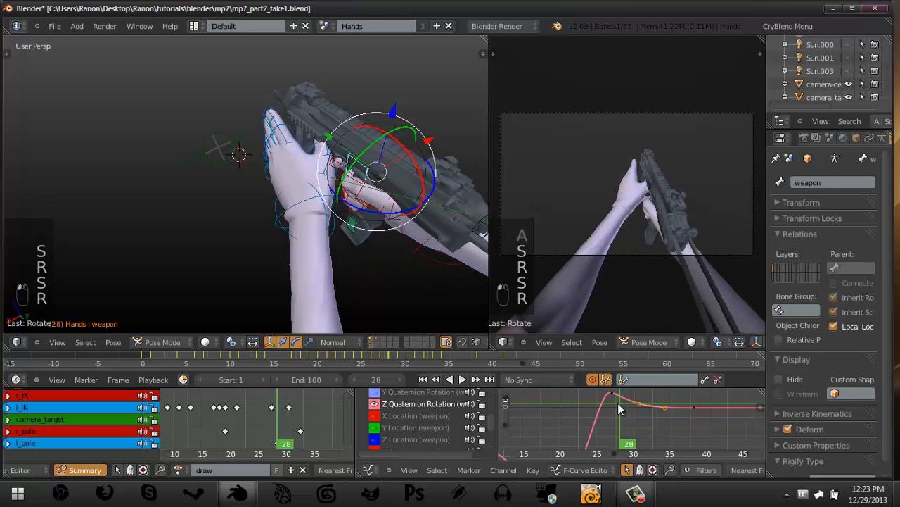
left_click(641, 407)
Isolate the weapon's X Location curve in the graph and save the file.
left_click_drag(641, 406, 498, 391)
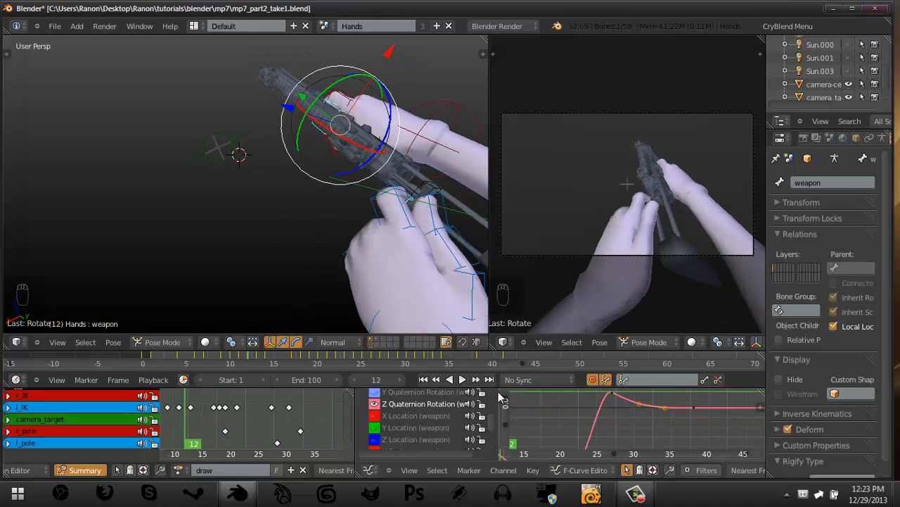
scroll(404, 412, "up", 2)
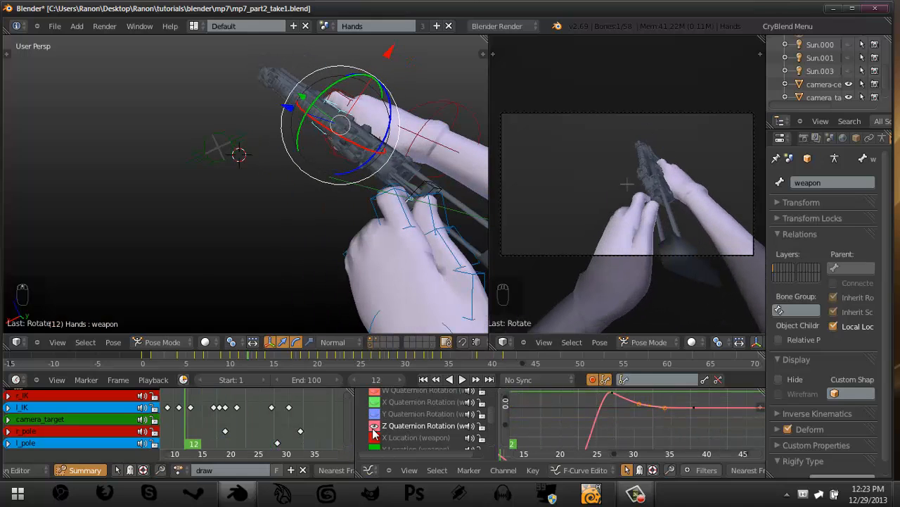
scroll(629, 422, "down", 3)
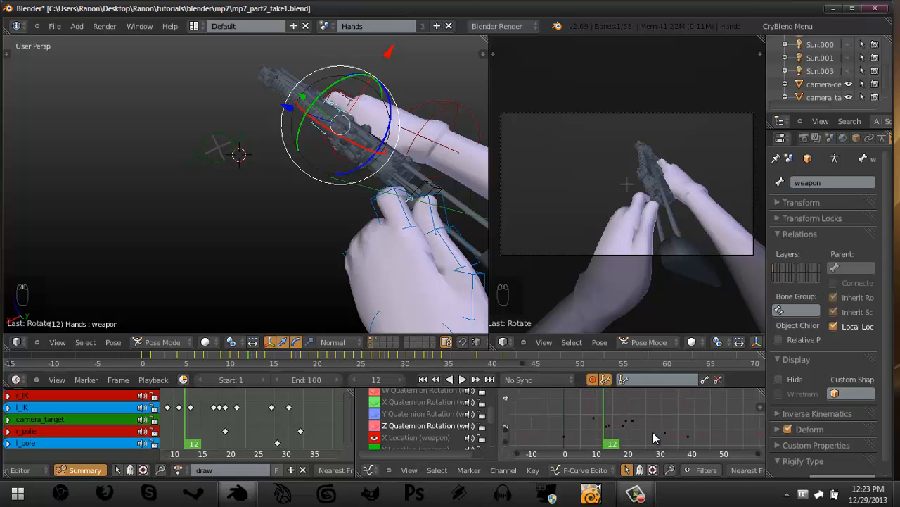
key("ctrl+s")
Box-select the weapon's X Location keys between about frames 10 and 22 and shift their values vertically.
middle_click_drag(626, 413, 641, 410)
key("b")
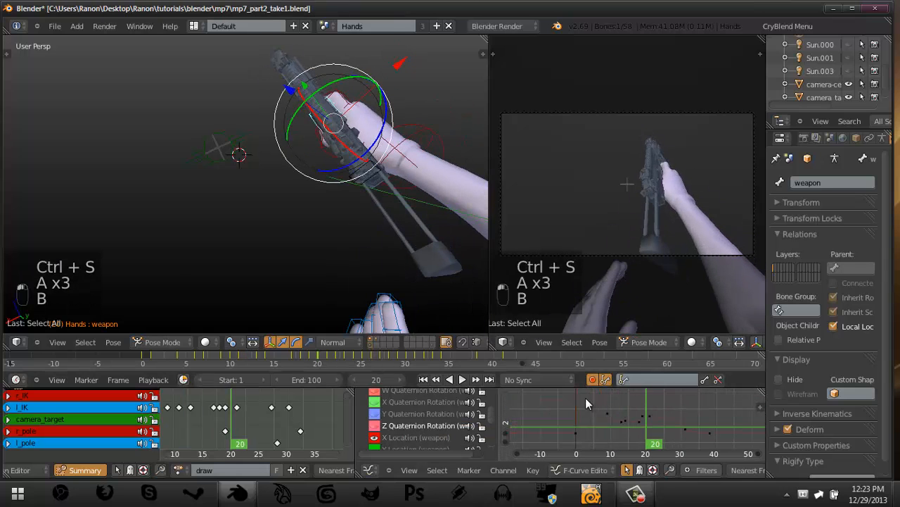
left_click_drag(639, 416, 626, 413)
key("g")
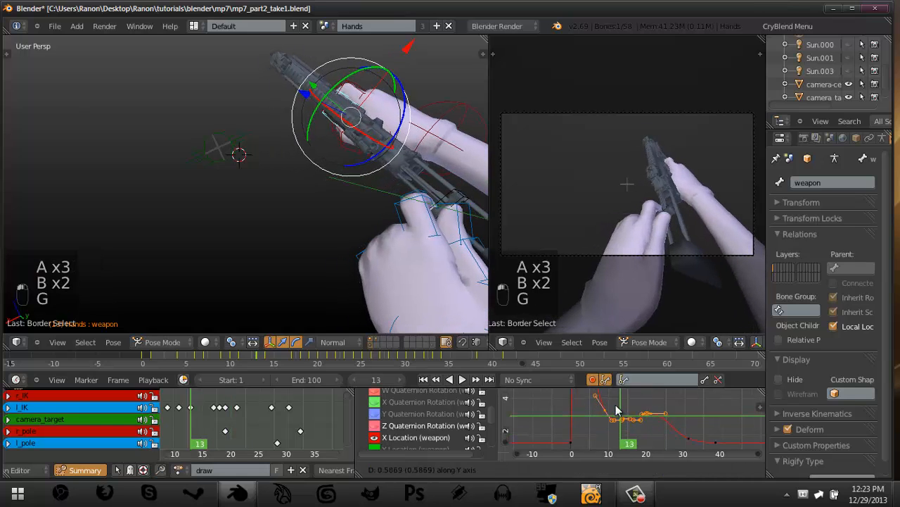
left_click(617, 418)
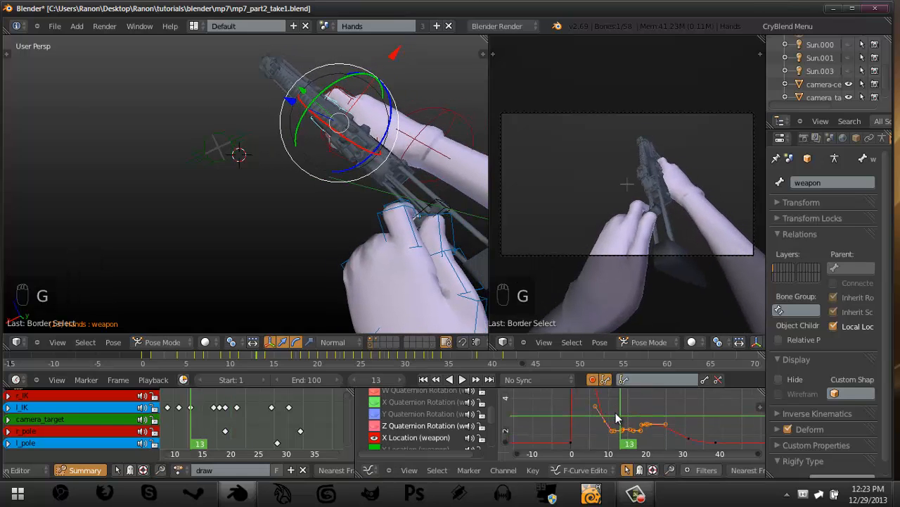
left_click(616, 414)
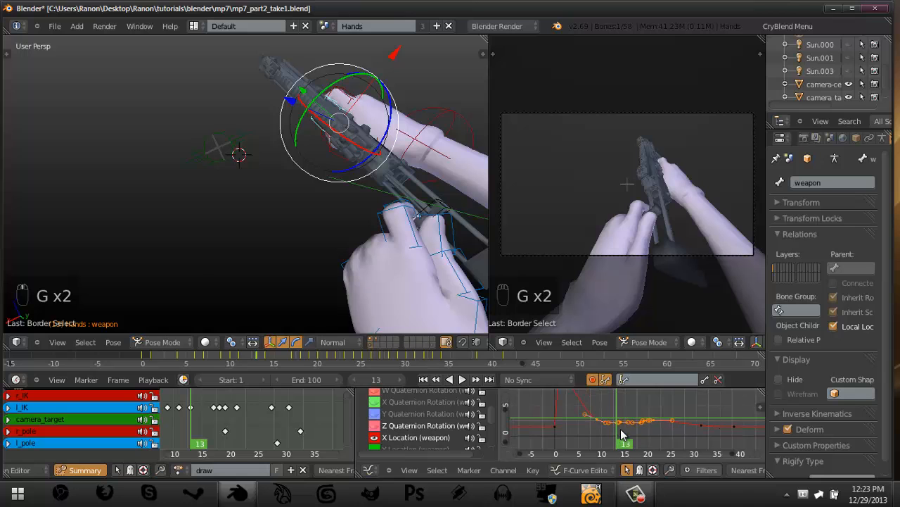
key("g")
left_click(599, 415)
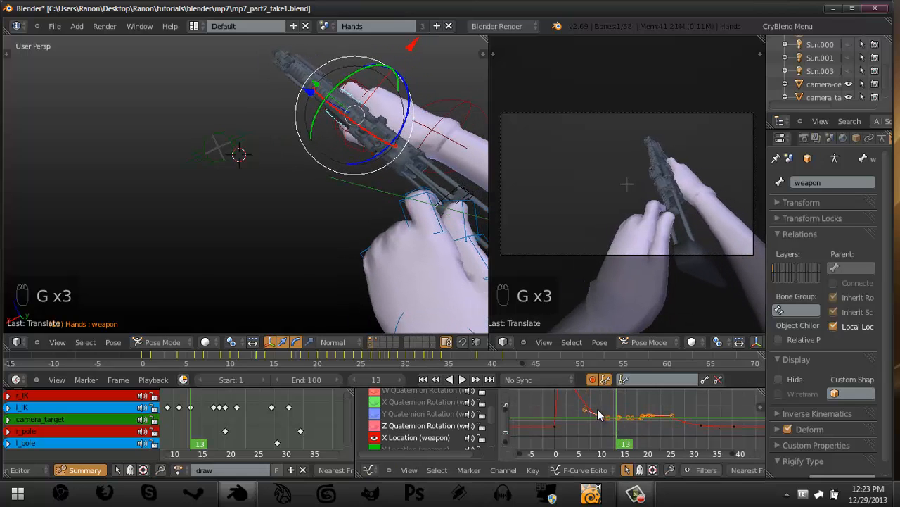
Reposition the weapon's X Location key just after frame 30 and rotate its handles to ease into the final value.
left_click_drag(599, 415, 643, 409)
mouse_move(659, 410)
middle_mouse_down("ctrl")
mouse_move(678, 414)
mouse_move(643, 401)
middle_mouse_up("ctrl")
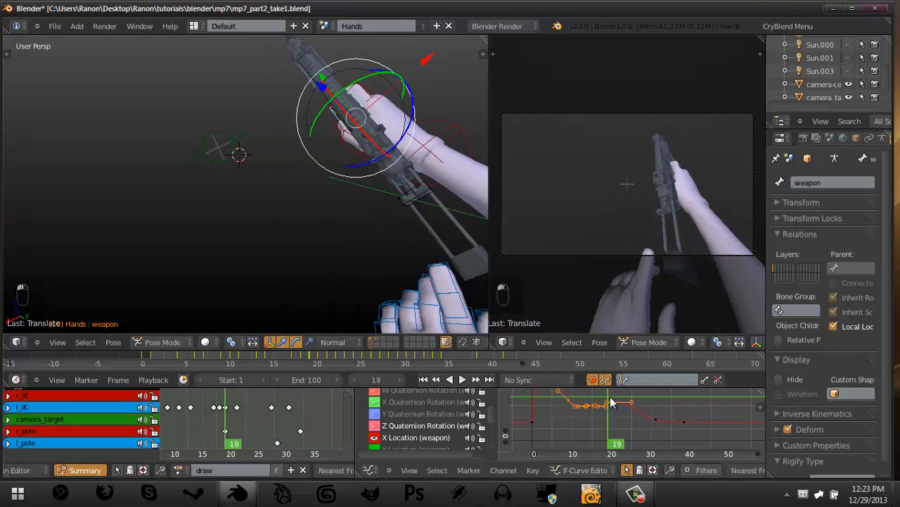
left_click_drag(610, 402, 654, 413)
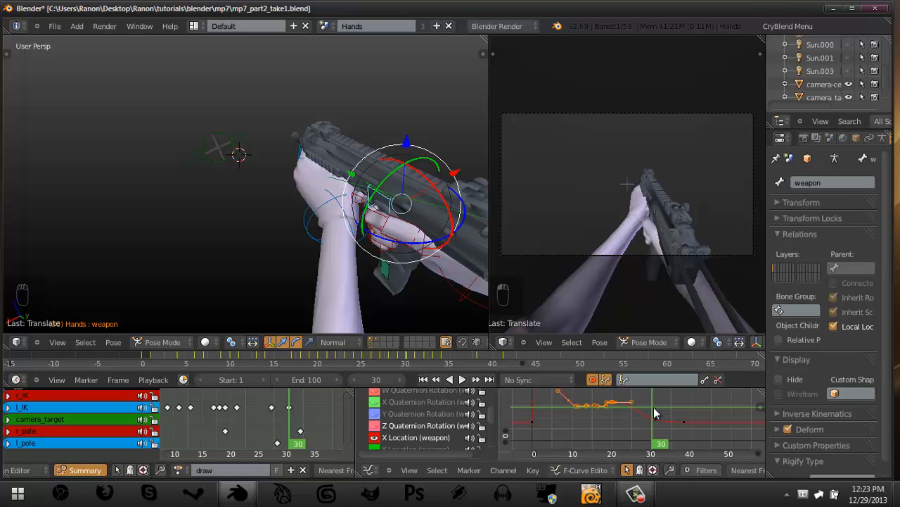
scroll(660, 423, "up", 2)
key("g")
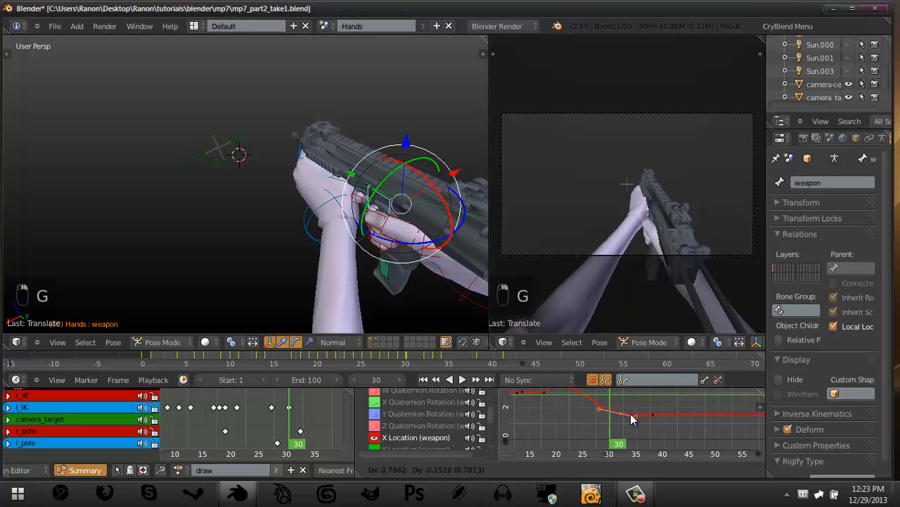
key("r")
left_click(684, 407)
Move the X Location key near frame 31 slightly earlier and lower, and flatten its handles.
scroll(637, 405, "down", 4)
mouse_move(626, 401)
left_mouse_down()
mouse_move(613, 397)
mouse_move(653, 406)
mouse_move(588, 403)
mouse_move(620, 408)
left_mouse_up()
key("g")
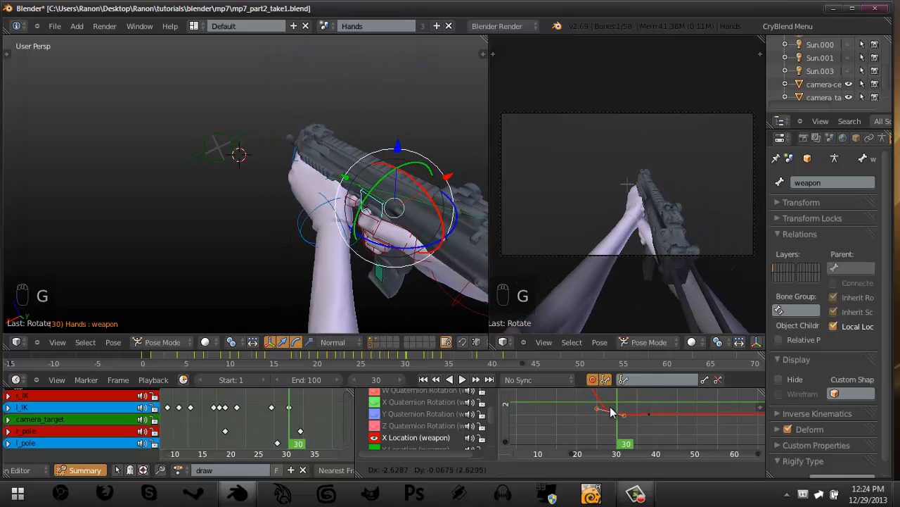
key("r")
left_click(663, 403)
key("g")
left_click(666, 404)
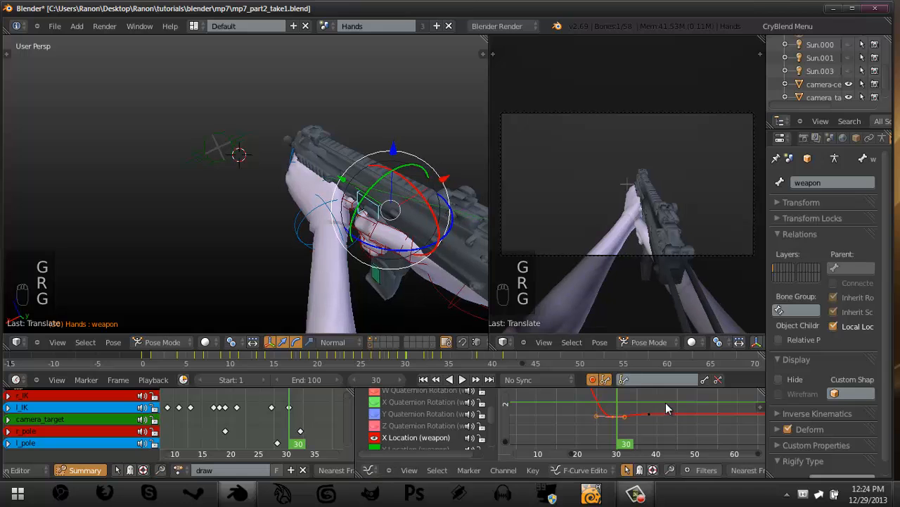
Fine-tune the handle angle and position of the X Location key near frame 30 so the curve settles gently.
key("r")
left_click(664, 399)
mouse_move(607, 415)
left_mouse_down()
mouse_move(599, 415)
mouse_move(669, 416)
mouse_move(594, 416)
mouse_move(671, 418)
mouse_move(599, 416)
mouse_move(663, 416)
mouse_move(583, 403)
mouse_move(608, 414)
left_mouse_up()
left_click(672, 425)
key("g")
left_click(673, 418)
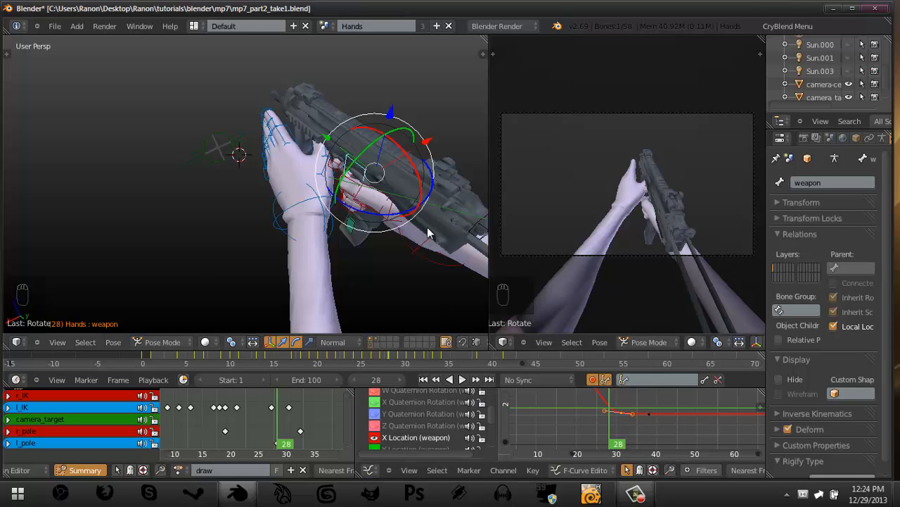
Check the left hand's grip from the side between frames 28 and 30, and save the file.
middle_click_drag(299, 205, 354, 204)
middle_click_drag(354, 273, 678, 343, "shift")
middle_click_drag(626, 429, 655, 418)
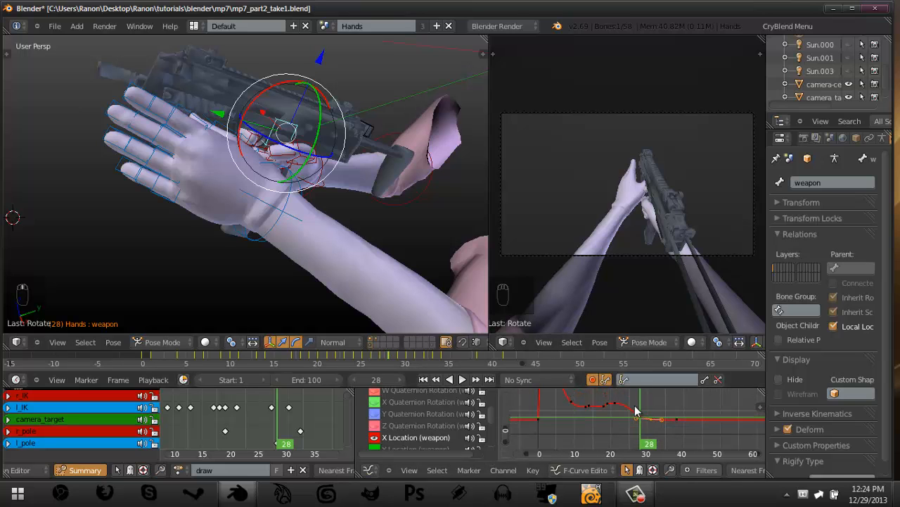
left_click_drag(635, 410, 647, 405)
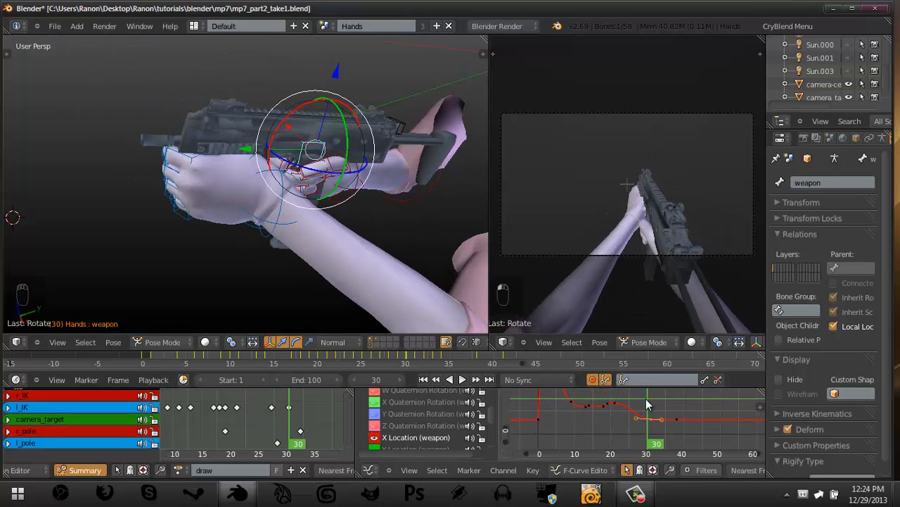
key("ctrl+s")
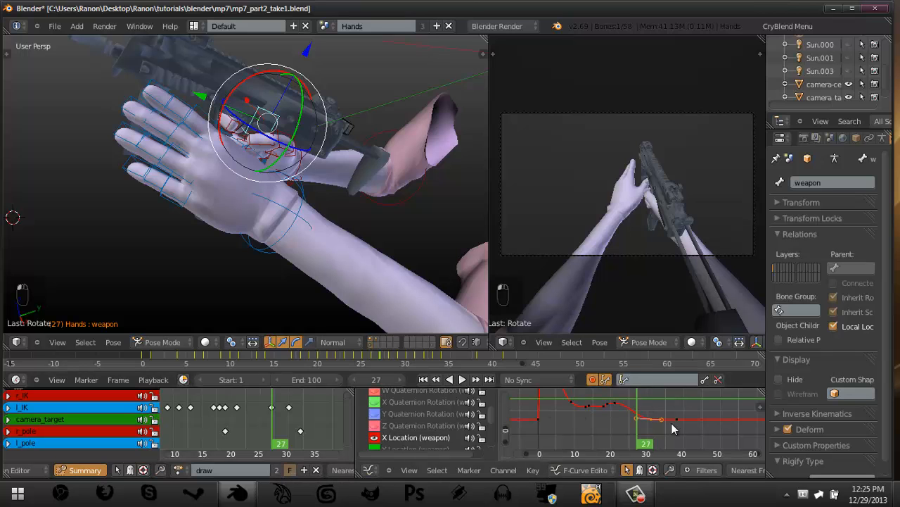
Isolate the weapon's Y Location curve and adjust the values of its raised keys before about frame 25.
left_click_drag(672, 423, 594, 404)
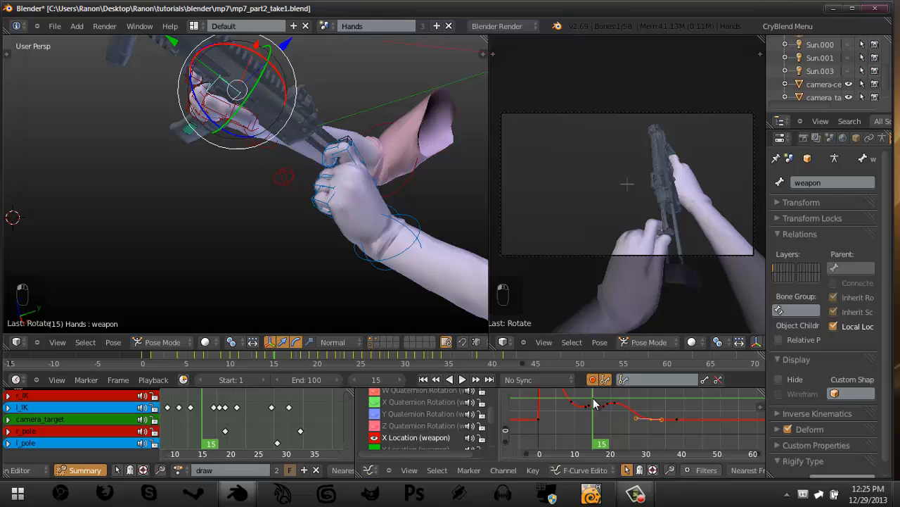
left_click(373, 438)
scroll(380, 442, "down", 3)
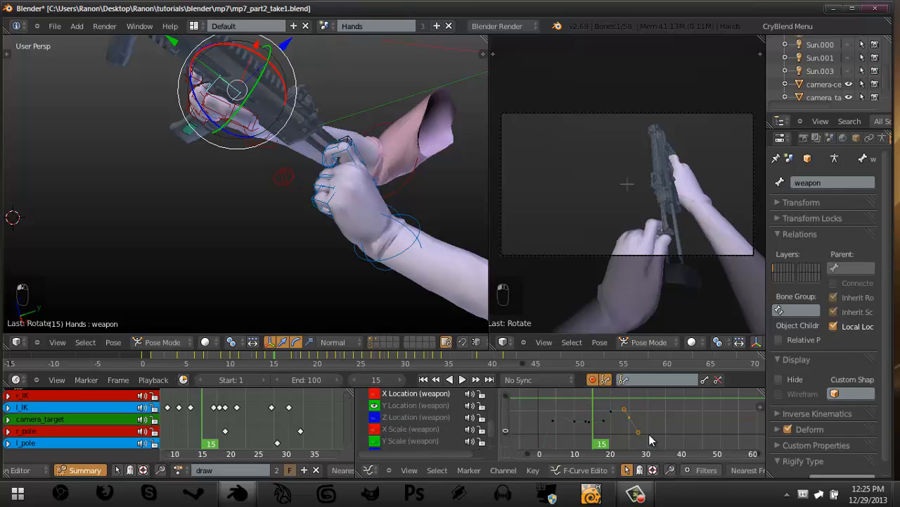
middle_click_drag(650, 426, 647, 441, "ctrl")
middle_click_drag(595, 421, 606, 410)
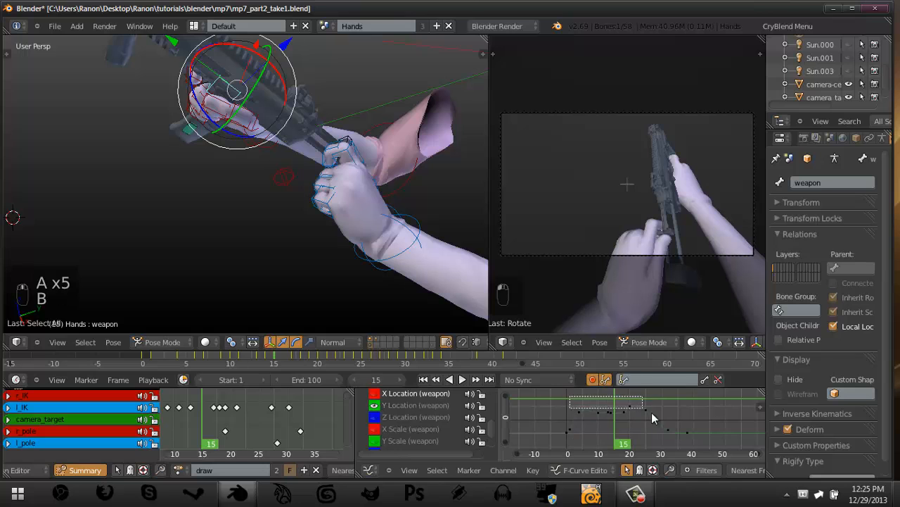
key("g")
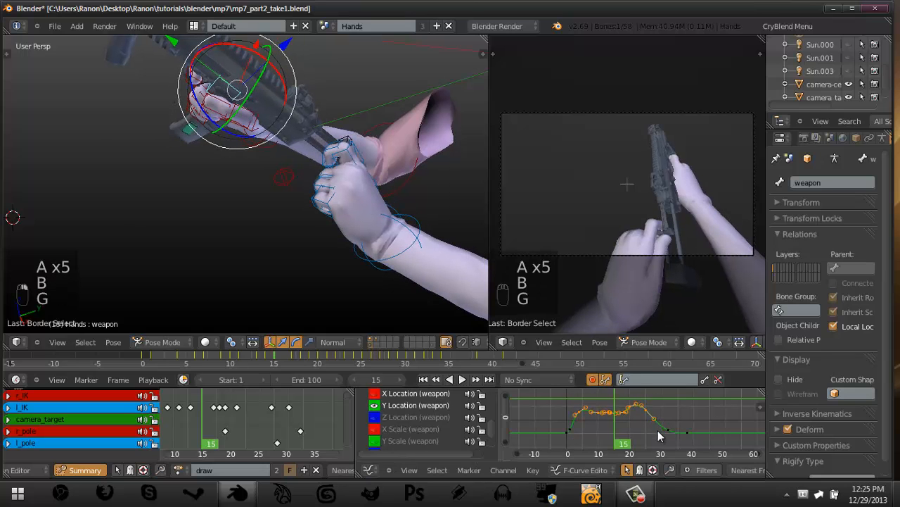
left_click_drag(609, 408, 662, 412)
key("g")
left_click(620, 421)
scroll(609, 404, "up", 4)
key("a")
key("g")
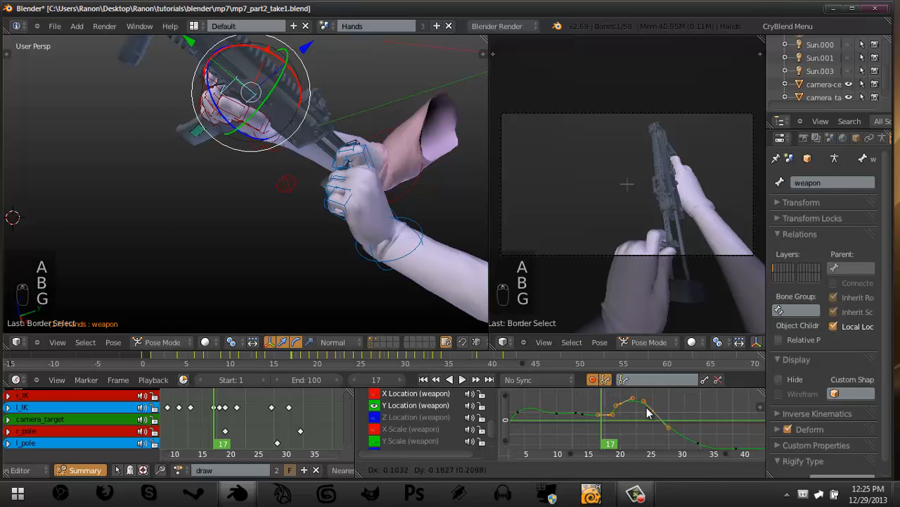
right_click(645, 407)
Select only the Y Location keys between about frames 20 and 25 and lower them slightly.
key("a")
key("b")
left_click_drag(615, 395, 666, 414)
key("g")
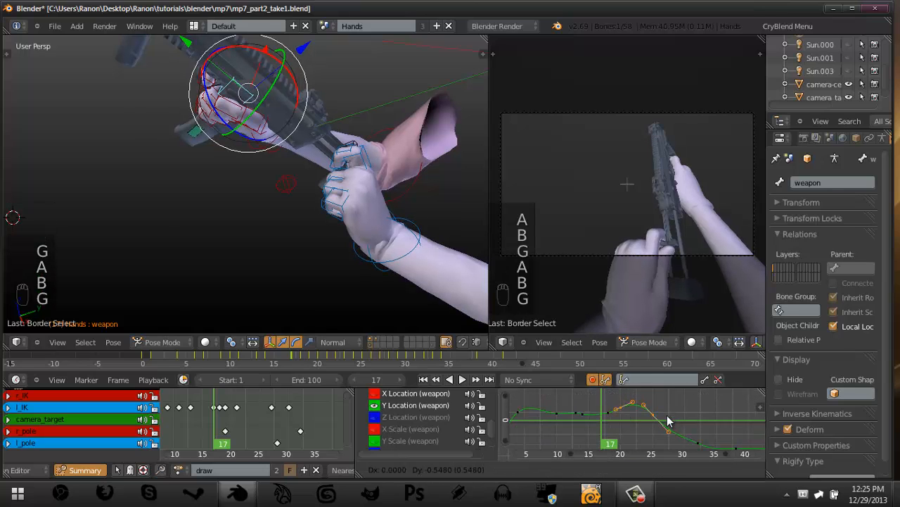
left_click(667, 416)
Isolate the weapon's Z Location curve and adjust the position of its key near frame 19.
mouse_move(599, 408)
left_mouse_down()
mouse_move(658, 414)
mouse_move(602, 403)
left_mouse_up()
key("Right")
key("Right")
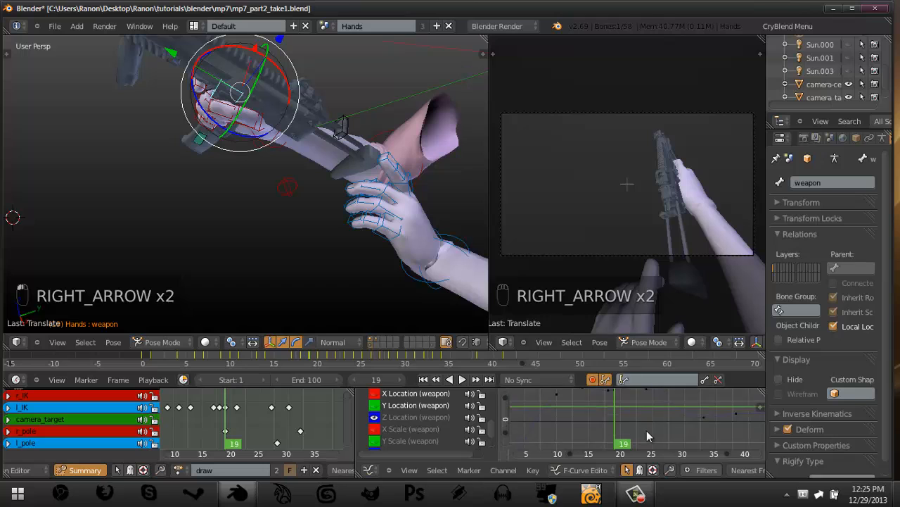
scroll(646, 430, "up", 3)
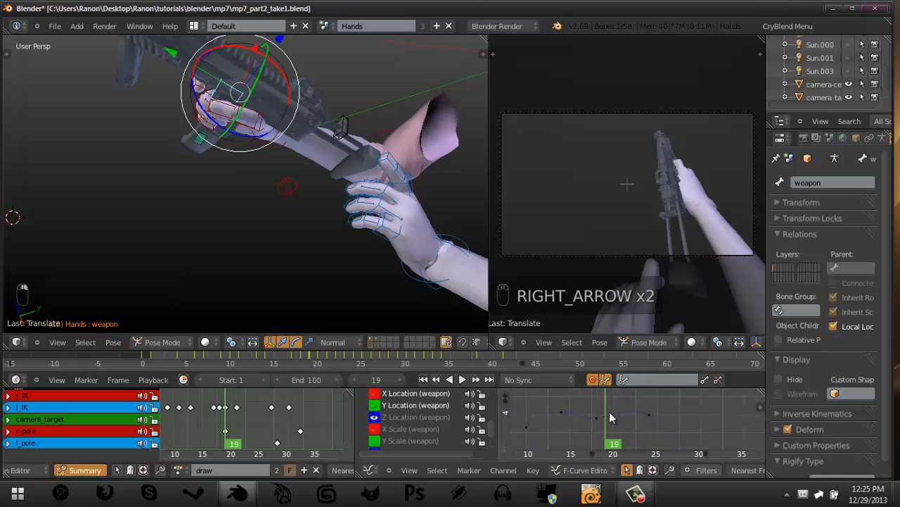
left_click(604, 418)
key("g")
key("Left")
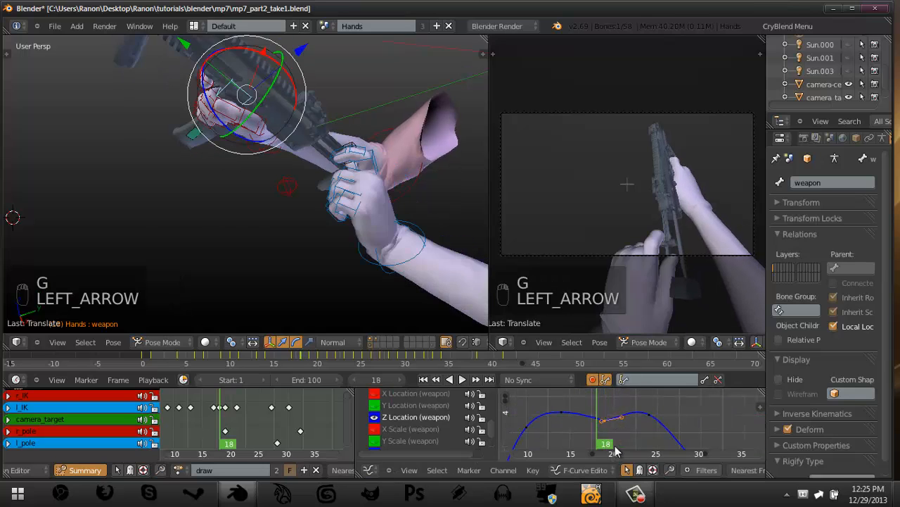
Rotate the handles of the Z Location key near frame 19 to smooth the dip before frame 24.
key("Right")
key("Right")
key("Right")
key("Right")
key("Right")
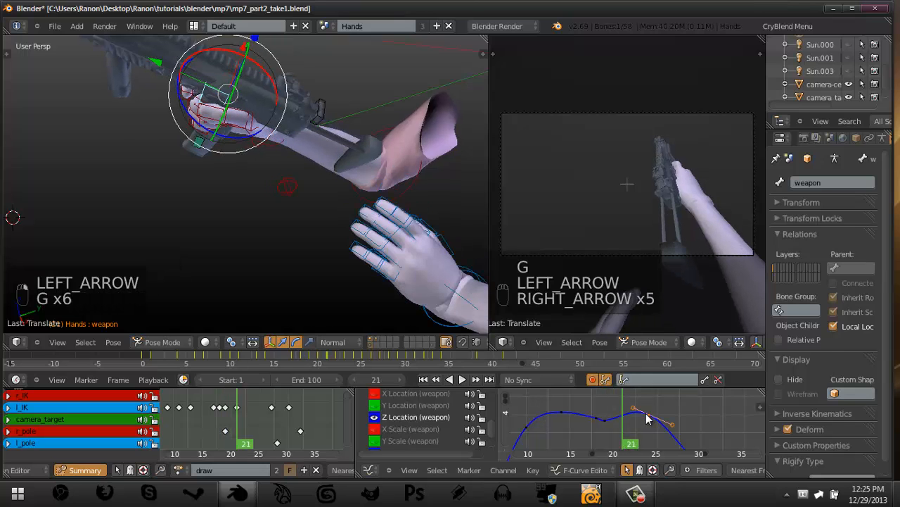
key("r")
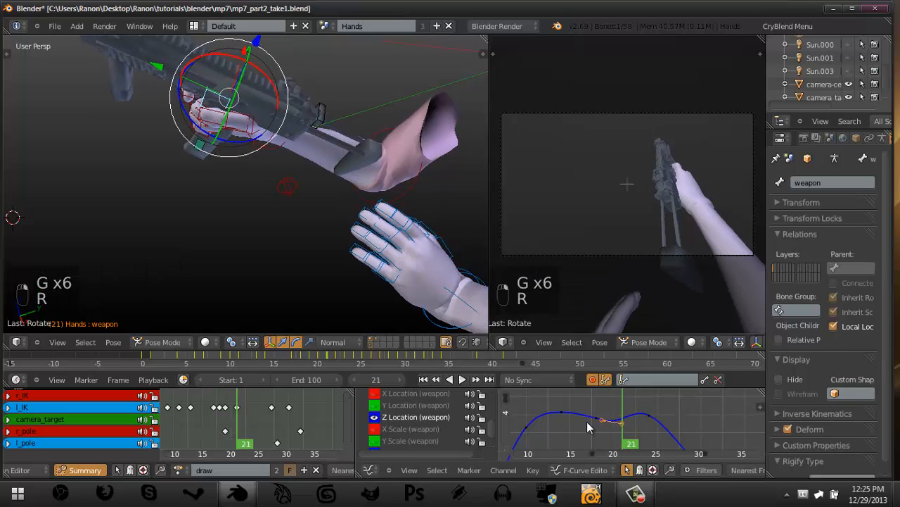
Step back and forth through the frames around 18 to 22 to examine the weapon's motion as the left hand releases.
key("Right")
key("Right")
key("Right")
key("Right")
key("Right")
key("Right")
key("Right")
key("Right")
key("Right")
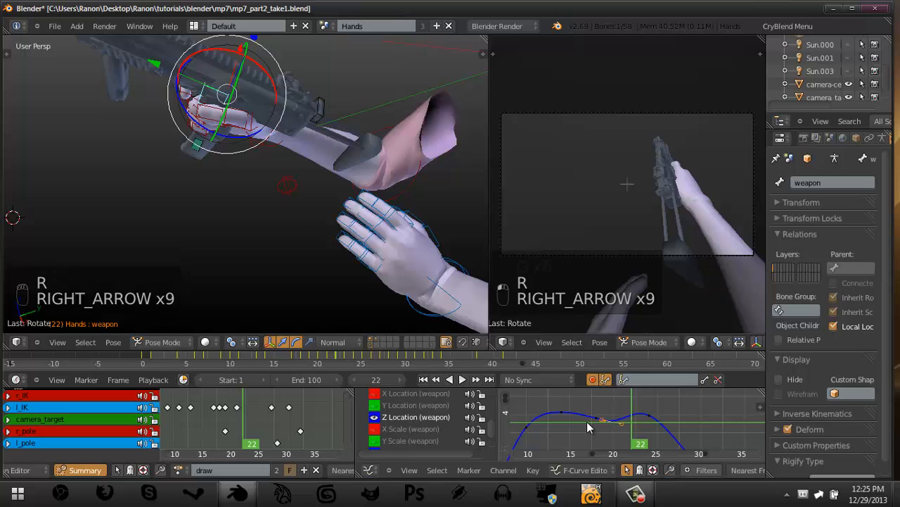
key("Left")
key("Left")
key("Left")
key("Left")
key("Left")
key("Left")
key("Left")
key("Right")
key("Left")
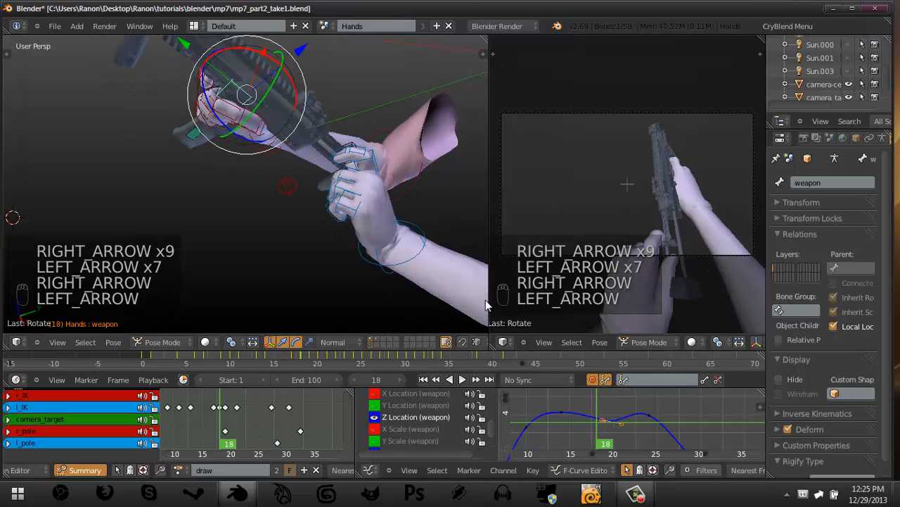
key("Right")
key("Right")
key("Right")
key("Right")
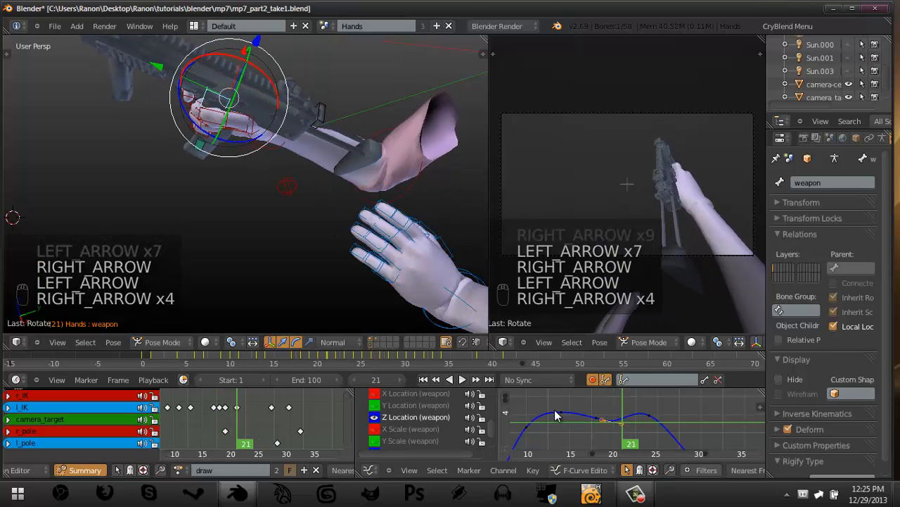
Isolate the weapon's Y Location curve again, move its key near frame 21 slightly later and rotate its handles.
scroll(637, 422, "down", 3)
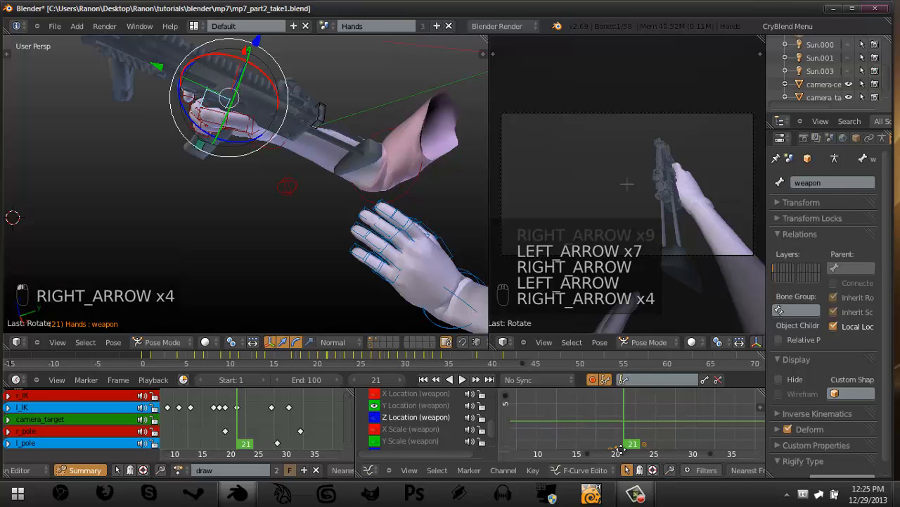
middle_click_drag(658, 411, 642, 456, "ctrl")
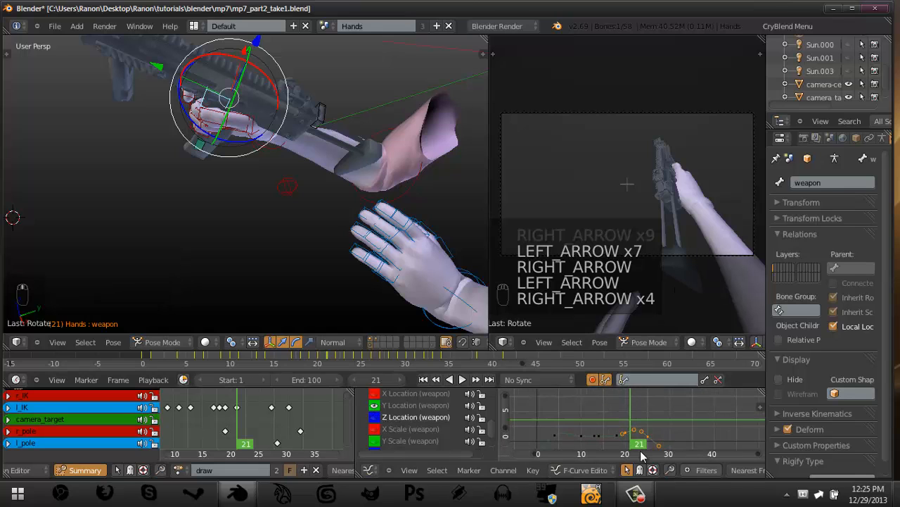
scroll(642, 401, "up", 9)
key("a")
right_click(615, 408)
key("g")
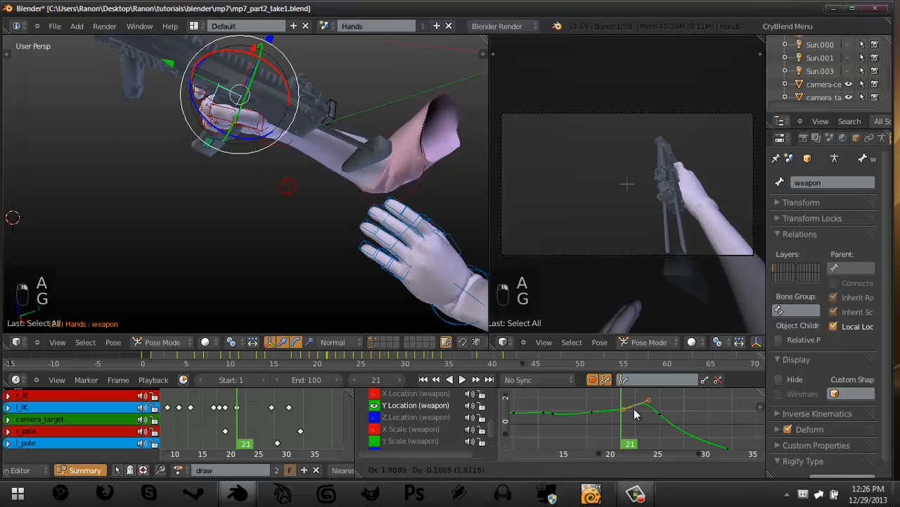
left_click(635, 409)
key("r")
key("g")
Delete the weapon's Y Location key near frame 24, reposition the key near frame 21 and scale its handles.
key("x")
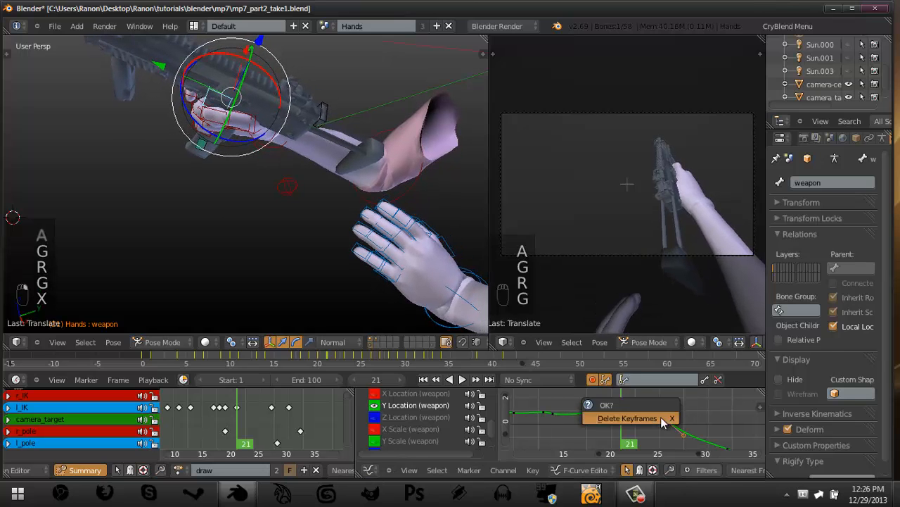
left_click(661, 416)
key("g")
left_click(613, 410)
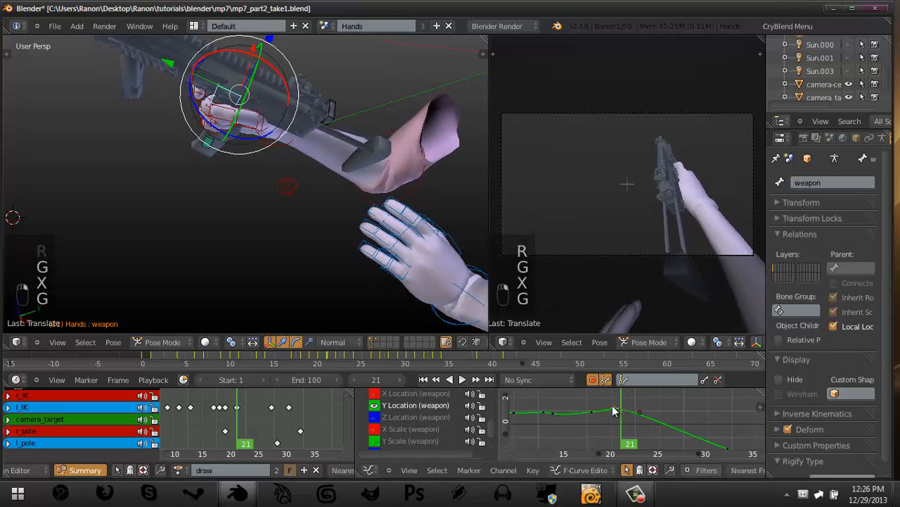
key("s")
left_click(611, 412)
Move the Y Location key near frame 31 and rotate its handles to ease the end of the descent.
middle_click_drag(653, 422, 677, 434, "ctrl")
key("g")
left_click(714, 409)
key("r")
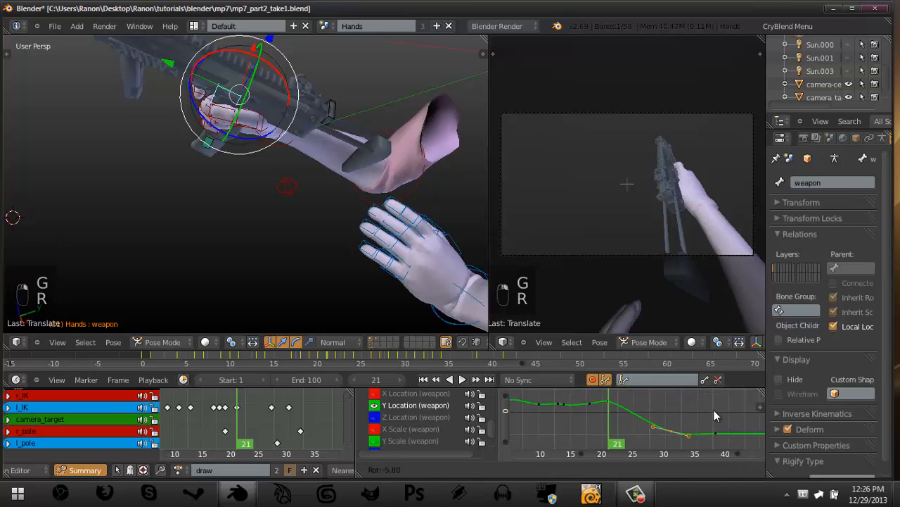
left_click(620, 412)
Scale the handles of the Y Location key near frame 21 and check the weapon's motion from frame 18 to 20.
right_click(612, 402)
key("s")
left_click(625, 406)
left_click_drag(614, 407, 593, 412)
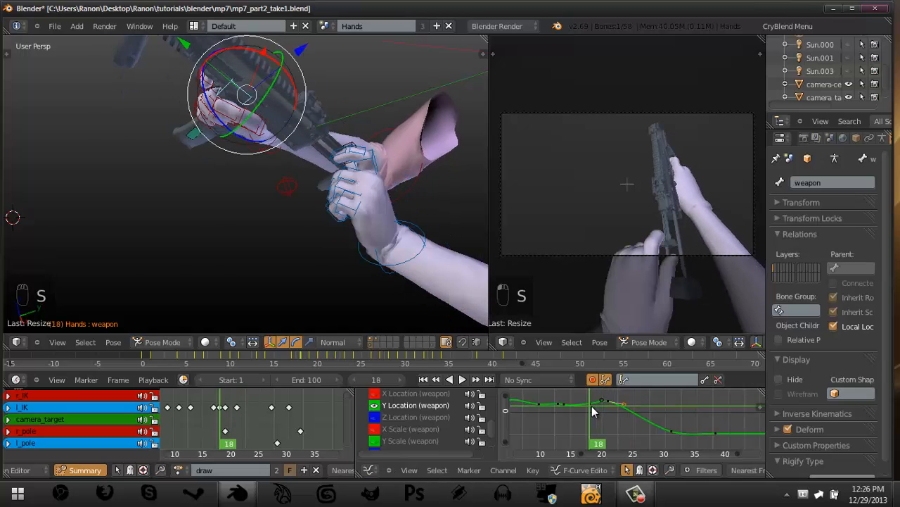
key("Right")
key("Right")
key("Right")
scroll(378, 411, "up", 1)
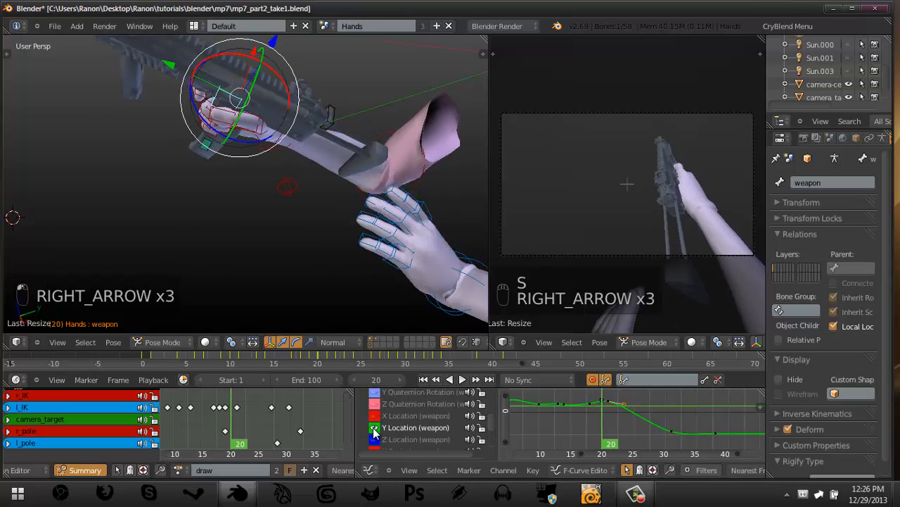
Isolate the weapon's X Quaternion Rotation curve, adjust the key near frame 20 and delete the neighbouring key near frame 19.
left_click(376, 426)
scroll(378, 422, "up", 2)
middle_click_drag(691, 432, 645, 417, "ctrl")
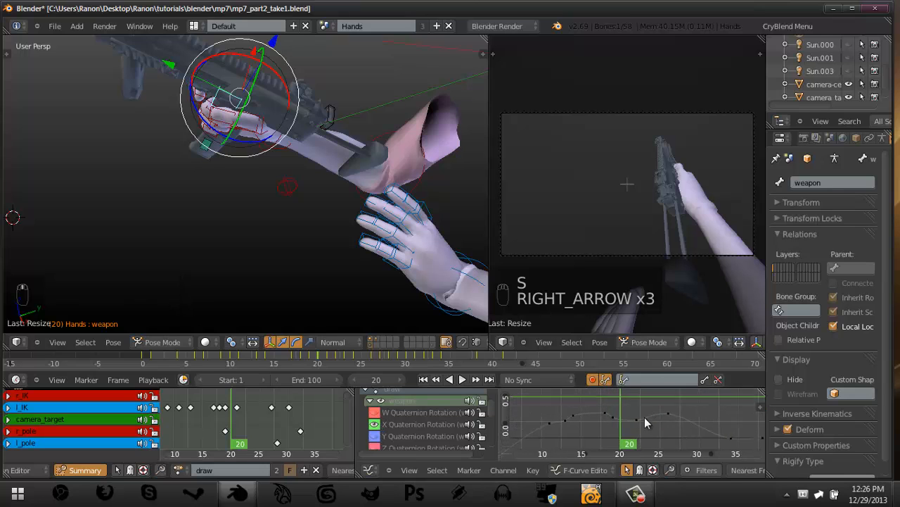
key("g")
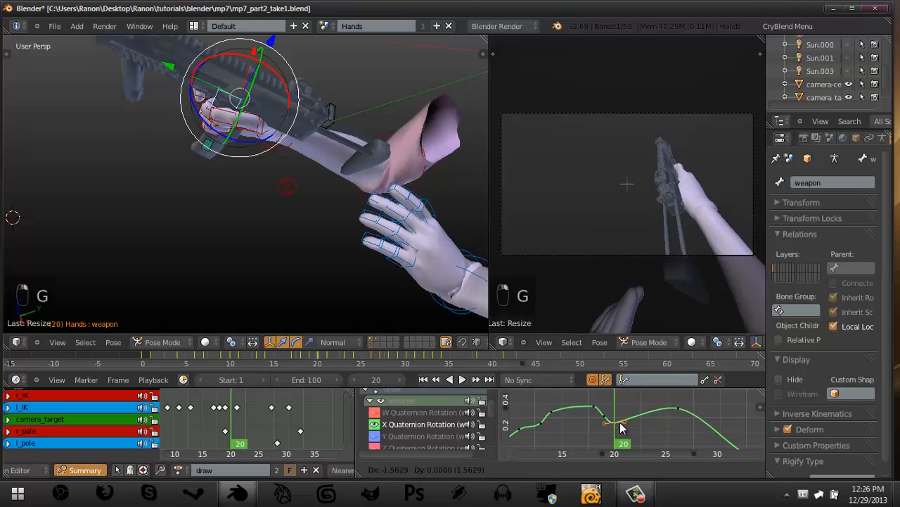
left_click(620, 425)
key("x")
left_click(606, 418)
Move the X Quaternion Rotation key near frame 20, rotate its handles and check the motion up to frame 23.
left_click(592, 408)
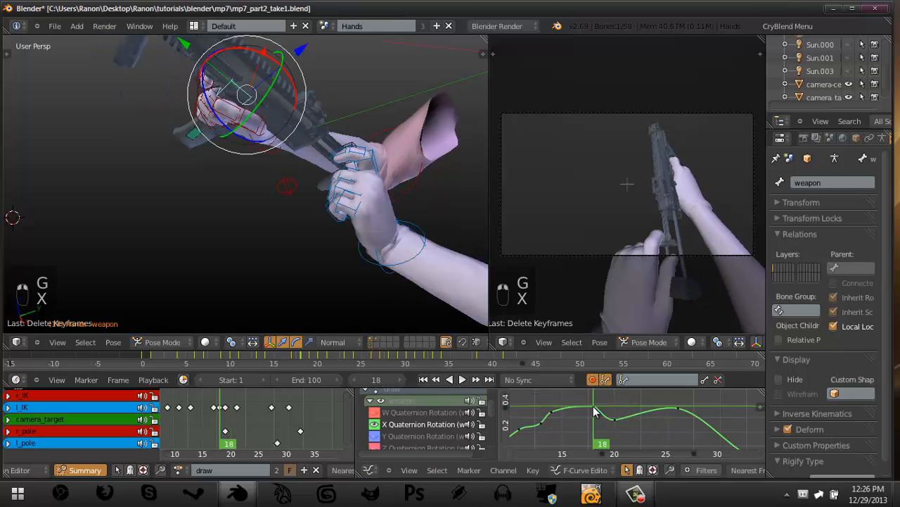
mouse_move(593, 407)
left_mouse_down()
mouse_move(623, 406)
mouse_move(597, 408)
mouse_move(608, 409)
left_mouse_up()
key("g")
key("r")
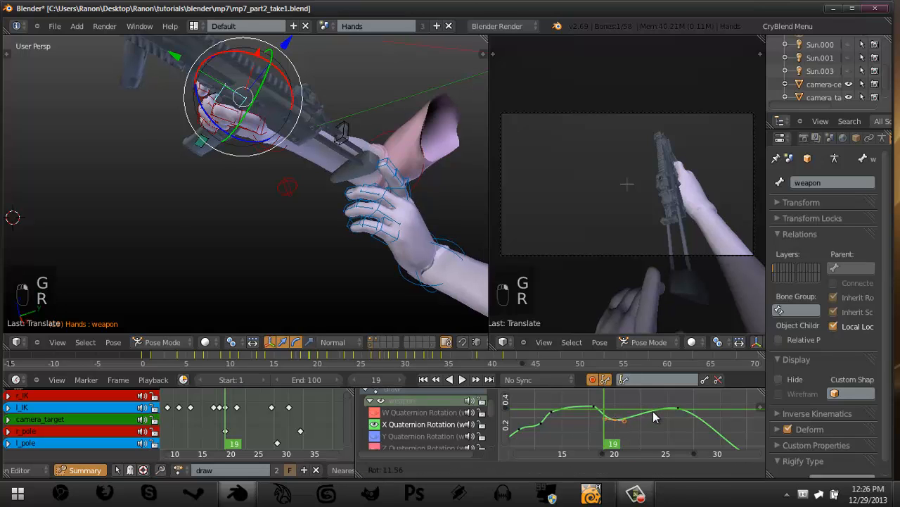
left_click(652, 412)
key("Right")
key("Right")
key("Right")
key("Right")
key("Right")
key("Right")
key("Right")
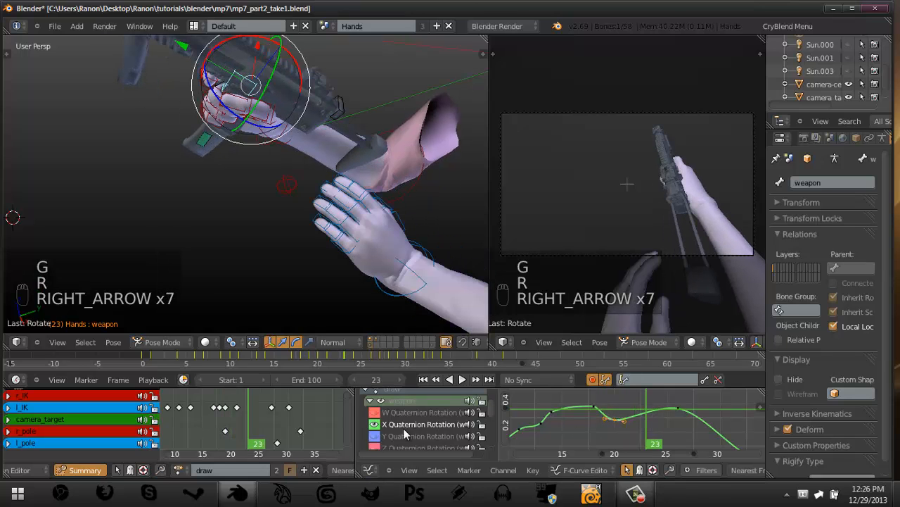
Isolate the weapon's Z Quaternion Rotation curve, move its key to about frame 23 and delete the peak key near frame 27.
left_click(374, 425)
scroll(378, 430, "down", 2)
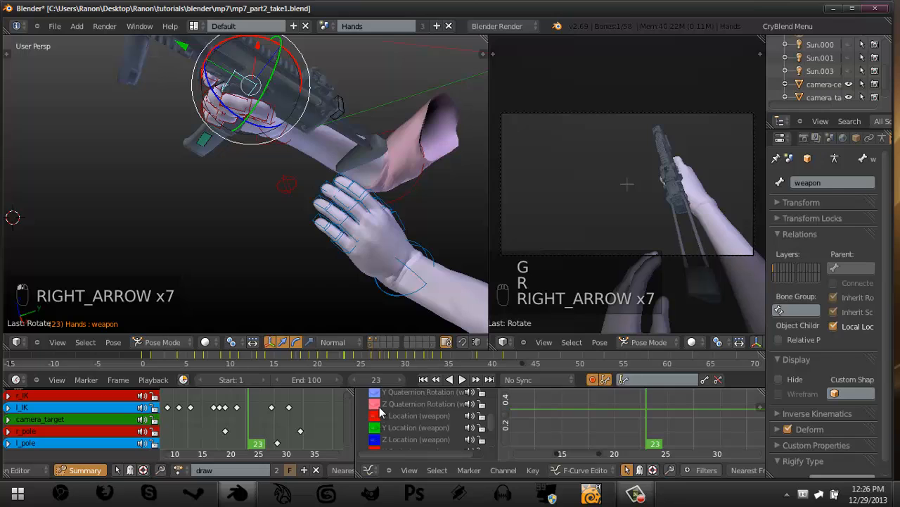
middle_click_drag(696, 427, 689, 398, "ctrl")
middle_click_drag(652, 423, 635, 396)
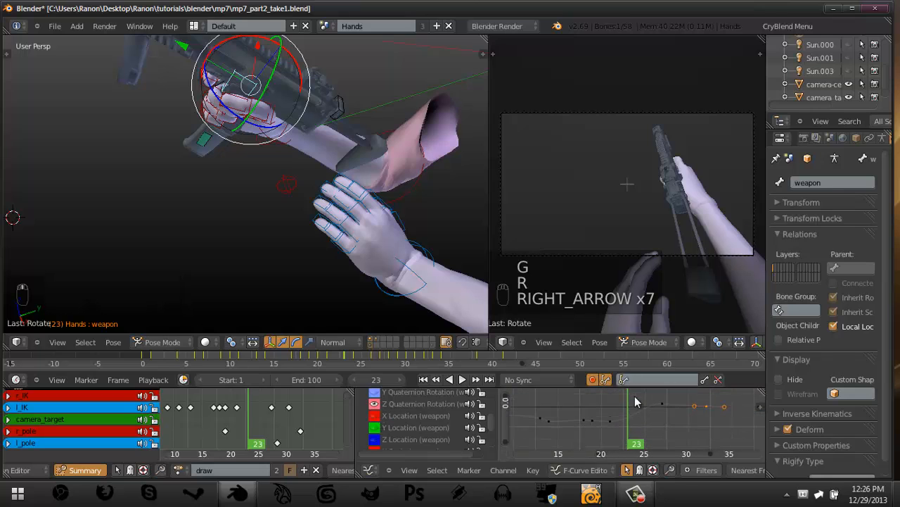
left_click(606, 423)
key("g")
left_click(667, 403)
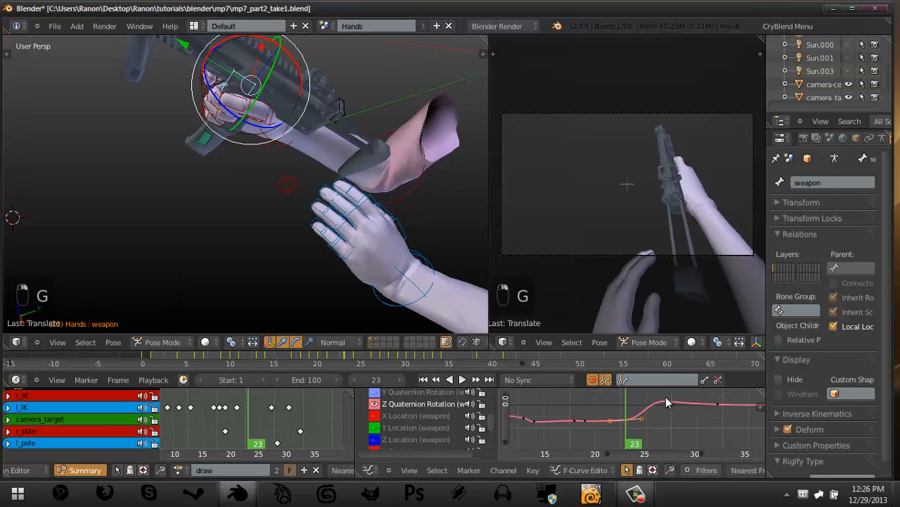
left_click_drag(657, 404, 684, 425)
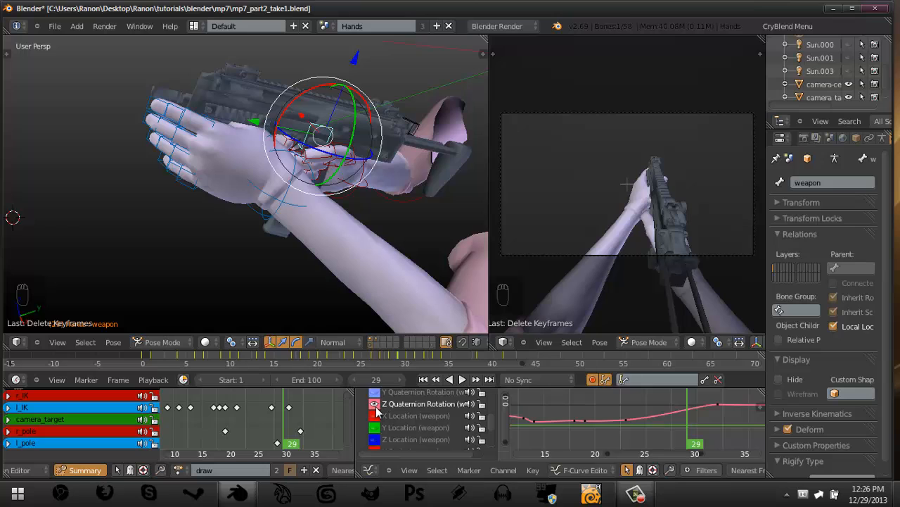
Isolate the X Quaternion Rotation curve again and lower its key near frame 26 to flatten the second peak.
scroll(379, 416, "up", 2)
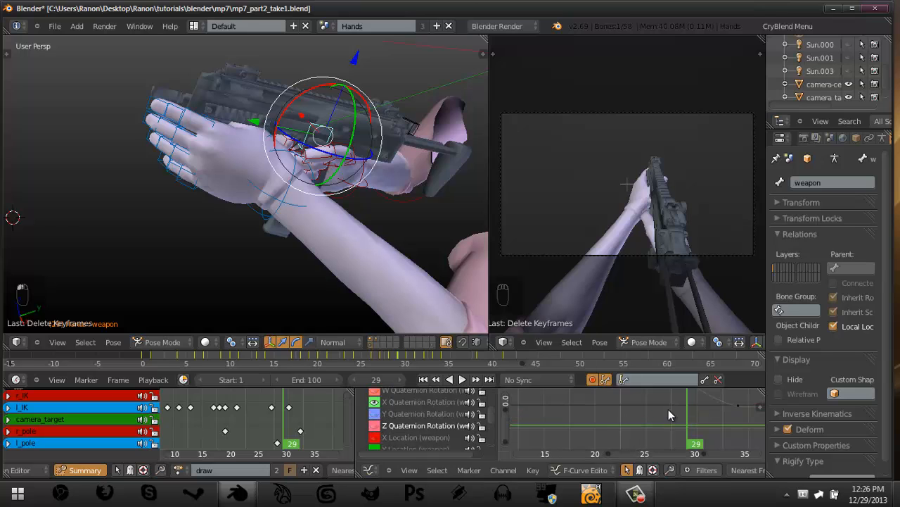
scroll(663, 420, "down", 4)
middle_click_drag(656, 404, 657, 420)
scroll(657, 420, "down", 5)
right_click(651, 400)
left_click(654, 396)
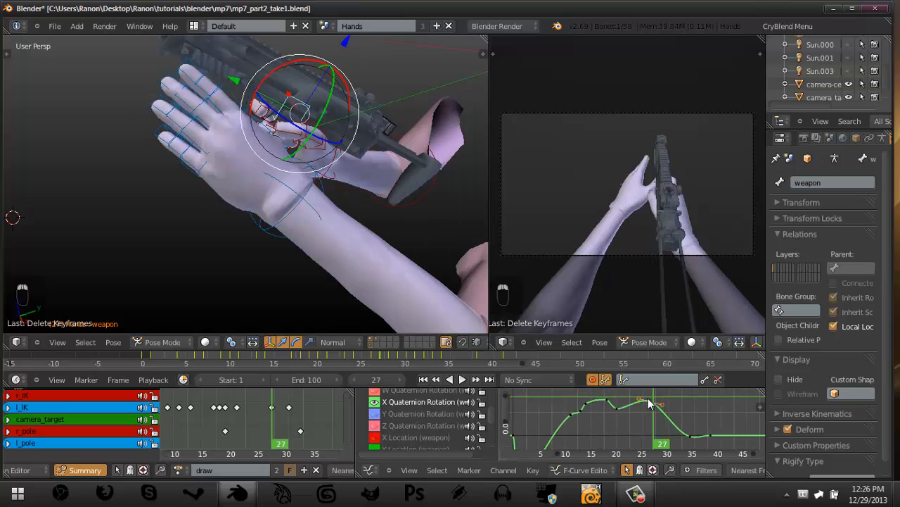
key("g")
left_click(645, 429)
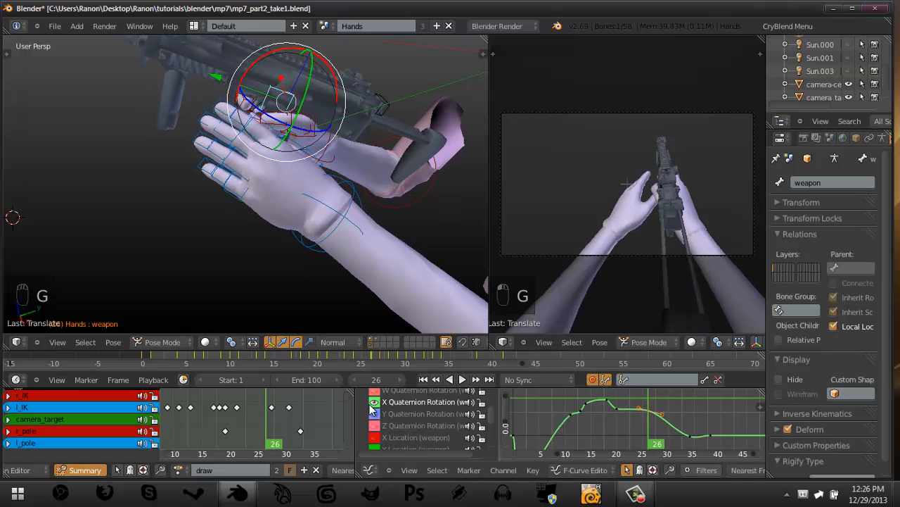
Isolate the weapon's Z Location curve and save the file over the existing one.
left_click(372, 403)
scroll(376, 408, "down", 2)
mouse_move(652, 410)
middle_mouse_down()
mouse_move(662, 400)
mouse_move(650, 453)
mouse_move(644, 400)
middle_mouse_up()
key("ctrl+s")
left_click(644, 401)
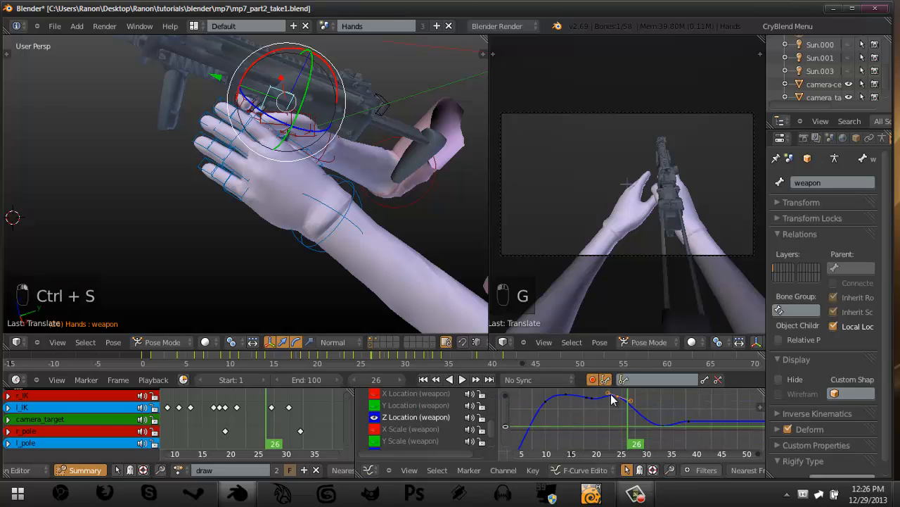
Lower the Z Location key near frame 24 and rotate its handles to smooth the descent.
key("g")
key("r")
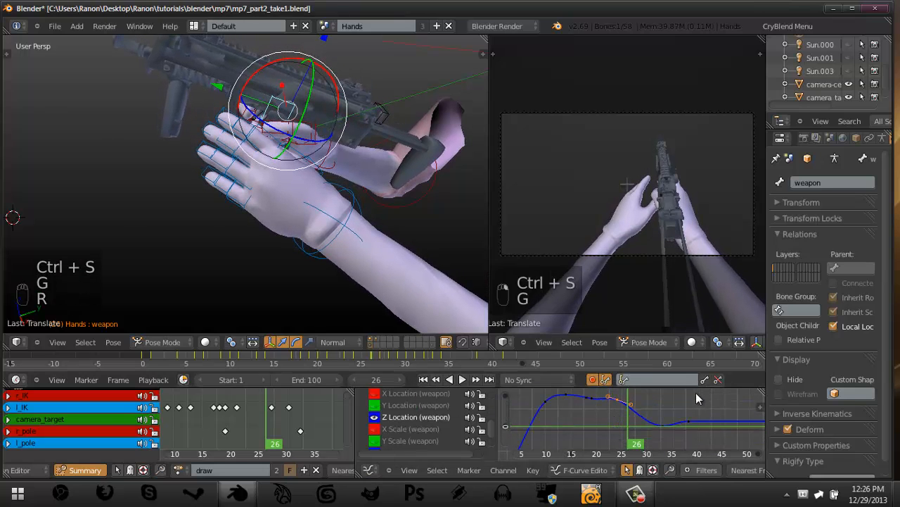
key("r")
left_click(690, 407)
key("g")
left_click(689, 411)
mouse_move(607, 402)
left_mouse_down()
mouse_move(592, 402)
mouse_move(728, 408)
mouse_move(596, 405)
left_mouse_up()
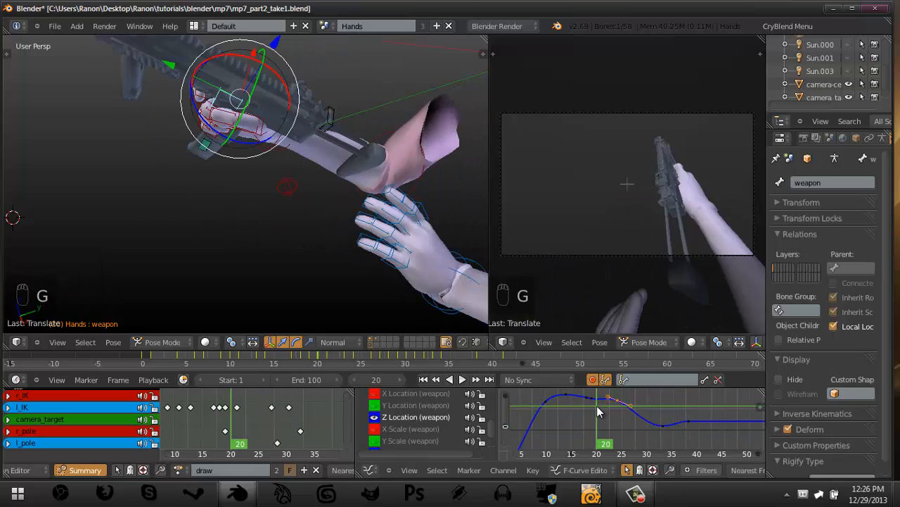
Play back the draw animation and examine the weapon's motion in an enlarged camera view.
key("a")
key("alt+a")
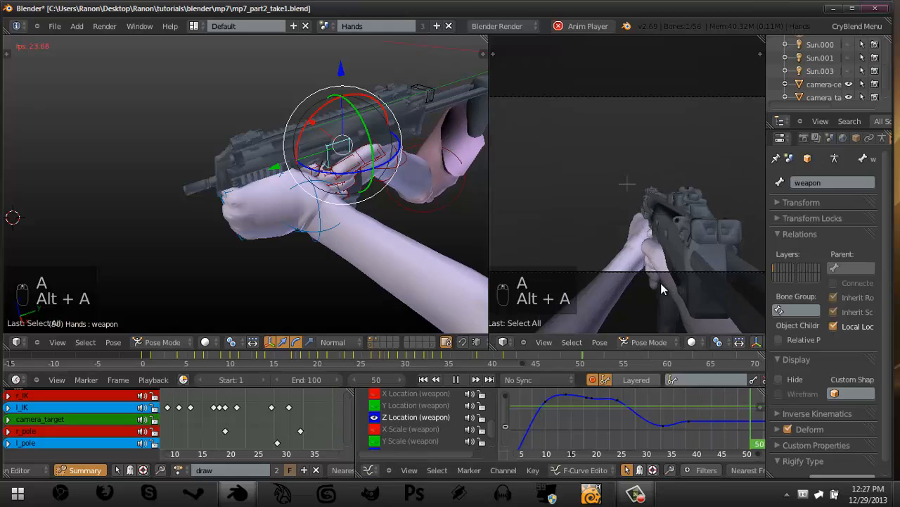
key("ctrl+shift+Left")
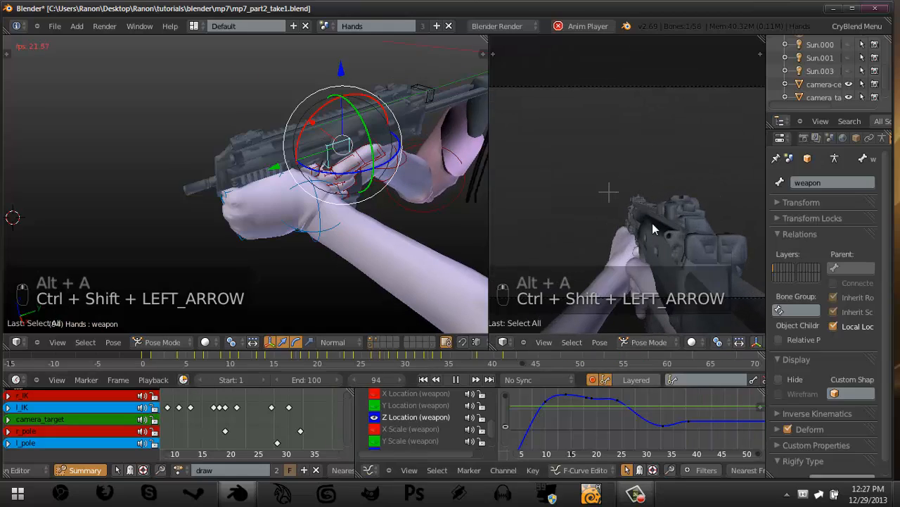
key("shift+Left")
key("shift+Left")
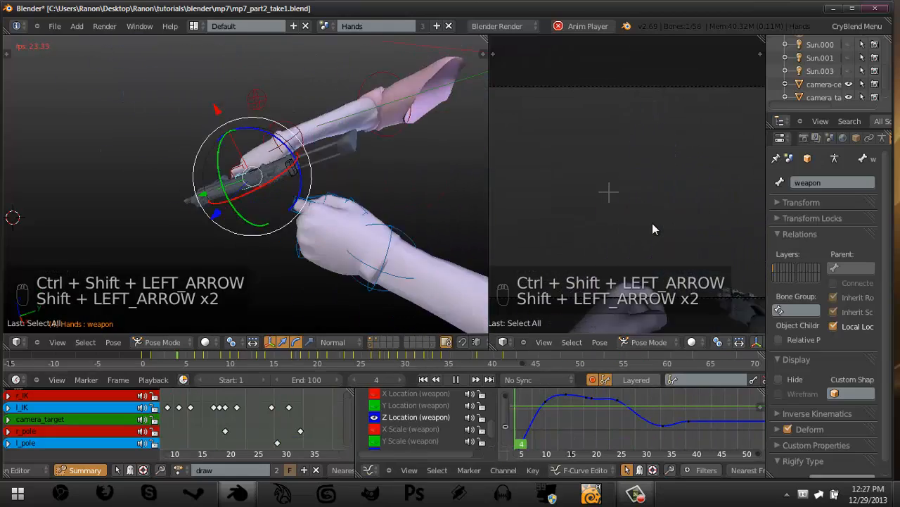
key("shift+Left")
key("alt+a")
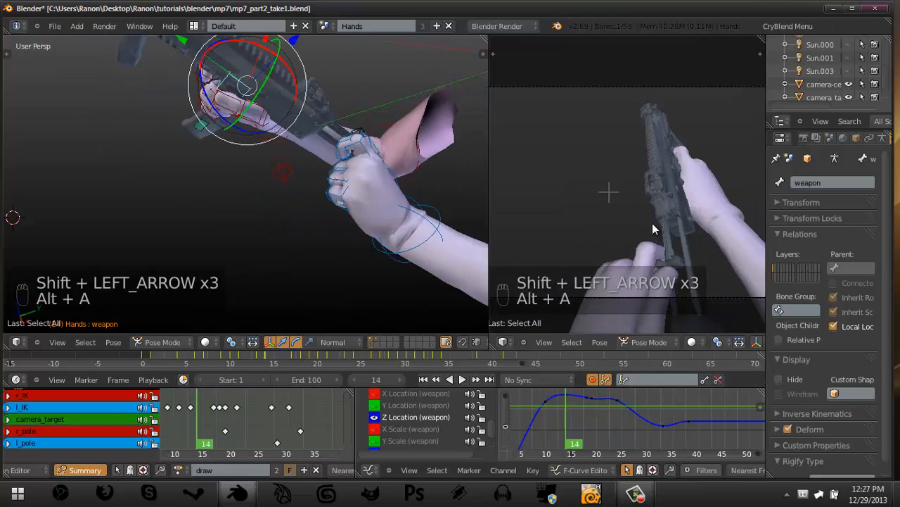
Step through the frames from about 14 onward to examine the weapon's motion as the left hand releases it.
key("Right")
key("Right")
key("Right")
key("Right")
key("Right")
key("Right")
key("Right")
key("Right")
key("Right")
key("Right")
key("Right")
key("Right")
key("Right")
key("Left")
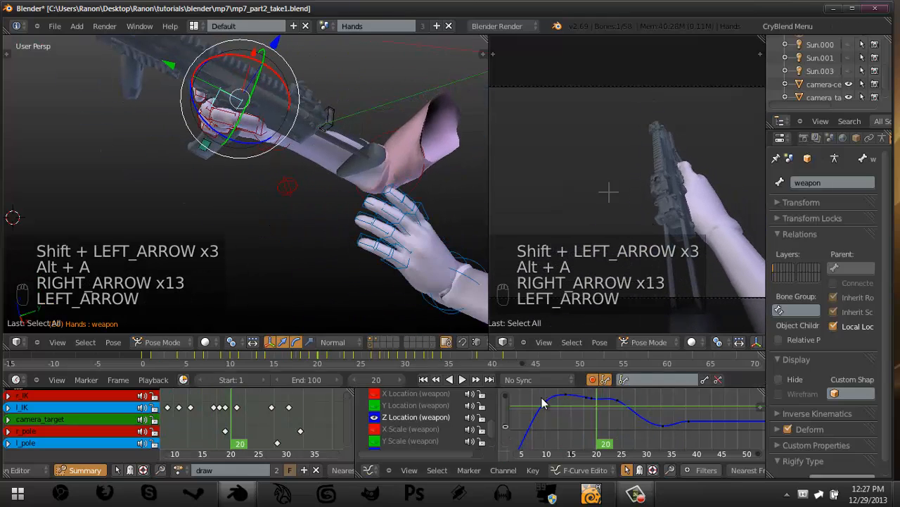
Isolate the weapon's X Location curve, delete the key near frame 19 and move the key near frame 21.
scroll(605, 405, "up", 4)
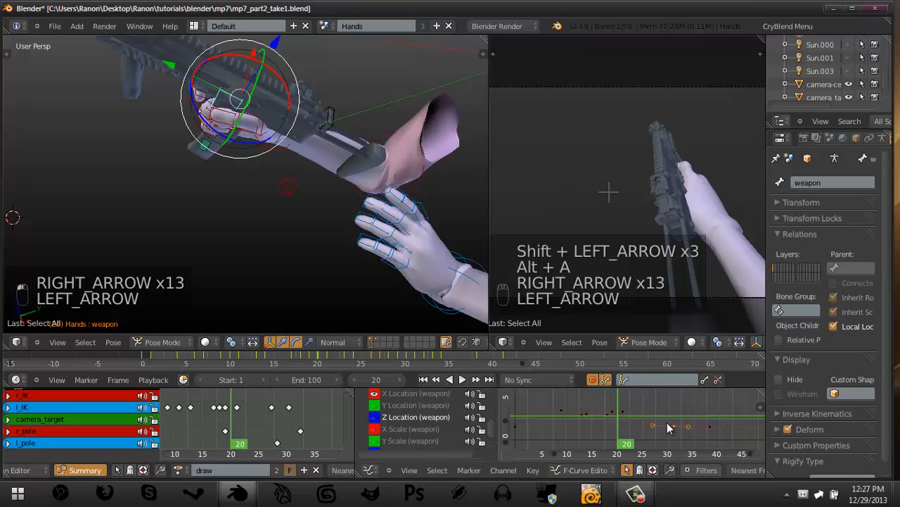
key("a")
key("a")
key("a")
key("a")
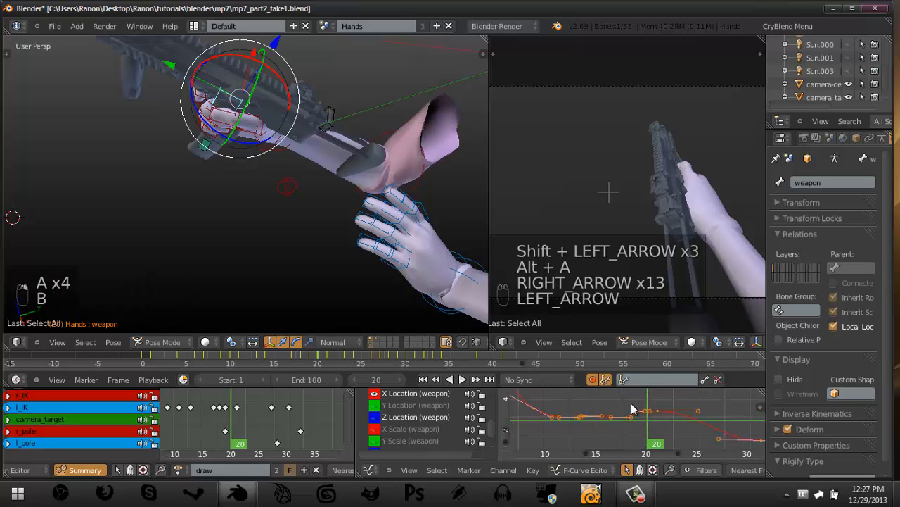
key("x")
key("g")
left_click(707, 426)
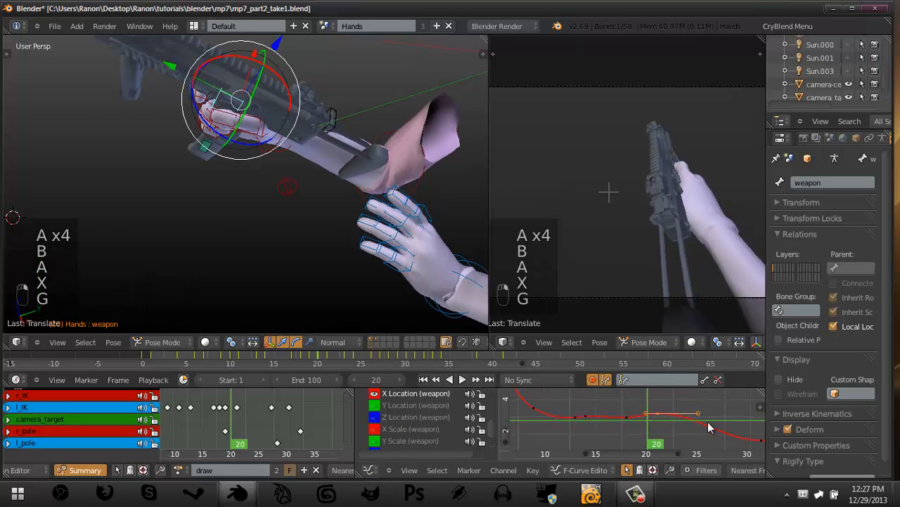
Rotate the handles of the X Location key near frame 21 and fine-tune its position to smooth the curve.
key("r")
left_click(739, 422)
key("g")
left_click(740, 427)
mouse_move(603, 415)
left_mouse_down()
mouse_move(707, 422)
mouse_move(590, 415)
mouse_move(658, 419)
mouse_move(610, 421)
left_mouse_up()
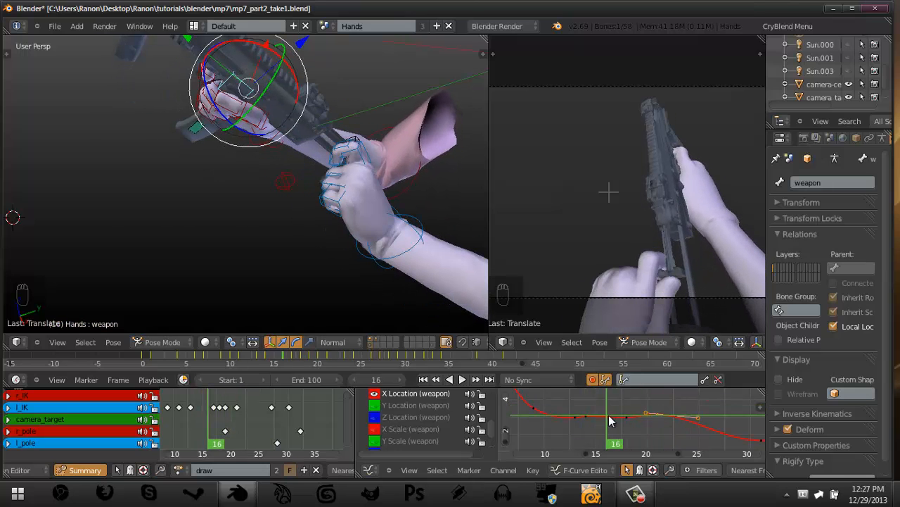
Save the file and step from frame 16 to 22 to examine the weapon's motion from a different view angle.
middle_click_drag(288, 220, 286, 151)
key("ctrl+s")
key("Right")
key("Right")
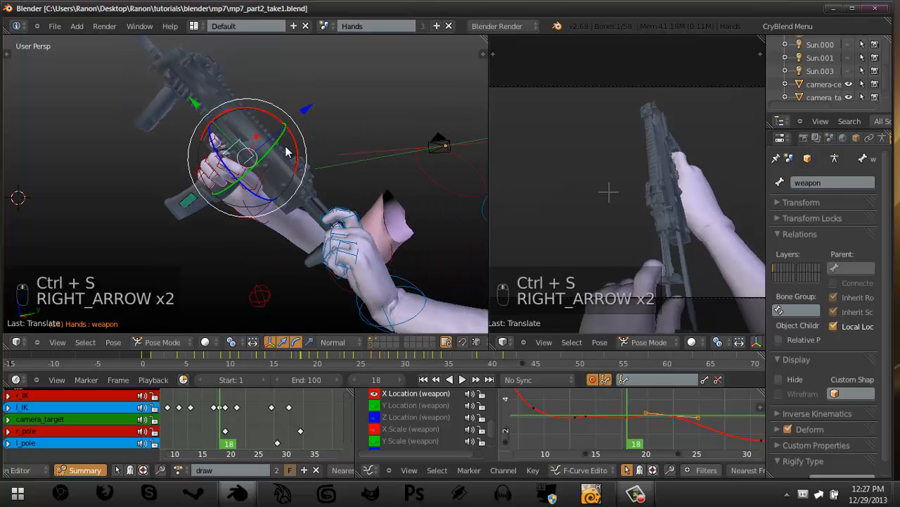
key("Right")
key("Right")
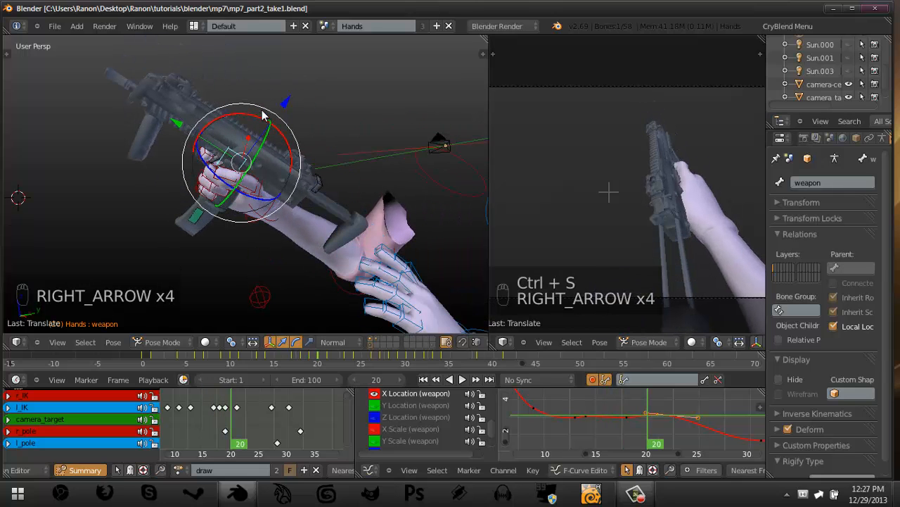
key("Right")
key("Right")
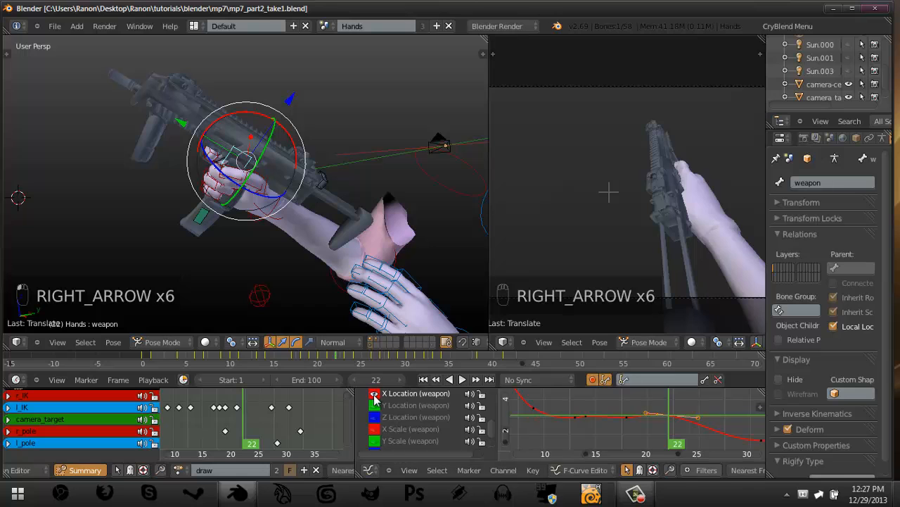
Isolate the weapon's Y Location curve and rotate the handles of its key near frame 21.
scroll(646, 425, "up", 2)
key("a")
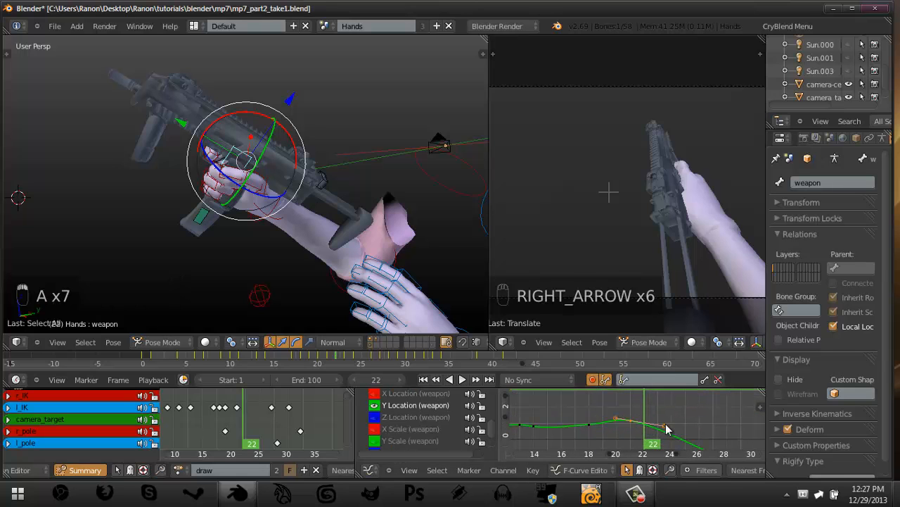
key("r")
left_click(669, 418)
mouse_move(631, 418)
left_mouse_down()
mouse_move(579, 416)
mouse_move(650, 421)
mouse_move(610, 425)
mouse_move(630, 425)
left_mouse_up()
Isolate the weapon's Z Quaternion Rotation curve and lower its key near frame 19 to smooth the dip.
scroll(378, 418, "up", 3)
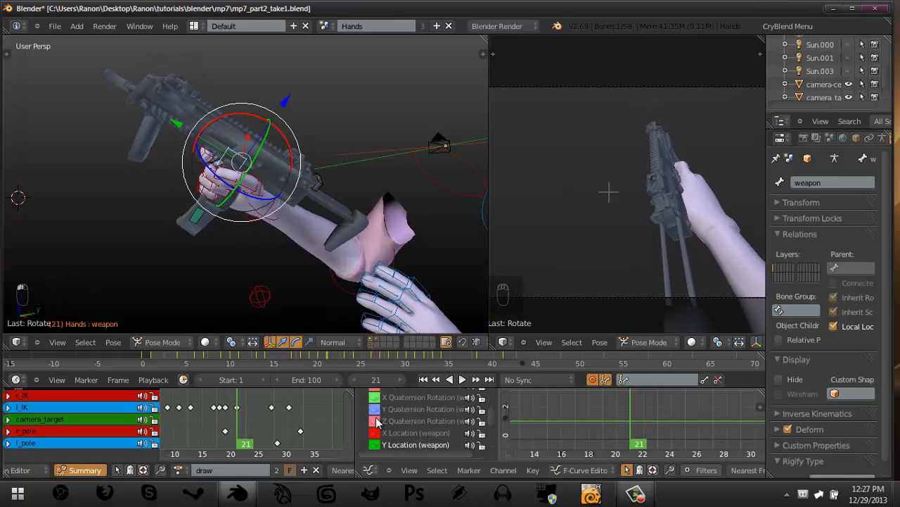
scroll(631, 425, "down", 3)
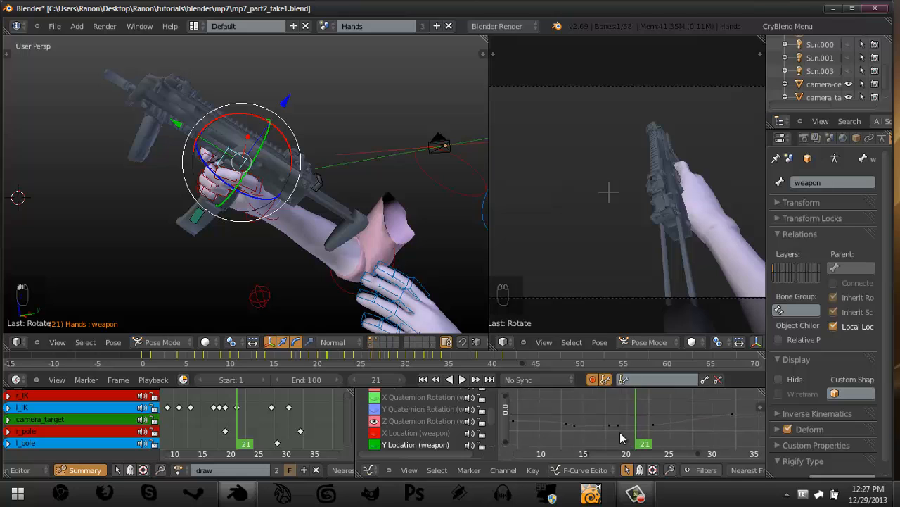
scroll(641, 438, "down", 2)
left_click(614, 407)
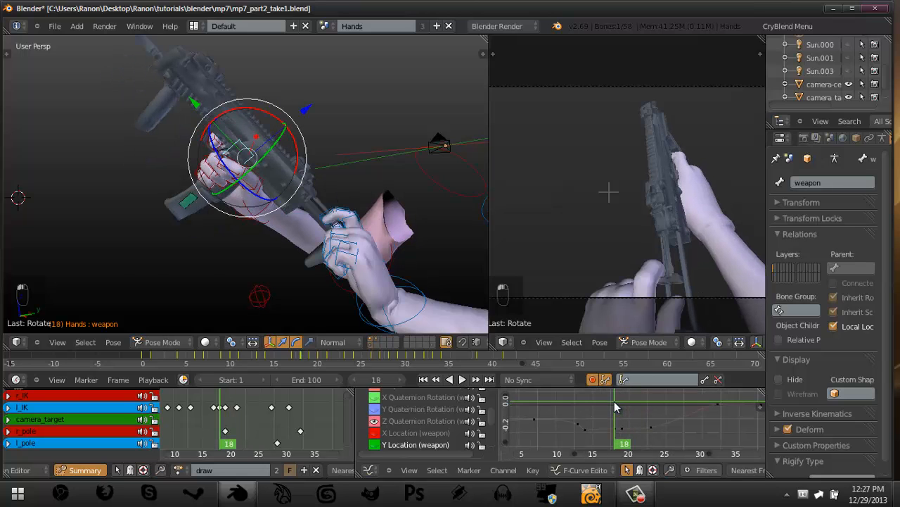
key("Right")
scroll(619, 422, "up", 2)
right_click(629, 409)
key("g")
key("g")
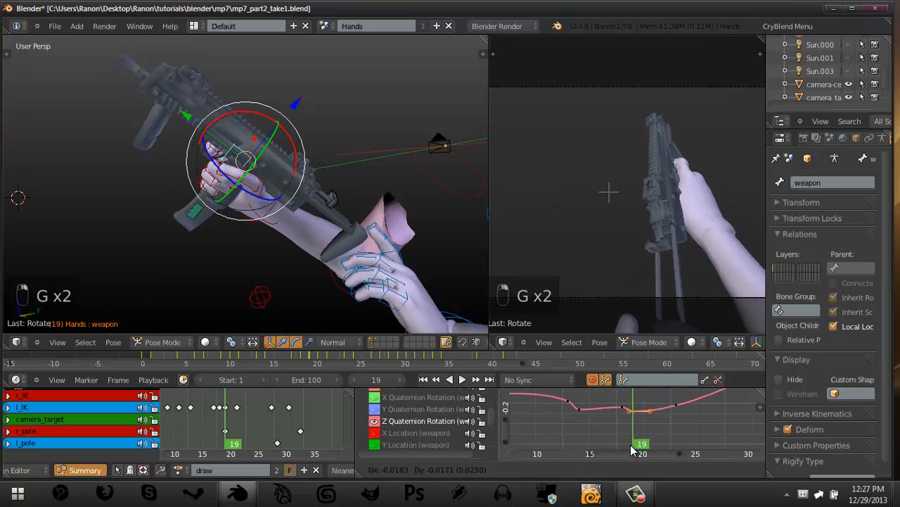
Move the Z Quaternion Rotation key near frame 23 about one frame earlier, then rotate its handles and those of the key near frame 19.
key("Right")
key("Right")
key("Right")
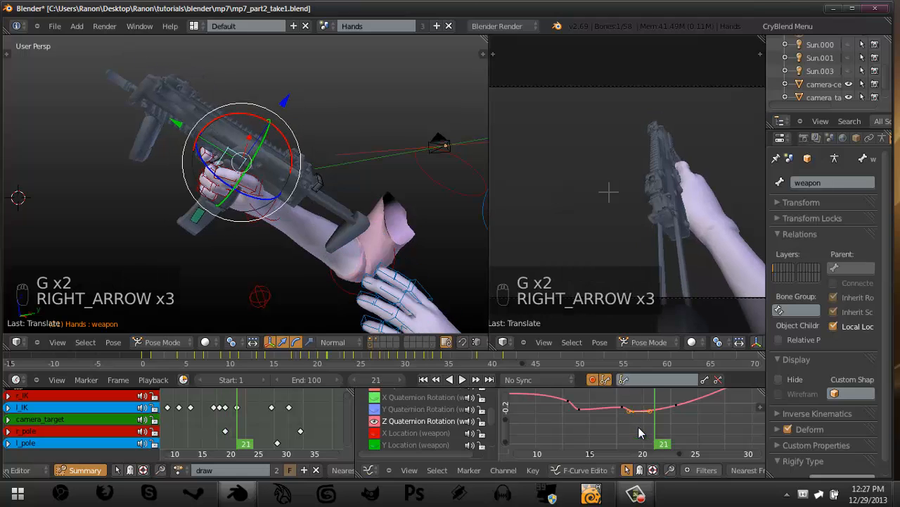
key("Right")
key("Right")
right_click(677, 406)
key("g")
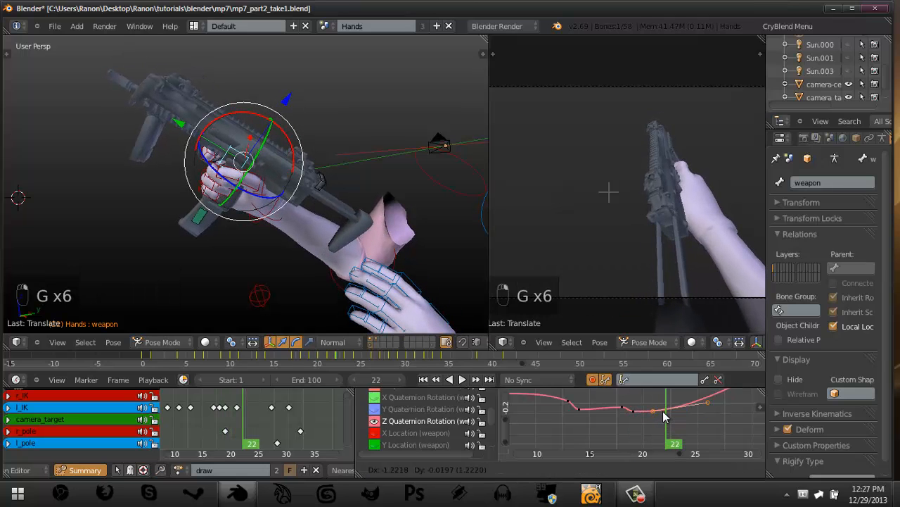
key("r")
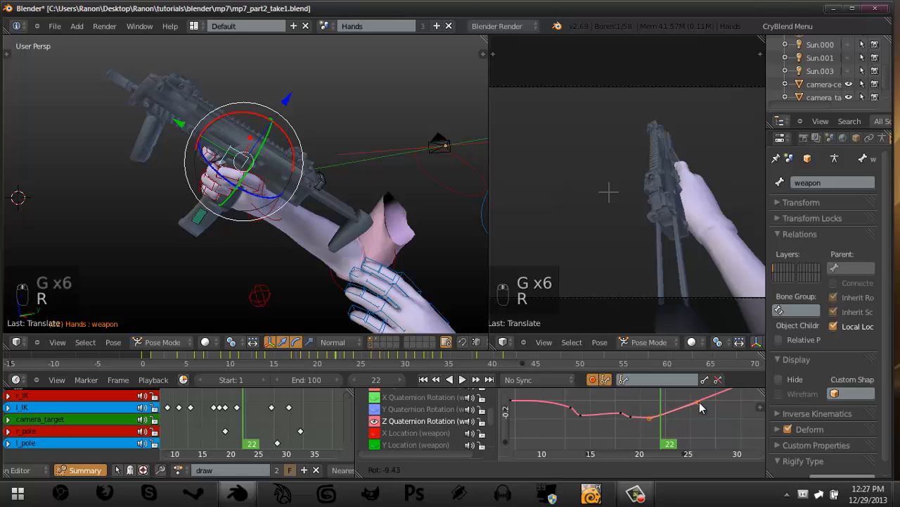
left_click(698, 414)
key("r")
left_click(613, 413)
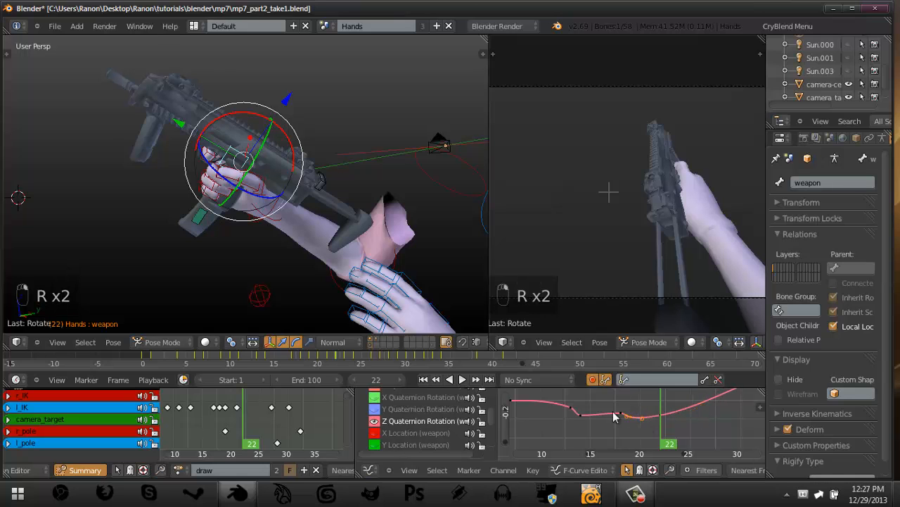
left_click_drag(613, 412, 641, 422)
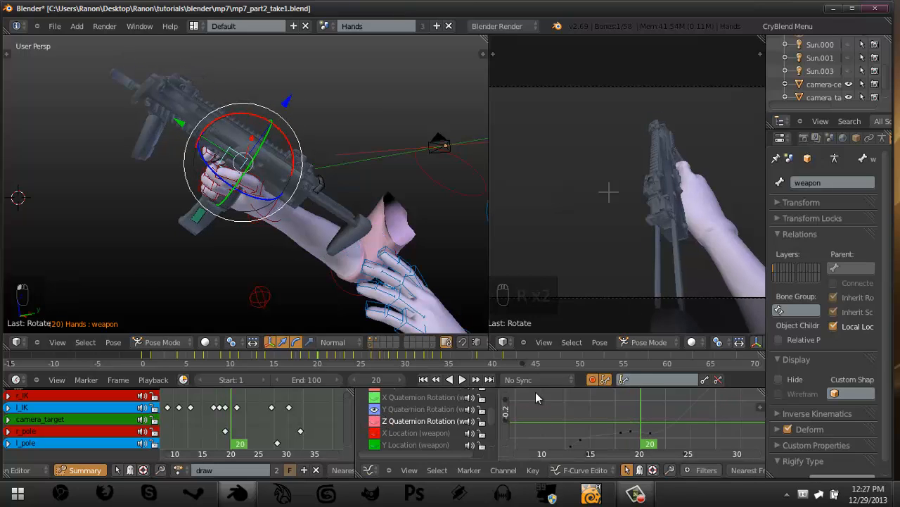
Lower the key near frame 21 on the weapon's isolated Y Quaternion Rotation curve.
middle_click_drag(605, 418, 596, 408)
scroll(659, 431, "up", 3)
right_click(646, 427)
left_click(647, 430)
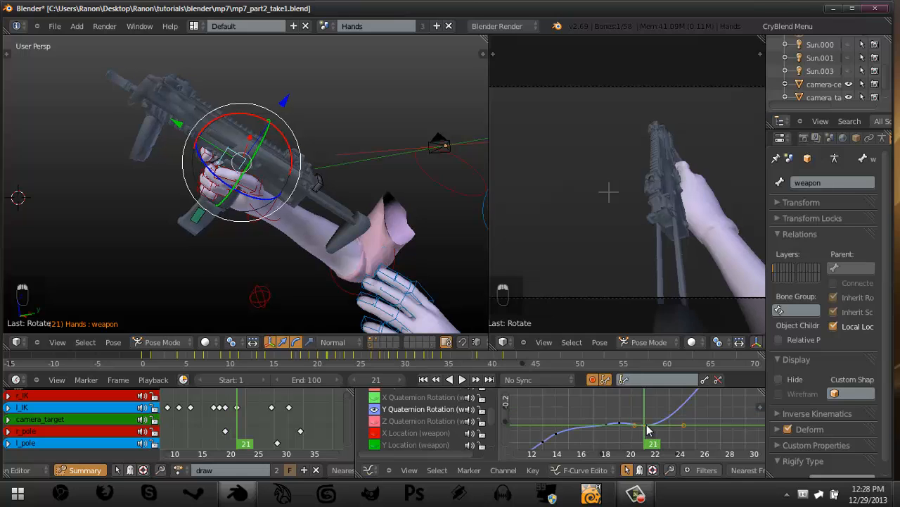
key("g")
left_click(649, 434)
Lower the Y Quaternion Rotation key near frame 19 to about the level of the key near frame 21.
left_click(608, 425)
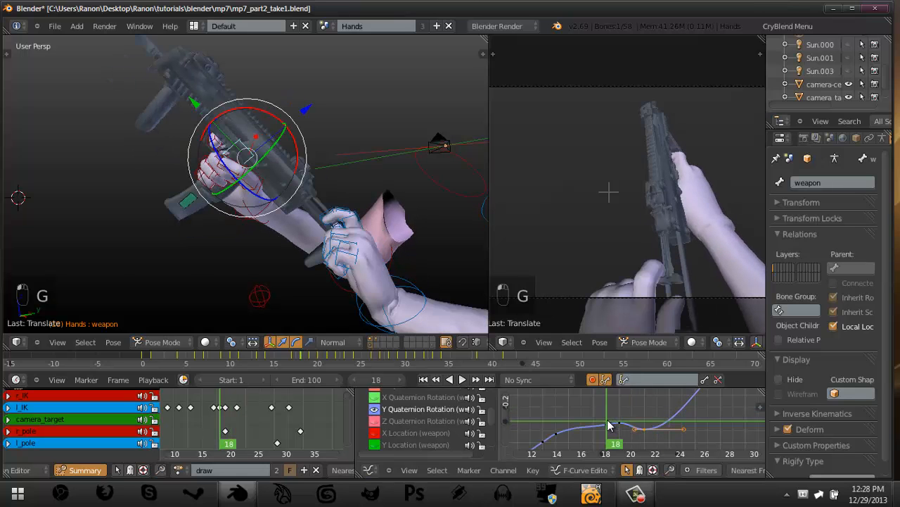
left_click(616, 426)
key("g")
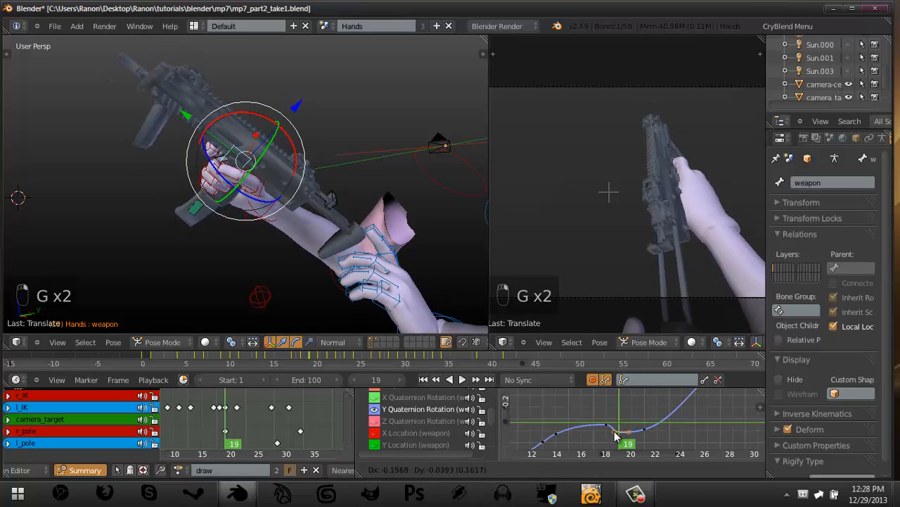
left_click(615, 432)
left_click_drag(608, 428, 631, 442)
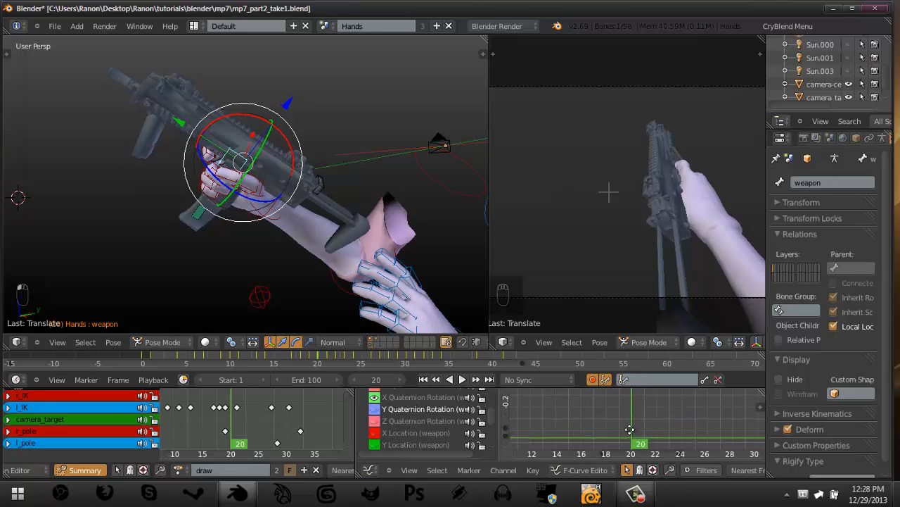
Adjust the X Quaternion Rotation key near frame 20 and rotate its handles to smooth the weapon's curve.
middle_click_drag(630, 429, 625, 409, "ctrl")
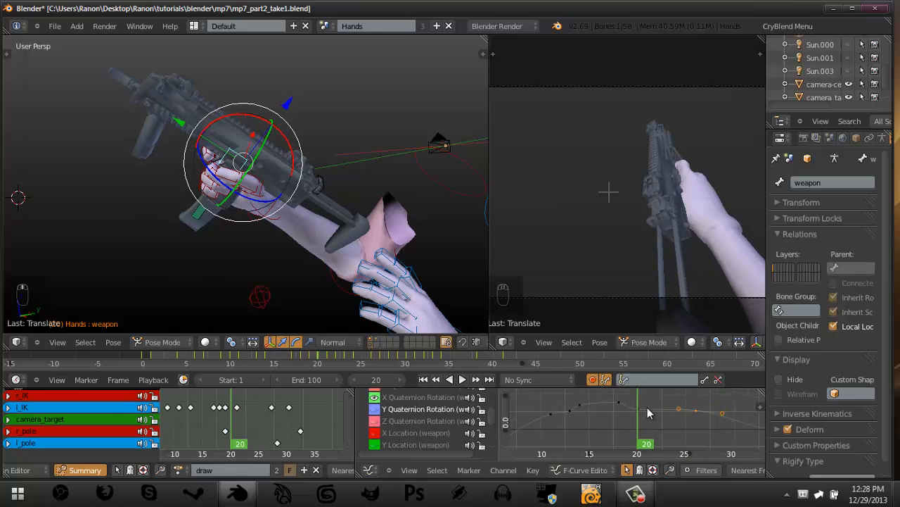
right_click(645, 409)
key("g")
right_click(640, 412)
right_click(638, 410)
key("g")
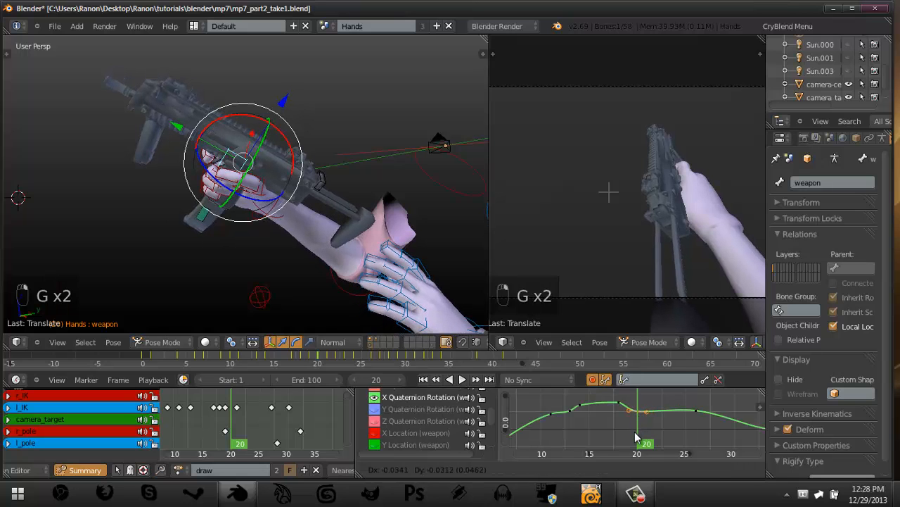
left_click(635, 433)
left_click_drag(634, 432, 683, 433)
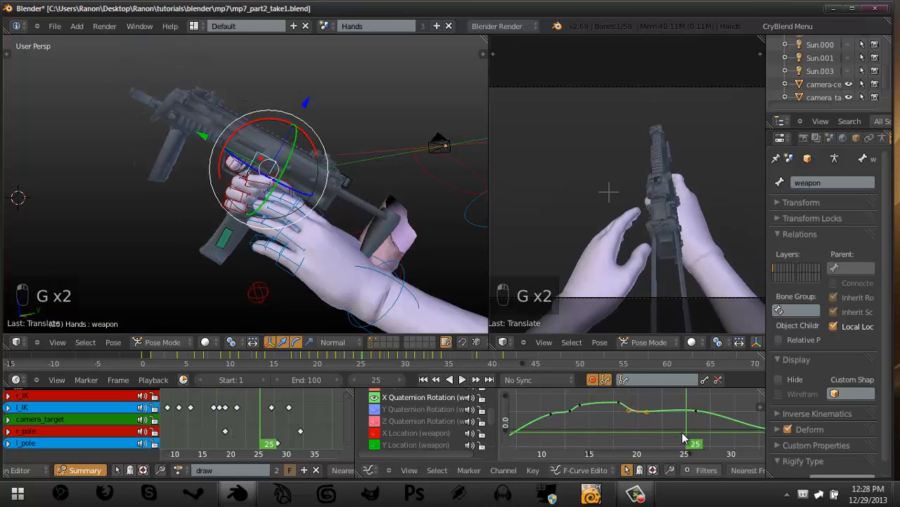
key("r")
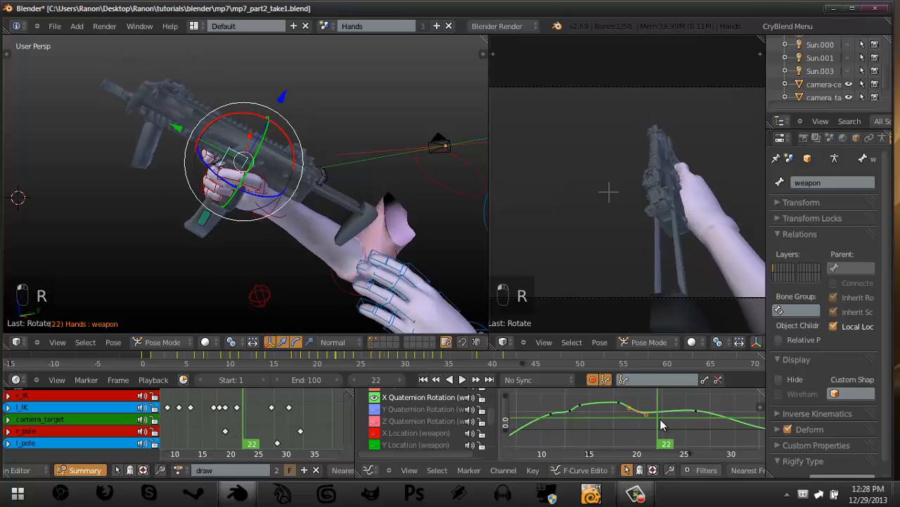
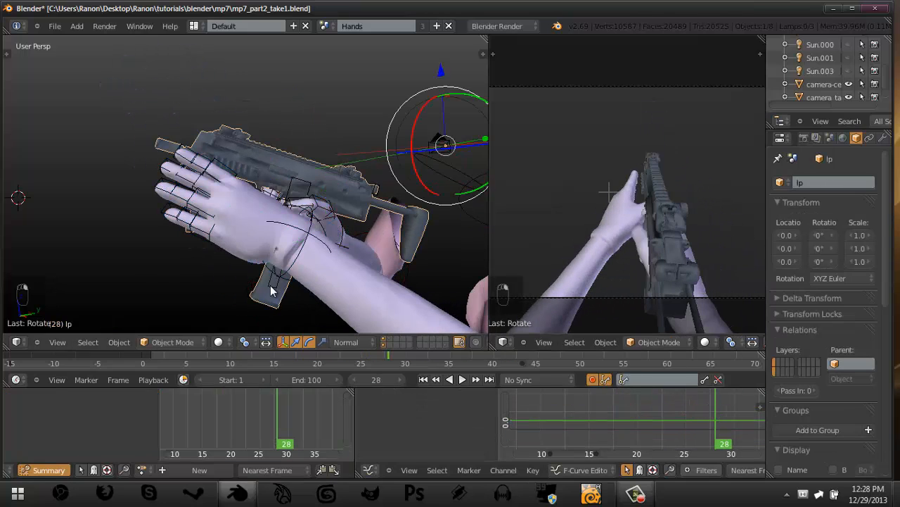
Select the left hand's l_IK bone and reposition it at frame 27 relative to the right hand's fingers.
right_click(277, 288)
right_click(301, 275)
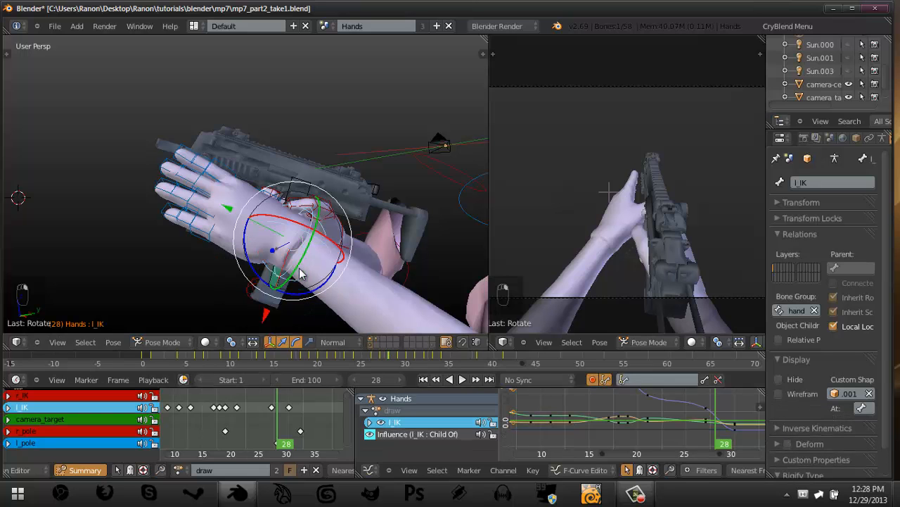
left_click(272, 403)
middle_click_drag(396, 242, 318, 151)
scroll(232, 291, "up", 3)
middle_click_drag(232, 292, 232, 190)
key("g")
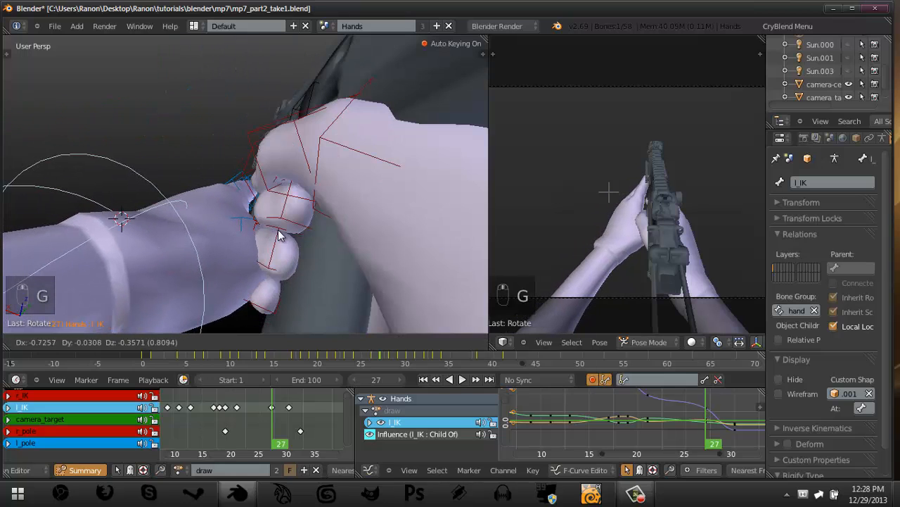
left_click(267, 230)
Step backward from frame 27 to frame 21 to examine the left hand's movement.
key("Left")
key("Left")
key("Left")
key("Left")
key("Left")
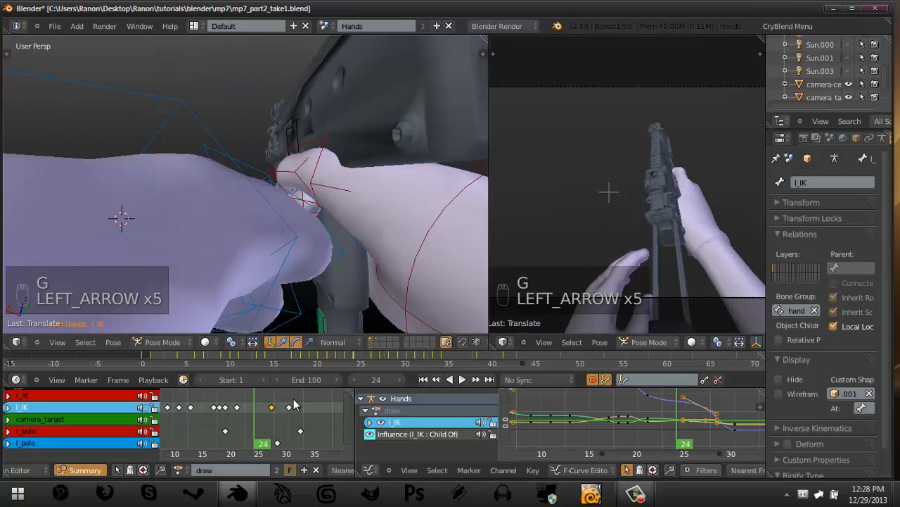
key("Left")
key("Left")
key("Left")
key("Left")
key("Left")
Fit the camera view in the viewports and examine the left hand's pose around frames 18 to 21.
scroll(669, 224, "down", 3)
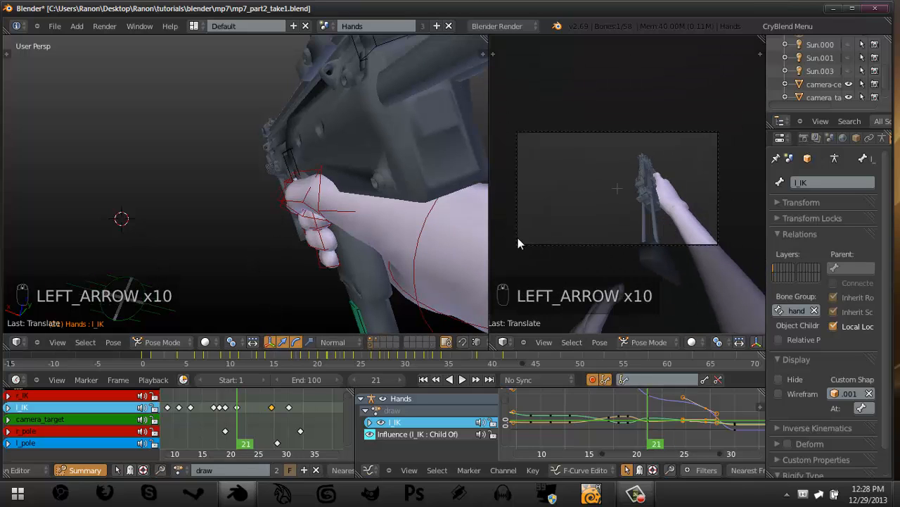
middle_click_drag(616, 254, 635, 259)
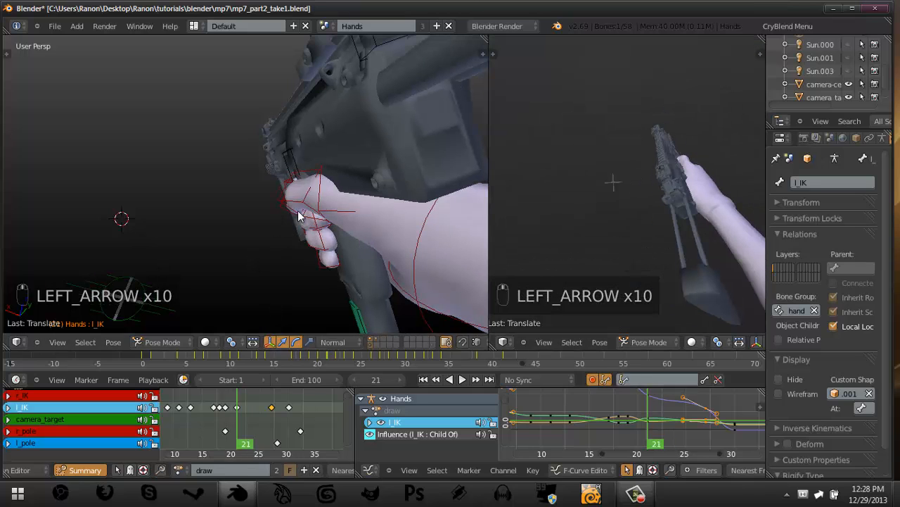
key("KP_0")
key("KP_Decimal")
key("KP_0")
key("KP_0")
key("Home")
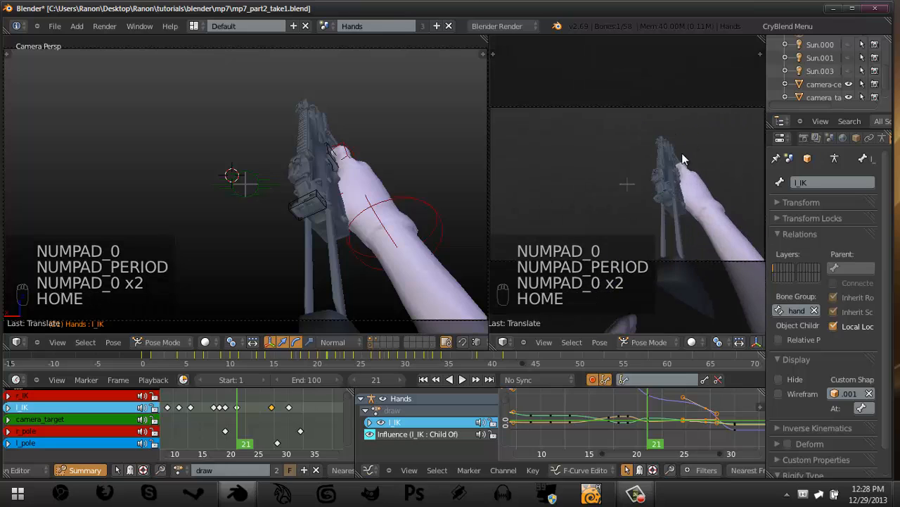
key("Left")
key("Left")
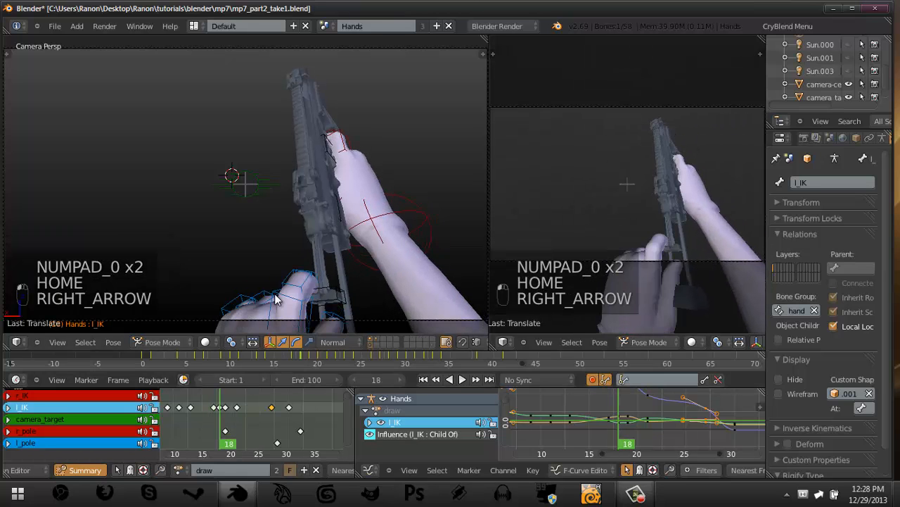
Reposition the l_IK bone at frame 19 and check the left hand against the neighbouring frames.
middle_click_drag(274, 294, 294, 259)
key("g")
key("g")
key("g")
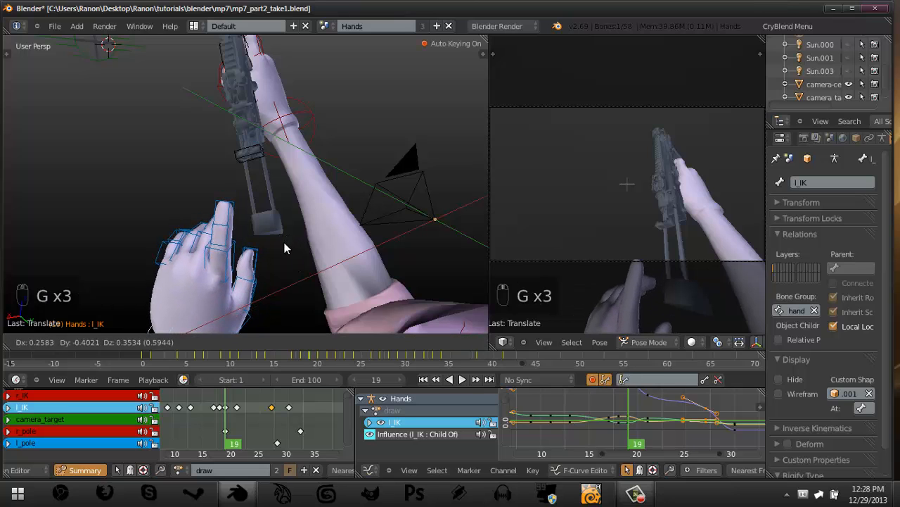
left_click(290, 247)
key("Left")
key("Left")
key("Left")
key("Right")
key("Right")
key("Right")
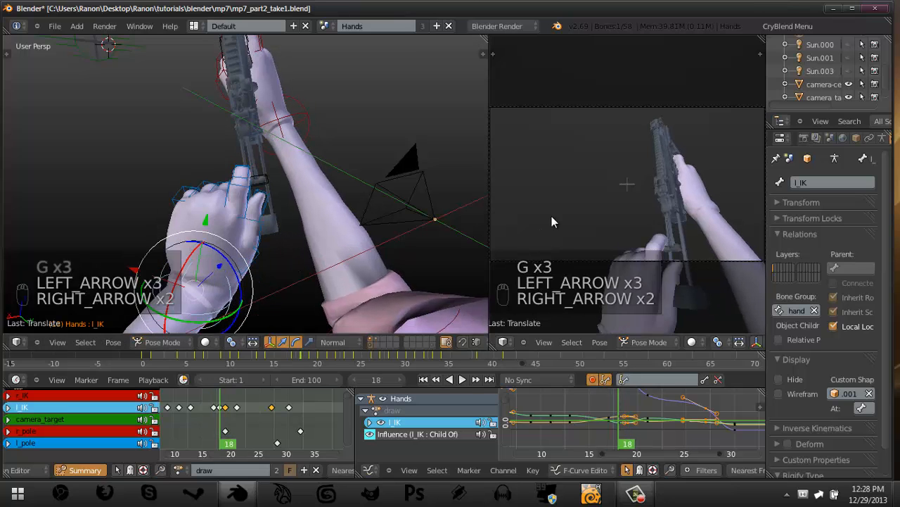
Move the l_IK bone at frame 21 to adjust the left hand's path away from the weapon stock.
key("Right")
key("Right")
key("Right")
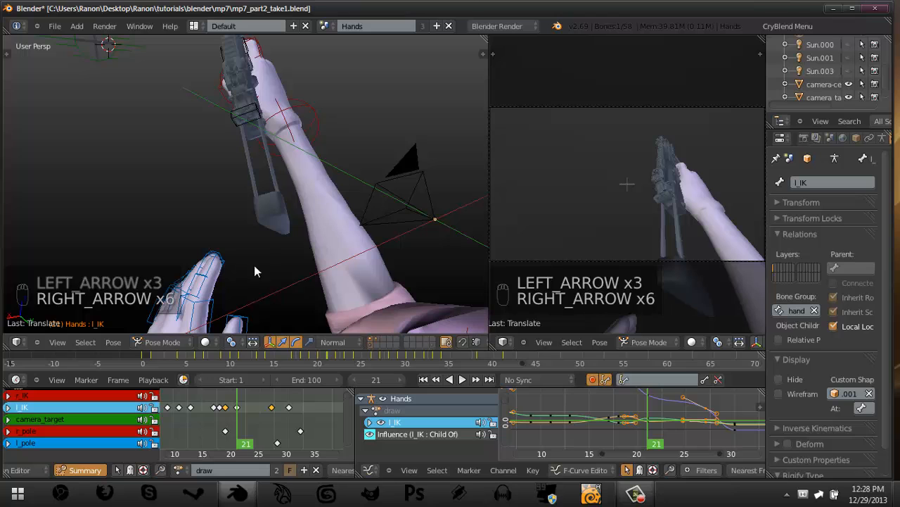
key("g")
key("g")
key("g")
key("g")
key("g")
key("g")
key("g")
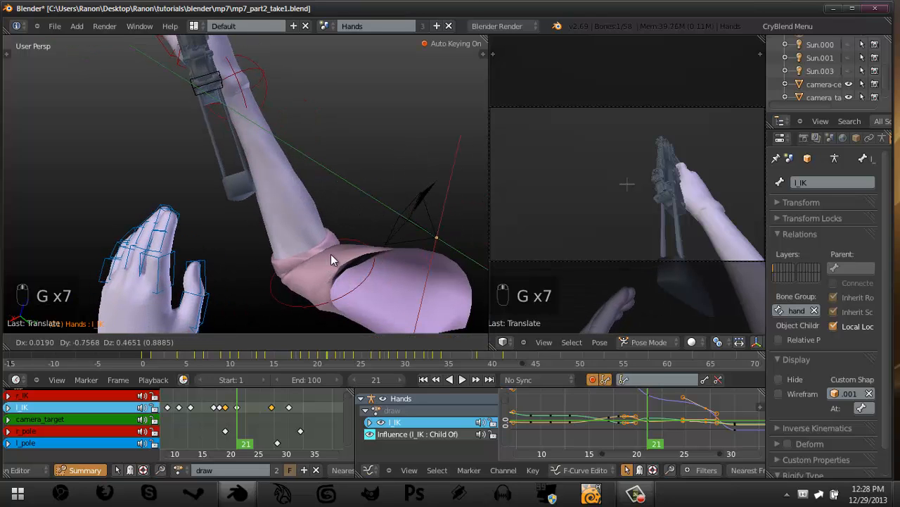
left_click(331, 254)
Step backward from frame 21 and forward again to frame 19 to examine the left hand's motion.
key("Left")
key("Left")
key("Left")
key("Left")
key("Left")
key("Left")
key("Left")
key("Right")
key("Right")
key("Right")
key("Right")
key("Right")
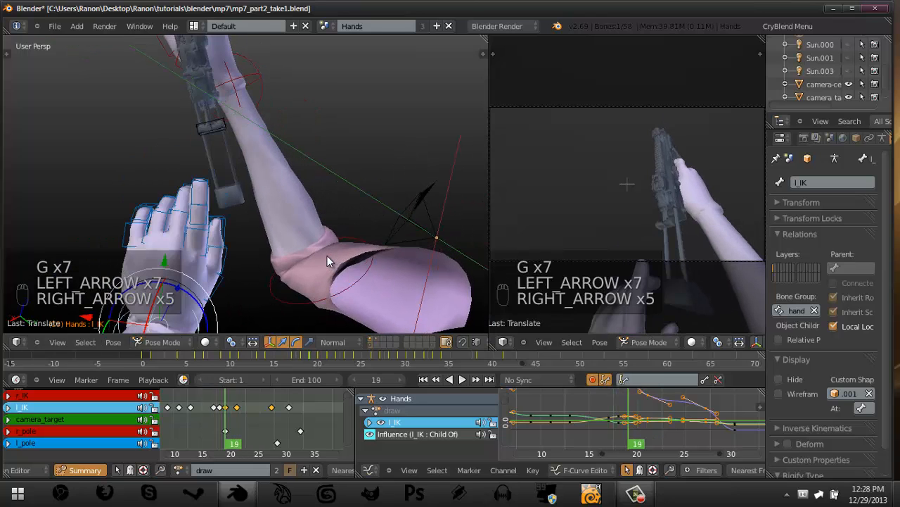
Reposition the l_IK bone at frame 24 to add an in-between key for the left hand's reach.
key("Right")
key("Right")
key("Right")
key("Right")
key("Right")
key("Right")
key("Right")
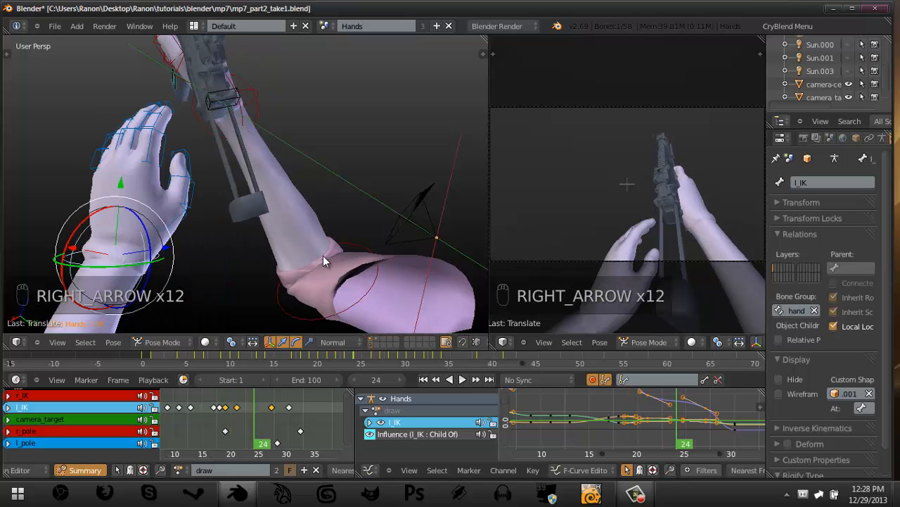
key("g")
left_click(690, 225)
Step through the frames after 24 to examine how the left hand reaches the weapon.
key("Right")
key("Right")
key("Right")
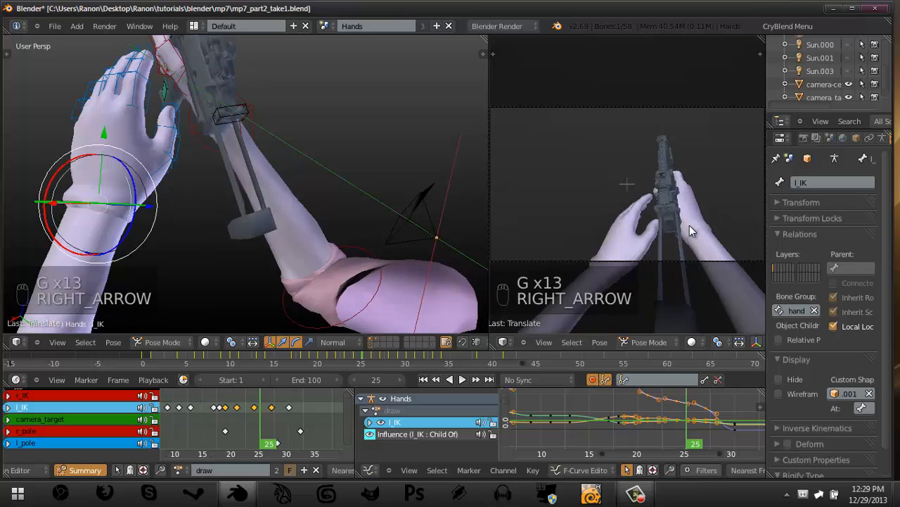
key("Right")
key("Right")
key("Right")
key("Right")
key("Right")
key("Right")
key("Right")
key("Right")
key("Right")
key("Right")
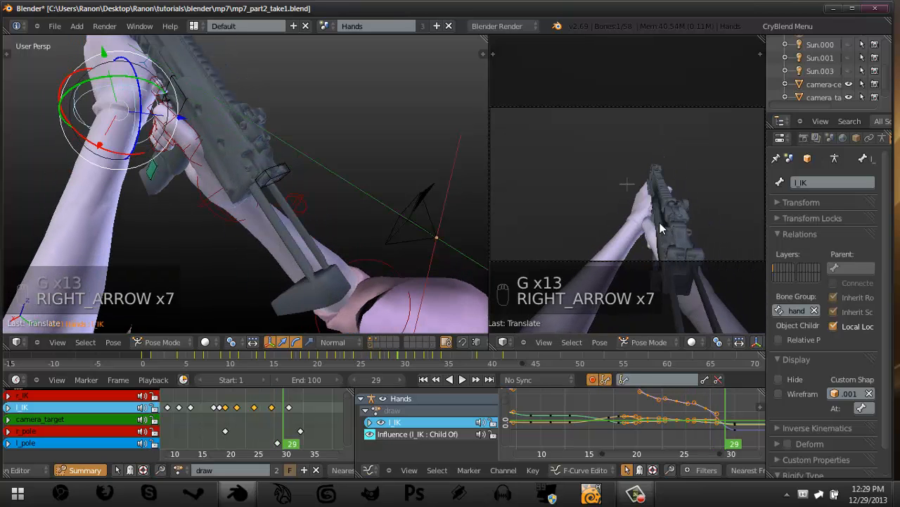
left_click(250, 410)
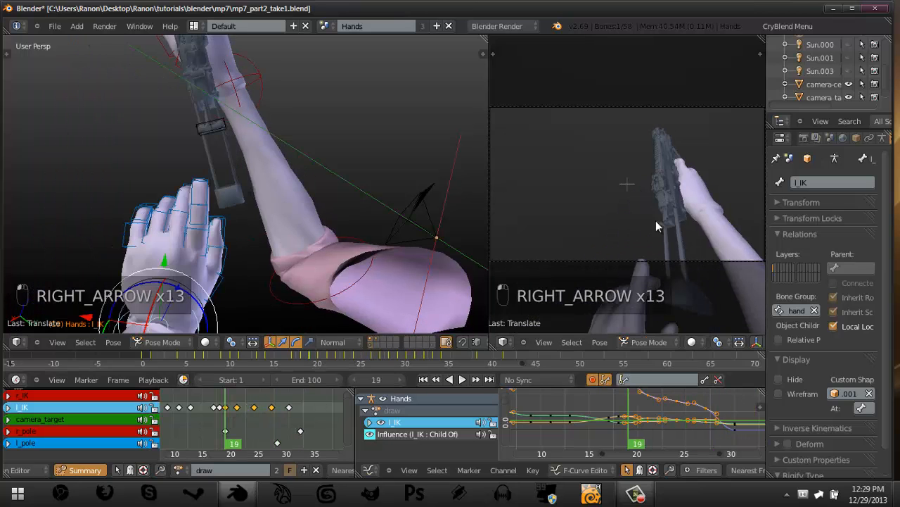
Play the draw animation from its first frame in a maximized camera view.
key("alt+a")
key("ctrl+Up")
key("shift+Left")
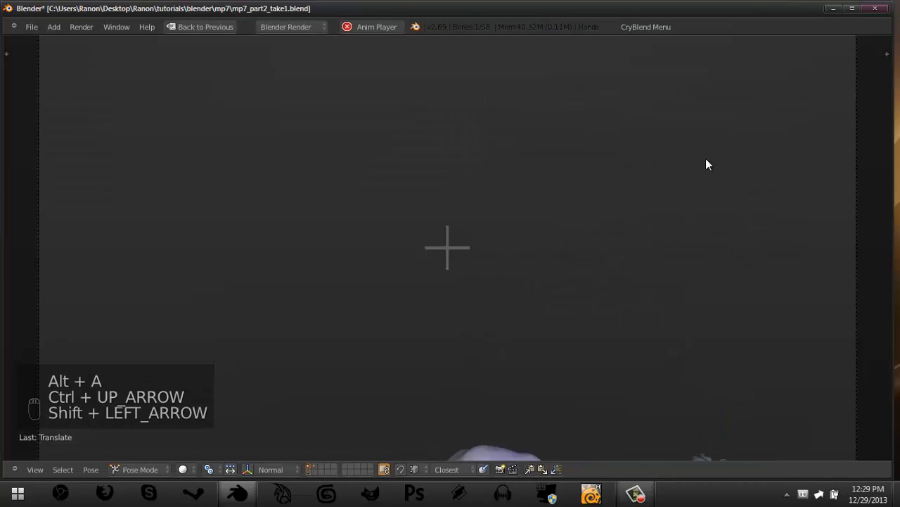
Stop the playback and step through the opening frames of the draw animation in the camera view.
key("alt+a")
key("shift+Left")
key("Right")
key("Right")
key("Right")
key("Right")
key("Right")
key("Right")
key("Right")
key("Right")
key("Right")
key("Right")
key("Right")
key("ctrl+Up")
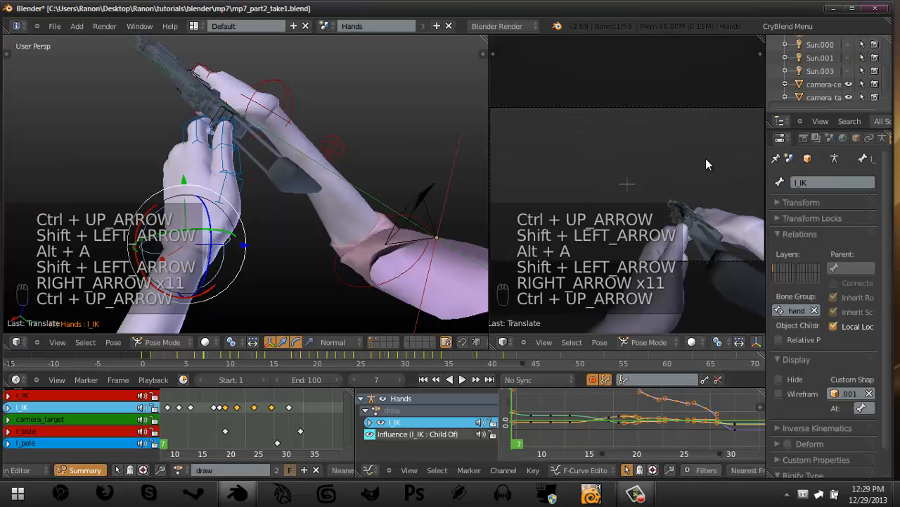
Scrub to frame 31 and step back through the preceding frames to examine the left hand's grip on the weapon.
left_click_drag(264, 428, 295, 415)
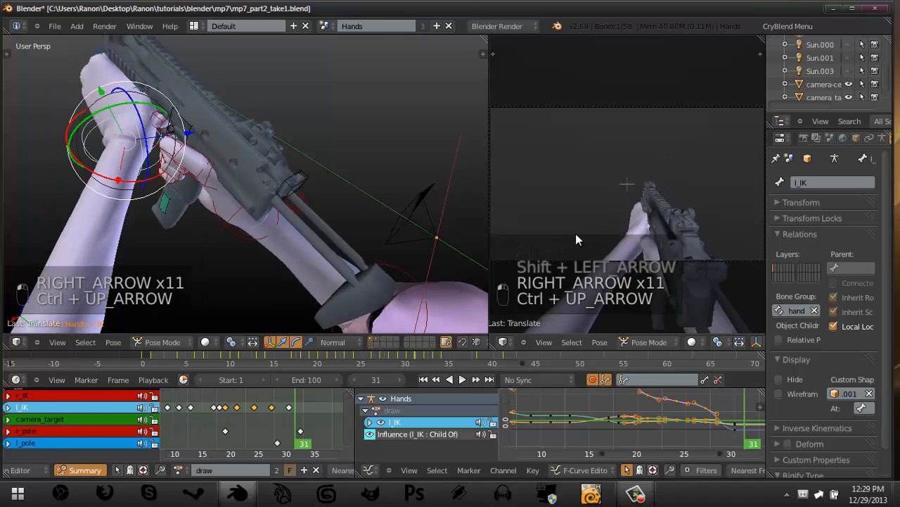
key("Left")
key("Left")
key("Left")
key("Left")
key("Left")
key("Right")
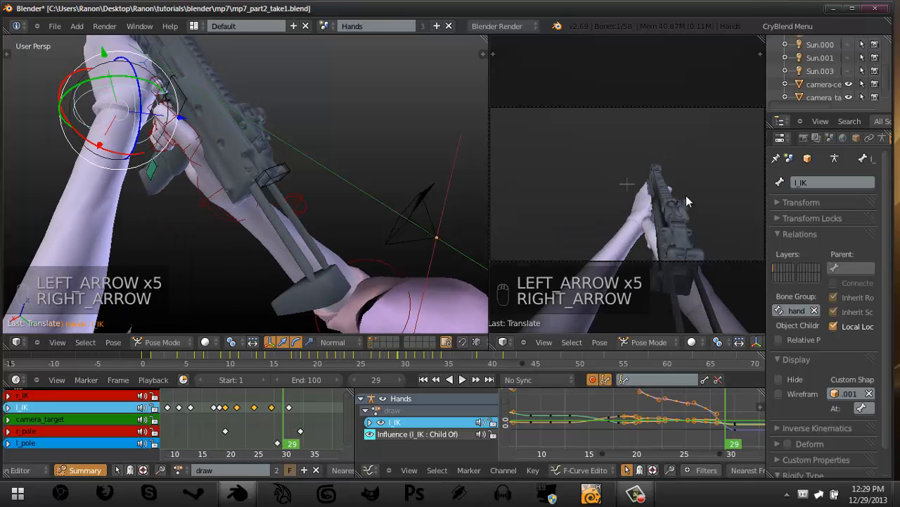
Save the file, maximize the camera view and fit the camera frame in it.
key("ctrl+s")
left_click(686, 197)
key("ctrl+Up")
key("Home")
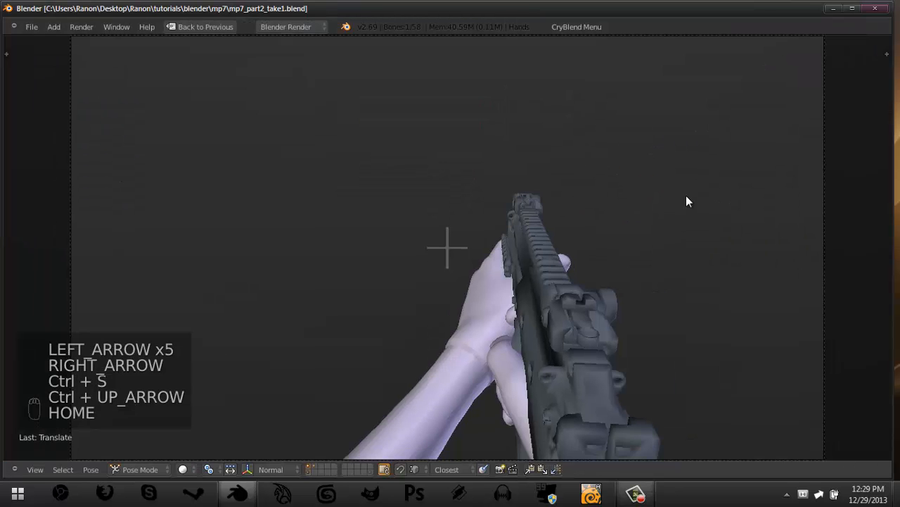
Step backward and forward through the frames where the left hand reaches the weapon to examine its motion.
key("Down")
key("Left")
key("Left")
key("Left")
key("Left")
key("Left")
key("Left")
key("Left")
key("Left")
key("Left")
key("Right")
key("Right")
key("Right")
key("Right")
key("Right")
key("Right")
key("Right")
key("Right")
key("Right")
key("Right")
key("Right")
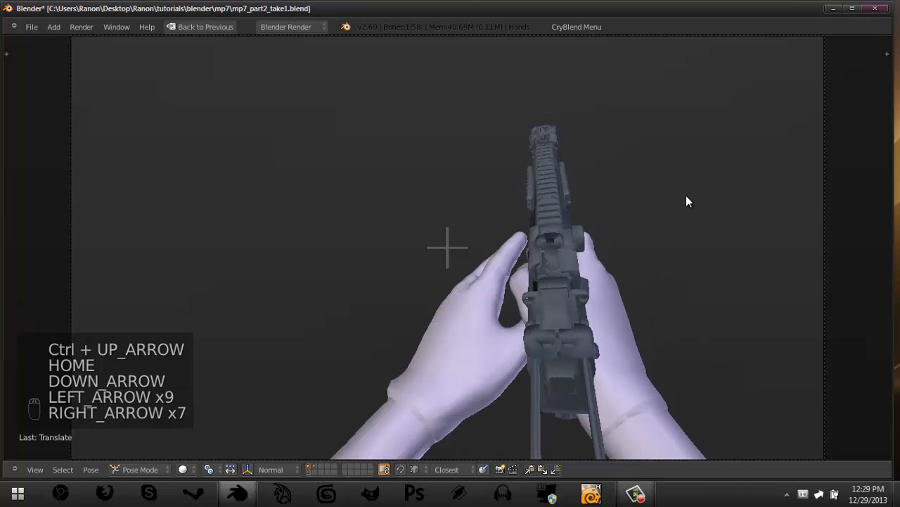
key("Right")
key("Right")
key("Right")
key("Right")
key("Right")
key("Right")
key("Right")
key("Right")
Play the draw animation repeatedly from its first frame in the maximized camera view.
key("shift+Left")
key("alt+a")
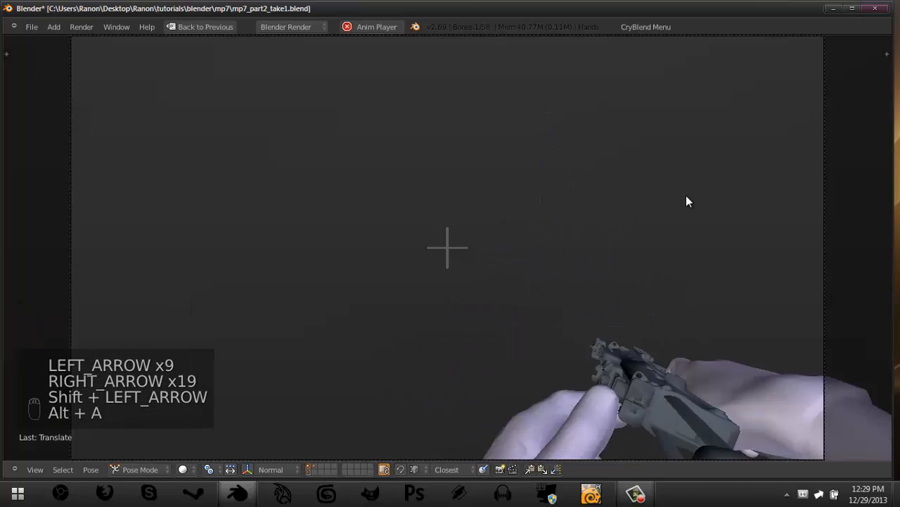
key("shift+Left")
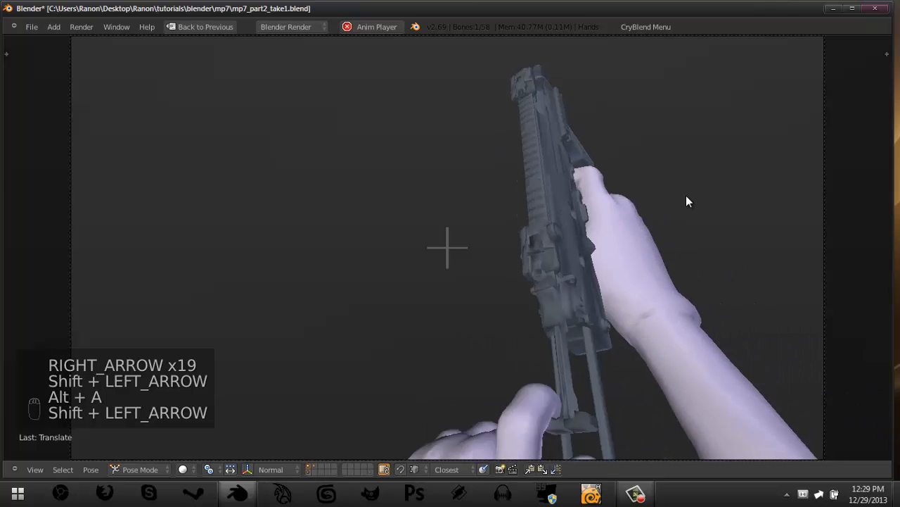
key("shift+Left")
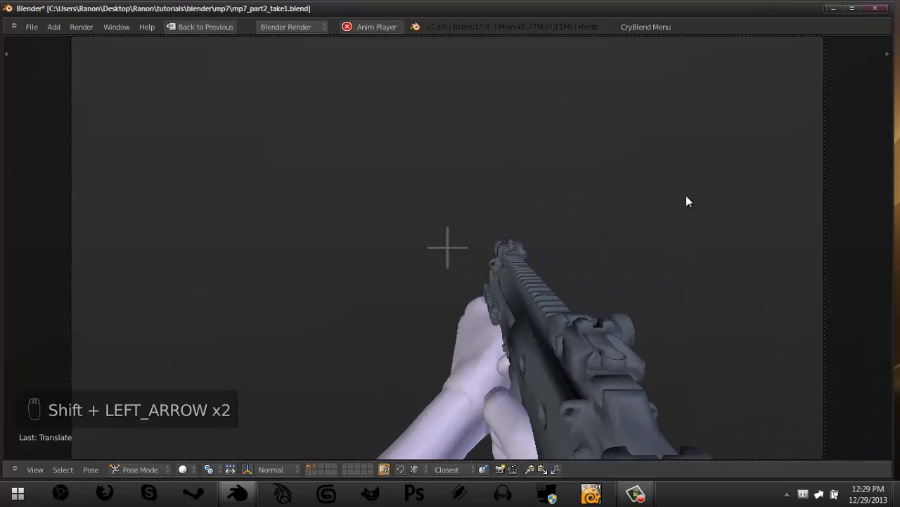
key("shift+Left")
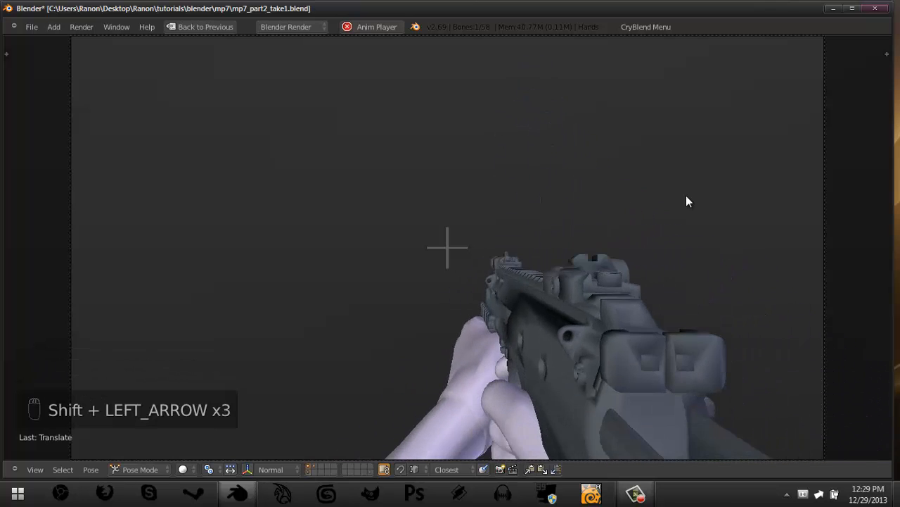
key("shift+Left")
key("shift+Left")
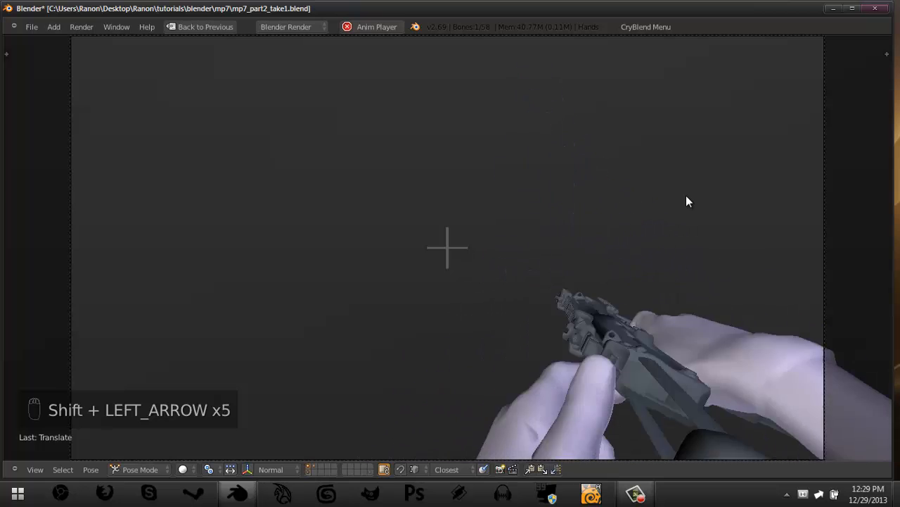
Stop the playback and step back and forth through the frames before 28 to check the left hand's contact.
key("alt+a")
key("Left")
key("Left")
key("Left")
key("Left")
key("Left")
key("Right")
key("Right")
key("Right")
key("Right")
key("Right")
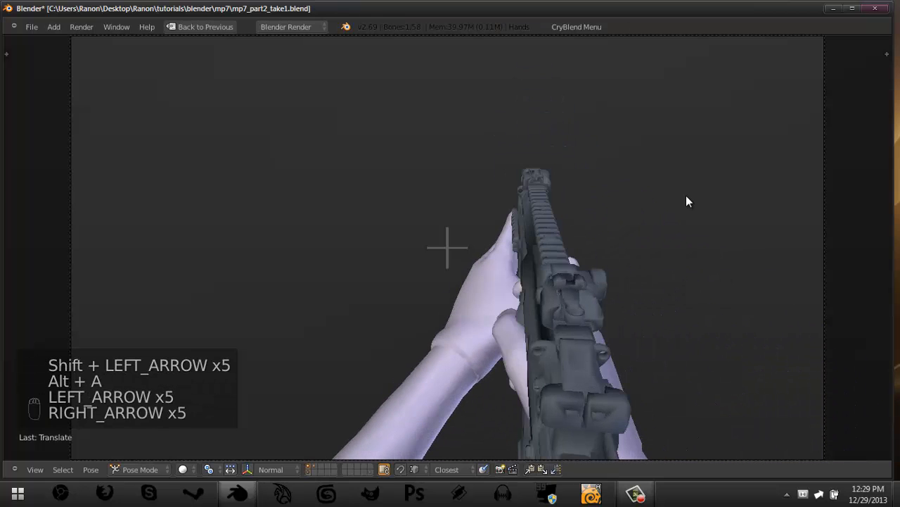
Restore the full layout and move the l_IK bone by about 0.17 units at its frame 27 key.
key("ctrl+Up")
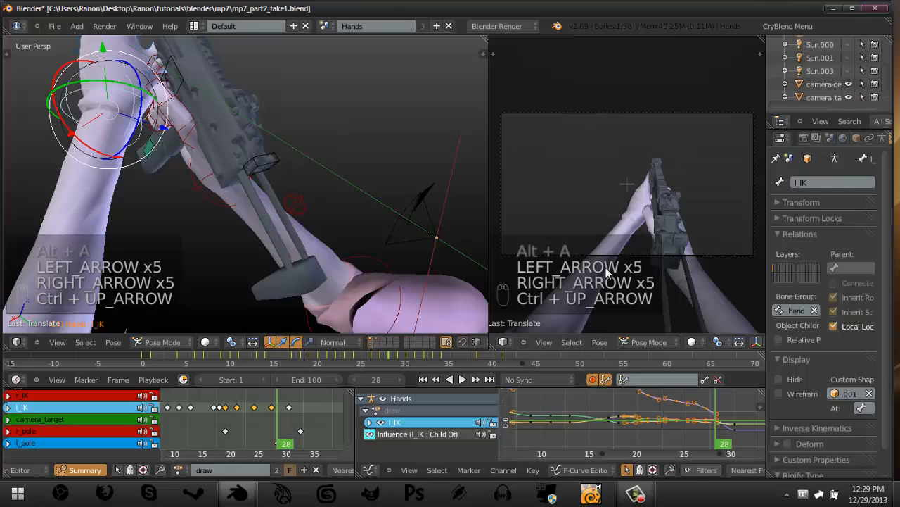
middle_click_drag(380, 241, 227, 198)
left_click(271, 409)
key("g")
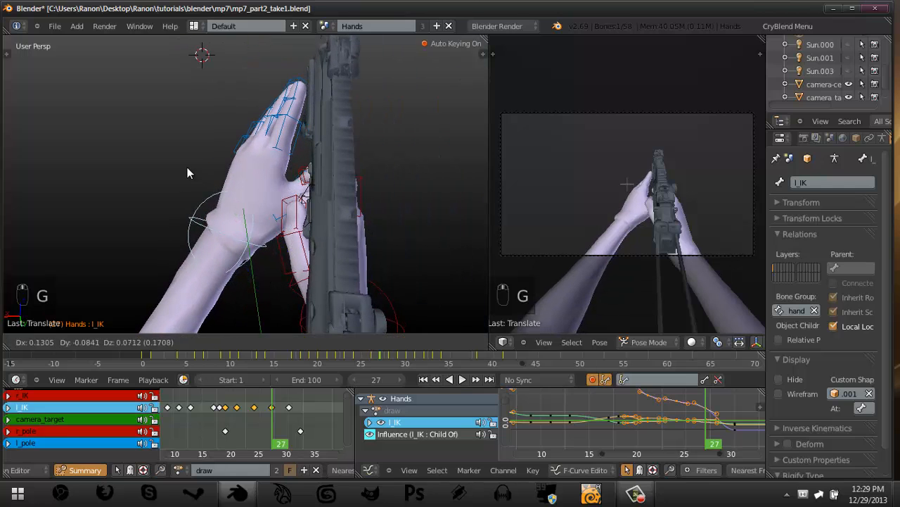
Step through the frames around 27 in a maximized camera view to check the adjusted left hand motion.
key("ctrl+Up")
key("Left")
key("Left")
key("Left")
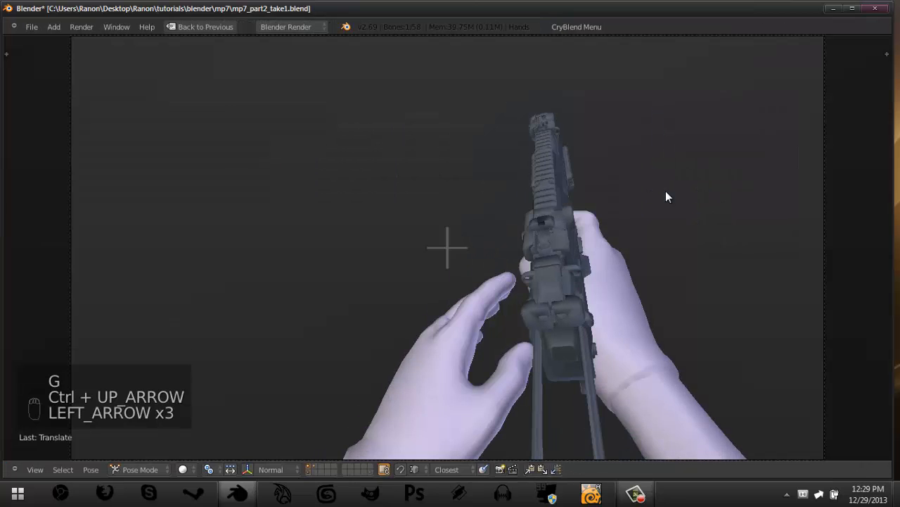
key("Right")
key("Right")
key("Right")
key("Right")
key("Right")
key("Right")
key("Right")
key("Right")
key("Right")
key("Left")
key("Left")
key("Left")
key("Left")
key("Left")
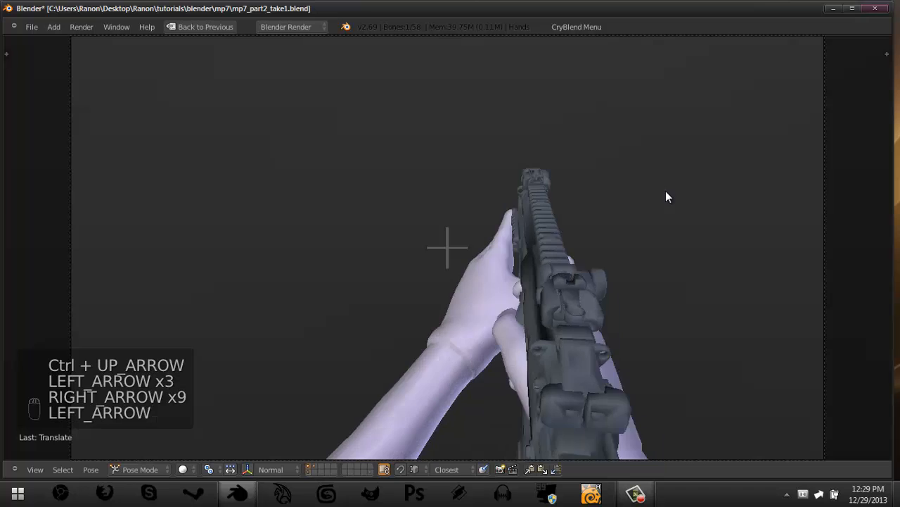
Replay the draw animation several times from its first frame to judge the adjusted left hand reach.
key("alt+a")
key("alt+a")
key("shift+Left")
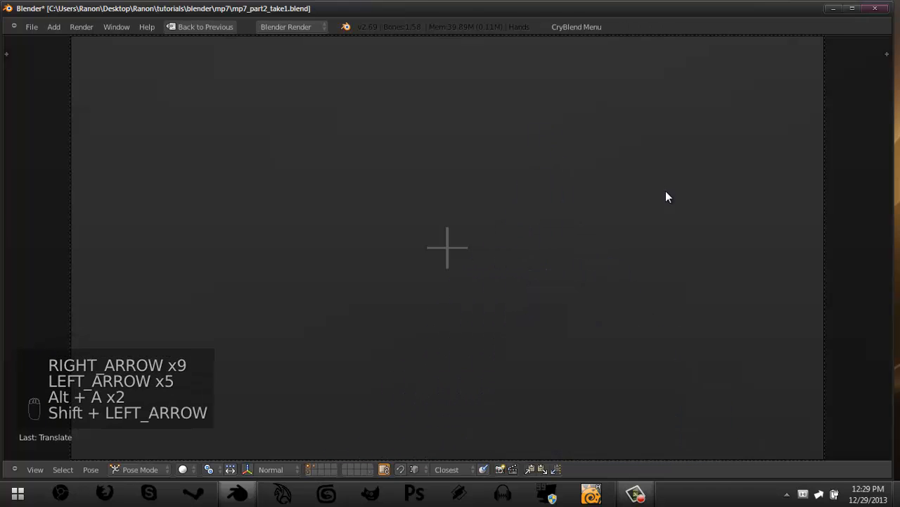
key("ctrl+Up")
key("ctrl+Up")
key("shift+Left")
key("Home")
key("alt+a")
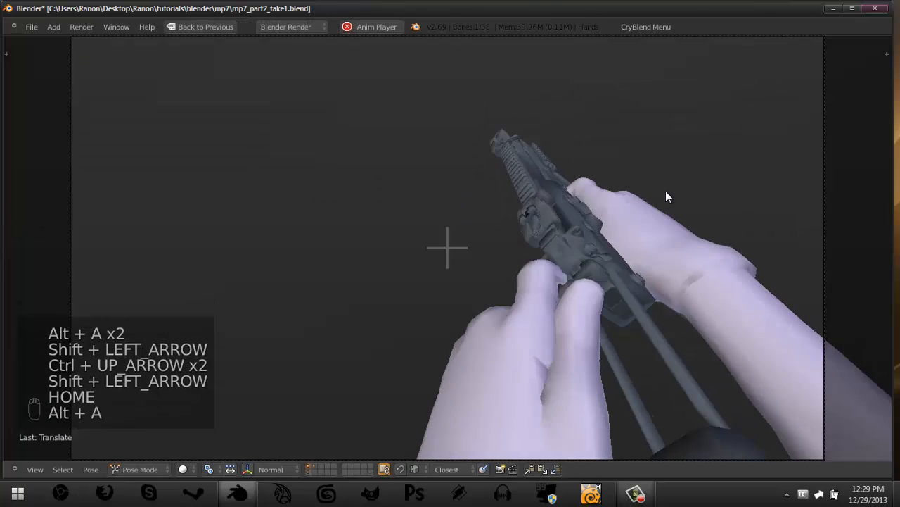
key("shift+Left")
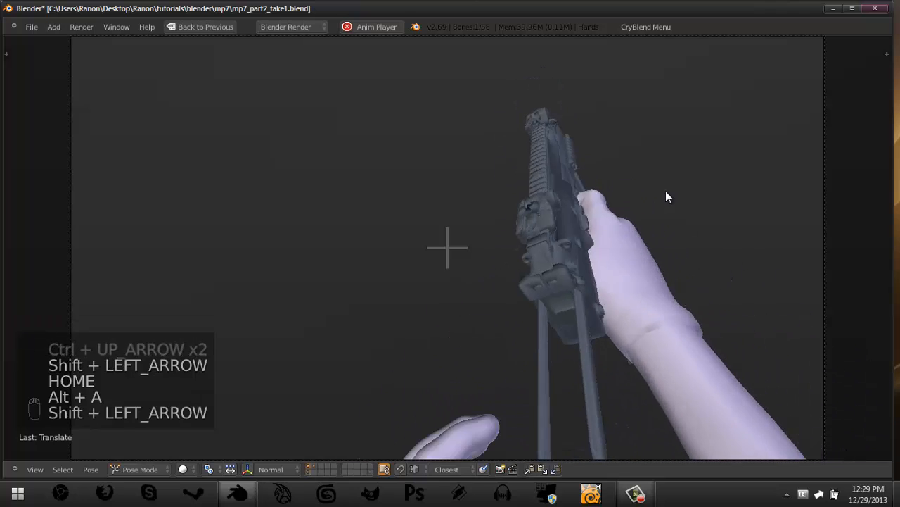
key("shift+Left")
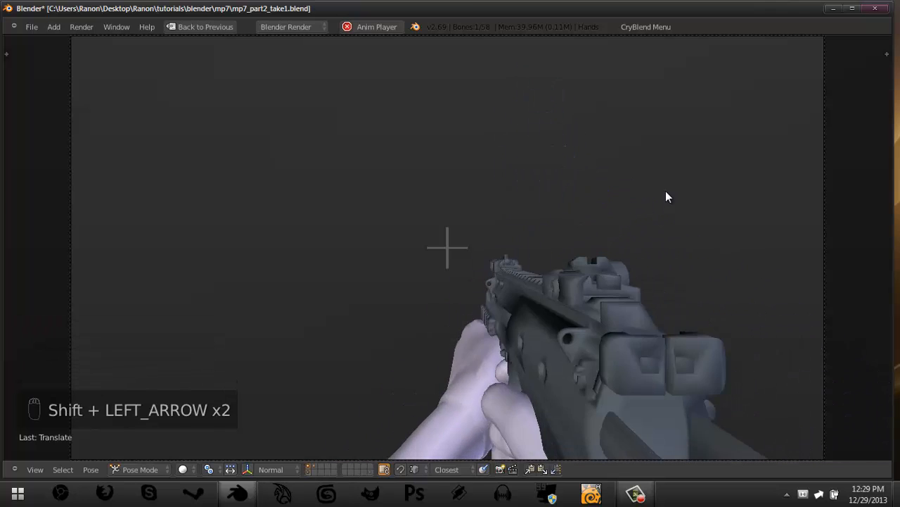
key("shift+Left")
key("alt+a")
Step forward frame by frame through the draw animation to examine the left hand and its fingers.
key("Right")
key("Right")
key("Right")
key("Right")
key("Right")
key("Right")
key("Right")
key("Right")
key("Right")
key("Right")
key("Right")
key("Right")
key("Right")
key("Right")
key("Right")
key("Right")
key("Right")
key("Right")
key("Right")
key("Right")
key("Right")
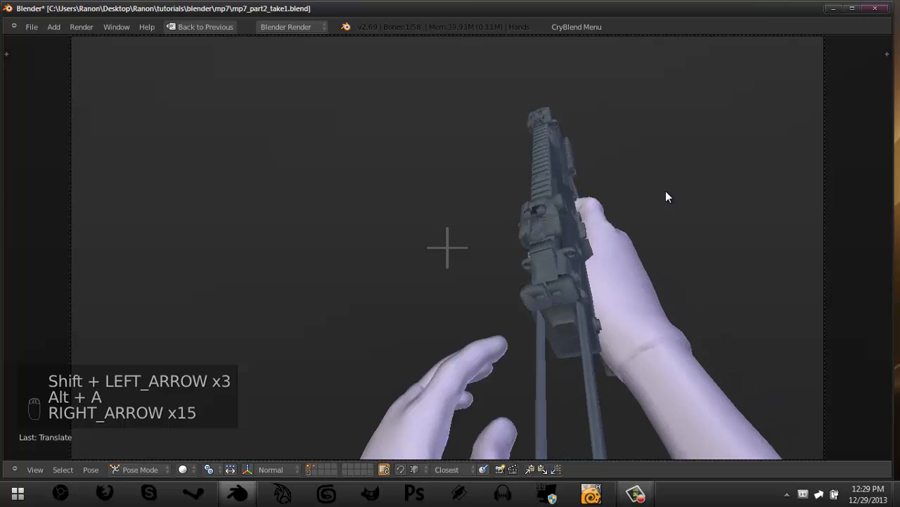
Restore the full layout and rotate the left hand's four lower finger bones, including l_index_low, l_middle_low and l_ring_low, at frame 28.
key("ctrl+Up")
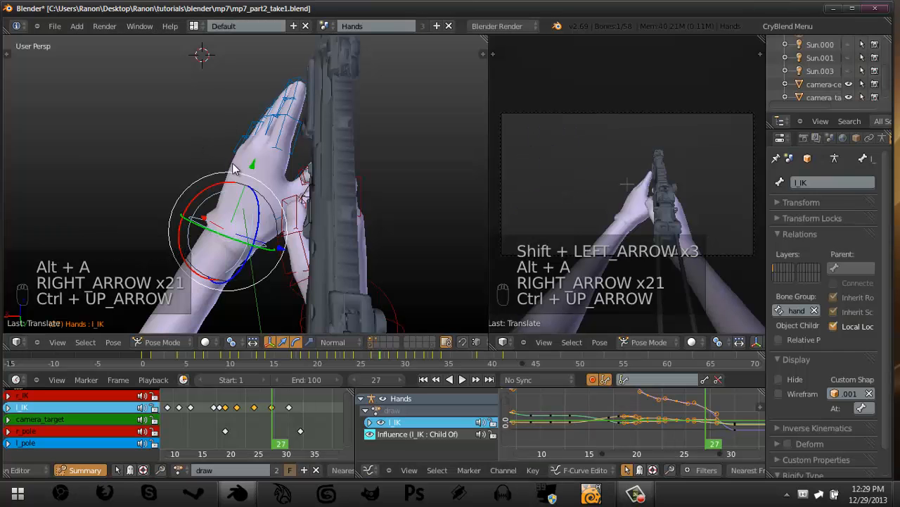
middle_click_drag(233, 164, 246, 184)
key("z")
key("a")
key("a")
key("a")
key("a")
key("a")
key("b")
left_click_drag(238, 190, 298, 230)
key("a")
key("a")
key("a")
key("a")
key("b")
middle_click_drag(261, 444, 251, 422)
left_click(263, 413)
key("z")
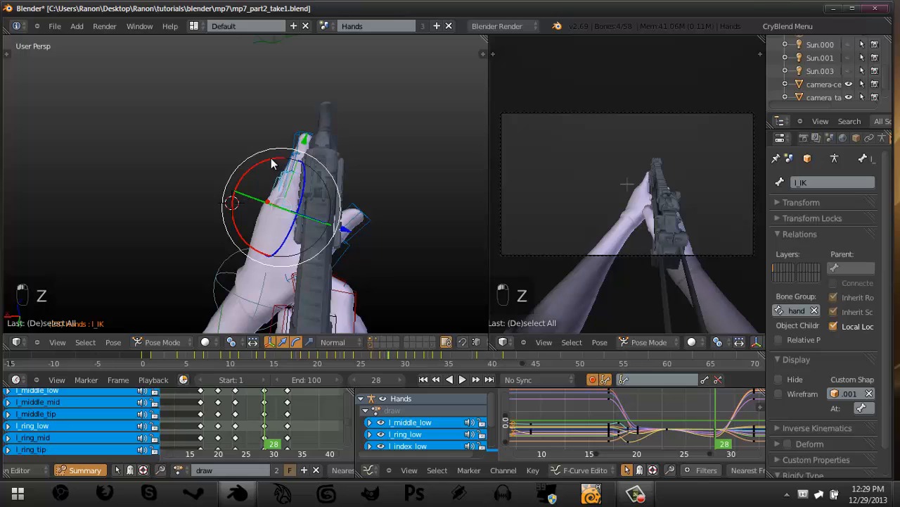
left_click(266, 162)
Step back to frame 23 and forward past frame 31 to check the rotated left-hand fingers as the hand reaches the weapon.
key("Left")
key("Left")
key("Left")
key("Left")
key("Left")
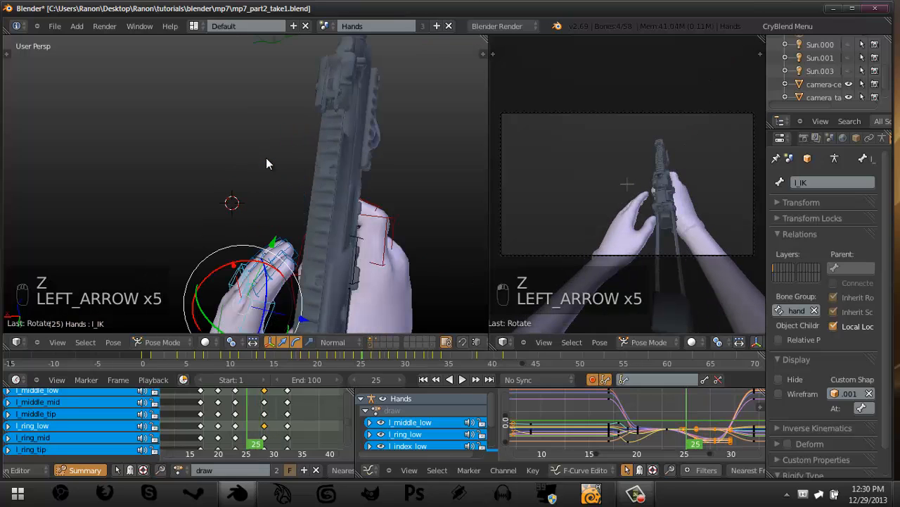
key("Right")
key("Right")
key("Right")
key("Right")
key("Right")
key("Right")
key("Right")
key("Right")
key("Right")
key("Right")
key("Right")
key("Right")
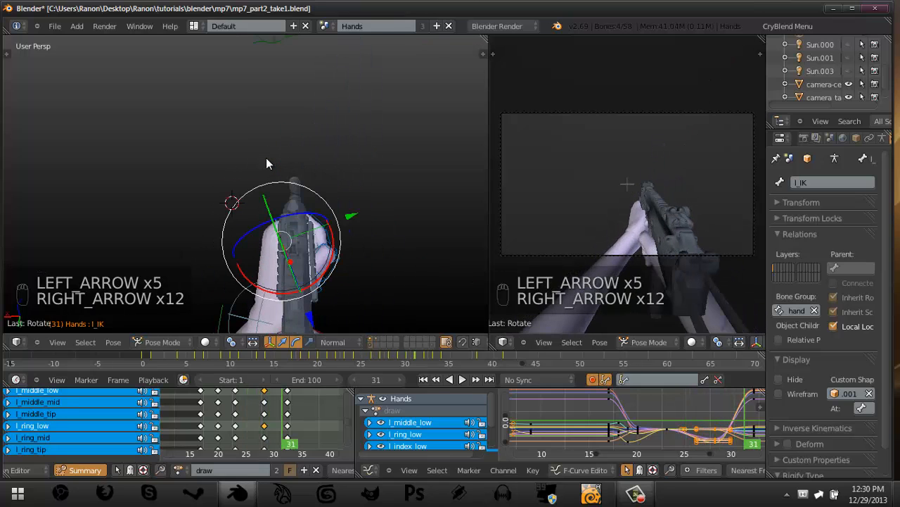
Select the left hand's IK bone and examine the hand from the side between frames 26 and 28.
mouse_move(260, 403)
left_mouse_down()
mouse_move(280, 397)
mouse_move(244, 394)
mouse_move(255, 393)
left_mouse_up()
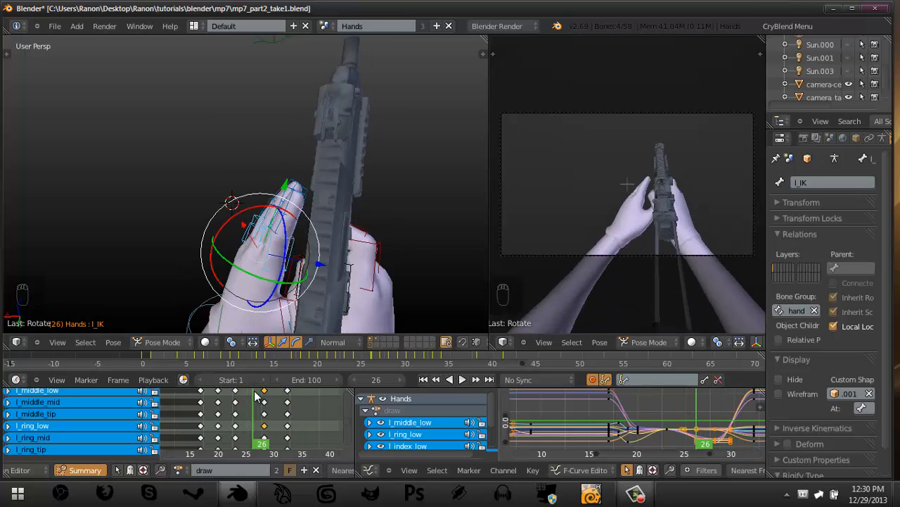
middle_click_drag(193, 316, 211, 320)
scroll(211, 319, "down", 1)
key("a")
right_click(237, 304)
mouse_move(286, 447)
middle_mouse_down()
mouse_move(301, 444)
mouse_move(294, 450)
middle_mouse_up()
key("Right")
middle_click_drag(267, 273, 316, 204)
key("Right")
middle_click_drag(269, 188, 287, 192)
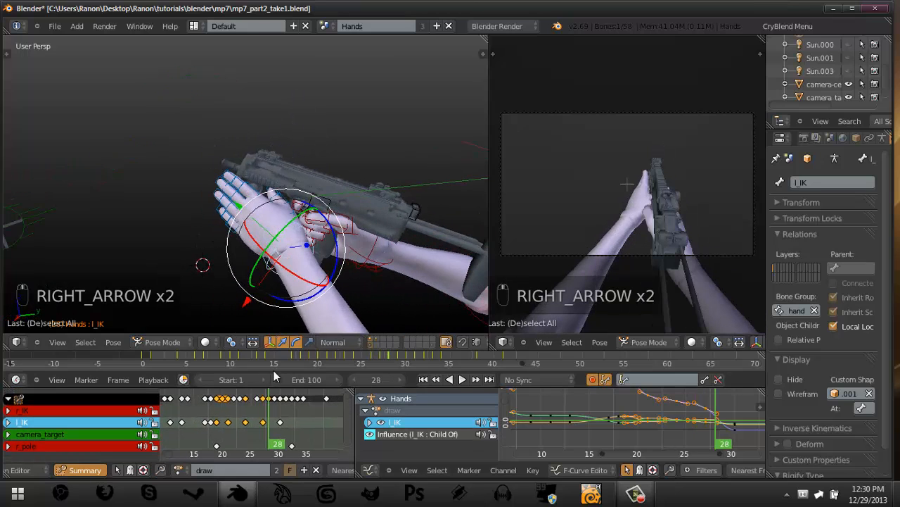
Select the last two columns of left-hand finger and thumb keyframes, tighten their spacing and move them to frames 27 and 30.
middle_click_drag(270, 426, 265, 446)
scroll(253, 415, "down", 3)
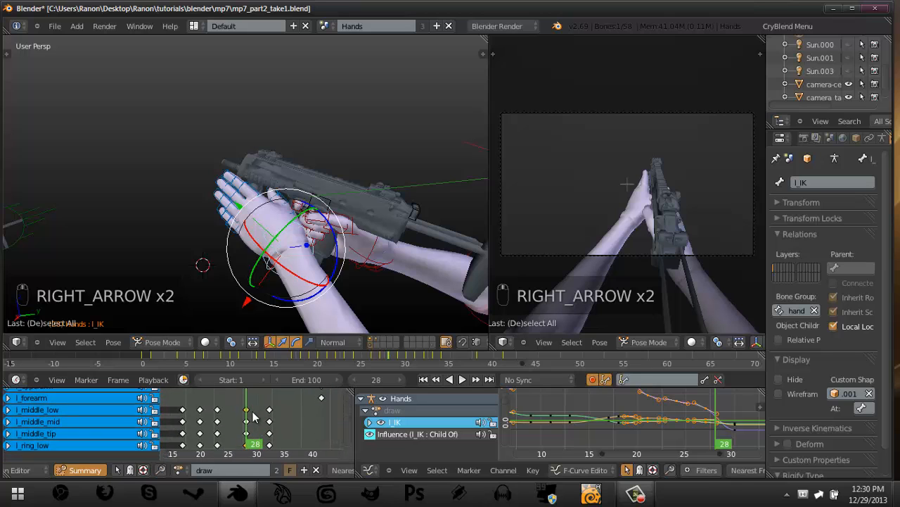
left_click_drag(237, 406, 245, 422)
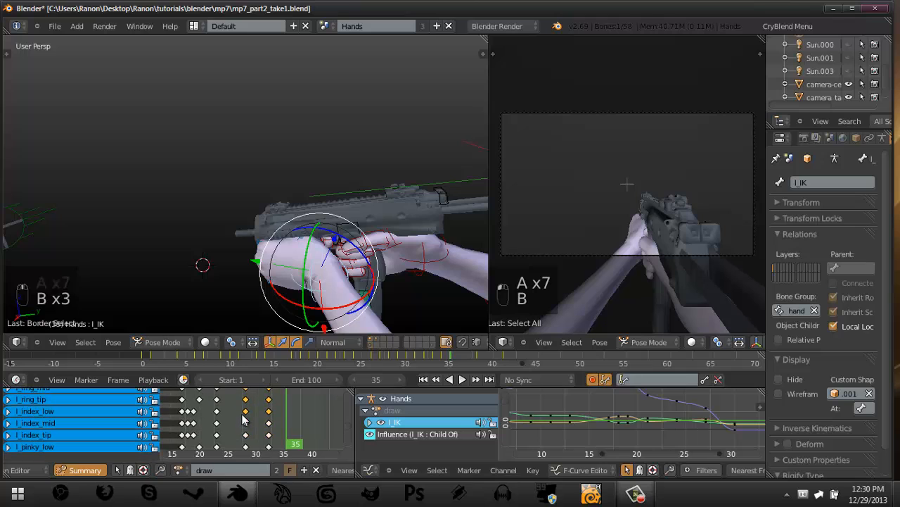
middle_click_drag(242, 420, 253, 391)
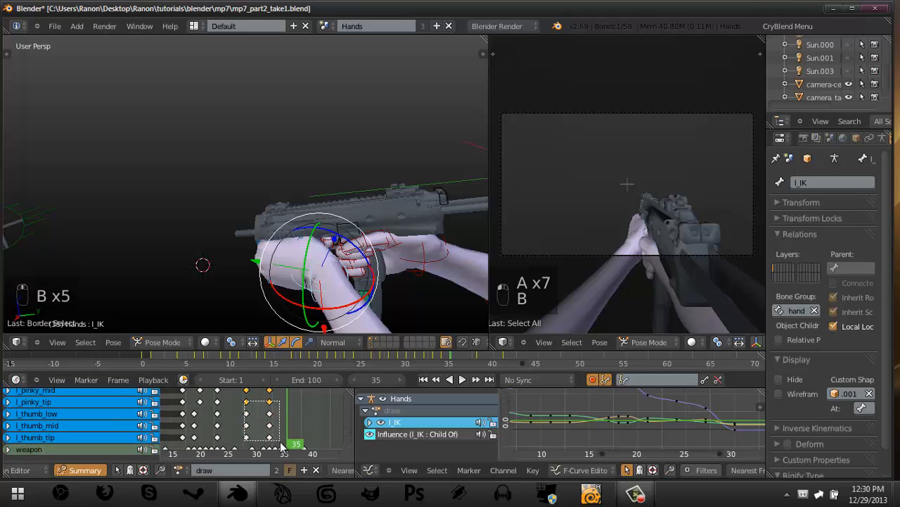
left_click_drag(281, 441, 281, 442)
middle_click_drag(261, 418, 266, 444)
left_click(254, 430)
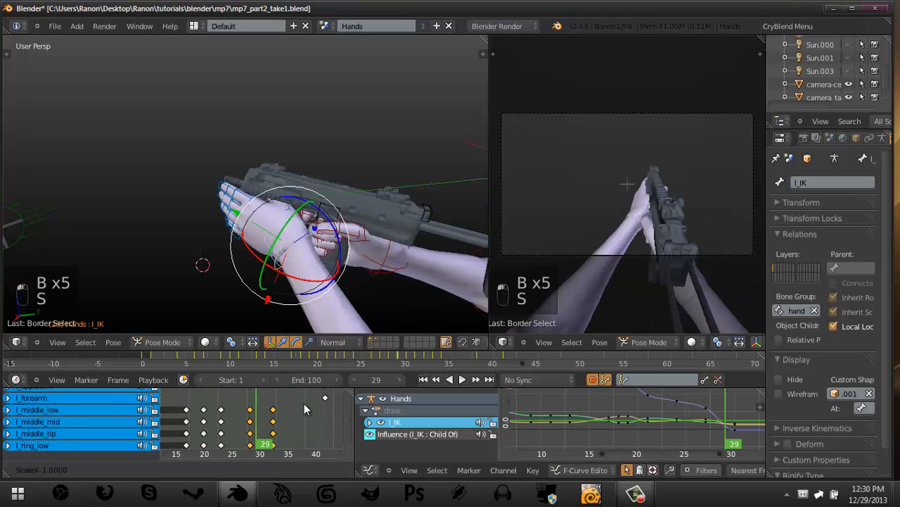
left_click(296, 402)
key("g")
left_click(281, 401)
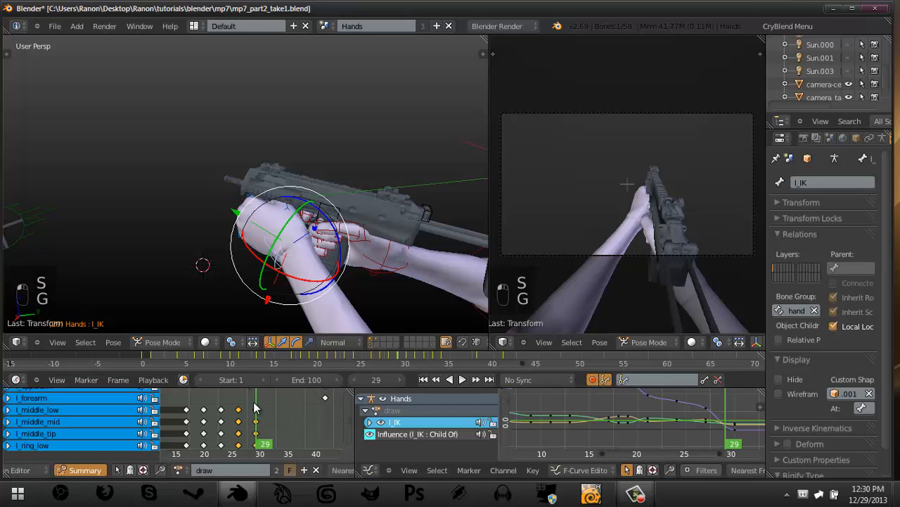
left_click(282, 402)
mouse_move(258, 406)
left_mouse_down()
mouse_move(241, 407)
mouse_move(261, 407)
mouse_move(252, 412)
left_mouse_up()
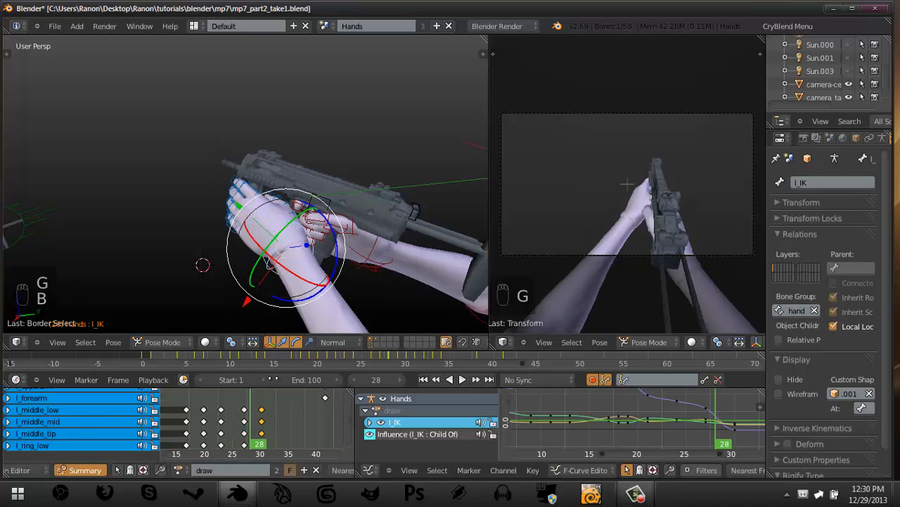
Select only the last column of left-hand finger and thumb keyframes and move it to frame 31.
scroll(282, 419, "down", 3)
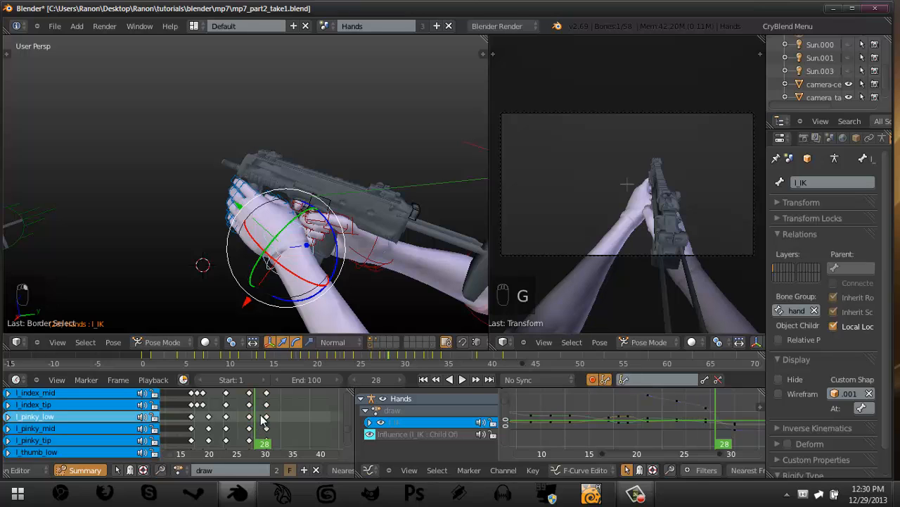
scroll(268, 411, "down", 10)
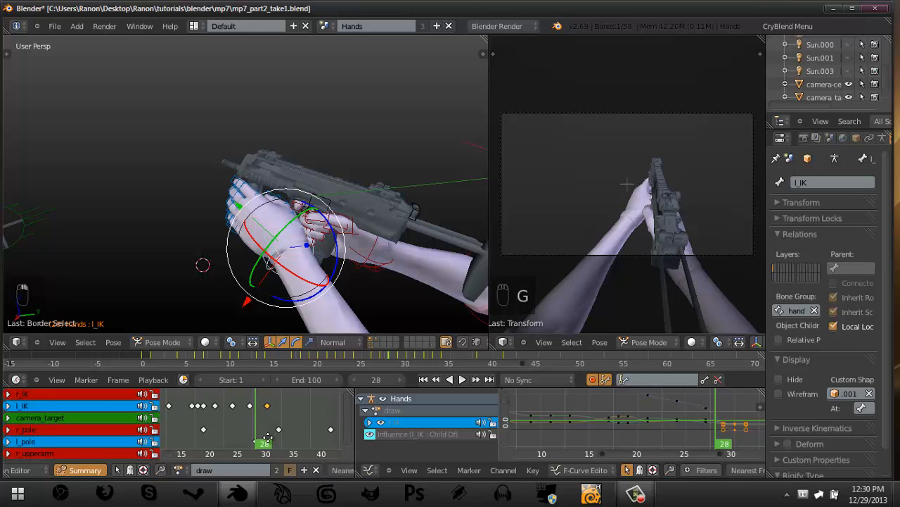
scroll(268, 429, "down", 8)
key("a")
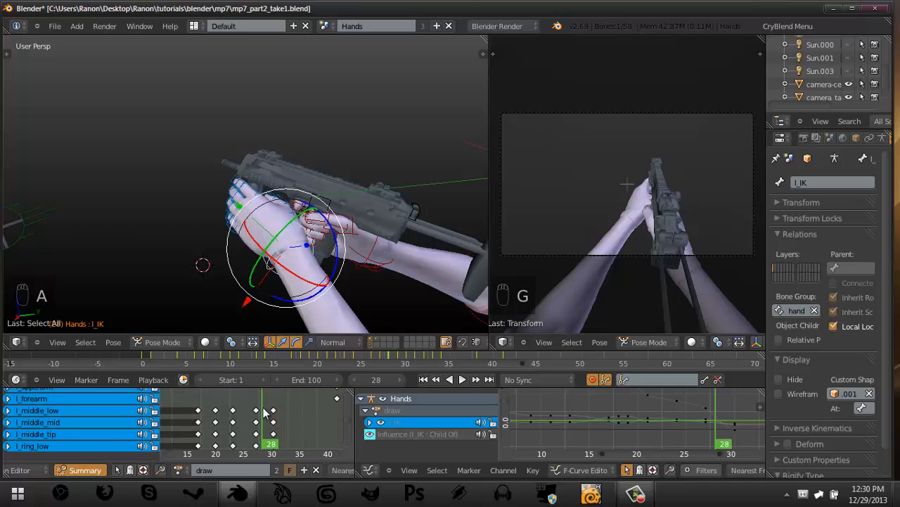
scroll(278, 403, "down", 6)
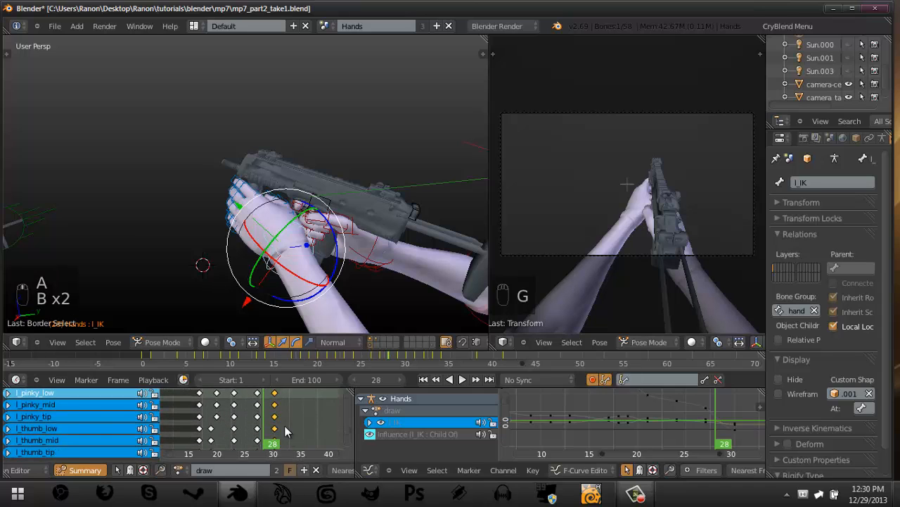
scroll(285, 430, "down", 4)
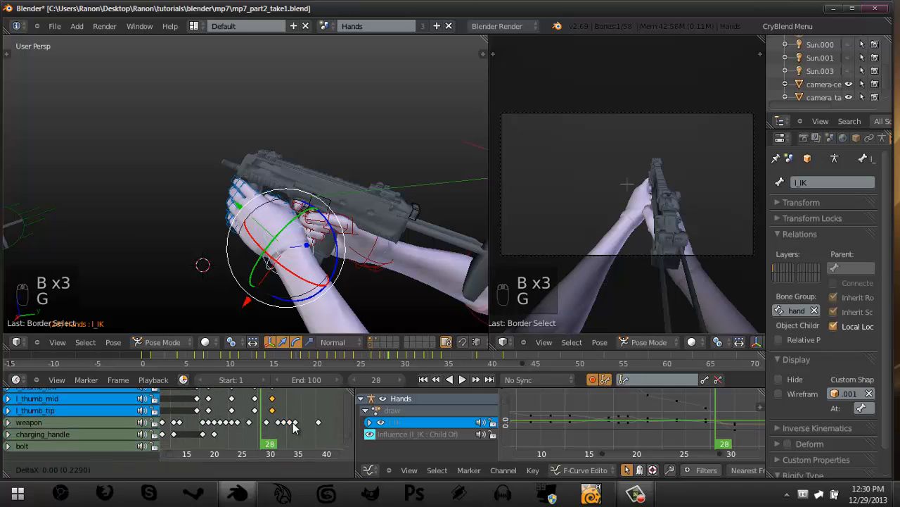
Step back and forth through the frames leading up to 28 to check the retimed left-hand fingers.
key("Left")
key("Left")
key("Left")
key("Left")
key("Left")
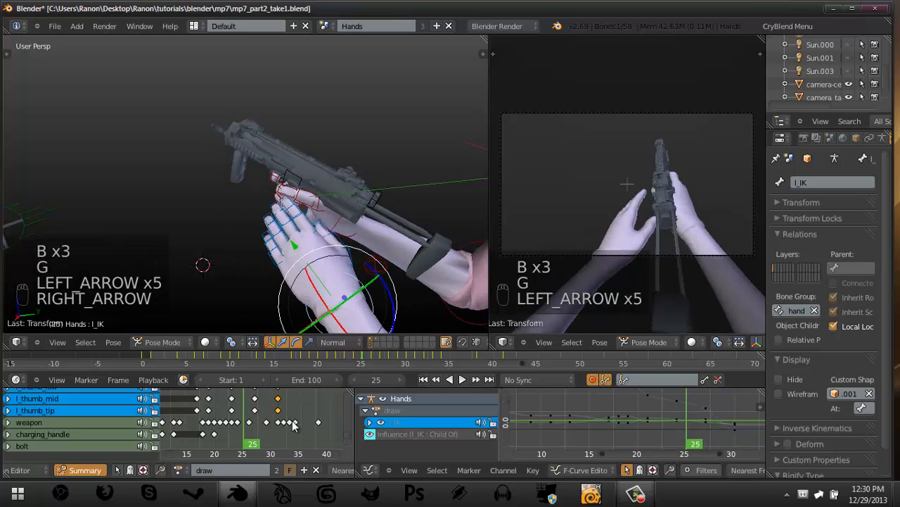
key("Right")
key("Right")
key("Right")
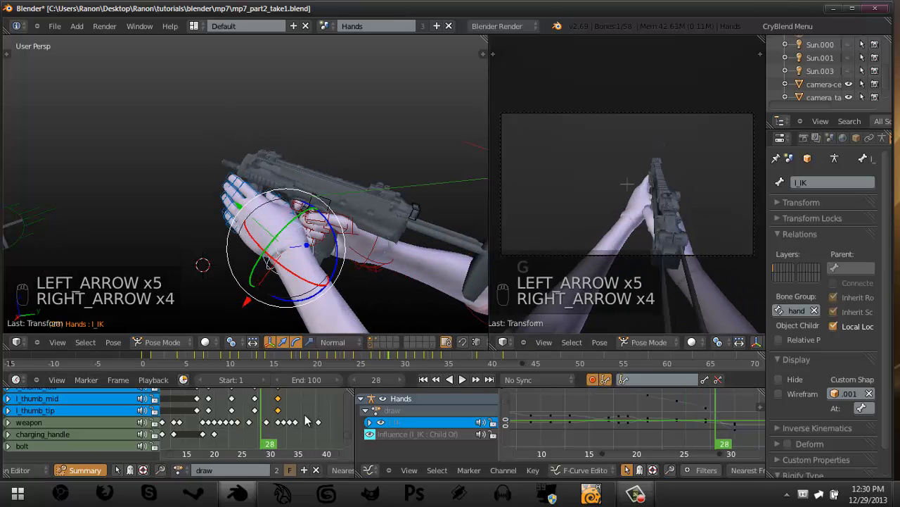
Move the last column of left-hand finger keyframes to frame 32 and step through the frames from 25 to check the closing hand.
key("Left")
key("Left")
key("Left")
key("Right")
key("Right")
key("Right")
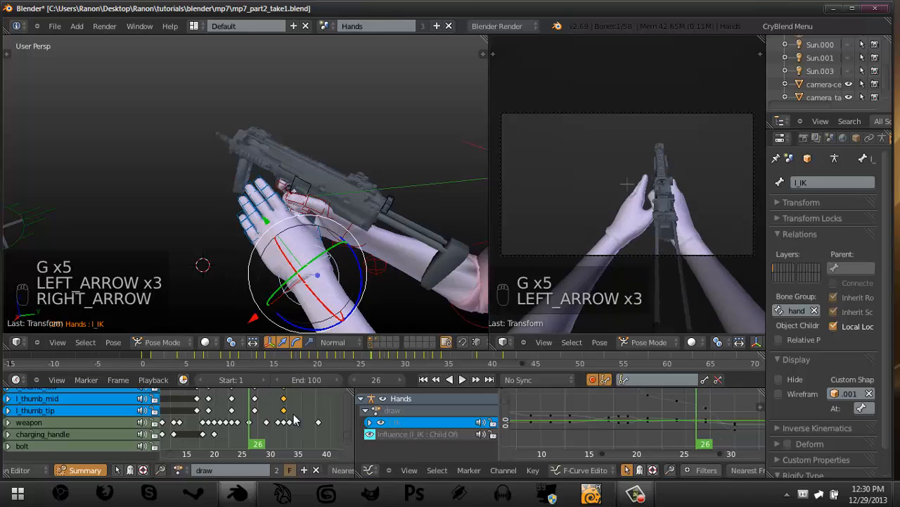
key("Right")
key("Right")
key("Right")
key("Right")
key("Right")
key("Right")
key("Right")
key("Right")
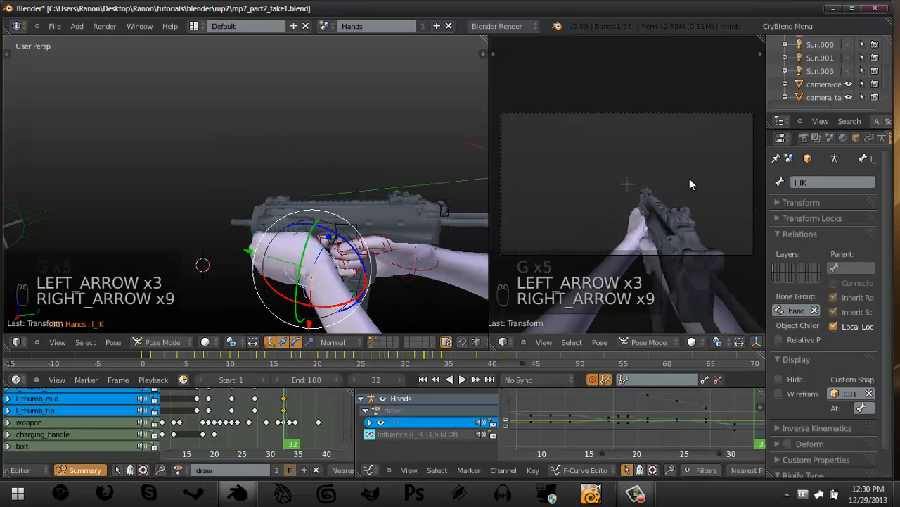
Deselect all bones and replay the draw animation several times from the first frame in the maximized camera view.
key("ctrl+Up")
key("a")
key("shift+Left")
key("alt+a")
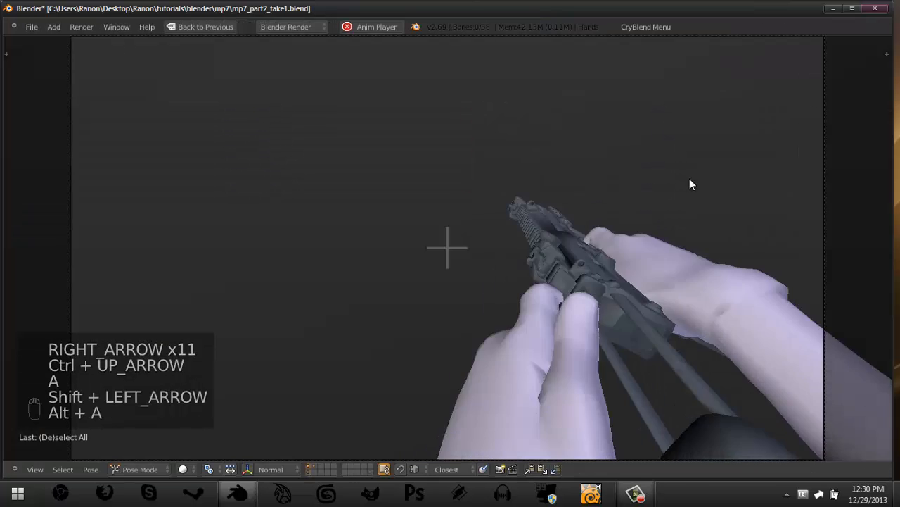
key("shift+Left")
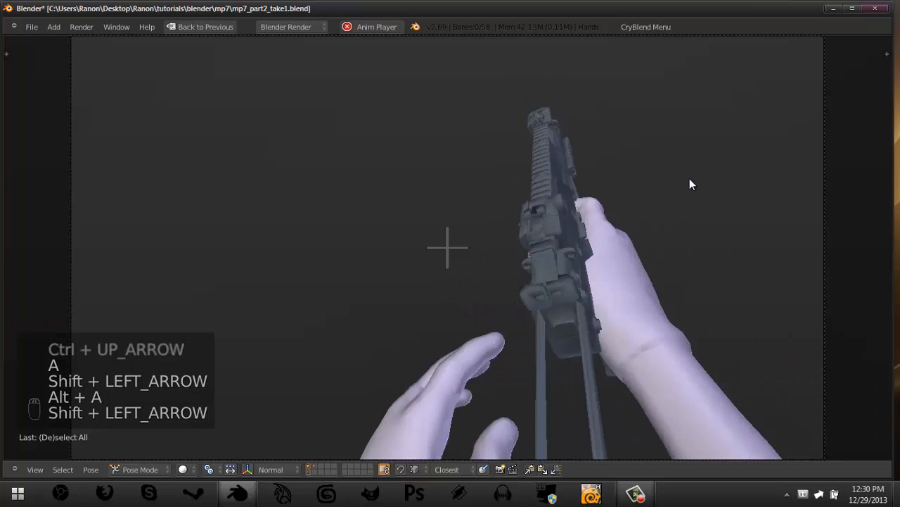
key("shift+Left")
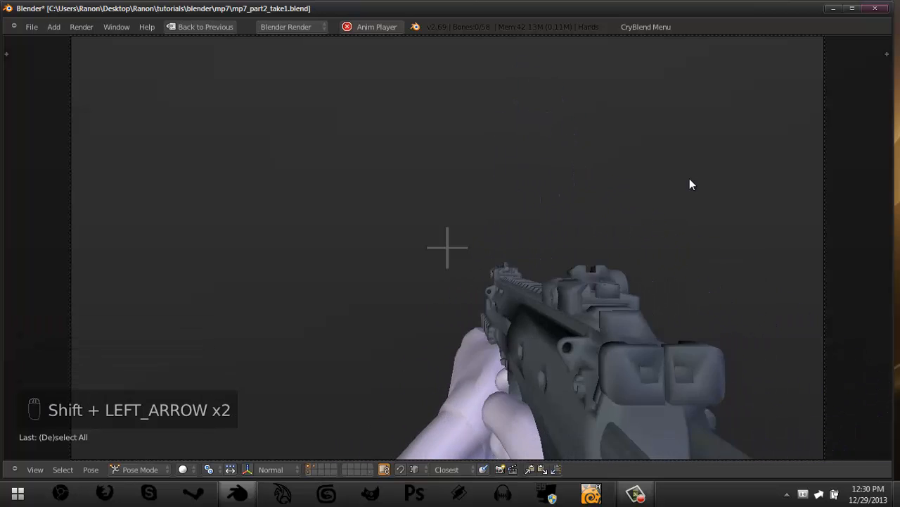
key("shift+Left")
key("shift+Left")
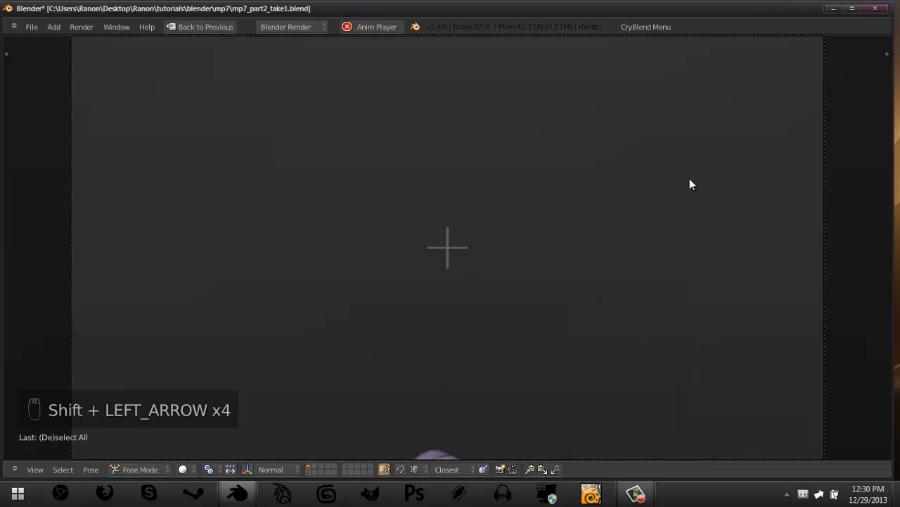
key("shift+Left")
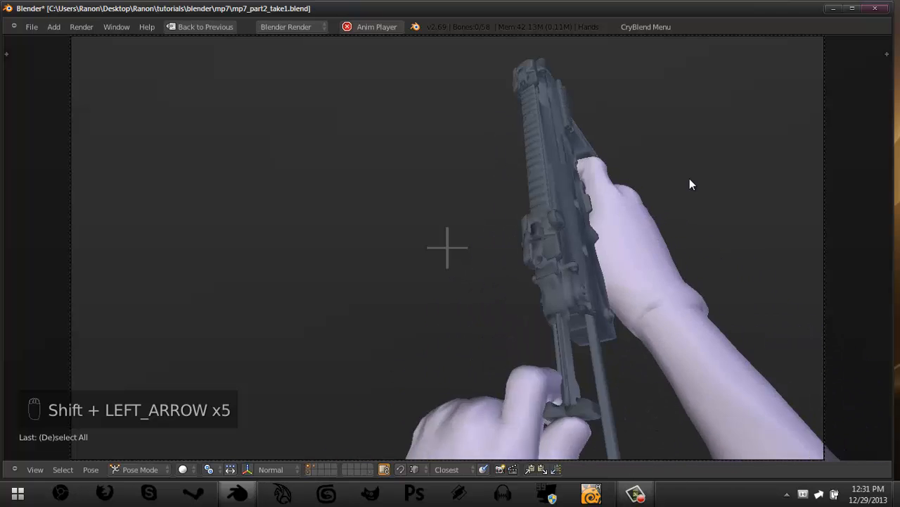
Stop the playback and step frame by frame through the draw to examine how the left hand grips the weapon.
key("alt+a")
key("Right")
key("Right")
key("Right")
key("Right")
key("Right")
key("Right")
key("Right")
key("Right")
key("Right")
key("Right")
key("Right")
key("Right")
key("Right")
key("Right")
key("Right")
key("Right")
key("Right")
key("Right")
key("Right")
key("Right")
key("Right")
key("Right")
key("Right")
key("Right")
key("Right")
key("Right")
key("Right")
key("Right")
key("Right")
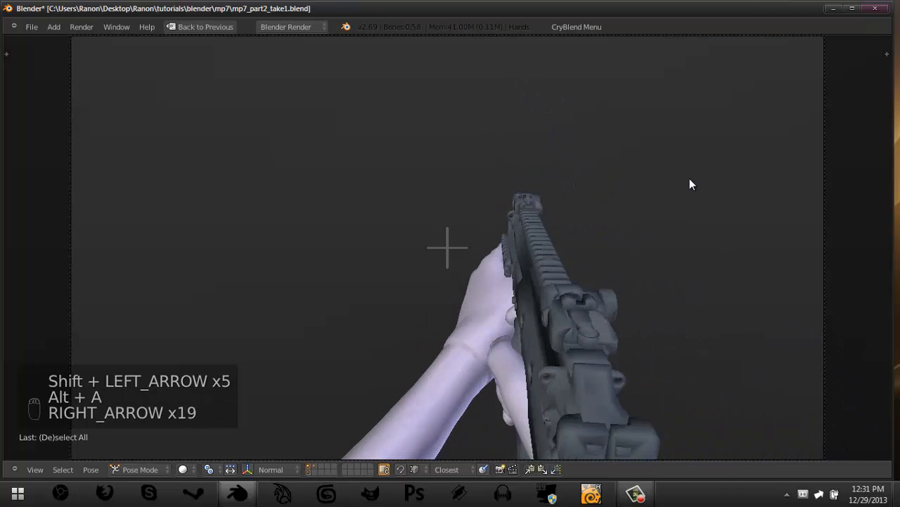
key("Right")
key("Right")
key("Right")
key("Right")
key("Right")
key("Right")
key("Right")
key("Right")
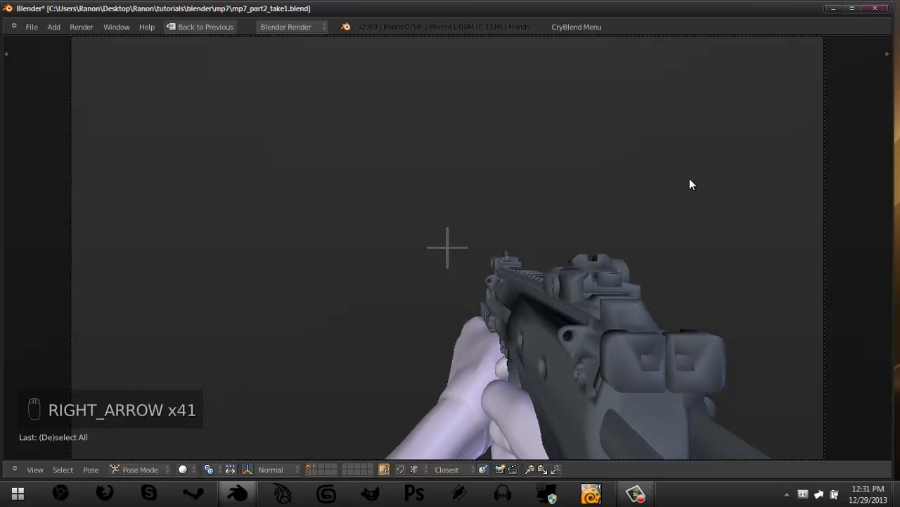
Restore the full layout with the camera view, return to frame 1 and save the file.
key("ctrl+Up")
key("KP_0")
key("Home")
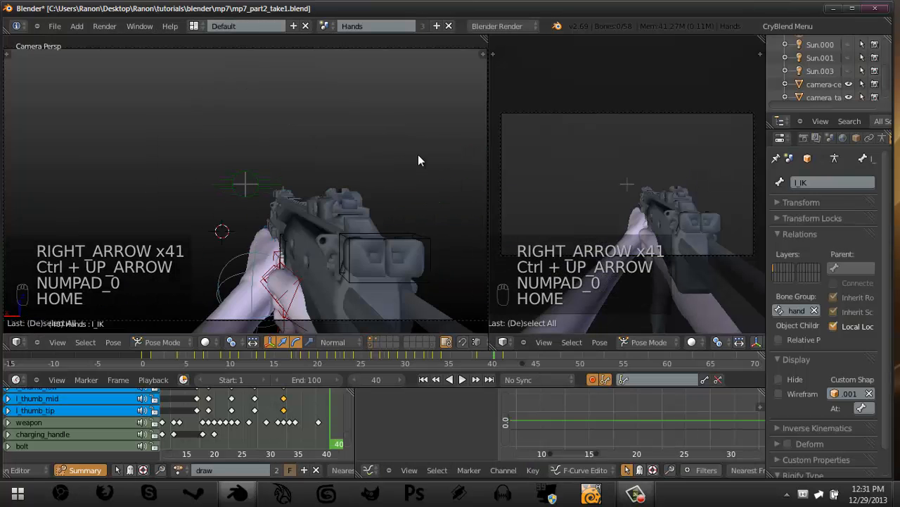
key("shift+Down")
key("shift+Left")
key("ctrl+s")
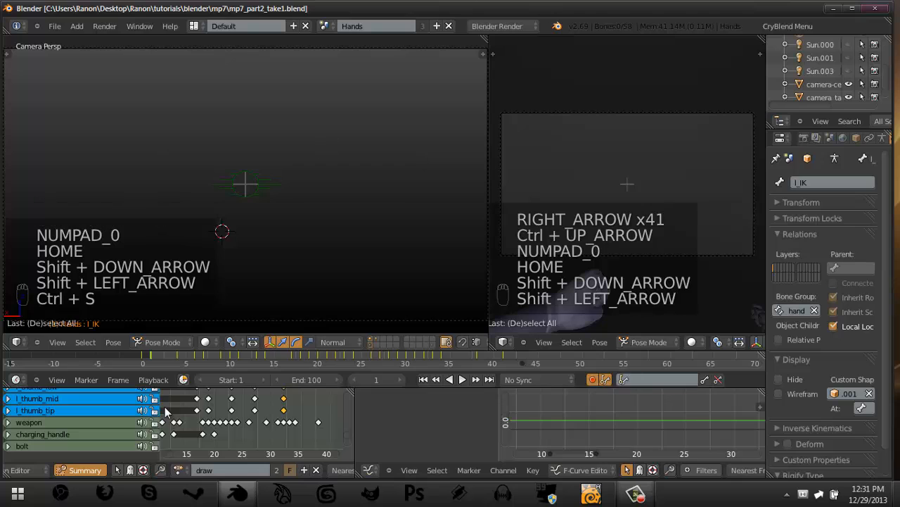
key("Home")
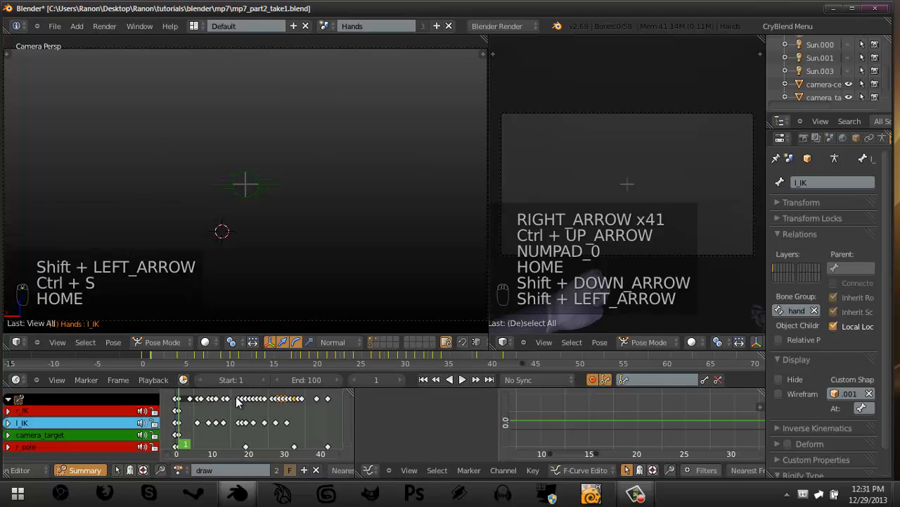
Maximize the camera view, start the draw from its first frame, stop it and step forward through the left hand's motion.
key("ctrl+Up")
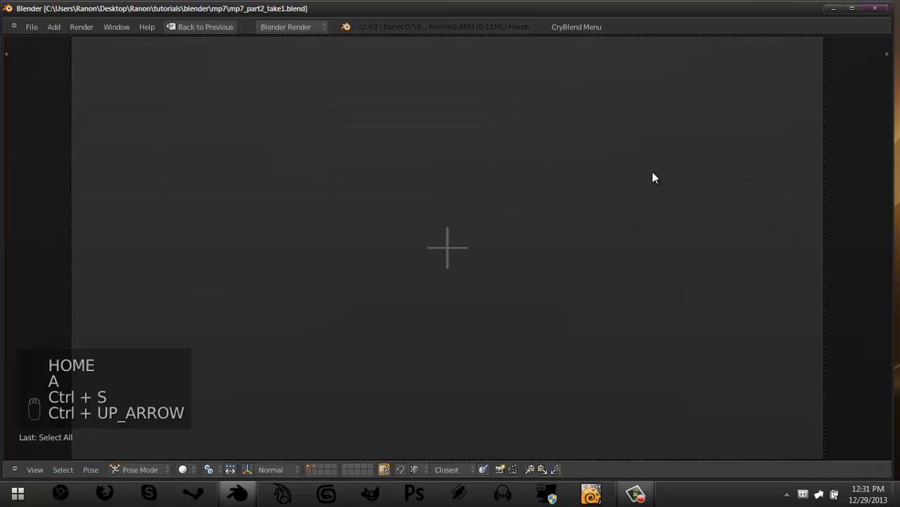
key("shift+Left")
key("Home")
key("alt+a")
key("alt+a")
key("Right")
key("Right")
key("Right")
key("Right")
key("Right")
key("Right")
key("Right")
key("Right")
key("Right")
key("Right")
key("Right")
key("Right")
key("Right")
key("Right")
key("Right")
key("Right")
key("Right")
key("Right")
key("Right")
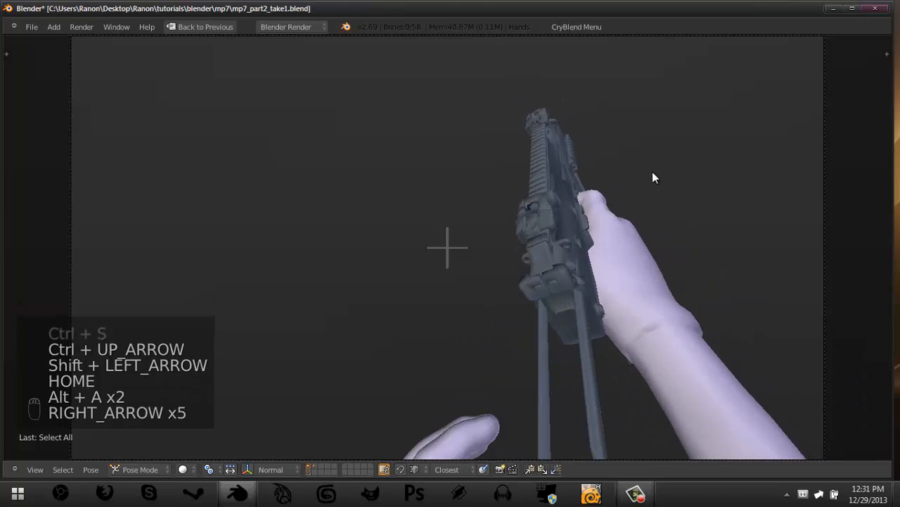
Continue frame by frame through the rest of the draw to examine how both hands settle on the weapon.
key("Right")
key("Right")
key("Right")
key("Right")
key("Right")
key("Right")
key("Right")
key("Right")
key("Right")
key("Right")
key("Right")
key("Right")
key("Right")
key("Right")
key("Right")
key("Right")
key("Right")
key("Right")
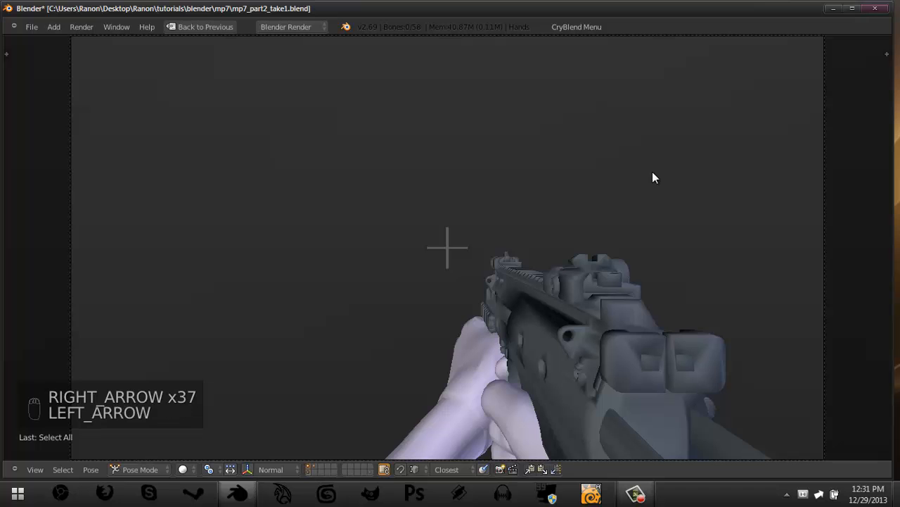
Replay the draw briefly from its first frame, stop it and return to the start.
key("a")
key("a")
key("shift+Left")
key("alt+a")
key("alt+a")
key("shift+Left")
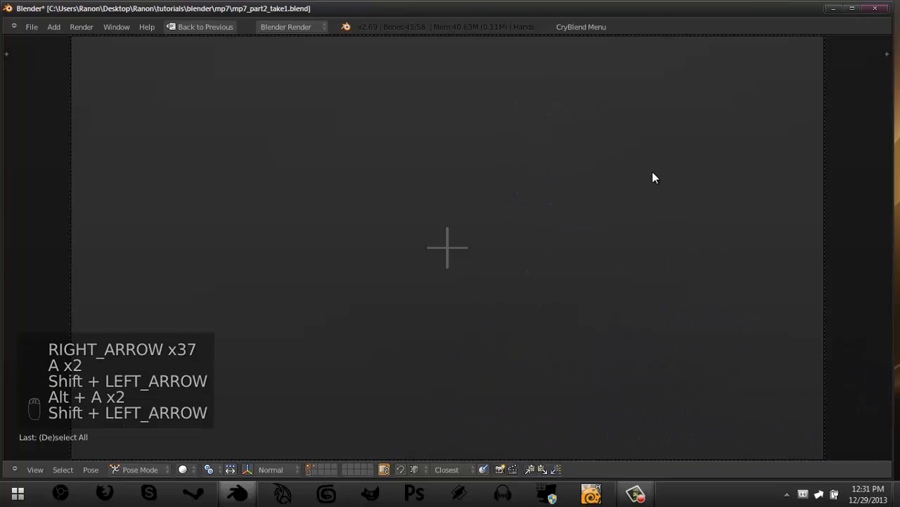
Step forward frame by frame through the draw and examine the right hand's index finger on the weapon up close.
key("Right")
key("Right")
key("Right")
key("Right")
key("Right")
key("Right")
key("Right")
key("Right")
key("Right")
key("Right")
key("Right")
key("Right")
key("Right")
key("Right")
key("Right")
key("Right")
key("Right")
key("Right")
key("Right")
key("Right")
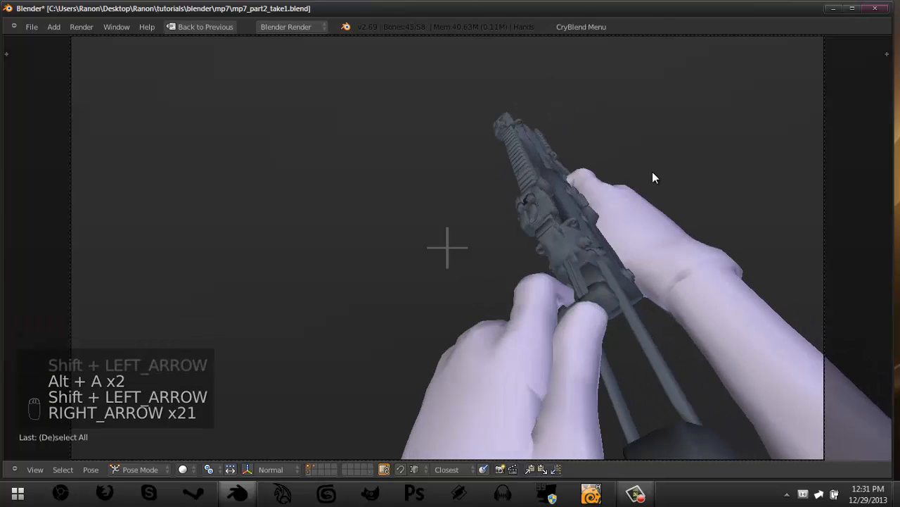
scroll(481, 241, "up", 10)
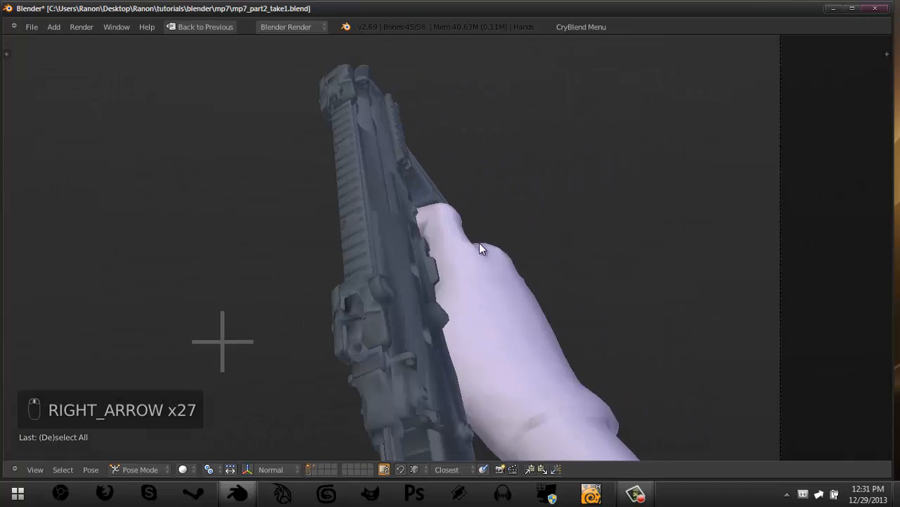
scroll(484, 246, "down", 10)
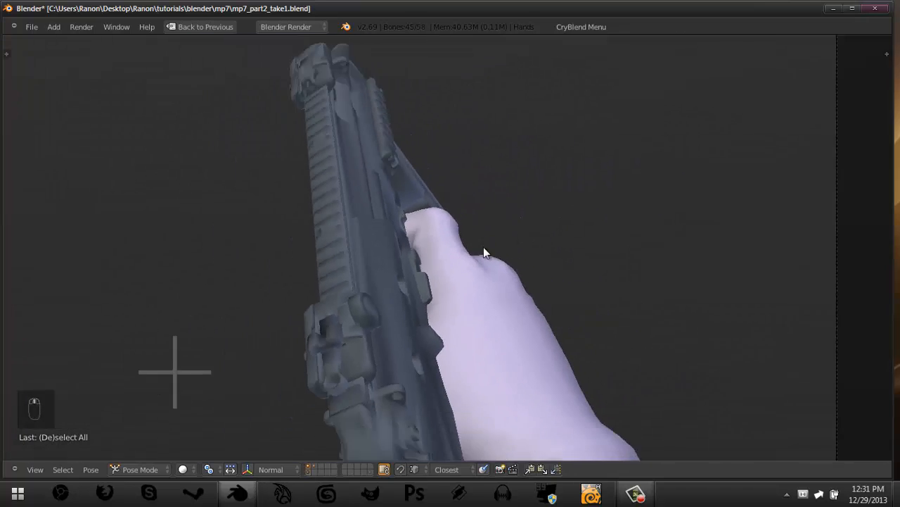
Restore the full layout and select only the right index finger's tip bone, r_index_tip.
key("ctrl+Up")
middle_click_drag(291, 251, 355, 229)
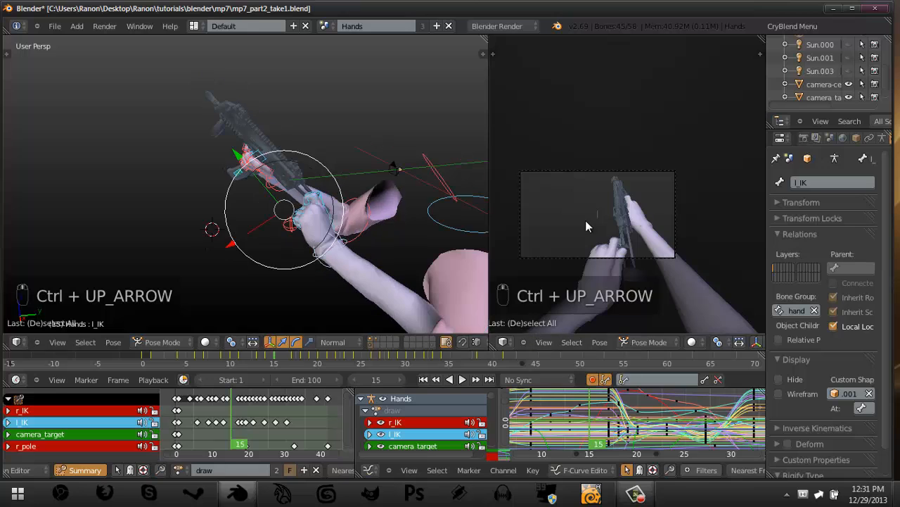
key("Home")
middle_click_drag(316, 183, 264, 240)
scroll(274, 180, "up", 5)
key("a")
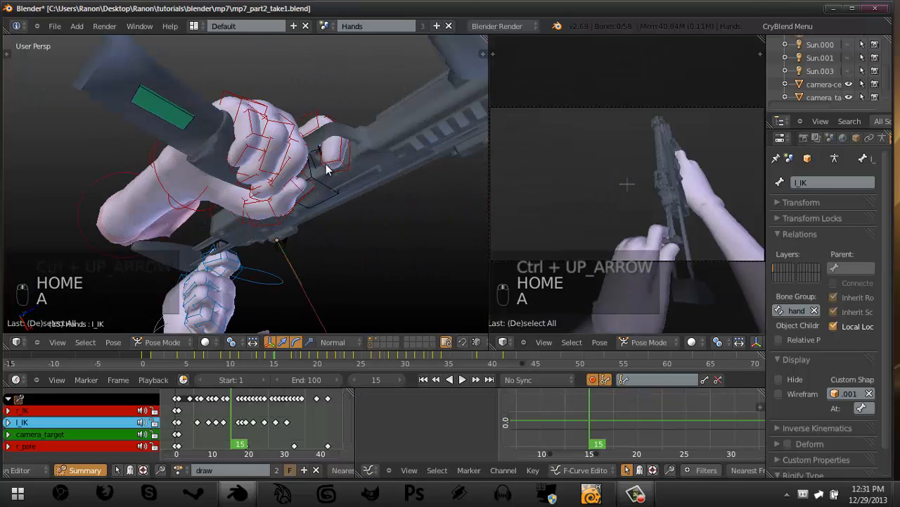
right_click(326, 164)
middle_click_drag(316, 165, 296, 179)
key("a")
right_click(285, 167)
right_click(285, 171)
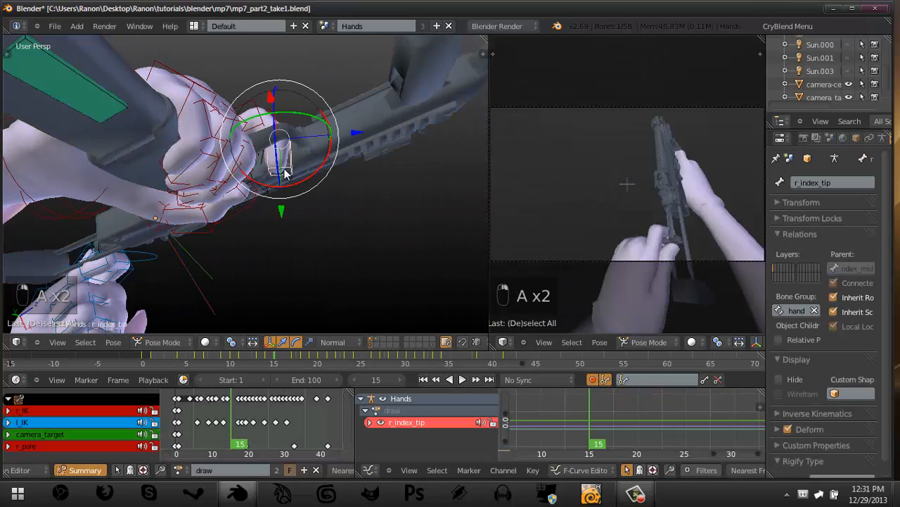
At frame 1, pose the right index finger's tip, middle and lower bones so the finger extends straight along the weapon.
left_click_drag(196, 408, 175, 409)
scroll(228, 239, "down", 1)
key("Right")
scroll(176, 261, "down", 3)
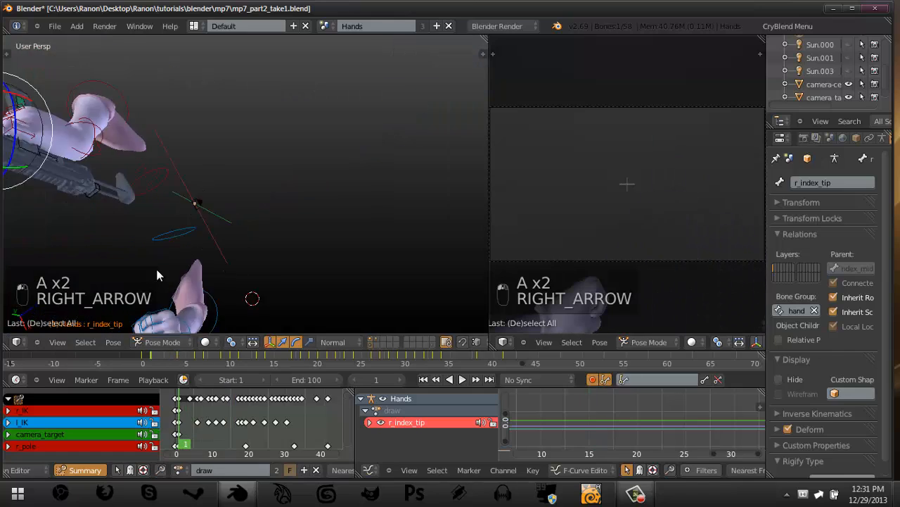
middle_click_drag(156, 269, 206, 233)
key("KP_Decimal")
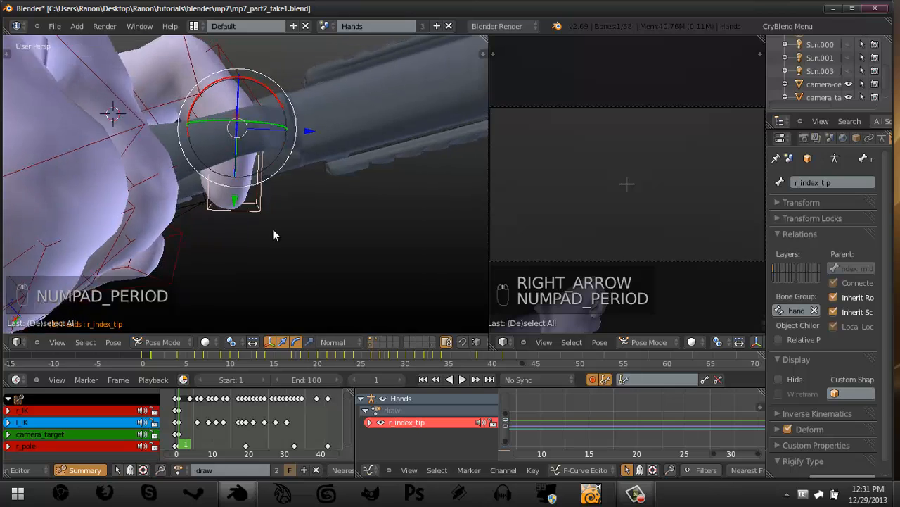
key("g")
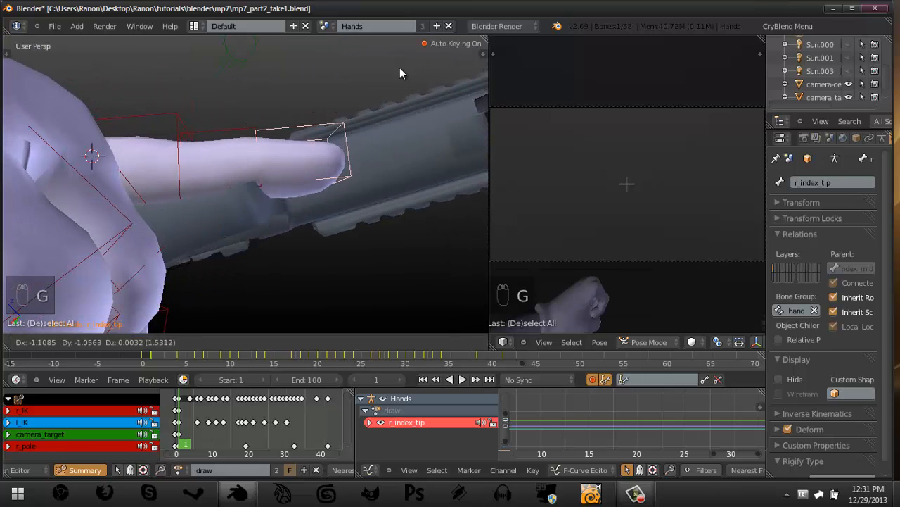
left_click(351, 99)
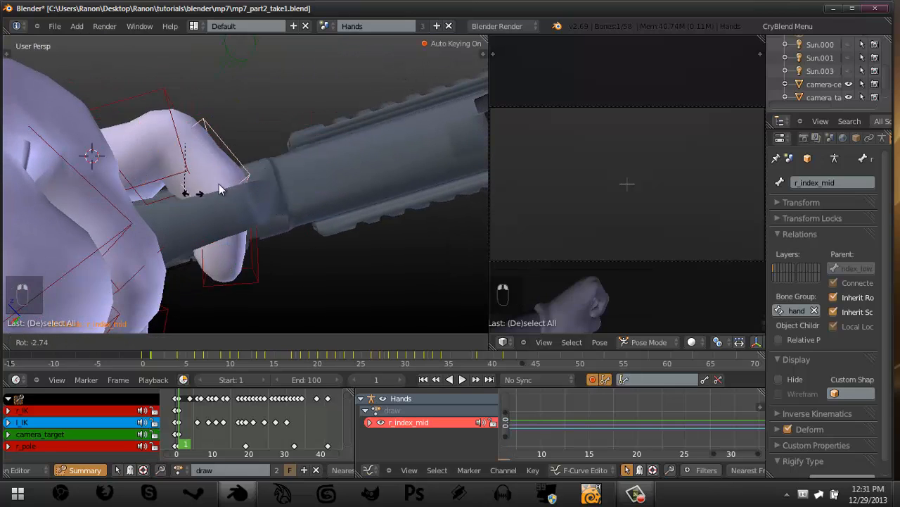
key("r")
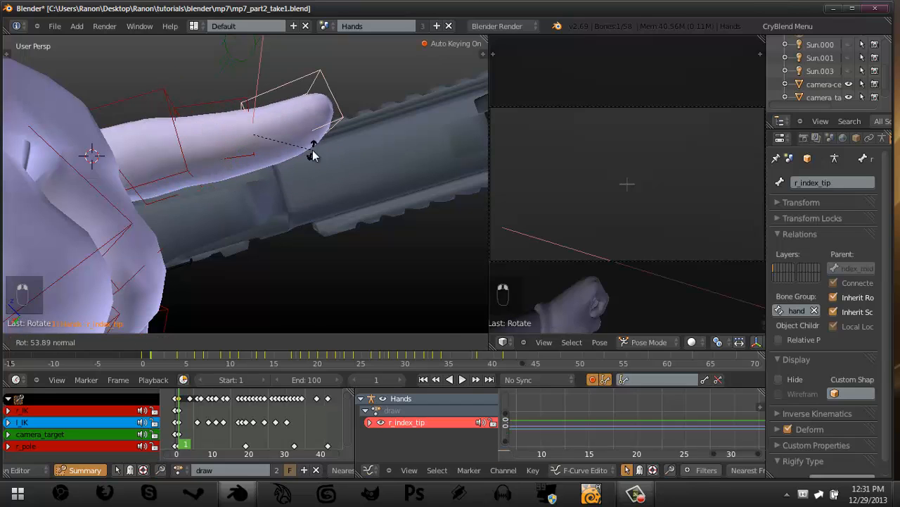
key("r")
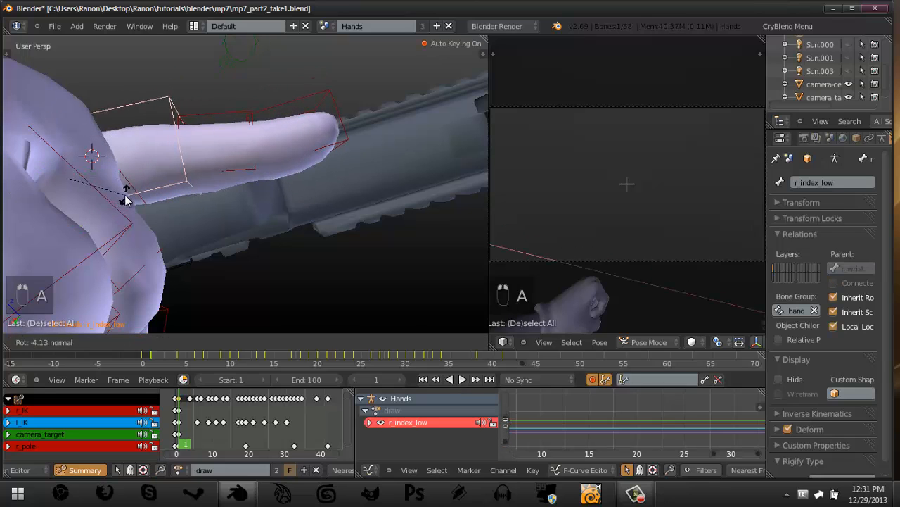
left_click(137, 200)
Refine the rotation of the right index finger's lower and middle bones so the extended finger rests against the weapon's side.
middle_click_drag(137, 200, 193, 148)
key("a")
right_click(221, 147)
right_click_drag(182, 142, 175, 139)
right_click(161, 155)
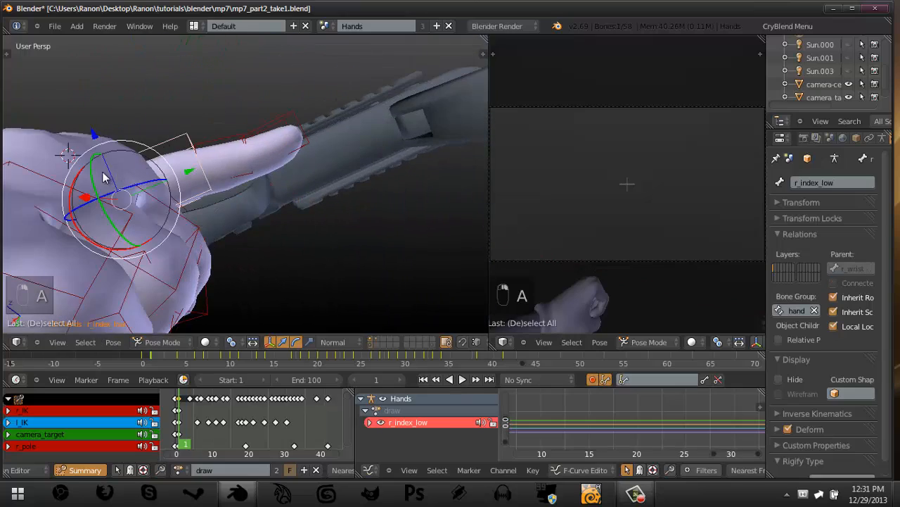
key("r")
left_click(176, 144)
right_click(211, 127)
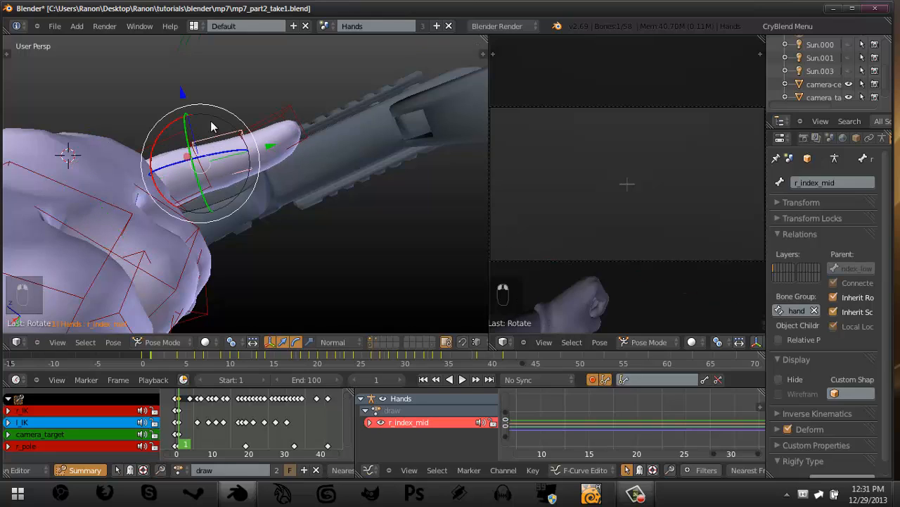
left_click_drag(170, 115, 180, 116)
key("a")
middle_click_drag(239, 129, 190, 123)
Switch to wireframe display, select all three right index finger bones and save the file.
key("z")
key("a")
key("a")
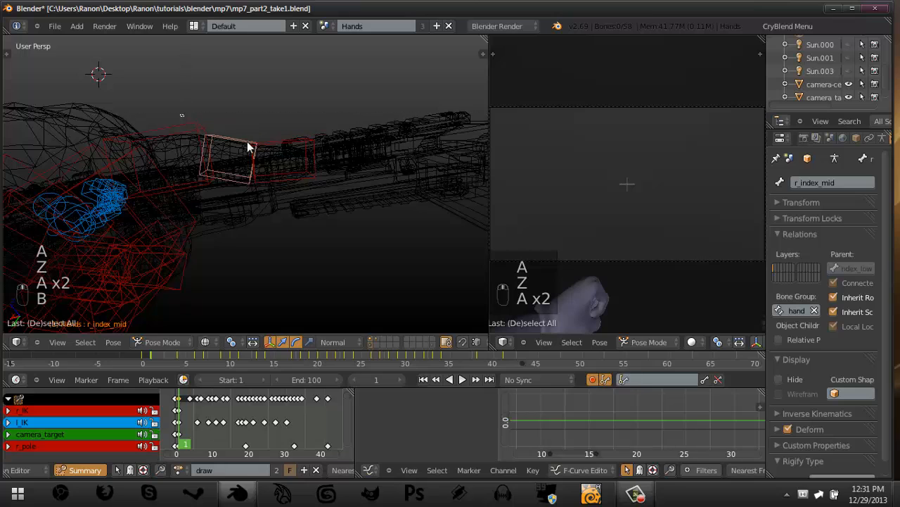
left_click_drag(247, 146, 271, 150)
key("ctrl+s")
left_click(271, 150)
Duplicate the frame 1 keyframes of r_index_low, r_index_mid and r_index_tip to about frame 18 to hold the extended pose.
middle_click_drag(232, 448, 239, 366)
key("a")
key("b")
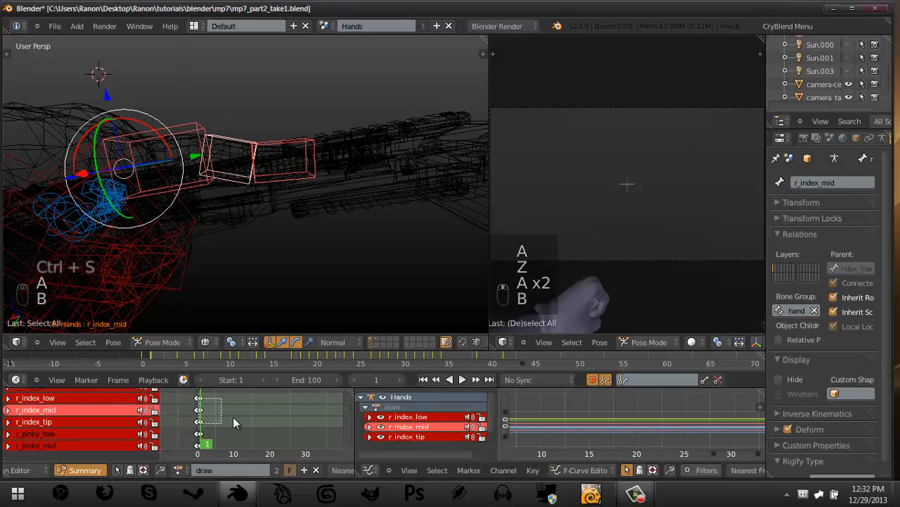
left_click_drag(234, 417, 240, 416)
scroll(240, 415, "down", 1)
middle_click_drag(241, 413, 205, 418)
key("shift+d")
left_click(258, 415)
Go to frame 33 and duplicate the right index finger's original starting keyframes there.
left_click_drag(221, 404, 275, 402)
middle_click_drag(217, 422, 250, 424)
key("a")
key("a")
key("a")
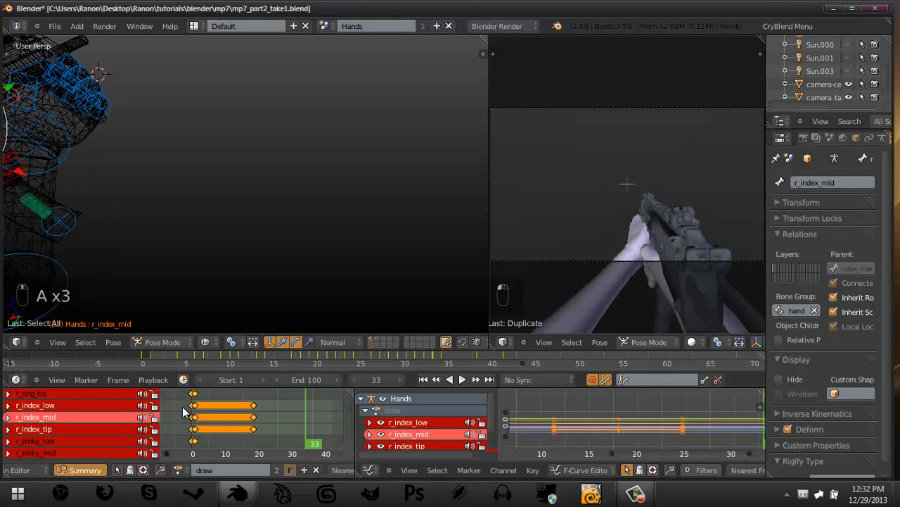
left_click_drag(193, 437, 195, 435)
key("shift+d")
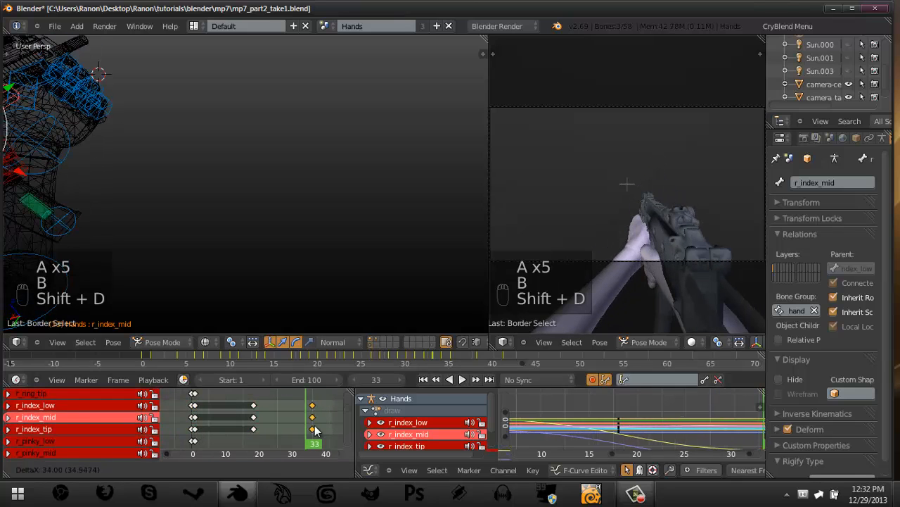
left_click(306, 426)
Move the end keyframes of the right index finger's extended hold to about frame 26 and go to frame 29.
key("g")
left_click_drag(271, 439, 293, 424)
left_click(299, 444)
At frame 29, return to solid display and move r_index_tip so the right index finger bends up and over towards the trigger.
middle_click_drag(280, 274, 280, 175)
key("KP_Decimal")
key("KP_5")
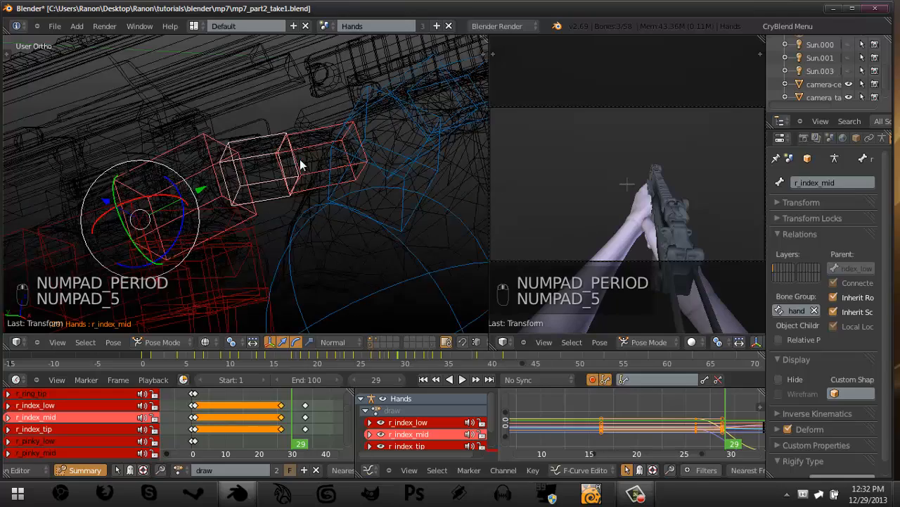
key("z")
key("KP_5")
middle_click_drag(230, 180, 219, 153)
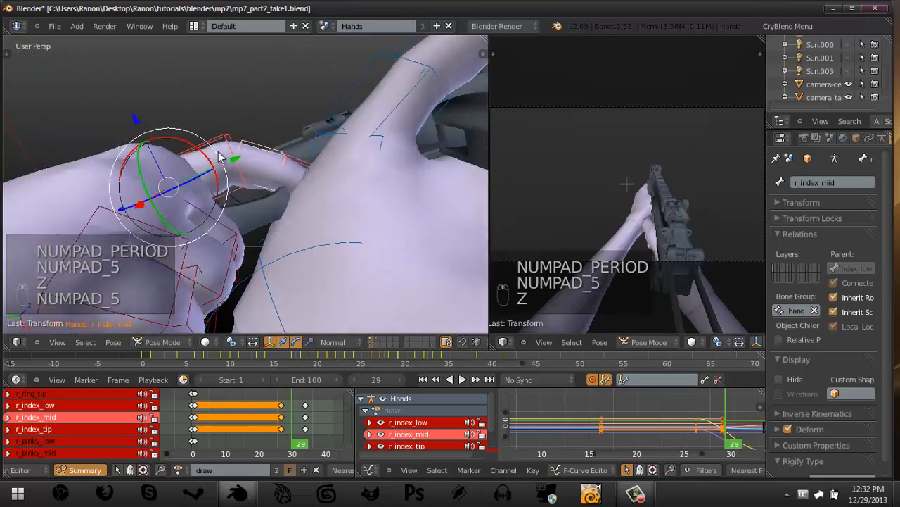
scroll(219, 153, "up", 2)
key("a")
key("a")
right_click(311, 147)
key("g")
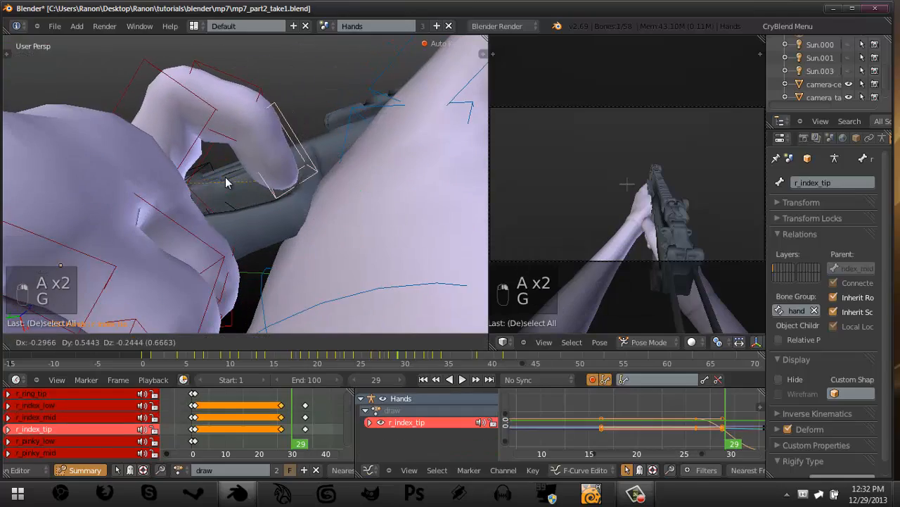
left_click(227, 207)
Step back and forward through the frames up to frame 35 to examine the right index finger's move onto the trigger.
key("Left")
key("Left")
key("Left")
key("Left")
key("Left")
middle_click_drag(210, 233, 221, 206)
key("Right")
key("Right")
key("Right")
key("Right")
key("Right")
key("Right")
key("Right")
key("Right")
key("Right")
key("Right")
key("Right")
key("Right")
key("Right")
key("Right")
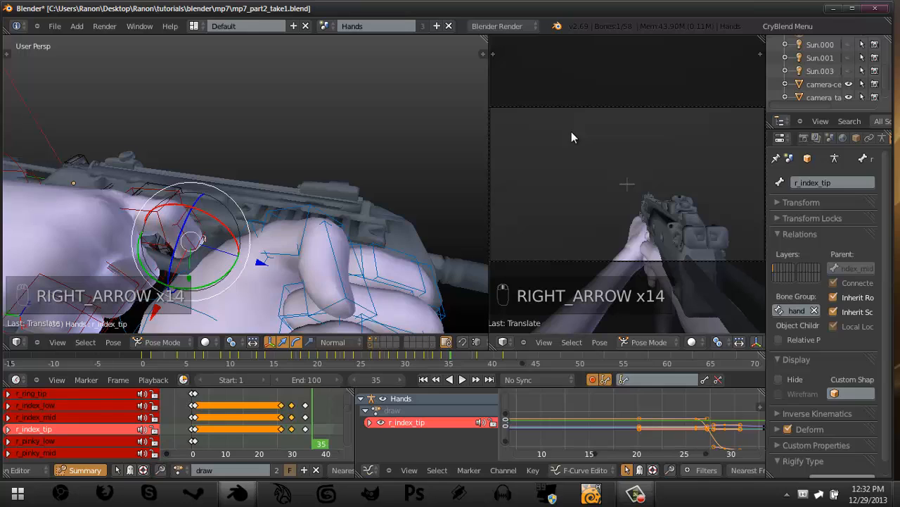
Maximize the camera view, fit it to the window and replay the draw several times from its first frame.
key("ctrl+Up")
key("shift+Left")
key("Home")
key("alt+a")
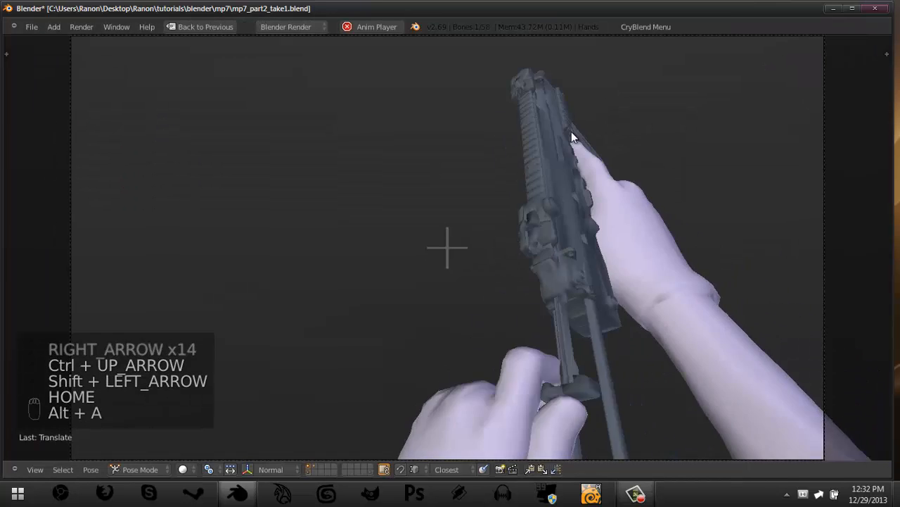
key("shift+Left")
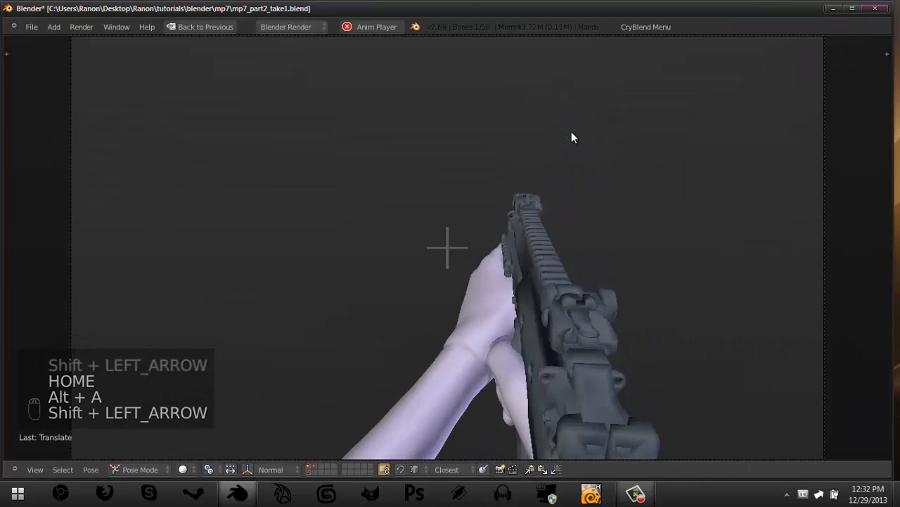
key("shift+Left")
key("shift+Left")
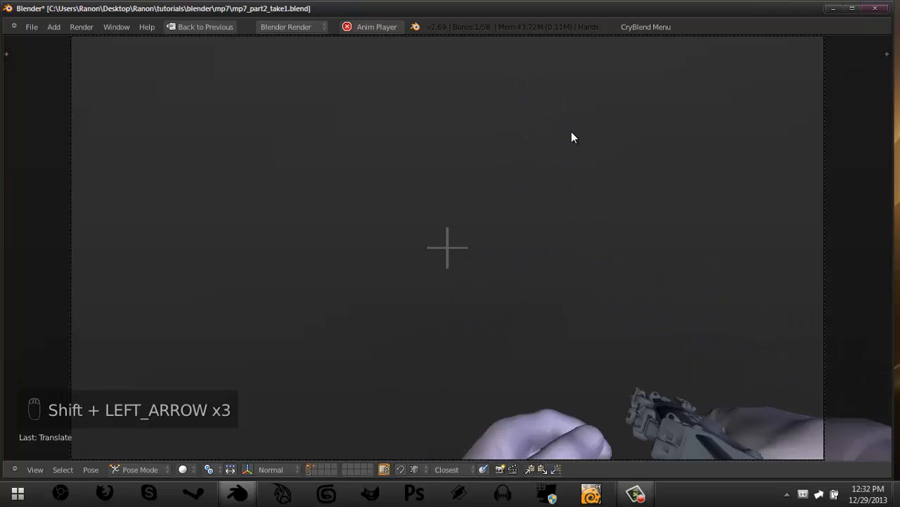
Stop the playback and step back and forth through the frames where the left hand pulls the stock to examine the weapon's motion.
key("alt+a")
key("Right")
key("Right")
key("Right")
key("Right")
key("Right")
key("Right")
key("Right")
key("Right")
key("Right")
key("Right")
key("Right")
key("Right")
key("Right")
key("Right")
key("Right")
key("Right")
key("Right")
key("Right")
key("Right")
key("Right")
key("Right")
key("Right")
key("Right")
key("Right")
key("Right")
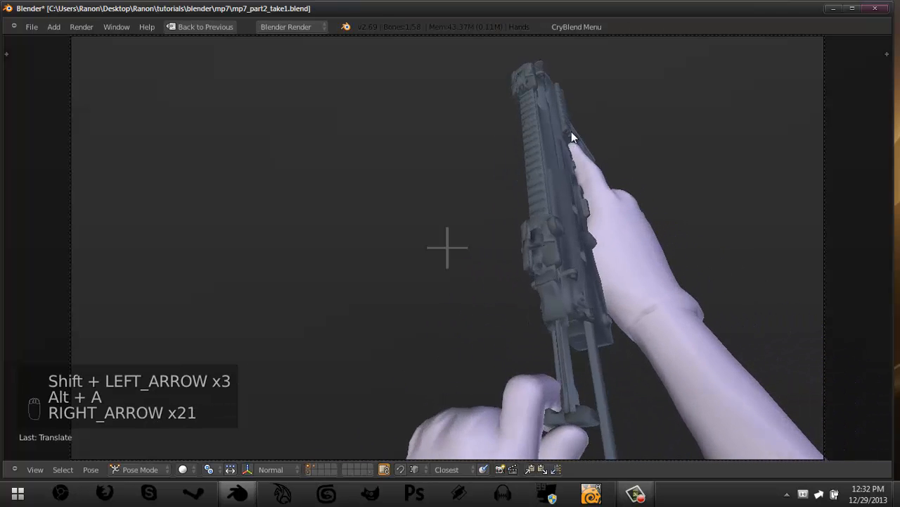
key("Left")
key("Left")
key("Left")
key("Left")
key("Left")
key("Left")
key("Left")
key("Left")
key("Left")
key("Left")
key("Left")
key("Right")
key("Right")
key("Right")
key("Right")
key("Right")
key("Right")
key("Right")
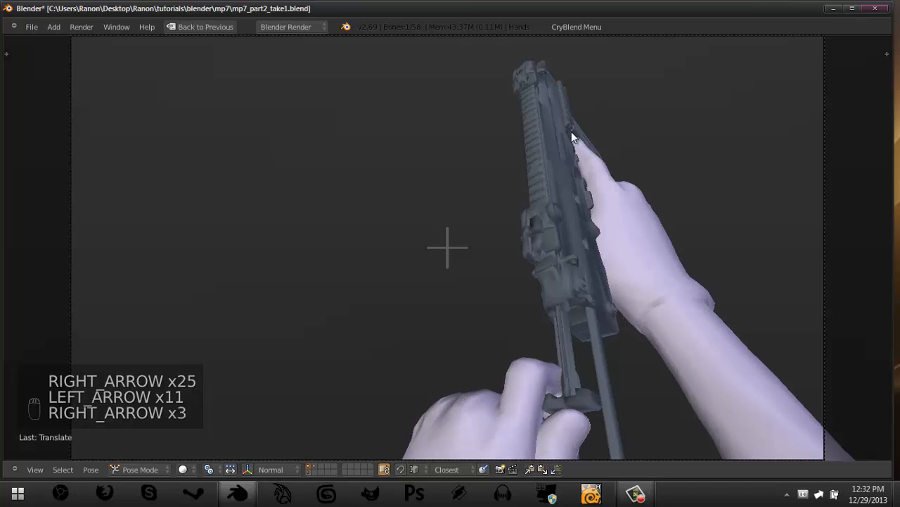
key("Right")
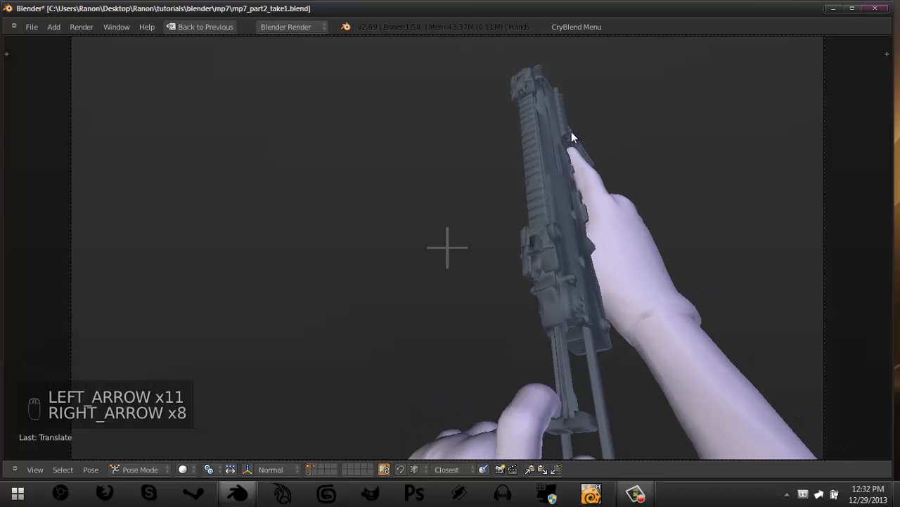
key("Left")
key("Left")
key("Left")
key("Left")
key("Left")
key("Right")
key("Right")
key("Right")
key("Right")
key("Right")
key("Right")
key("Right")
key("Right")
key("Right")
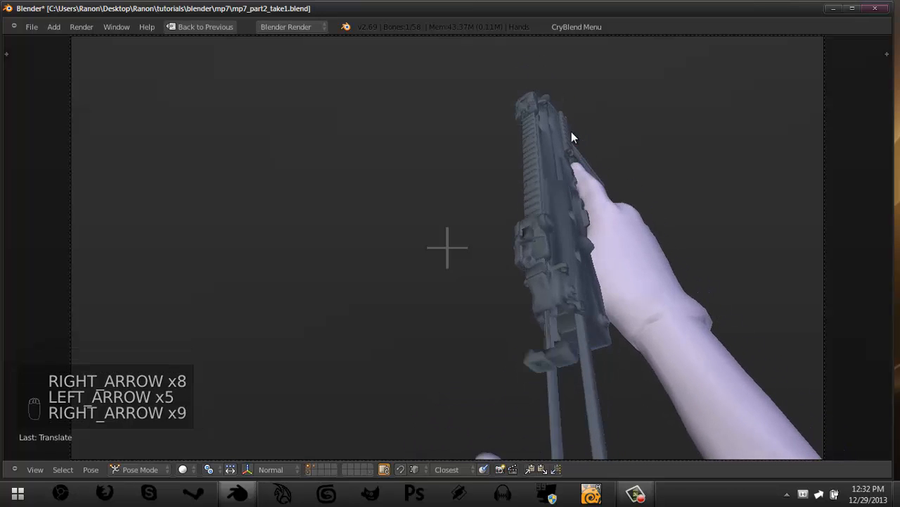
key("Left")
key("Left")
key("Left")
key("Left")
key("Left")
key("Left")
key("Left")
key("Right")
key("Right")
key("Right")
key("Right")
key("Right")
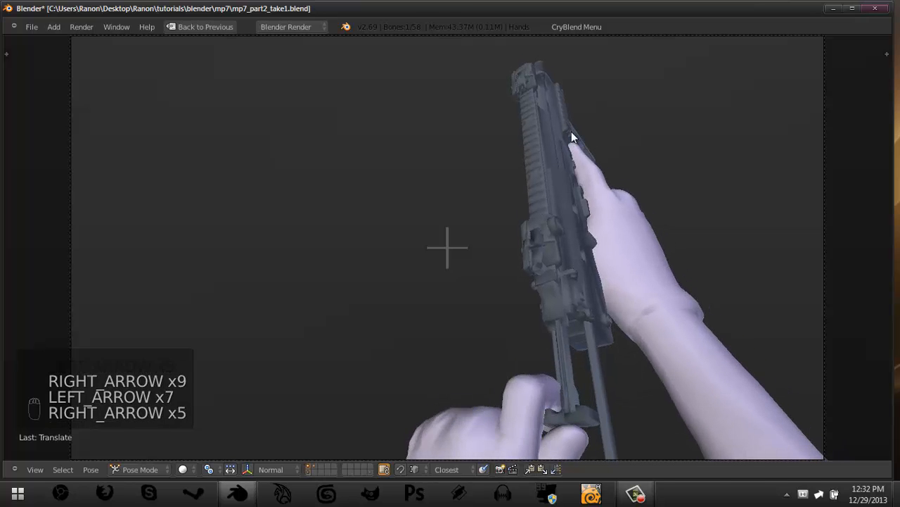
Restore the full layout, select only the weapon bone from a close side view and save the file.
key("ctrl+Up")
middle_click_drag(231, 209, 286, 154)
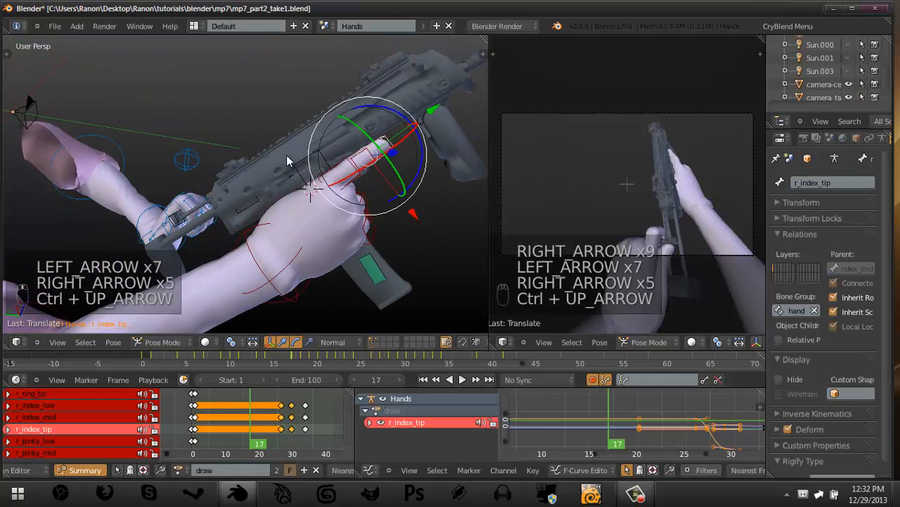
scroll(286, 155, "up", 3)
key("a")
right_click(351, 147)
key("ctrl+s")
scroll(373, 420, "down", 2)
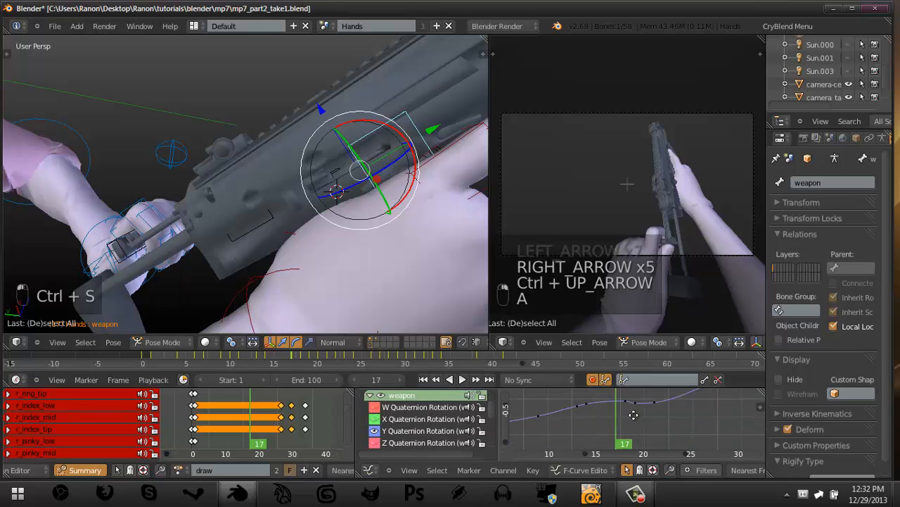
Try to smooth the weapon bone's Y Quaternion Rotation curve by moving its keyframes around frames 18 to 20.
left_click_drag(576, 430, 611, 430)
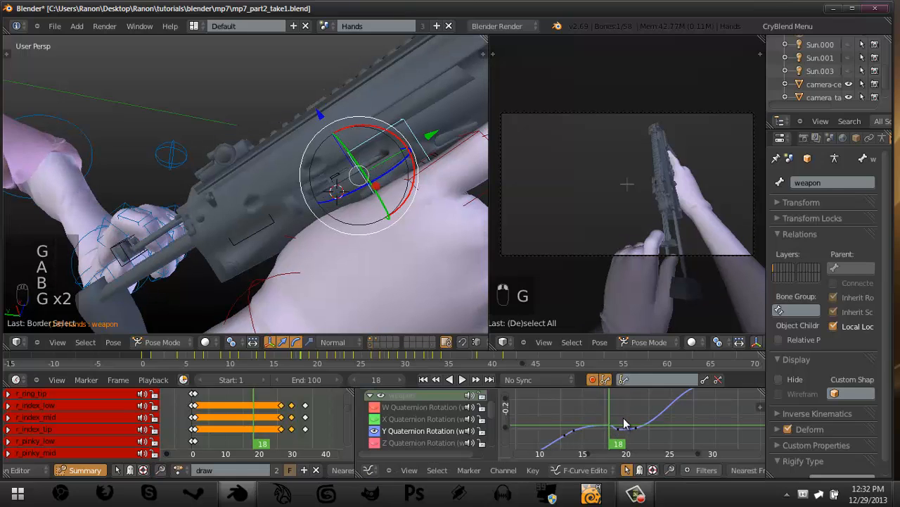
key("g")
left_click_drag(616, 434, 650, 434)
left_click(619, 426)
key("a")
key("g")
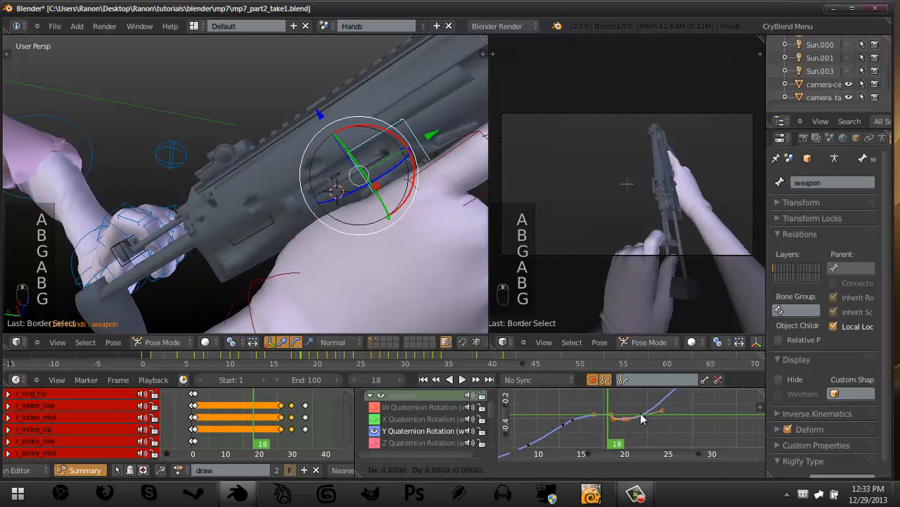
left_click(631, 429)
key("g")
middle_click(622, 429)
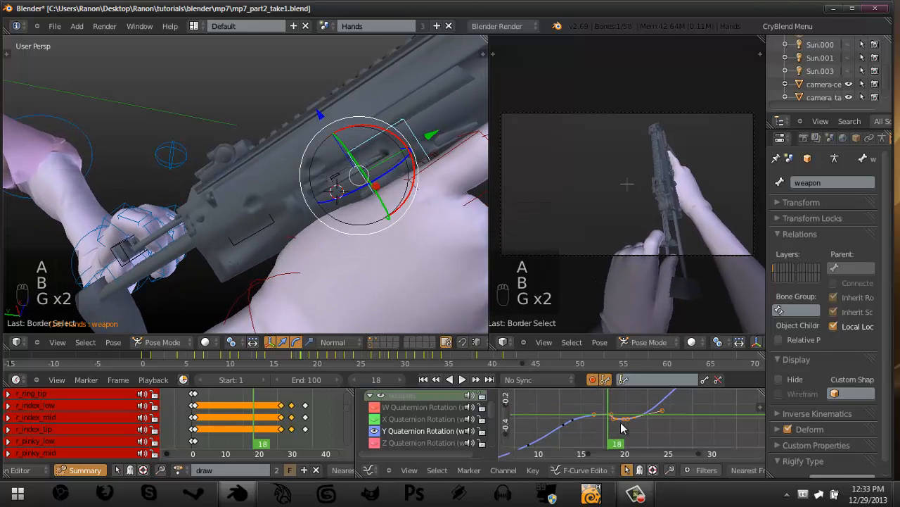
left_click(621, 428)
key("g")
left_click_drag(595, 413, 571, 416)
key("a")
middle_click_drag(591, 429, 612, 420)
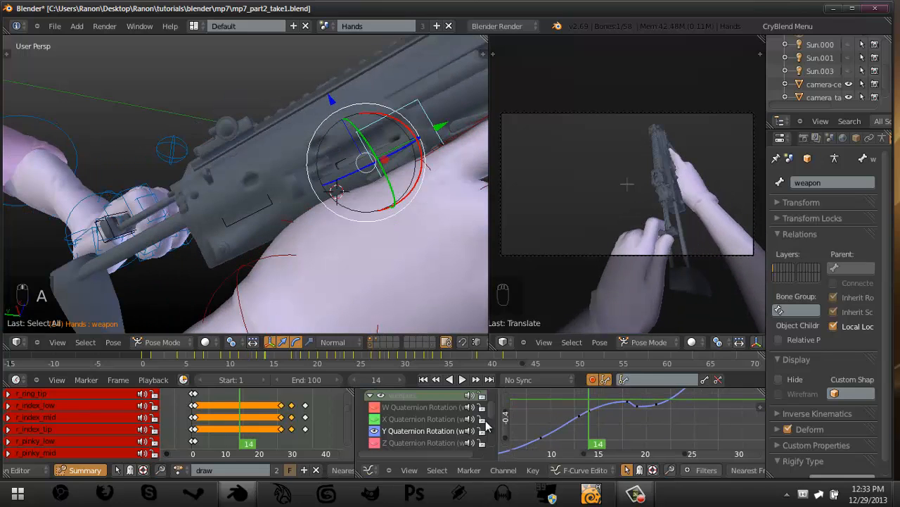
Undo the last five edits to the weapon's Y Quaternion Rotation keyframes.
key("ctrl+z")
key("ctrl+z")
key("ctrl+z")
key("ctrl+z")
key("ctrl+z")
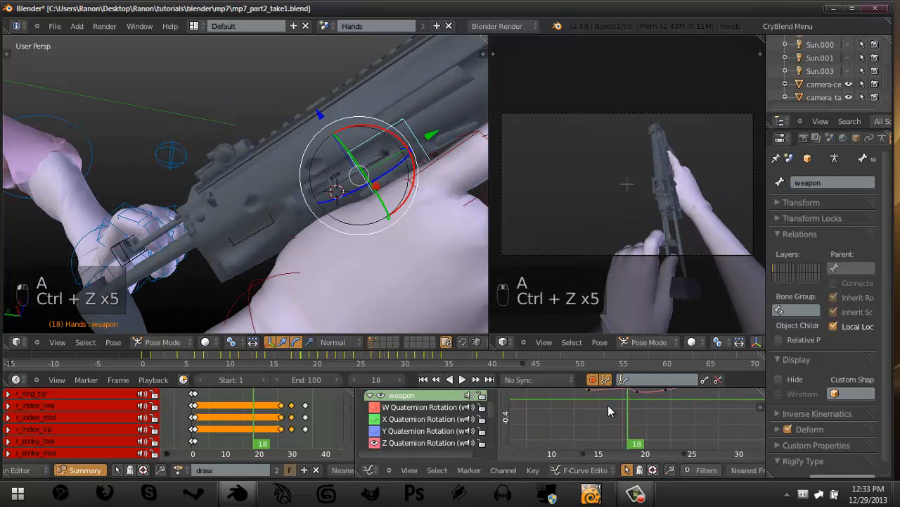
Isolate the weapon's Z Quaternion Rotation curve, adjust its keyframe at about frame 14 and check the neighbouring frames.
left_click(579, 420)
right_click(580, 420)
middle_click_drag(589, 420, 598, 428)
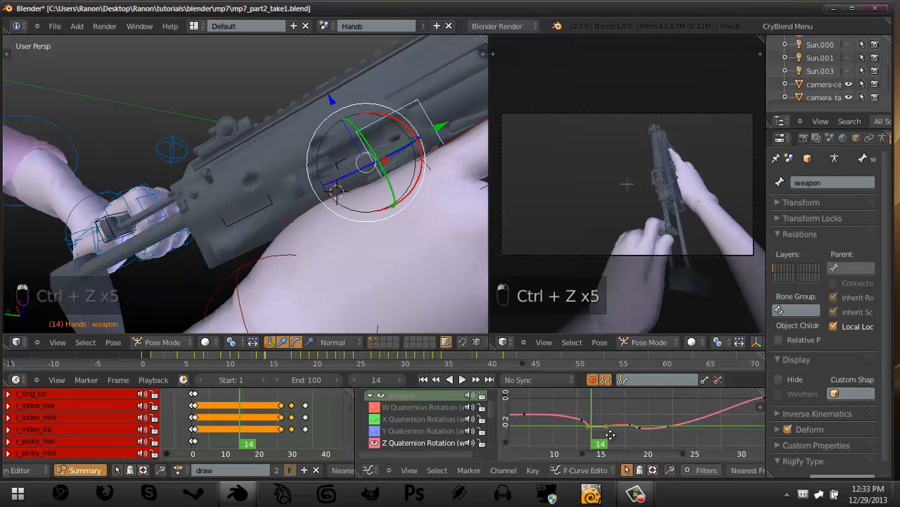
scroll(609, 424, "up", 1)
key("g")
left_click(604, 454)
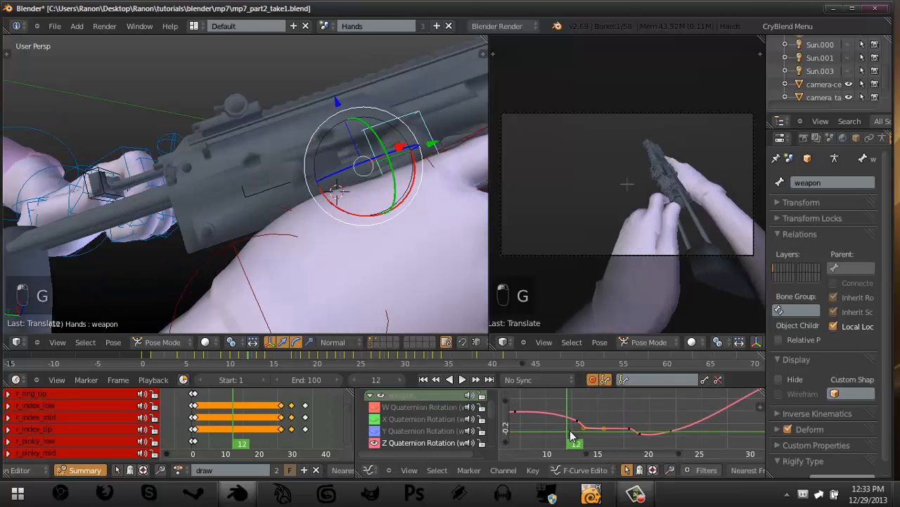
left_click(582, 433)
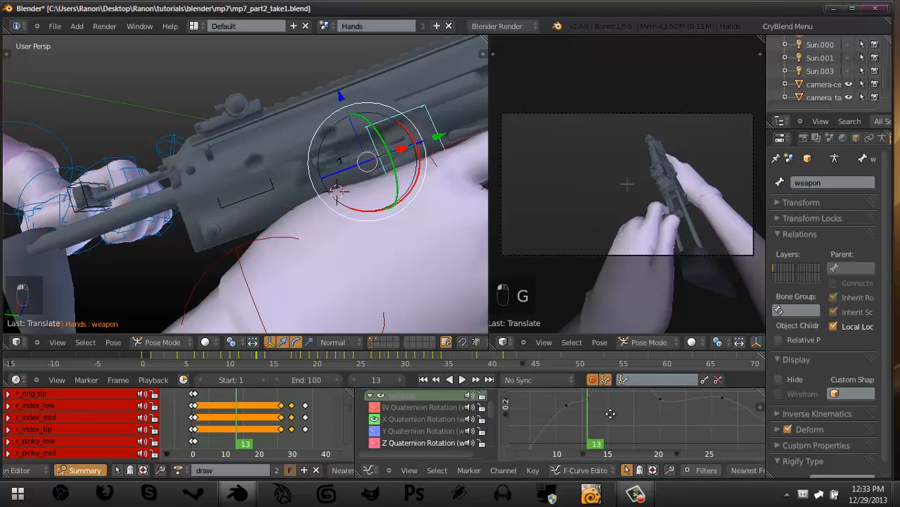
Adjust the weapon's X Quaternion Rotation keyframe at about frame 14, go to frame 18 and save the file.
left_click_drag(571, 430, 641, 418)
left_click(601, 444)
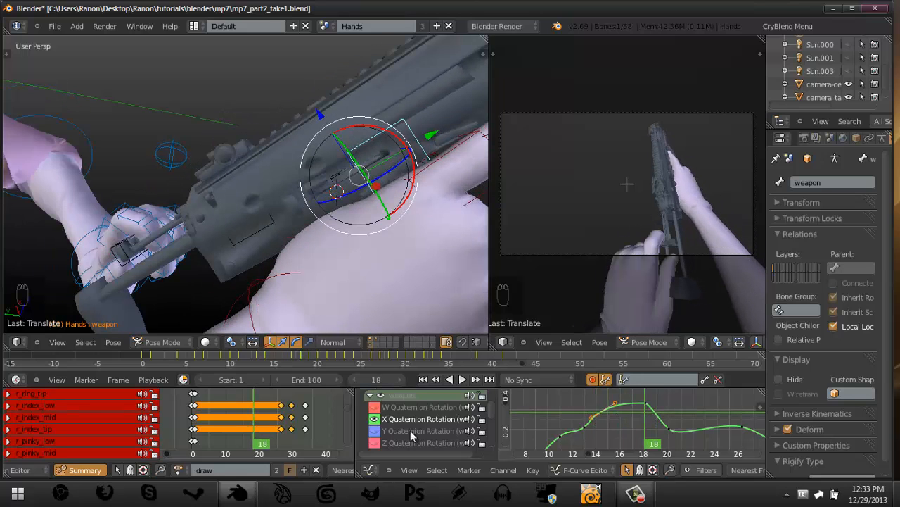
key("ctrl+s")
Select the weapon's Y Quaternion Rotation keyframes around frames 18 to 20 and move them in value only.
middle_click_drag(663, 399, 644, 438, "ctrl")
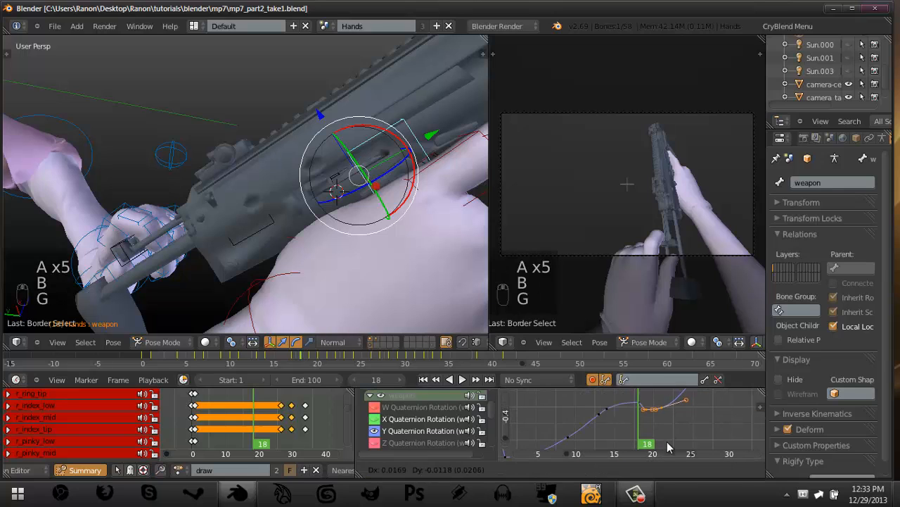
left_click_drag(670, 417, 671, 420)
key("g")
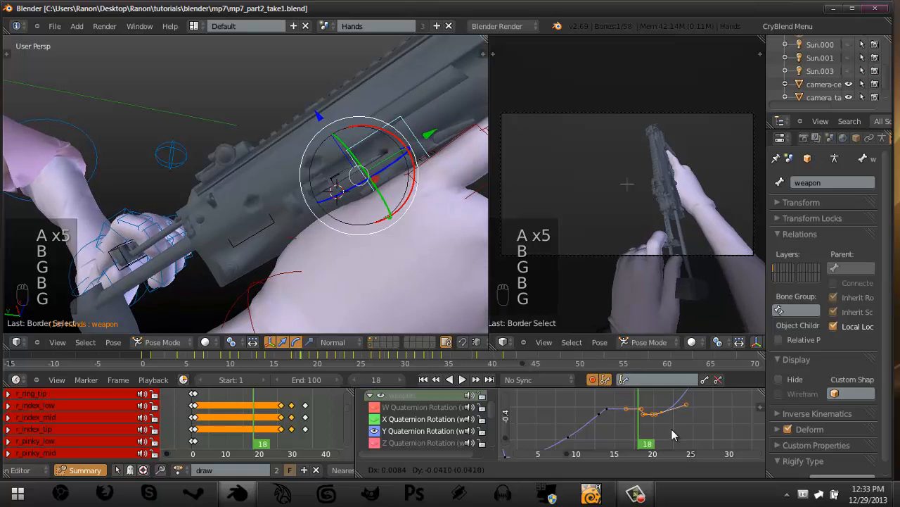
right_click(661, 443)
key("g")
key("y")
left_click(644, 412)
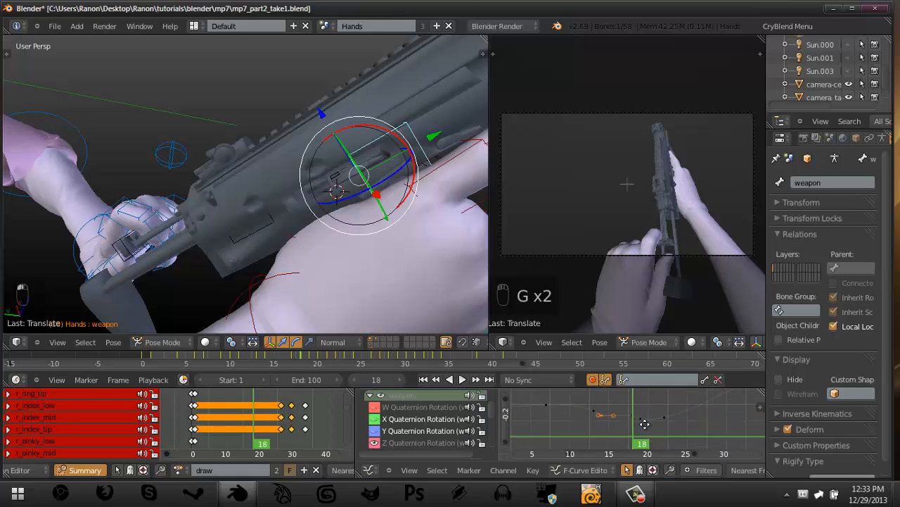
Box-select the weapon's Z Quaternion Rotation keyframes from about frame 18 onward and raise them slightly in value only.
key("b")
left_click_drag(618, 395, 672, 428)
key("g")
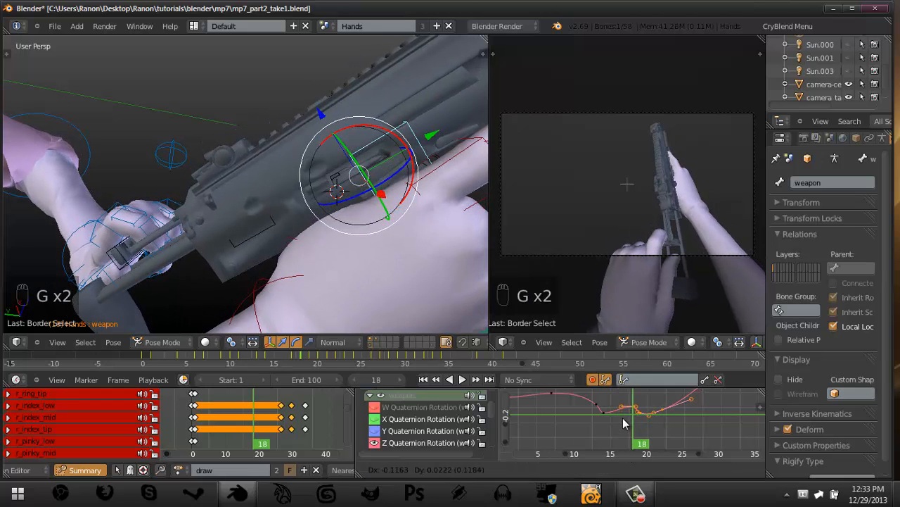
right_click(625, 420)
key("g")
key("y")
left_click(626, 413)
Play the draw, then step from about frame 12 to frame 39 to examine the revised weapon rotation.
left_click_drag(619, 412, 668, 411)
key("alt+a")
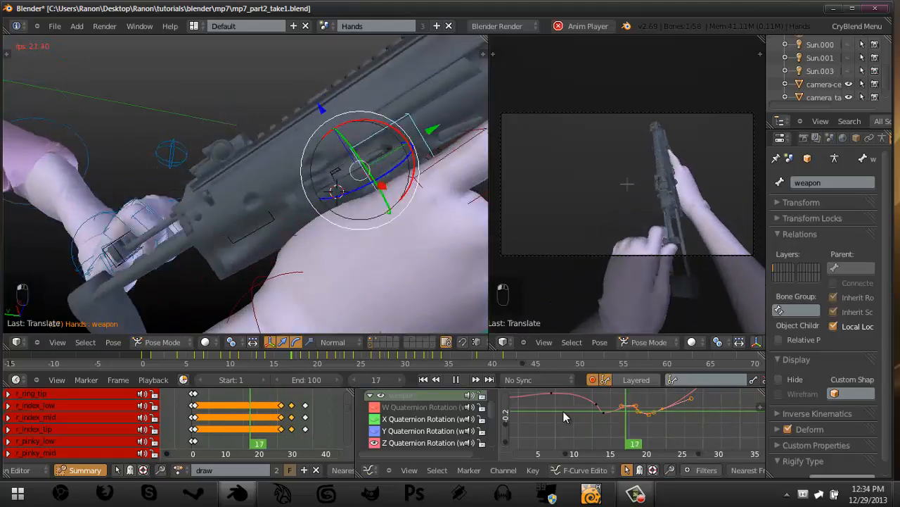
key("alt+a")
key("Left")
key("Left")
key("Left")
key("Left")
key("Left")
key("Left")
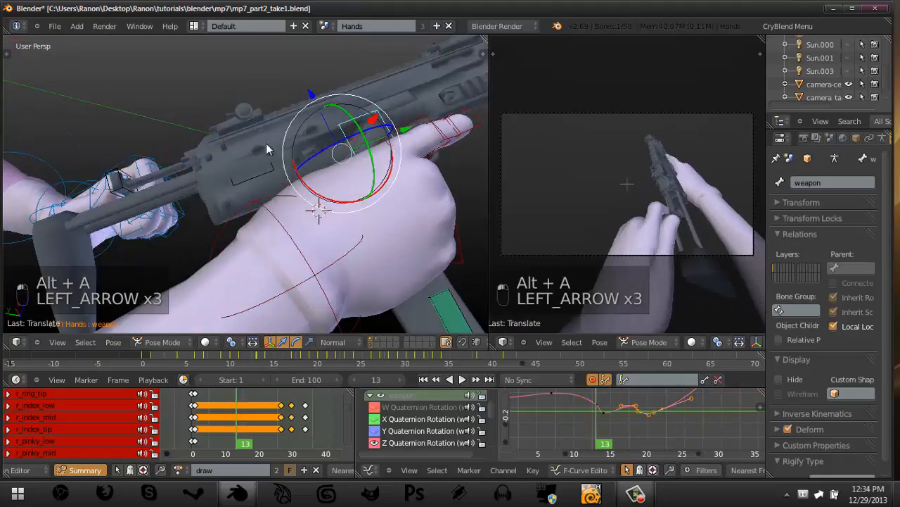
key("Right")
key("Right")
key("Right")
key("Right")
key("Right")
key("Right")
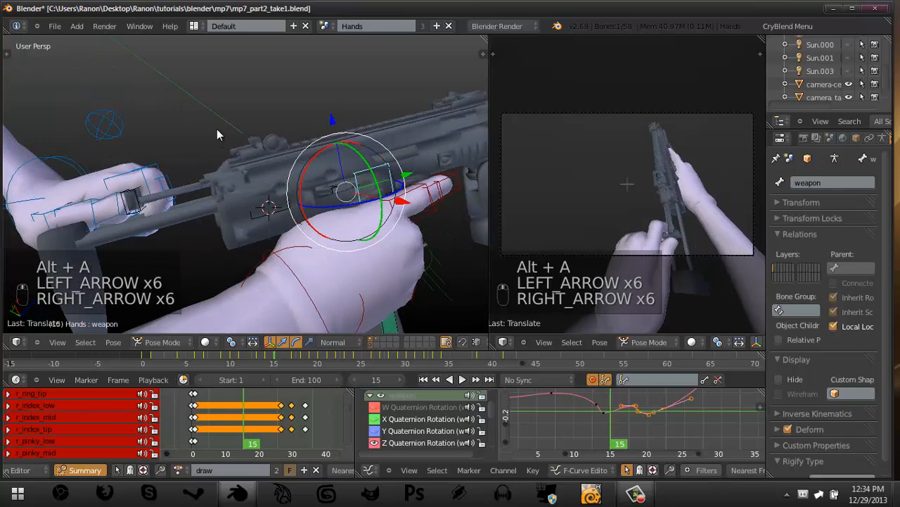
key("Right")
key("Right")
key("Right")
key("Right")
key("Right")
key("Right")
key("Right")
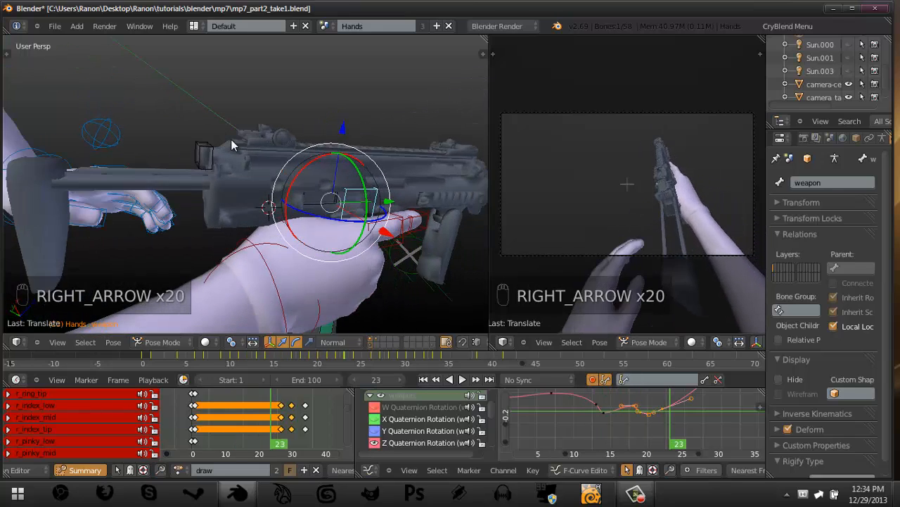
key("Right")
key("Right")
key("Right")
key("Right")
key("Right")
key("Right")
key("Right")
key("Right")
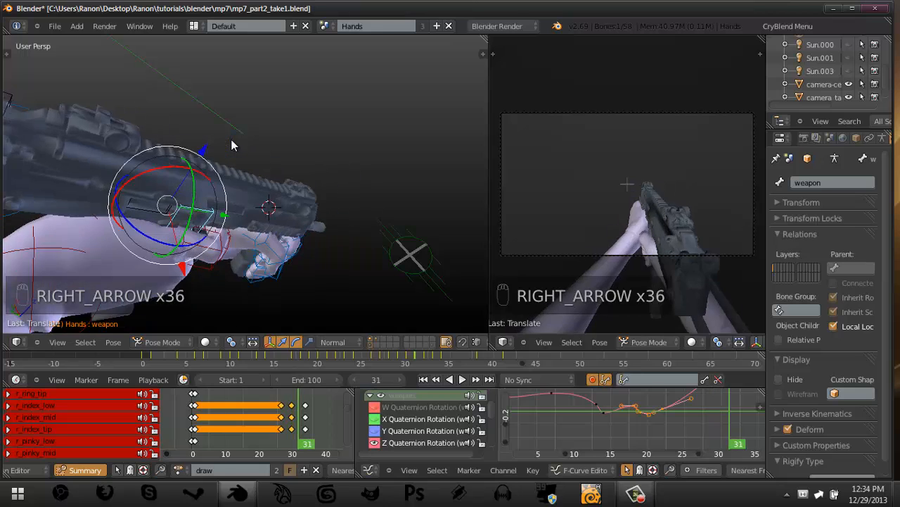
key("Right")
key("Right")
key("Right")
key("Right")
key("Right")
key("Right")
key("Right")
key("Right")
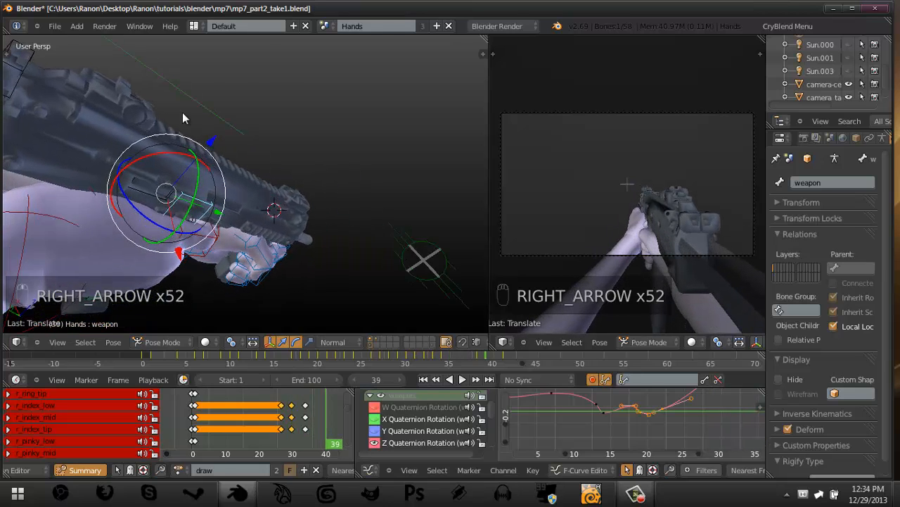
Save the file, reselect the weapon bone and isolate its Y Location curve for editing.
key("a")
key("ctrl+s")
left_click(281, 125)
right_click(190, 206)
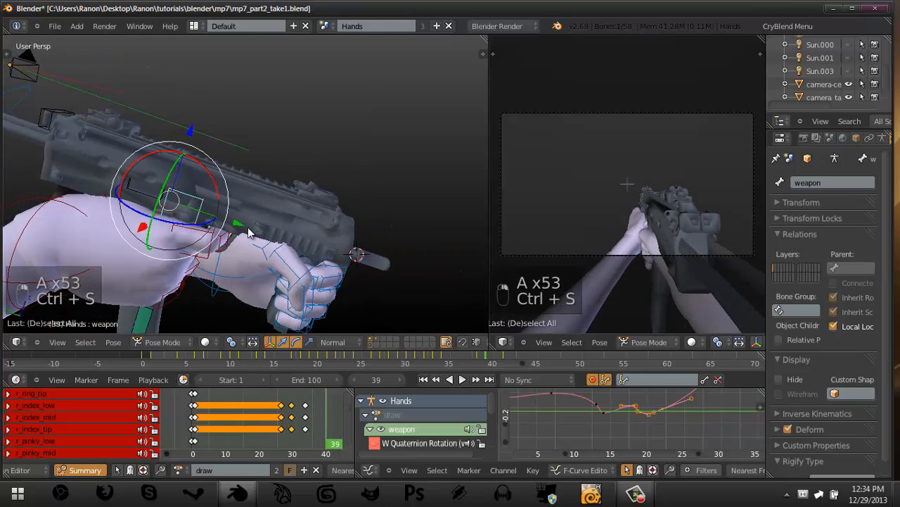
left_click(384, 425)
scroll(384, 426, "down", 1)
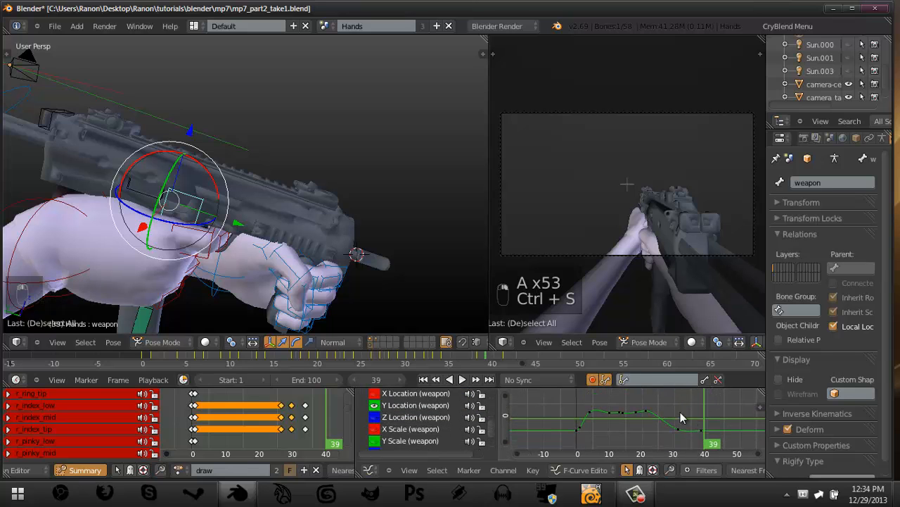
Go to frame 23 of the draw and save over mp7_part2_take1.blend.
left_click_drag(680, 413, 655, 401)
middle_click_drag(330, 183, 238, 125)
middle_click_drag(229, 168, 218, 192, "shift")
mouse_move(651, 414)
left_mouse_down()
mouse_move(676, 411)
mouse_move(650, 410)
left_mouse_up()
key("ctrl+s")
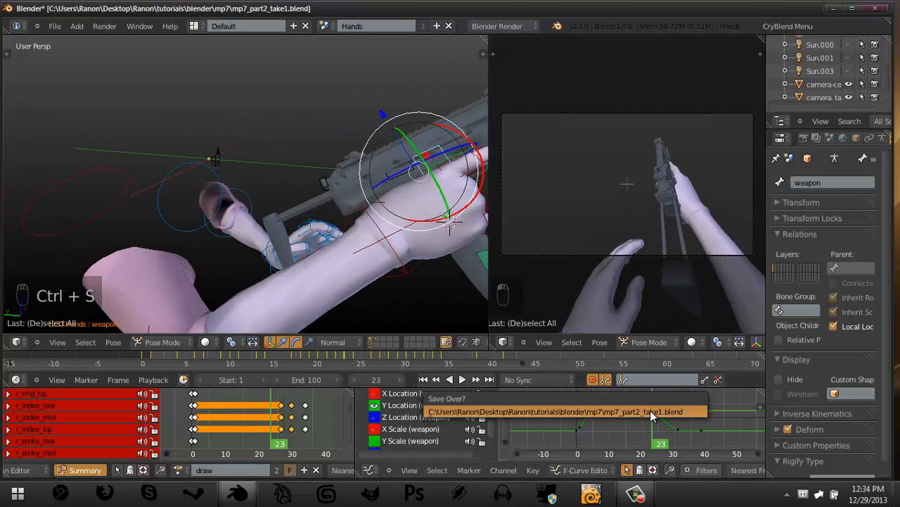
left_click(650, 410)
Try a duplicated Y Location keyframe at about frame 26 on the weapon's curve and delete the copy.
scroll(635, 405, "up", 2)
middle_click_drag(633, 414, 582, 416)
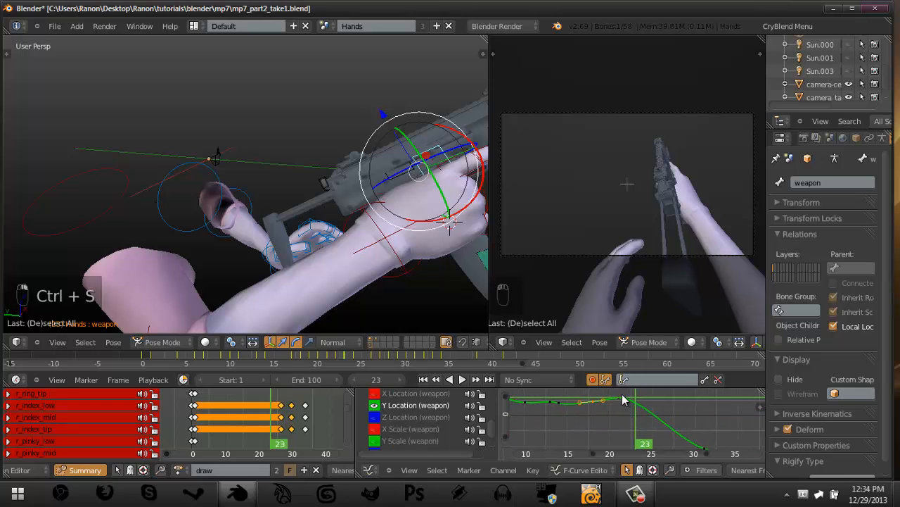
key("shift+d")
left_click(630, 409)
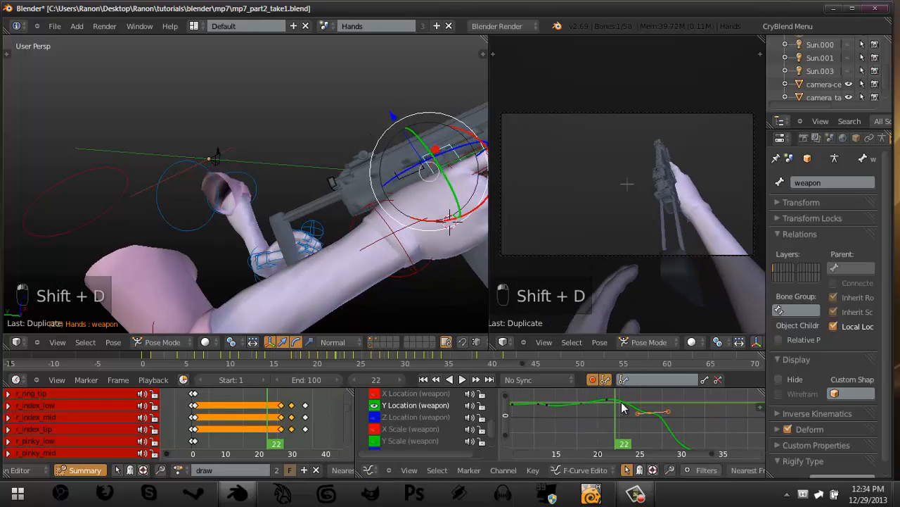
key("x")
left_click(624, 401)
Scrub the draw through frames 32 and 33 to examine how the weapon's Y Location curve settles.
left_click(656, 413)
left_click_drag(656, 413, 704, 414)
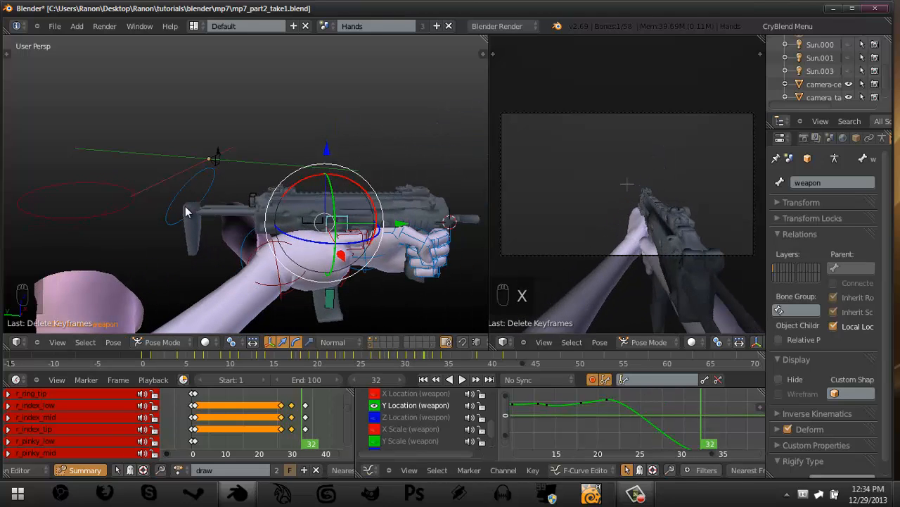
scroll(650, 398, "down", 2)
middle_click_drag(689, 429, 657, 416)
mouse_move(657, 416)
left_mouse_down()
mouse_move(705, 406)
mouse_move(650, 429)
mouse_move(686, 417)
mouse_move(657, 412)
mouse_move(672, 408)
mouse_move(658, 411)
mouse_move(669, 398)
mouse_move(695, 400)
mouse_move(664, 397)
mouse_move(647, 426)
left_mouse_up()
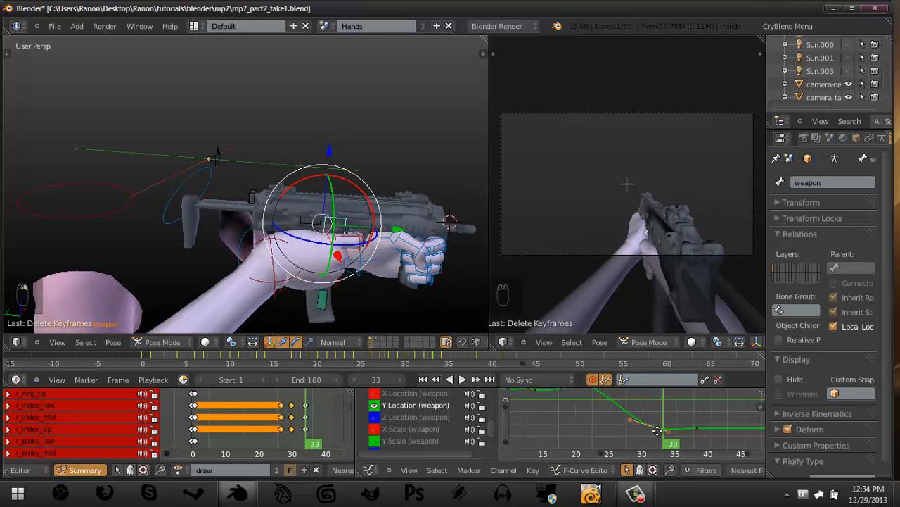
middle_click_drag(657, 431, 663, 433)
key("g")
right_click(673, 432)
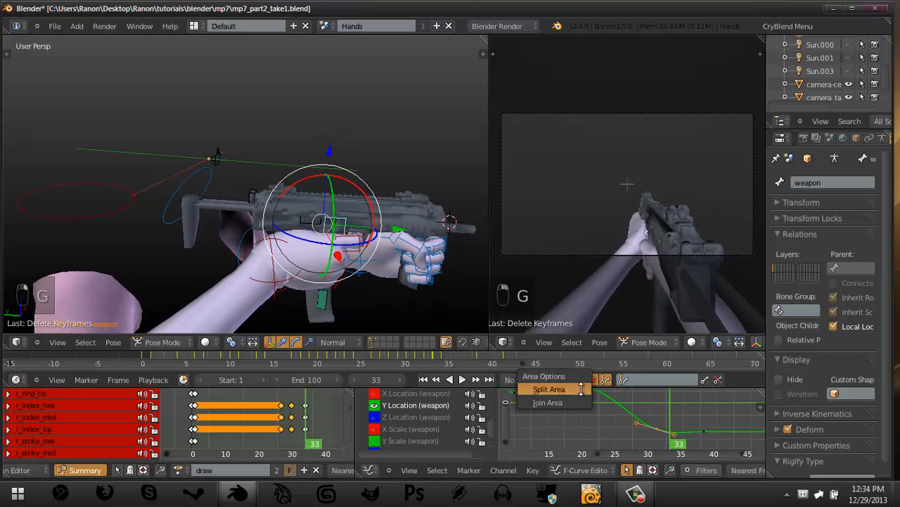
Duplicate a weapon Y Location keyframe to about frame 26, rotating and scaling its handles to shape the descent.
middle_click_drag(595, 390, 590, 393)
key("shift+d")
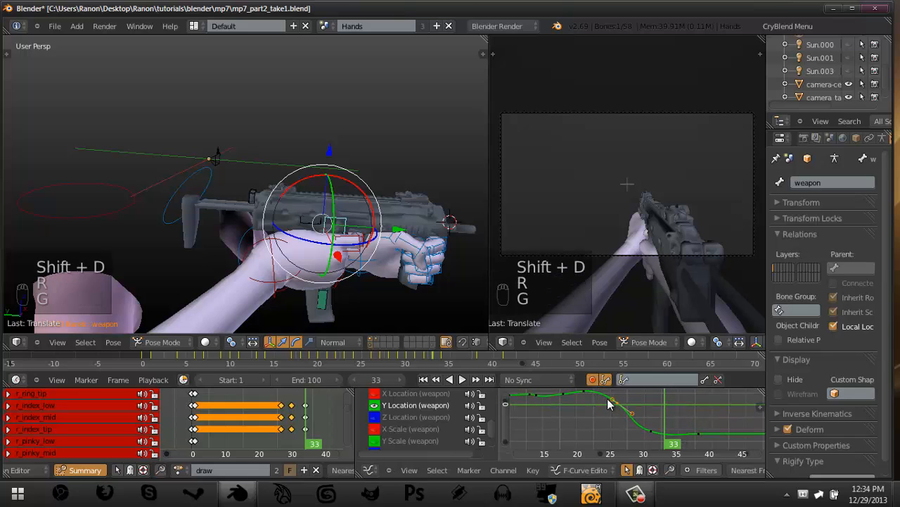
key("s")
left_click(601, 396)
Shrink the handles of the weapon's Y Location keyframe at about frame 31, rotate them and move the key to about frame 33.
key("s")
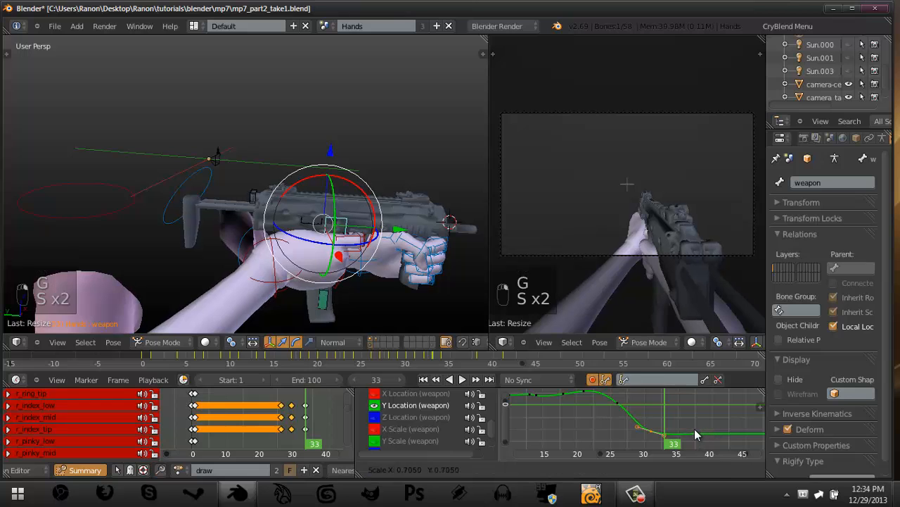
left_click(694, 429)
key("g")
left_click(709, 428)
key("r")
left_click(719, 418)
key("g")
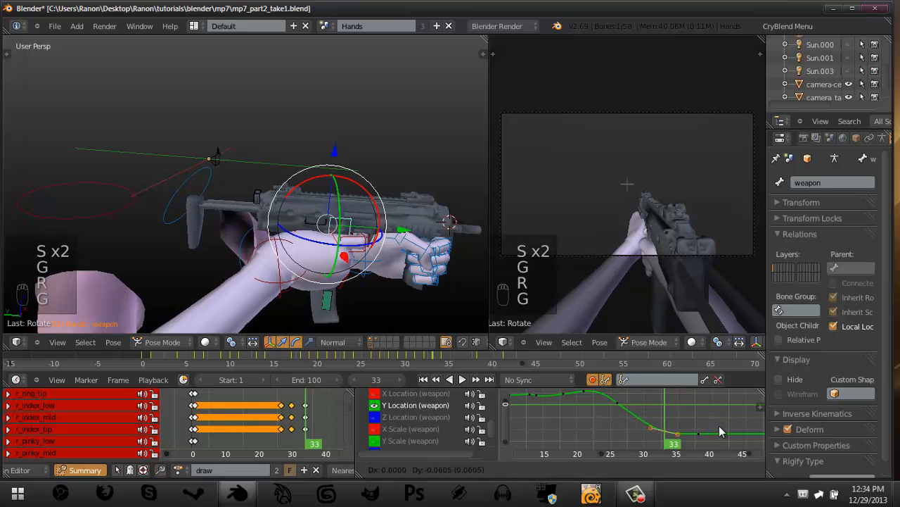
Go to frame 28 and delete the weapon's Y Location keyframe at about frame 33.
left_click_drag(610, 404, 631, 432)
key("g")
right_click(677, 416)
key("x")
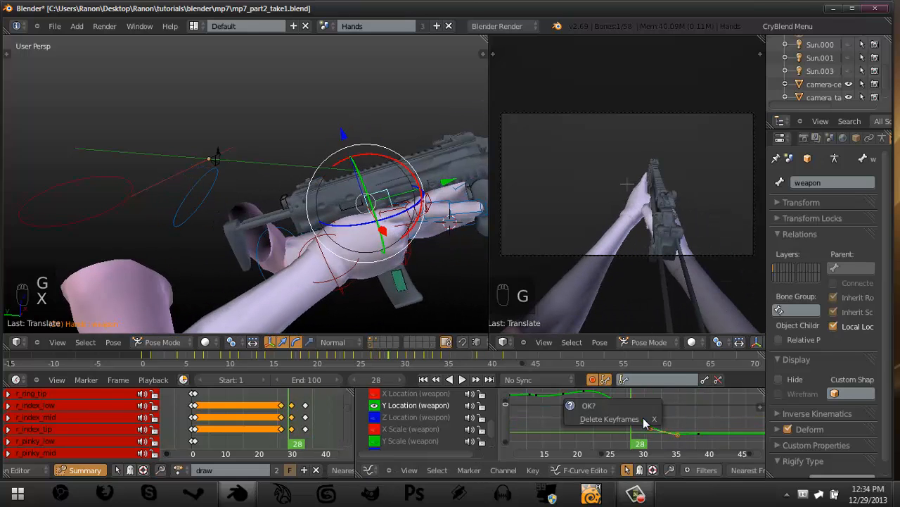
Duplicate the weapon's Y Location keyframe from about frame 26 to about frame 33 and rotate its handles to ease the curve out.
key("shift+d")
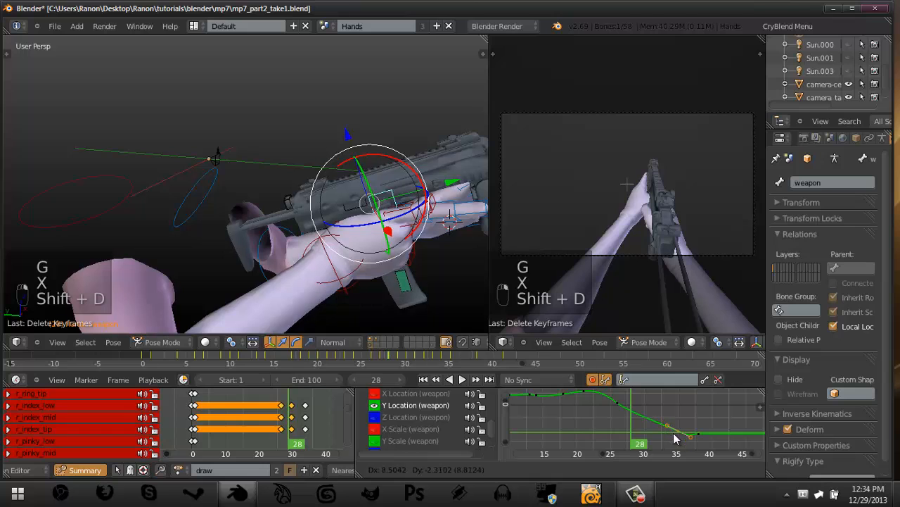
key("r")
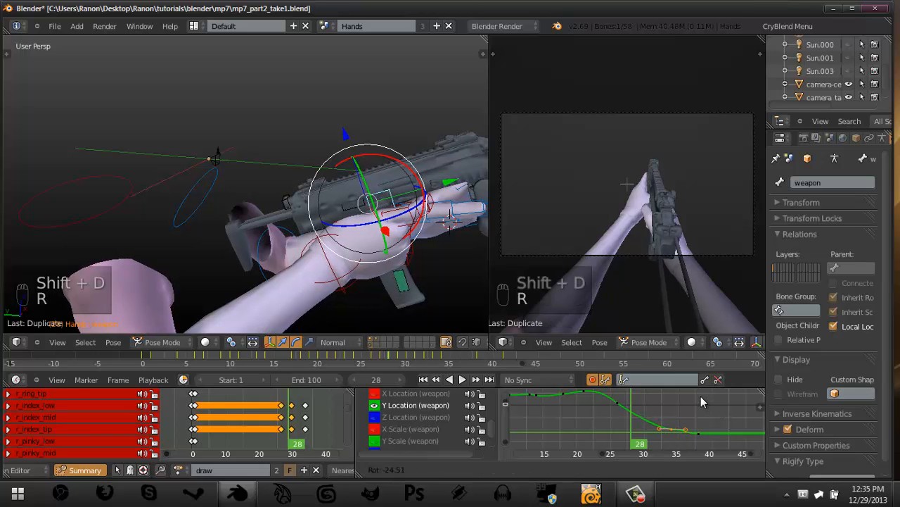
key("g")
left_click(694, 407)
key("r")
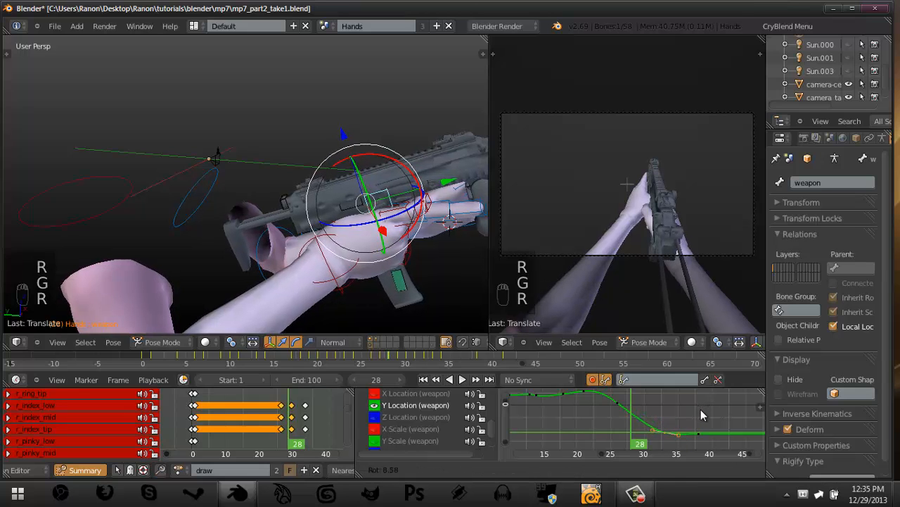
left_click(697, 410)
left_click_drag(635, 419, 710, 426)
key("g")
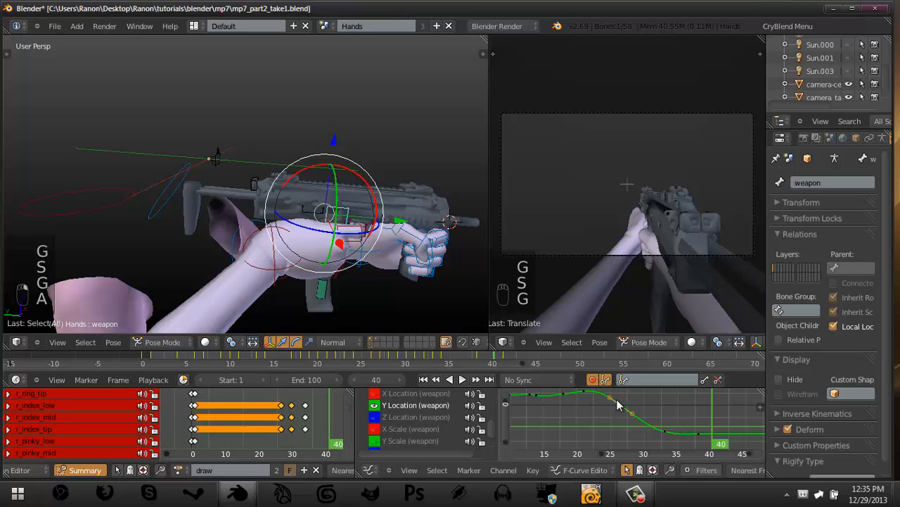
Duplicate the weapon's Y Location keyframe from about frame 18 to about frame 19, rotating its handles and adjusting its position.
left_click_drag(618, 404, 589, 411)
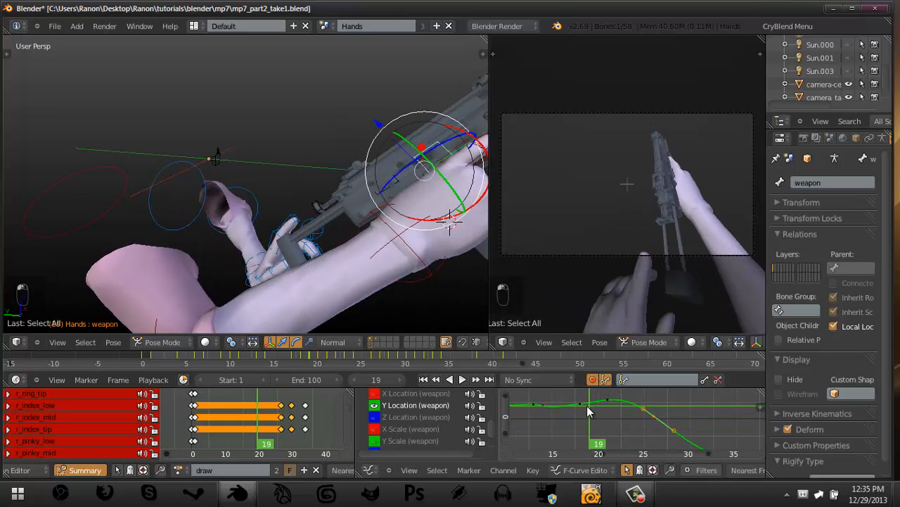
left_click(584, 404)
scroll(583, 404, "up", 2)
key("shift+d")
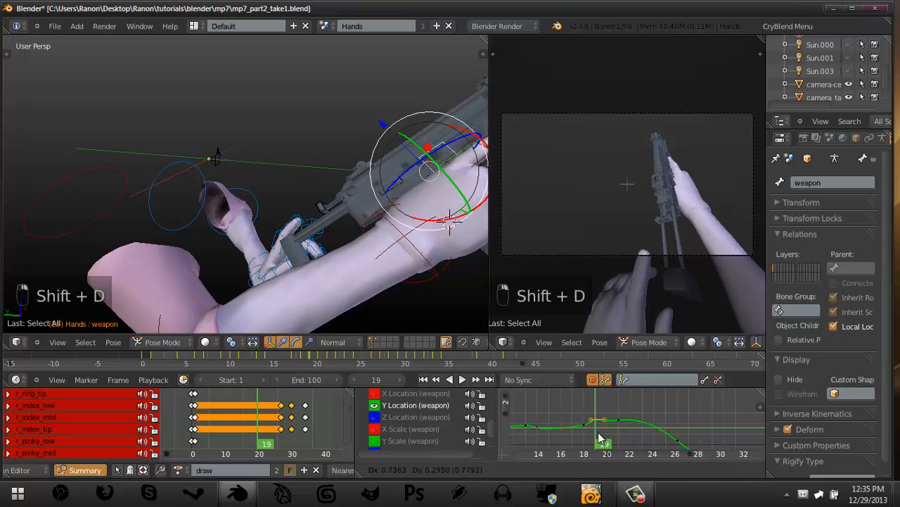
left_click_drag(581, 420, 596, 420)
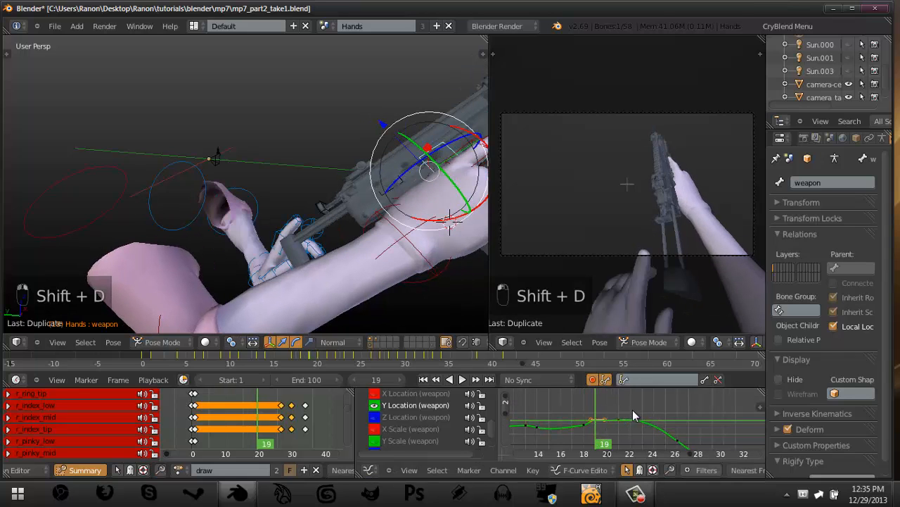
key("r")
left_click(629, 405)
key("g")
left_click(616, 421)
Raise the weapon's Y Location keyframe at about frame 21 and rotate its handles to smooth the peak.
key("g")
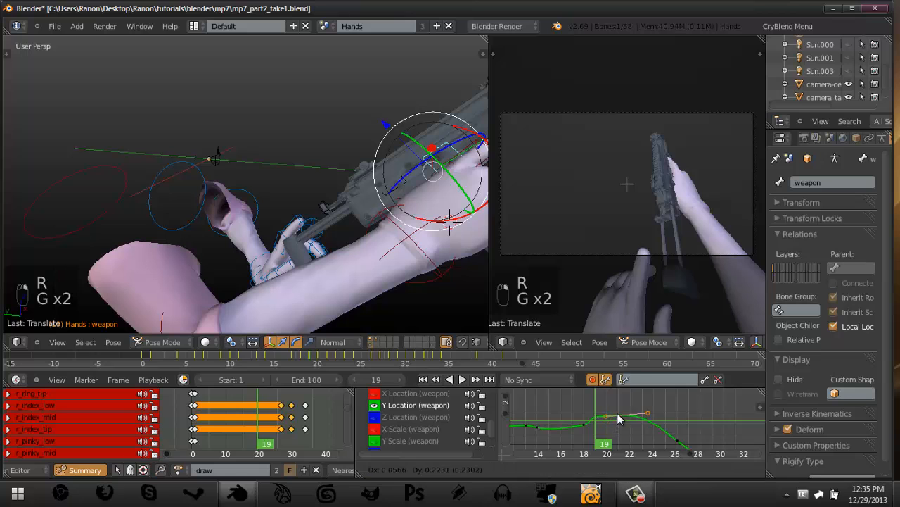
key("r")
left_click(604, 414)
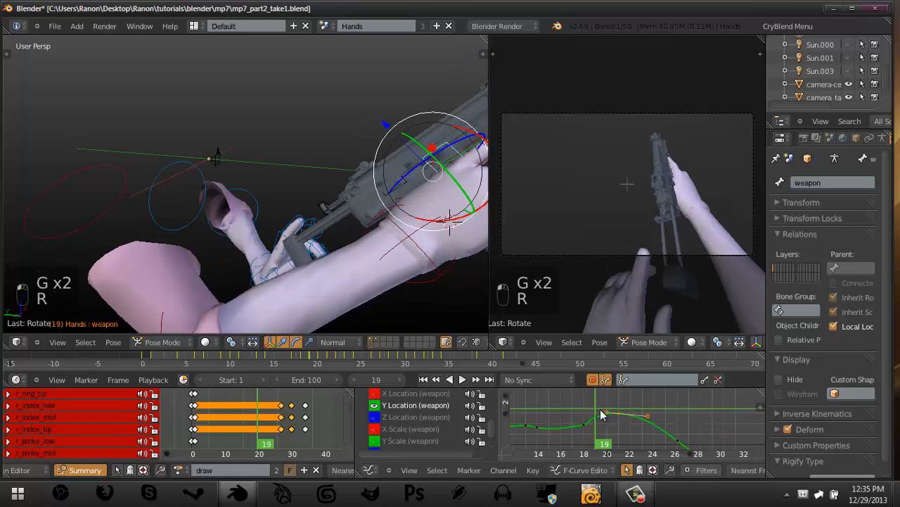
mouse_move(632, 426)
left_mouse_down()
mouse_move(573, 427)
mouse_move(648, 433)
left_mouse_up()
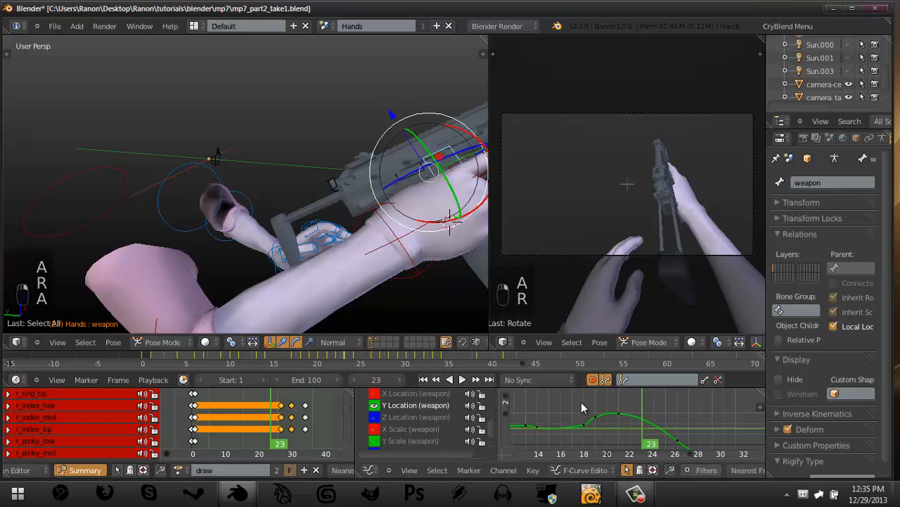
Move the weapon's Y Location keyframes around frames 19 to 21 and rotate the frame 19 handles into a steeper rise.
key("a")
key("b")
left_click_drag(581, 402, 642, 429)
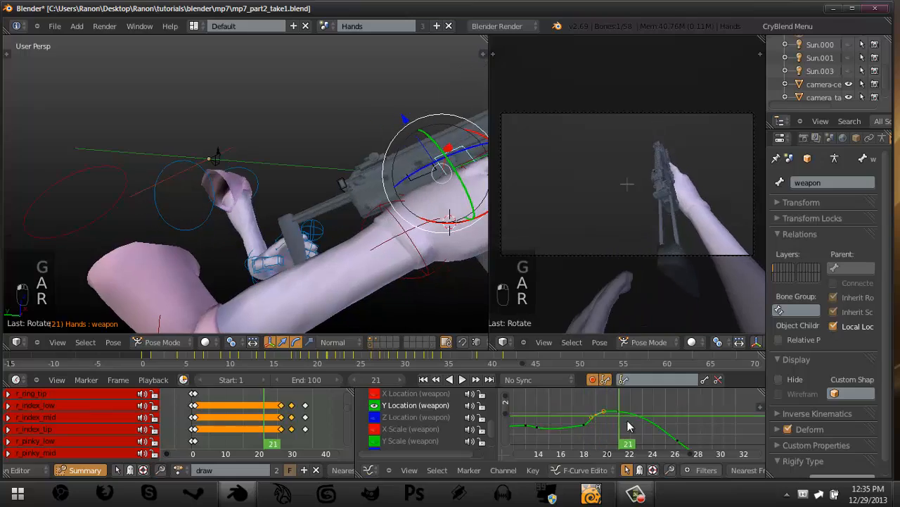
left_click(653, 443)
left_click_drag(653, 443, 646, 470)
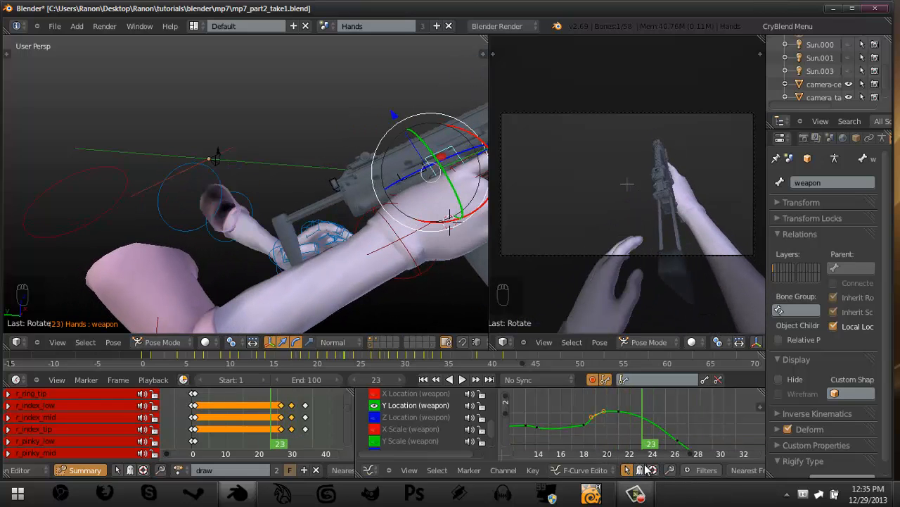
left_click(654, 470)
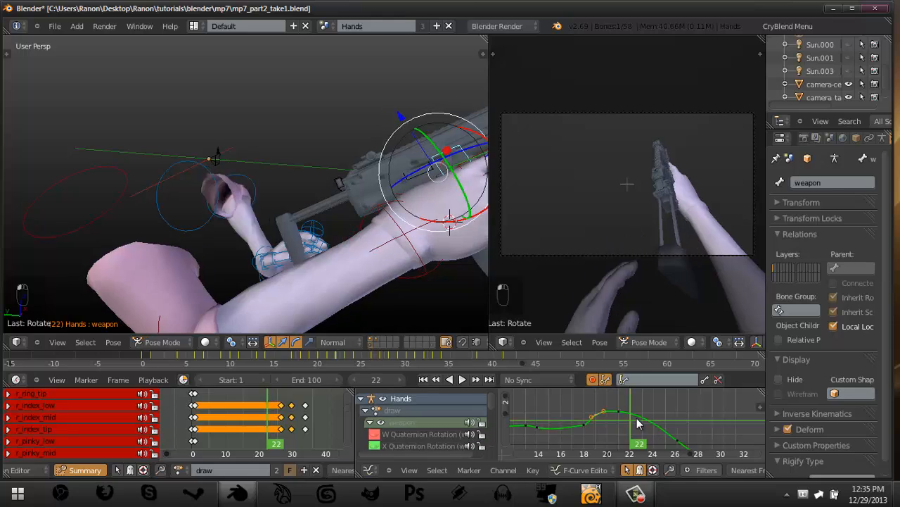
At frame 24, switch the perspective view to wireframe and box-select the left hand's finger bones.
left_click_drag(649, 422, 653, 422)
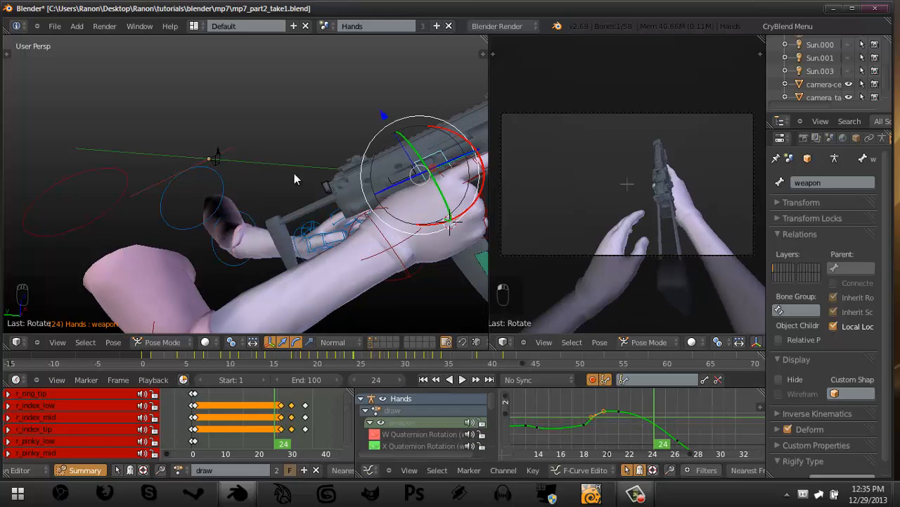
middle_click_drag(294, 173, 289, 123)
key("z")
key("a")
key("a")
key("a")
key("a")
key("b")
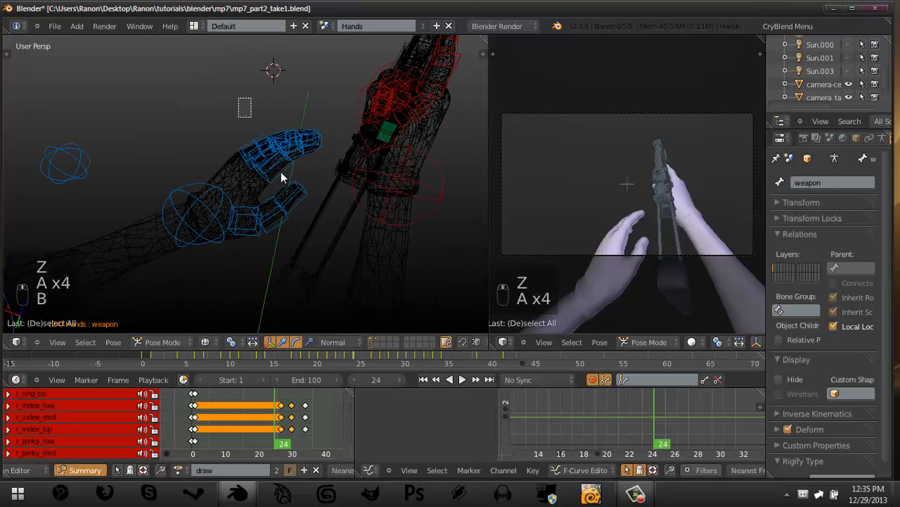
left_click_drag(295, 226, 297, 230)
Box-select the left-hand finger and thumb keyframes at about frame 23 and move them slightly earlier in time.
middle_click_drag(280, 429, 262, 453)
scroll(246, 183, "up", 1)
scroll(262, 410, "up", 4)
left_click_drag(262, 422, 257, 422)
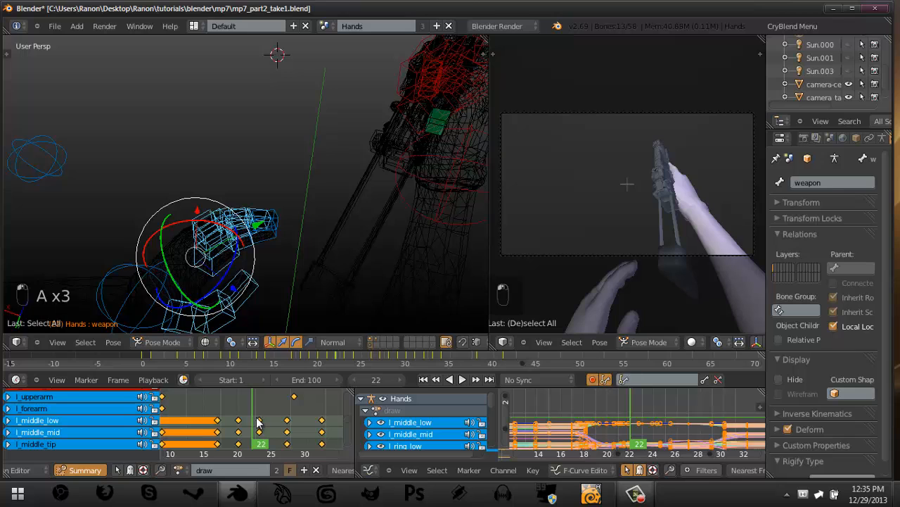
scroll(256, 404, "down", 4)
key("b")
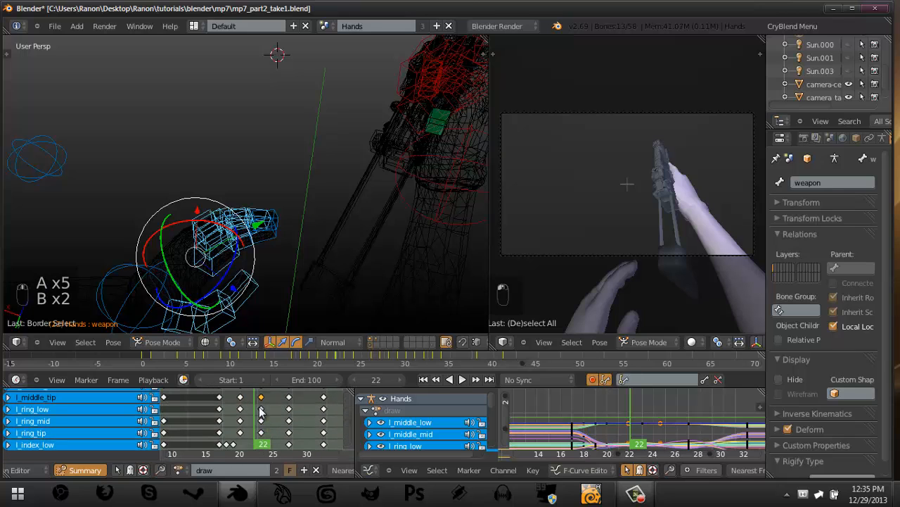
scroll(257, 422, "down", 4)
scroll(267, 450, "down", 3)
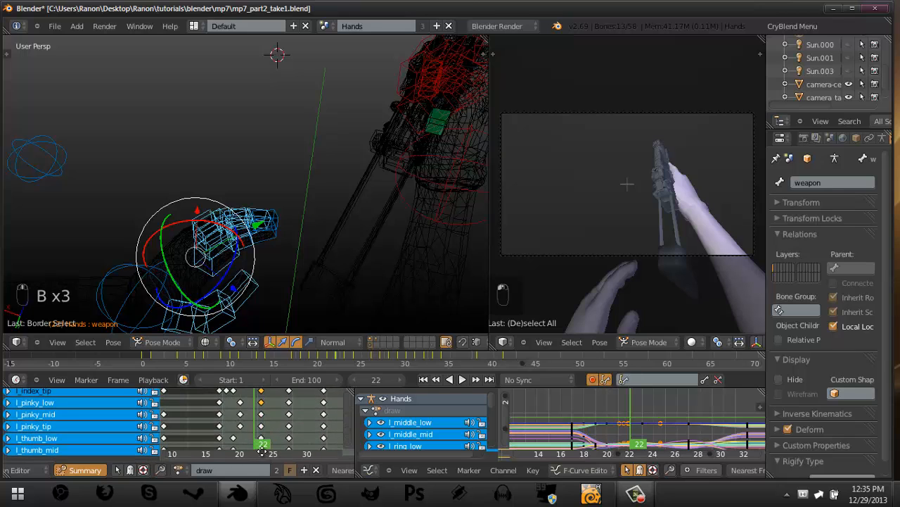
scroll(267, 416, "down", 4)
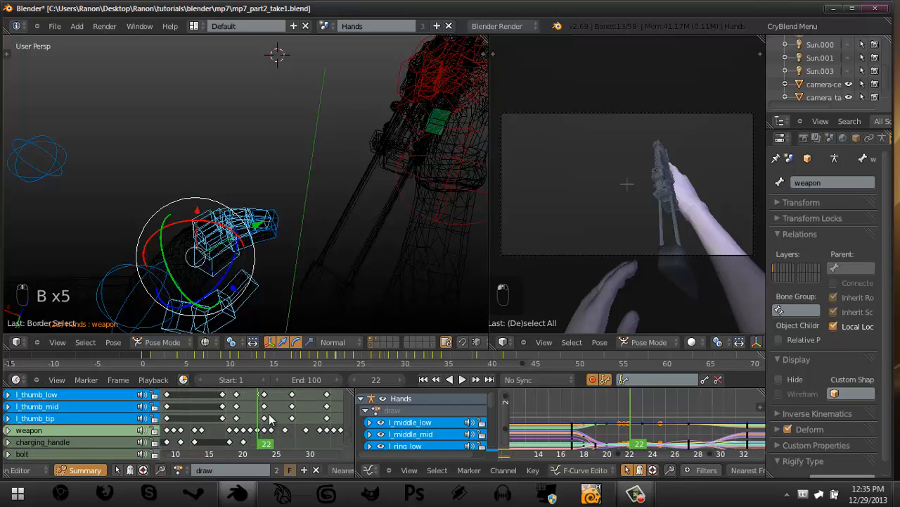
scroll(270, 418, "up", 10)
key("g")
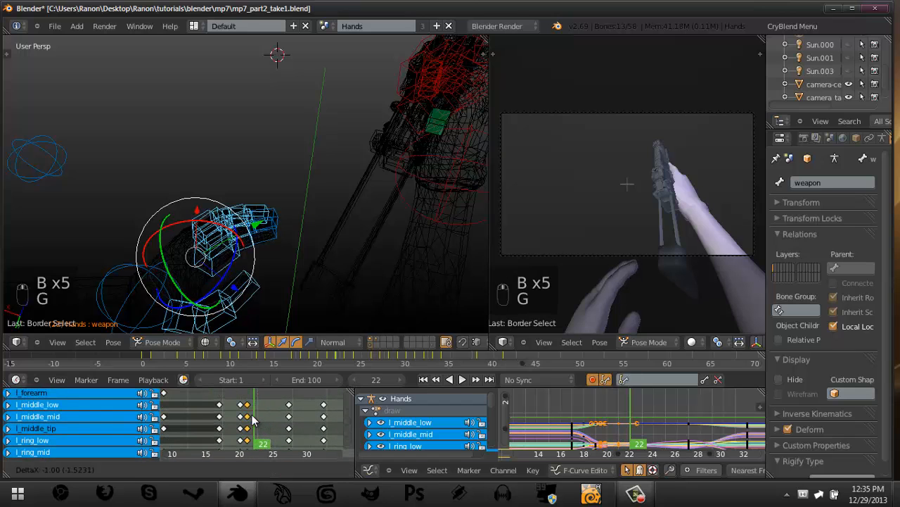
left_click_drag(248, 407, 284, 415)
Maximize the camera view and replay the draw animation from its start to examine the revised motion.
key("ctrl+Up")
key("alt+a")
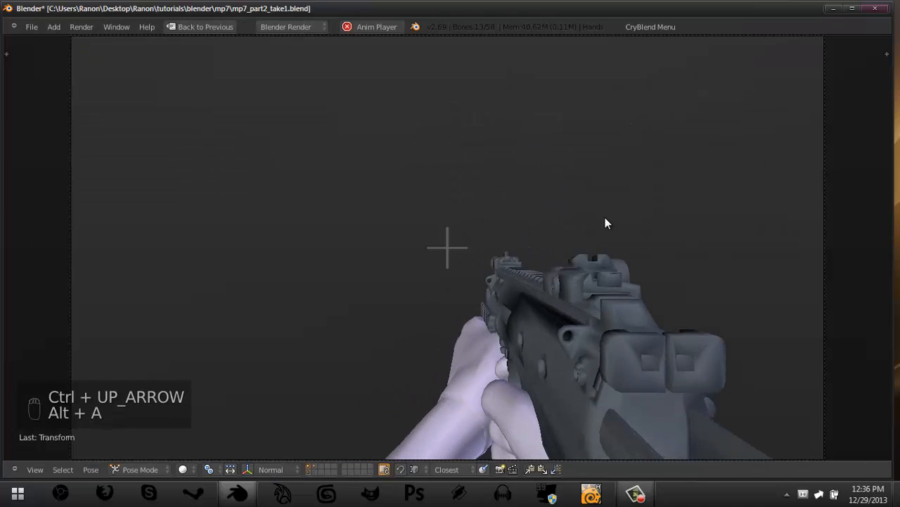
key("shift+Left")
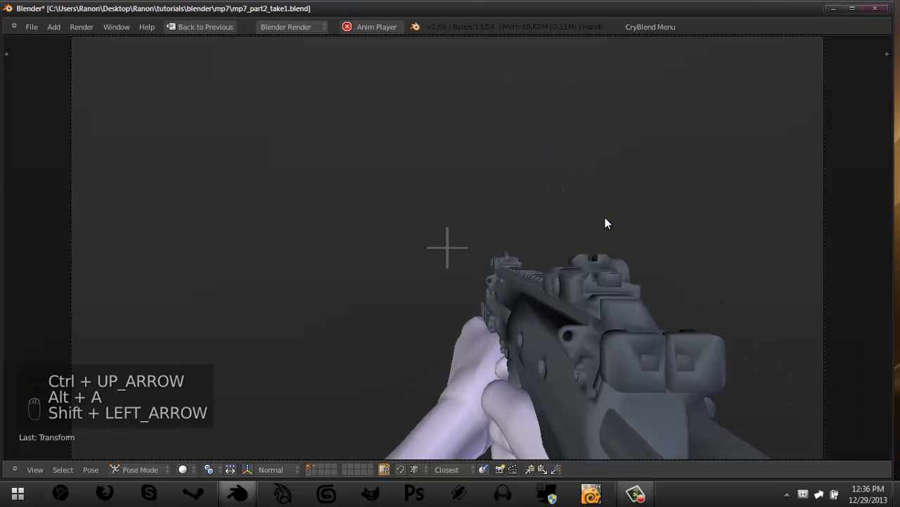
key("shift+Left")
key("shift+Left")
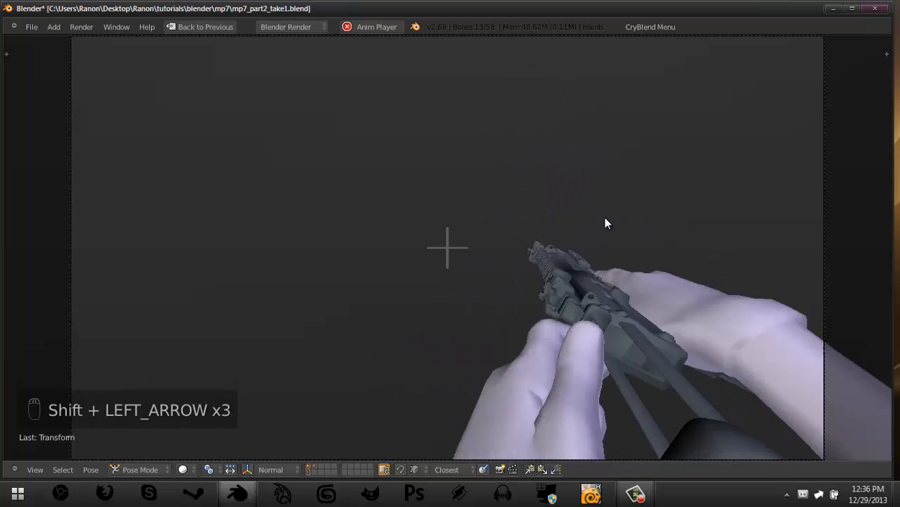
Replay the draw animation from its start, stop it, and step back and forth through the opening frames to examine the left hand's motion.
key("shift+Left")
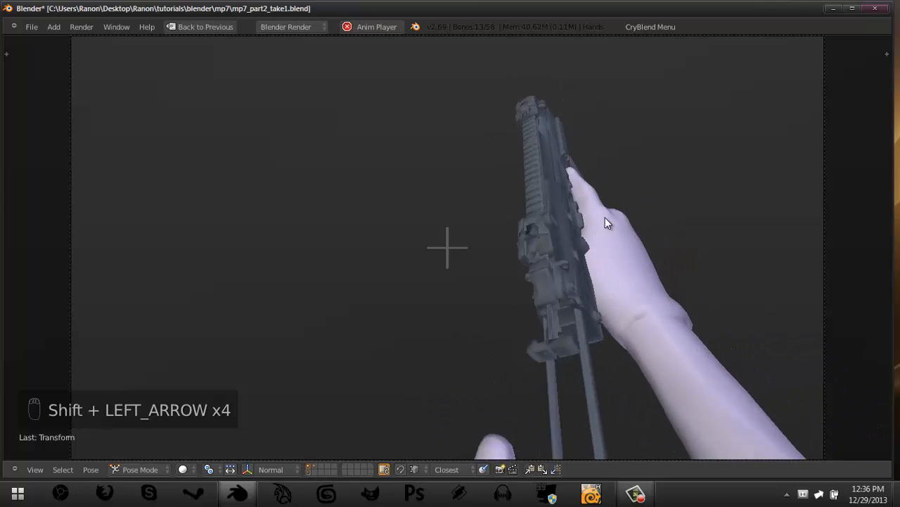
key("shift+Left")
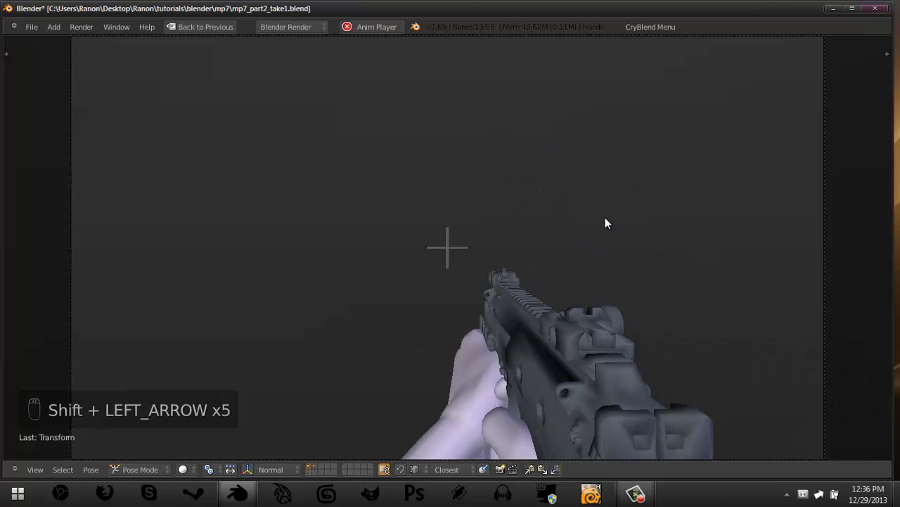
key("alt+a")
key("shift+Left")
key("Right")
key("Right")
key("Right")
key("Right")
key("Right")
key("Right")
key("Right")
key("Right")
key("Right")
key("Right")
key("Right")
key("Left")
key("Left")
key("Left")
key("Left")
key("Left")
key("Left")
key("Left")
key("Left")
key("Left")
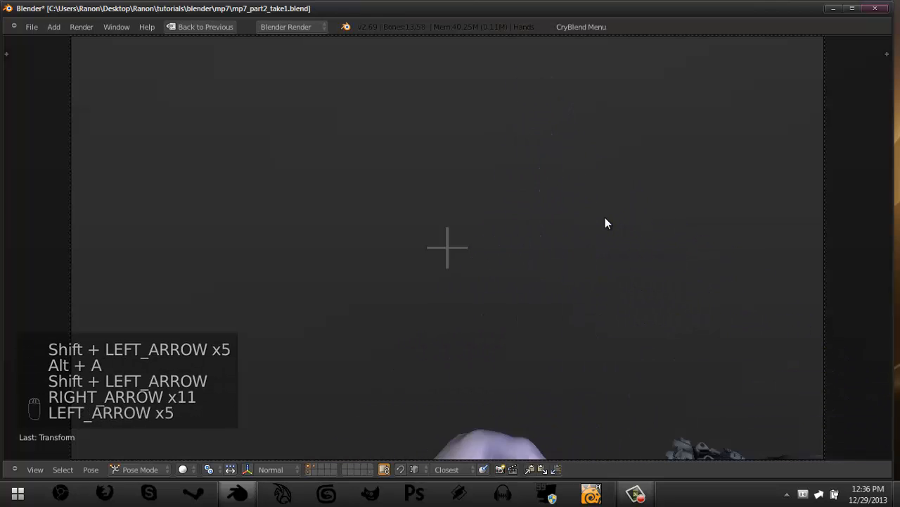
key("Right")
key("Right")
key("Right")
key("Right")
key("Right")
key("Right")
key("Right")
Restore the multi-view layout with solid shading, reposition the left index fingertip bone slightly at frame 6, and check the preceding frames.
key("ctrl+Up")
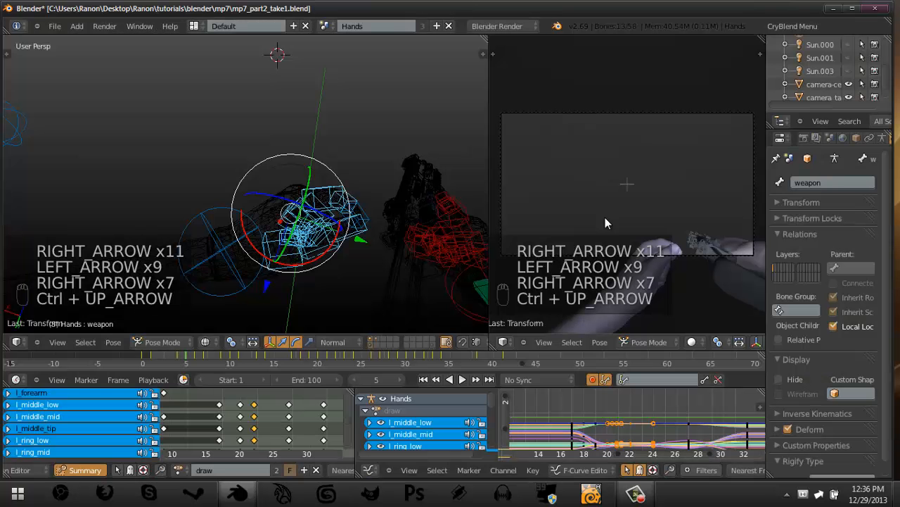
key("z")
right_click(355, 213)
middle_click_drag(298, 415, 200, 430)
key("Right")
middle_click_drag(344, 227, 356, 203)
scroll(356, 204, "up", 3)
key("g")
key("g")
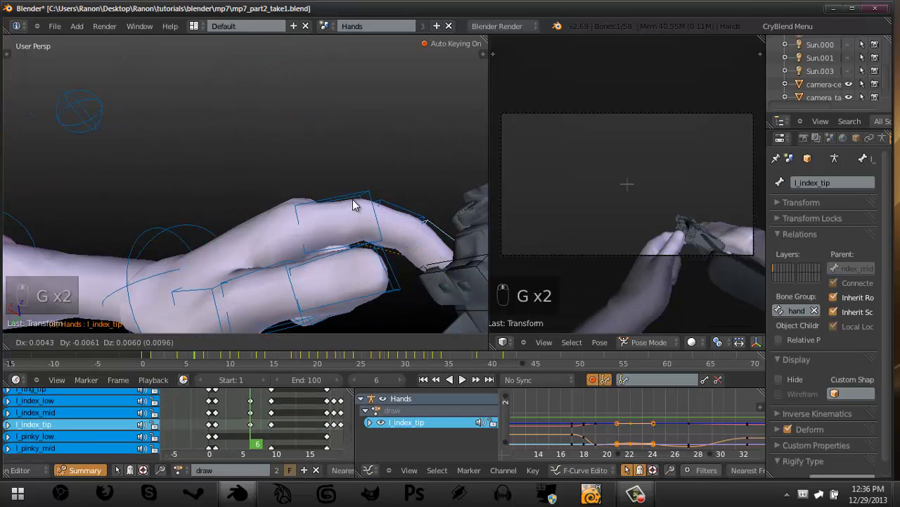
left_click(344, 185)
key("Left")
key("Left")
key("Left")
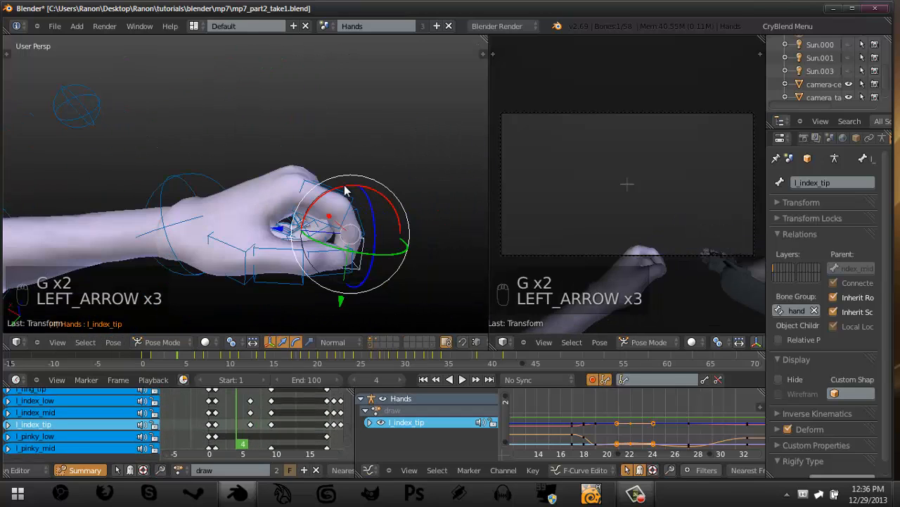
Clear the pose rotation of the left index finger bones at frame 4.
middle_click_drag(340, 209, 394, 204)
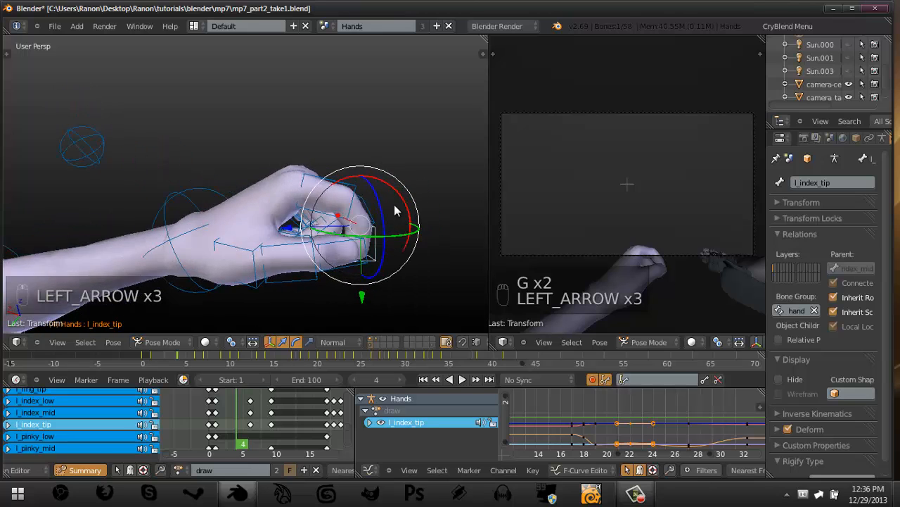
key("z")
key("b")
left_click_drag(394, 204, 385, 223)
key("alt+r")
key("z")
Rotate the left index finger's bones at frame 4 to raise the finger into an extended, slightly bent pose.
right_click(343, 189)
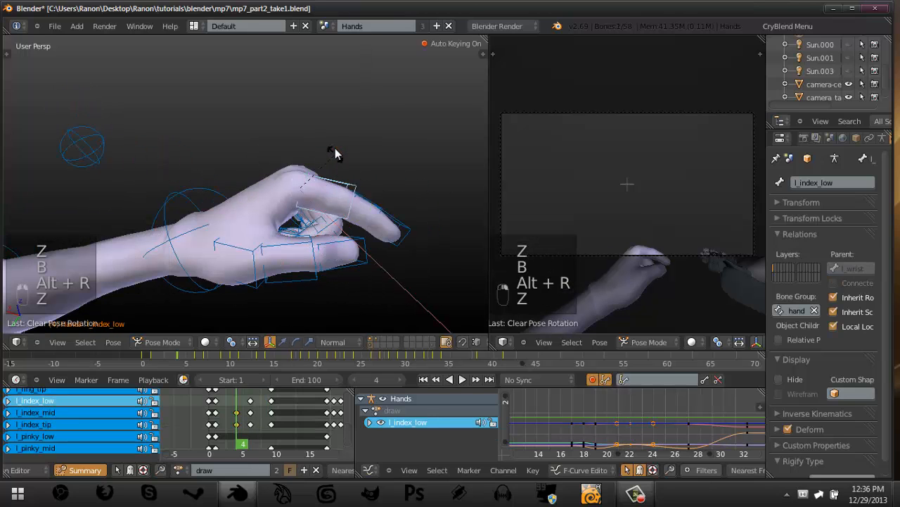
left_click_drag(335, 148, 426, 177)
right_click(374, 176)
right_click(408, 182)
key("a")
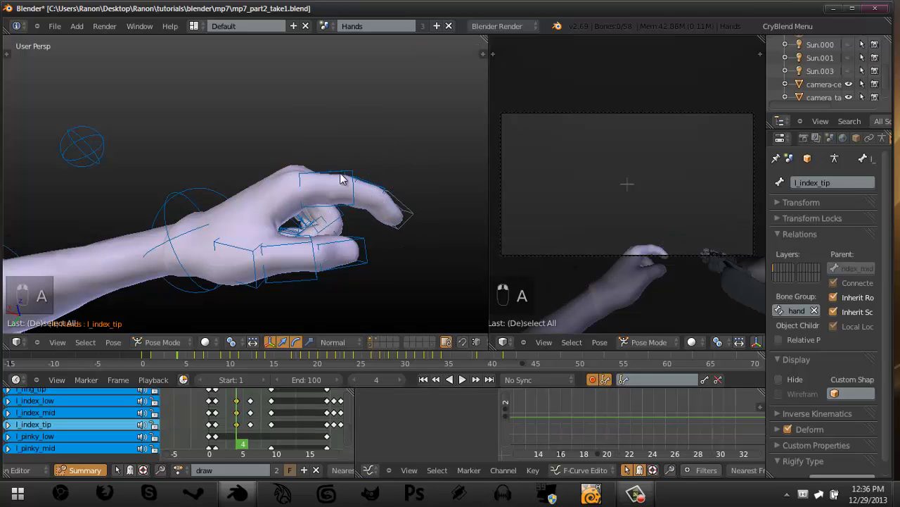
right_click(340, 178)
mouse_move(342, 171)
left_mouse_down()
mouse_move(331, 151)
mouse_move(342, 157)
left_mouse_up()
Step back and forth through the opening frames to examine the left index finger's motion.
key("Left")
key("Left")
key("Left")
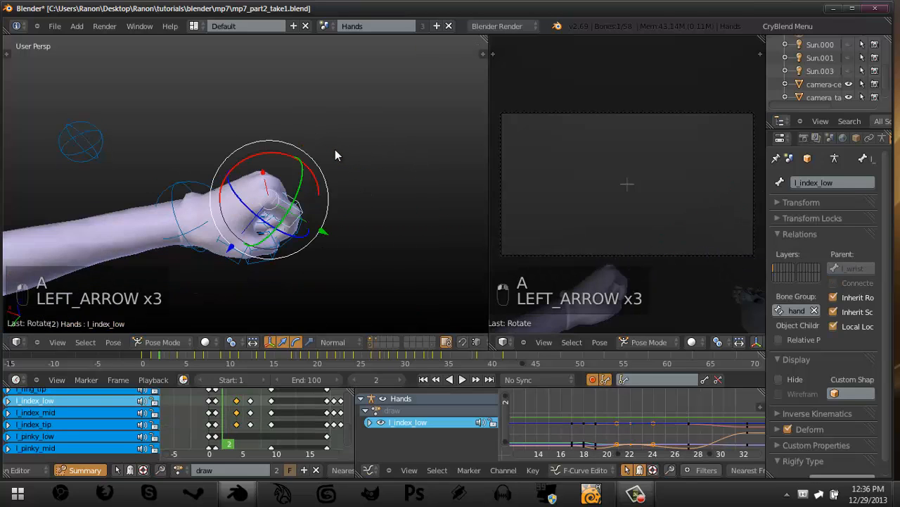
key("Left")
key("Left")
key("Right")
key("Right")
key("Right")
key("Right")
key("Right")
scroll(230, 404, "up", 1)
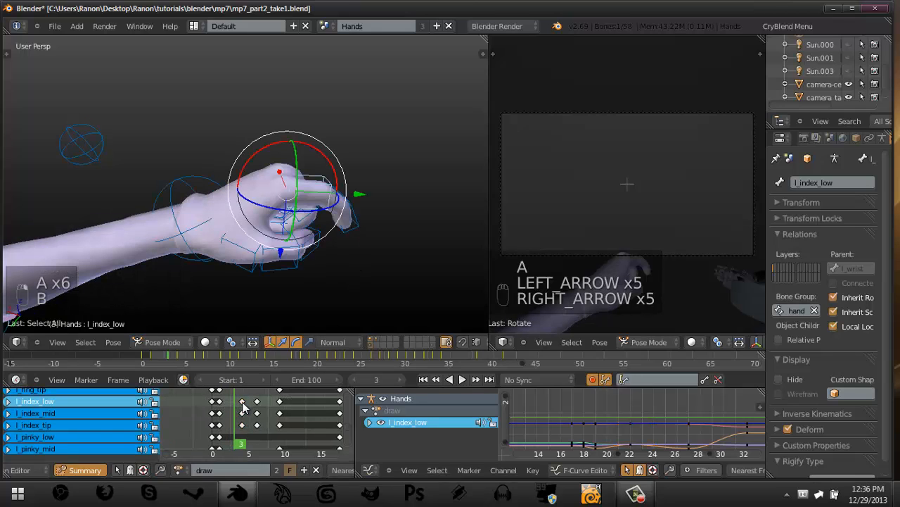
Insert a keyframe at frame 3 for the low, mid and tip bones of the left index finger.
key("Left")
left_click(237, 408)
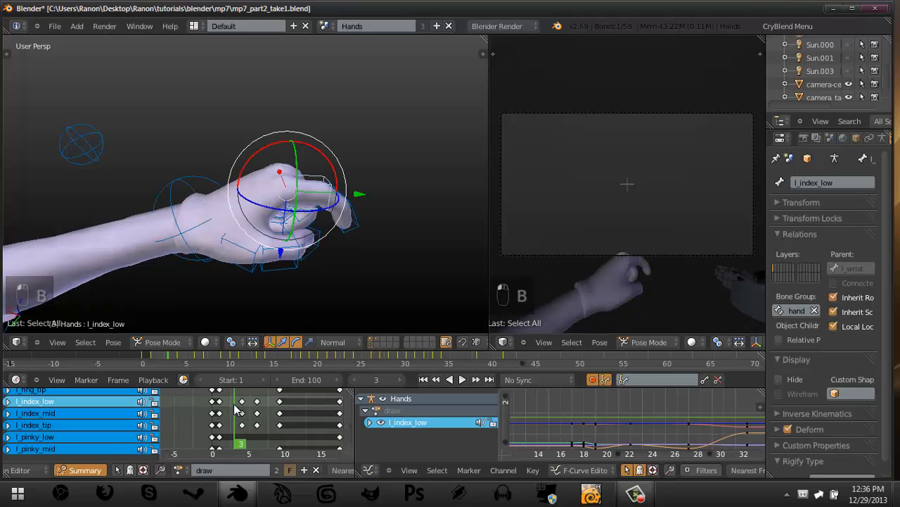
key("b")
left_click_drag(330, 212, 380, 144)
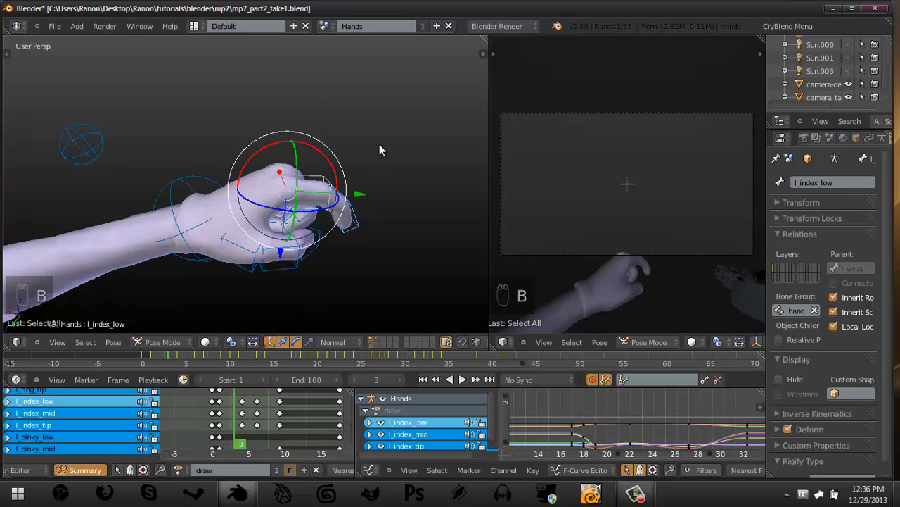
key("a")
middle_click_drag(380, 145, 316, 176)
scroll(314, 162, "up", 2)
key("b")
left_click_drag(313, 165, 362, 257)
key("i")
left_click(361, 161)
Move the left index finger's keyframes from frame 3 to frame 1.
scroll(273, 411, "up", 2)
key("a")
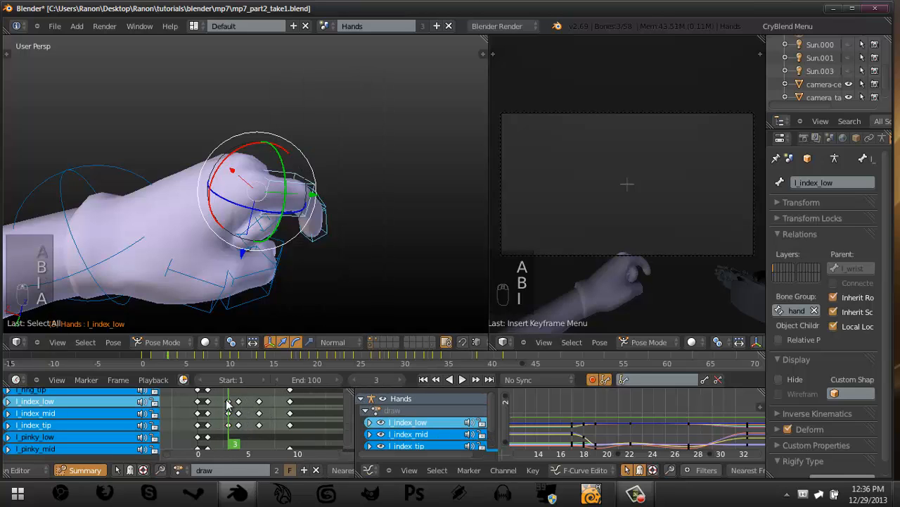
key("b")
key("g")
left_click_drag(236, 438, 225, 399)
left_click(218, 427)
Clear the pose rotation of the three left thumb bones at frame 1.
mouse_move(242, 184)
middle_mouse_down()
mouse_move(262, 133)
mouse_move(251, 175)
middle_mouse_up()
key("a")
right_click(222, 168)
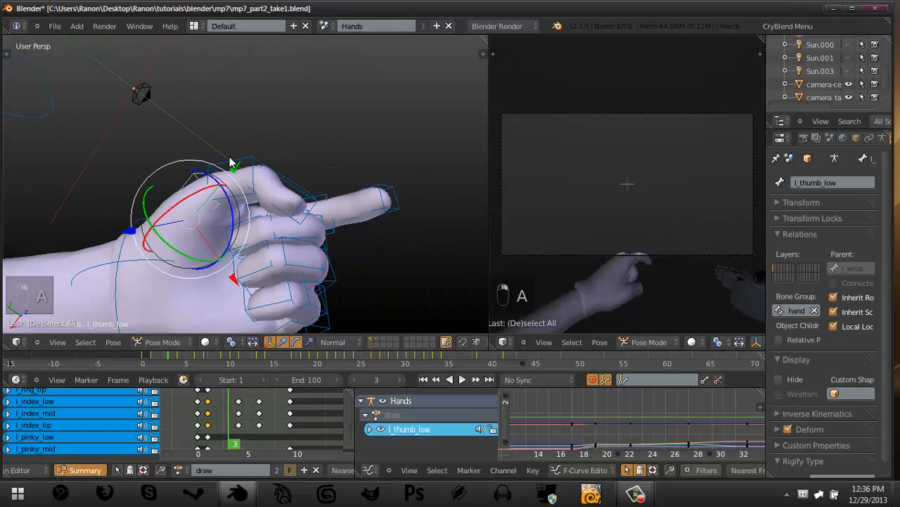
right_click(255, 172, "shift")
right_click(285, 182, "shift")
left_click(209, 415)
scroll(258, 223, "down", 3)
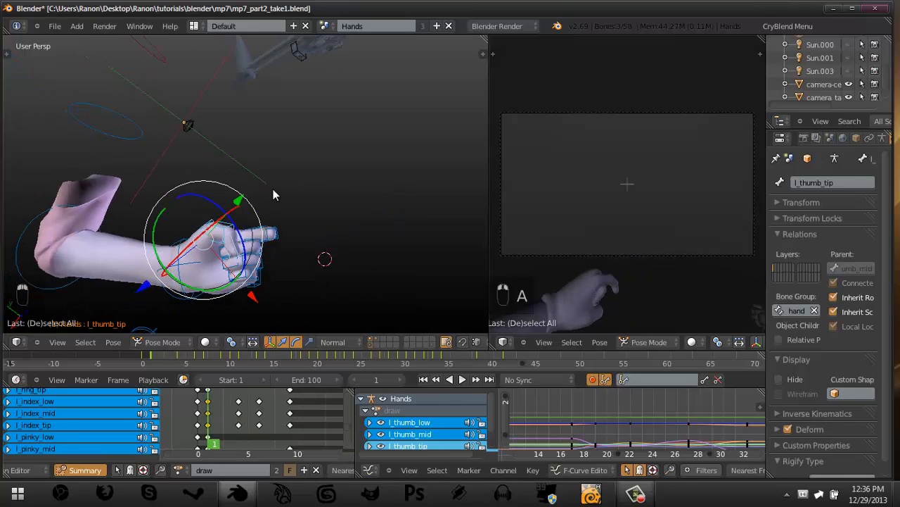
key("alt+r")
Rotate the l_thumb_low bone freely with the trackball rotation to adjust the thumb pose at frame 1.
middle_click_drag(273, 194, 250, 197)
scroll(250, 196, "up", 5)
scroll(232, 190, "down", 2)
key("a")
right_click(227, 180)
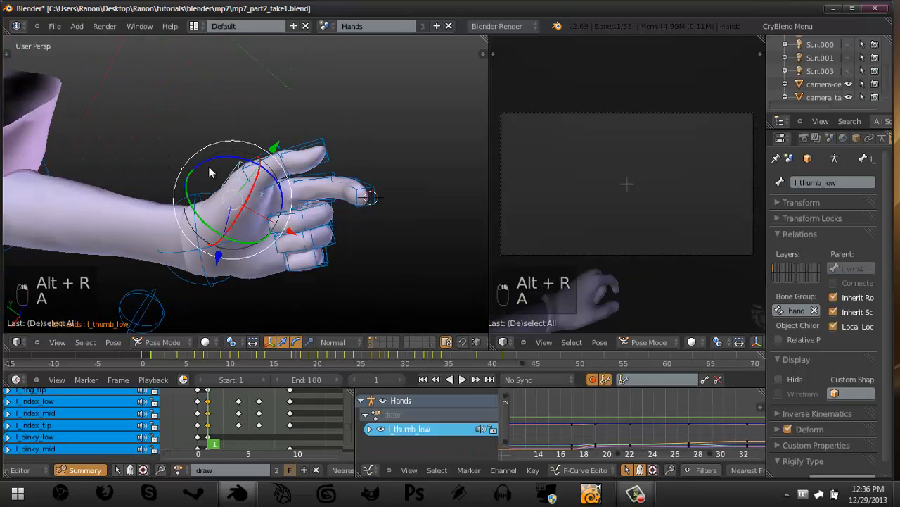
middle_click_drag(209, 169, 232, 169)
key("r")
key("r")
left_click(240, 192)
Step back and forth through the early frames to examine how the left thumb and hand move toward the weapon.
middle_click_drag(267, 261, 242, 334)
middle_click_drag(248, 458, 237, 421)
key("Right")
key("Right")
key("Right")
key("Right")
key("Right")
key("Right")
key("Right")
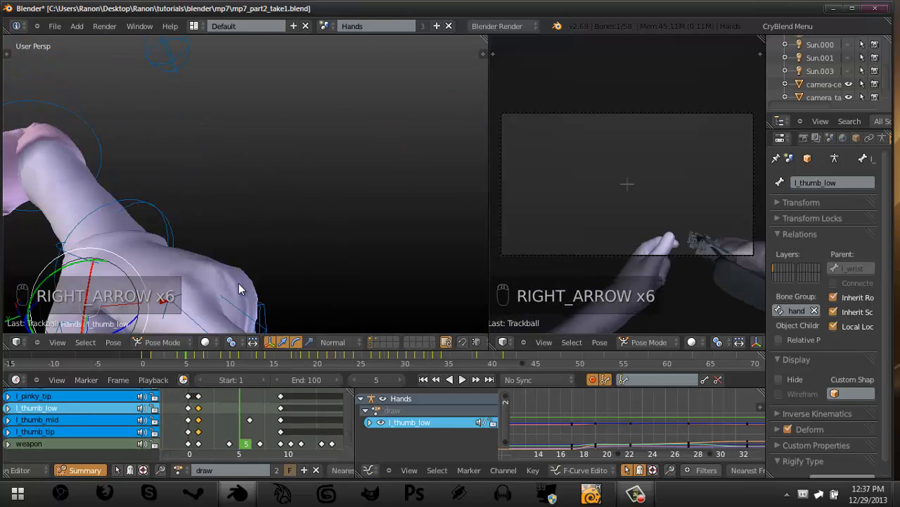
key("Left")
key("Right")
key("Right")
key("Right")
key("Right")
key("Right")
key("Right")
key("Right")
key("Left")
key("Left")
key("Left")
key("Left")
key("Left")
key("Left")
key("Left")
key("Left")
key("Left")
key("Left")
key("Left")
key("Left")
key("Left")
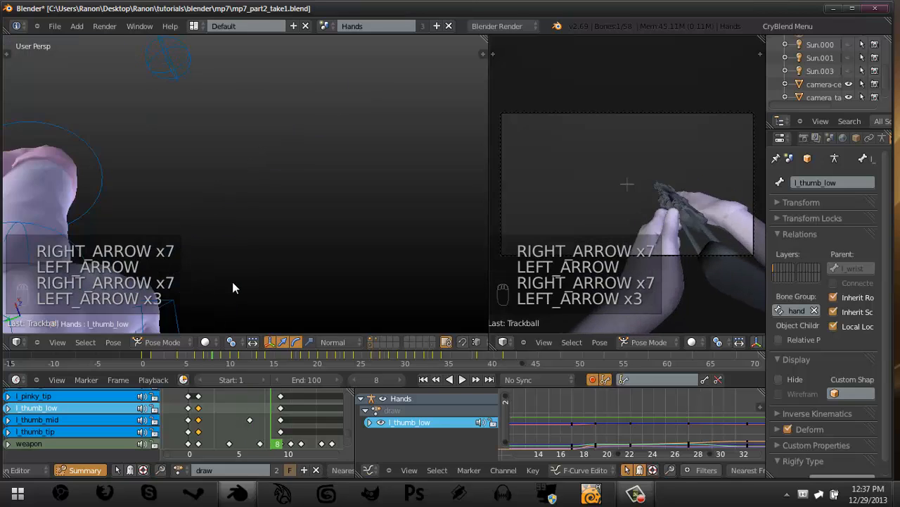
key("Left")
key("Left")
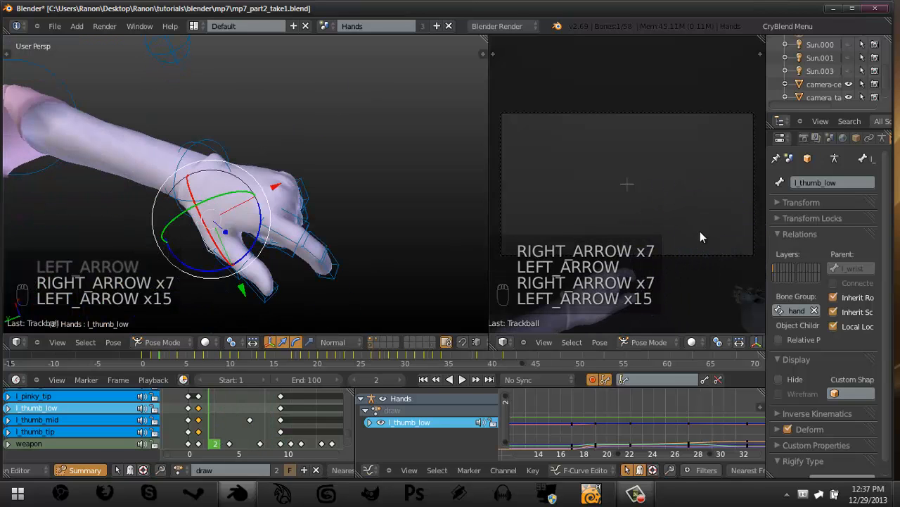
Maximize the camera view, fit the camera frame to it, and step forward through the draw animation to review the hands and weapon.
key("ctrl+Up")
key("Home")
key("Right")
key("Right")
key("Right")
key("Right")
key("Right")
key("Right")
key("Right")
key("Right")
key("Right")
key("Right")
key("Right")
key("Right")
key("Right")
key("Right")
key("Right")
key("Right")
key("Right")
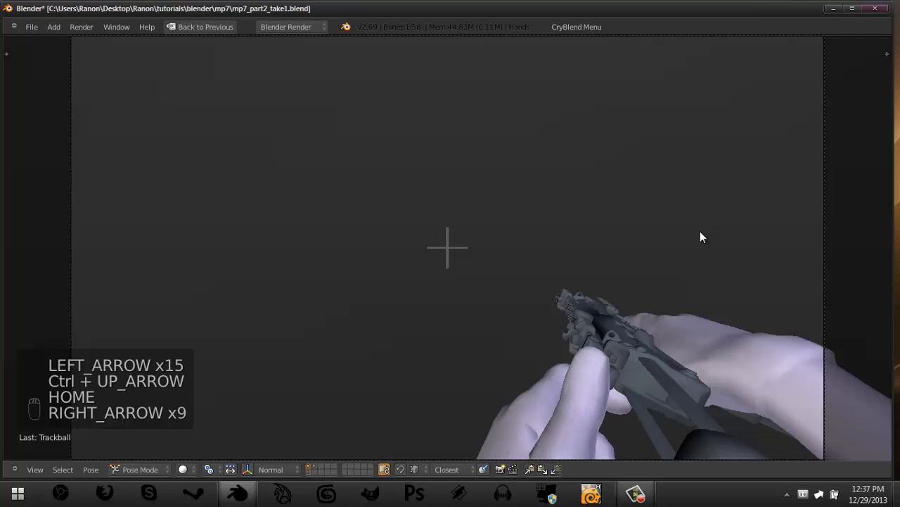
key("Right")
key("Right")
key("Right")
key("Right")
key("Right")
key("Right")
key("Right")
key("Right")
key("Right")
key("Right")
key("Right")
key("Right")
key("Right")
key("Right")
key("Right")
key("Right")
key("Right")
key("Right")
key("Right")
key("Right")
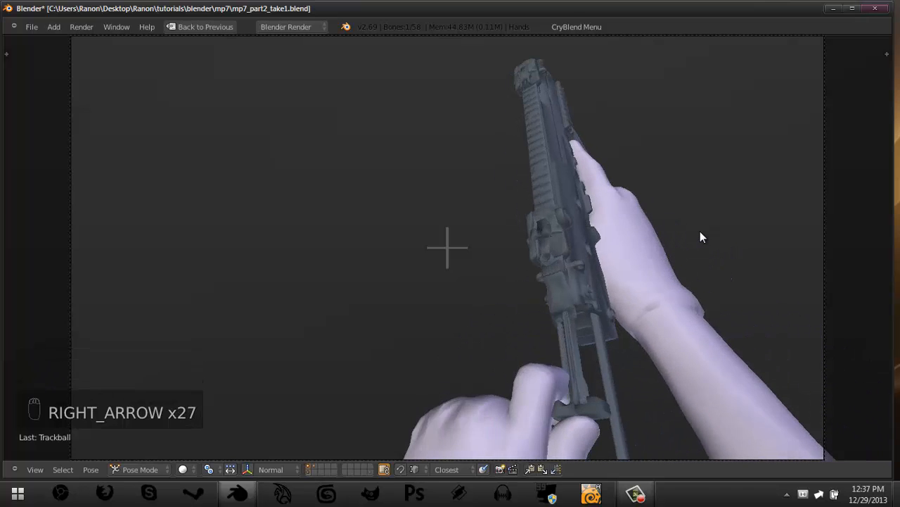
key("Right")
key("Right")
key("Right")
key("Right")
key("Right")
key("Right")
key("Right")
key("Right")
key("Right")
key("Right")
key("Right")
key("Right")
key("Right")
key("Right")
key("Right")
key("Right")
key("Right")
key("Right")
key("Right")
key("Right")
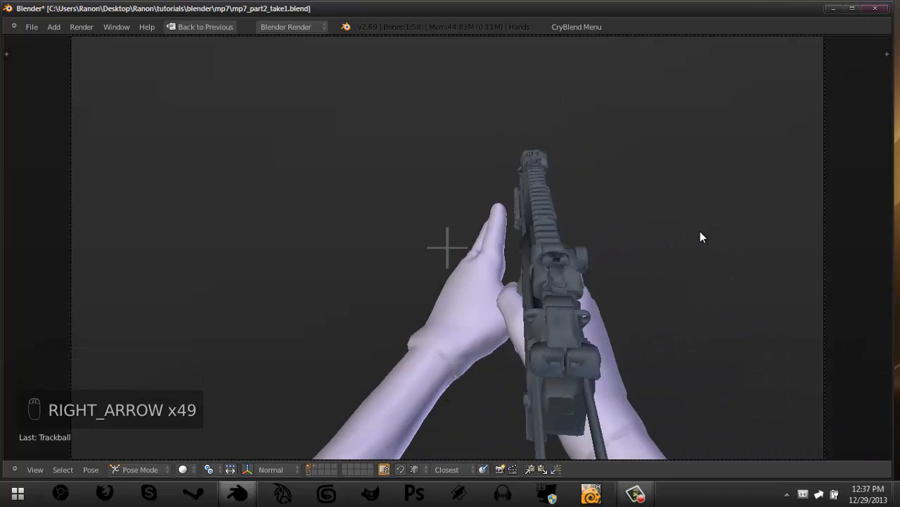
Step forward and back through the draw animation in the maximized camera view to examine how the weapon settles into the final hold.
key("Right")
key("Right")
key("Right")
key("Right")
key("Right")
key("Right")
key("Right")
key("Right")
key("Right")
key("Right")
key("Right")
key("Right")
key("Right")
key("Right")
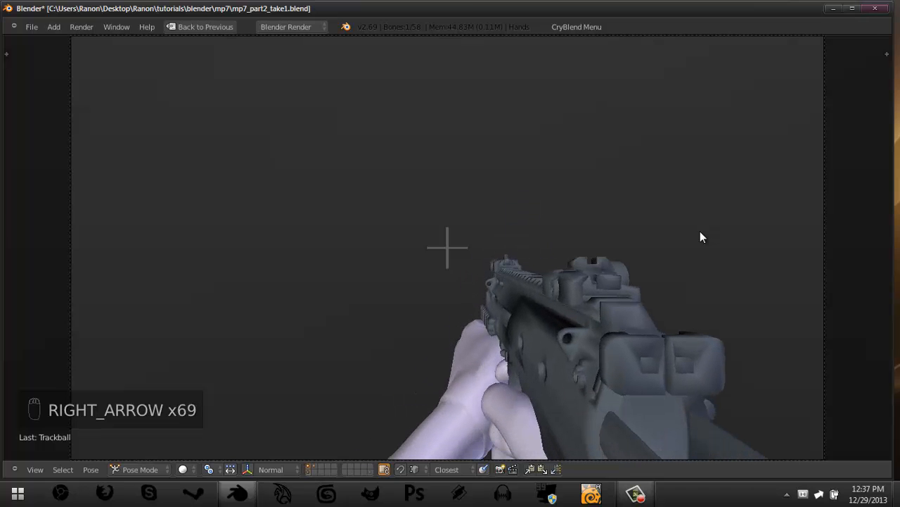
key("Left")
key("Left")
key("Left")
key("Left")
key("Left")
key("Left")
key("Left")
key("Left")
key("Left")
key("Left")
key("Left")
key("Left")
key("Left")
key("Right")
key("Right")
key("Right")
key("Right")
key("Right")
key("Right")
key("Right")
key("Right")
key("Right")
key("Right")
key("Right")
key("Right")
key("Right")
key("Right")
key("Right")
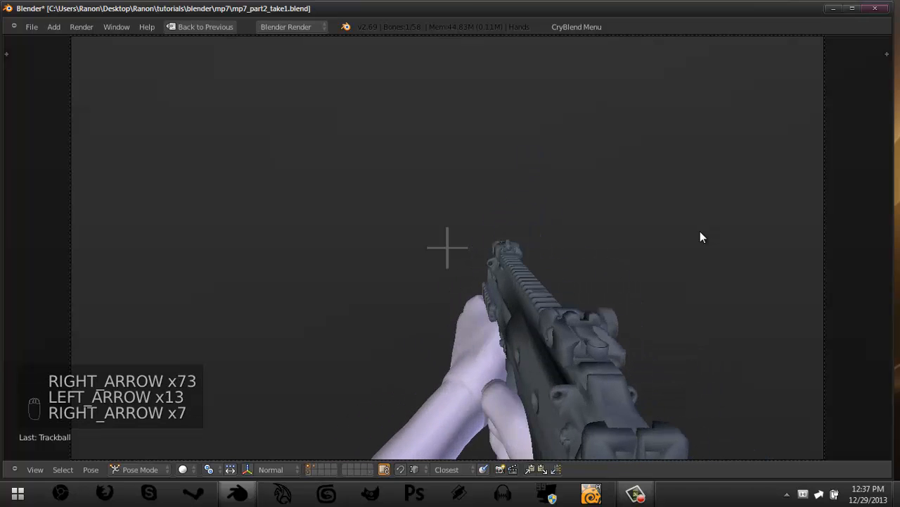
key("Right")
key("Right")
key("Right")
key("Right")
key("Right")
key("Right")
key("ctrl+Up")
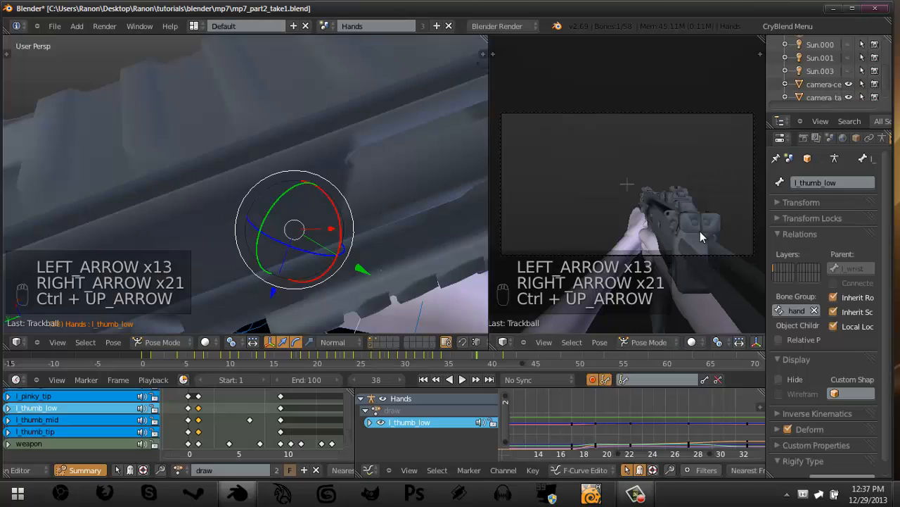
Select only the weapon bone, save the blend file, and fit all keyframes in the dope sheet.
middle_click_drag(209, 152, 283, 225)
scroll(283, 225, "up", 3)
key("a")
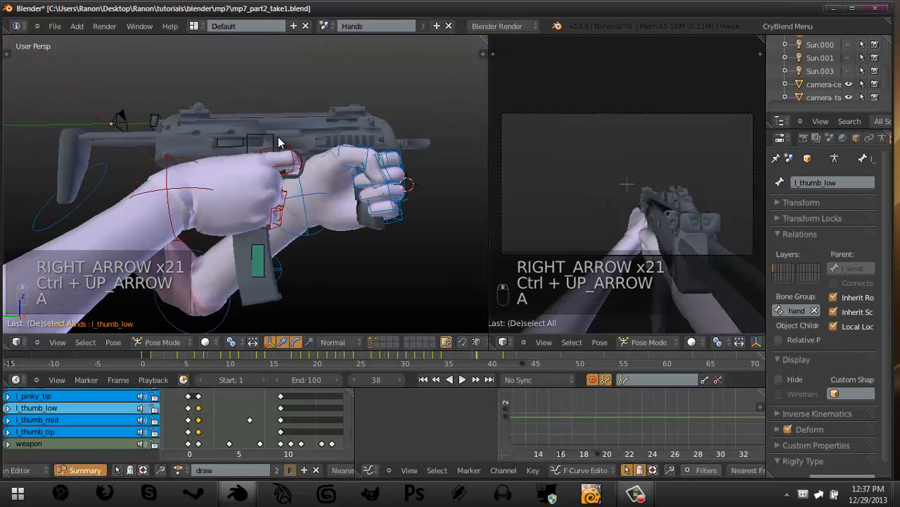
right_click(277, 138)
right_click(277, 141)
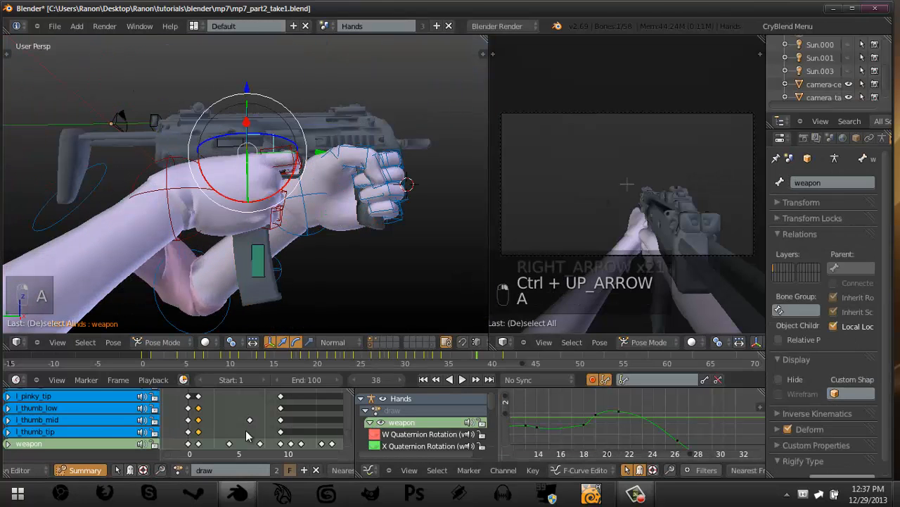
key("ctrl+s")
key("Home")
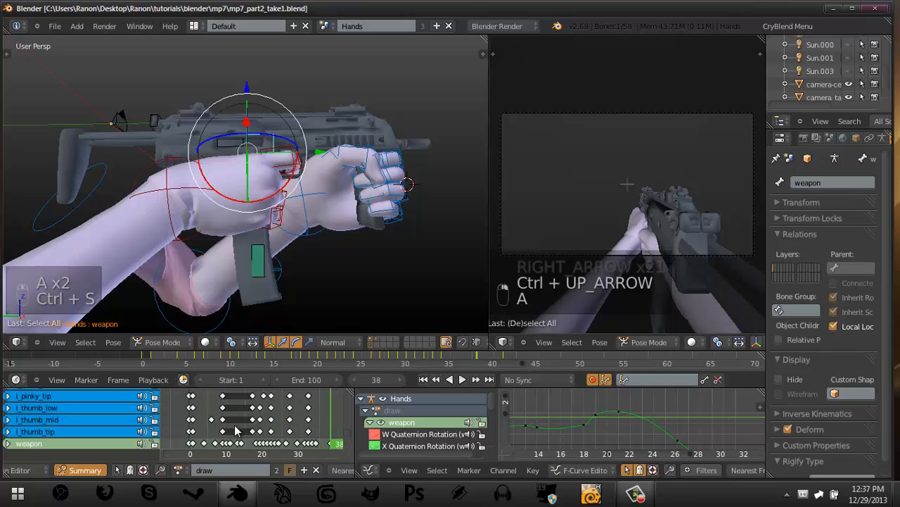
key("ctrl+s")
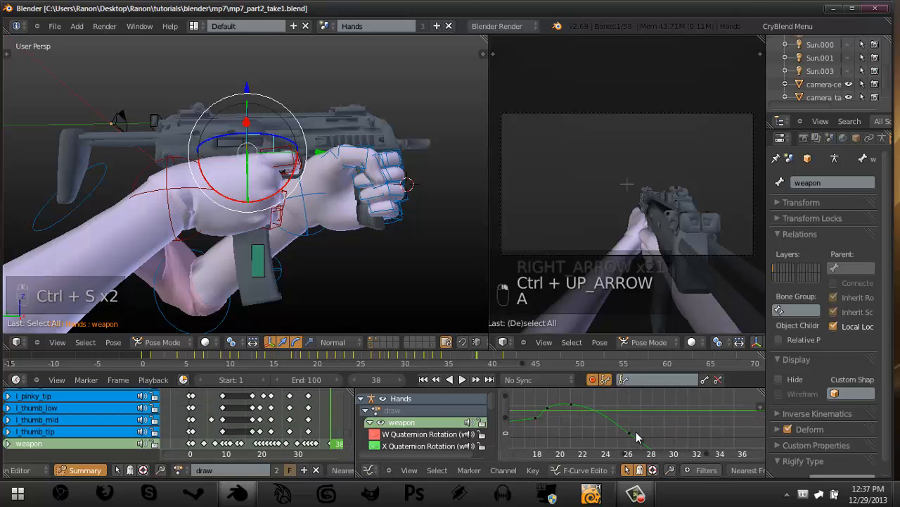
Show only the weapon bone's Z Location curve and scrub to frame 32 near its low point.
left_click_drag(676, 420, 609, 429)
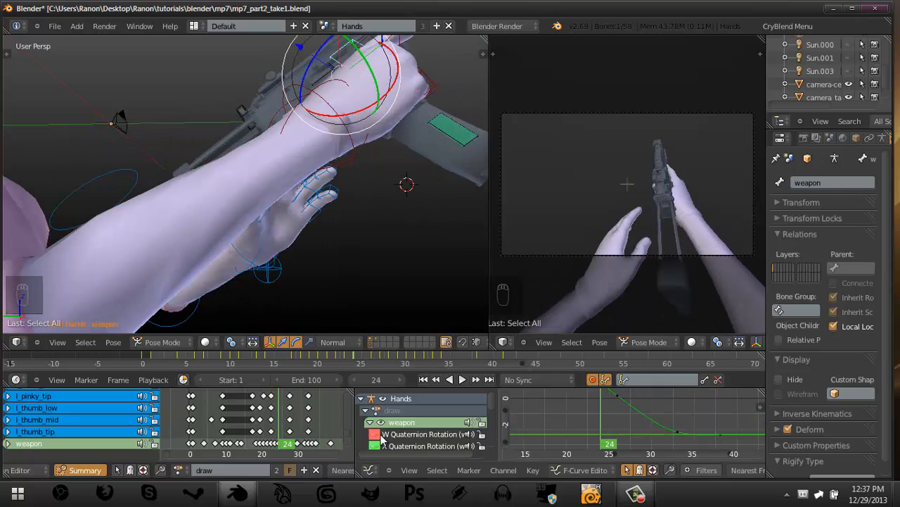
scroll(380, 426, "down", 3)
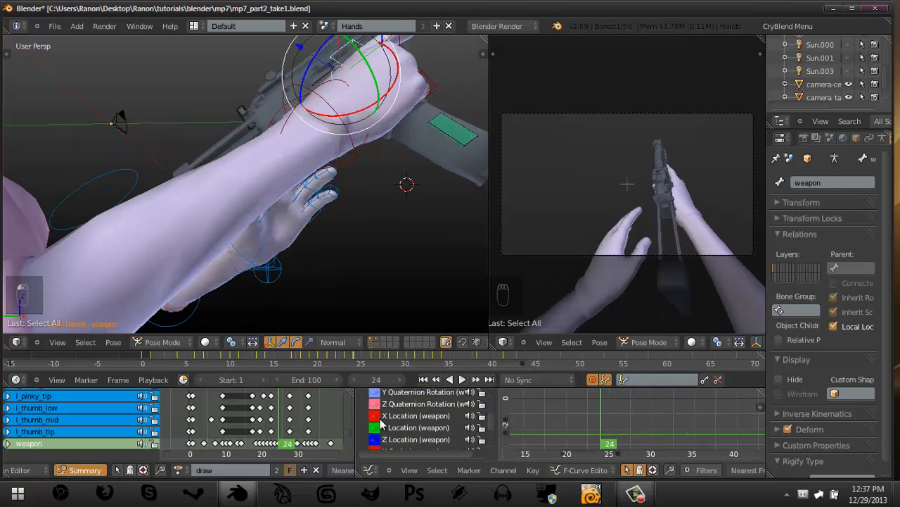
middle_click_drag(633, 439, 618, 456)
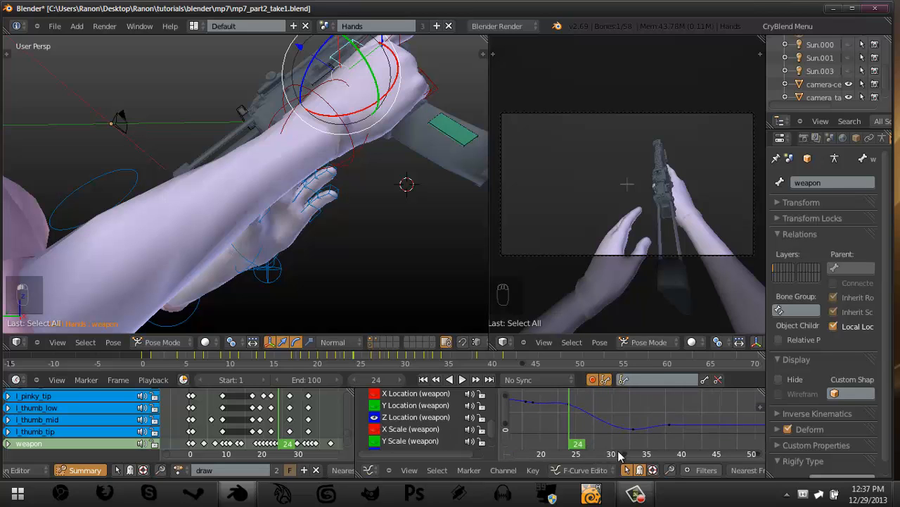
left_click_drag(563, 406, 631, 442)
middle_click_drag(642, 438, 646, 417)
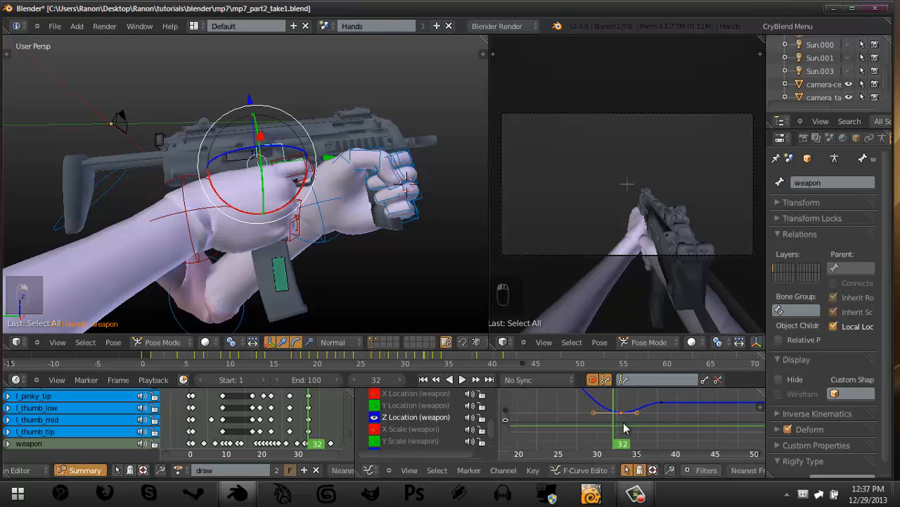
Duplicate the low Z Location keyframe of the weapon bone to about frame 35, reposition it, and rotate its handles.
key("shift+d")
left_click(643, 415)
left_click_drag(642, 416, 662, 415)
scroll(662, 415, "up", 5)
key("g")
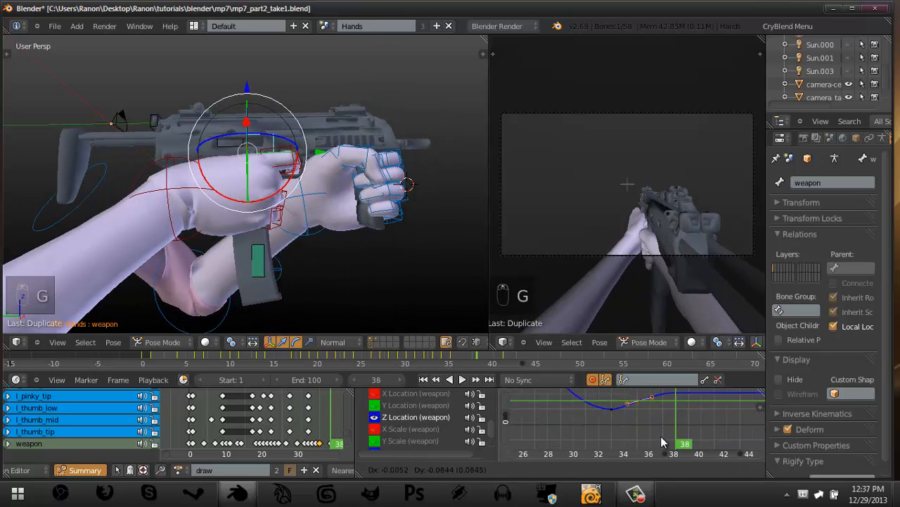
left_click(661, 436)
key("r")
left_click(596, 426)
Play the draw animation in the maximized camera view, return to the full layout, and delete the duplicated Z Location keyframe.
left_click_drag(595, 426, 535, 432)
key("ctrl+Up")
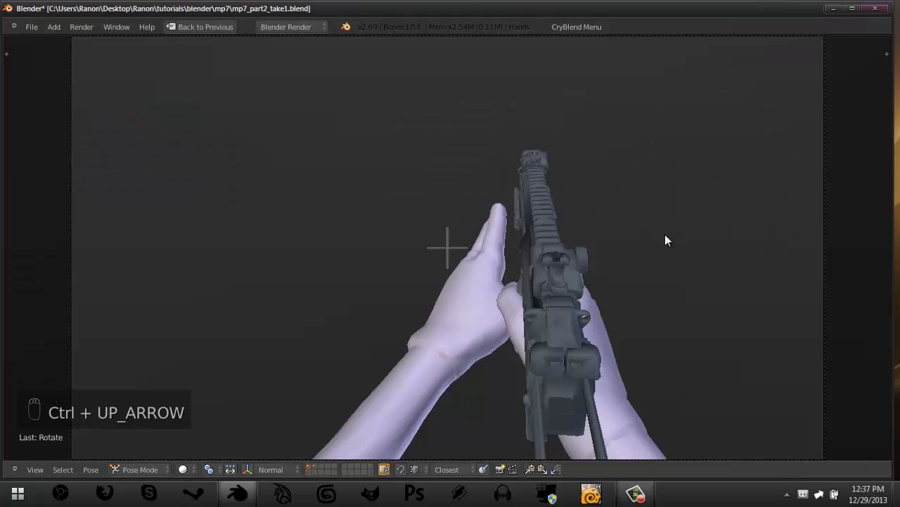
key("alt+a")
key("alt+a")
key("ctrl+Up")
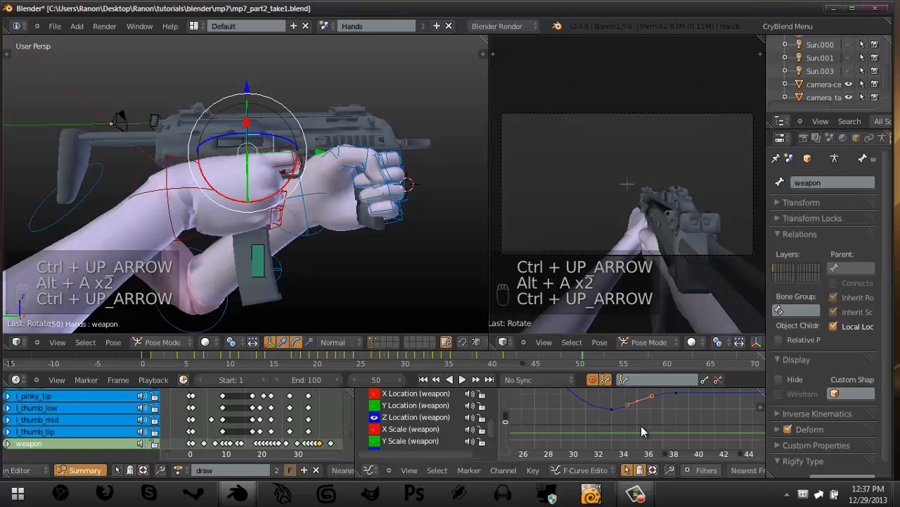
key("x")
Scrub to frame 33 and scale the handles of the weapon bone's low Z Location keyframe.
left_click(577, 424)
left_click_drag(577, 424, 612, 400)
middle_click_drag(612, 400, 625, 414)
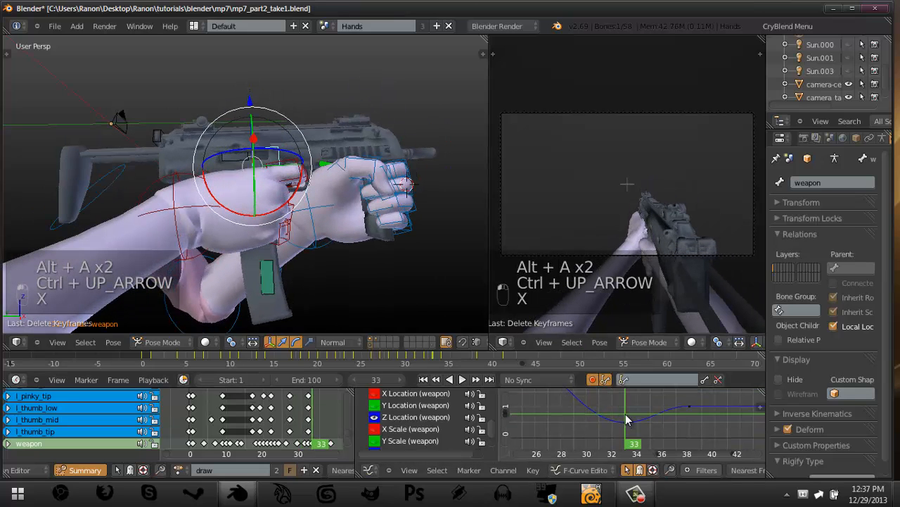
key("s")
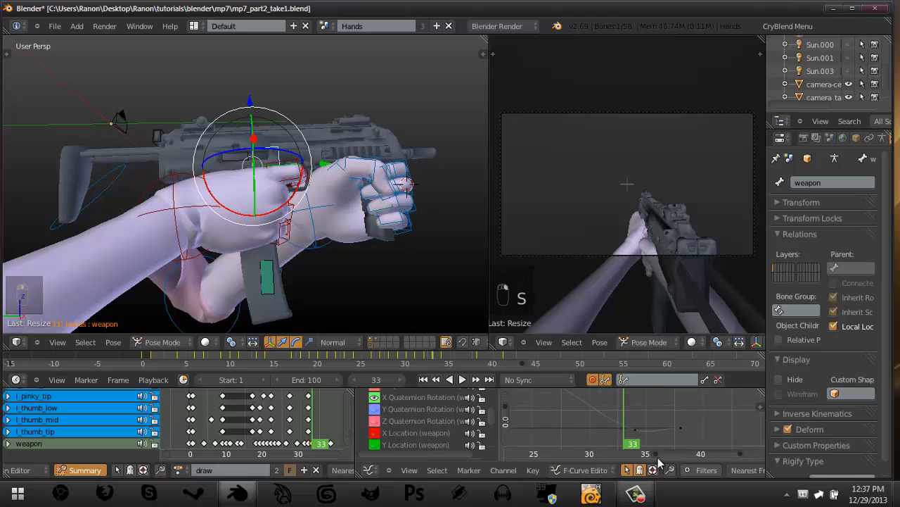
Step forward and back through the frames after 32 to examine the weapon's settling motion against its X Quaternion Rotation curve.
key("ctrl+s")
key("Right")
key("Right")
key("Right")
key("Right")
key("Right")
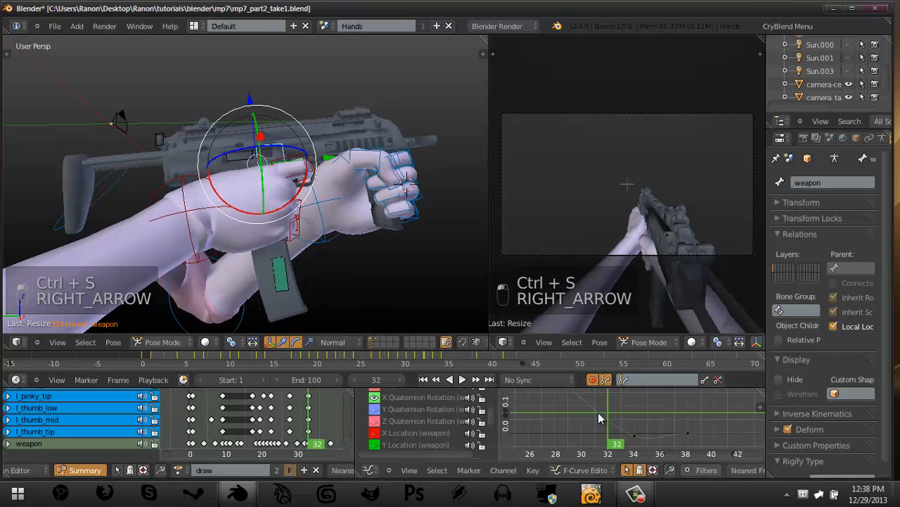
key("Right")
key("Right")
key("Right")
key("Right")
key("Right")
key("Right")
key("Right")
key("Right")
key("Right")
key("Right")
key("Left")
key("Left")
key("Left")
key("Left")
key("Left")
key("Left")
key("Left")
key("Left")
key("Left")
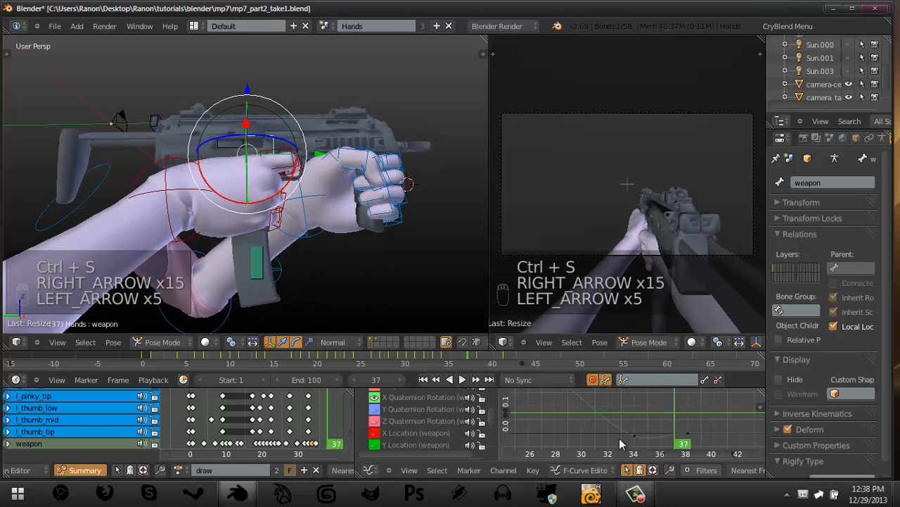
key("Left")
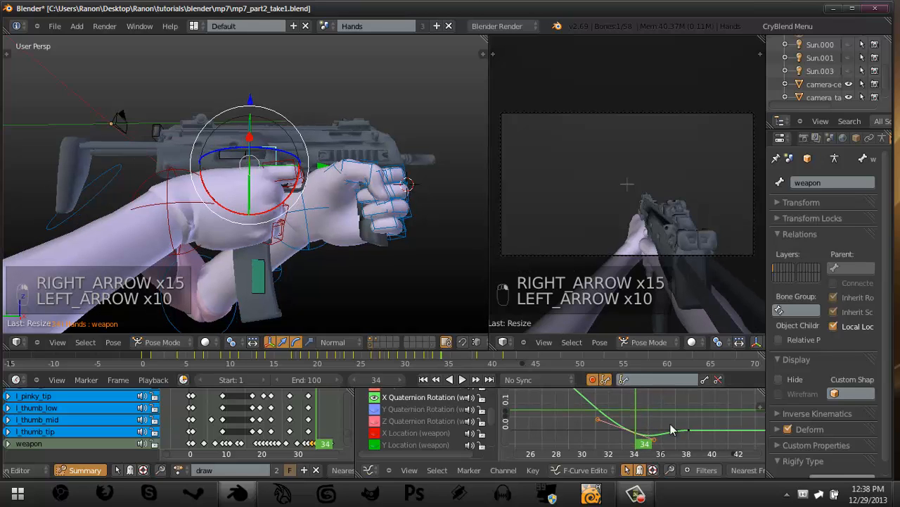
Reshape the weapon bone's X Quaternion Rotation curve by rotating and moving its selected keyframe at about frame 34.
key("g")
key("r")
key("g")
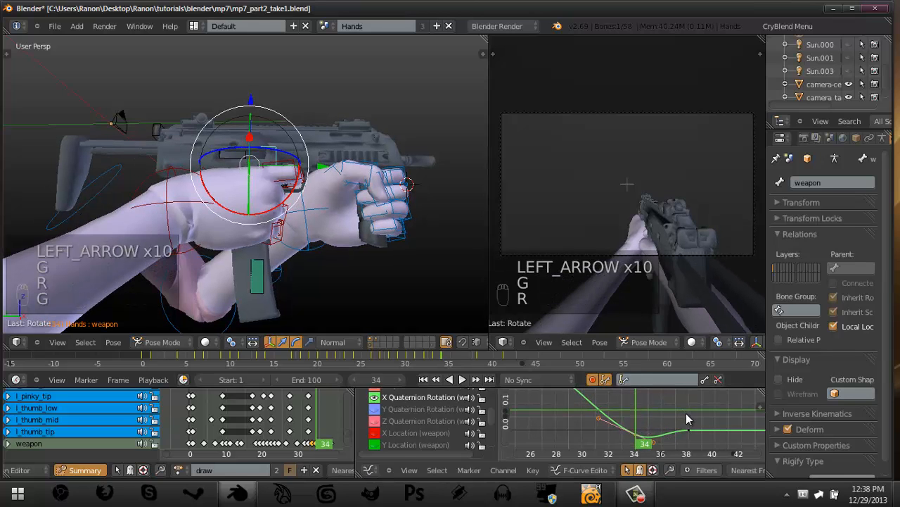
left_click(686, 413)
Play the animation from frame 29 and fine-tune the position of the selected X Quaternion Rotation keyframe during playback.
left_click_drag(612, 415, 571, 414)
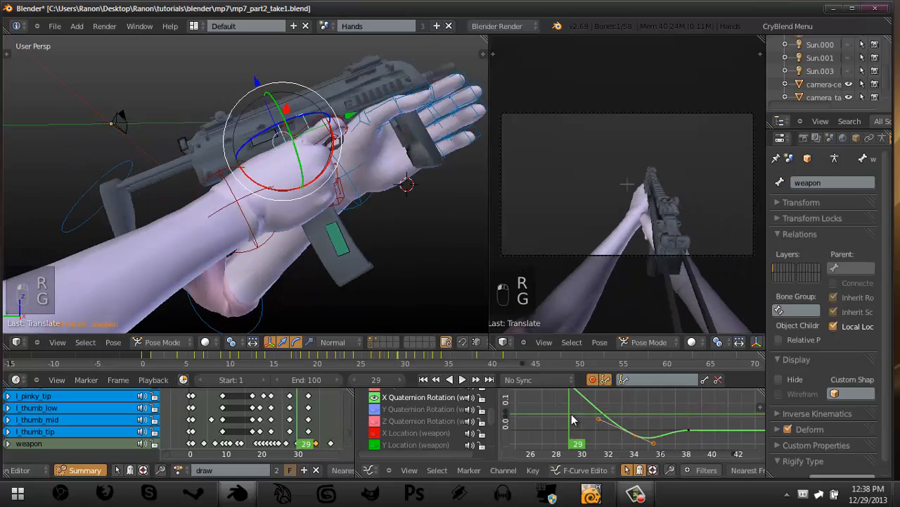
key("alt+a")
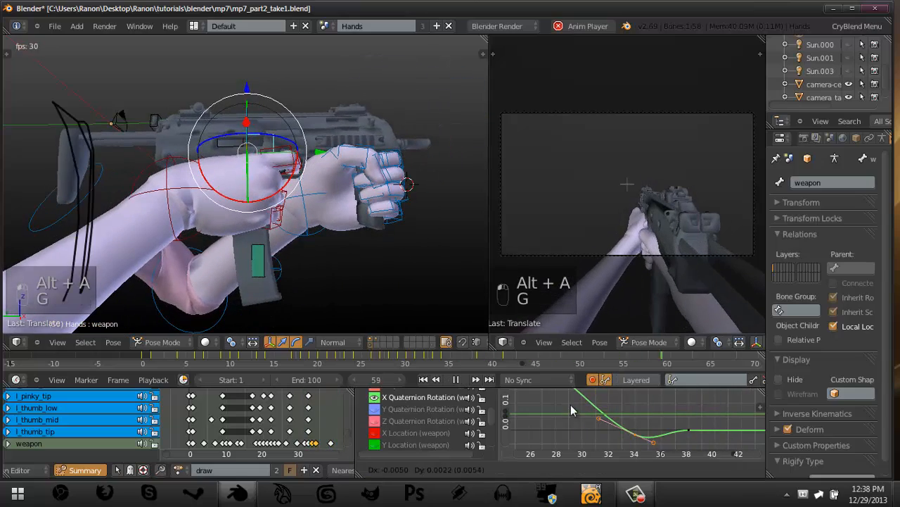
left_click(568, 408)
left_click(568, 408)
key("g")
left_click(580, 420)
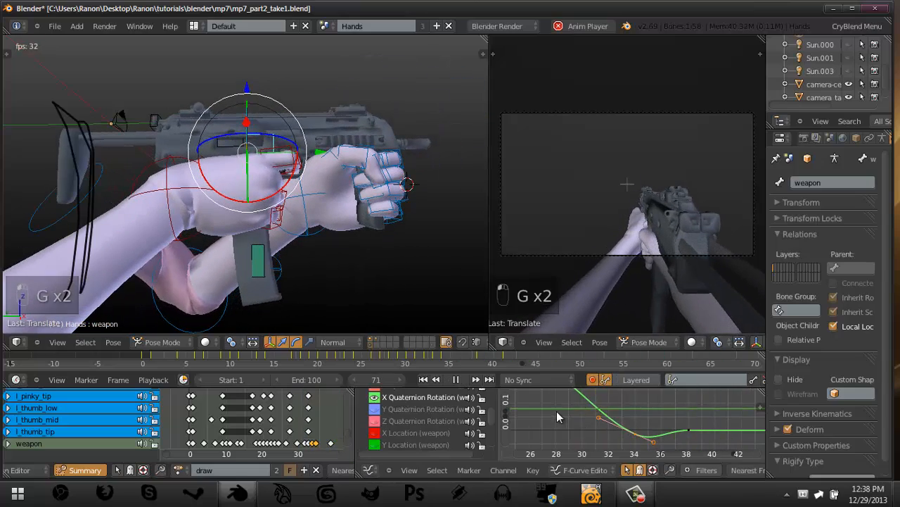
Replay the draw animation from the first frame in the maximized camera view to check the weapon's rotation, then restore the layout.
key("ctrl+Up")
key("shift+Left")
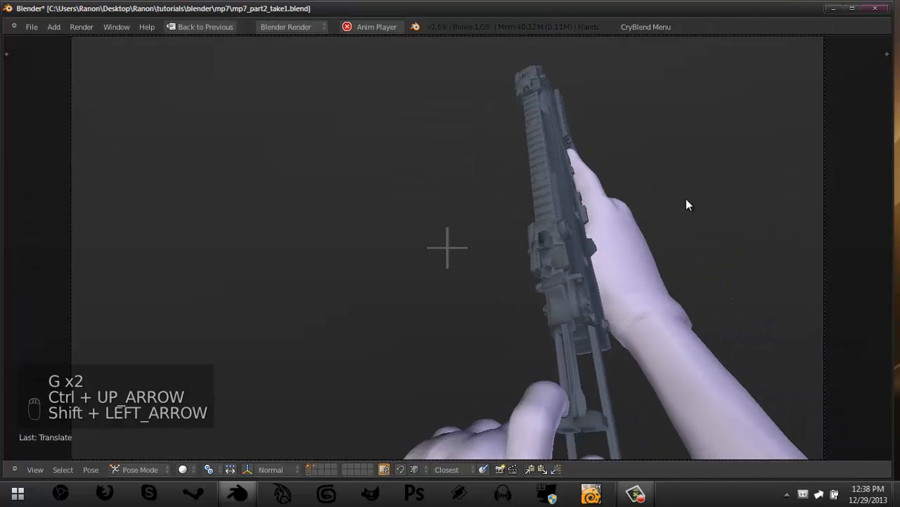
key("alt+a")
key("shift+Left")
key("alt+a")
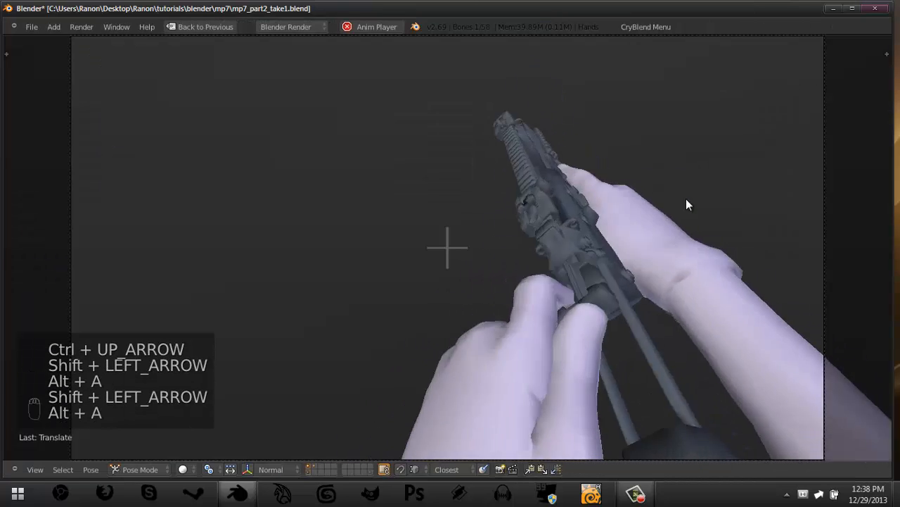
key("alt+a")
key("ctrl+Up")
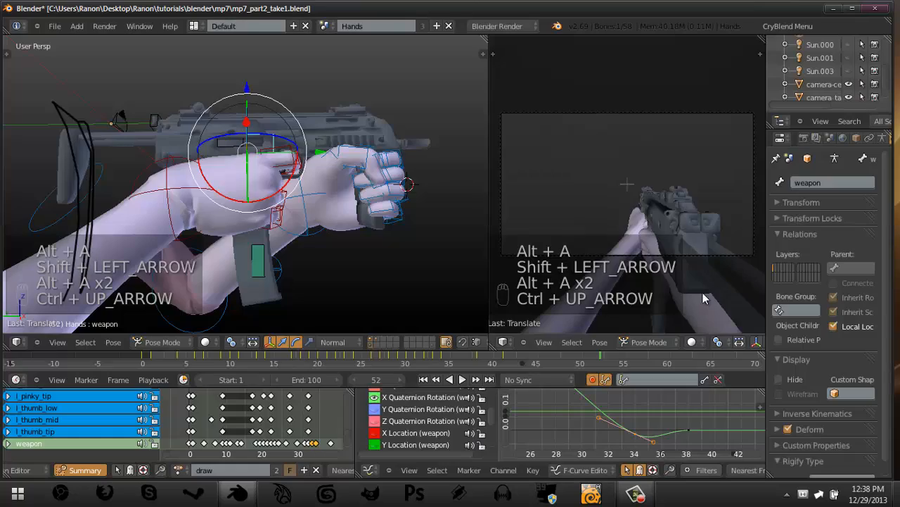
Scrub to frame 35, save the blend file, and show only the weapon bone's Z Location curve.
left_click_drag(570, 406, 649, 434)
key("ctrl+s")
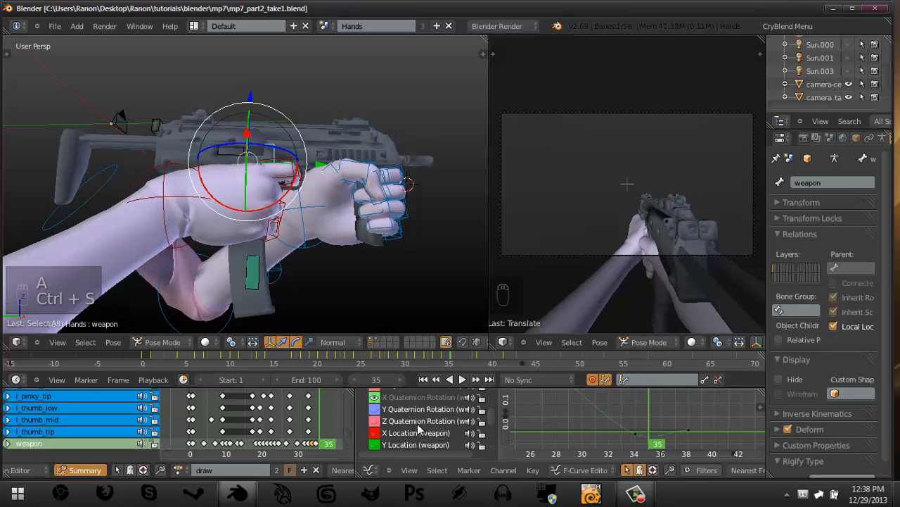
scroll(411, 432, "up", 2)
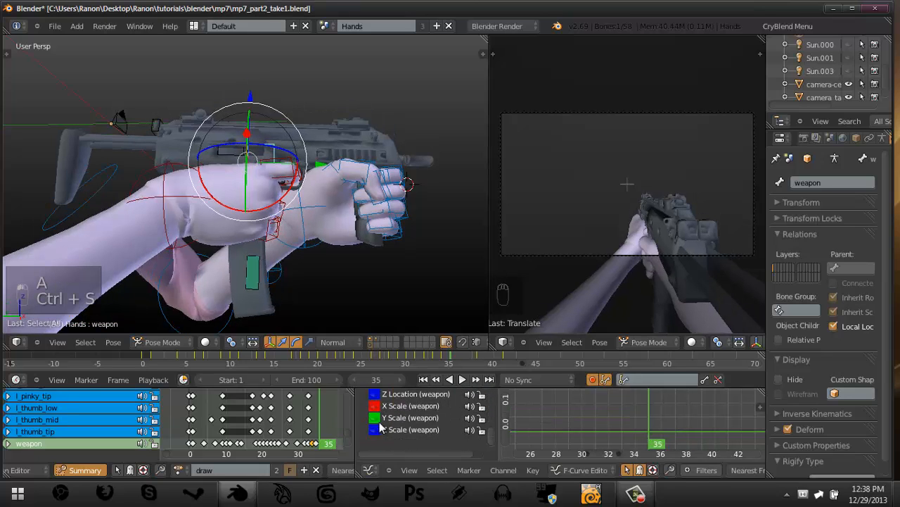
key("Home")
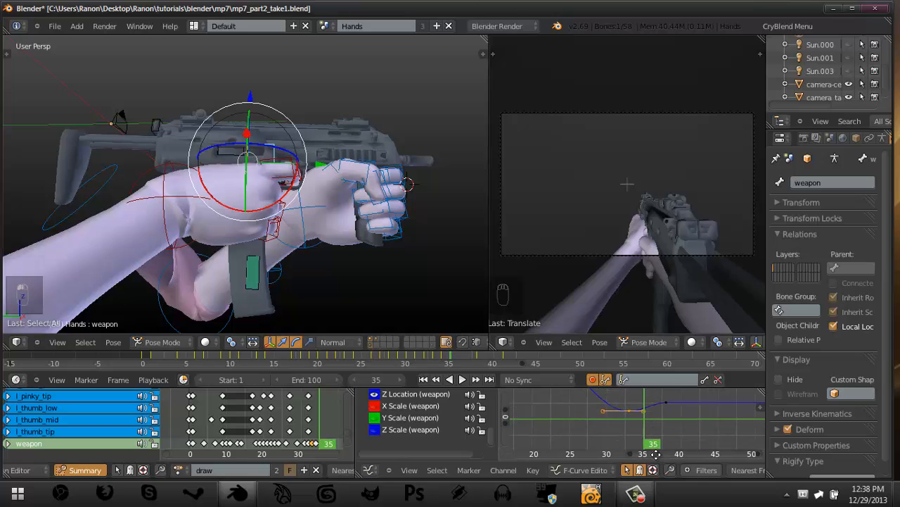
middle_click_drag(658, 432, 615, 396, "ctrl")
Move the weapon bone's low Z Location keyframe down and earlier to about frame 31, and rotate its handles about 14 degrees.
left_click_drag(538, 404, 667, 425)
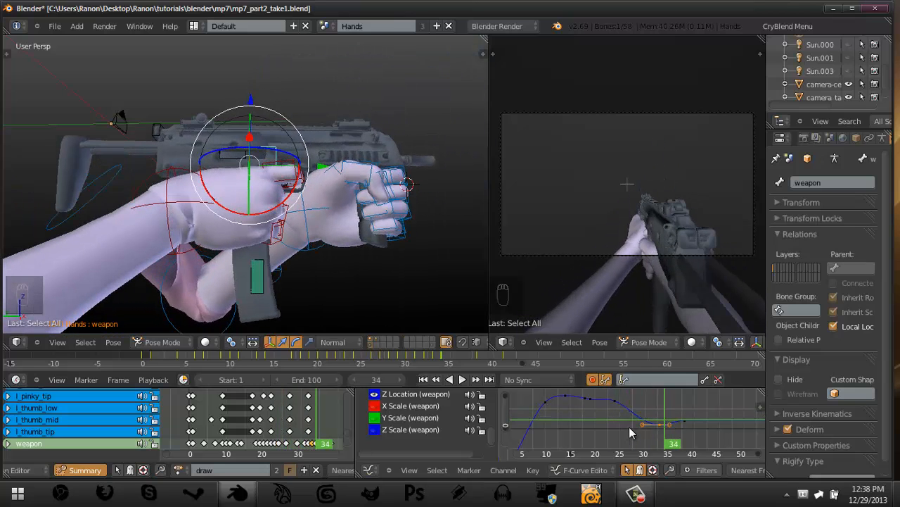
scroll(674, 427, "up", 3)
left_click(681, 430)
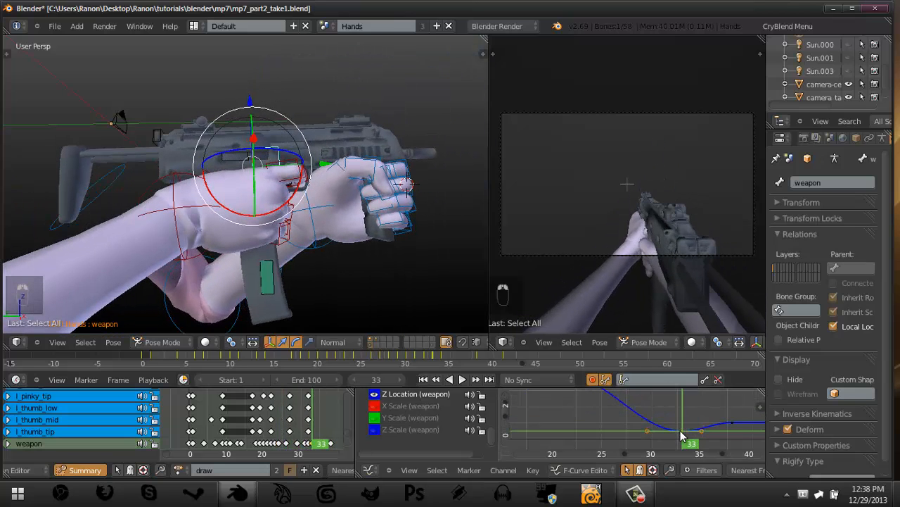
key("ctrl+s")
key("g")
left_click(664, 432)
key("r")
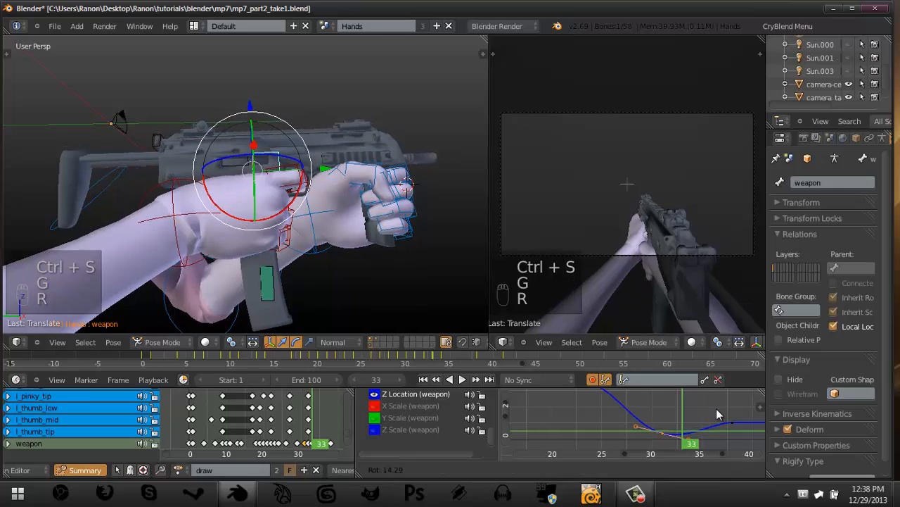
left_click(718, 415)
Scrub to frame 19, replay the draw animation repeatedly from the first frame in the maximized camera view, and restore the layout.
left_click_drag(612, 414, 546, 420)
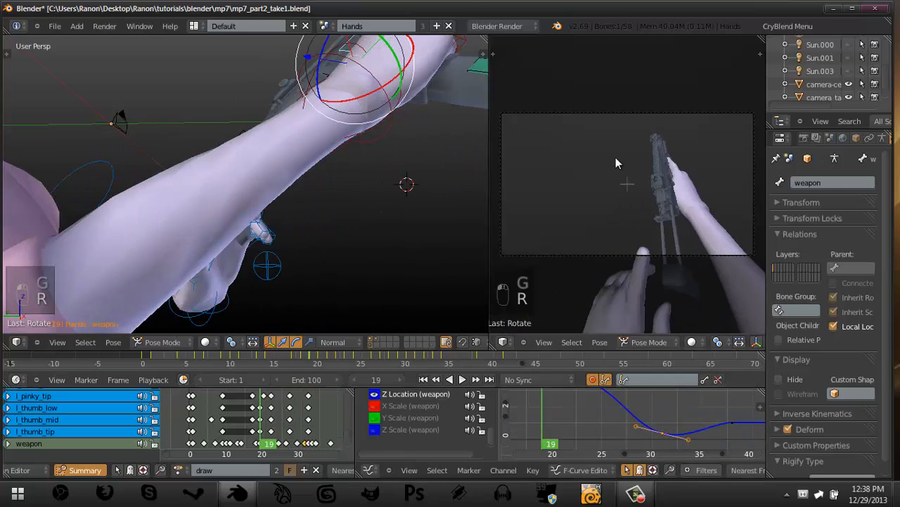
key("ctrl+Up")
key("alt+a")
key("shift+Left")
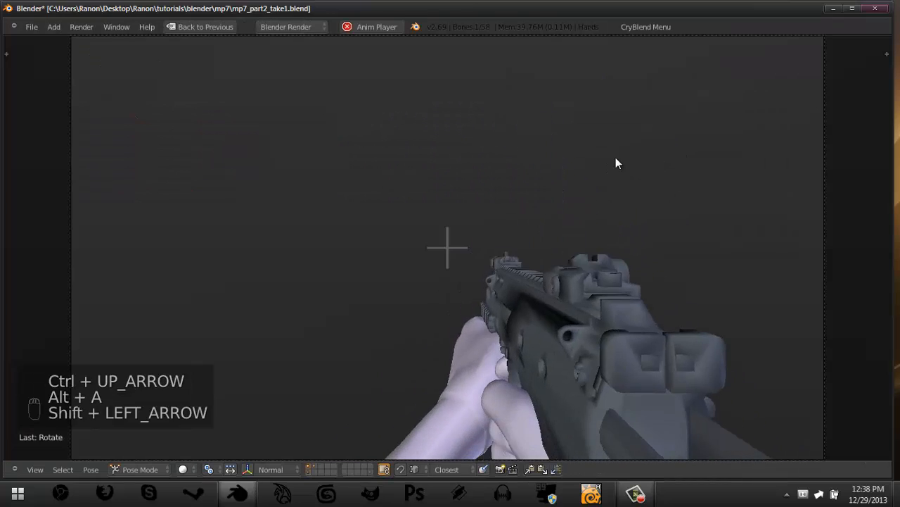
key("shift+Left")
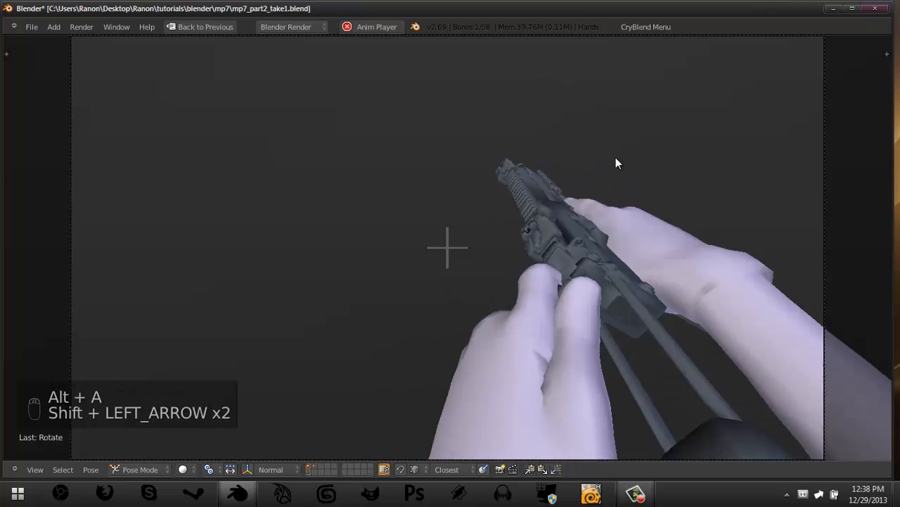
key("shift+Left")
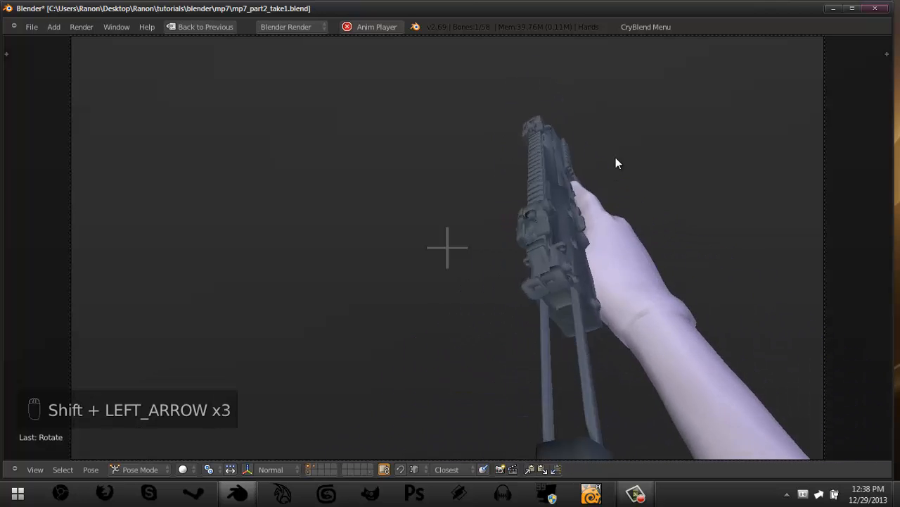
key("alt+a")
key("shift+Left")
key("ctrl+Up")
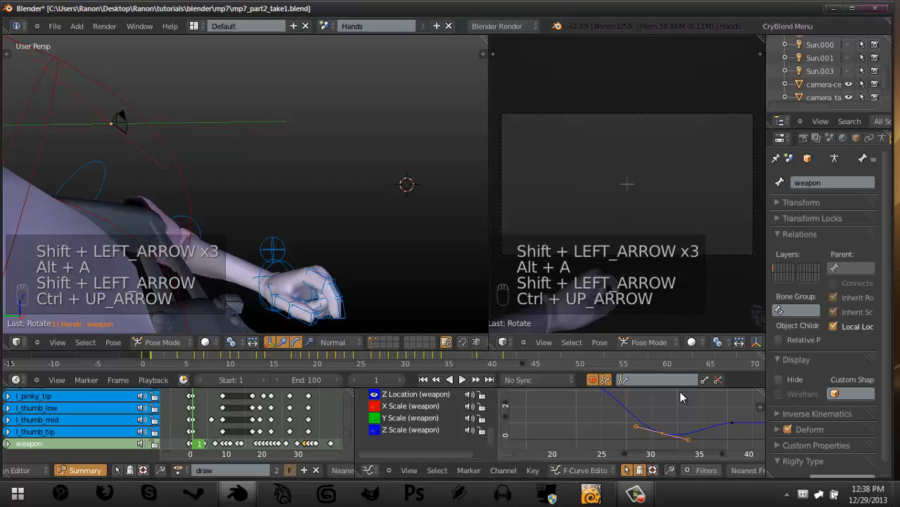
Duplicate the weapon's low Z Location keyframe to about frame 35, shorten its handles and rotate them about 30 degrees to follow the upward curve.
right_click(685, 441)
key("shift+d")
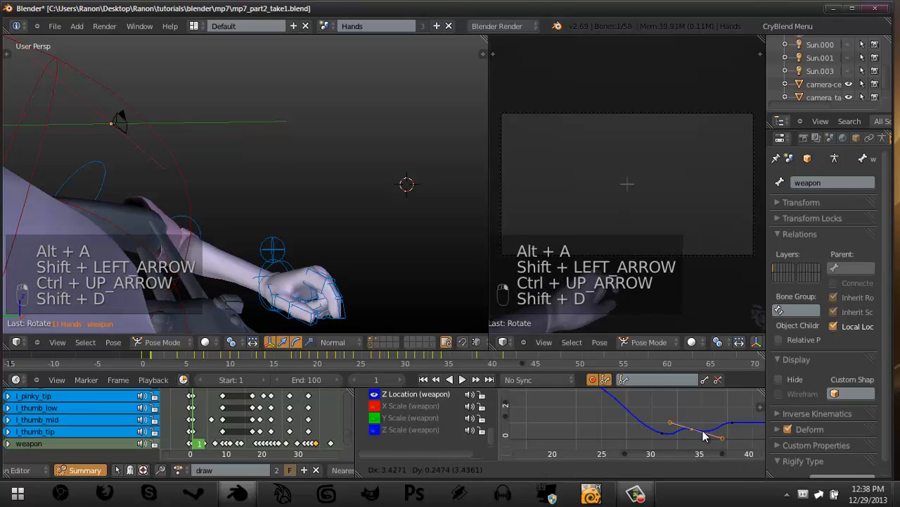
left_click(707, 430)
key("s")
left_click(715, 430)
key("r")
left_click(726, 403)
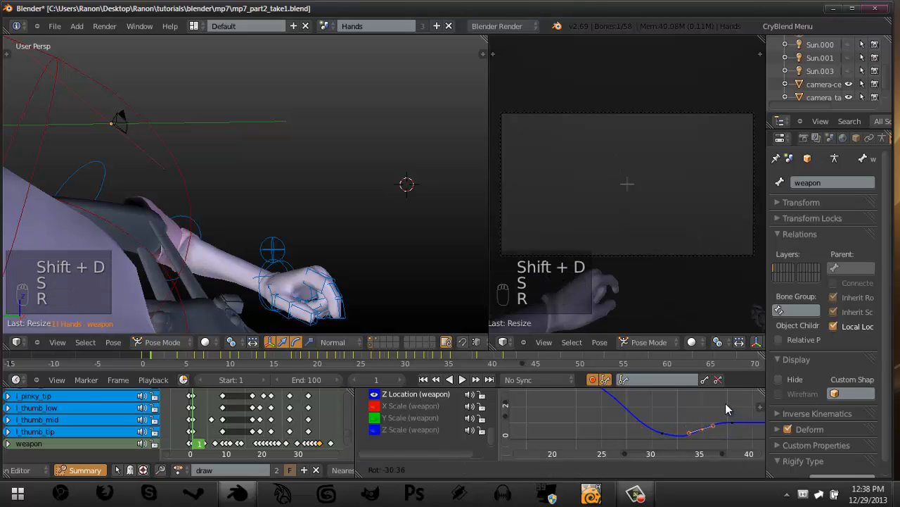
left_click(643, 422)
key("a")
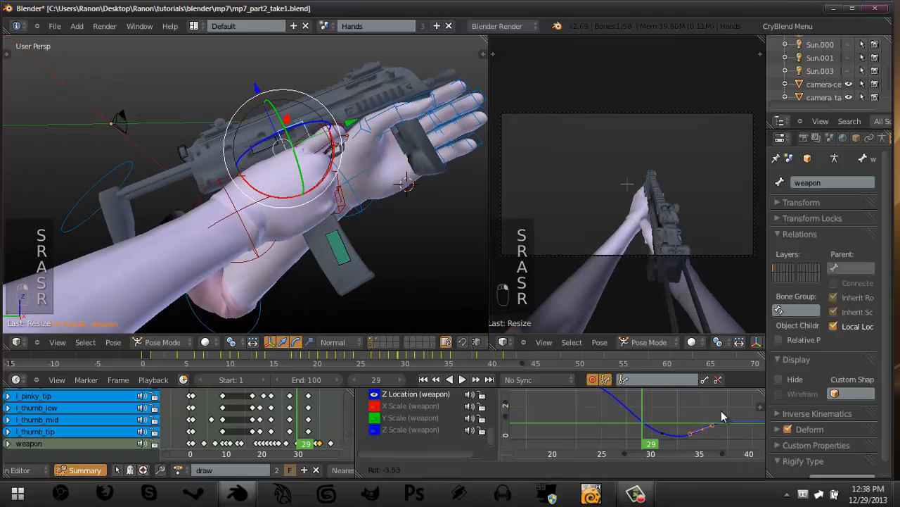
Play the draw animation in the maximized camera view and restart it from the first frame to review the weapon's settling.
key("ctrl+Up")
key("alt+a")
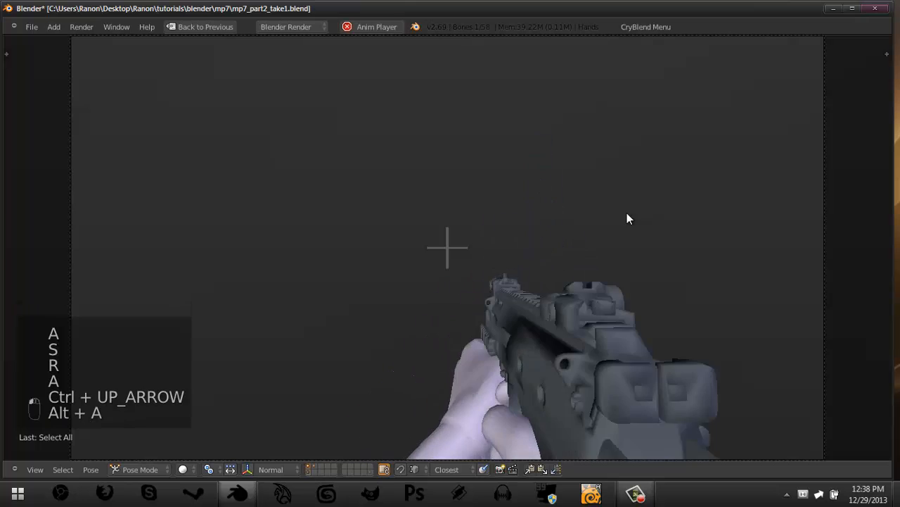
key("shift+Left")
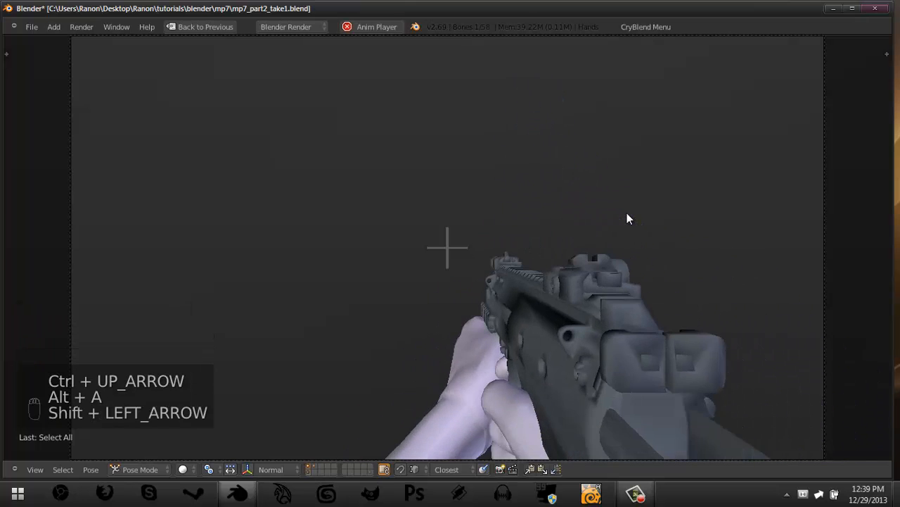
Stop playback at the start, step through the draw frame by frame to frame 39, and restore the layout.
key("shift+Left")
key("alt+a")
key("Right")
key("Right")
key("Right")
key("Right")
key("Right")
key("Right")
key("Right")
key("Right")
key("Right")
key("Right")
key("Right")
key("Right")
key("Right")
key("Right")
key("Right")
key("Right")
key("Right")
key("Right")
key("Right")
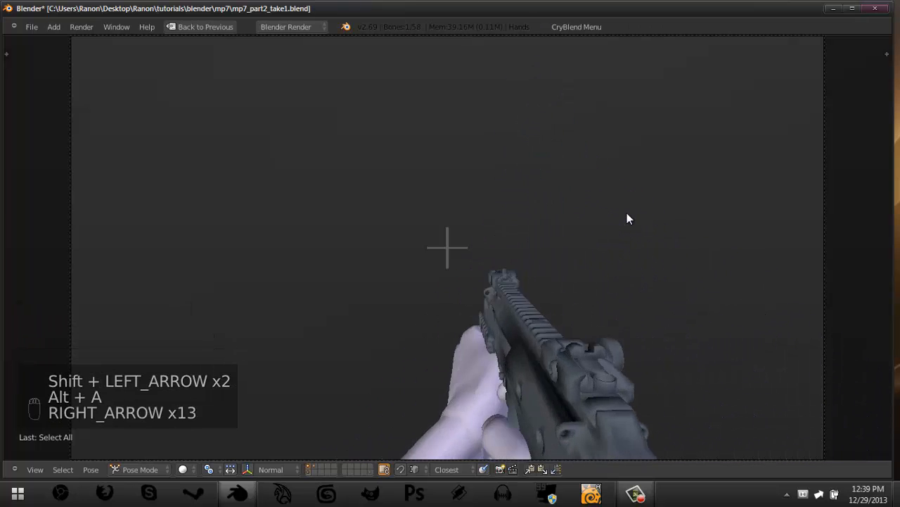
key("Right")
key("Right")
key("Right")
key("Right")
key("Right")
key("Right")
key("Right")
key("Right")
key("ctrl+Up")
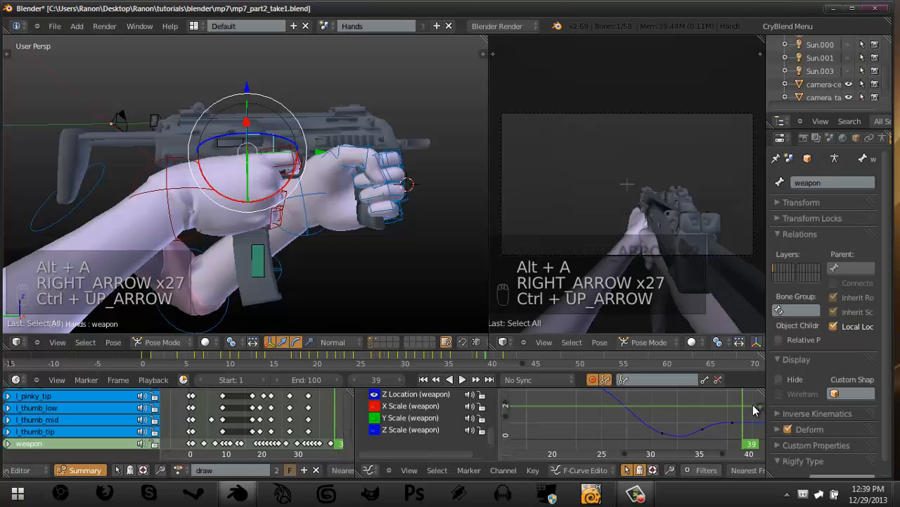
Display only the weapon bone's X Quaternion Rotation curve and scrub to frame 37.
scroll(374, 415, "up", 2)
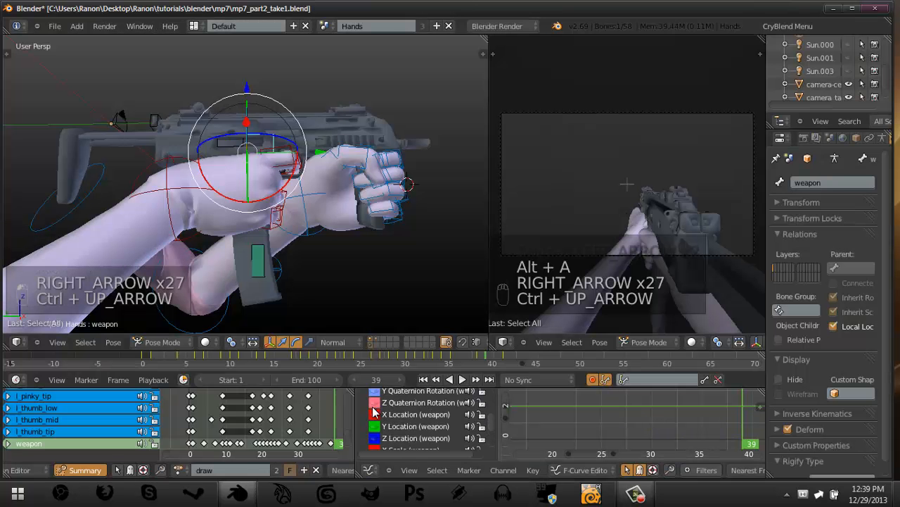
scroll(374, 404, "up", 2)
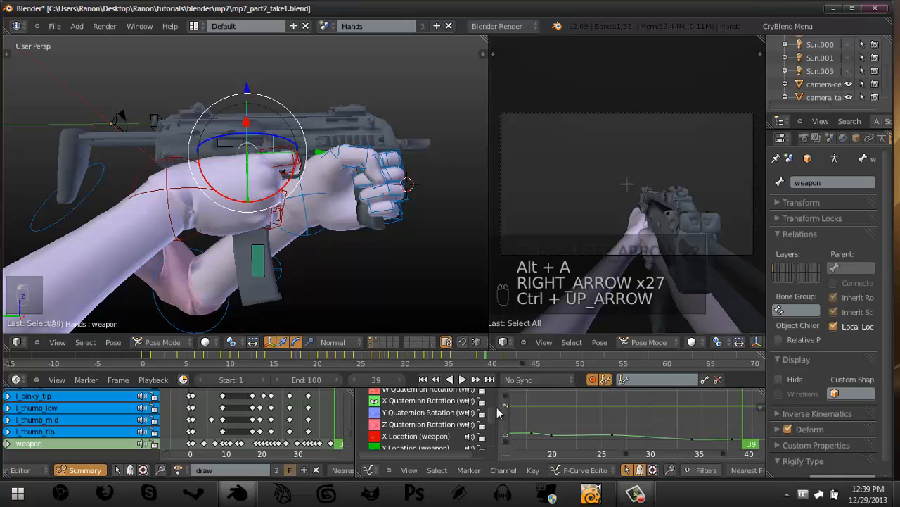
middle_click_drag(741, 412, 671, 410)
left_click(668, 420)
mouse_move(671, 410)
left_mouse_down()
mouse_move(699, 408)
mouse_move(661, 408)
left_mouse_up()
Switch the viewport to wireframe and select both arms' upperarm and forearm bones together with the r_pole and l_pole controls.
scroll(288, 177, "down", 3)
middle_click_drag(288, 177, 423, 236)
right_click(241, 209)
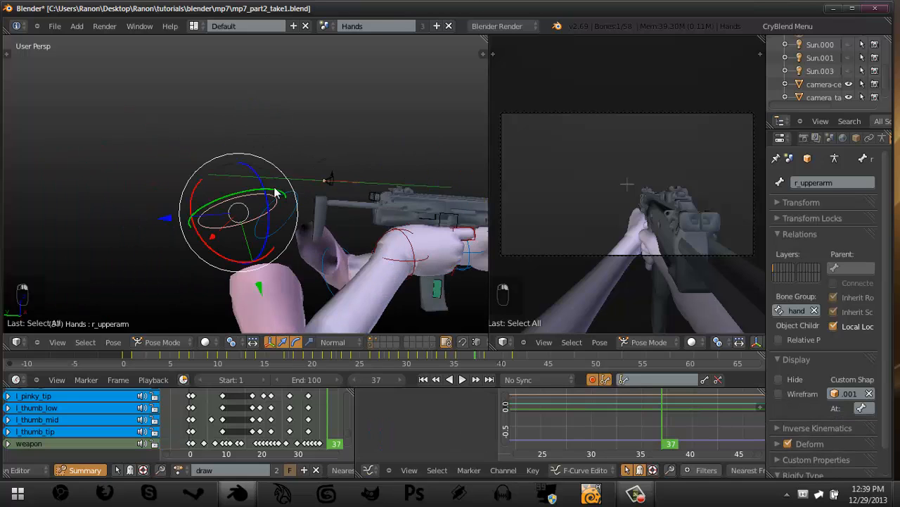
key("b")
left_click_drag(274, 188, 335, 235)
middle_click_drag(336, 235, 262, 198)
key("z")
left_click_drag(327, 255, 347, 264)
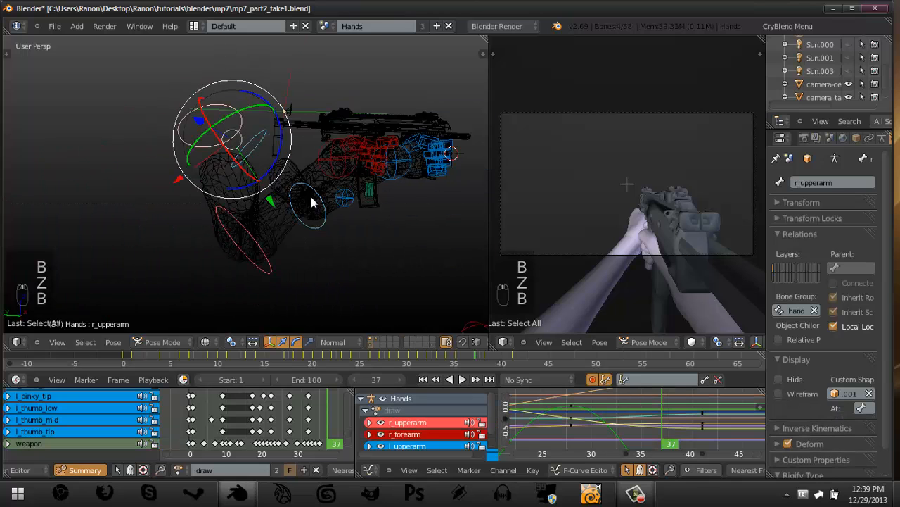
key("b")
scroll(352, 267, "down", 5)
left_click_drag(311, 197, 332, 245)
key("b")
left_click_drag(358, 287, 357, 295)
Move the last two l_upperarm keyframes and the last l_forearm keyframe 3 frames earlier.
middle_click_drag(290, 453, 263, 427)
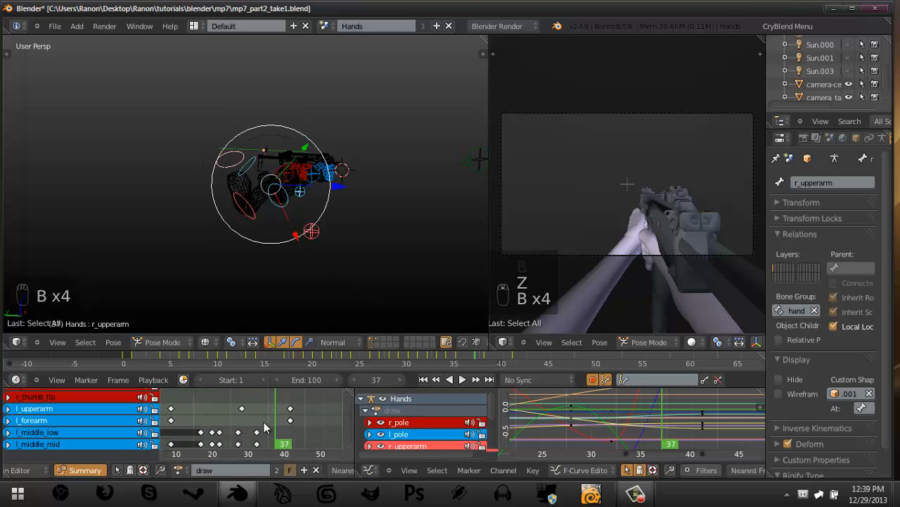
scroll(280, 435, "up", 4)
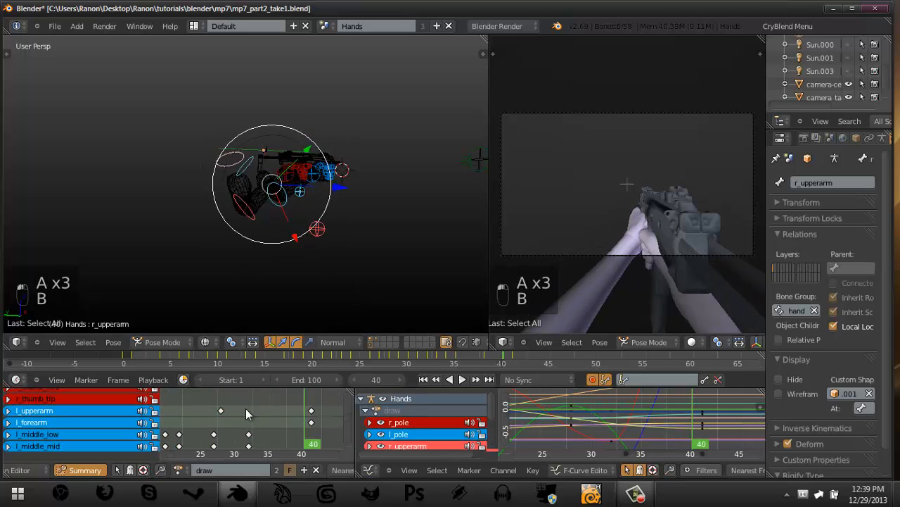
key("b")
left_click_drag(204, 401, 325, 424)
key("g")
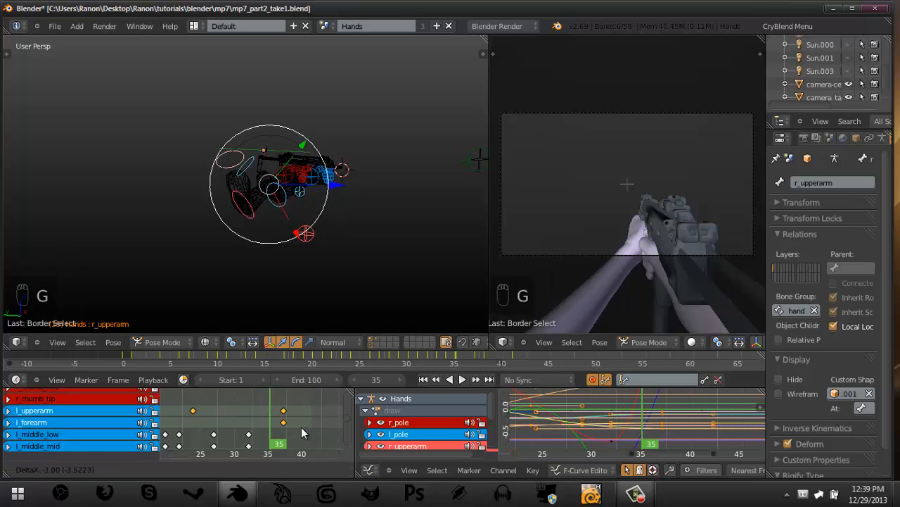
left_click(301, 427)
Move r_pole's last keyframe earlier to frame 38 and the keyframe before it 3 frames earlier to frame 29.
middle_click_drag(303, 428, 302, 468)
right_click(308, 425)
key("g")
left_click(287, 419)
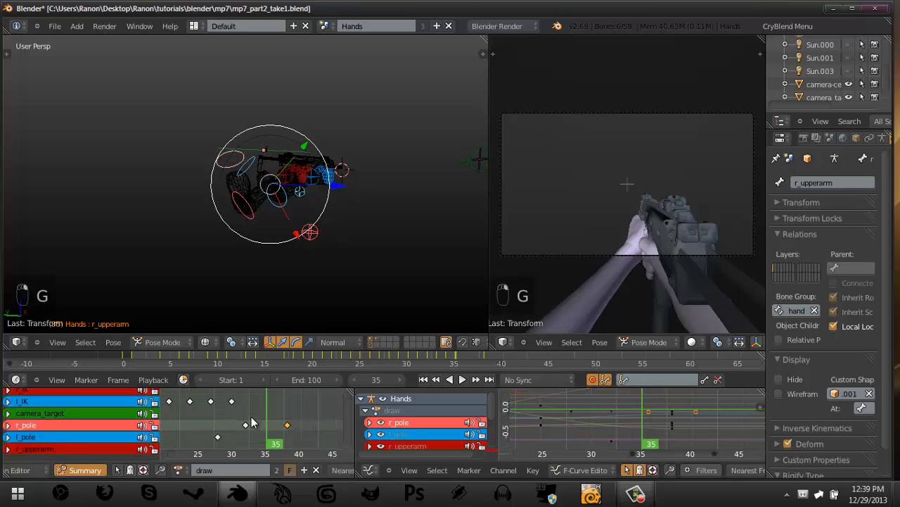
right_click(248, 417)
right_click(247, 420)
middle_click_drag(246, 420, 273, 418)
key("g")
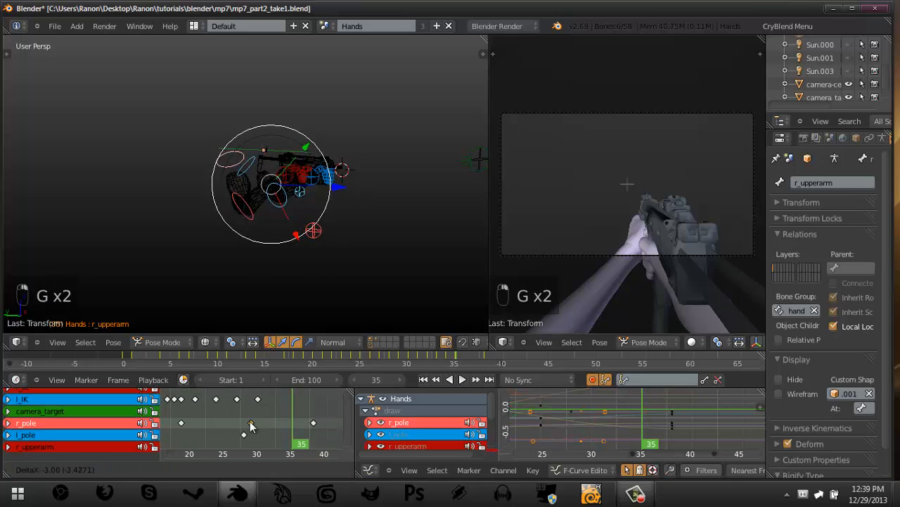
left_click(250, 427)
Scrub to frame 36, then play the draw animation from the first frame in the maximized camera view to review the arm timing.
left_click_drag(211, 420, 300, 422)
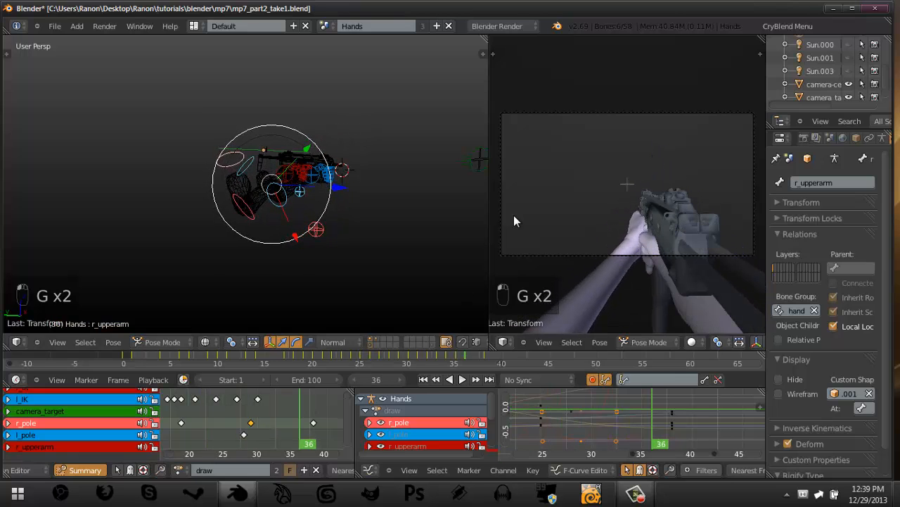
key("ctrl+Up")
key("shift+Left")
key("alt+a")
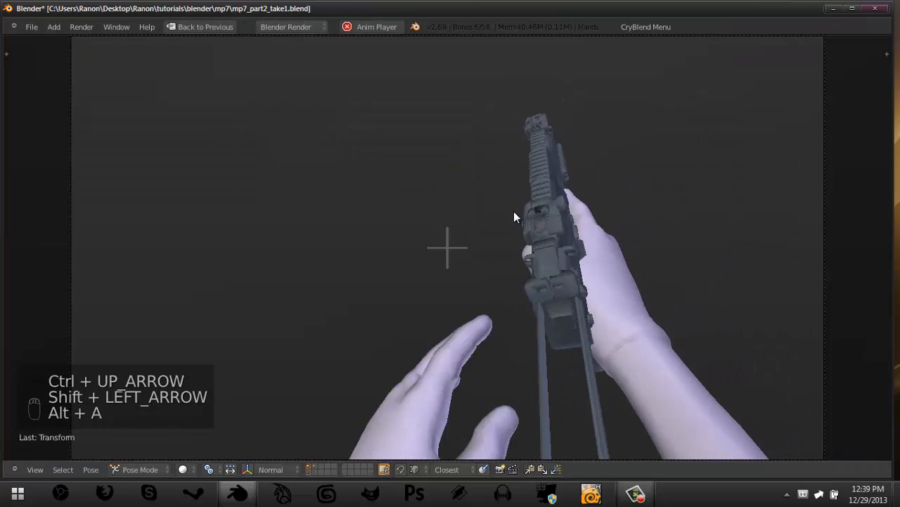
key("shift+Left")
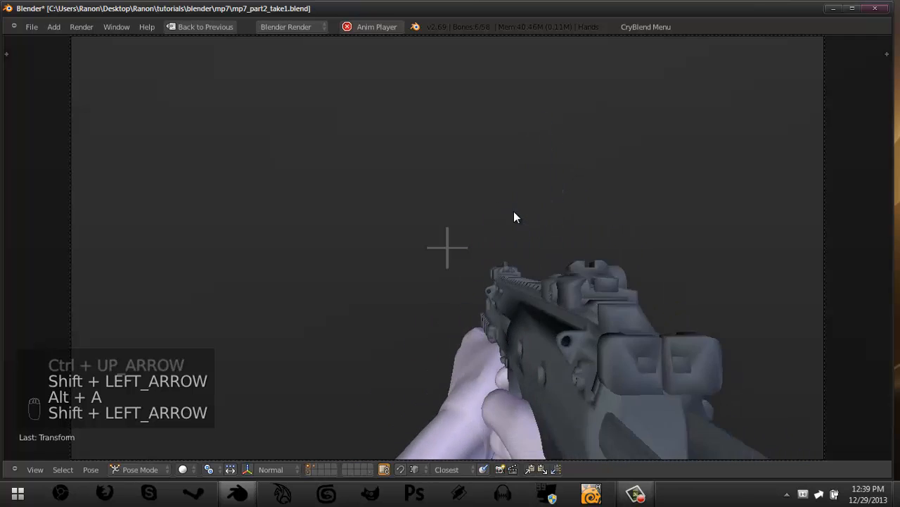
Return to the first frame, stop playback, step frame by frame to frame 37, and restore the layout.
key("shift+Left")
key("alt+a")
key("Right")
key("Right")
key("Right")
key("Right")
key("Right")
key("Right")
key("Right")
key("Right")
key("Right")
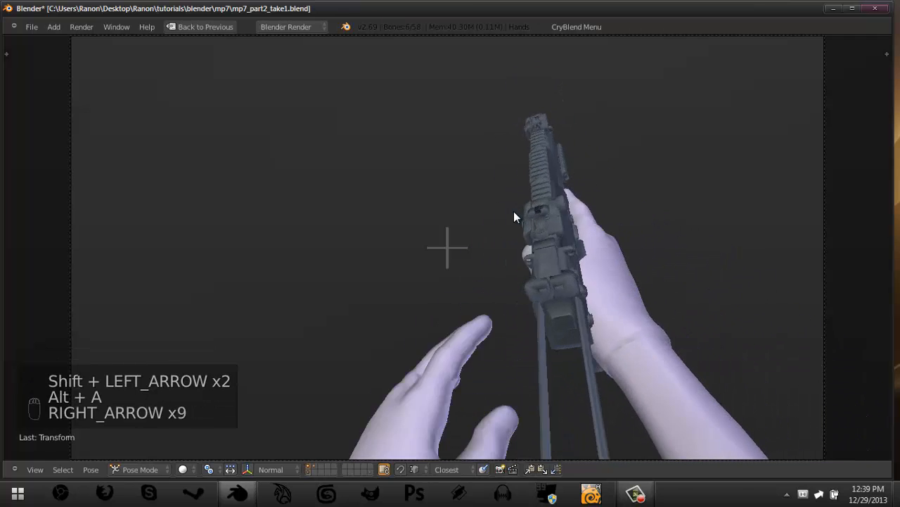
key("Right")
key("Right")
key("Right")
key("Right")
key("Right")
key("Right")
key("Right")
key("Right")
key("Right")
key("Right")
key("Right")
key("Right")
key("Right")
key("Right")
key("Right")
key("Right")
key("Right")
key("Right")
key("Right")
key("Right")
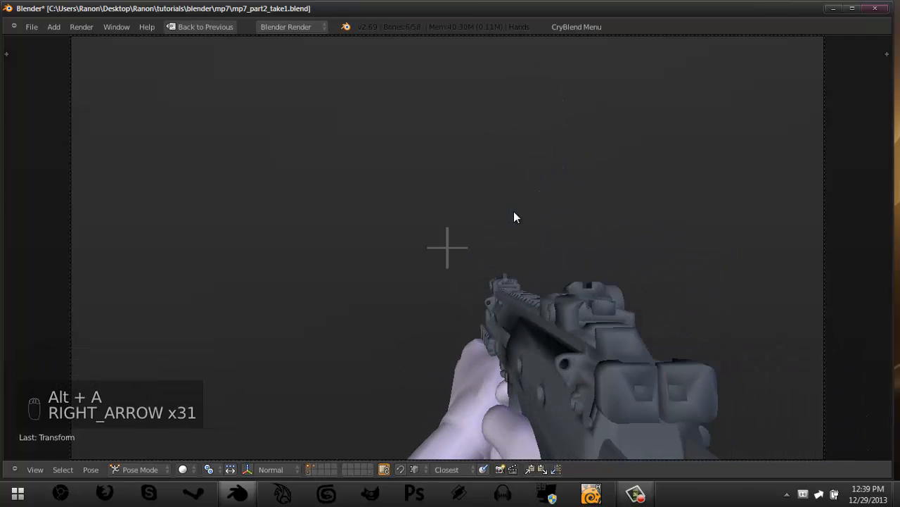
key("Right")
key("Right")
key("Right")
key("Right")
key("ctrl+Up")
Return to solid shading, select the weapon bone, and delete its Z Location keyframe at about frame 35.
key("z")
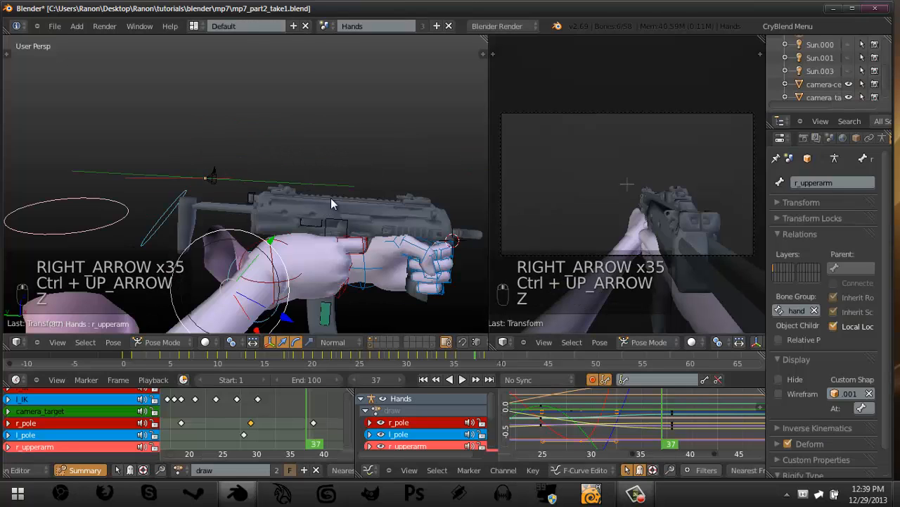
right_click(331, 199)
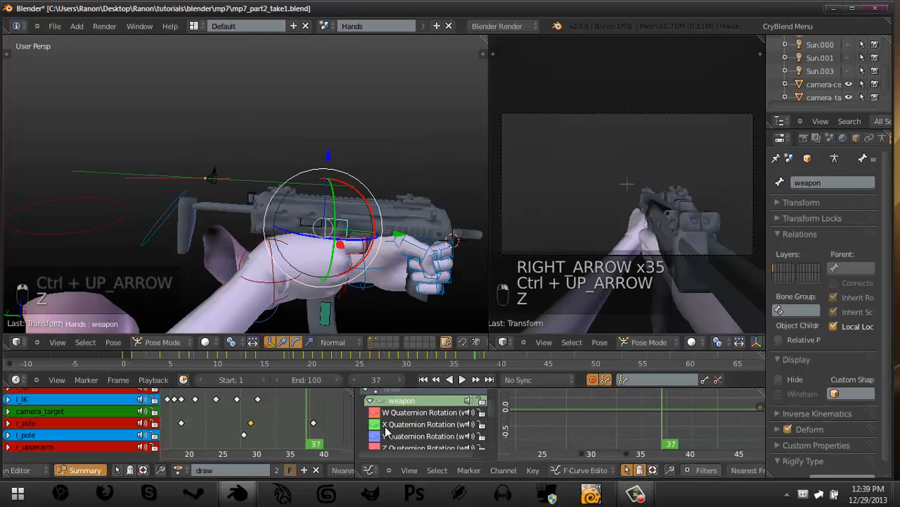
scroll(389, 429, "down", 3)
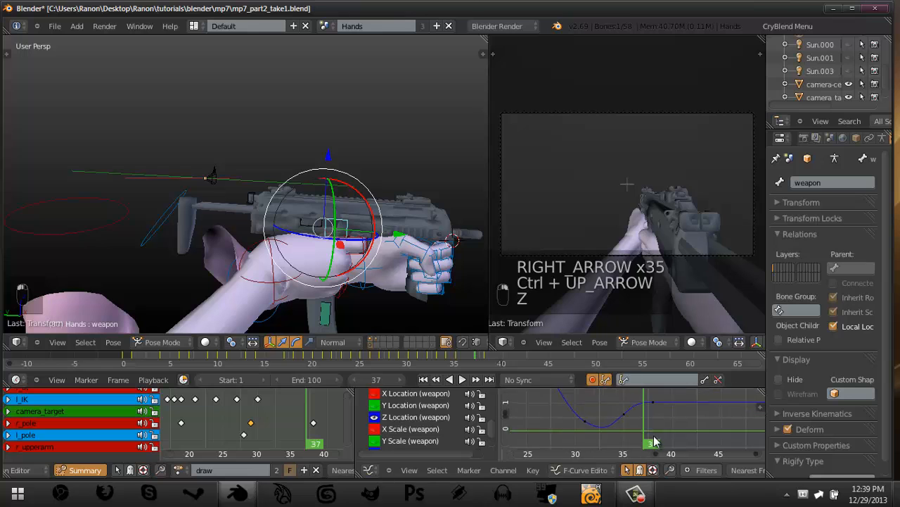
left_click(625, 408)
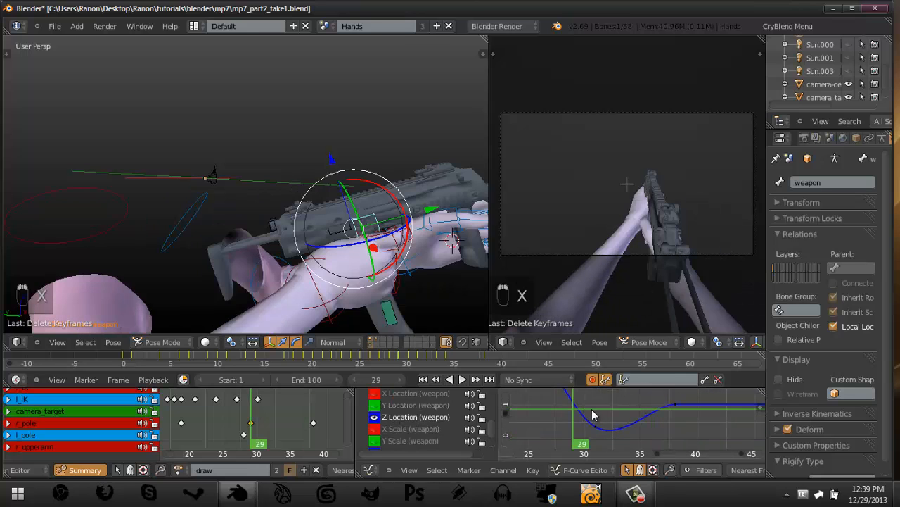
Replay the draw animation several times from the first frame in the maximized camera view to check the weapon's vertical motion.
key("ctrl+Down")
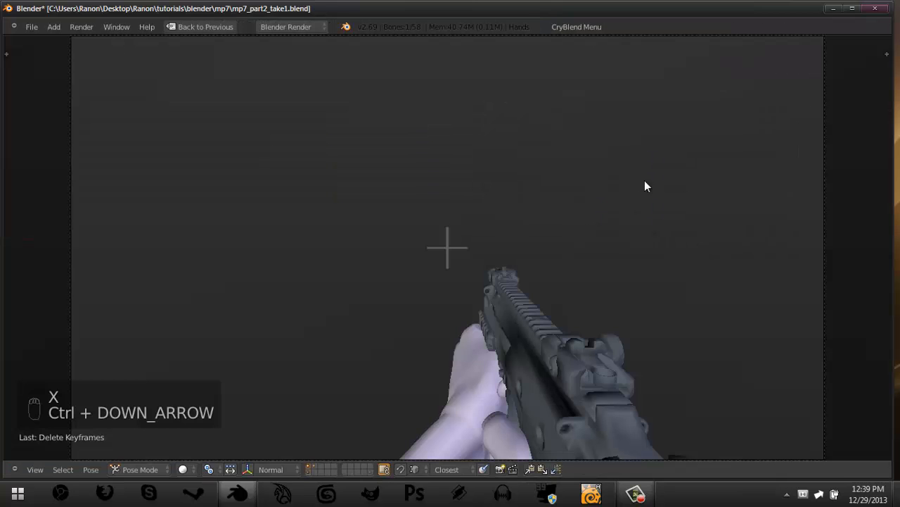
key("shift+Left")
key("alt+a")
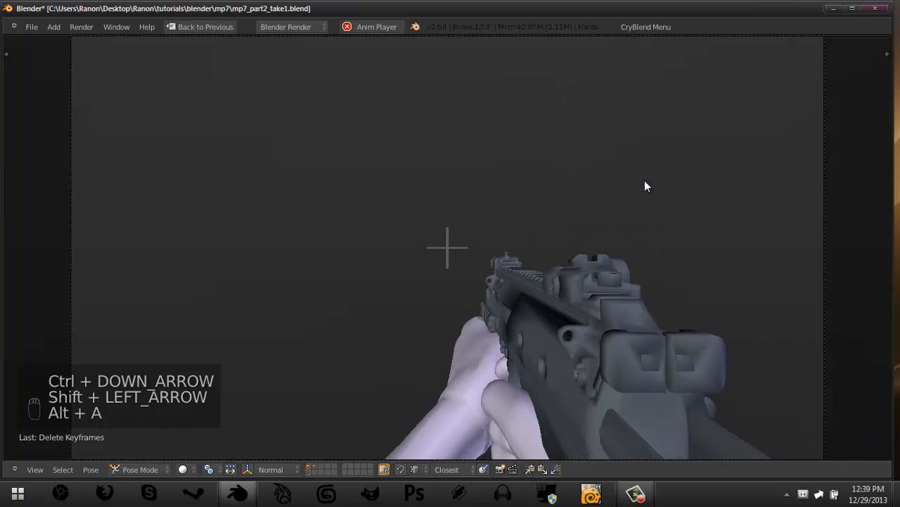
key("shift+Left")
key("shift+Left")
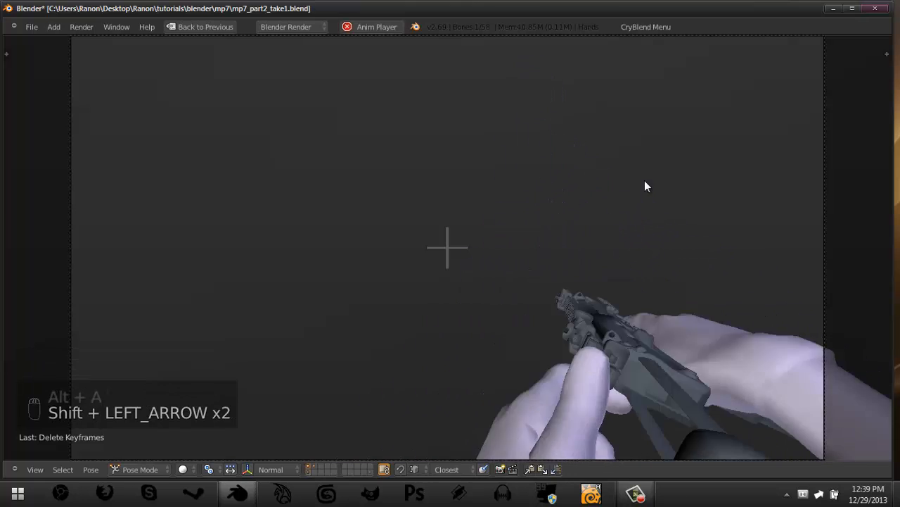
key("shift+Left")
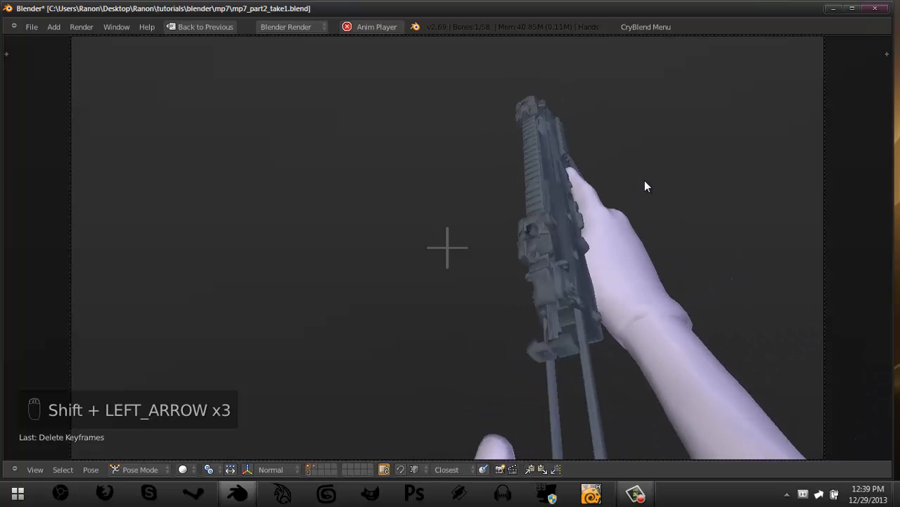
key("shift+Left")
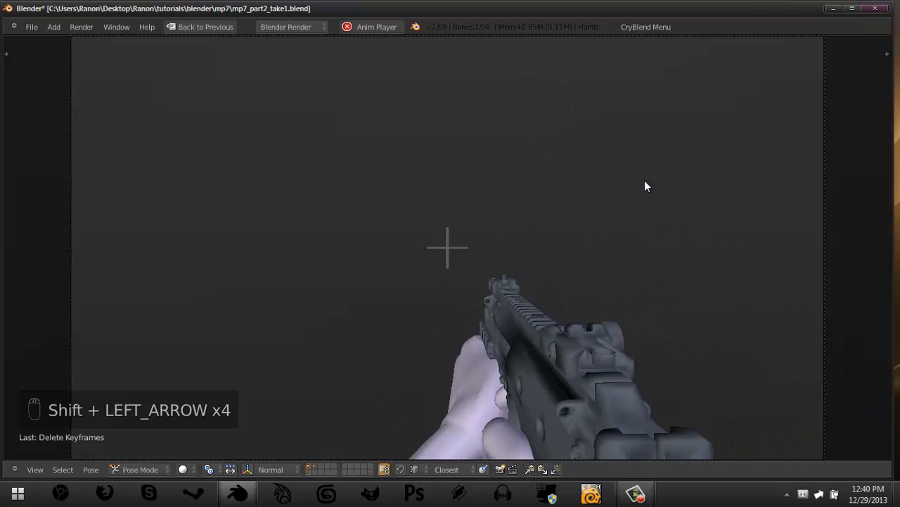
Replay the draw animation from the first frame, stop, step frame by frame to frame 39, and restore the layout.
key("shift+Left")
key("alt+a")
key("Right")
key("Right")
key("Right")
key("Right")
key("Right")
key("Right")
key("Right")
key("Right")
key("Right")
key("Right")
key("Right")
key("Right")
key("Right")
key("Right")
key("Right")
key("Right")
key("Right")
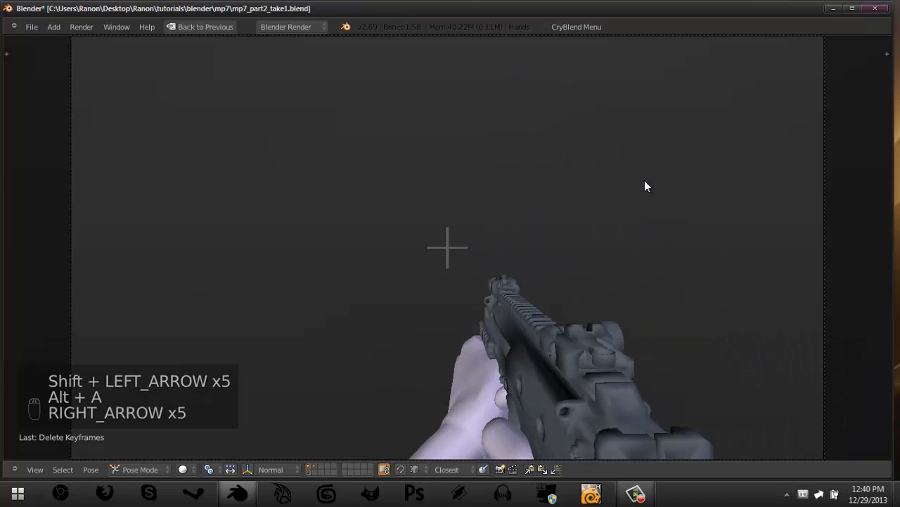
key("ctrl+Up")
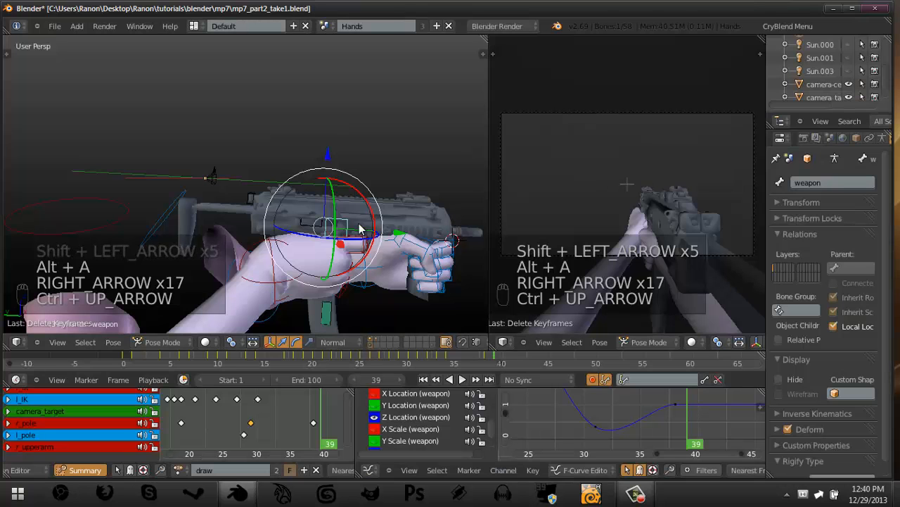
Isolate the weapon bone's X Quaternion Rotation curve and scale the handles of its keyframe at about frame 39.
left_click(374, 418)
scroll(373, 424, "up", 3)
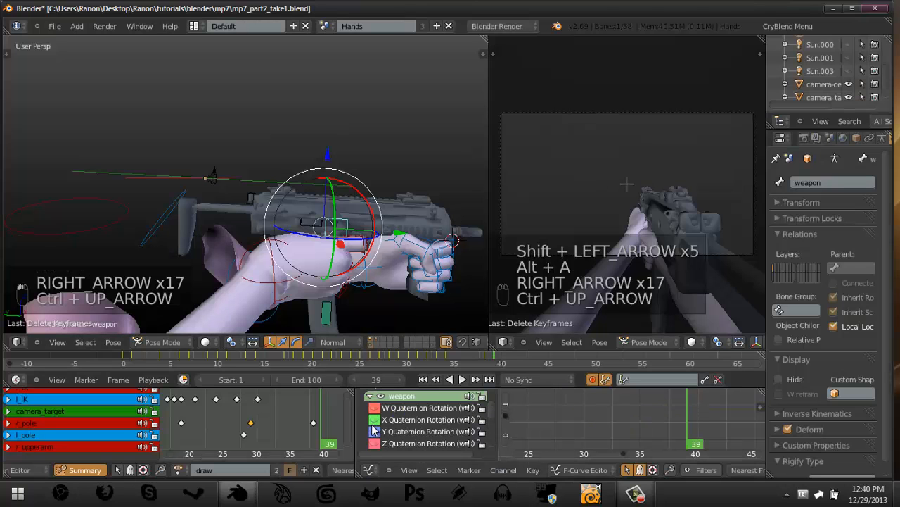
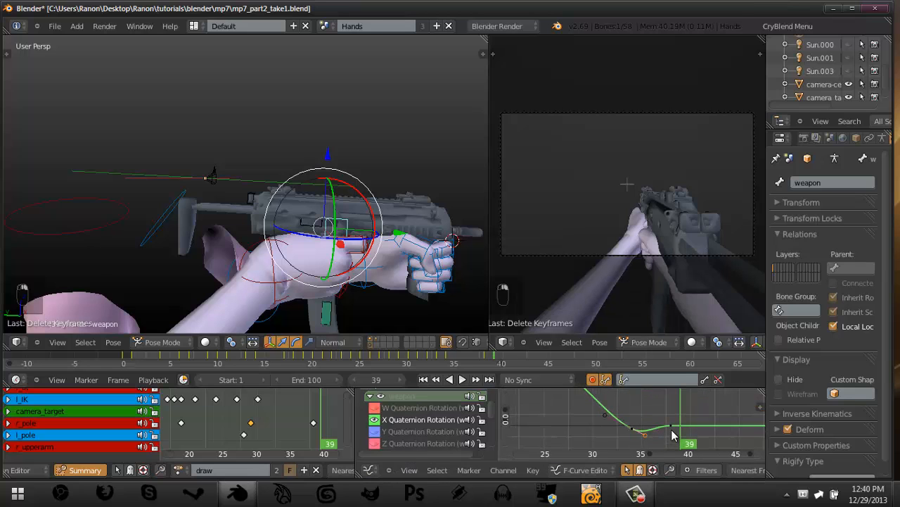
left_click_drag(683, 435, 585, 404)
scroll(665, 441, "up", 1)
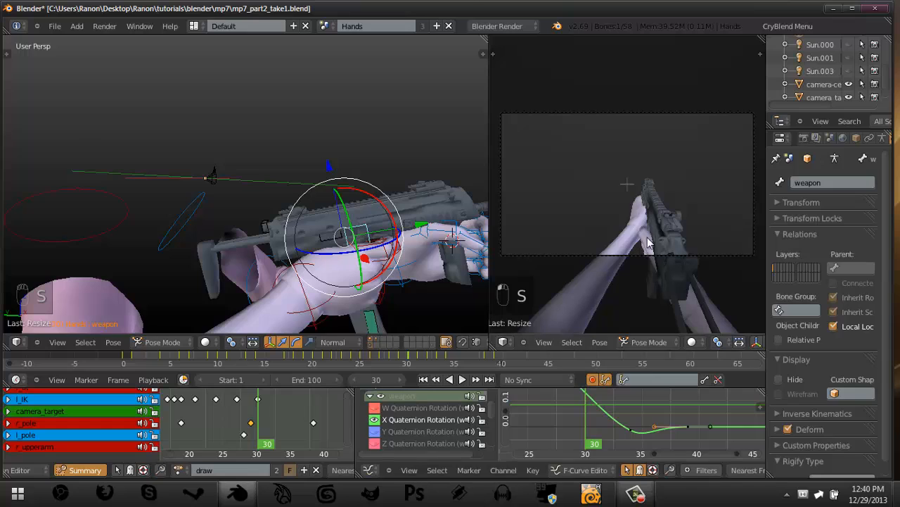
Replay the draw animation from the first frame in the maximized camera view to check the weapon's X rotation, and restore the layout.
key("ctrl+Up")
key("alt+a")
key("shift+Left")
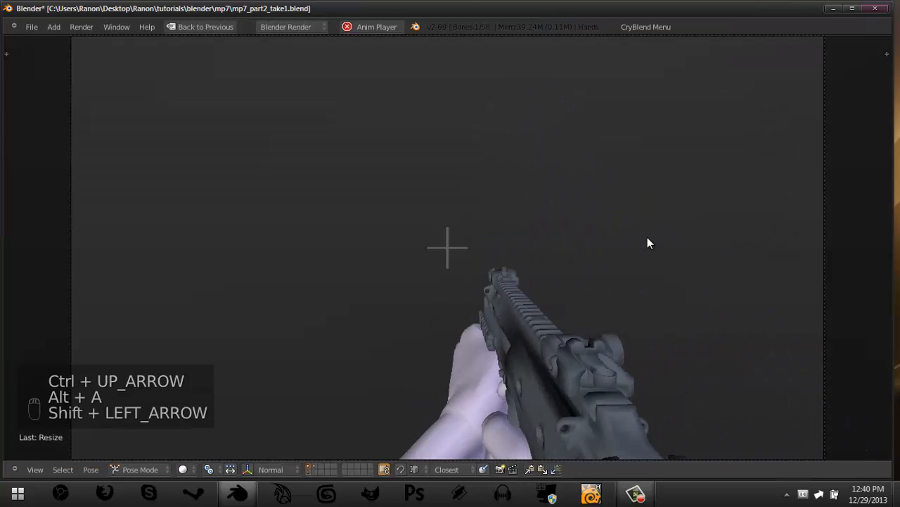
key("shift+Left")
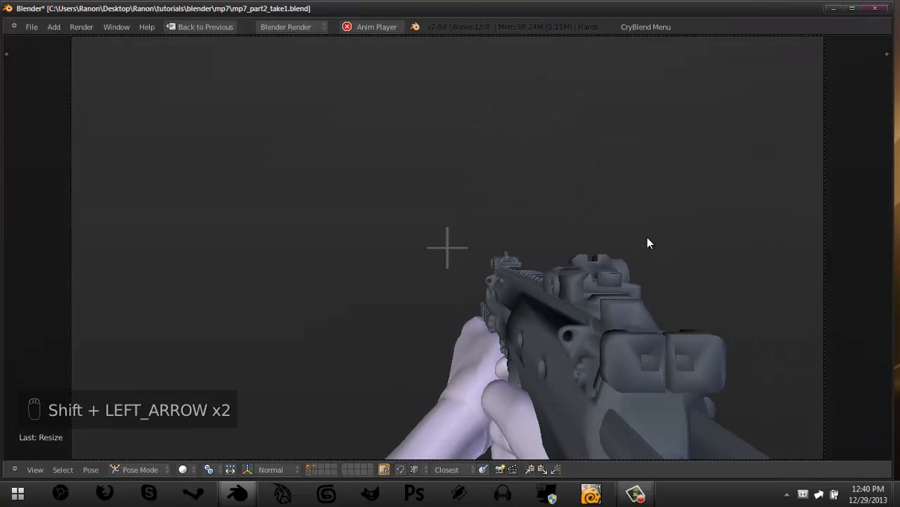
key("shift+Left")
key("alt+a")
key("ctrl+Up")
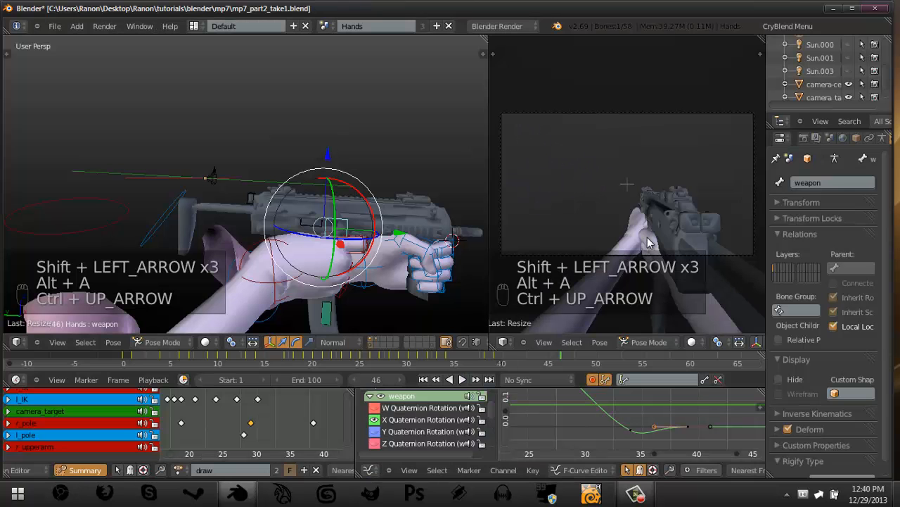
Show only the weapon bone's Z Location curve, move its final keyframe slightly, and scale that keyframe's handles for a smoother settle.
left_click(677, 411)
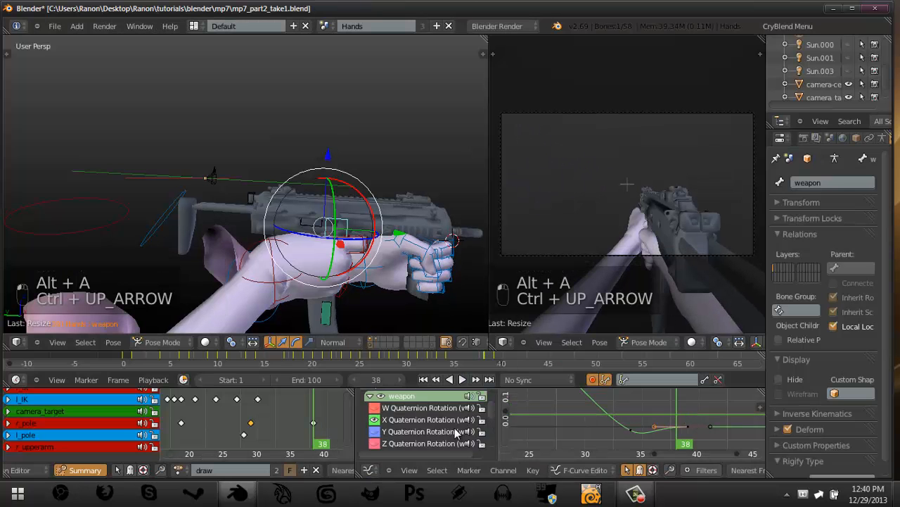
scroll(377, 416, "down", 1)
scroll(376, 414, "up", 1)
left_click(375, 409)
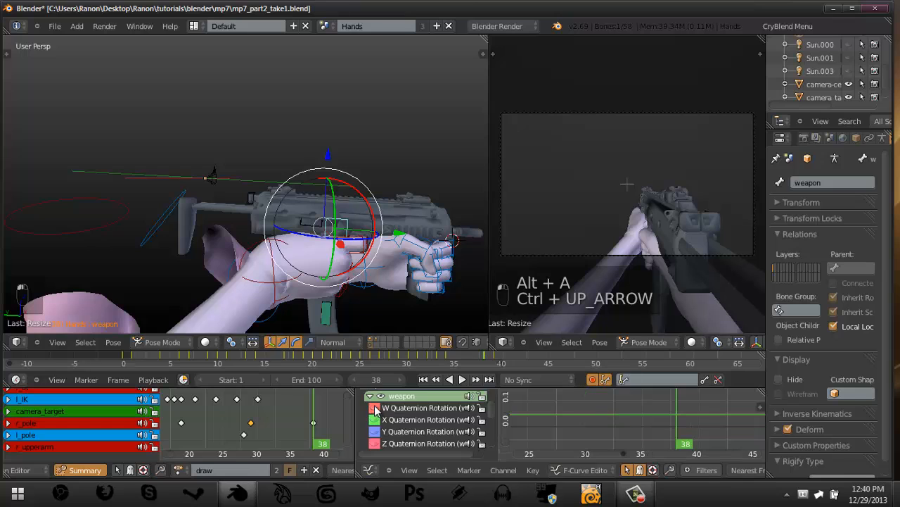
scroll(377, 418, "down", 3)
middle_click_drag(601, 418, 618, 435, "ctrl")
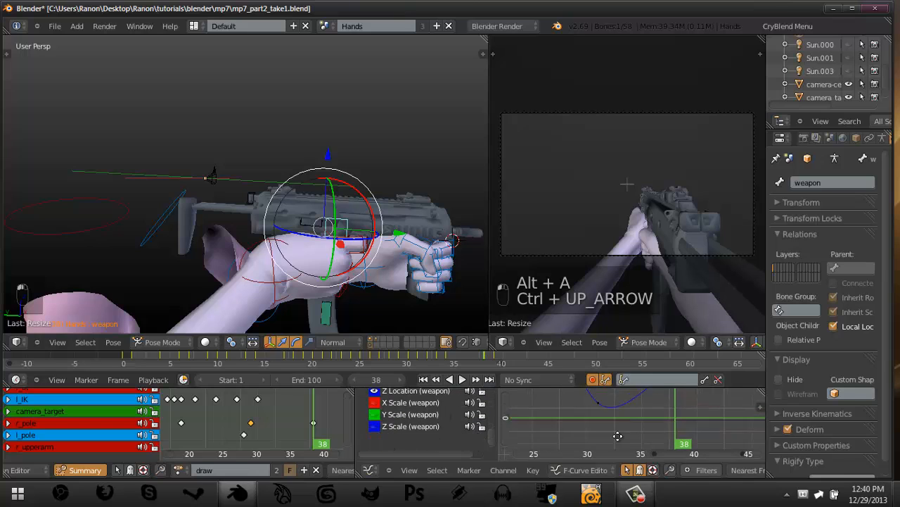
key("g")
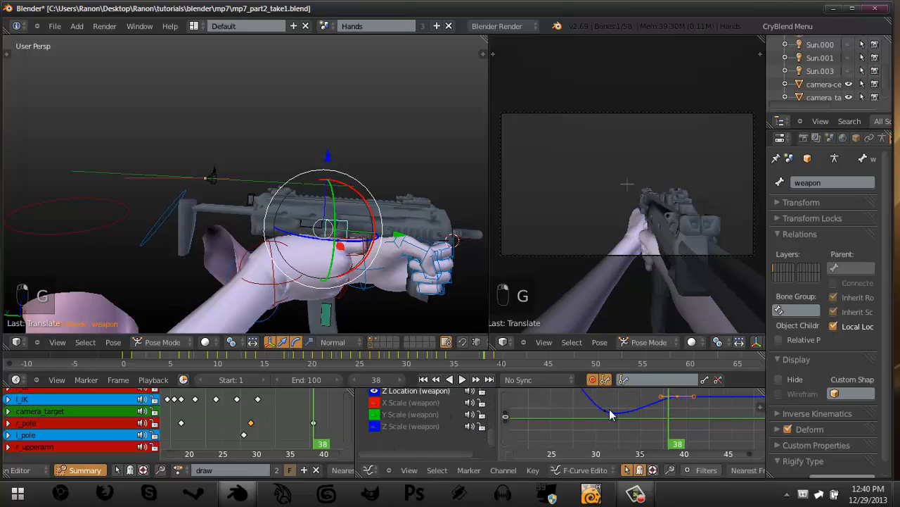
key("s")
left_click_drag(571, 404, 532, 411)
left_click(631, 415)
Replay the draw animation in the maximized camera view, restarting it from the first frame several times, and stop playback.
key("alt+a")
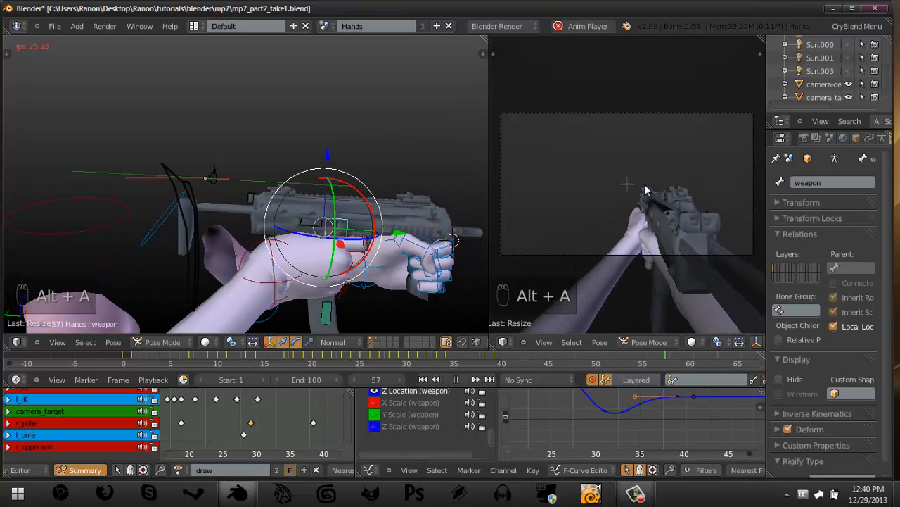
key("ctrl+Up")
key("shift+Left")
key("shift+Left")
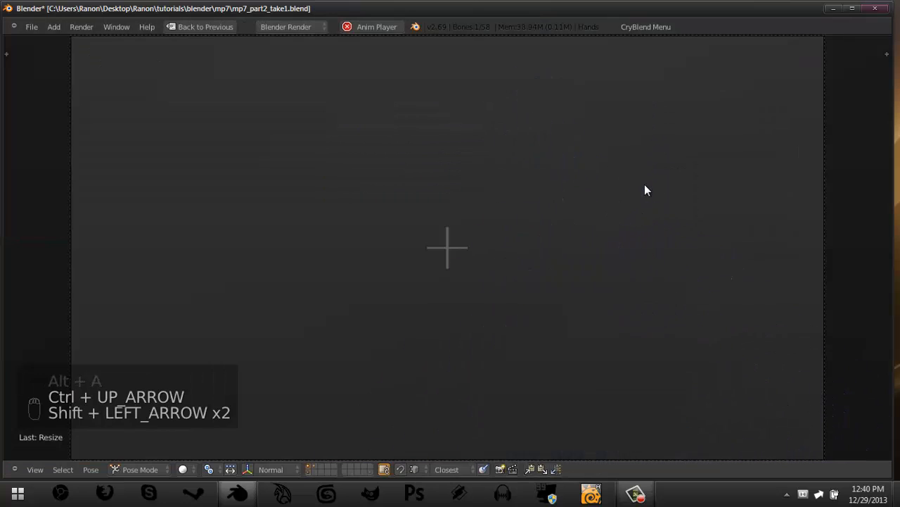
key("shift+Left")
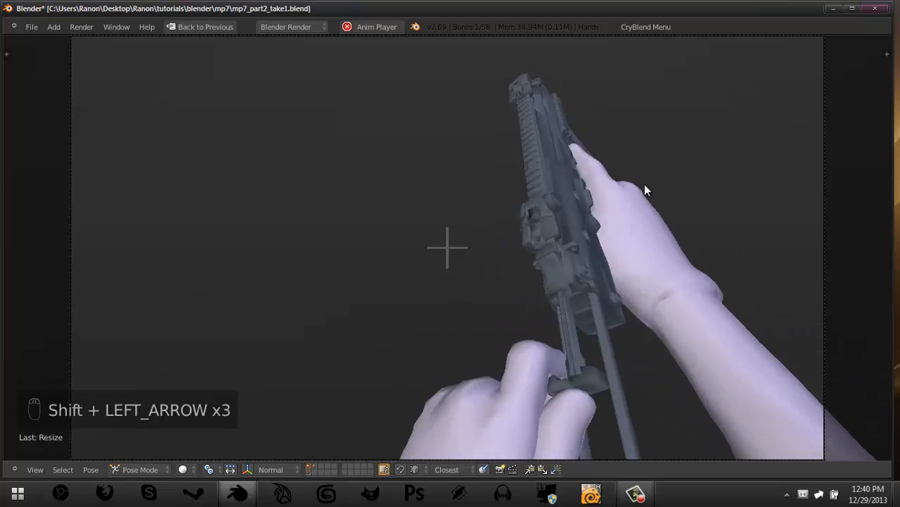
key("shift+Left")
key("alt+a")
Step back and forth frame by frame through the draw motion, finish on frame 34, and restore the layout.
key("Right")
key("Right")
key("Right")
key("Right")
key("Right")
key("Right")
key("Right")
key("Right")
key("Right")
key("Right")
key("Right")
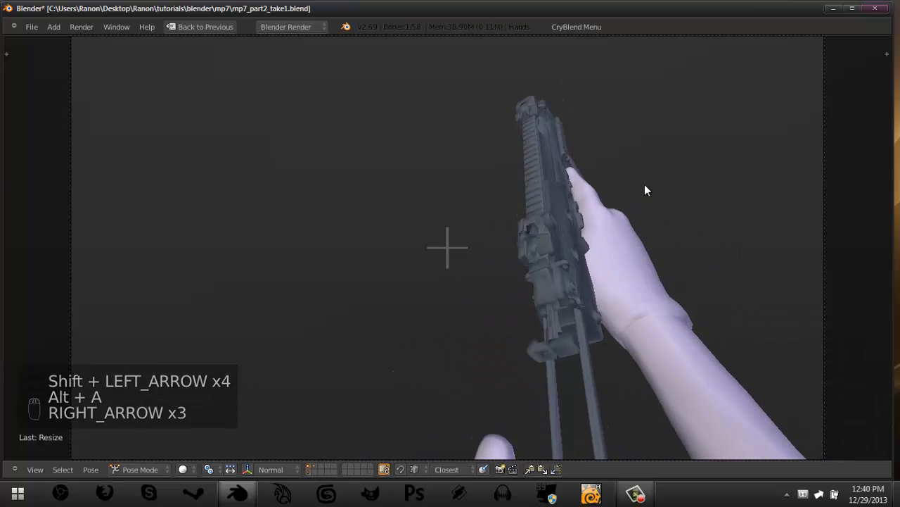
key("Right")
key("Right")
key("Right")
key("Right")
key("Right")
key("Right")
key("Right")
key("Right")
key("Right")
key("Right")
key("Right")
key("Right")
key("Right")
key("Right")
key("Right")
key("Right")
key("Right")
key("Right")
key("Right")
key("Right")
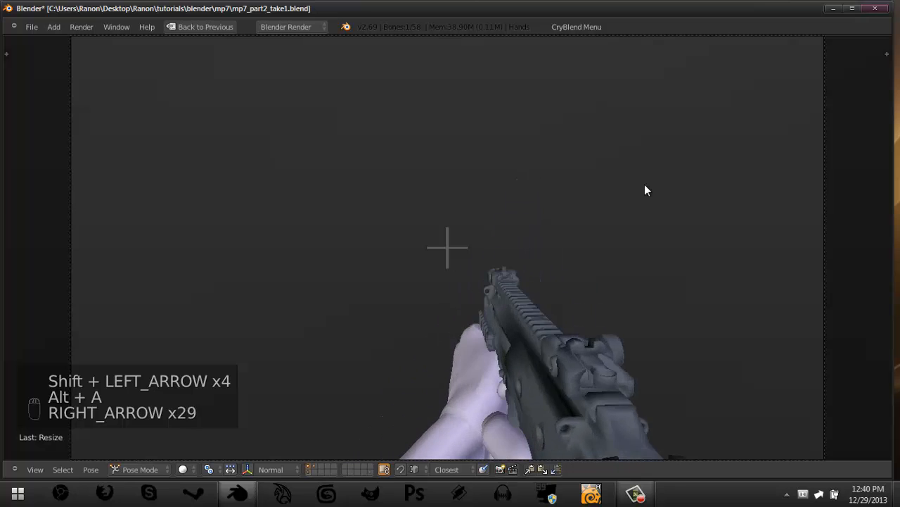
key("Right")
key("Right")
key("Right")
key("Right")
key("Right")
key("Right")
key("Right")
key("Right")
key("Left")
key("Left")
key("Left")
key("Left")
key("Left")
key("Left")
key("Left")
key("Left")
key("Left")
key("Left")
key("Left")
key("Left")
key("Left")
key("Left")
key("Left")
key("Left")
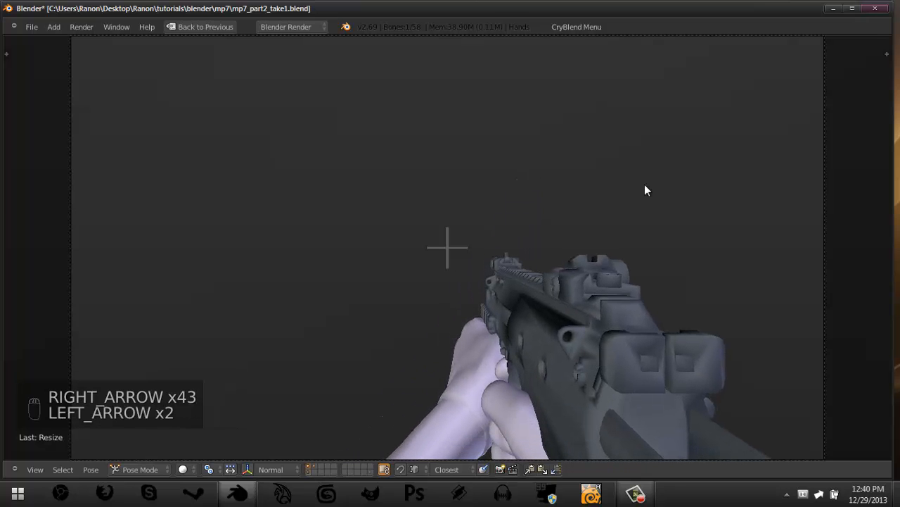
key("Left")
key("Right")
key("Right")
key("Right")
key("Right")
key("Right")
key("Right")
key("Right")
key("Right")
key("Right")
key("Right")
key("Right")
key("Right")
key("Right")
key("Right")
key("Right")
key("Right")
key("Right")
key("Right")
key("Right")
key("Right")
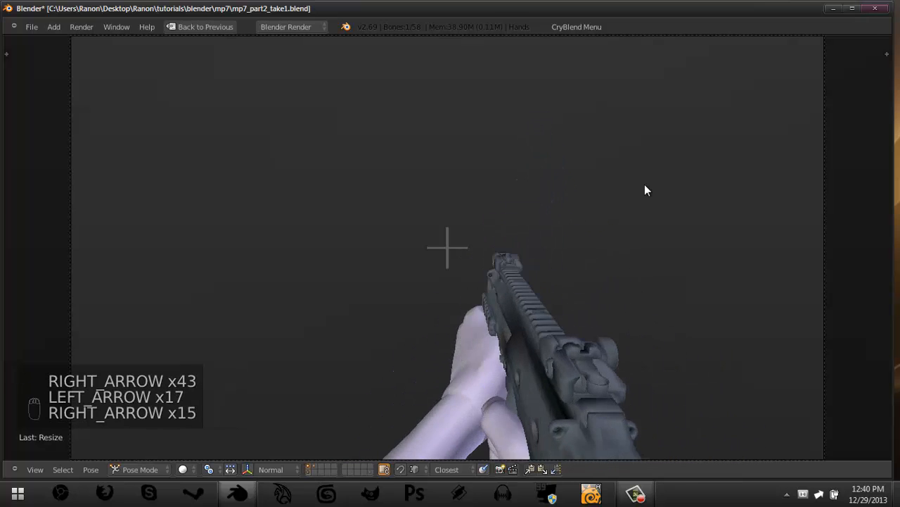
key("ctrl+Up")
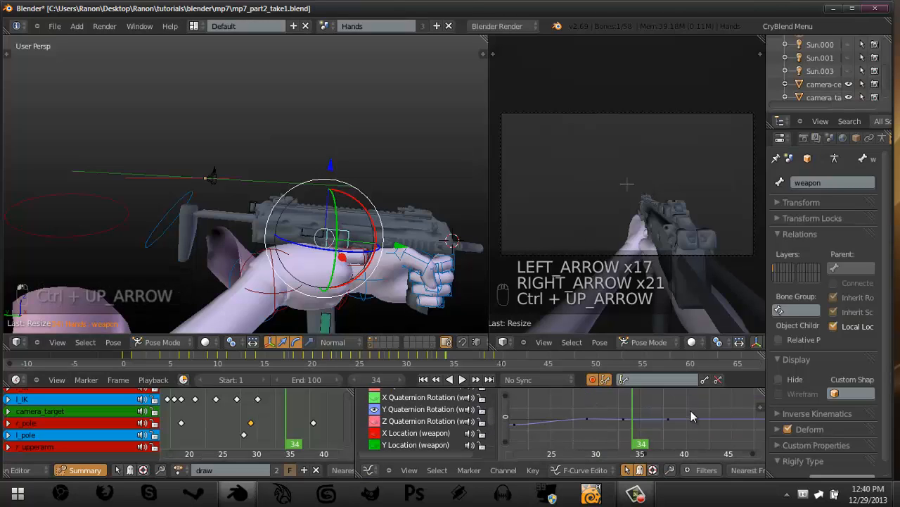
Isolate the weapon bone's Y Quaternion Rotation curve and adjust its peak keyframe at about frame 29, rotating the handles.
mouse_move(624, 415)
middle_mouse_down("ctrl")
mouse_move(609, 455)
mouse_move(639, 424)
middle_mouse_up("ctrl")
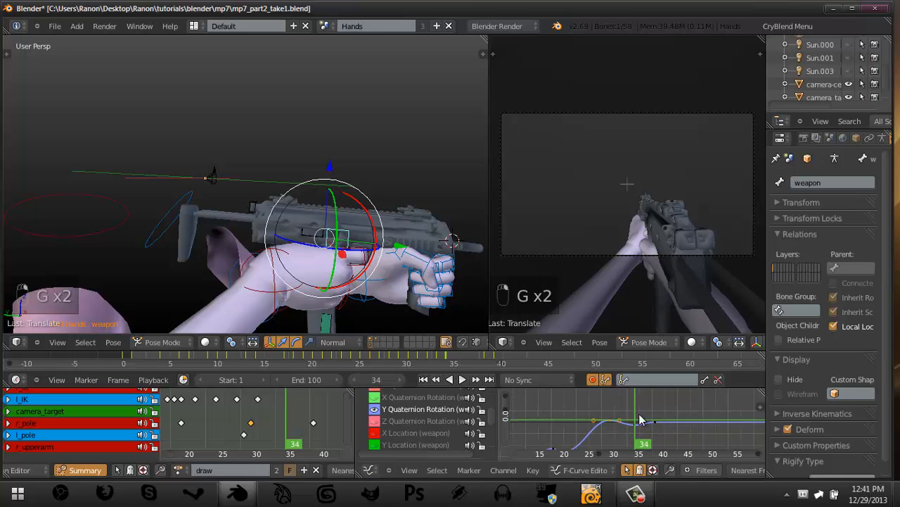
key("r")
left_click(662, 410)
left_click_drag(598, 422, 655, 427)
scroll(644, 434, "up", 5)
Move the weapon's Y Quaternion Rotation keyframe at about frame 34 slightly and rotate its handles to soften the dip.
right_click(628, 430)
scroll(629, 429, "up", 2)
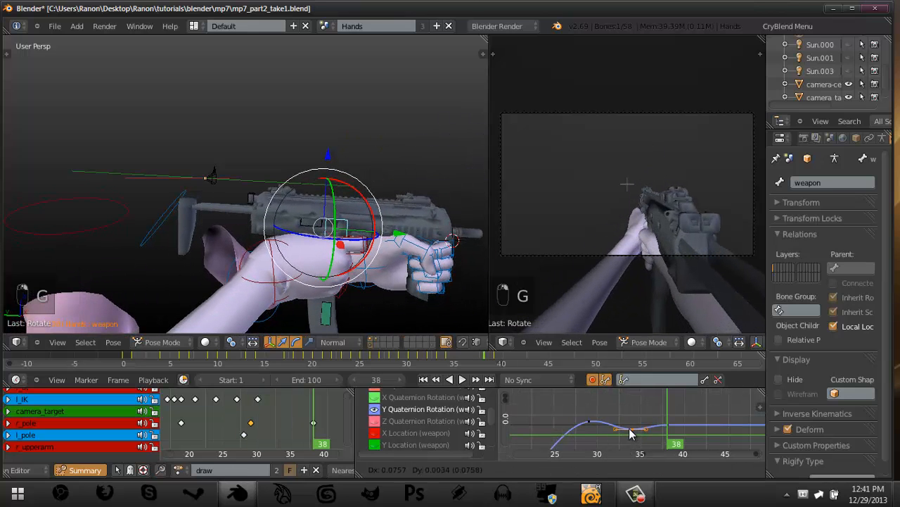
key("r")
left_click(670, 405)
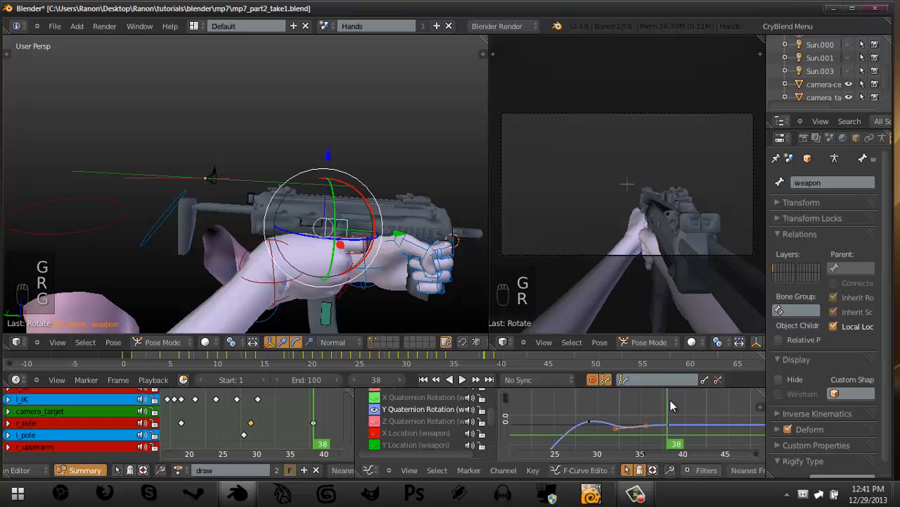
Reposition the Y Quaternion Rotation dip keyframe closer to the settled value and shift it to about frame 33.
left_click(602, 417)
key("g")
key("g")
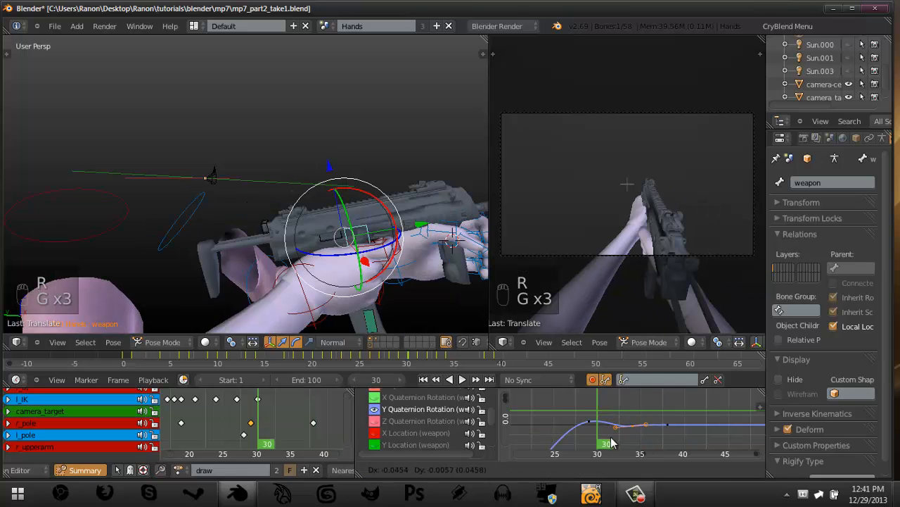
left_click(611, 442)
left_click_drag(610, 439, 677, 446)
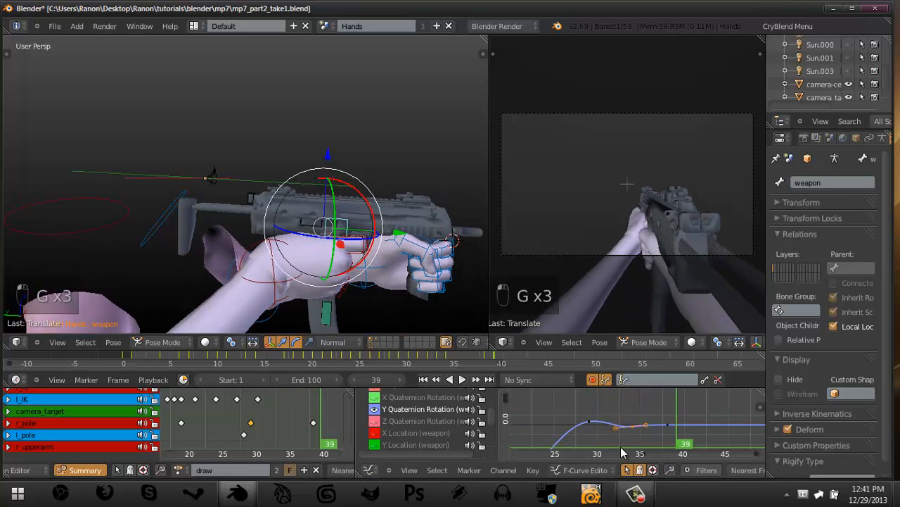
mouse_move(622, 454)
left_mouse_down()
mouse_move(593, 449)
mouse_move(633, 445)
mouse_move(676, 456)
mouse_move(622, 447)
left_mouse_up()
key("g")
left_click(602, 443)
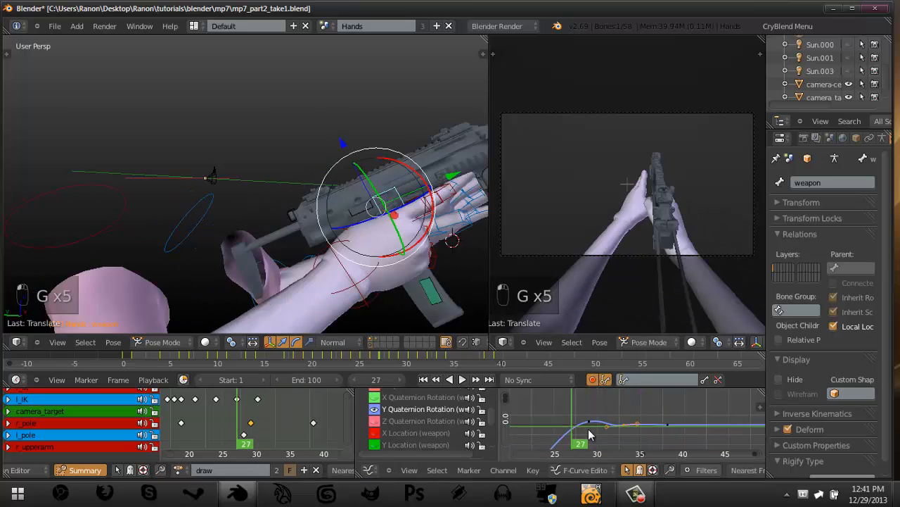
Shift the Y Quaternion Rotation peak keyframe slightly earlier, rotate its handles, and scrub the result around frame 34.
key("g")
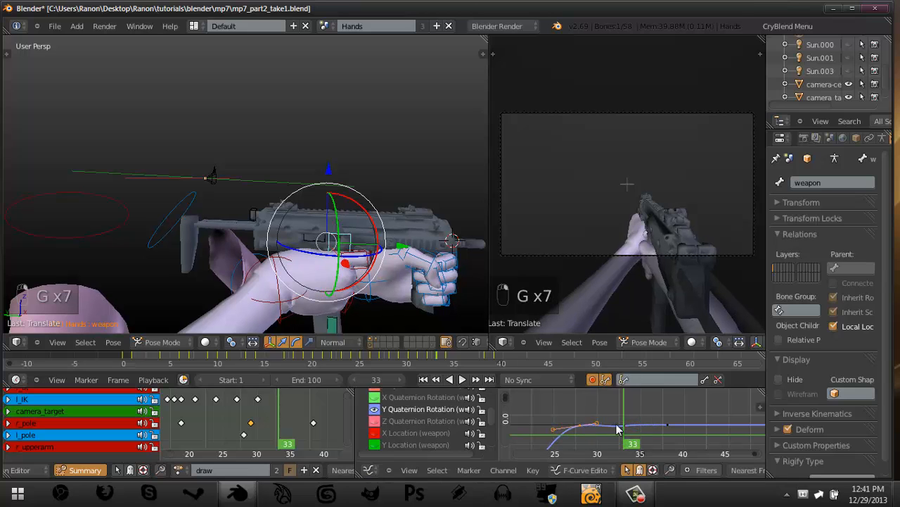
key("r")
key("g")
key("g")
left_click(619, 406)
left_click_drag(555, 412, 639, 435)
left_click(581, 409)
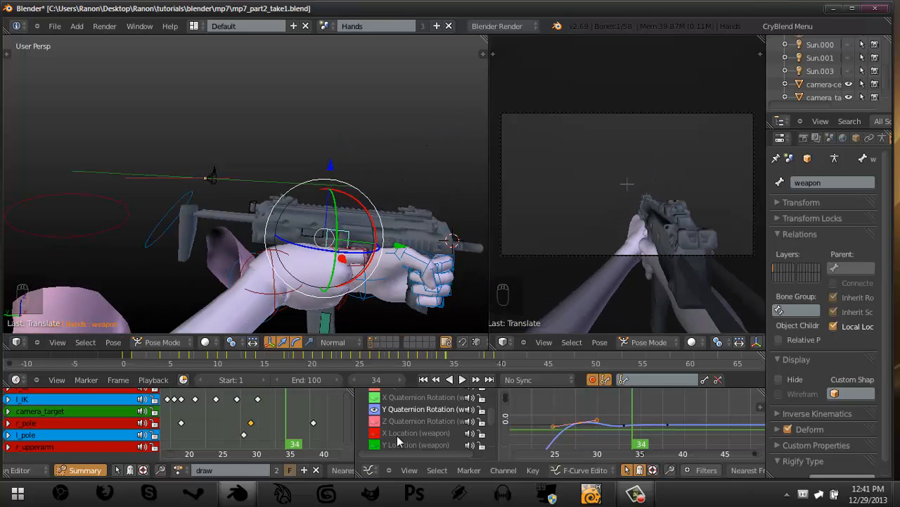
Isolate the weapon's Z Quaternion Rotation curve, then rotate and scale the handles of its keyframe at about frame 32.
scroll(618, 402, "down", 2)
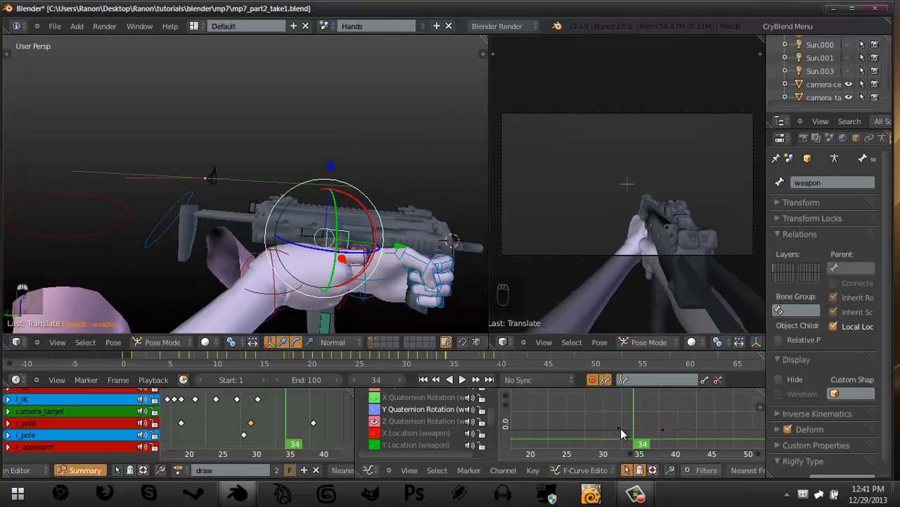
right_click(621, 428)
scroll(626, 428, "up", 6)
middle_click_drag(656, 441, 643, 422)
key("r")
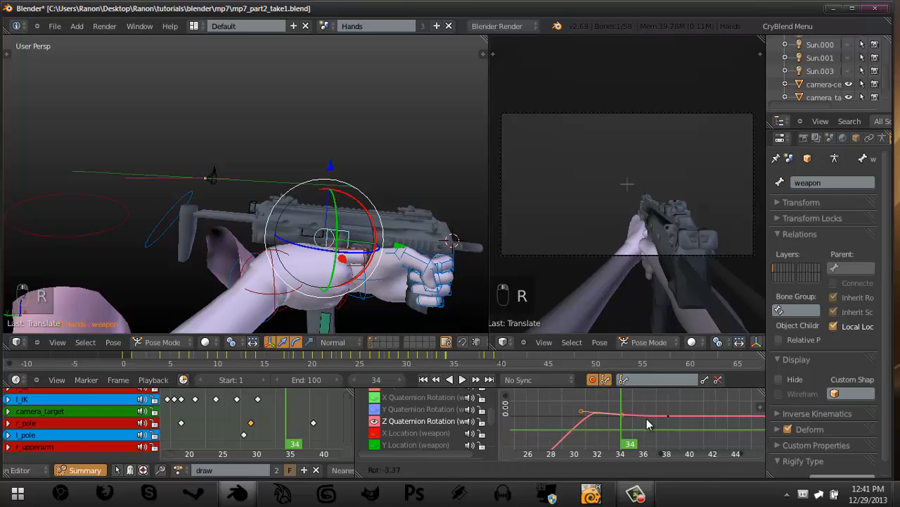
left_click(647, 419)
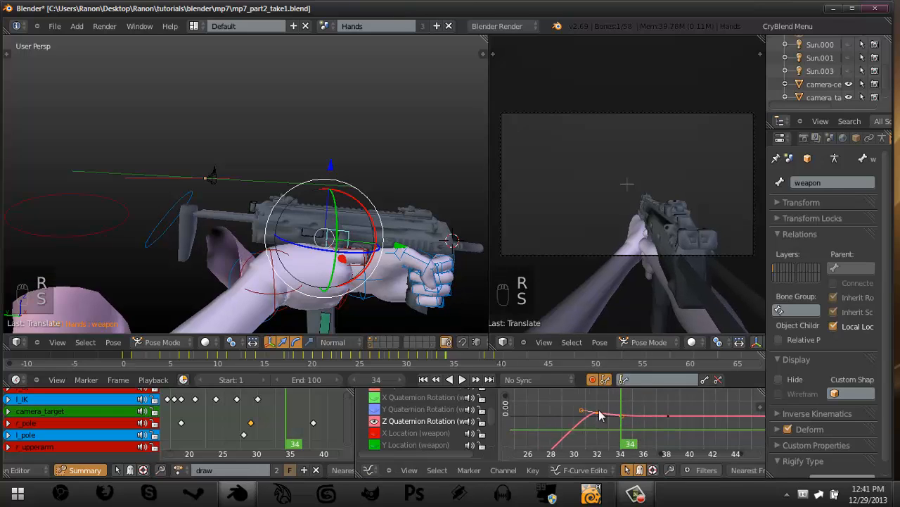
key("s")
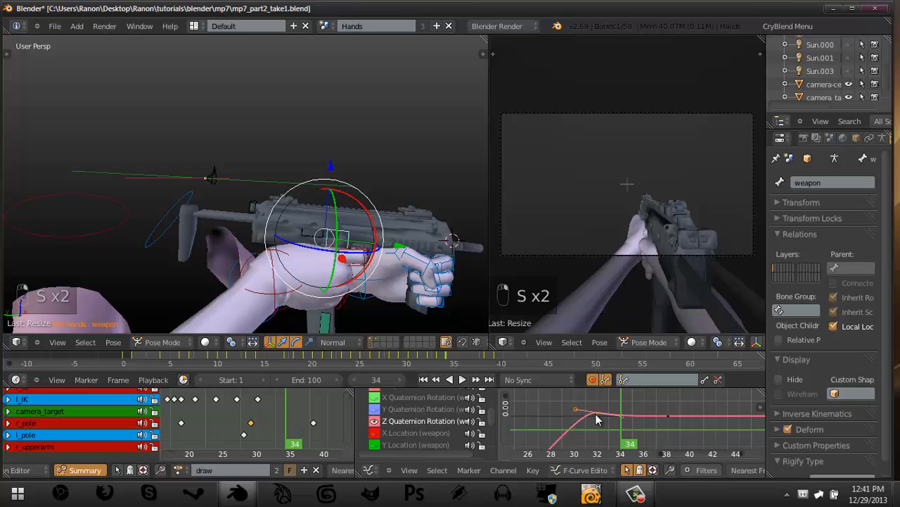
Duplicate the Z Quaternion Rotation peak keyframe to about frame 35, at the settled value, and shorten and level its handles.
key("shift+d")
left_click(660, 404)
key("s")
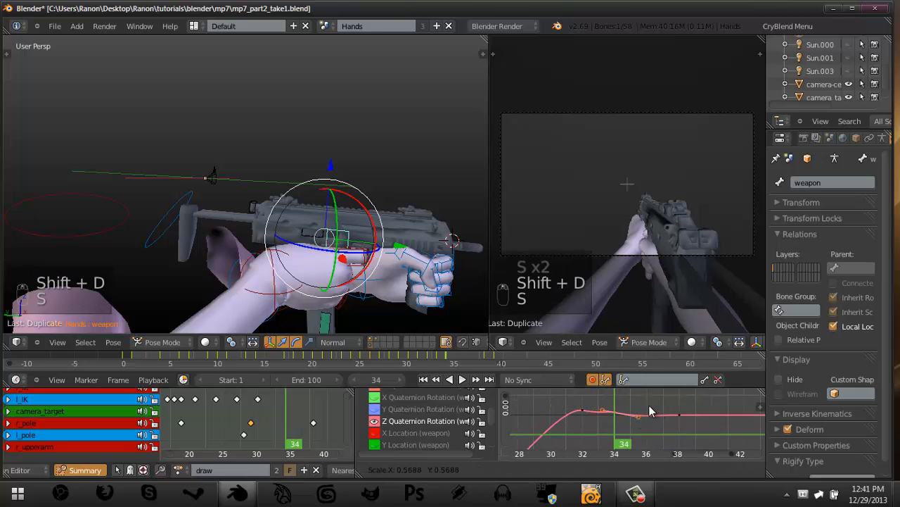
key("r")
key("g")
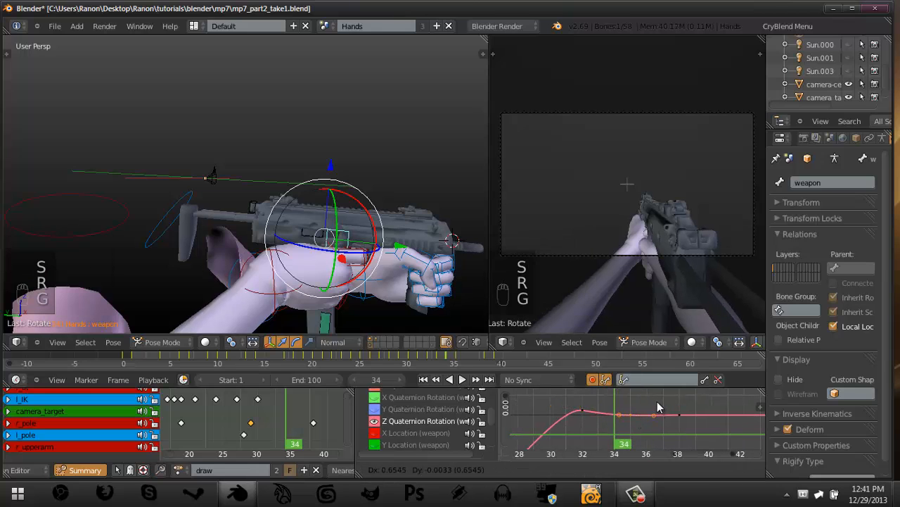
left_click(658, 401)
Adjust the position and handle lengths of the Z Quaternion Rotation peak at about frame 32 and of the keyframe following it.
right_click(655, 413)
key("s")
left_click(631, 441)
middle_click_drag(626, 415, 637, 430, "ctrl")
scroll(632, 416, "up", 2)
right_click(635, 424)
key("g")
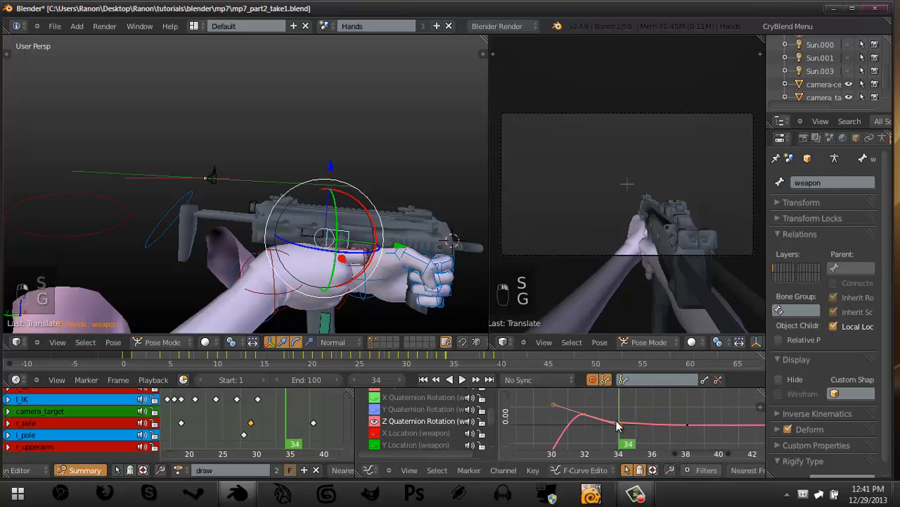
right_click_drag(574, 415, 588, 421)
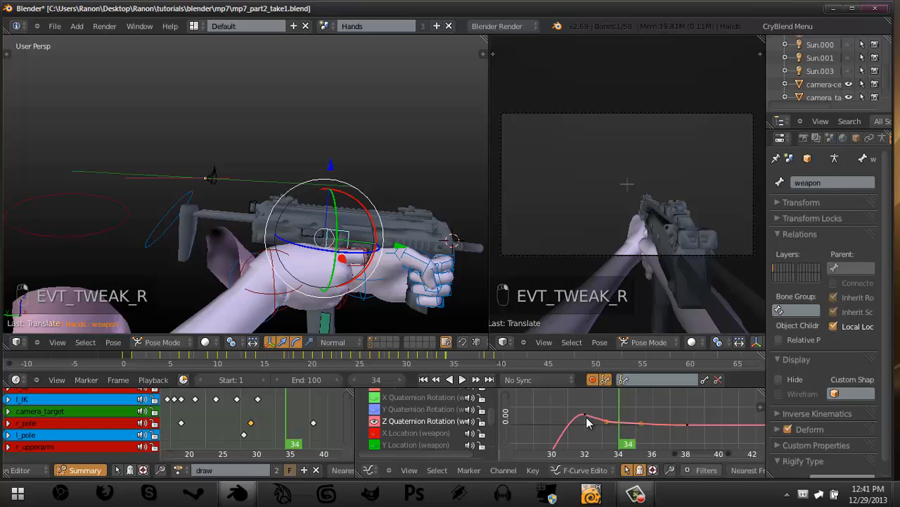
key("g")
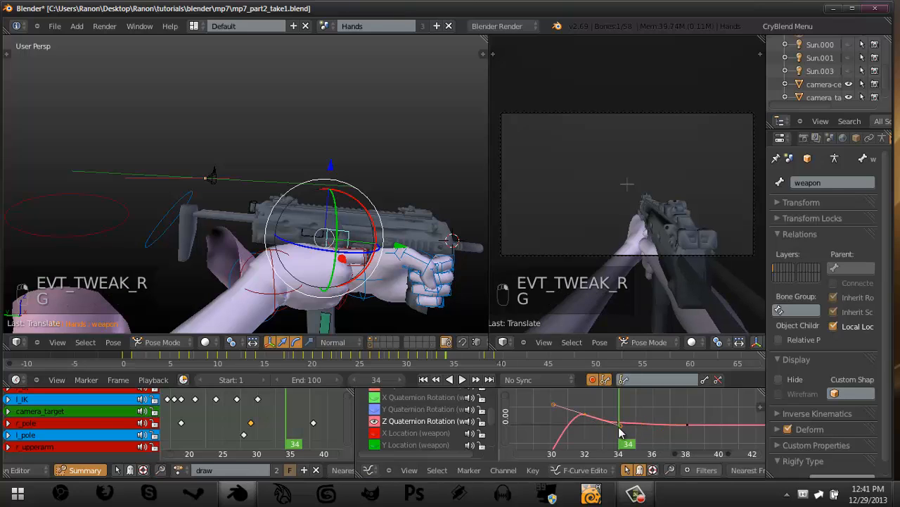
key("s")
left_click(606, 427)
Fine-tune the peak's incoming handle and move the following Z Quaternion Rotation keyframe to about frame 35, scrubbing through to frame 36.
right_click(562, 407)
key("g")
left_click(554, 405)
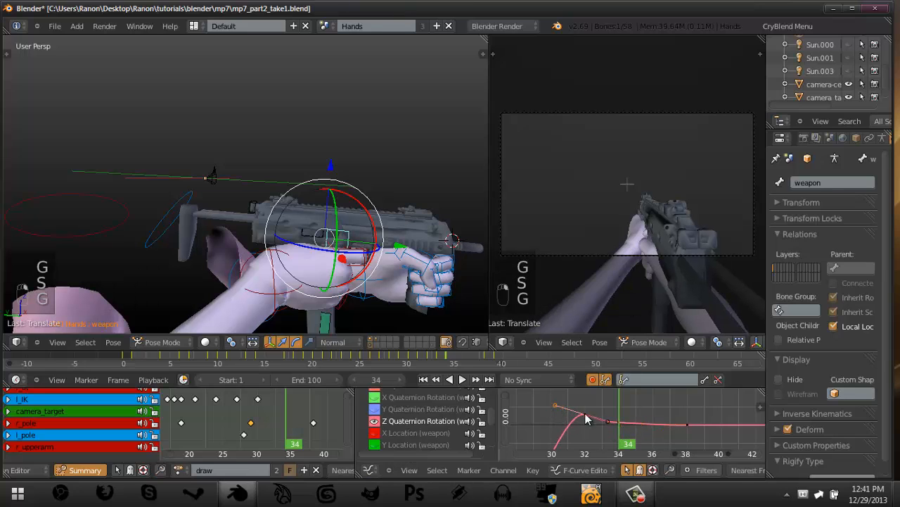
key("g")
left_click(654, 425)
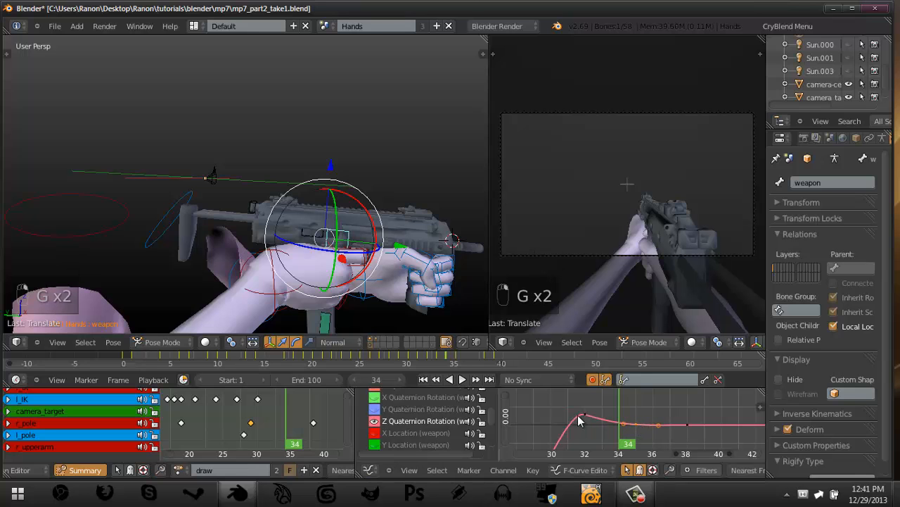
left_click_drag(580, 418, 672, 429)
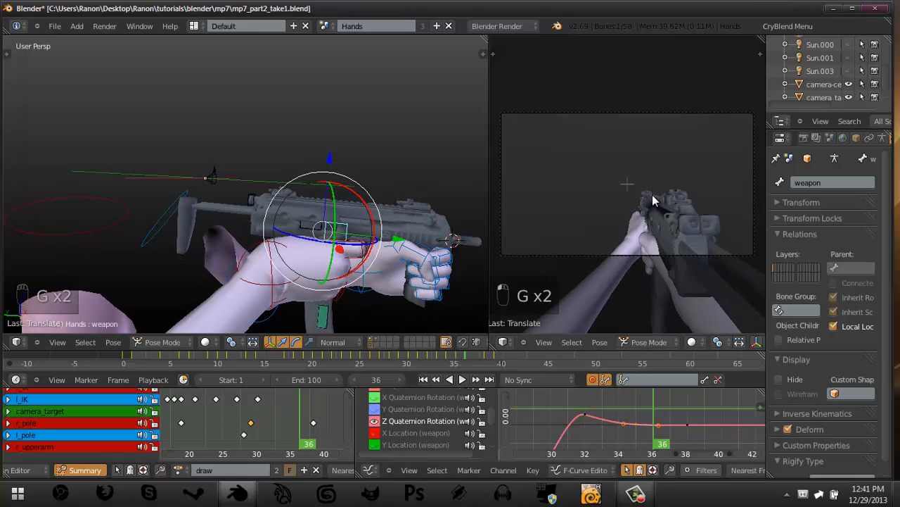
Play the draw animation several times from the start in the full-screen camera view, and return to the split layout.
key("ctrl+Up")
key("shift+Left")
key("alt+a")
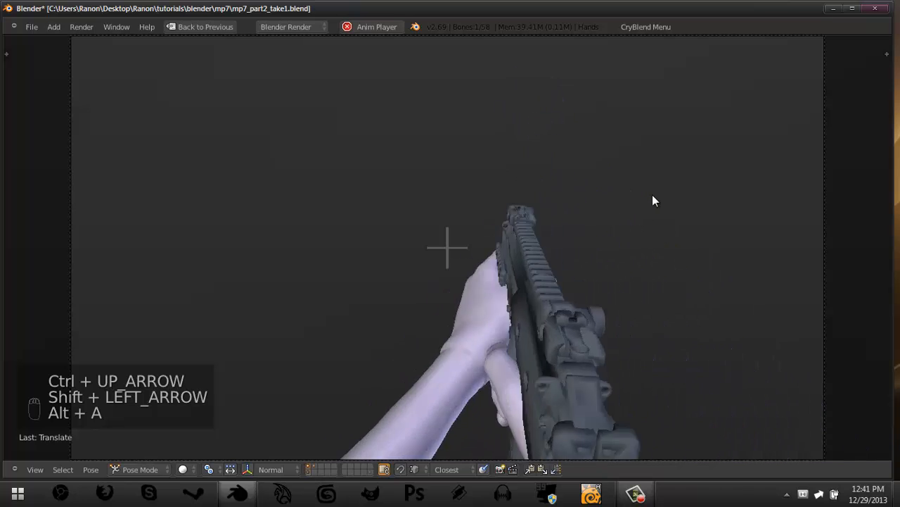
key("shift+Left")
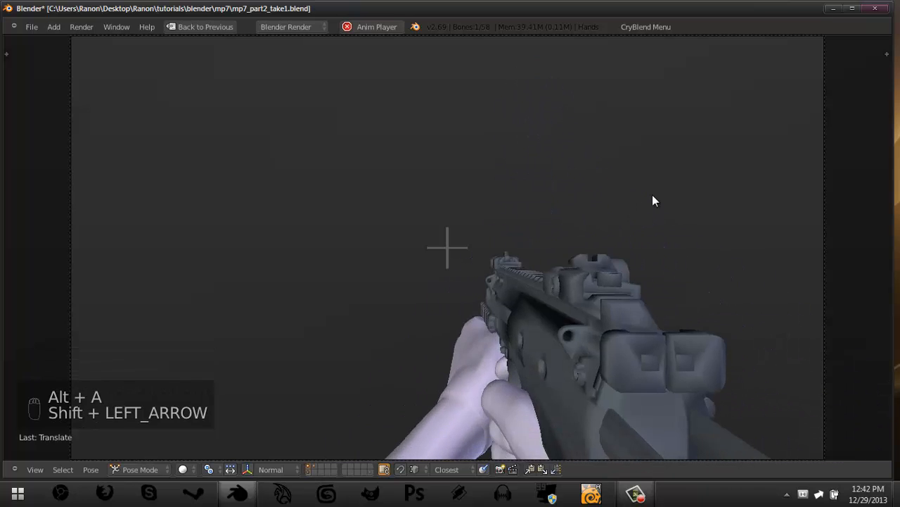
key("shift+Left")
key("shift+Left")
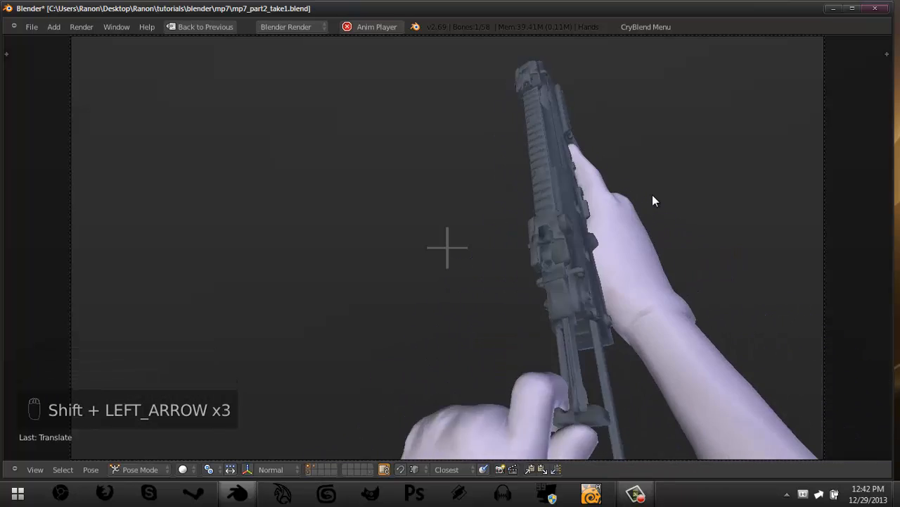
key("alt+a")
key("Left")
key("shift+Left")
key("ctrl+Up")
key("shift+Left")
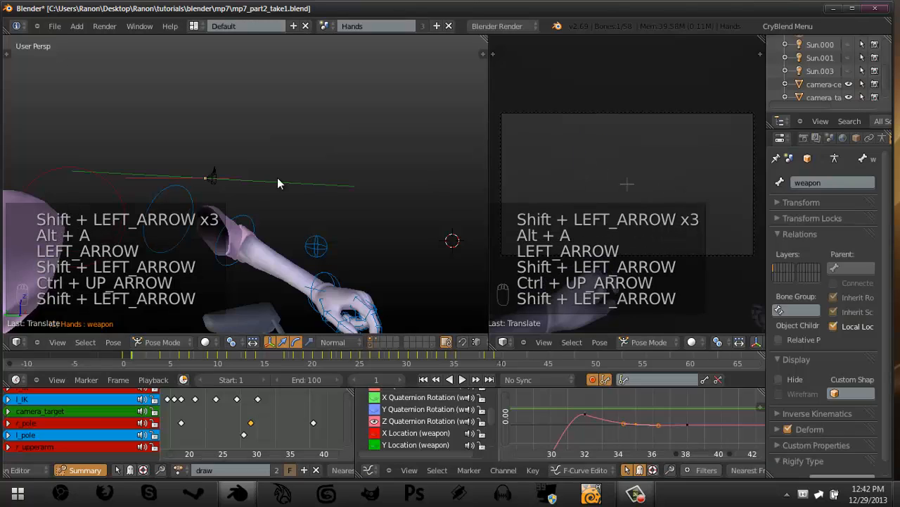
Insert LocRotScale keyframes for all bones at frame 39, and save the file.
scroll(251, 180, "down", 4)
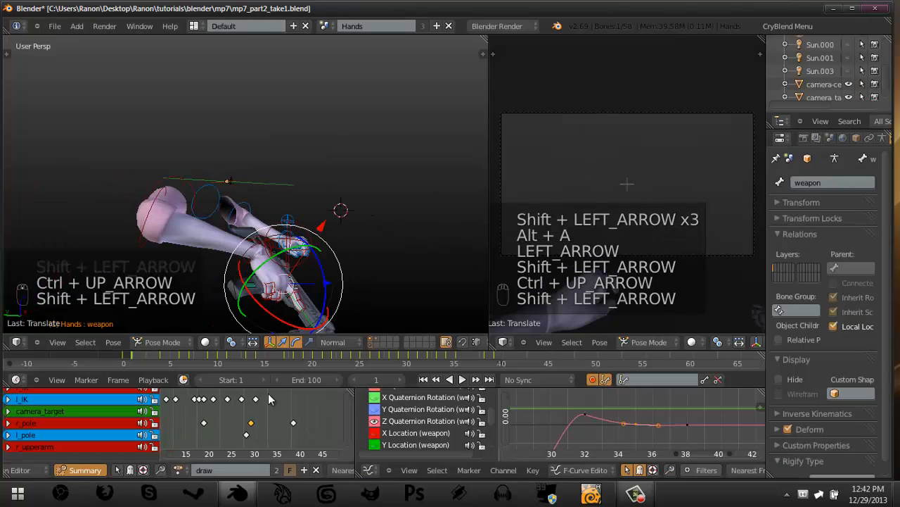
scroll(277, 421, "down", 15)
middle_click_drag(277, 421, 270, 443)
scroll(276, 421, "up", 2)
scroll(276, 424, "up", 1)
left_click(251, 411)
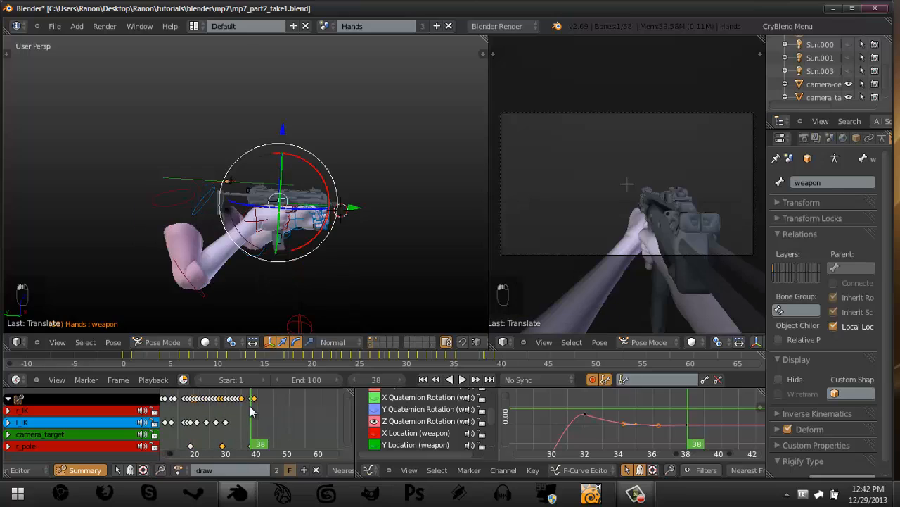
key("a")
key("a")
key("a")
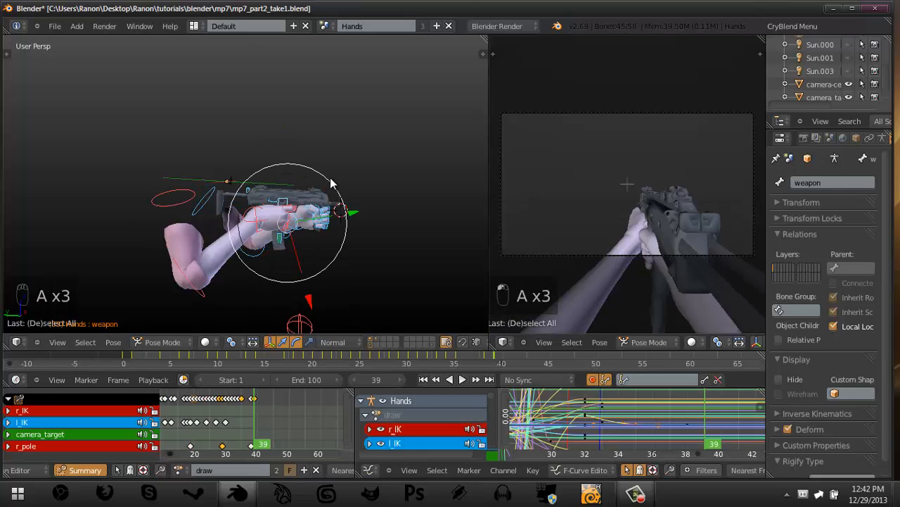
key("a")
key("a")
key("a")
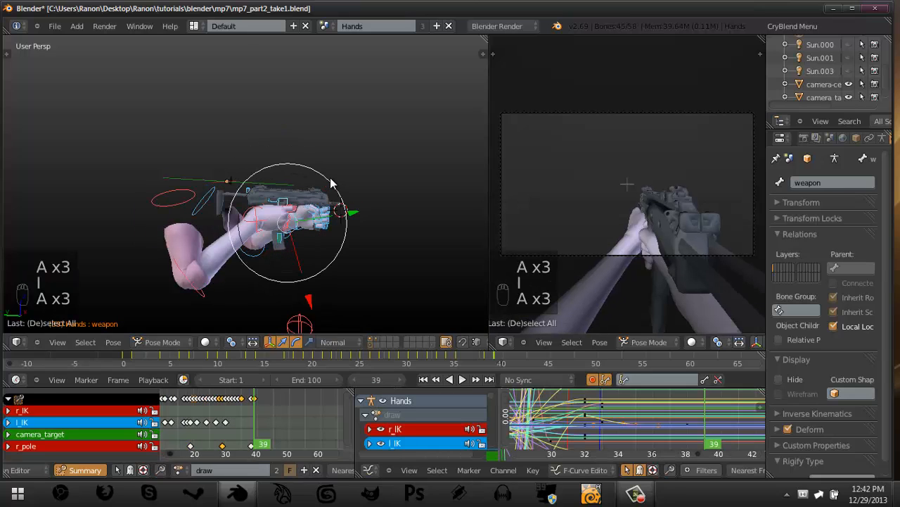
key("i")
left_click(331, 180)
key("i")
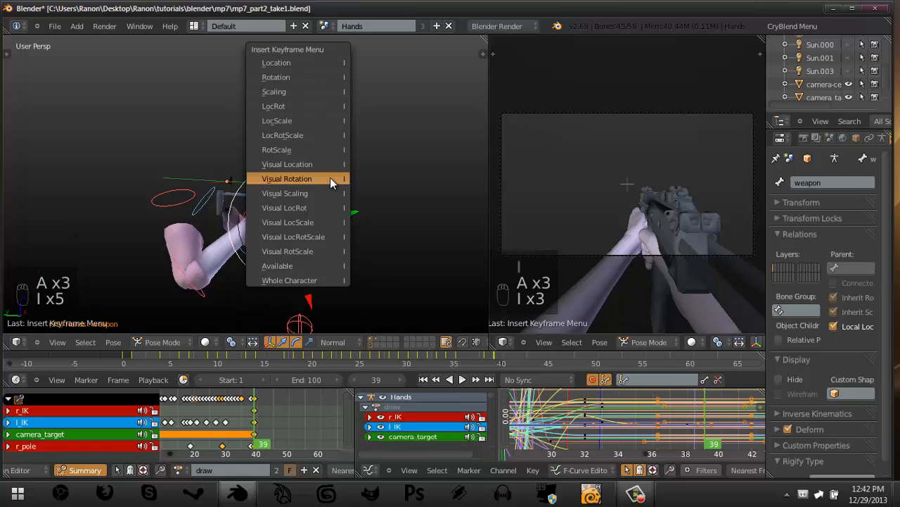
left_click(305, 135)
key("a")
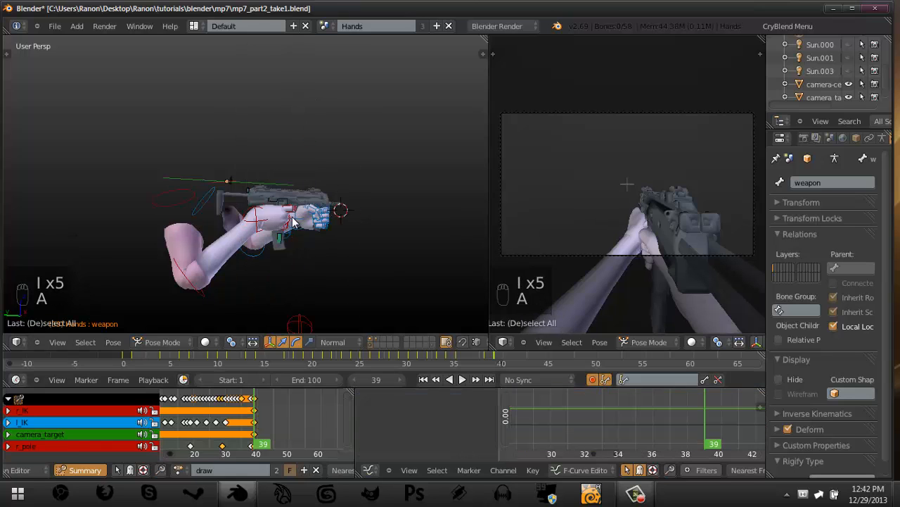
key("ctrl+s")
Insert LocRotScale keyframes for all bones at frame 1, and move the playhead to frame 0.
scroll(215, 427, "left", 6, "ctrl")
scroll(214, 422, "up", 4)
left_click_drag(281, 405, 268, 403)
key("a")
key("a")
key("a")
key("a")
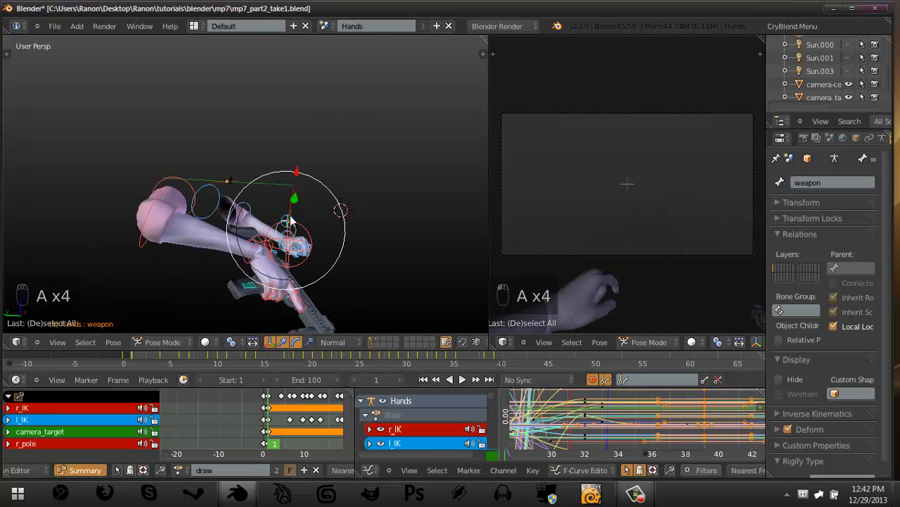
key("i")
left_click(290, 215)
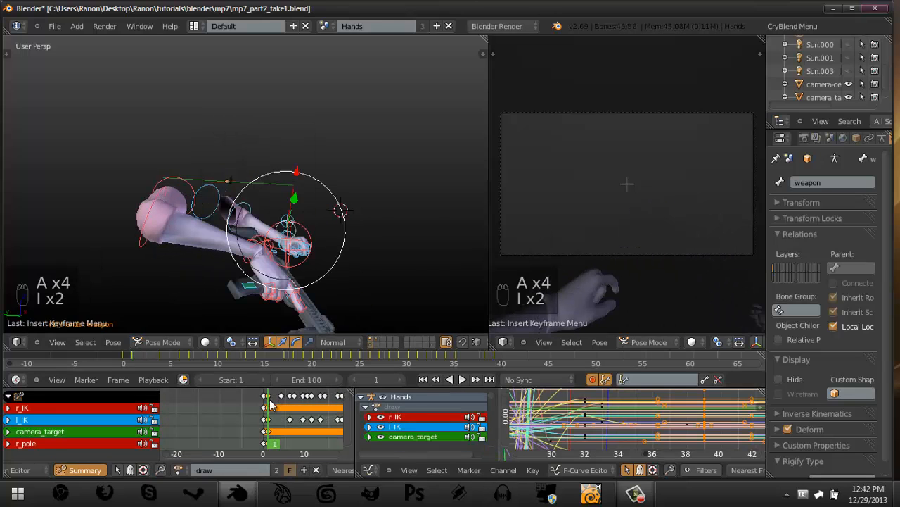
key("a")
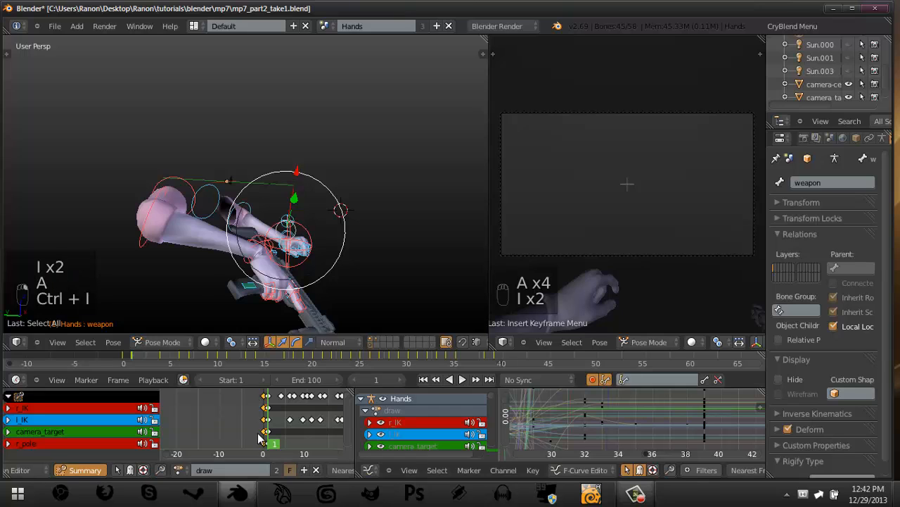
left_click(264, 402)
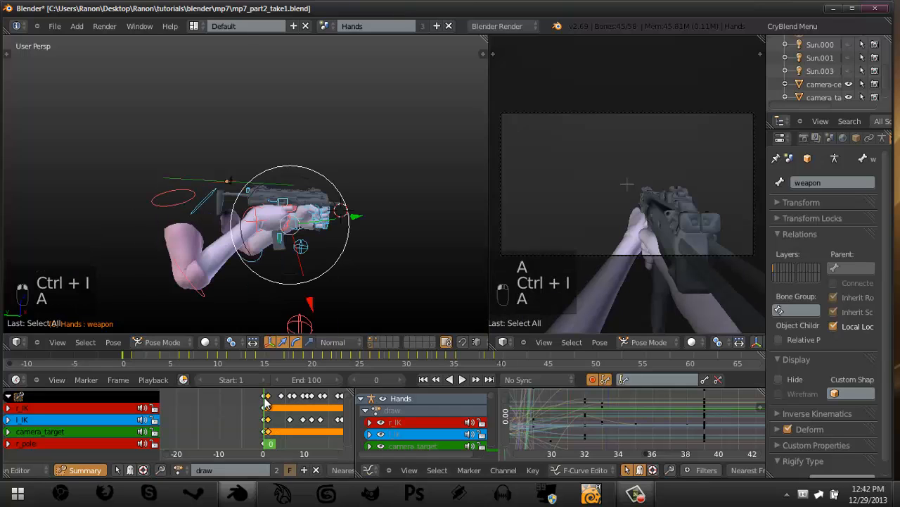
middle_click_drag(264, 399, 215, 410, "ctrl")
key("a")
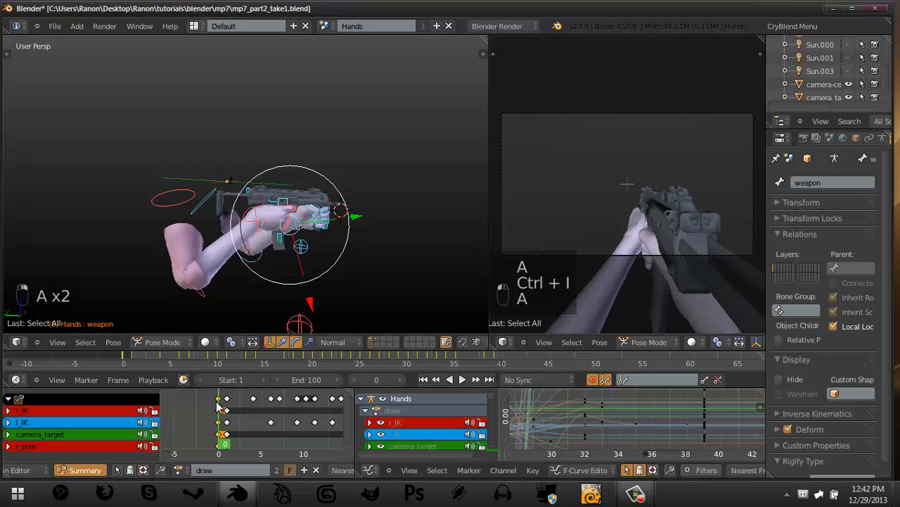
key("ctrl+i")
key("x")
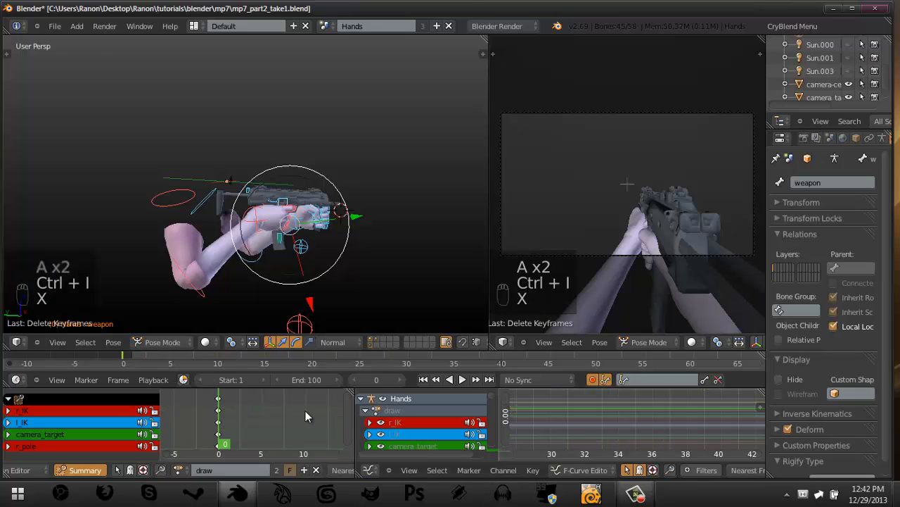
key("ctrl+z")
Delete all keyframes at frame 0 and shift all remaining keyframes one frame earlier so the draw starts at frame 0.
key("a")
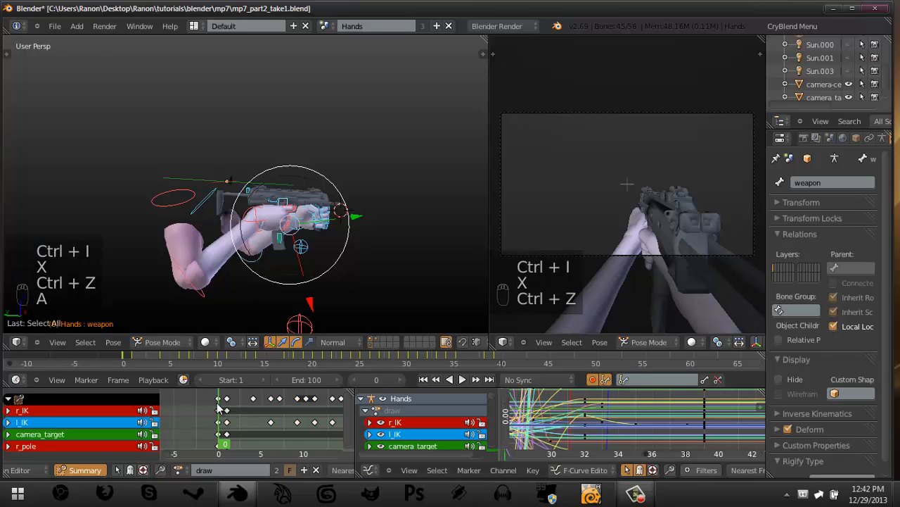
key("x")
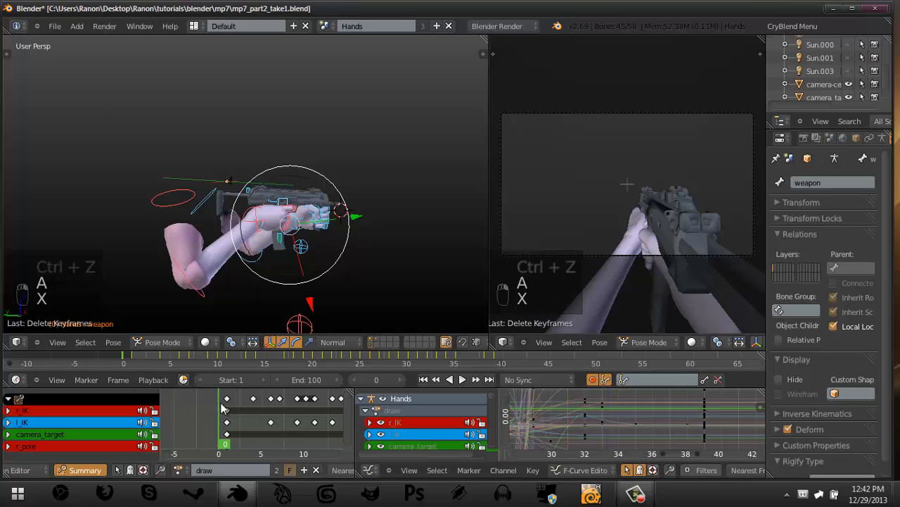
key("a")
key("g")
left_click(241, 408)
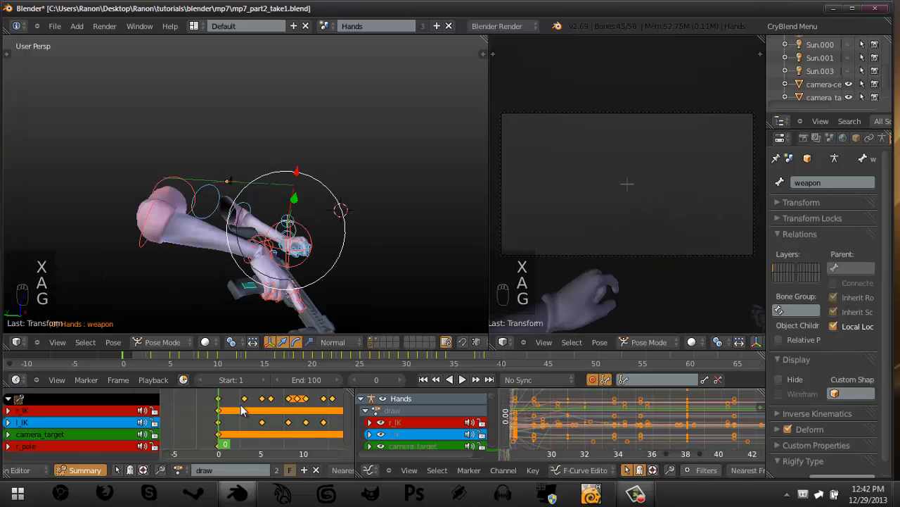
Set the animation's start frame to 0, deselect all bones and return the playhead to the start.
left_click(200, 380)
key("a")
key("shift+Left")
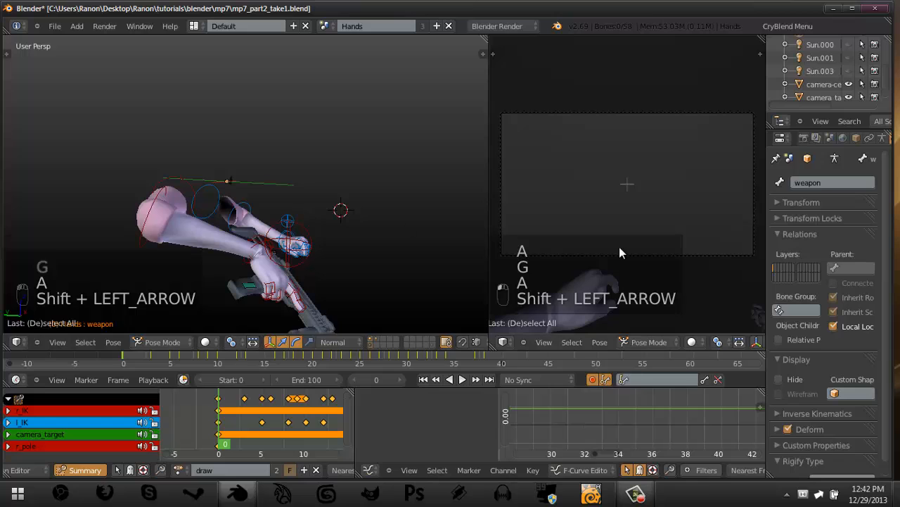
Replay the retimed draw animation in the full-screen camera view, also stepping through its first 11 frames and back.
key("ctrl+Up")
key("alt+a")
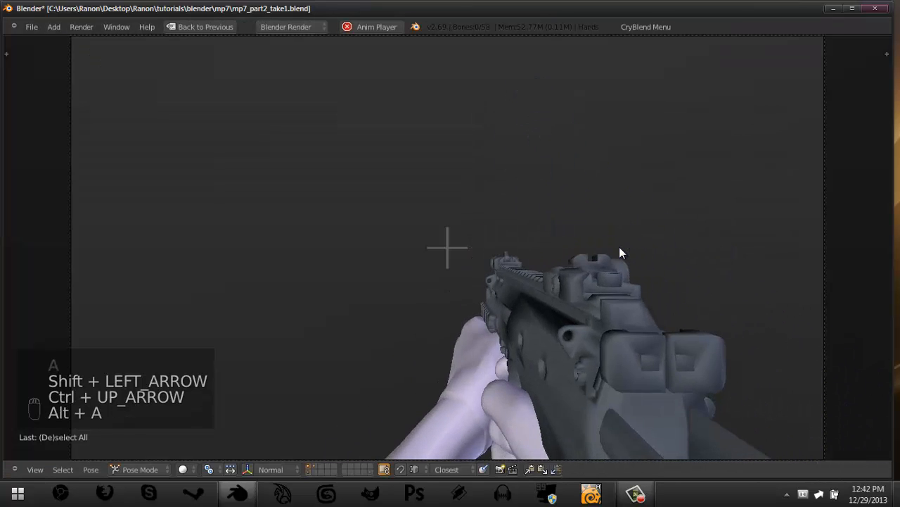
key("shift+Left")
key("alt+a")
key("shift+Left")
key("Right")
key("Right")
key("Right")
key("Right")
key("Right")
key("Right")
key("Right")
key("Right")
key("Right")
key("Right")
key("Right")
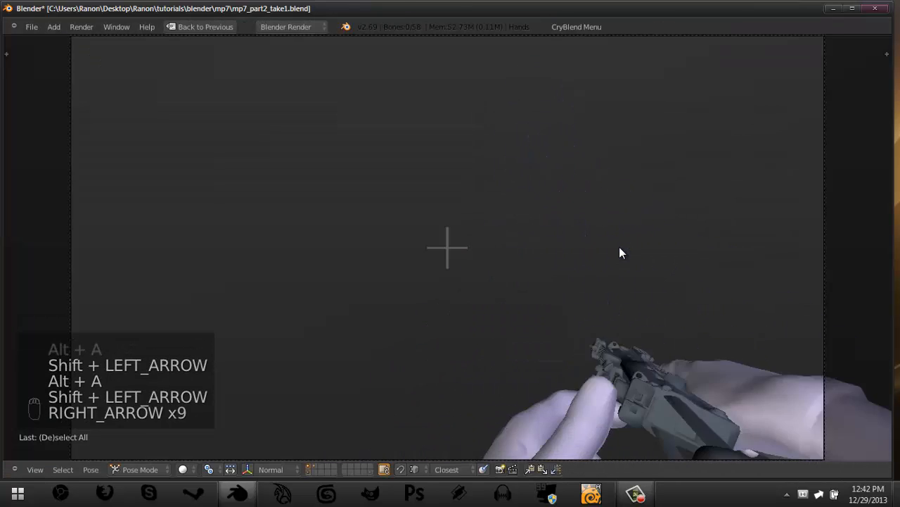
key("Left")
key("Left")
key("Left")
key("Left")
key("Left")
key("Left")
key("Left")
key("Left")
key("Left")
key("Left")
key("Left")
key("alt+a")
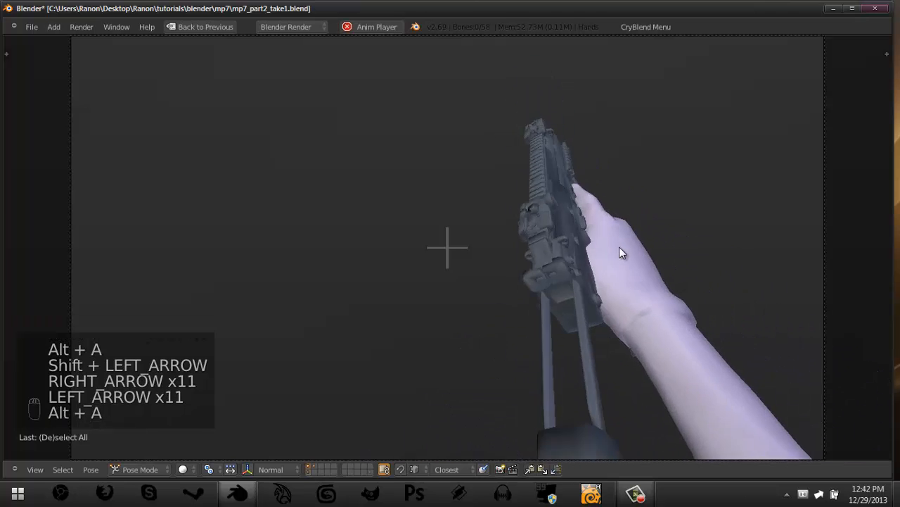
key("shift+Left")
key("alt+a")
key("shift+Left")
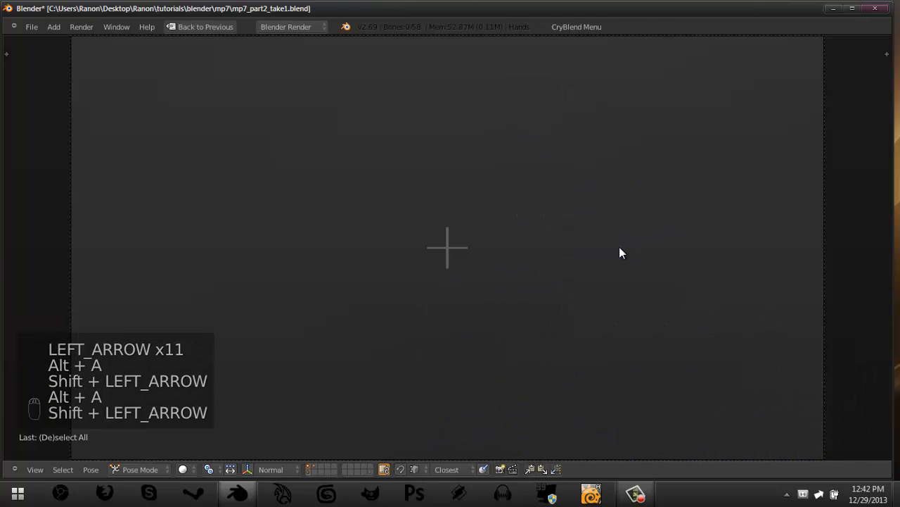
Step back and forth frame by frame through the beginning of the draw to examine how the hands and weapon enter view.
key("Right")
key("Right")
key("Right")
key("Right")
key("Right")
key("Right")
key("Right")
key("Right")
key("Right")
key("Left")
key("Left")
key("Left")
key("Left")
key("Left")
key("Left")
key("Left")
key("Left")
key("Left")
key("Left")
key("Left")
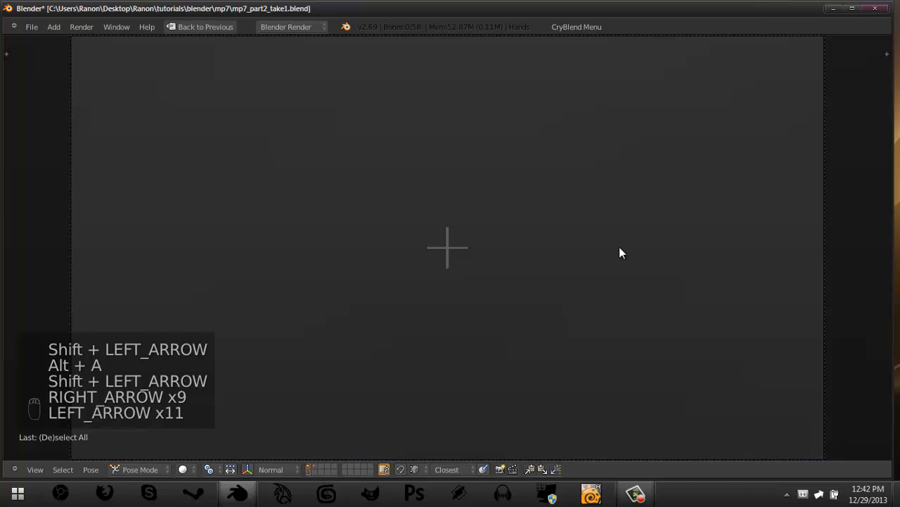
key("Right")
key("Right")
key("Right")
key("Right")
key("Right")
key("Right")
key("Right")
key("Right")
key("Right")
key("Right")
key("Right")
key("Right")
key("Right")
key("Right")
key("Right")
key("Right")
key("Right")
key("Left")
key("Left")
key("Left")
key("Left")
key("Left")
key("Left")
key("Left")
key("Left")
key("Left")
key("Left")
key("Left")
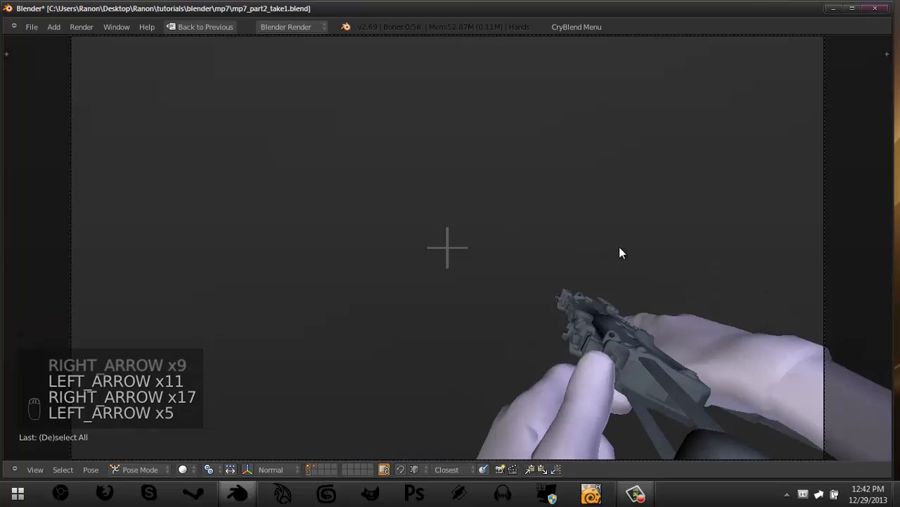
Leave the full-screen camera view and examine the hands and weapon from outside at frame 3.
key("ctrl+Up")
scroll(208, 240, "up", 3)
middle_click_drag(208, 240, 298, 251)
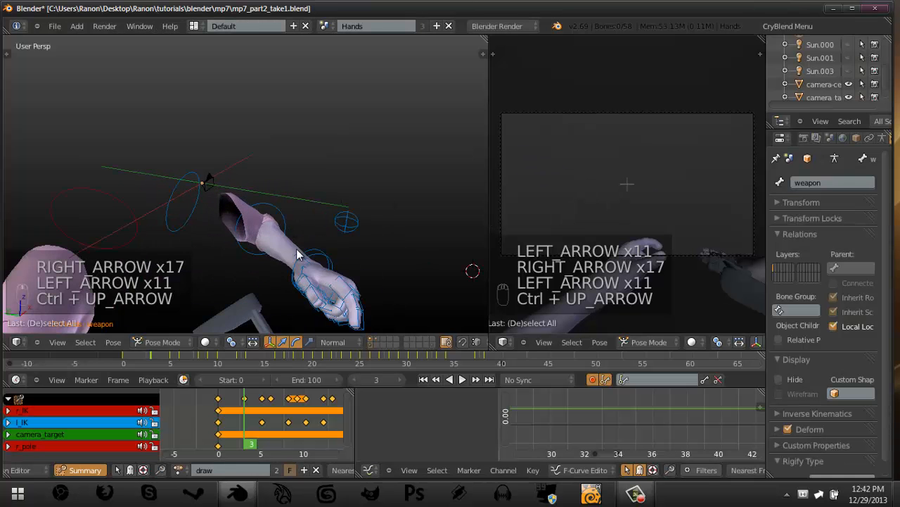
right_click(298, 251)
middle_click_drag(293, 415, 232, 404)
key("a")
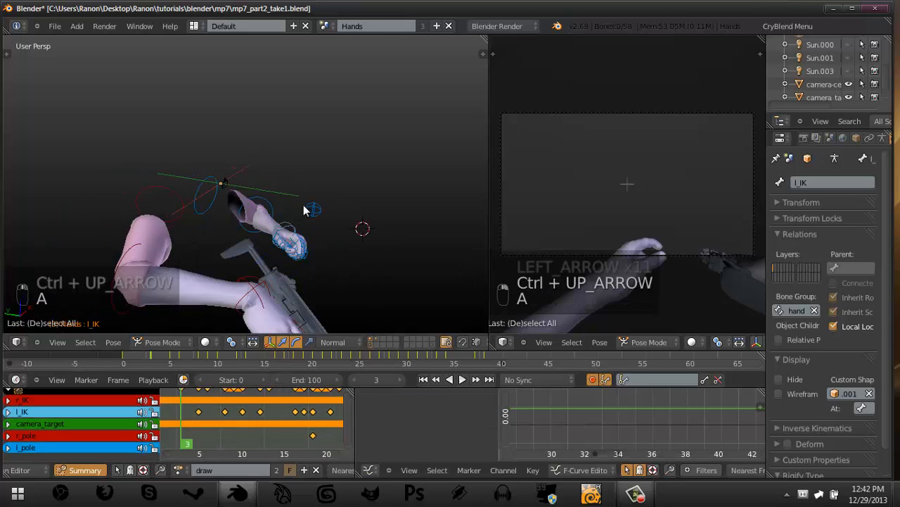
Return to the camera view fitted to its area and save over mp7_part2_take1.blend.
key("KP_0")
key("Home")
key("ctrl+s")
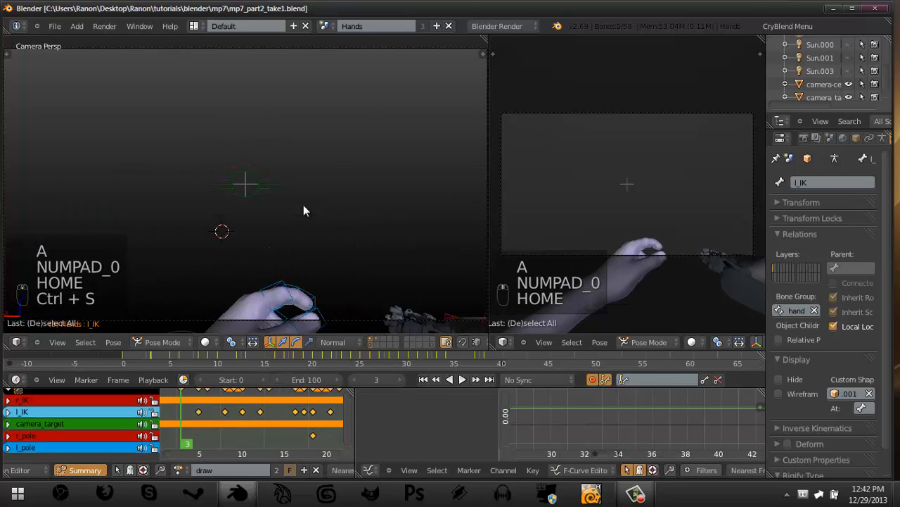
left_click(177, 471)
key("ctrl+s")
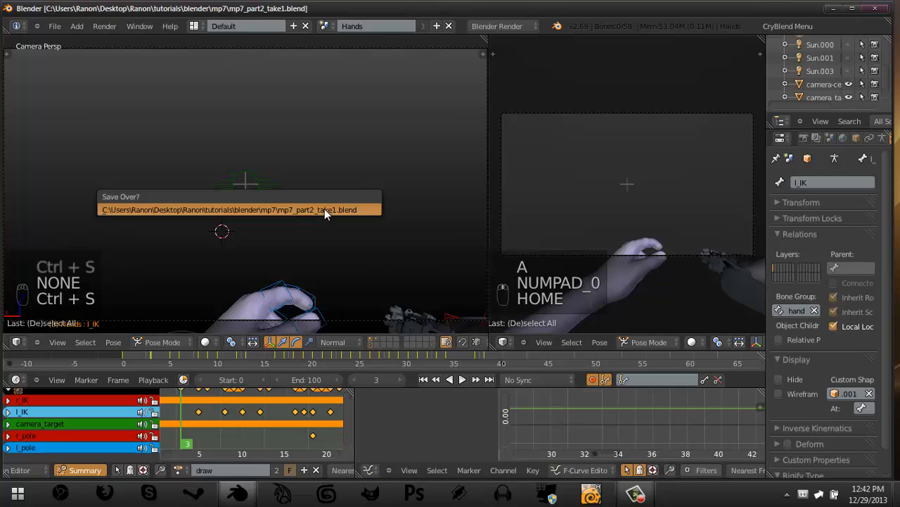
left_click(324, 209)
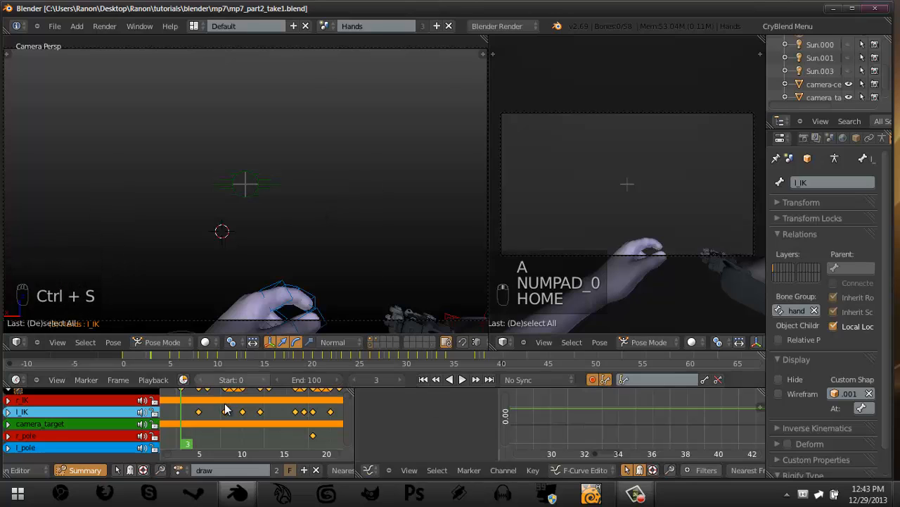
Load the weapon_origin action and make a new action from it named fire1, starting at frame 0.
left_click(178, 470)
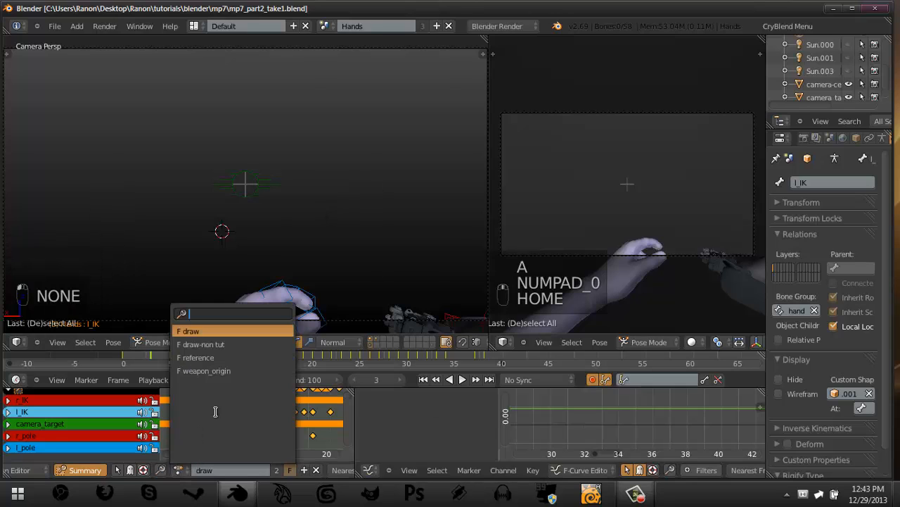
left_click(236, 371)
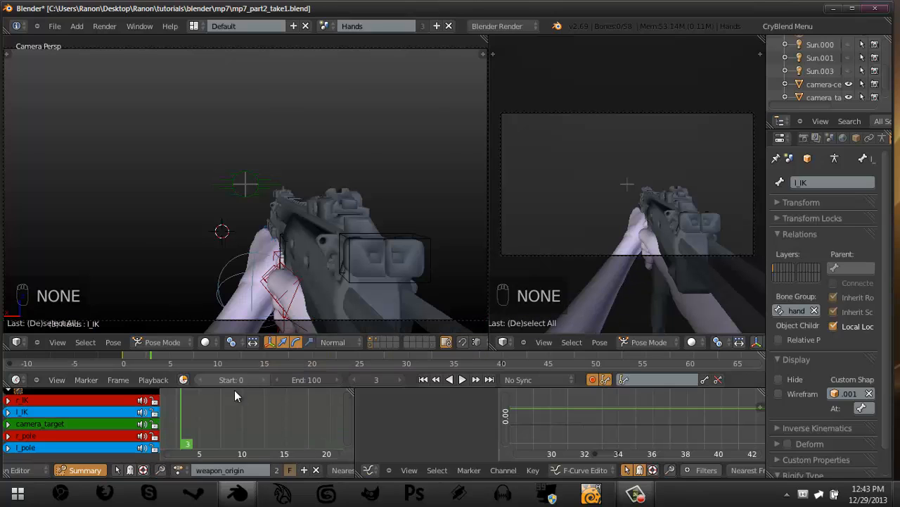
left_click(192, 400)
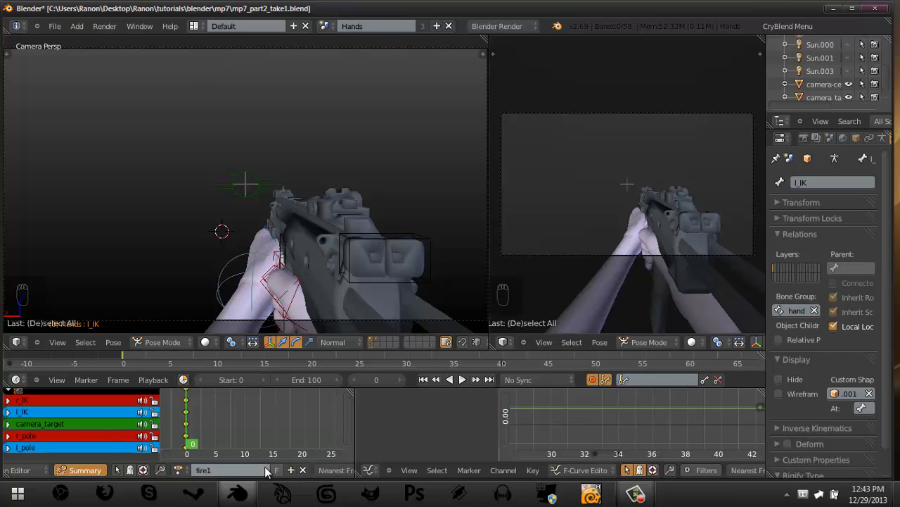
Select the bolt bone in the weapon's ejection port and slide it backward about 1.65 units at frame 2.
middle_click_drag(275, 241, 245, 213)
right_click(267, 246)
key("g")
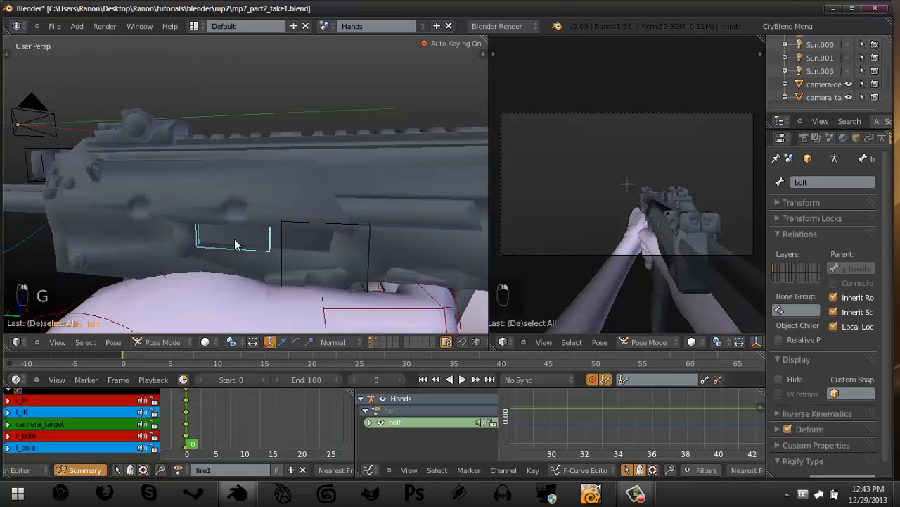
right_click(218, 240)
middle_click_drag(240, 169, 258, 164)
key("Right")
key("Right")
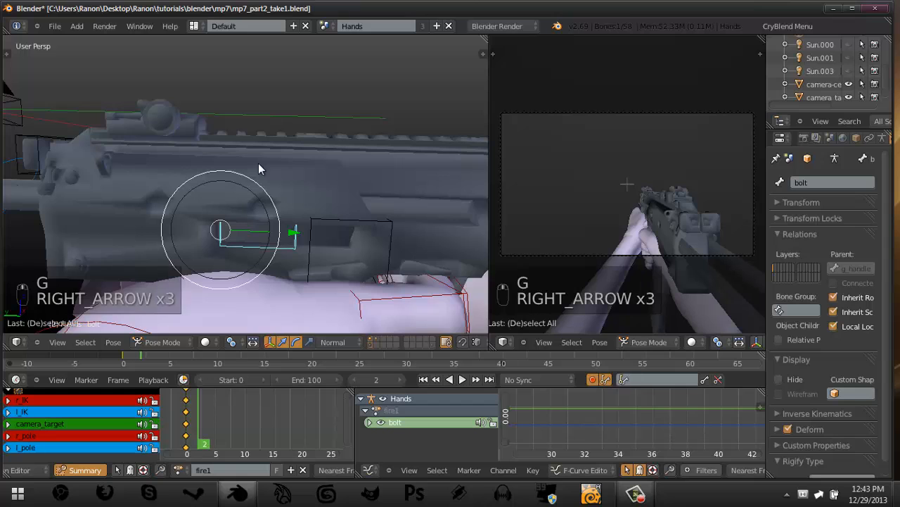
scroll(279, 148, "up", 2)
middle_click_drag(317, 169, 331, 174)
key("g")
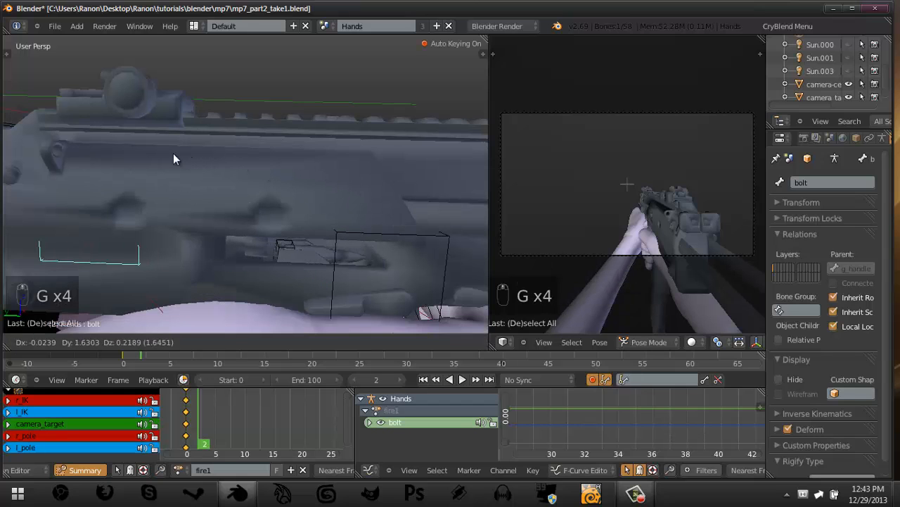
left_click(168, 161)
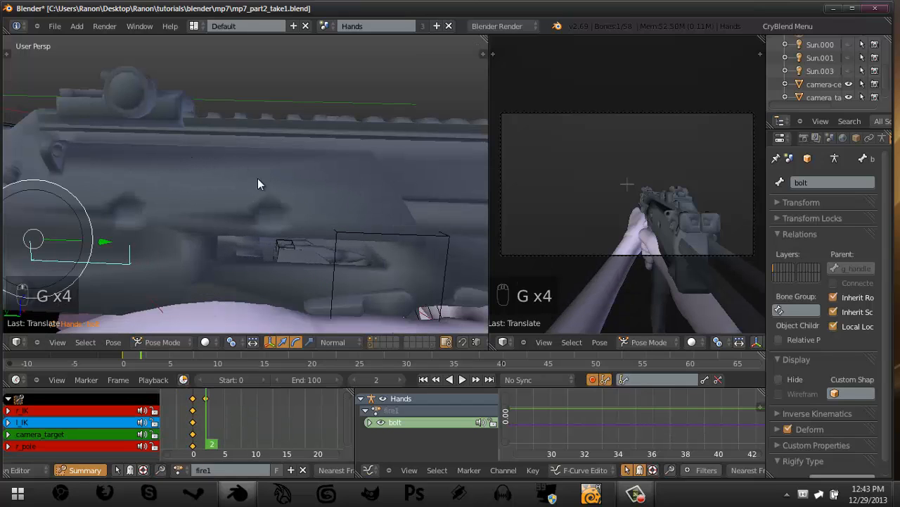
Clear the bolt bone's location at frame 4 to bring it back to its rest position.
key("Right")
key("Right")
key("Right")
middle_click_drag(260, 361, 294, 389)
key("alt+g")
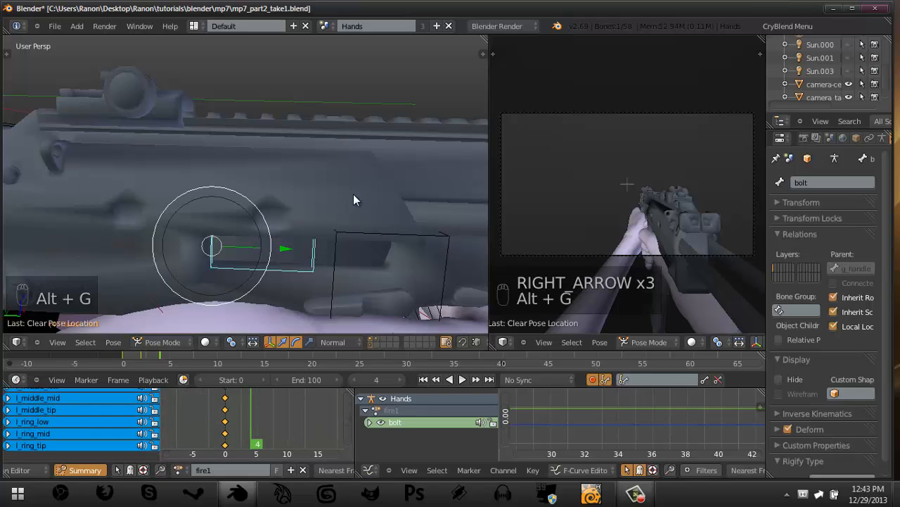
Play the bolt cycling motion repeatedly from the start to check its timing, stopping at frame 2.
key("Left")
key("Left")
key("Left")
key("Left")
key("Left")
key("alt+a")
key("shift+Left")
key("shift+Left")
key("shift+Left")
key("shift+Left")
key("shift+Left")
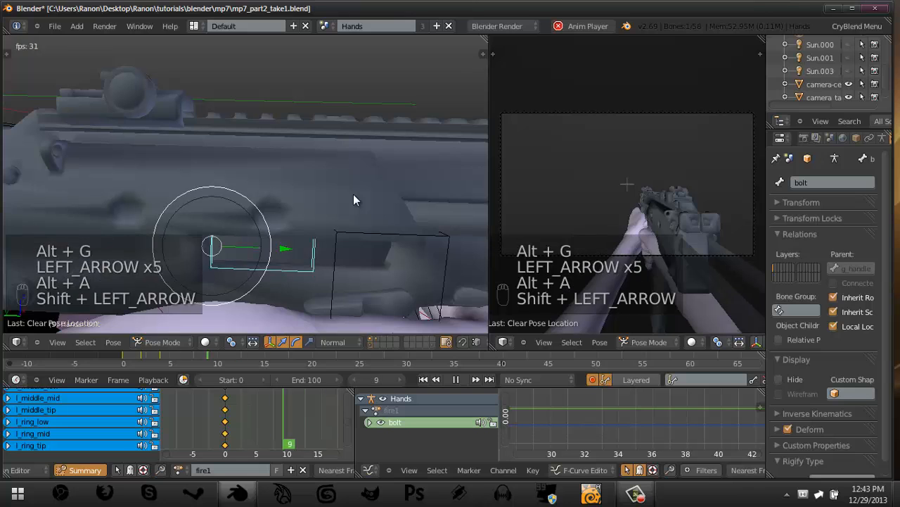
key("alt+a")
key("shift+Left")
key("alt+a")
key("alt+a")
key("alt+a")
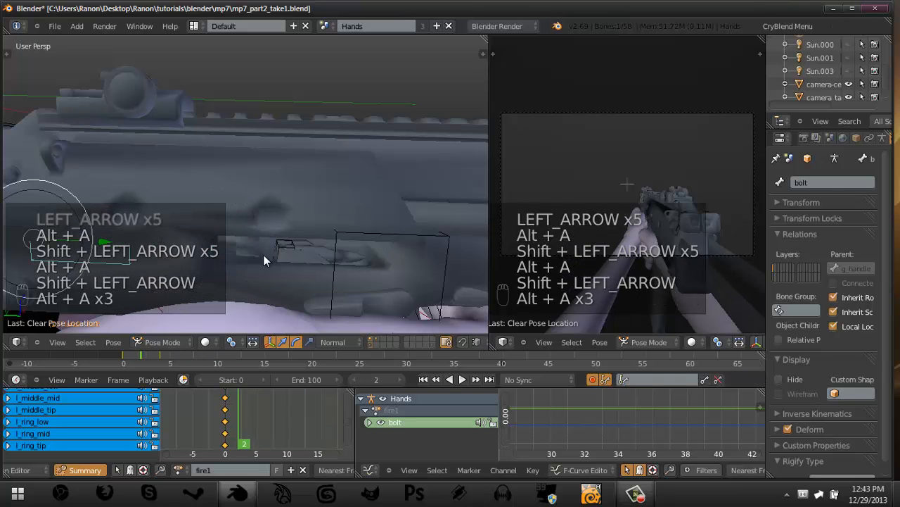
right_click(285, 243)
key("g")
right_click(284, 243)
right_click(284, 243)
key("g")
right_click(291, 244)
right_click(290, 243)
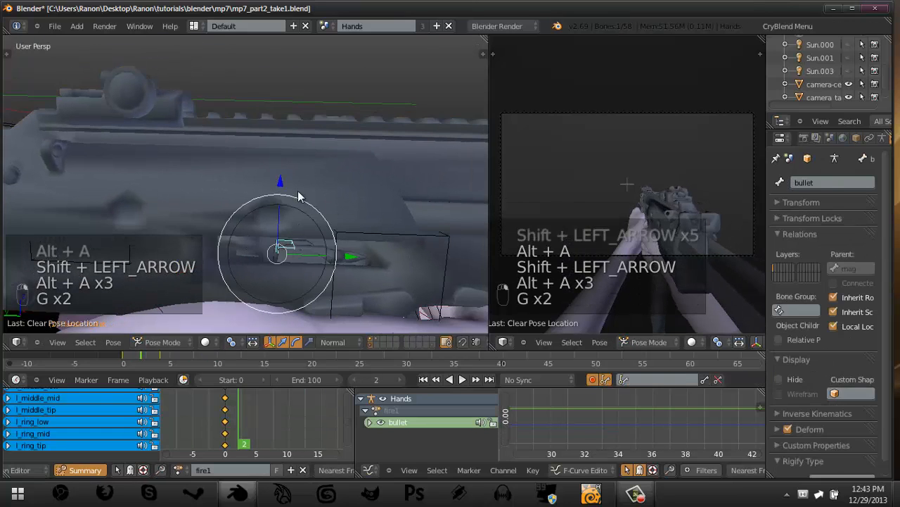
key("g")
right_click(338, 231)
Return to the camera view at frame 0 with all bones deselected.
right_click(339, 230)
key("shift+Left")
key("KP_0")
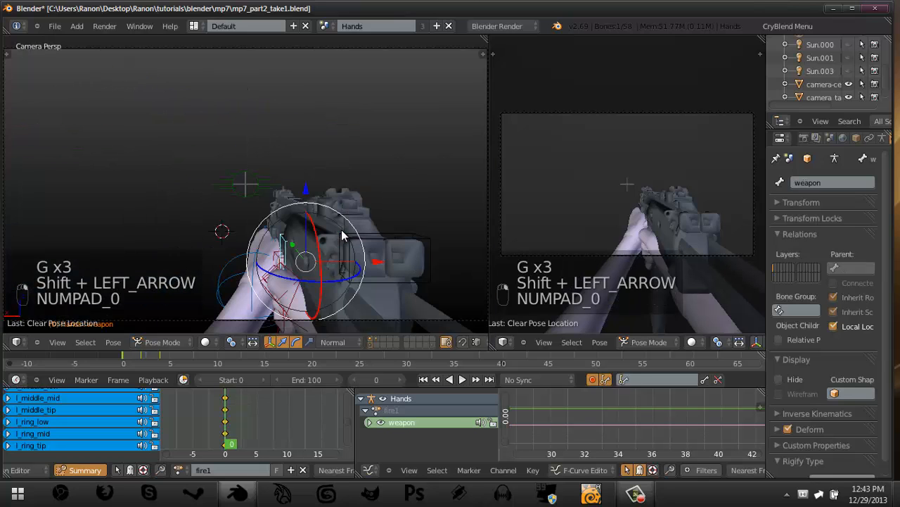
key("Home")
key("a")
key("shift+Left")
Protect the fire1 action with a fake user and save over mp7_part2_take1.blend.
key("ctrl+s")
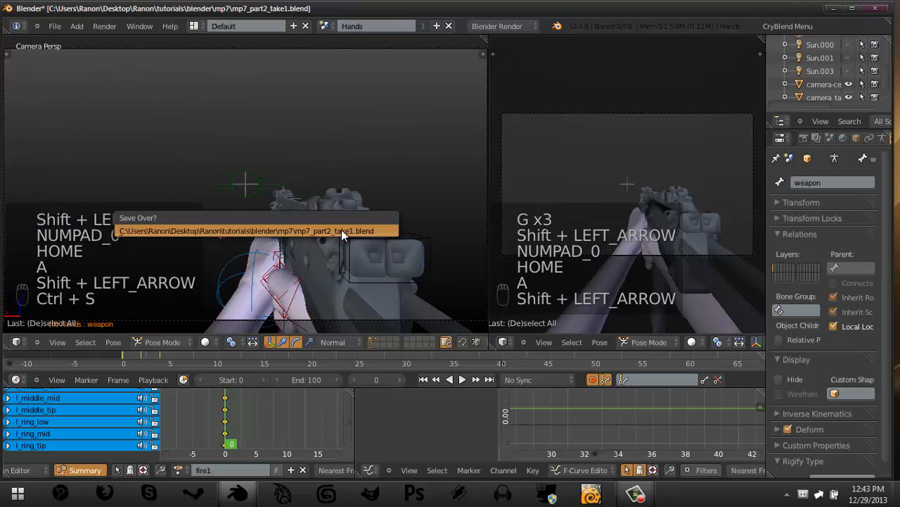
left_click(341, 230)
left_click(184, 470)
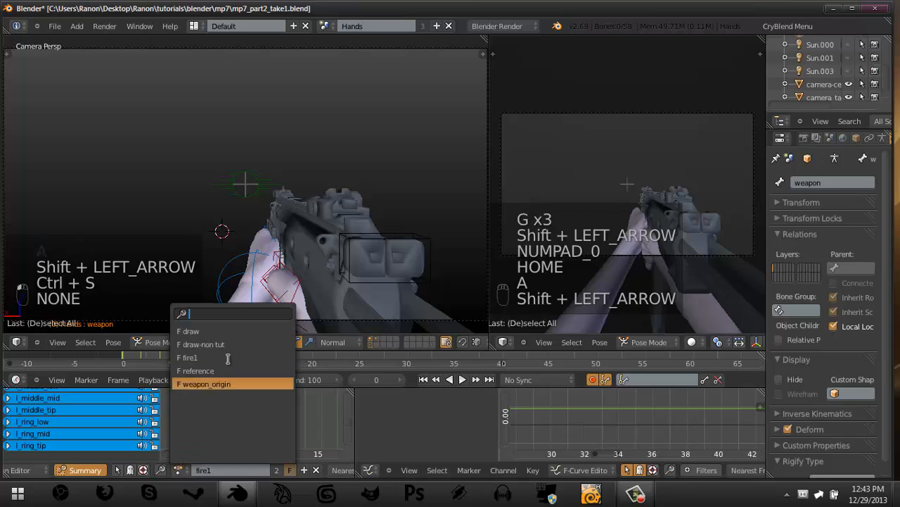
key("ctrl+s")
left_click(359, 220)
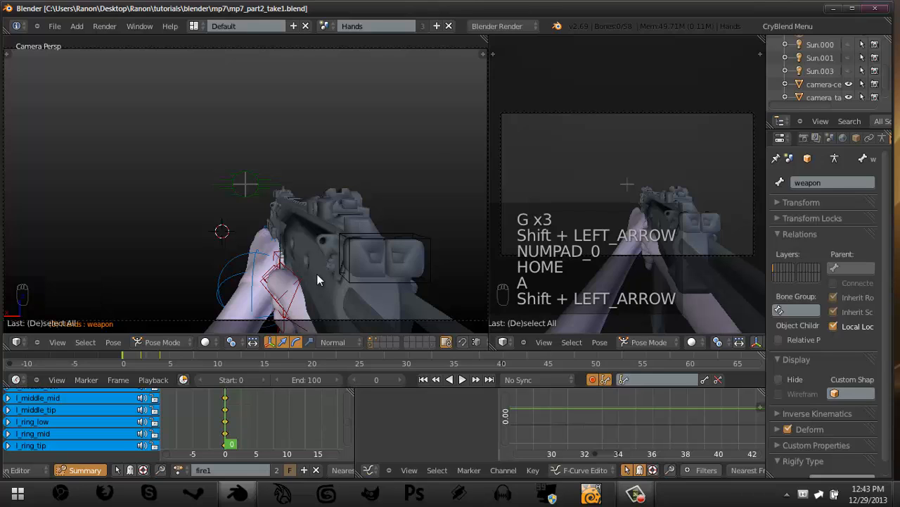
Select the weapon bone and, at frame 1, push it back about 0.31 along global Y and lower it slightly for recoil.
right_click(288, 251)
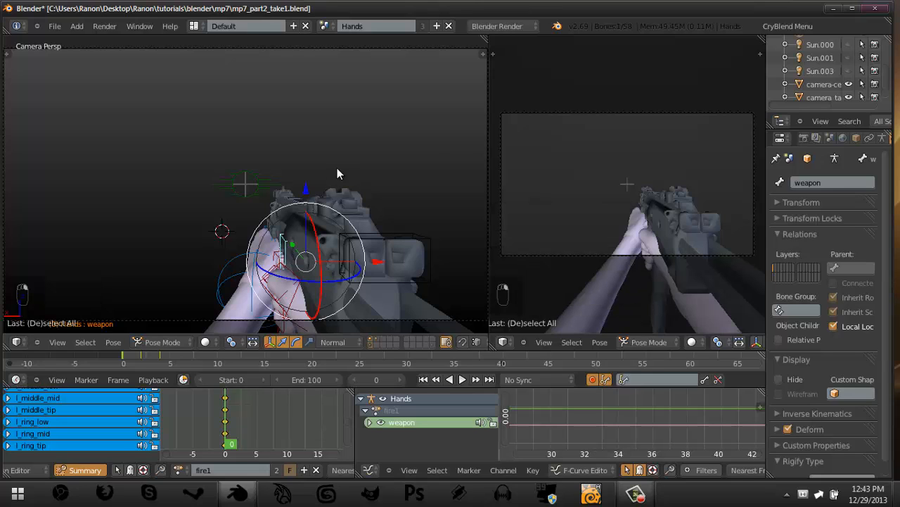
key("Right")
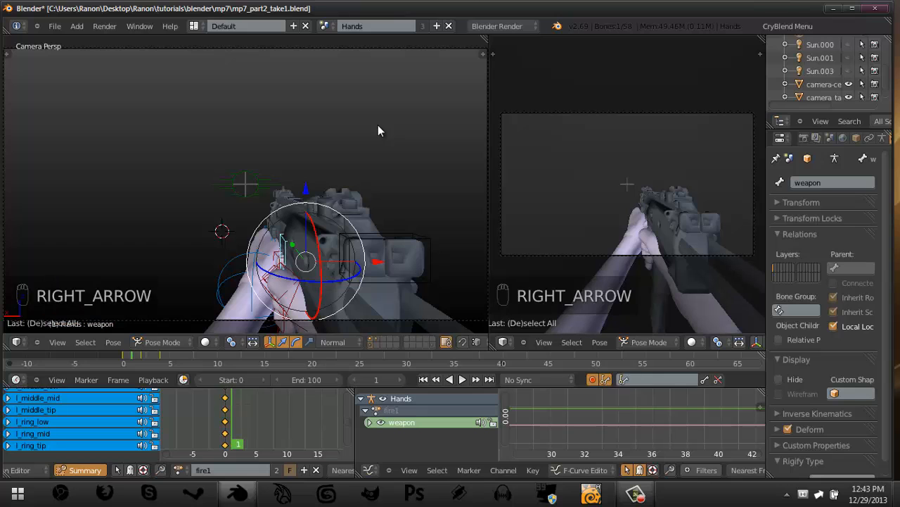
key("g")
key("g")
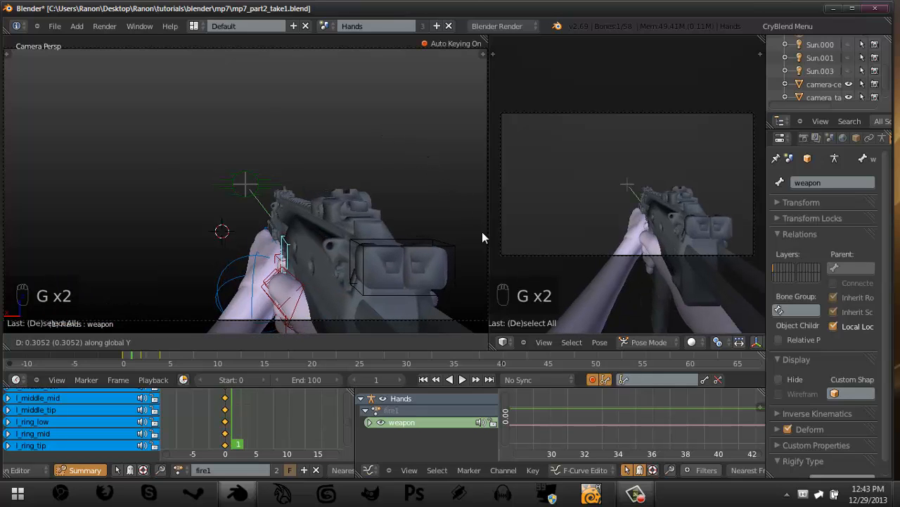
left_click(483, 232)
key("g")
left_click(10, 287)
Tilt the weapon about 1.2 degrees with a trackball rotation at frame 1 and compare the recoil pose with frame 0.
key("r")
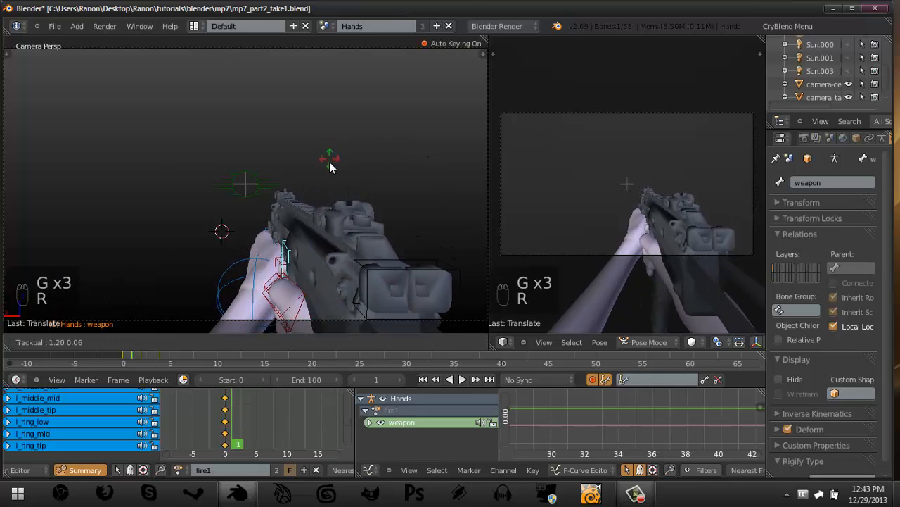
left_click(330, 168)
key("Left")
key("Right")
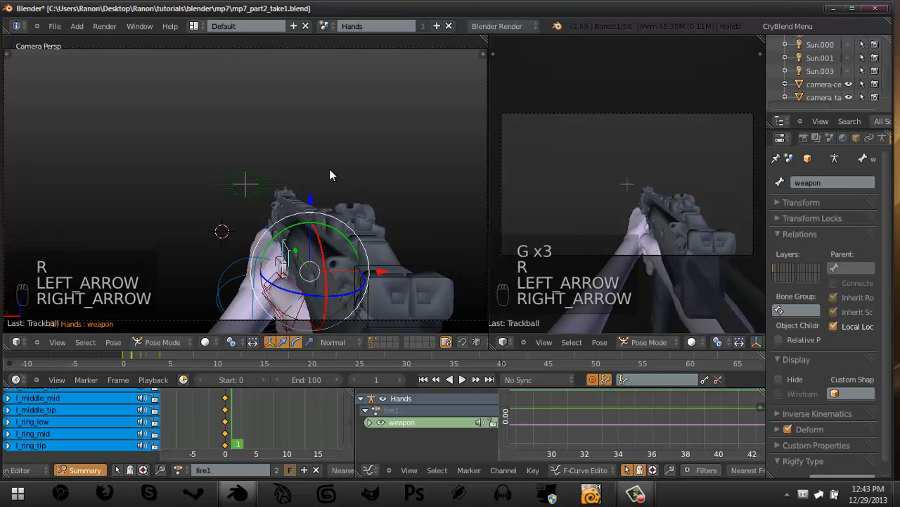
key("Left")
key("Right")
Push the weapon slightly farther back along global Y at frame 1, adjust its position and roll it slightly.
key("g")
key("g")
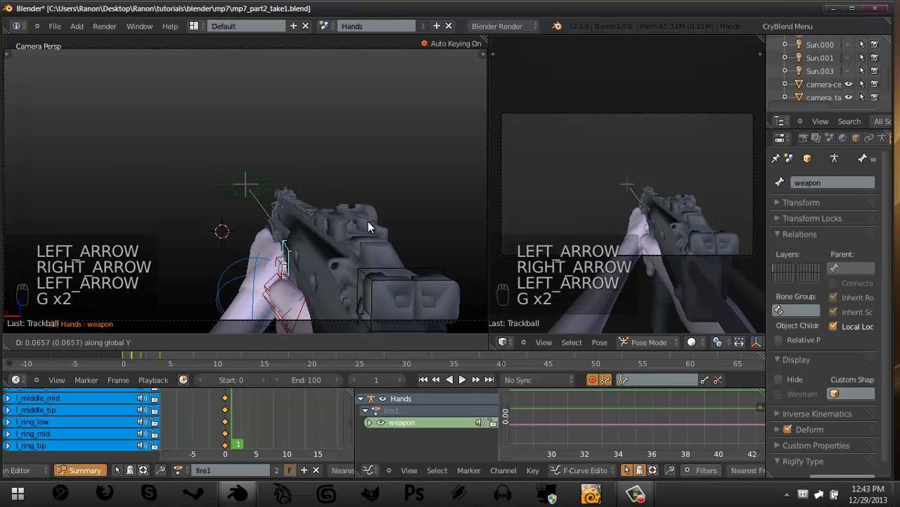
left_click(373, 223)
key("g")
key("r")
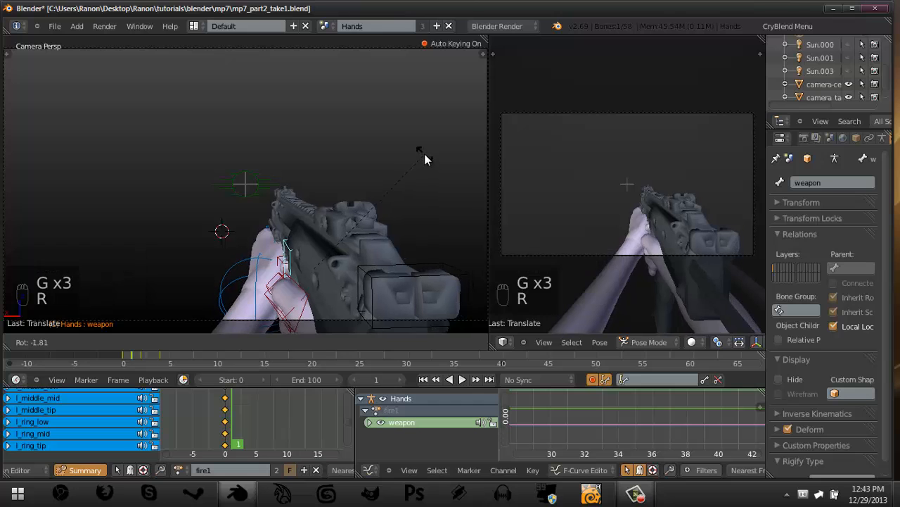
left_click(421, 161)
Refine the weapon's tilt at frame 1 with small trackball rotations and compare the kicked pose with frame 0.
key("r")
key("r")
right_click(426, 163)
key("r")
key("r")
left_click(428, 169)
key("r")
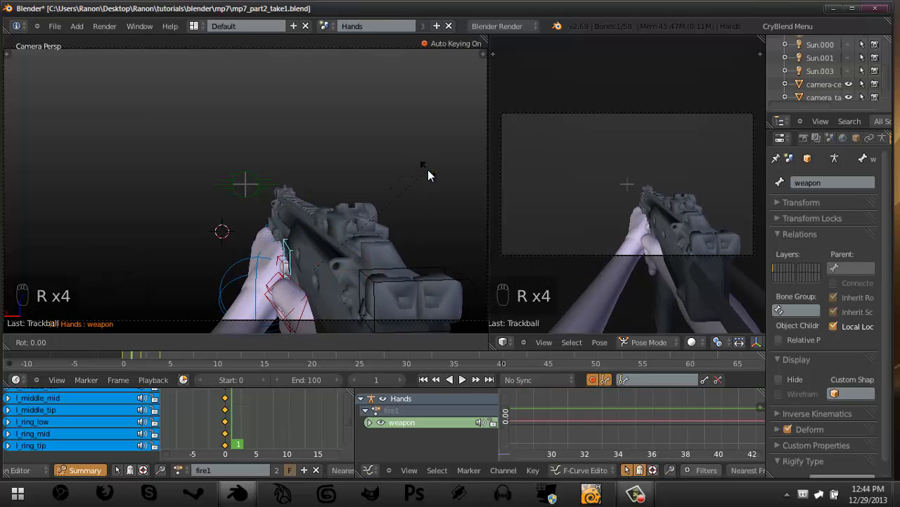
left_click(429, 172)
key("r")
key("r")
left_click(426, 178)
key("Left")
key("Right")
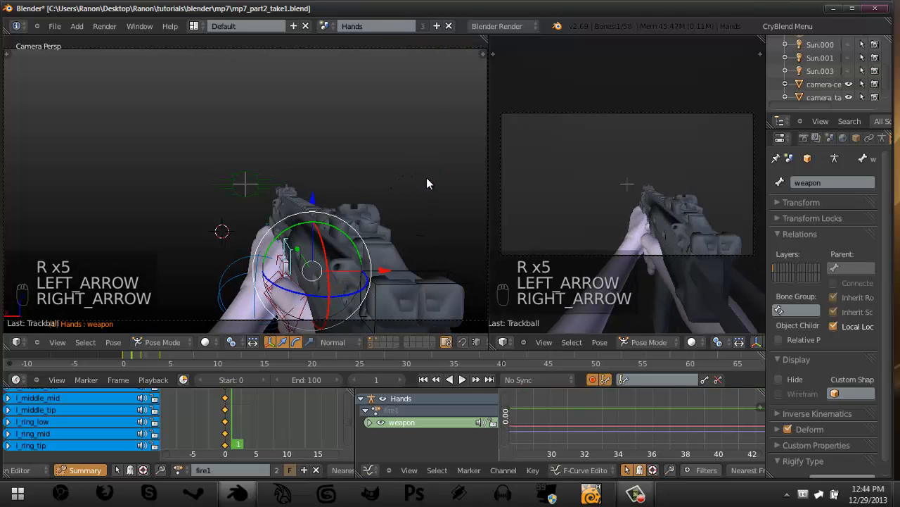
key("Left")
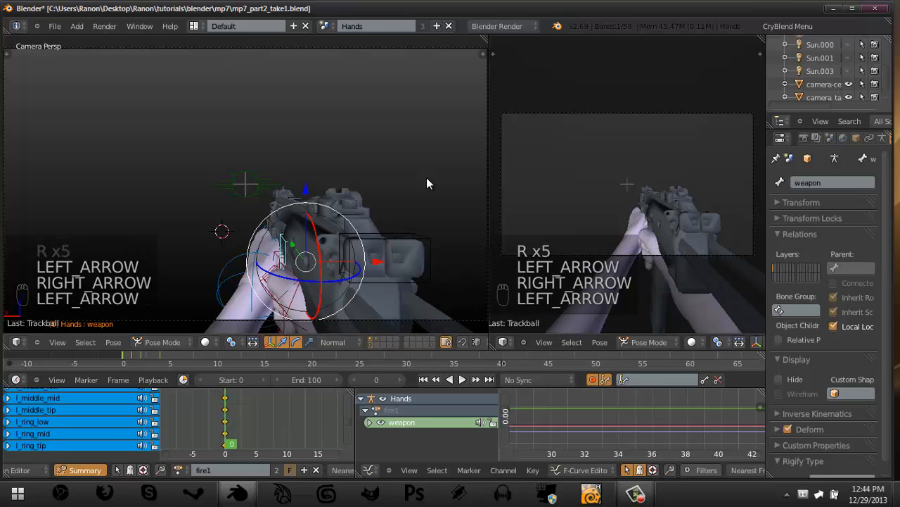
At frame 3, move the weapon bone forward and up so it partly recovers from the recoil.
key("Right")
key("Right")
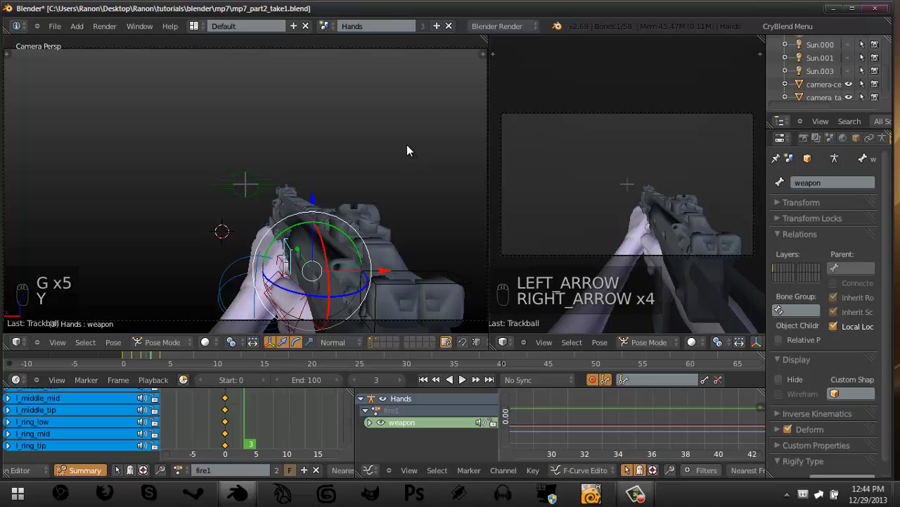
key("g")
left_click(296, 43)
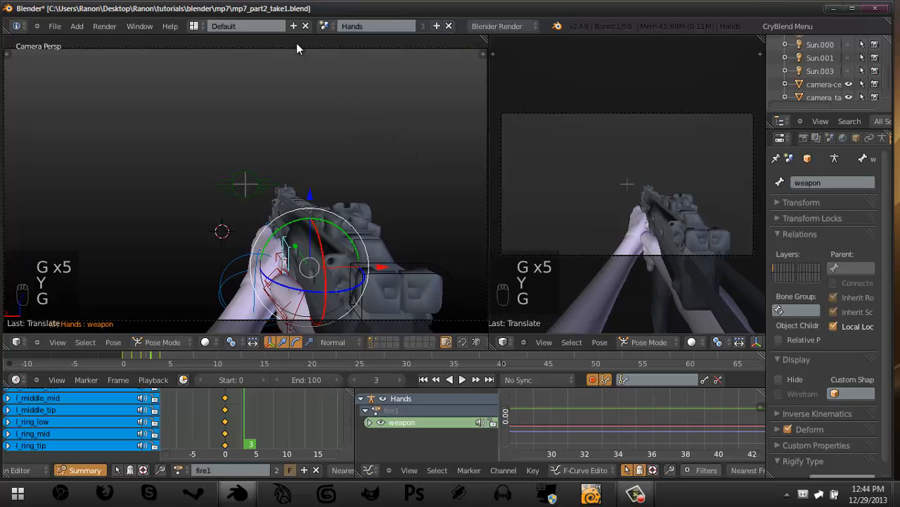
key("r")
key("r")
key("g")
left_click(368, 78)
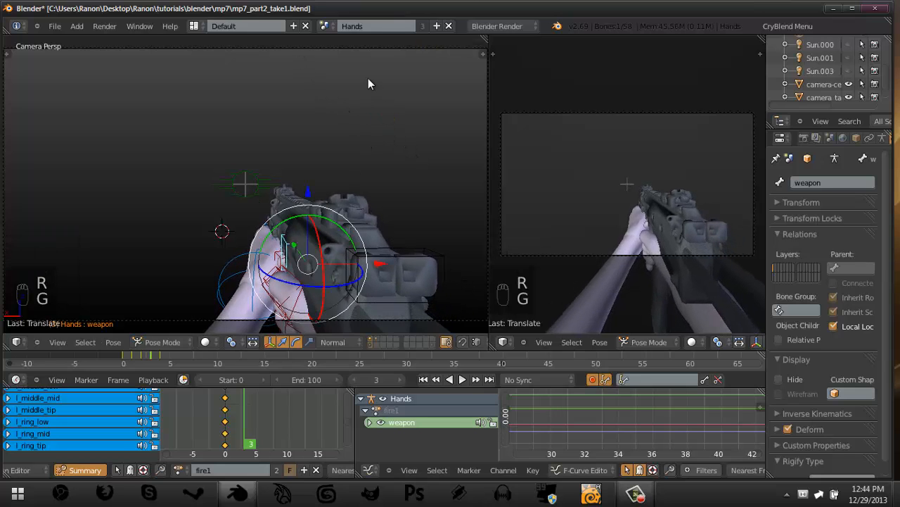
Step back and forth through frames 0 to 3 to examine the weapon's recoil and recovery.
key("Down")
key("Down")
key("Down")
key("Left")
key("Left")
key("Left")
key("Left")
key("Left")
key("Right")
key("Right")
key("Right")
key("Right")
key("Right")
key("Right")
key("Right")
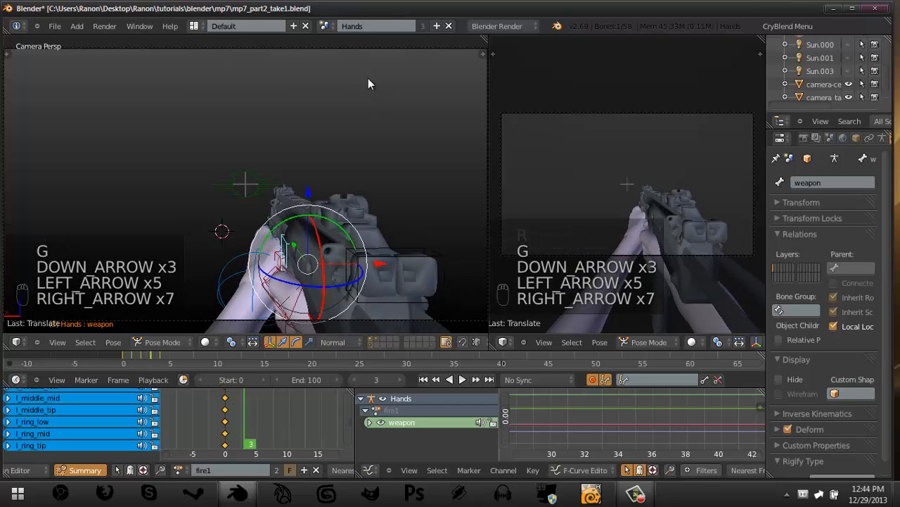
At frame 3, shift the weapon bone along global Y, adjust its position and tilt it with a small trackball rotation.
key("g")
key("y")
key("g")
key("y")
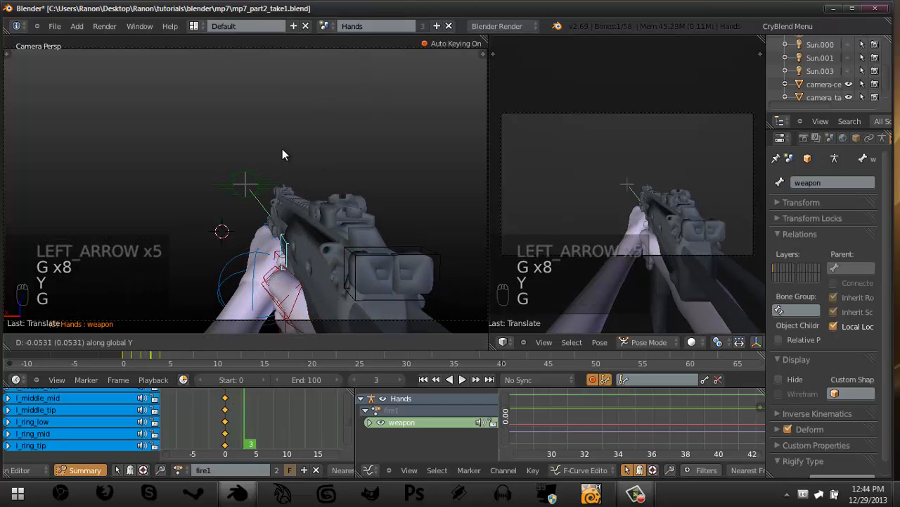
left_click(261, 113)
key("g")
left_click(262, 96)
key("r")
key("r")
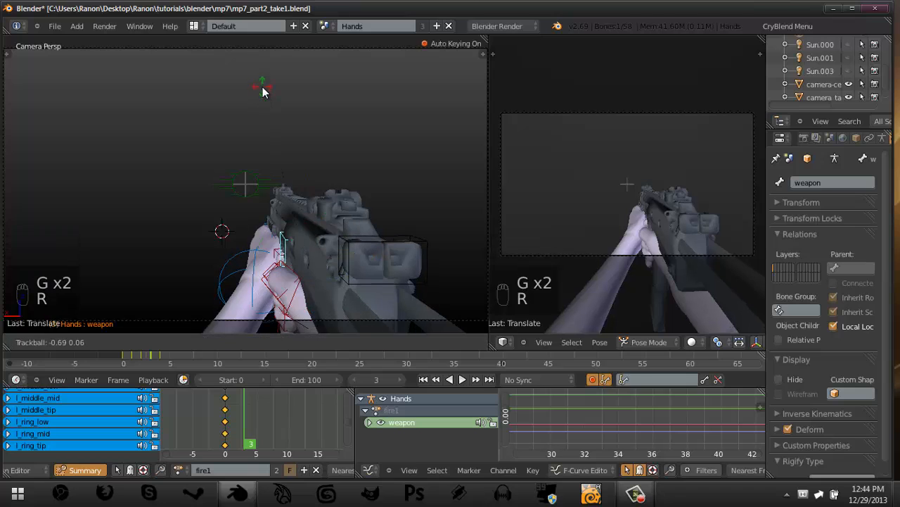
left_click(263, 88)
Compare the poses from frame 0 to 3 and raise the weapon slightly at frame 3.
key("Left")
key("Left")
key("Left")
key("Left")
key("Left")
key("Right")
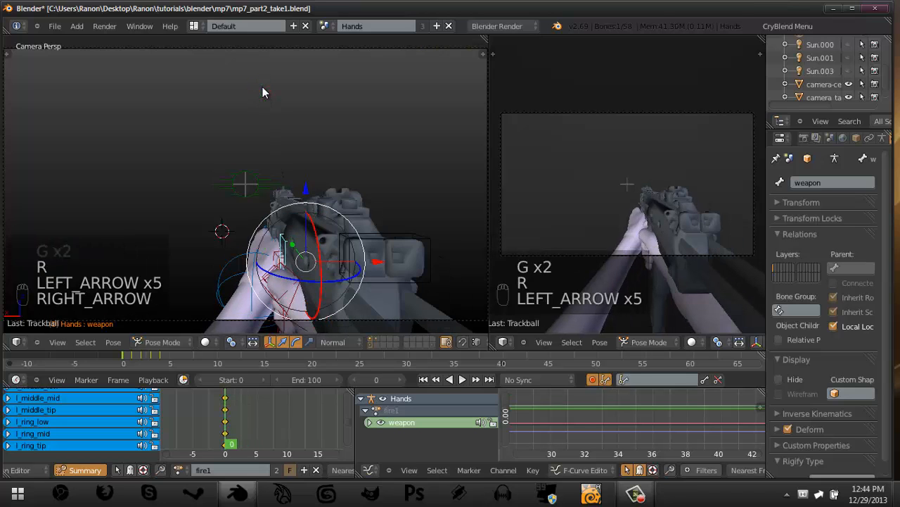
key("Right")
key("Right")
key("Right")
key("Right")
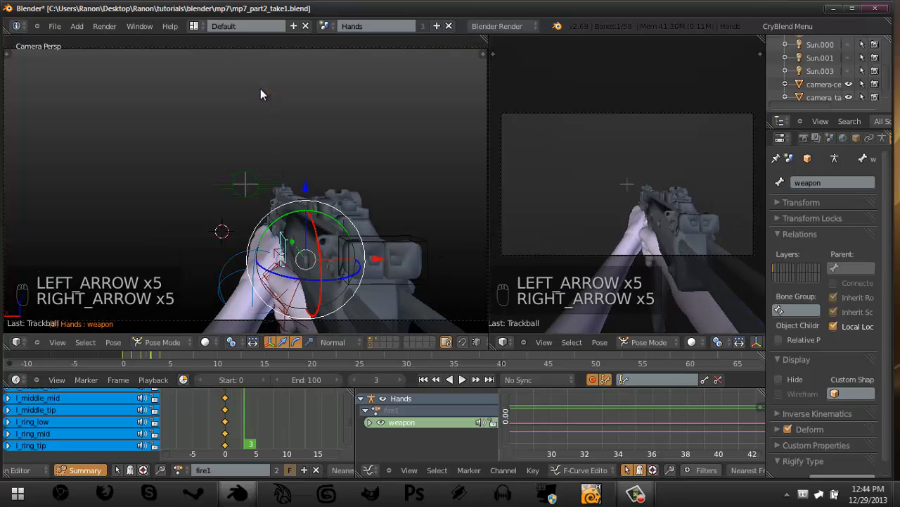
key("g")
left_click(308, 100)
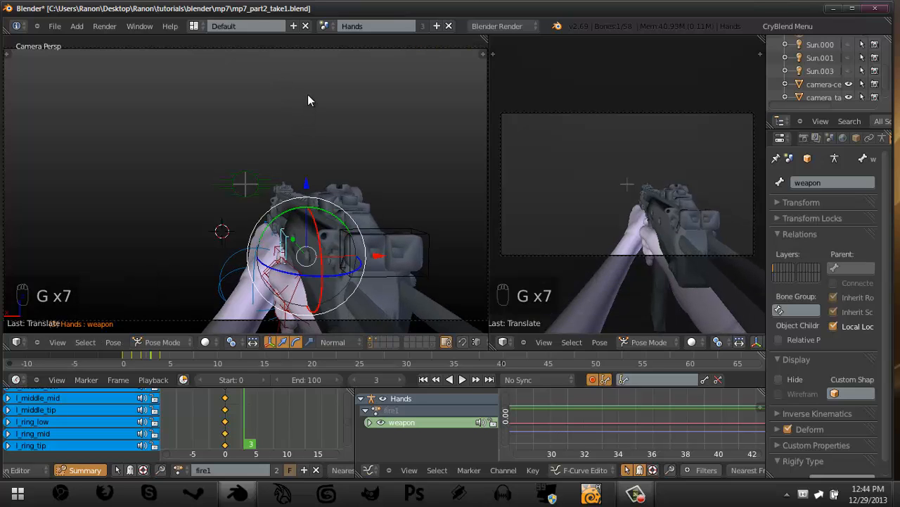
Return to the kicked pose at frame 1 and nudge the weapon's position.
key("Left")
key("Left")
key("Left")
key("Left")
key("Left")
key("Right")
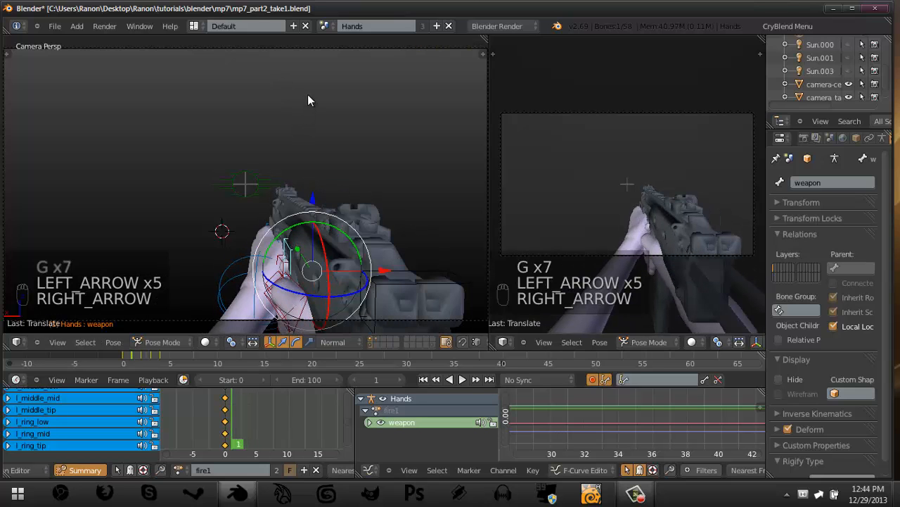
key("g")
key("g")
right_click(333, 80)
key("g")
key("y")
right_click(340, 90)
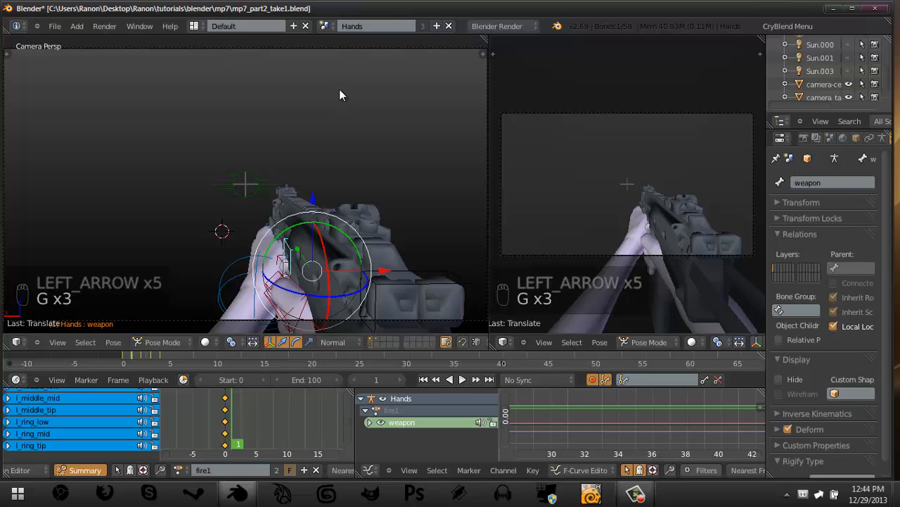
key("g")
left_click(341, 324)
Refine the weapon's position at frame 3 and adjust its tilt with a slight trackball rotation.
key("Left")
key("Right")
key("Right")
key("Right")
key("Right")
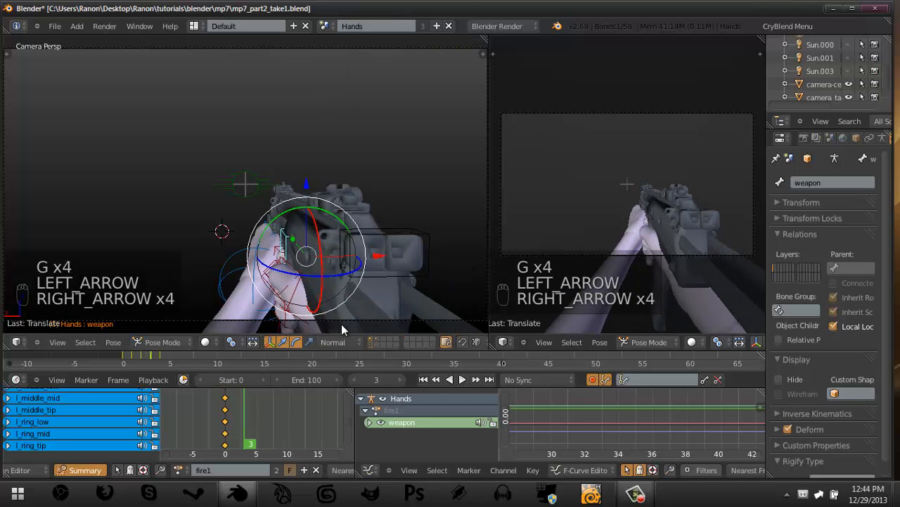
key("g")
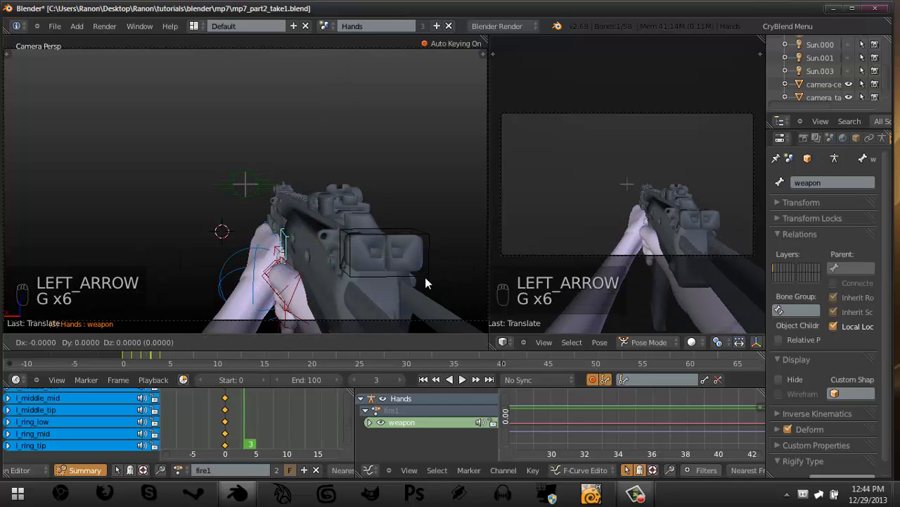
left_click(419, 292)
key("r")
key("r")
left_click(422, 286)
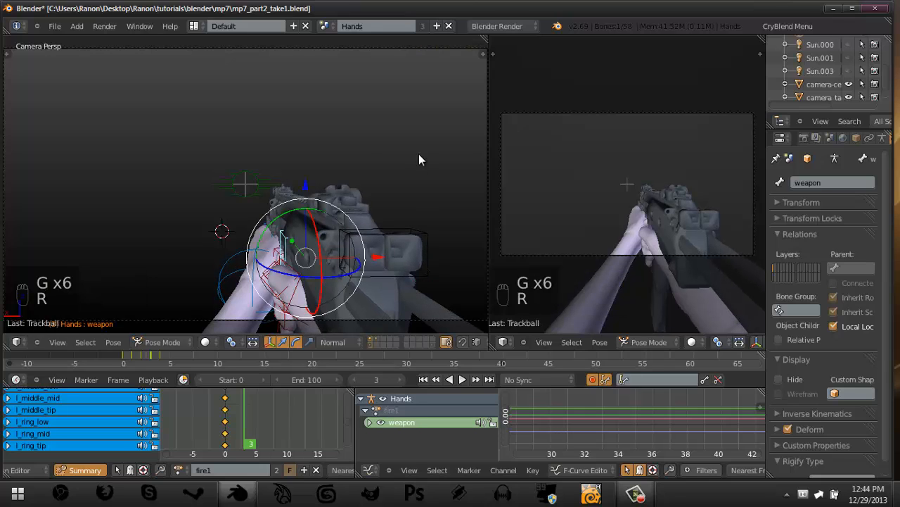
At frame 6, lower the weapon slightly, shift it along global Y and adjust its tilt.
key("Right")
key("Right")
key("Right")
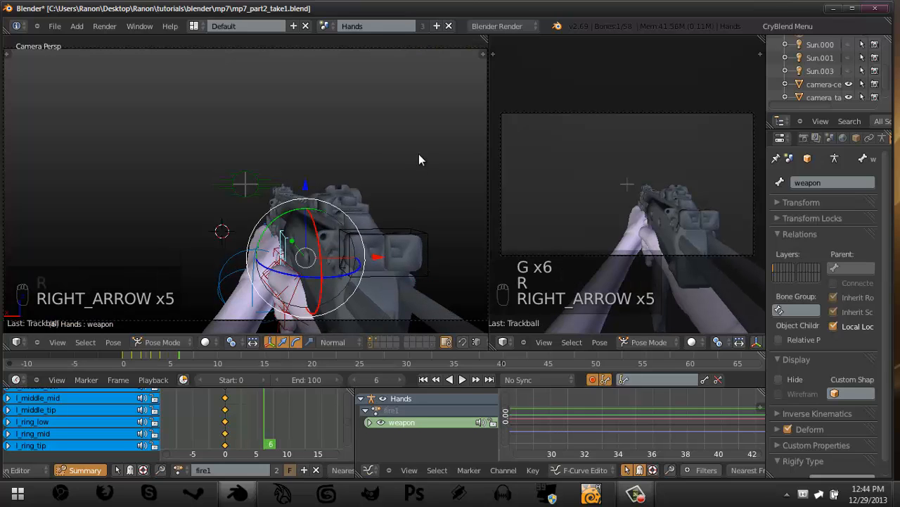
key("z")
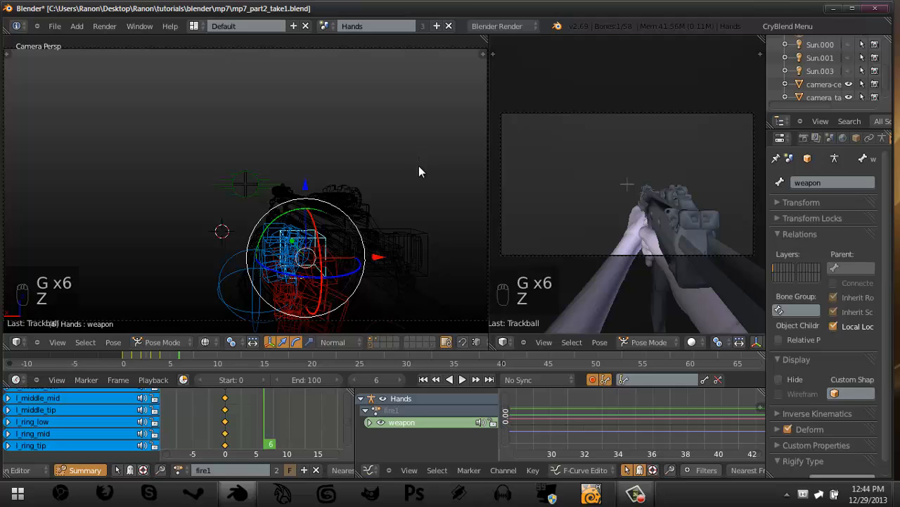
key("z")
key("g")
left_click(419, 175)
key("g")
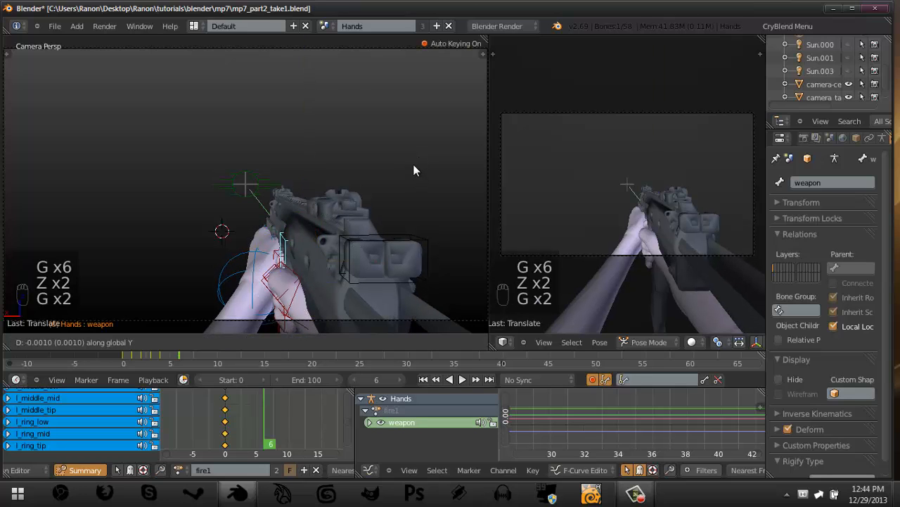
key("g")
key("r")
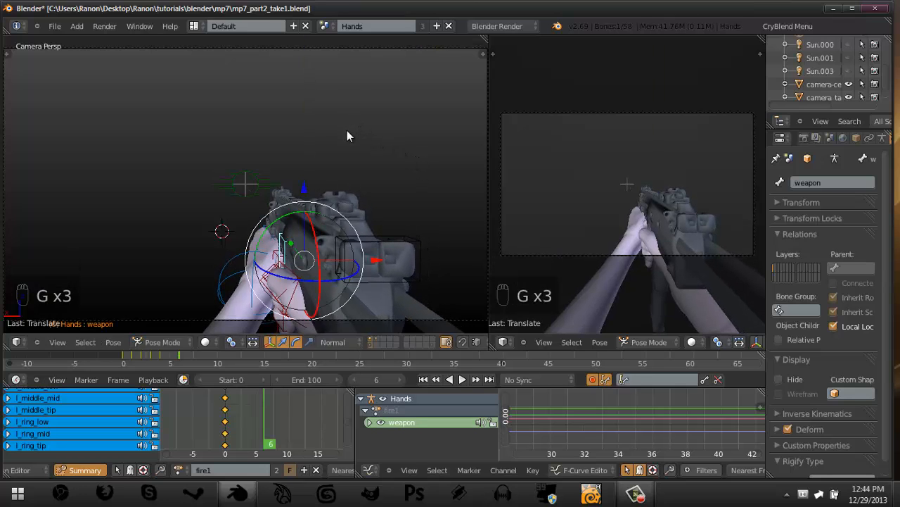
key("r")
left_click(346, 138)
key("g")
left_click(347, 147)
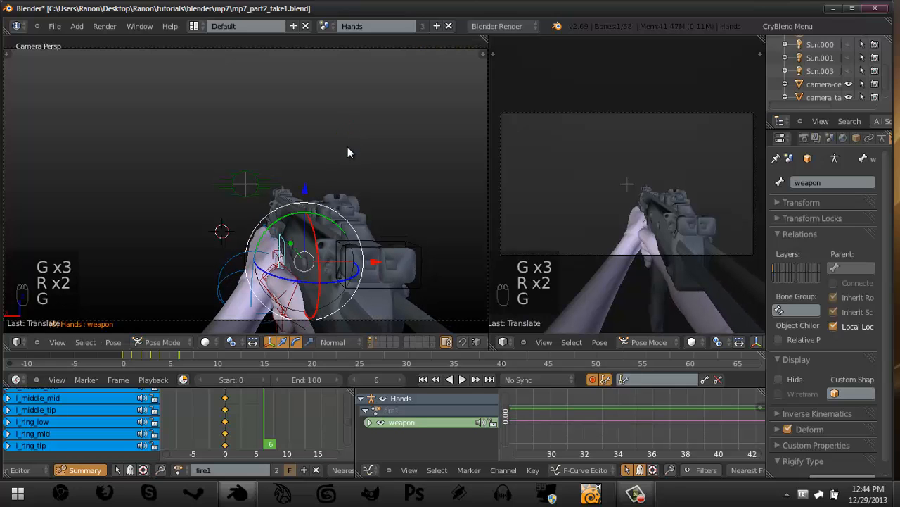
At frame 10, adjust the weapon's position with small moves, including one along global Y.
key("Right")
key("Right")
key("Right")
key("g")
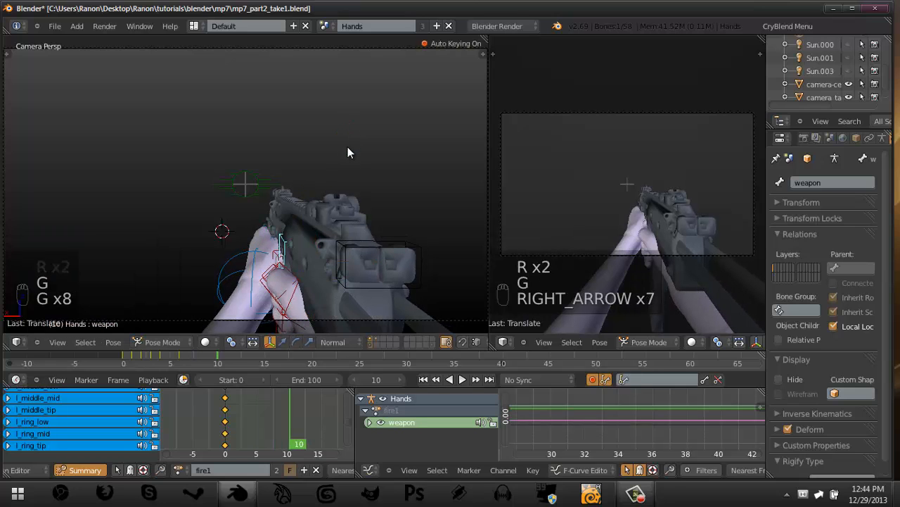
left_click(348, 153)
key("g")
key("y")
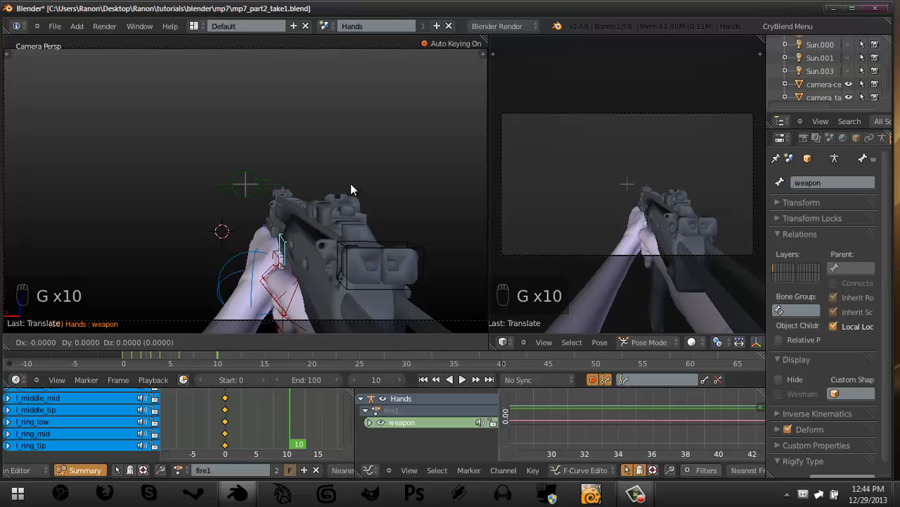
left_click(361, 172)
Tilt the weapon with a trackball rotation at frame 10, nudge its position and roll it slightly.
key("r")
key("r")
left_click(359, 163)
key("g")
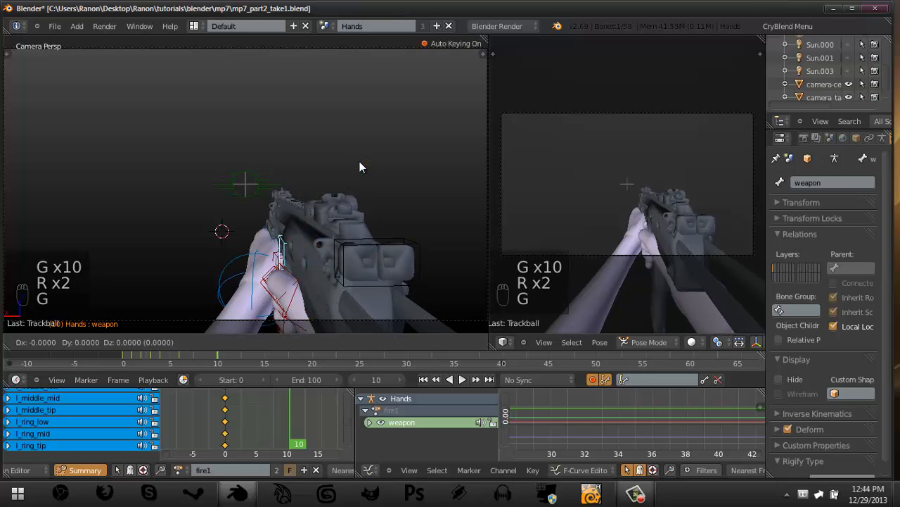
left_click(360, 164)
key("g")
key("r")
left_click(363, 163)
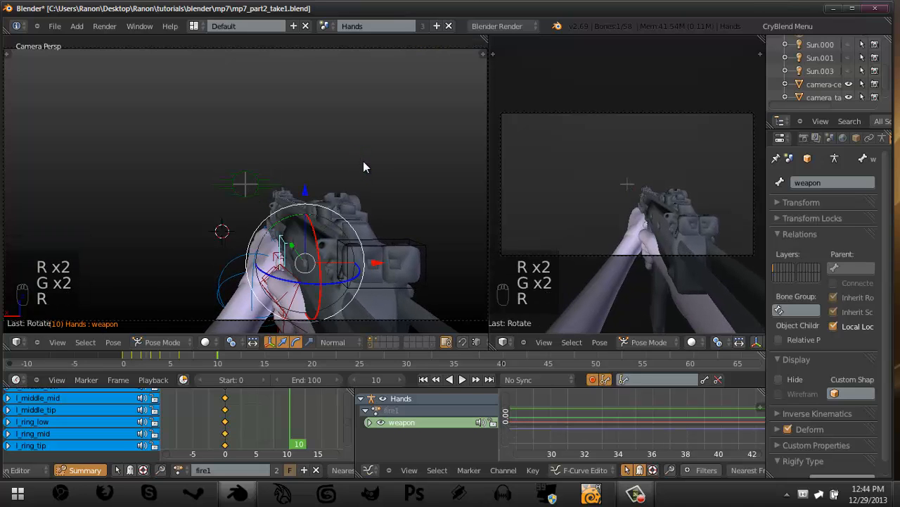
Duplicate the weapon's frame 0 keyframe to frame 15 so the weapon returns to its starting pose.
key("Right")
key("Right")
key("Right")
key("Right")
key("Right")
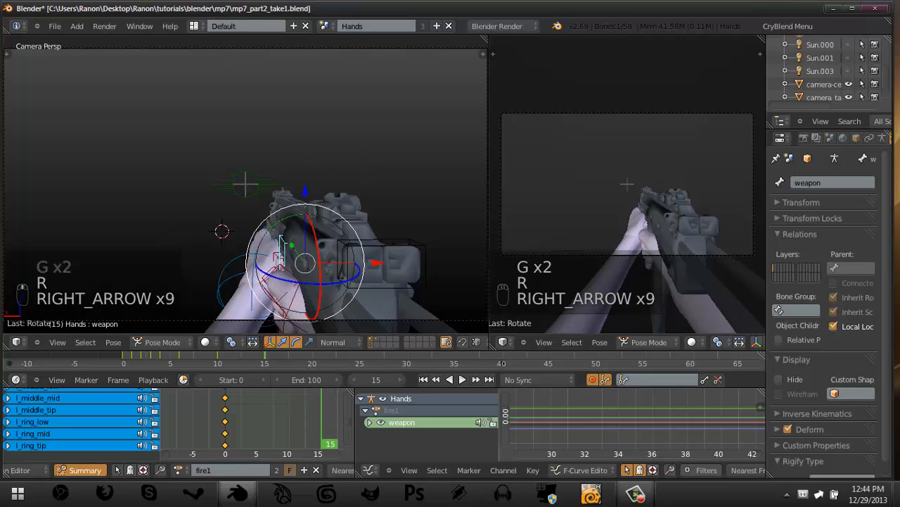
scroll(246, 324, "down", 1)
middle_click_drag(249, 396, 221, 428)
scroll(196, 420, "up", 2)
key("a")
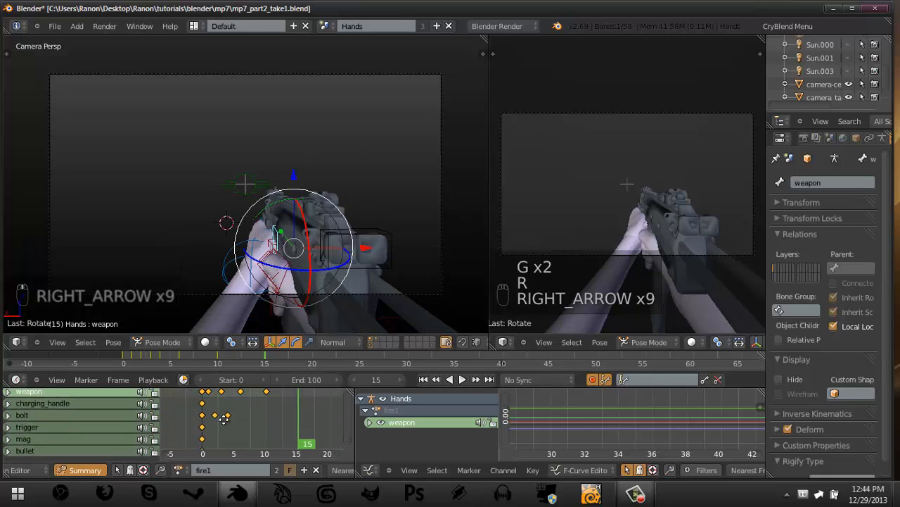
key("shift+d")
left_click(299, 405)
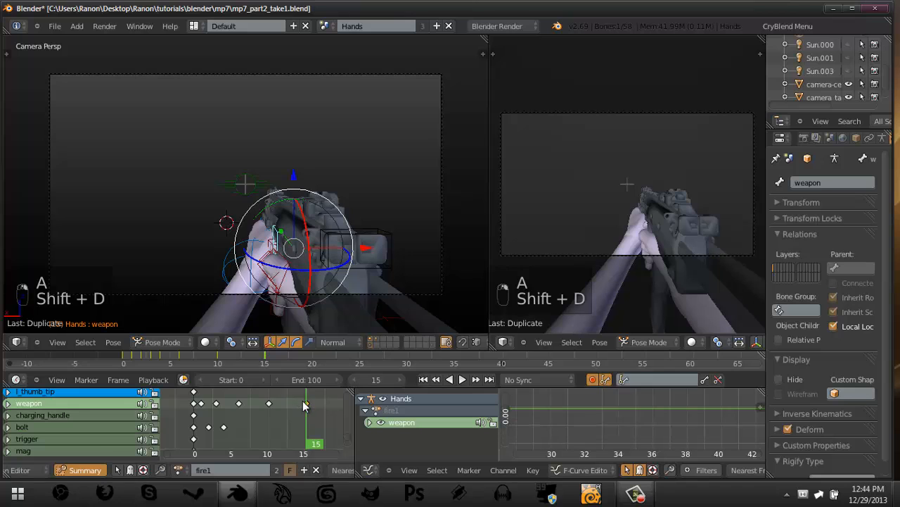
mouse_move(299, 405)
left_mouse_down()
mouse_move(195, 402)
mouse_move(235, 399)
mouse_move(315, 420)
left_mouse_up()
Play the fire animation in a maximized camera view, restarting it repeatedly to judge the recoil as continuous fire.
key("shift+Left")
key("alt+a")
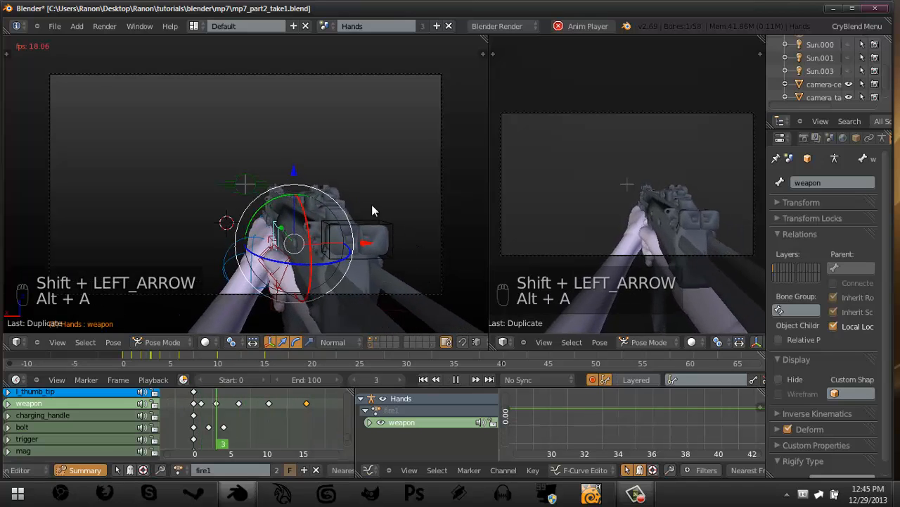
key("ctrl+Up")
key("shift+Left")
key("shift+Left")
key("shift+Left")
key("shift+Left")
key("shift+Left")
key("shift+Left")
key("shift+Left")
key("shift+Left")
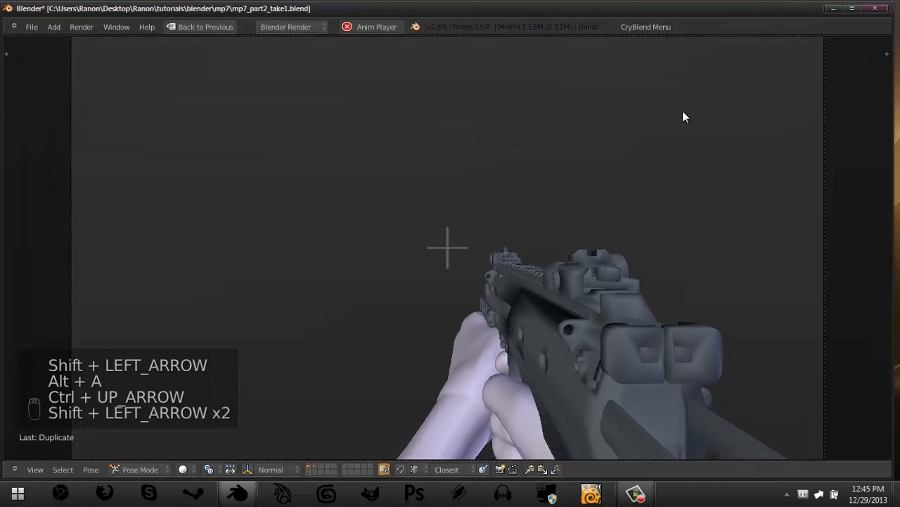
key("shift+Left")
key("shift+Left")
key("shift+Left")
key("shift+Left")
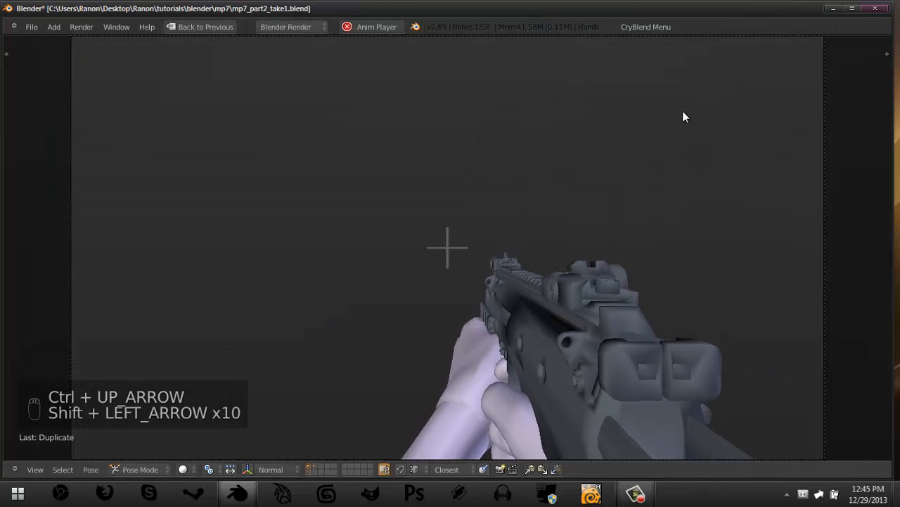
key("shift+Left")
key("shift+Left")
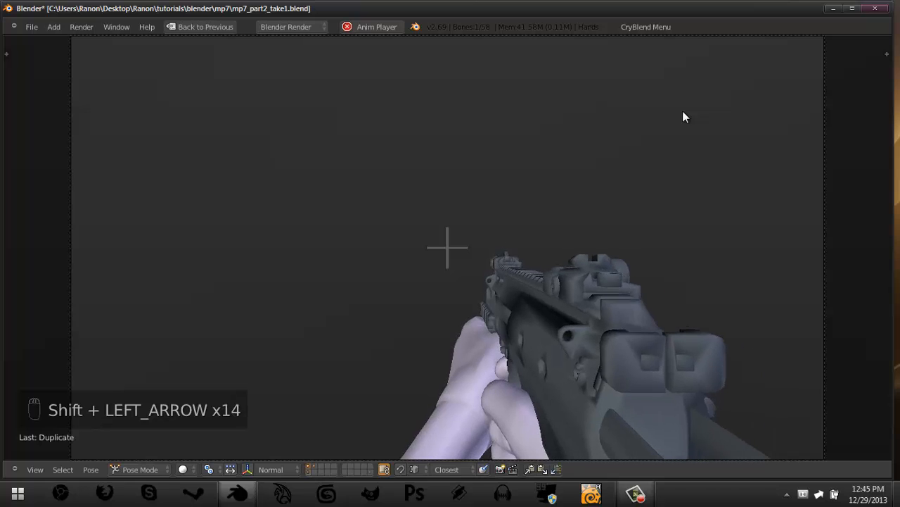
Stop playback, step through the fire animation frame by frame, and restore the normal layout at frame 0.
key("alt+a")
key("shift+Left")
key("Right")
key("Right")
key("Right")
key("Right")
key("Right")
key("Right")
key("Right")
key("Right")
key("Right")
key("Right")
key("Right")
key("Right")
key("Right")
key("Right")
key("Right")
key("Right")
key("Right")
key("Right")
key("Right")
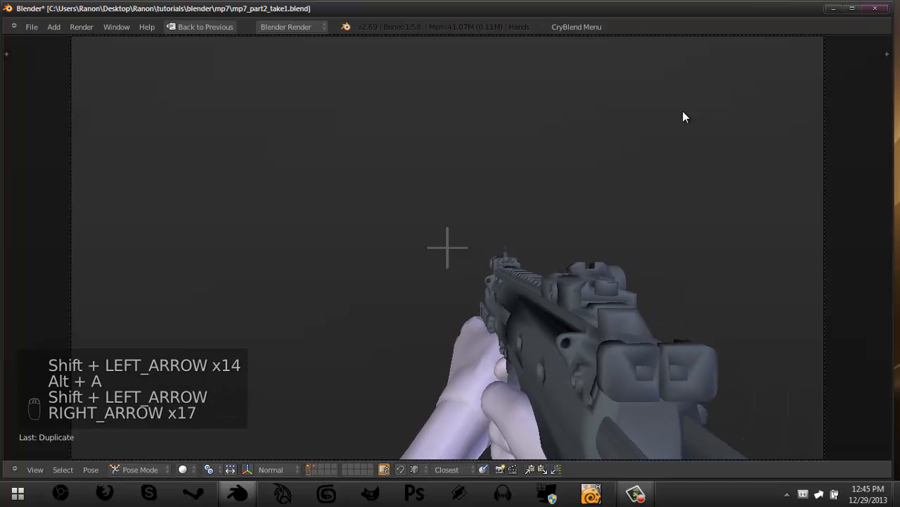
key("Up")
key("ctrl+Up")
key("shift+Left")
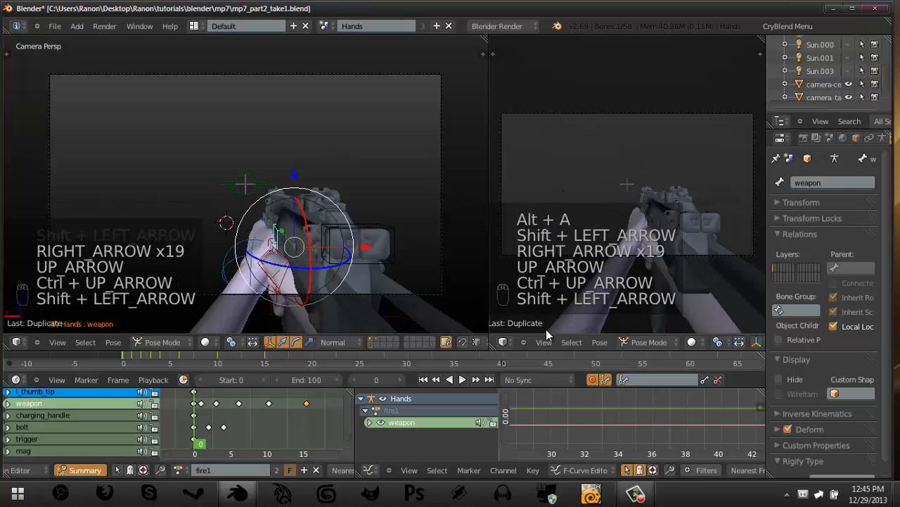
Expand the weapon's F-curve channels and show its Z Location curve, framed around the first 20 frames.
left_click(380, 423)
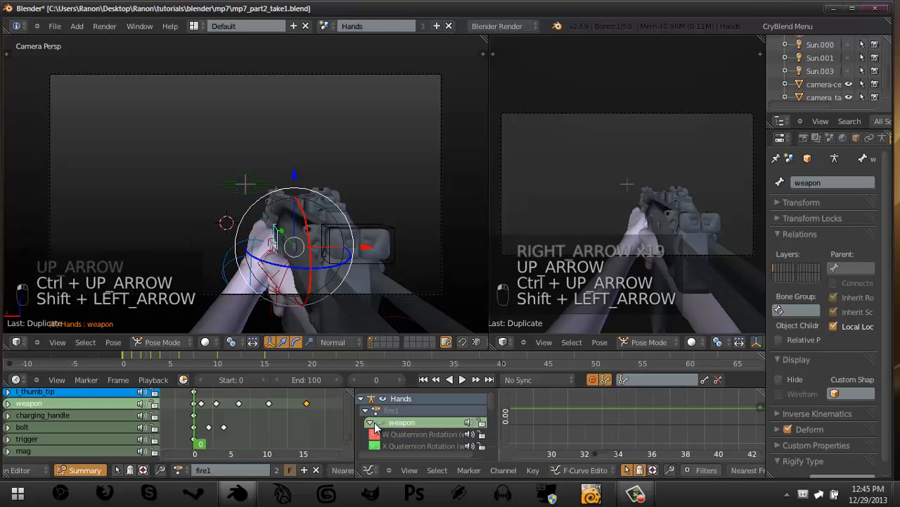
scroll(376, 429, "down", 5)
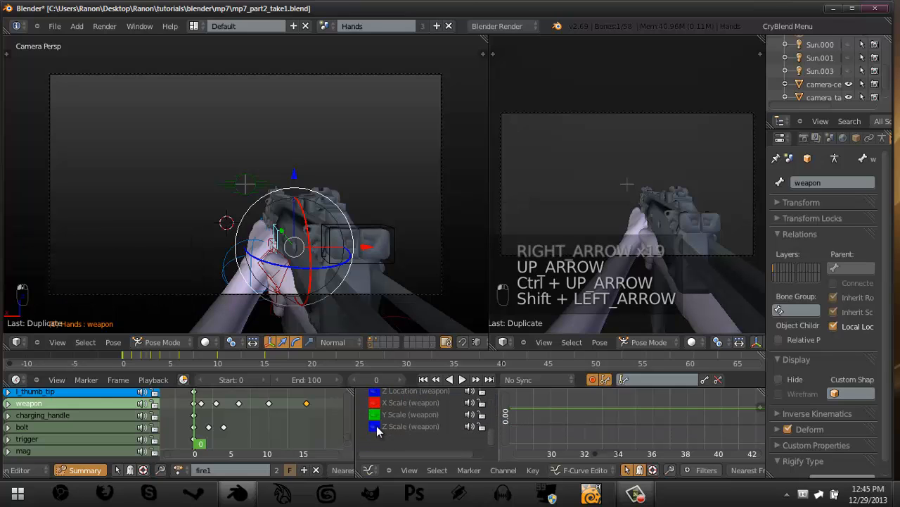
middle_click_drag(546, 429, 546, 418, "ctrl")
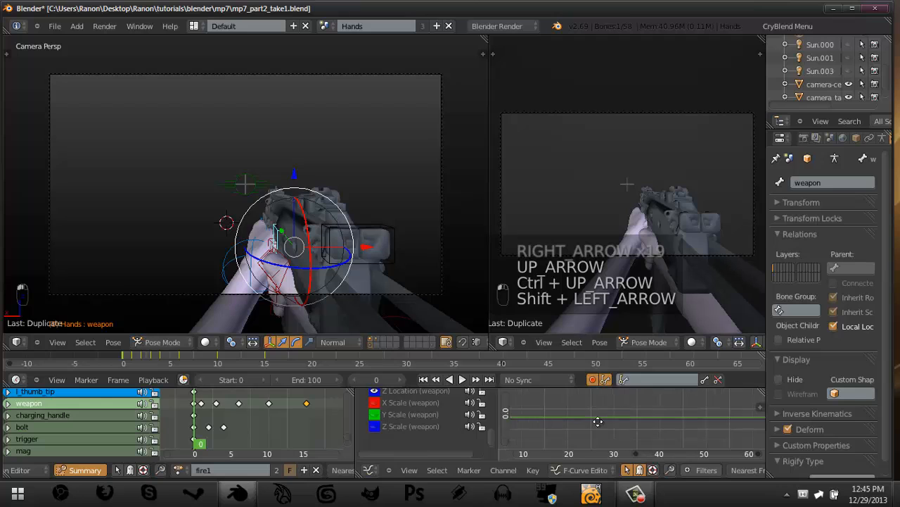
middle_click_drag(632, 405, 660, 450, "ctrl")
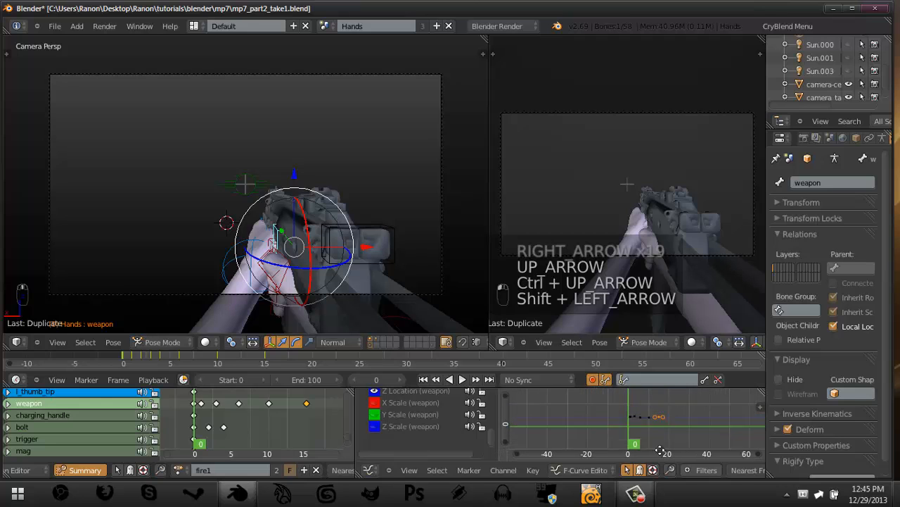
scroll(663, 423, "up", 4)
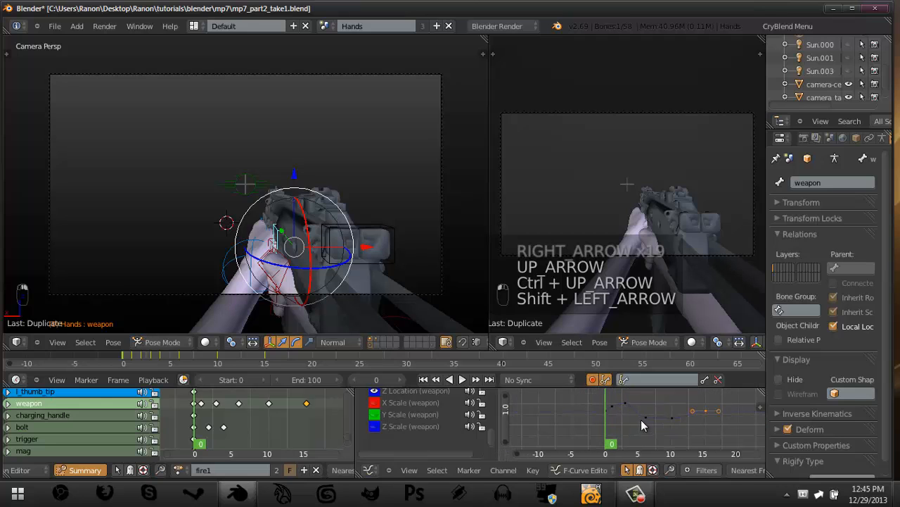
Nudge the frame 6 keyframe on the weapon's Z Location curve and rotate keyframe handles to smooth the curve.
right_click(641, 420)
key("g")
left_click(640, 416)
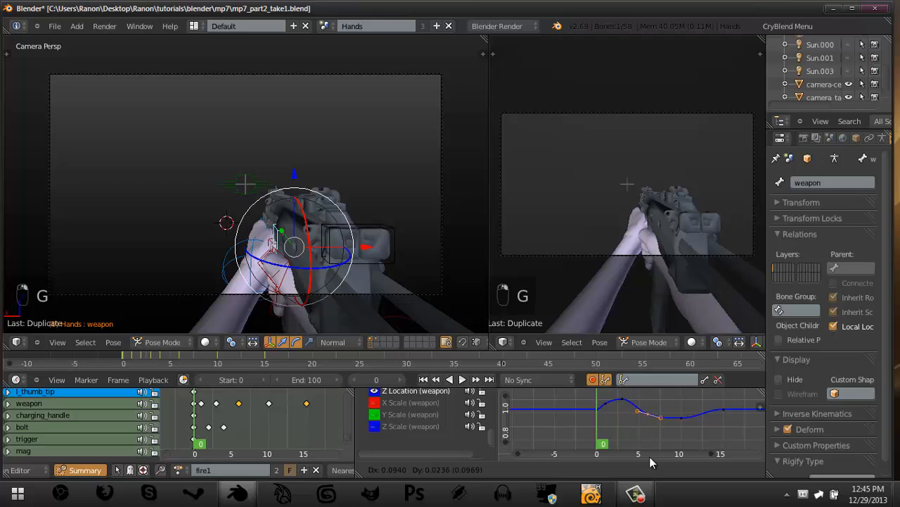
left_click(686, 416)
key("r")
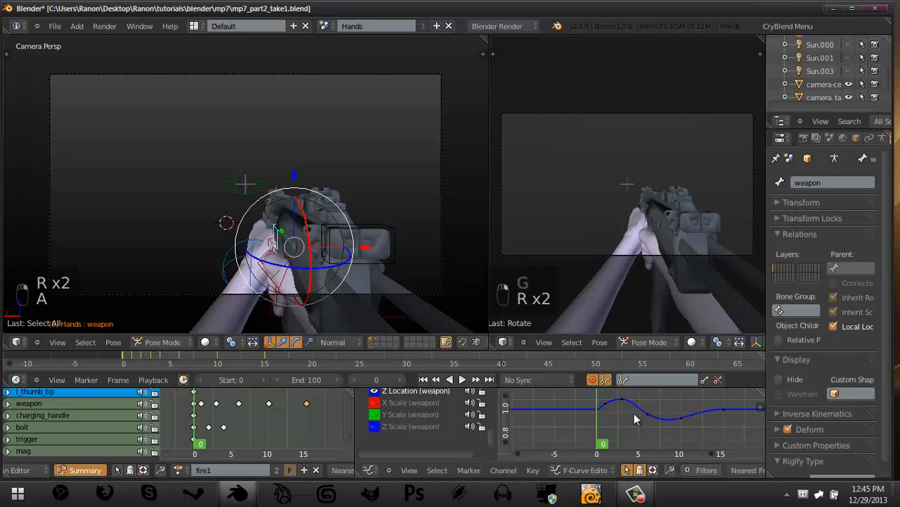
Fine-tune the frame 6 and frame 3 keyframes on the weapon's Z Location curve by moving them and rotating their handles.
key("g")
left_click(702, 402)
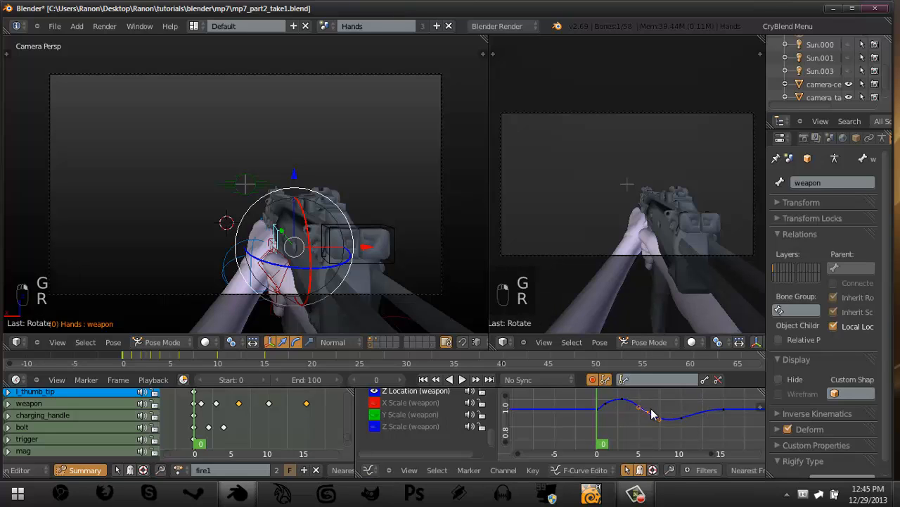
key("a")
key("g")
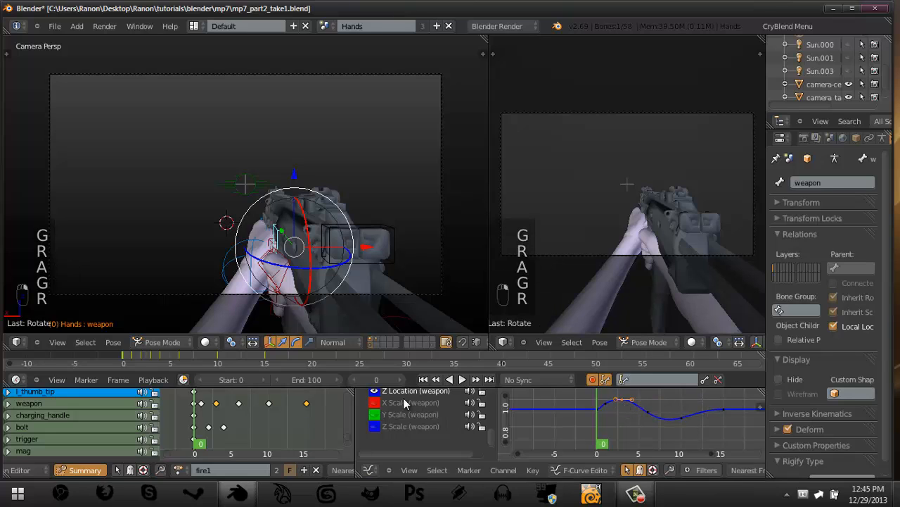
Show the weapon's Y Location curve, delete its frame 10 keyframe, and lower the frame 3 keyframe slightly.
scroll(404, 403, "up", 2)
middle_click_drag(665, 436, 657, 470, "ctrl")
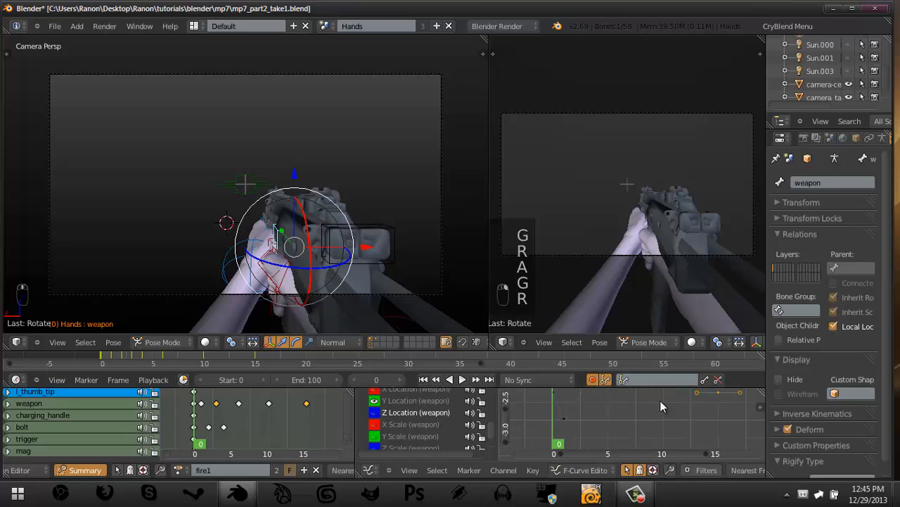
key("x")
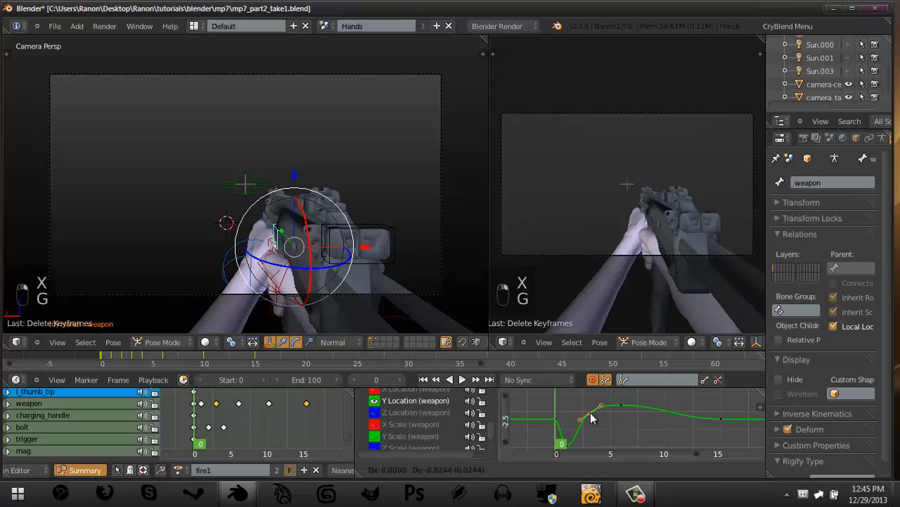
left_click(591, 418)
On the weapon's X Location curve, delete the frame 6 keyframe and move the frame 10 keyframe to frame 8.
left_click(373, 401)
scroll(380, 410, "up", 2)
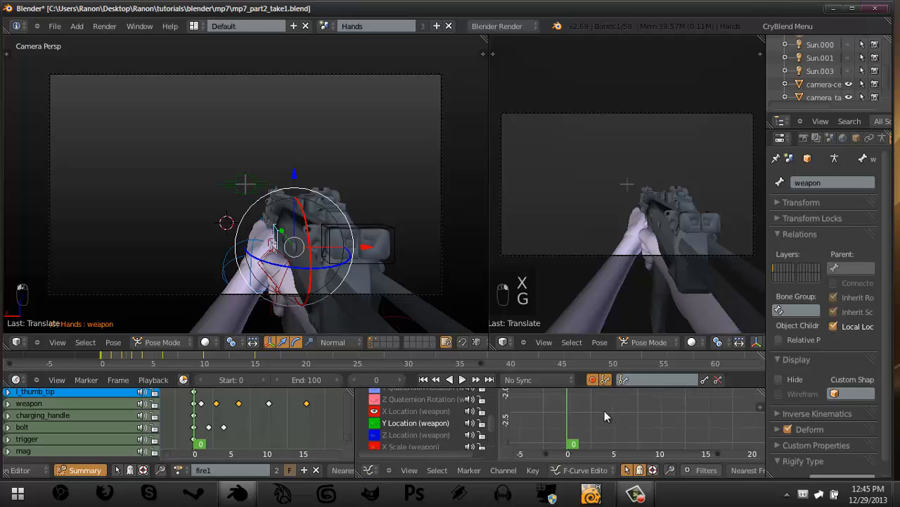
scroll(605, 417, "down", 5)
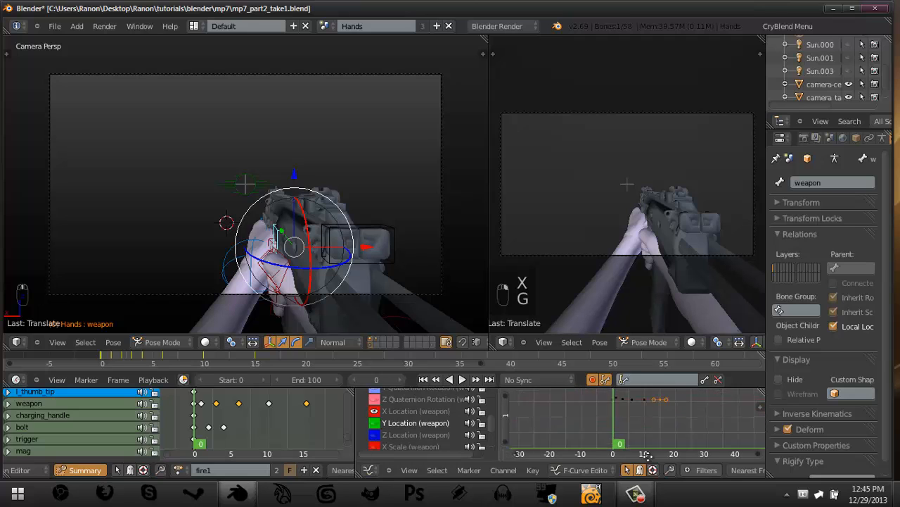
middle_click_drag(648, 455, 652, 398, "ctrl")
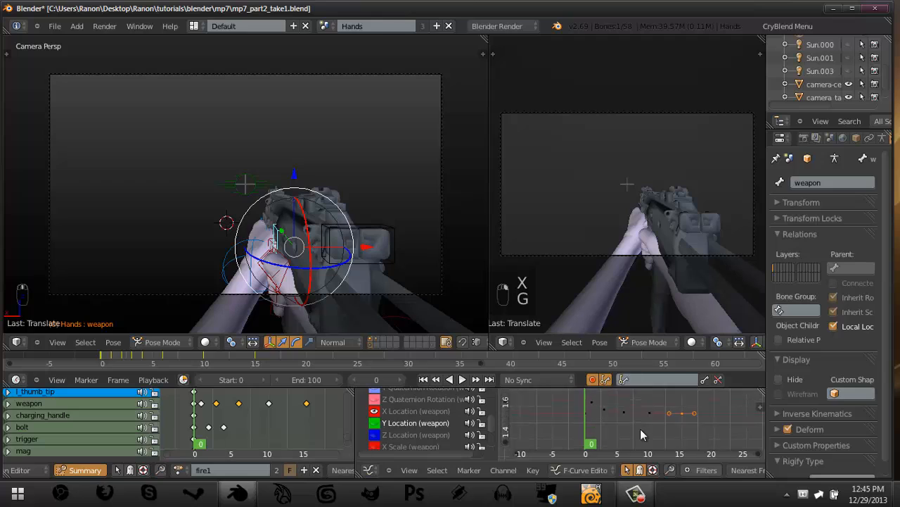
key("x")
left_click(624, 420)
key("g")
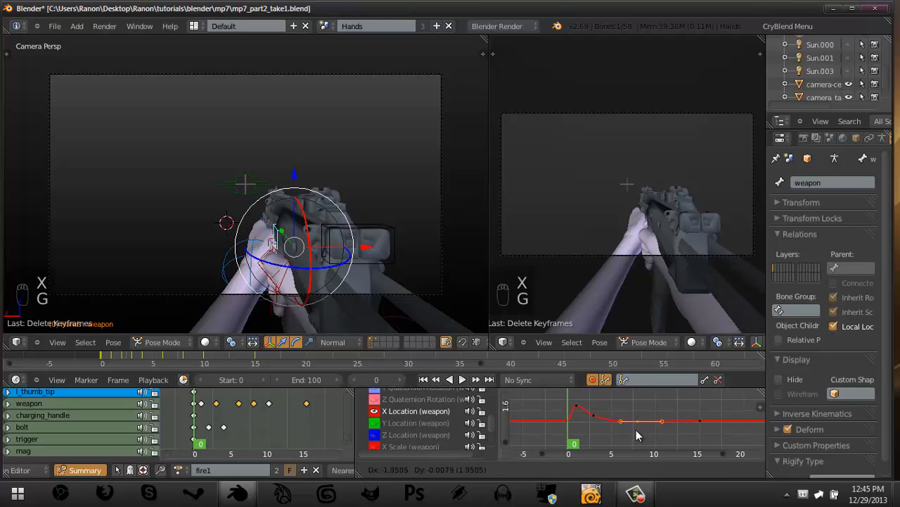
left_click(630, 436)
key("alt+a")
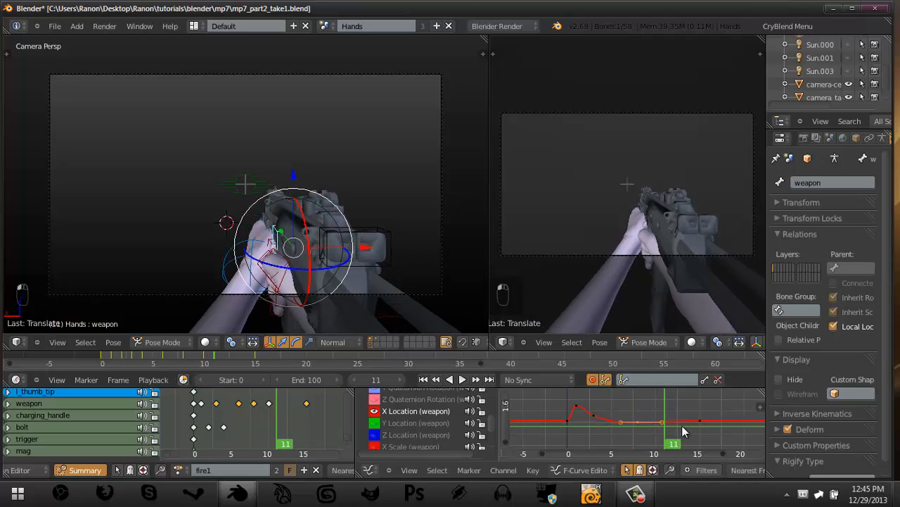
Show the weapon's X Quaternion Rotation curve, framed around the first 20 frames.
scroll(380, 415, "up", 2)
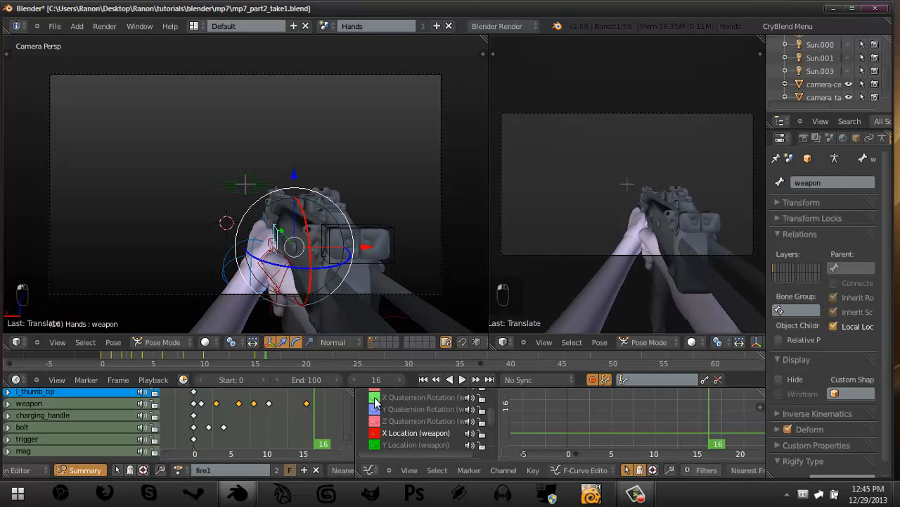
scroll(612, 436, "down", 1)
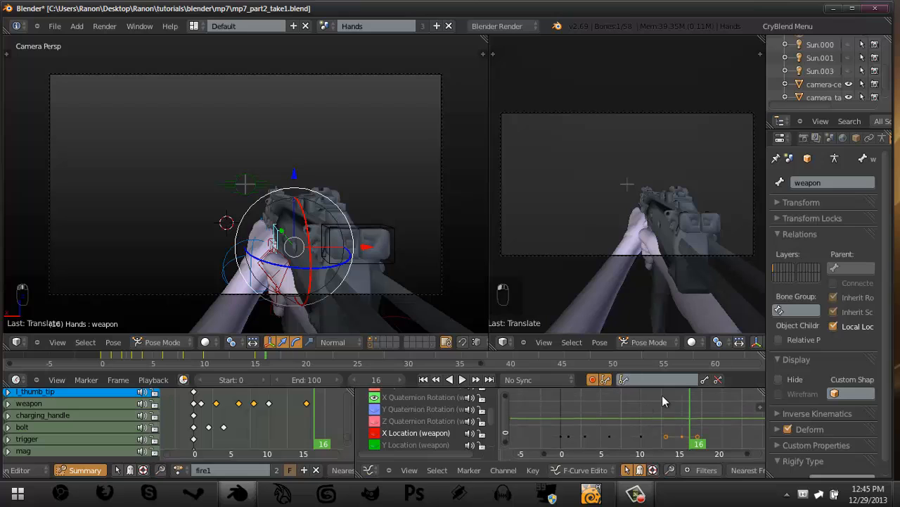
mouse_move(645, 447)
middle_mouse_down()
mouse_move(641, 422)
mouse_move(631, 443)
mouse_move(643, 450)
middle_mouse_up()
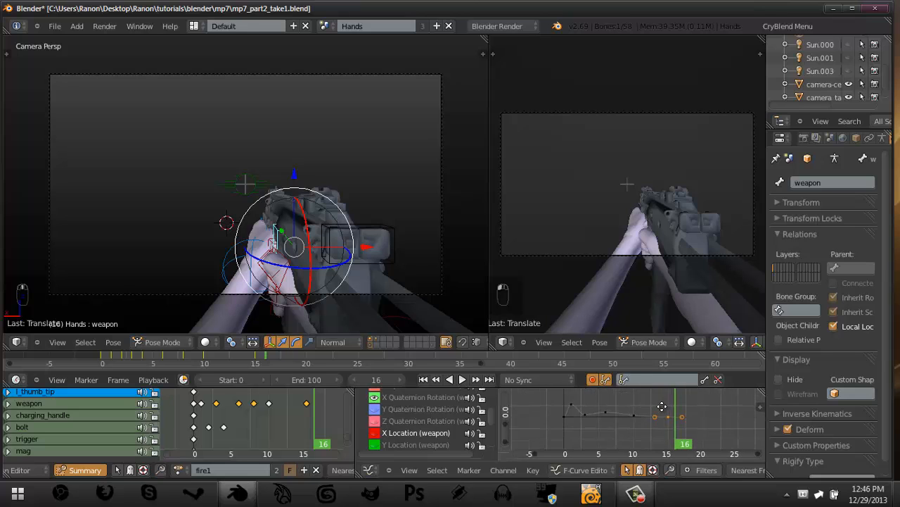
middle_click_drag(662, 406, 663, 396, "ctrl")
middle_click_drag(610, 409, 625, 415)
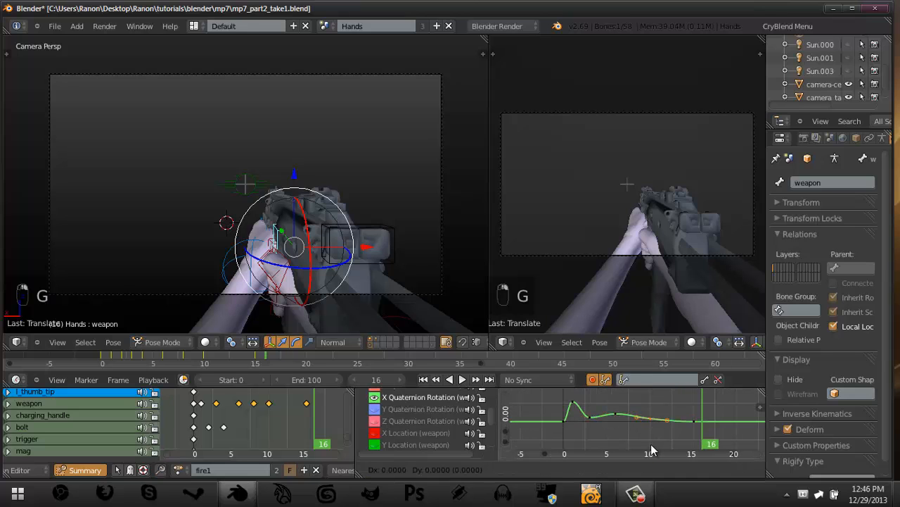
Nudge the frame 6 keyframe on the X Quaternion Rotation curve and rotate its handles to smooth the bump.
right_click(609, 414)
key("g")
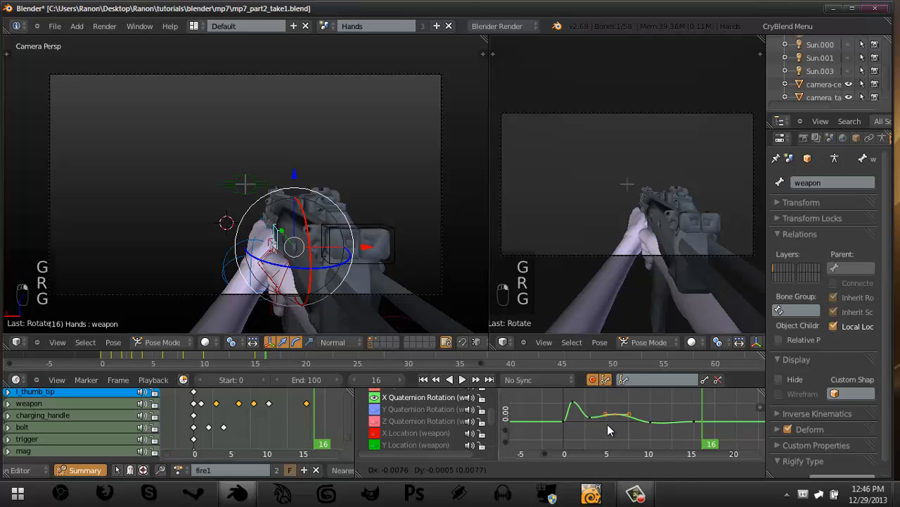
key("r")
left_click(667, 416)
key("g")
left_click(664, 407)
key("r")
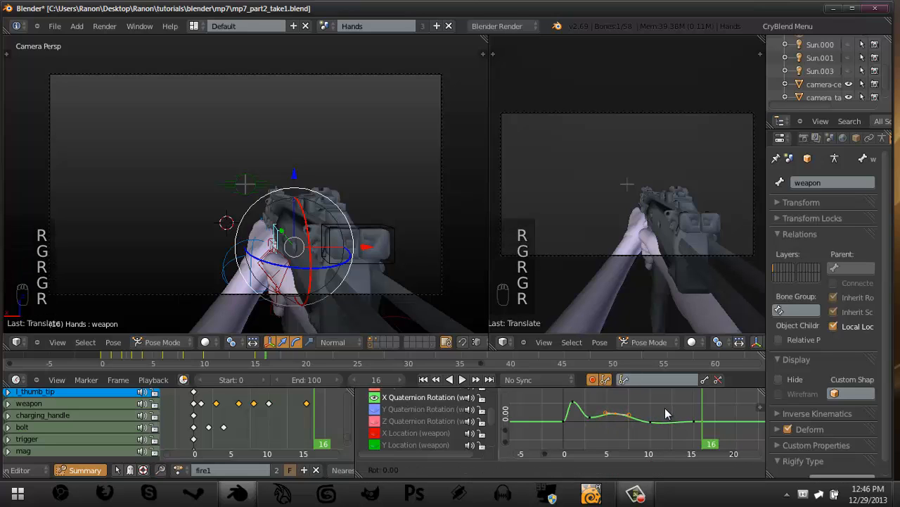
left_click(666, 412)
Preview the motion and shift the frame 3 and frame 6 keyframes of the X Quaternion Rotation curve together.
key("alt+a")
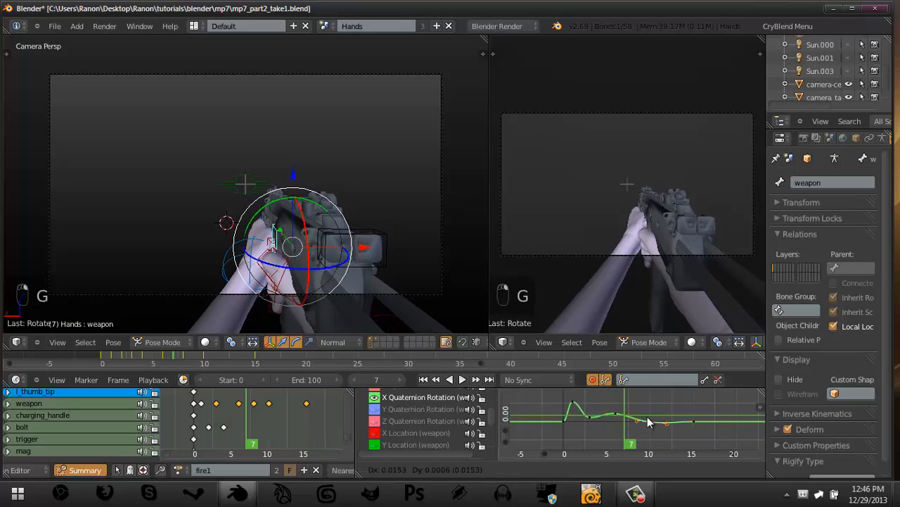
left_click_drag(626, 429, 626, 431)
key("g")
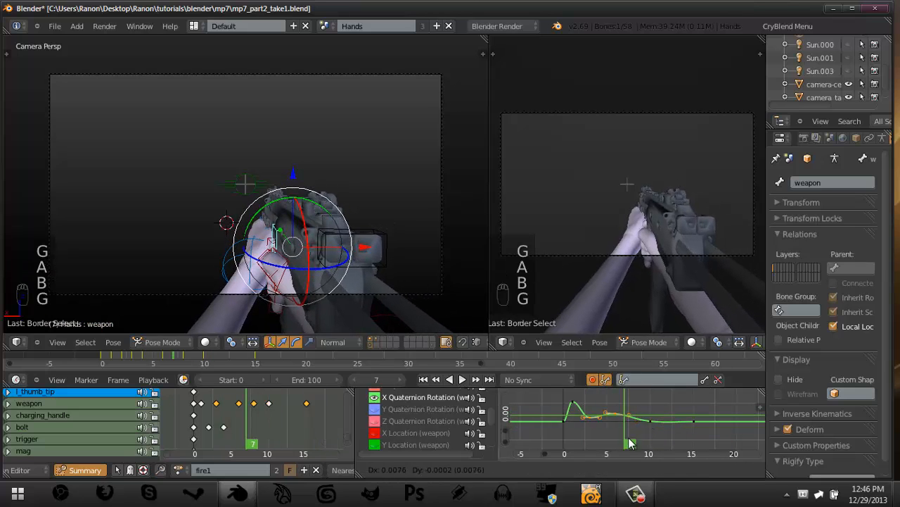
left_click(626, 436)
left_click_drag(567, 424, 641, 430)
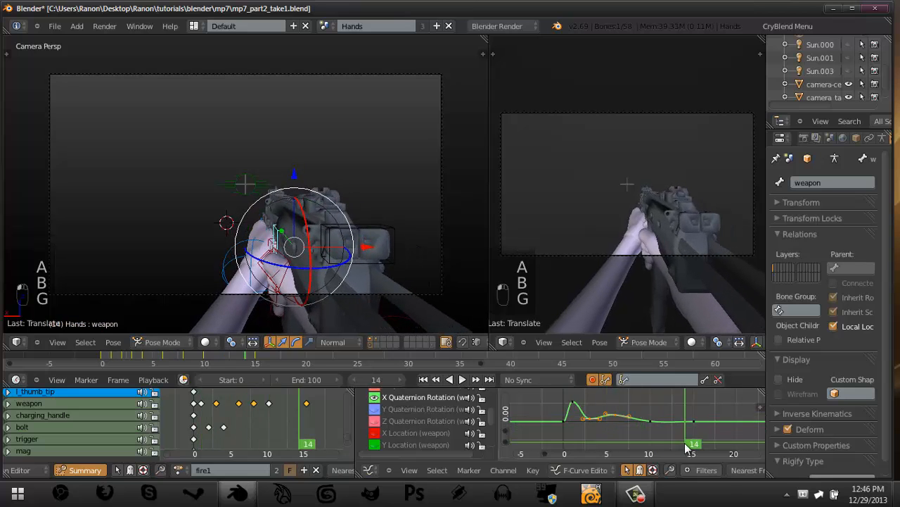
Play the smoothed fire animation in a maximized camera view, restart it twice, and restore the normal layout.
key("ctrl+Up")
key("shift+Left")
key("alt+a")
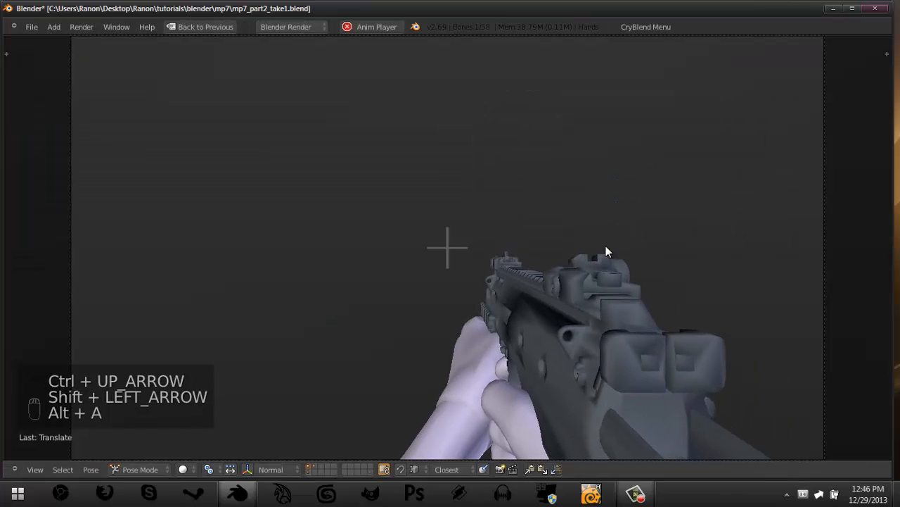
key("shift+Left")
key("shift+Left")
key("alt+a")
key("ctrl+Up")
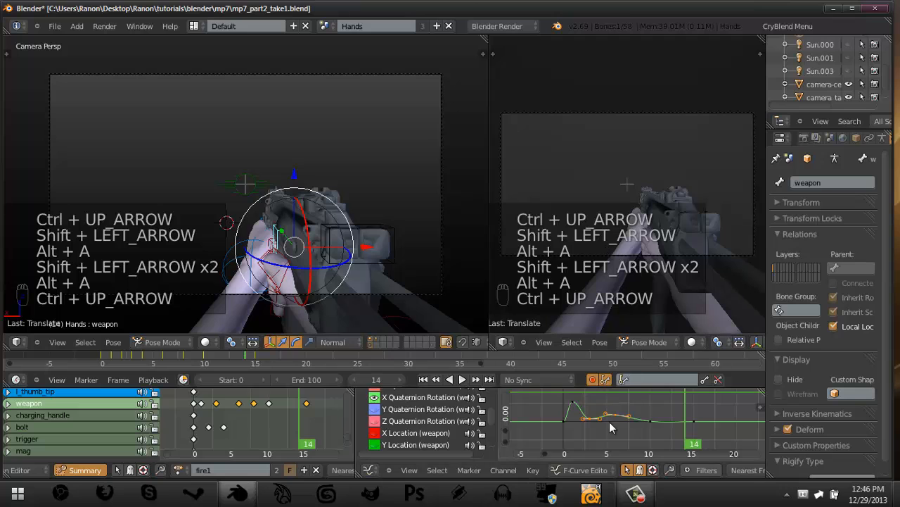
Lower the frame 6 keyframe on the weapon's X Quaternion Rotation curve and return to frame 0.
key("a")
key("g")
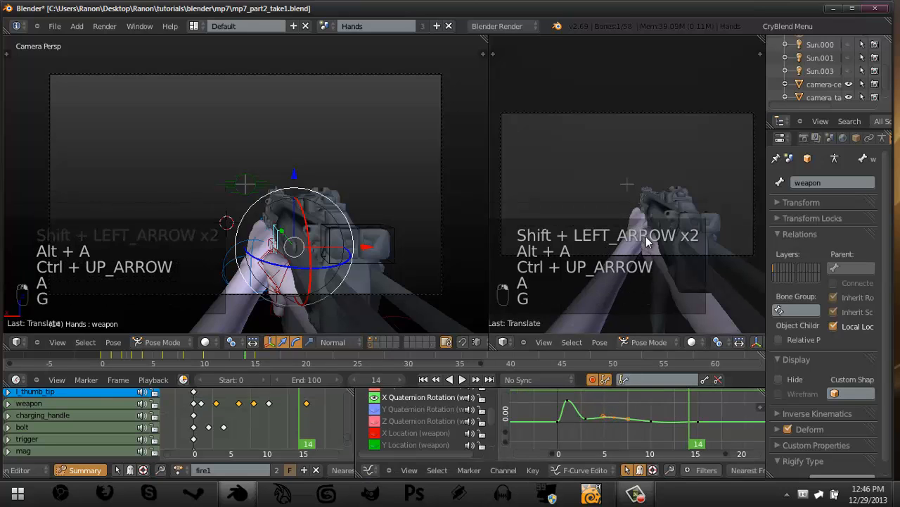
key("ctrl+shift+Up")
key("shift+Left")
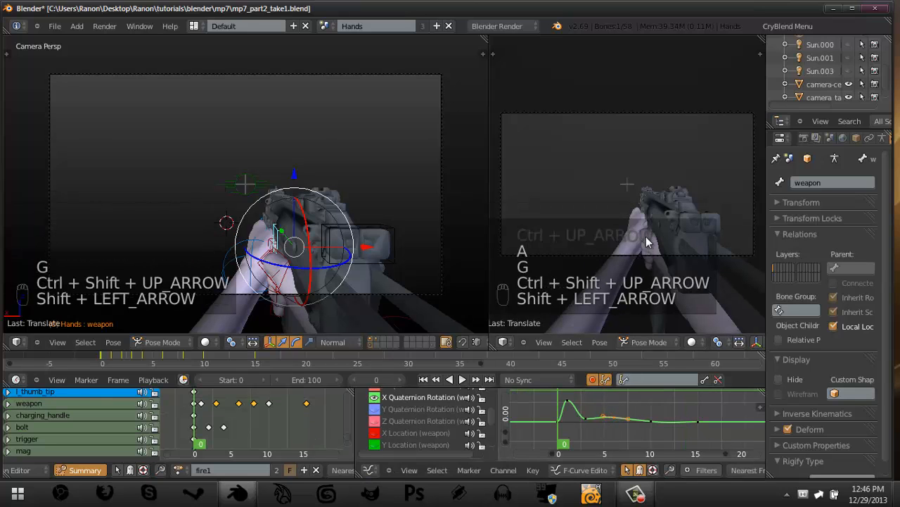
Replay the fire animation in the maximized camera view, restarting it rapidly to judge the revised recoil.
key("ctrl+Up")
key("shift+Left")
key("alt+a")
key("shift+Left")
key("shift+Left")
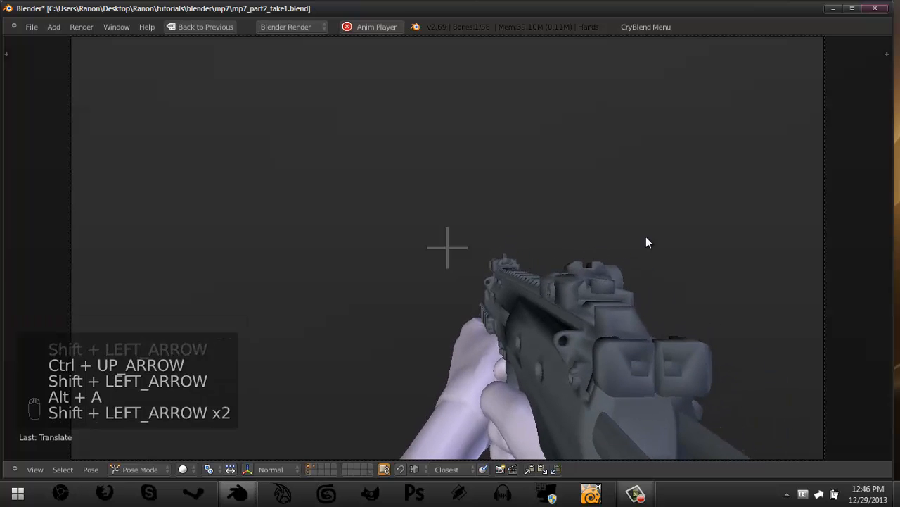
key("shift+Left")
key("shift+Left")
key("shift+Left")
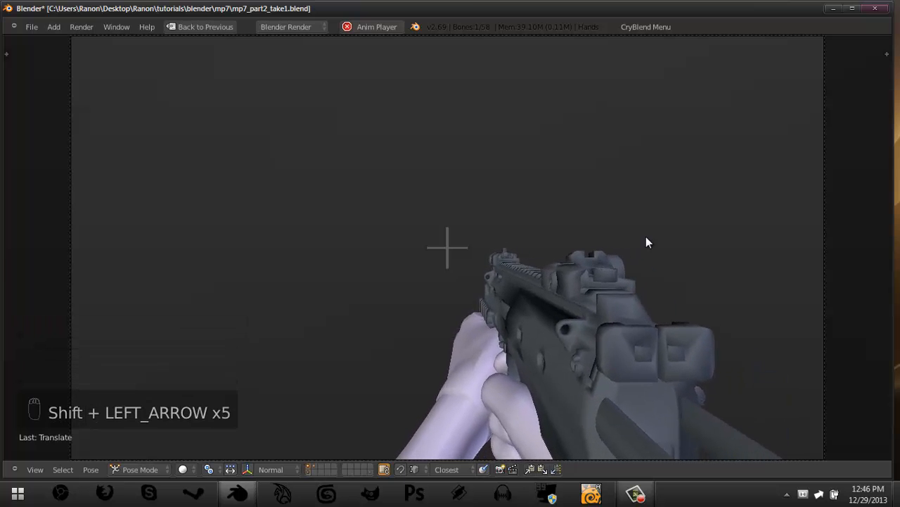
key("shift+Left")
key("shift+Left")
key("shift+Left")
Check the repeated recoil from the side view, then from the camera view again as continuous fire.
key("KP_3")
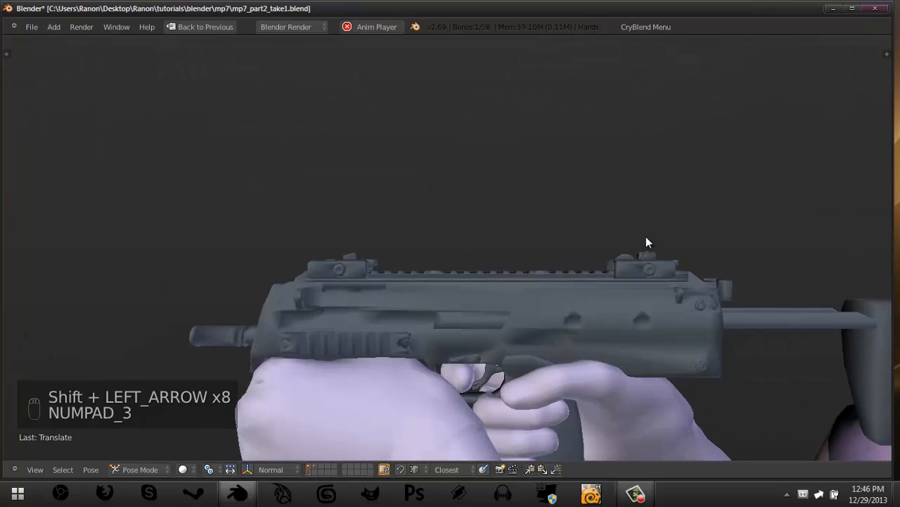
key("shift+Left")
key("shift+Left")
key("shift+Left")
key("KP_0")
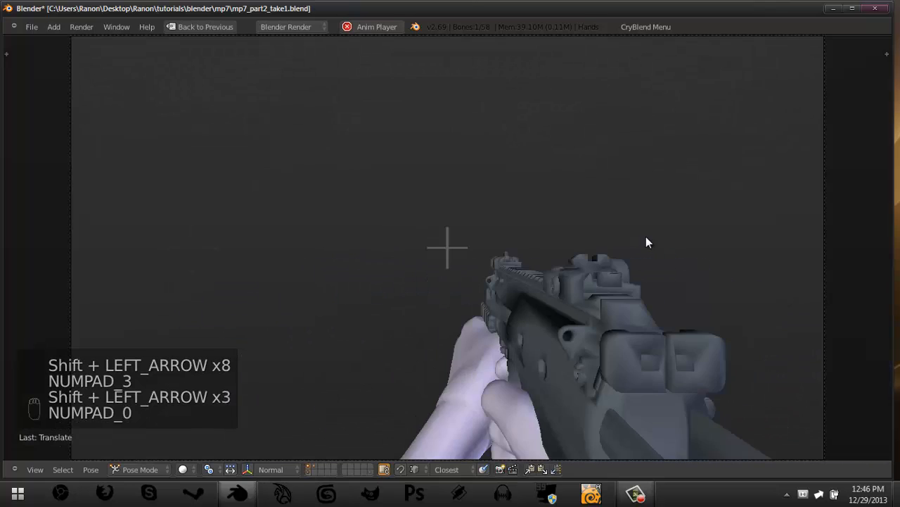
key("shift+Left")
key("shift+Left")
key("shift+Left")
key("shift+Left")
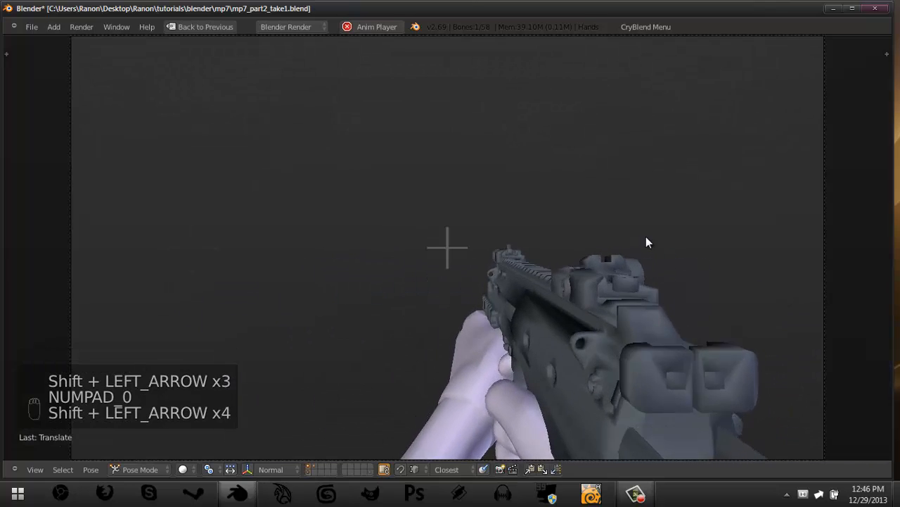
key("shift+Left")
key("shift+Left")
key("shift+Left")
key("shift+Left")
key("shift+Left")
key("shift+Left")
key("shift+Left")
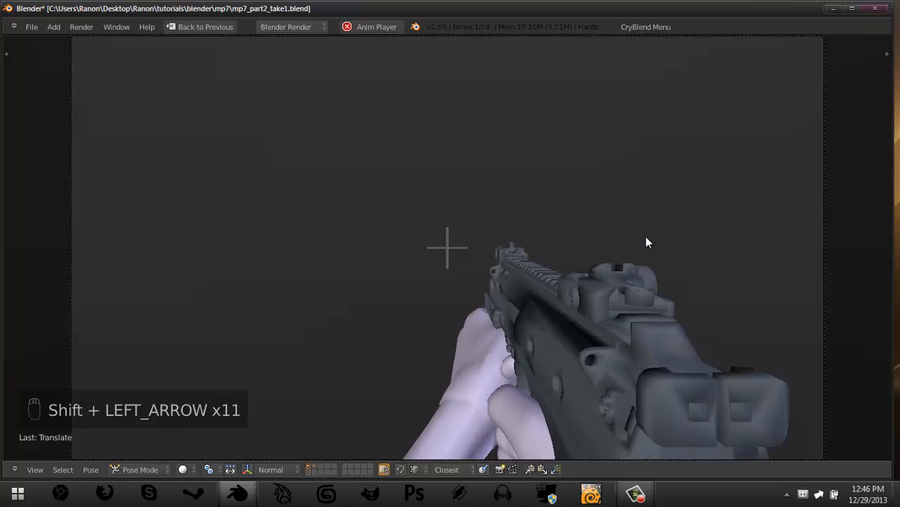
Stop playback at frame 0, restore the normal layout, and save the blend file over the existing one.
key("alt+a")
key("shift+Left")
key("ctrl+Up")
key("shift+Left")
key("Home")
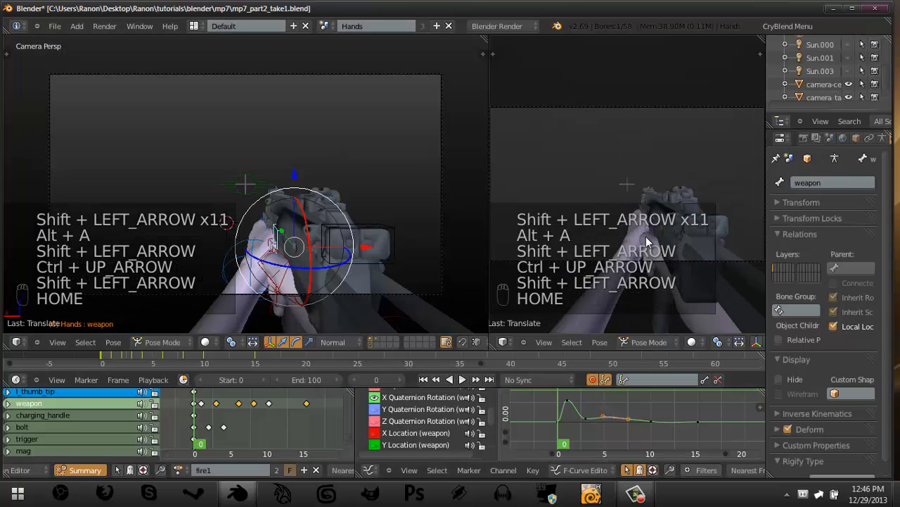
key("ctrl+s")
left_click(646, 236)
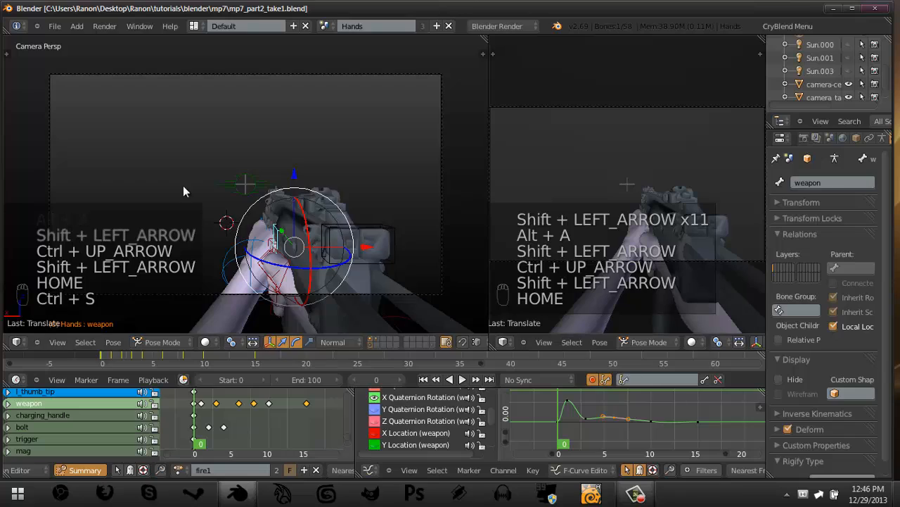
Select the r_index_tip bone of the finger at the trigger.
middle_click_drag(183, 185, 259, 222)
scroll(230, 161, "up", 4)
key("a")
right_click(233, 157)
right_click(247, 153)
key("ctrl+s")
left_click(234, 411)
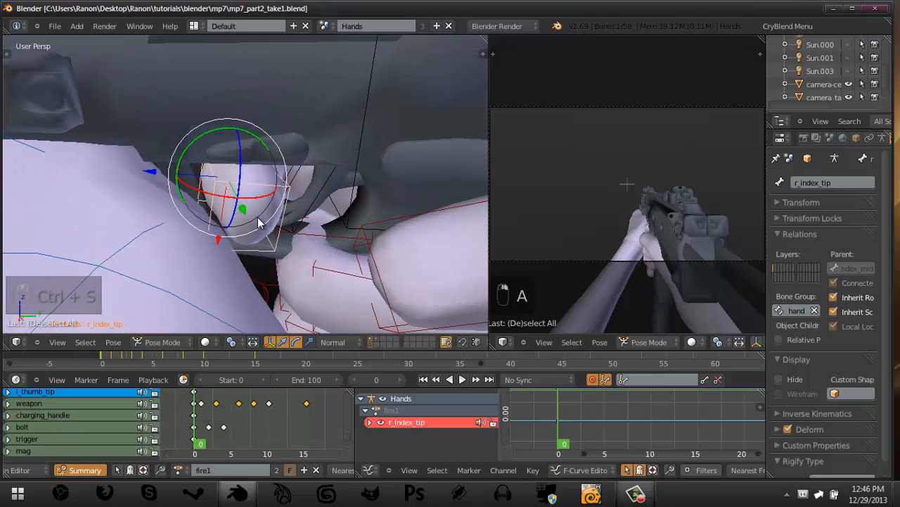
key("g")
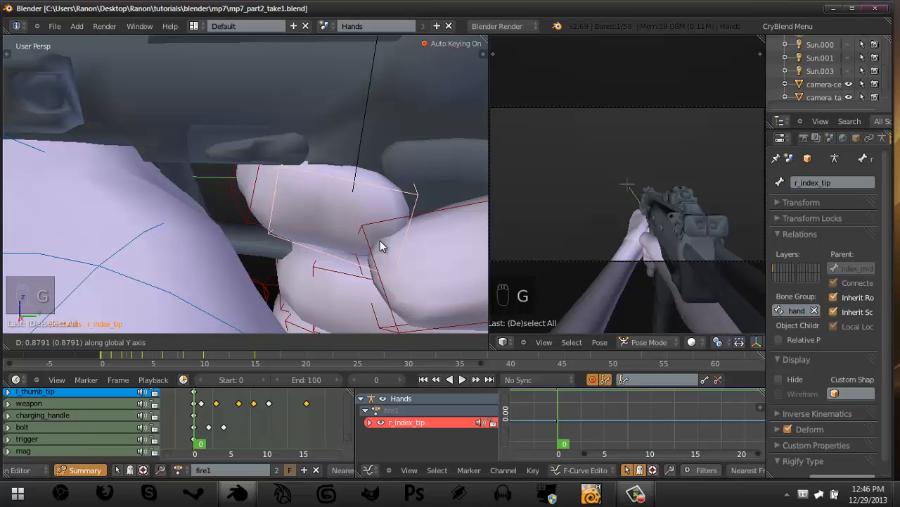
key("g")
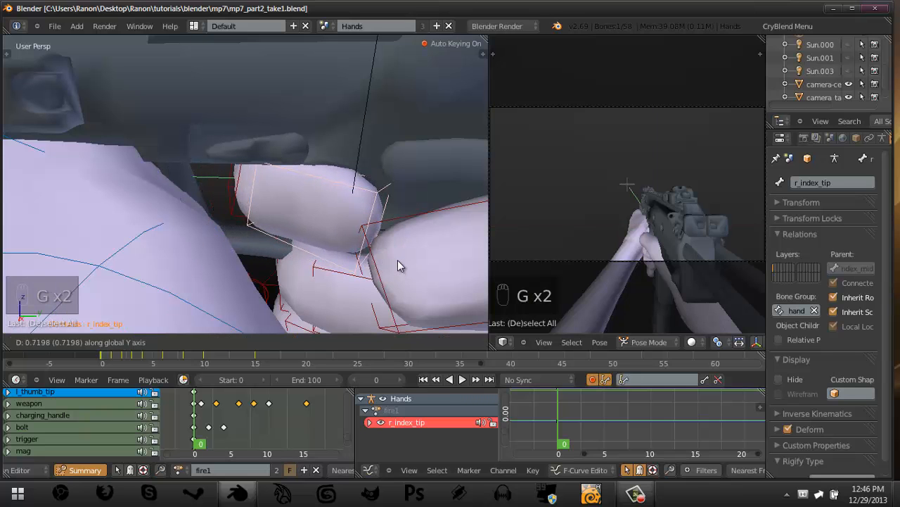
right_click(362, 270)
Move the r_index_tip bone along the Y axis away from the trigger and adjust the fingertip's position at frame 0.
middle_click_drag(293, 239, 352, 251)
key("g")
key("y")
left_click(411, 249)
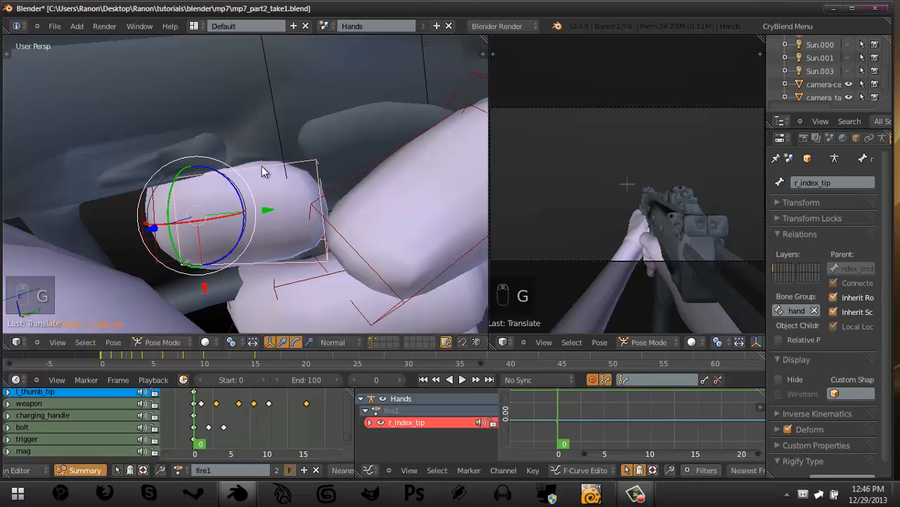
scroll(214, 147, "down", 1)
key("g")
left_click(255, 224)
middle_click_drag(256, 264, 260, 222)
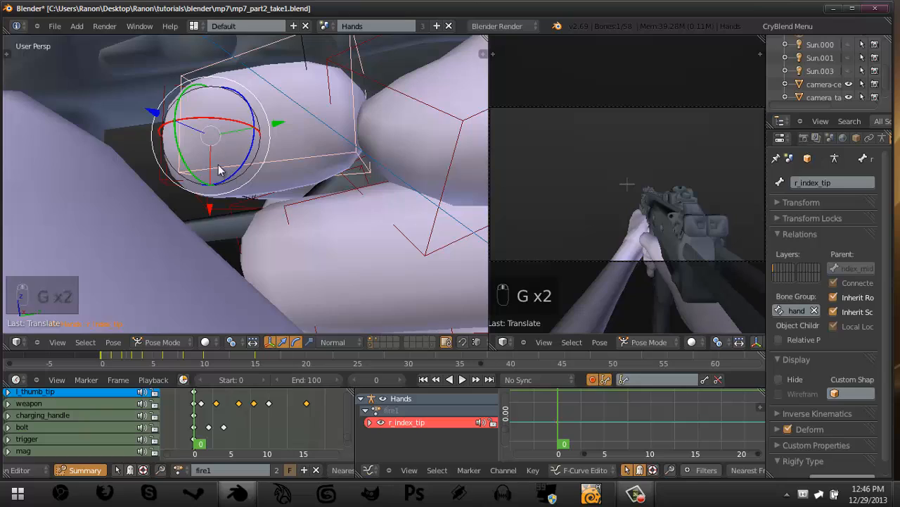
Reposition the r_index_tip bone once more so the fingertip sits against the trigger at frame 0.
middle_click_drag(218, 165, 281, 158)
key("g")
left_click(264, 186)
Select the trigger bone through the wireframe and rotate it by about -21° at frame 0.
right_click(296, 102)
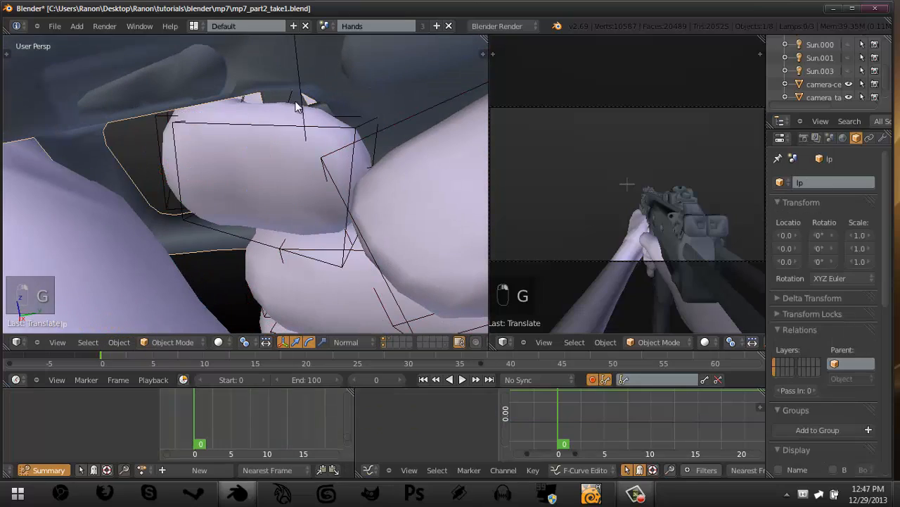
middle_click_drag(296, 107, 237, 95)
key("z")
right_click(273, 120)
right_click(263, 119)
right_click(251, 138)
right_click(237, 100)
right_click(237, 101)
key("r")
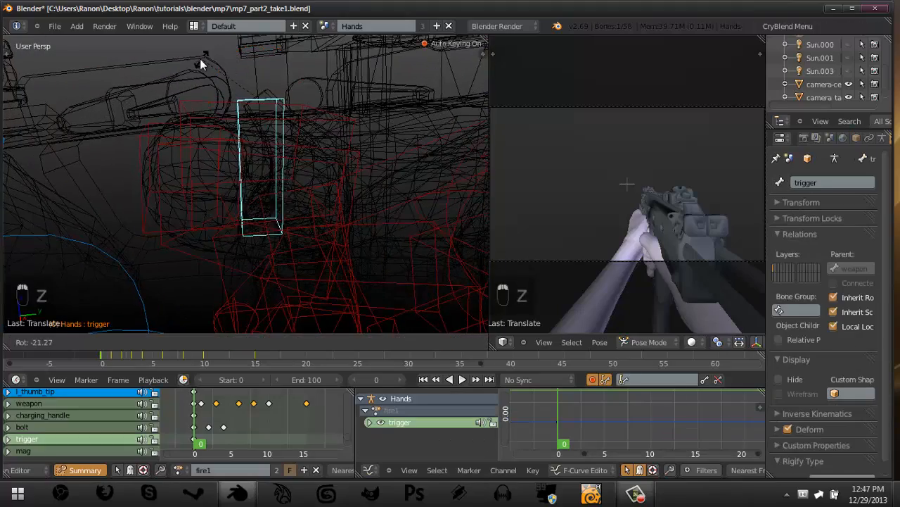
left_click(200, 65)
Check the r_index_mid and r_index_tip bones against the rotated trigger in solid shading.
key("z")
mouse_move(228, 130)
middle_mouse_down()
mouse_move(231, 169)
mouse_move(237, 128)
mouse_move(241, 140)
middle_mouse_up()
key("a")
right_click(235, 141)
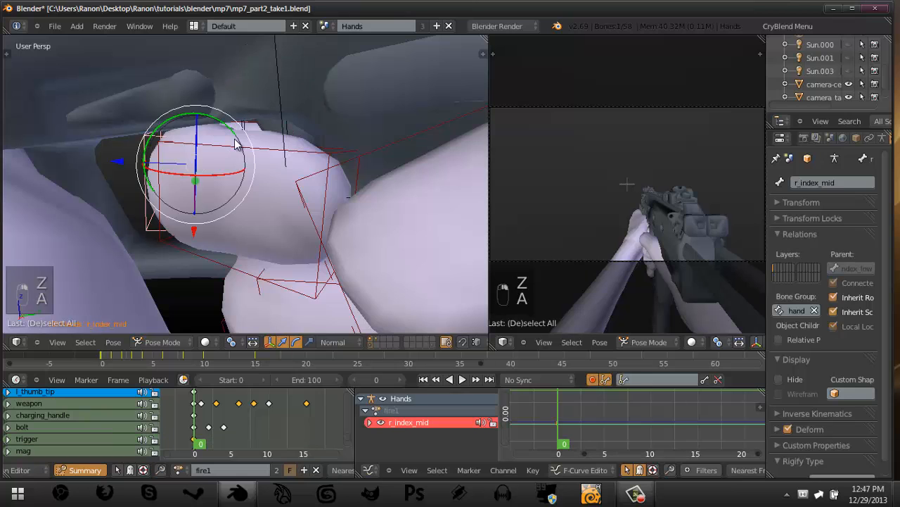
right_click(236, 144)
middle_click_drag(276, 425, 296, 409)
Insert a keyframe at frame 3 for the right index finger bones and the trigger bone.
key("Right")
key("Right")
key("Right")
key("Right")
key("Right")
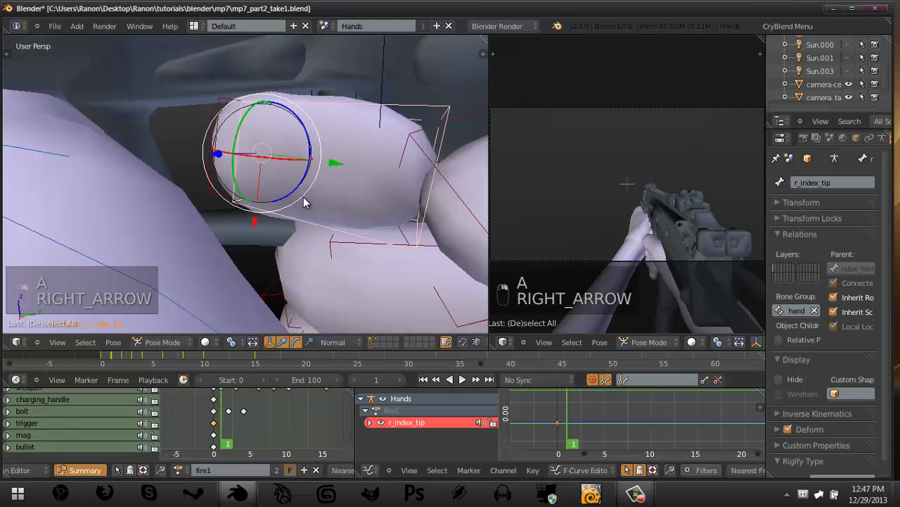
key("z")
key("a")
key("a")
key("a")
key("a")
key("a")
key("b")
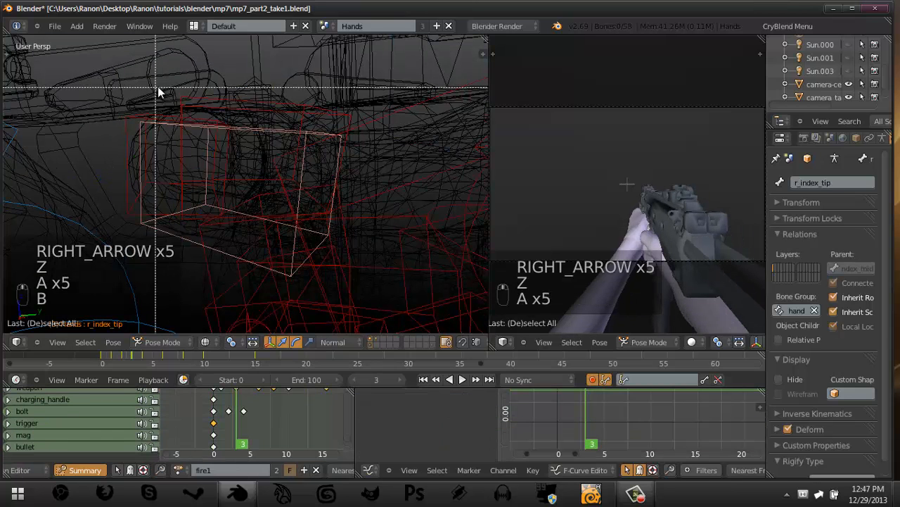
left_click_drag(244, 168, 245, 163)
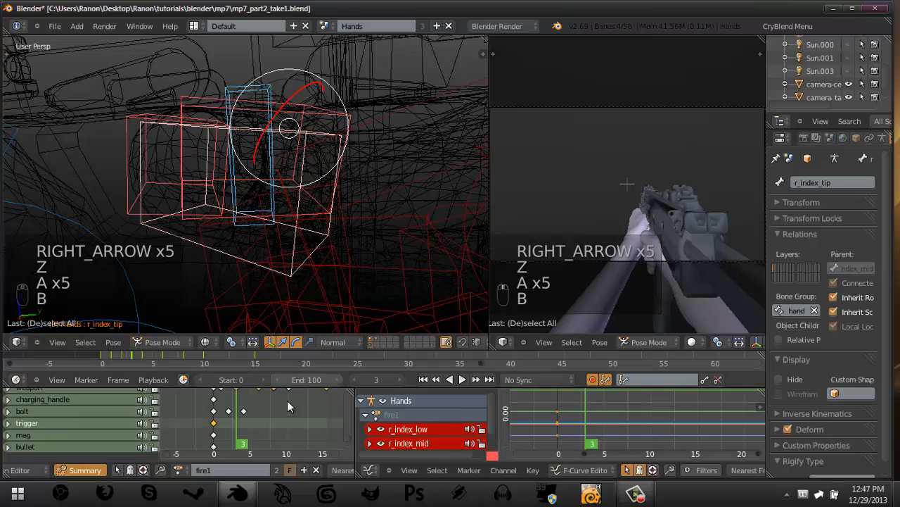
key("i")
left_click(301, 207)
Switch the Hands armature to the weapon_origin action and go to frame 0.
middle_click_drag(293, 431, 273, 429)
key("Right")
key("Right")
key("Right")
key("Right")
key("Right")
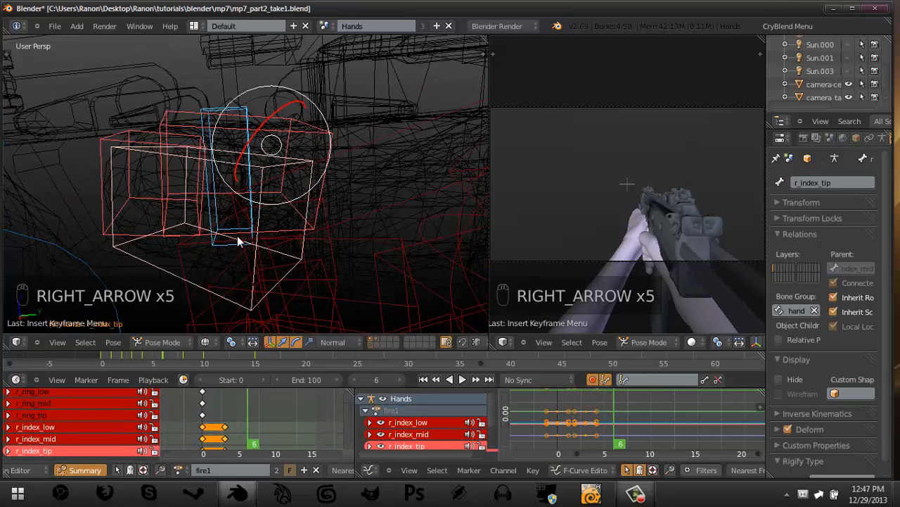
middle_click_drag(204, 429, 219, 420)
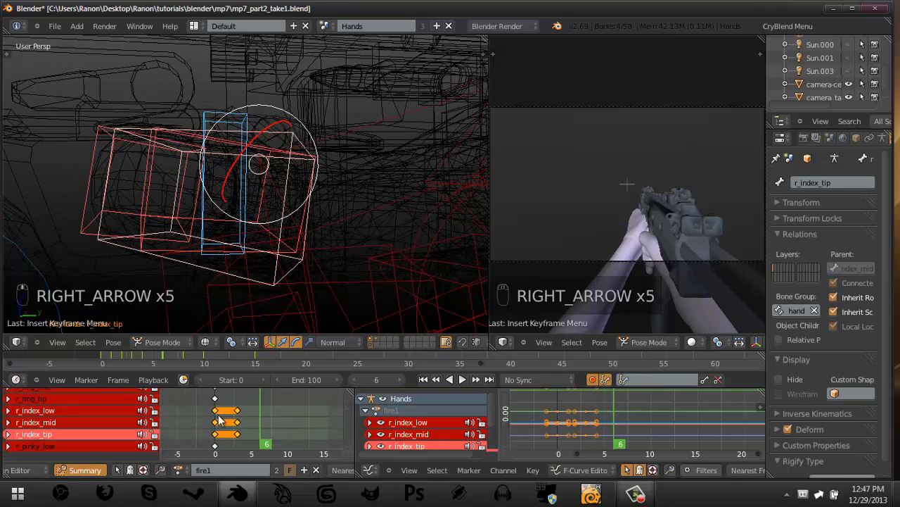
left_click(178, 469)
left_click(200, 384)
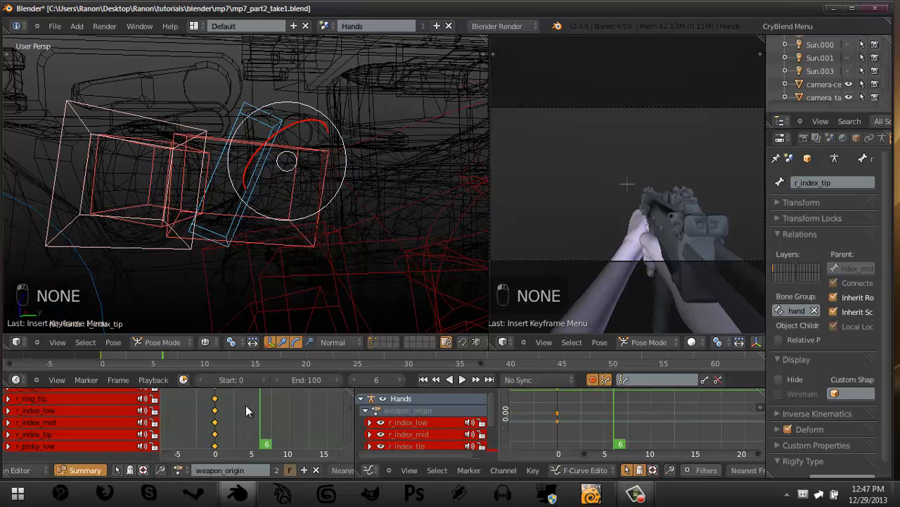
left_click(191, 412)
Copy the weapon_origin pose of the three right index finger bones and the trigger bone.
scroll(335, 185, "down", 1)
middle_click_drag(335, 185, 285, 151)
key("a")
key("b")
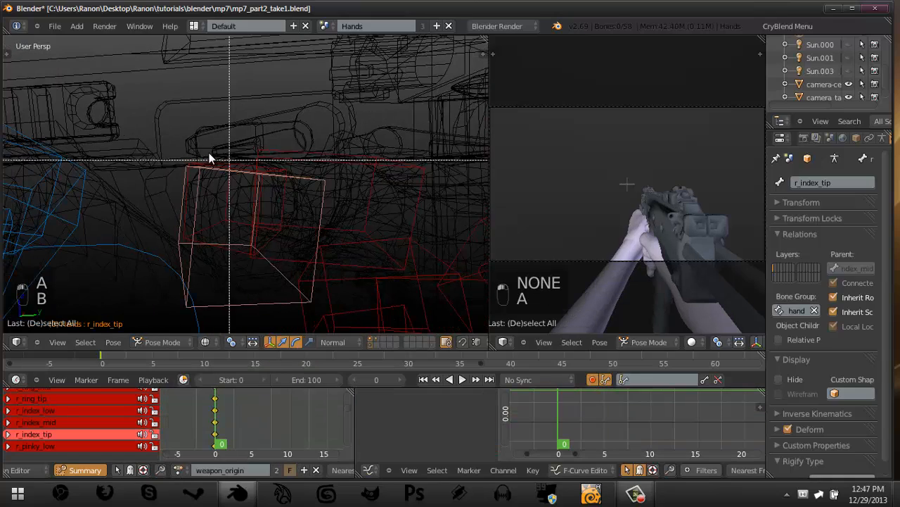
left_click_drag(209, 153, 325, 194)
key("a")
key("b")
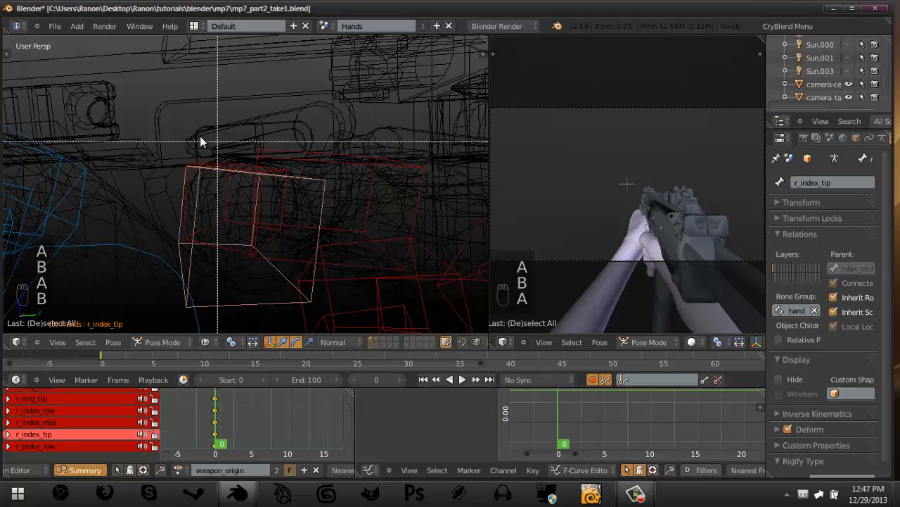
left_click_drag(200, 137, 339, 197)
key("b")
middle_click_drag(315, 63, 358, 92)
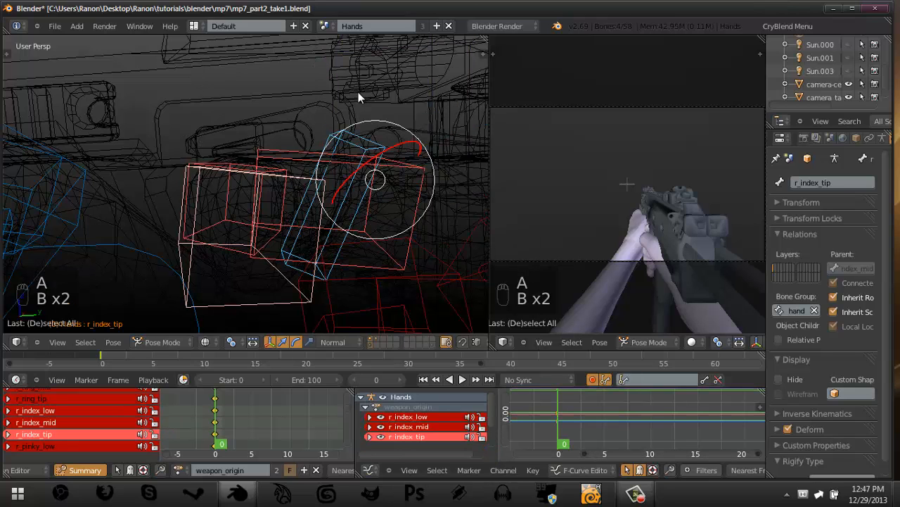
left_click(215, 425)
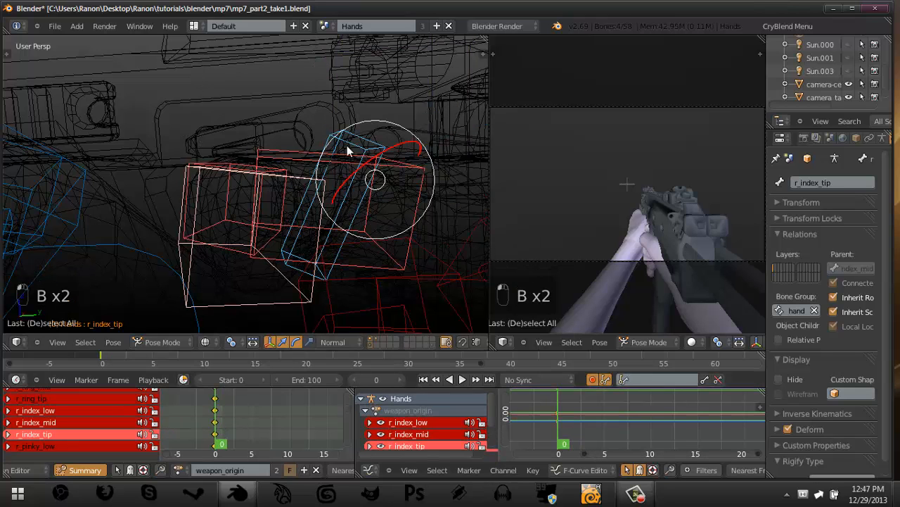
middle_click_drag(347, 145, 245, 343)
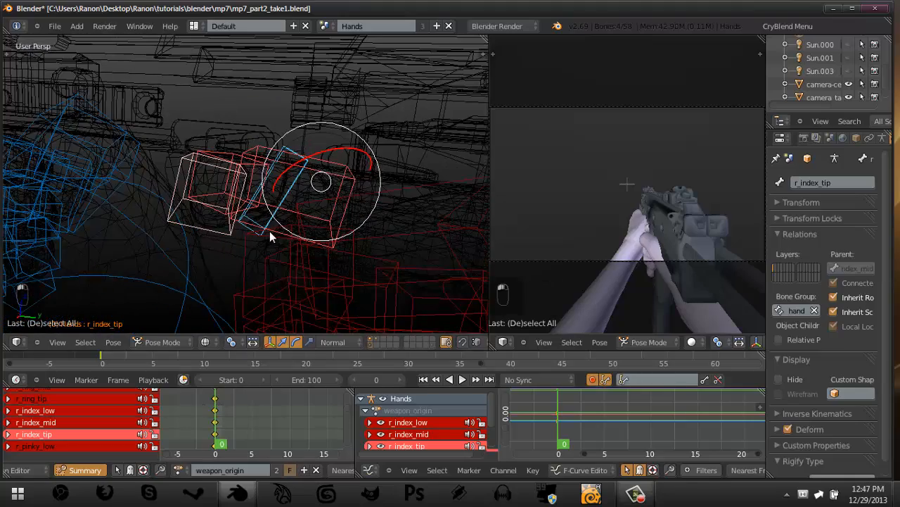
key("ctrl+c")
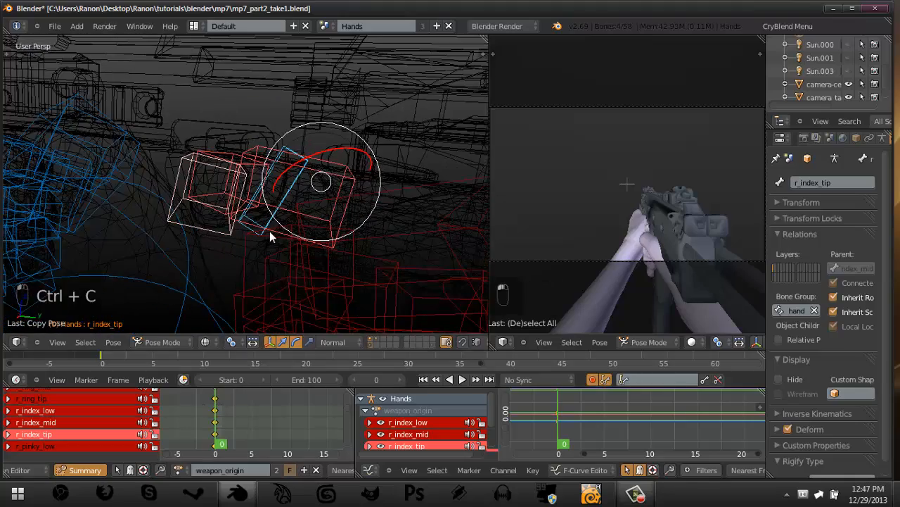
Return to the fire1 action and paste the copied finger and trigger pose at frame 6.
left_click(180, 471)
key("Return")
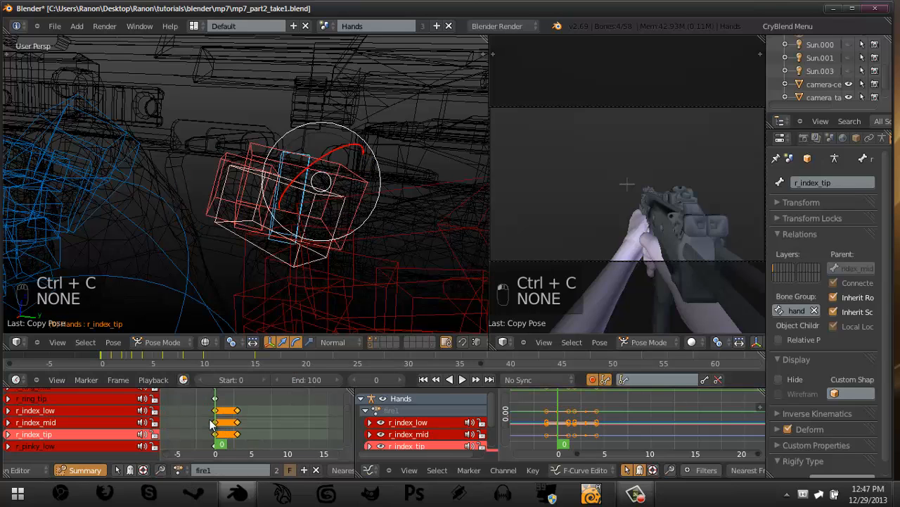
left_click(258, 408)
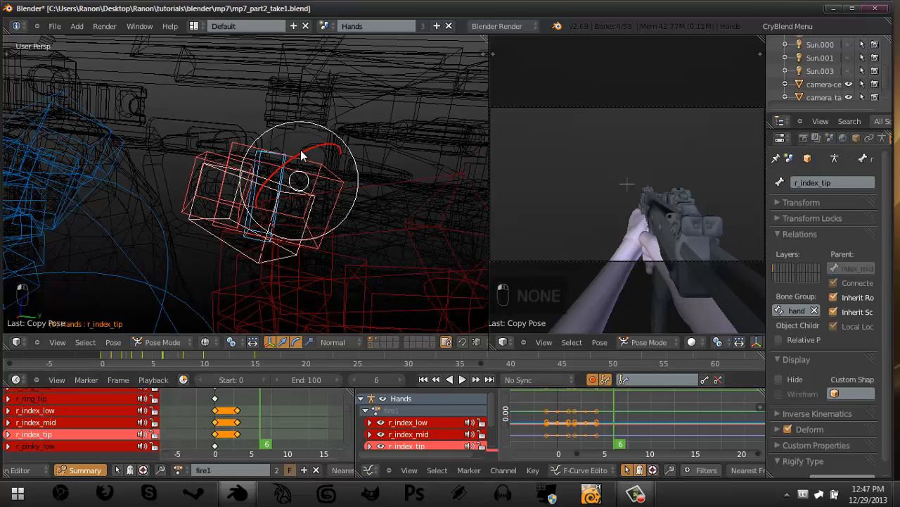
key("ctrl+v")
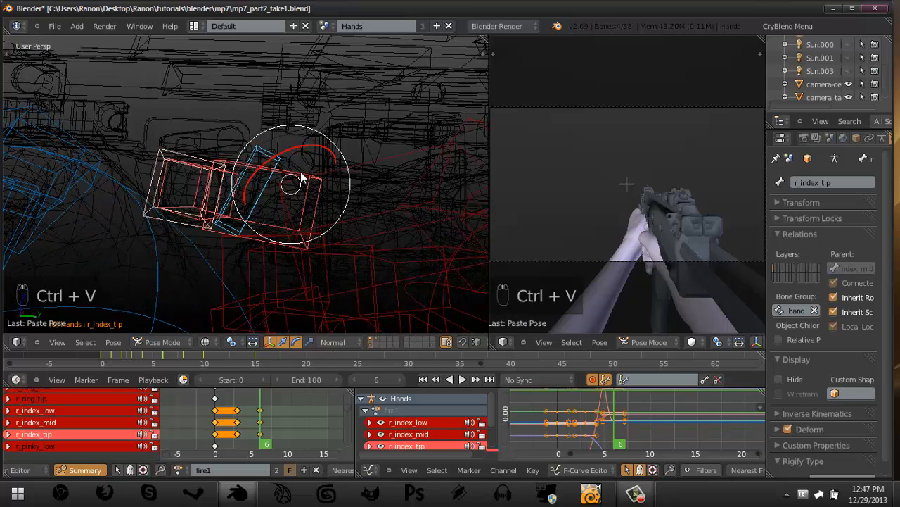
Jump back and forth along the timeline to compare the pulled and released finger and trigger poses.
key("shift+Right")
key("shift+Left")
key("shift+Left")
key("shift+Left")
key("shift+Right")
key("shift+Left")
key("shift+Right")
key("shift+Left")
key("shift+Right")
key("shift+Left")
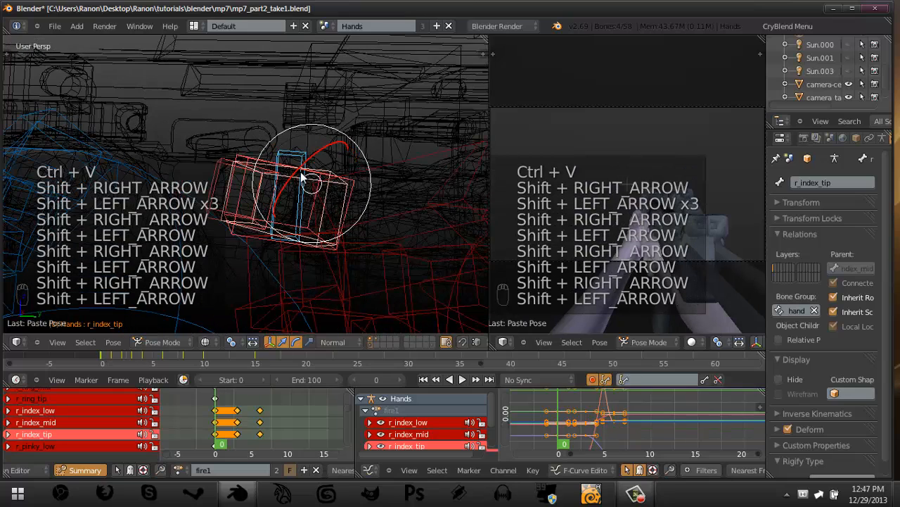
Play the fire1 animation in the maximized camera view, stop it, and restore the normal layout.
key("ctrl+Up")
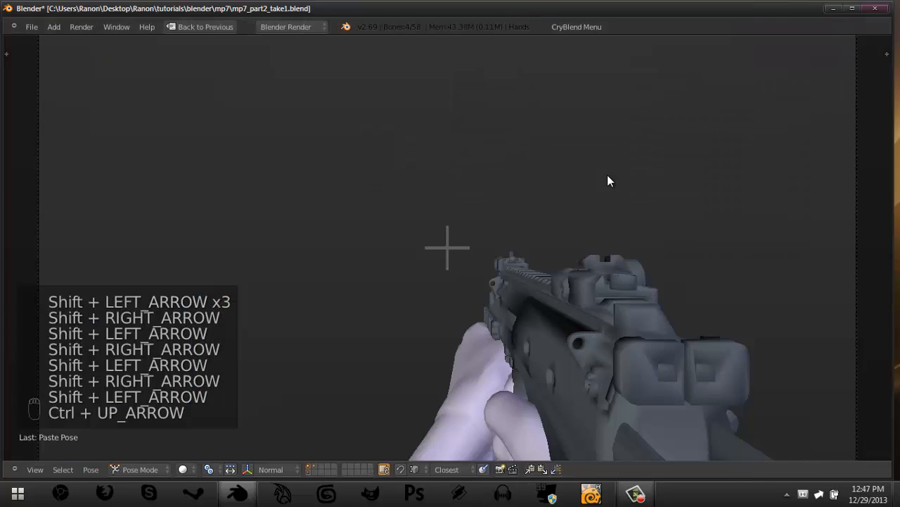
key("shift+Left")
key("alt+a")
key("shift+Left")
key("shift+Left")
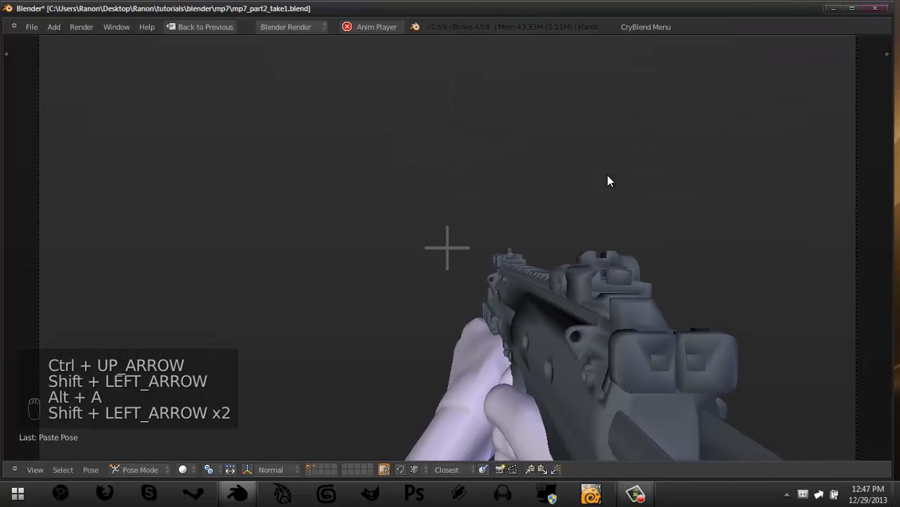
key("alt+a")
key("ctrl+Up")
Move the frame 3 keyframes of the index finger bones and the trigger to frame 1.
key("a")
key("b")
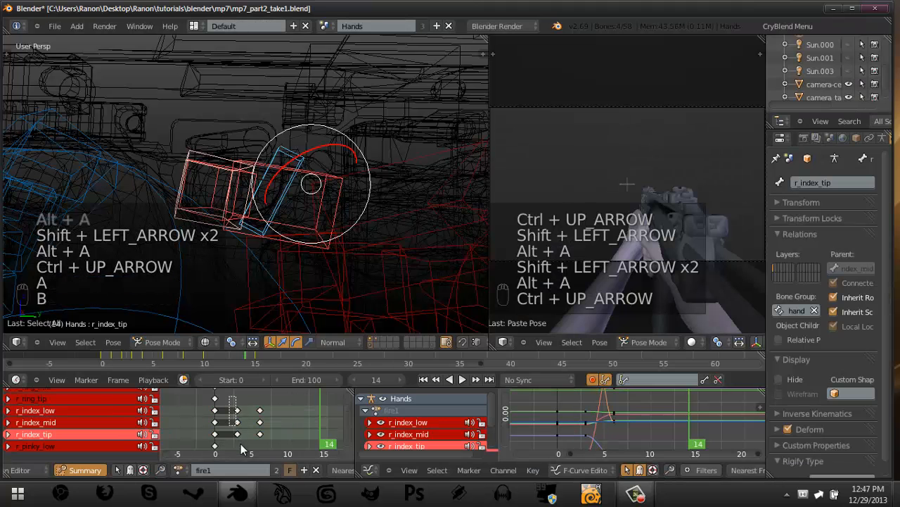
middle_click_drag(246, 452, 238, 421)
key("g")
mouse_move(241, 435)
left_mouse_down()
mouse_move(212, 428)
mouse_move(253, 432)
left_mouse_up()
left_click(233, 434)
key("g")
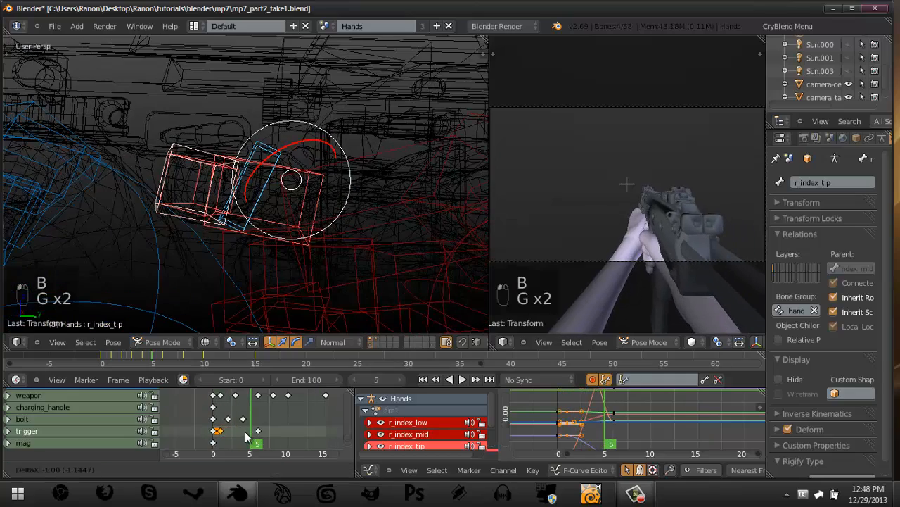
left_click(245, 431)
Replay the firing repeatedly from the start in the maximized camera view to check the retimed trigger pull.
key("ctrl+Up")
key("shift+Left")
key("alt+a")
key("shift+Left")
key("shift+Left")
key("shift+Left")
key("shift+Left")
key("shift+Left")
key("shift+Left")
key("shift+Left")
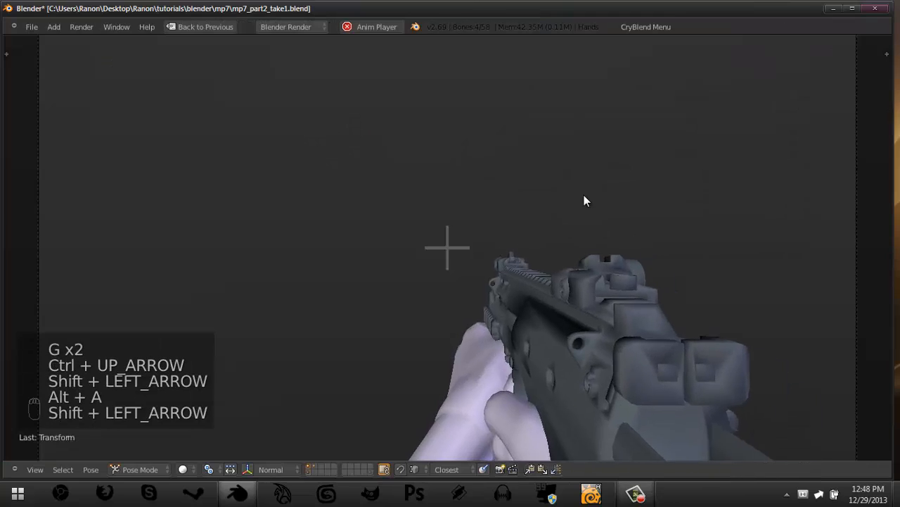
key("shift+Left")
key("shift+Left")
key("shift+Left")
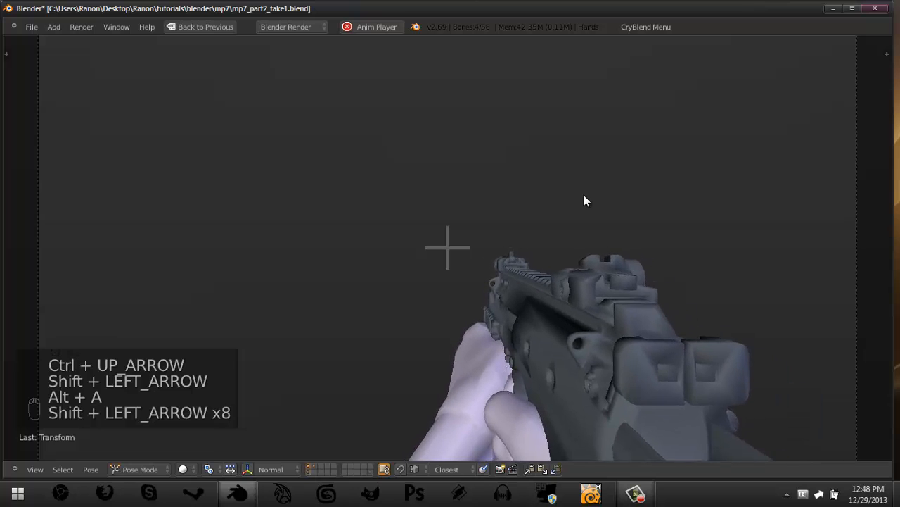
key("shift+Left")
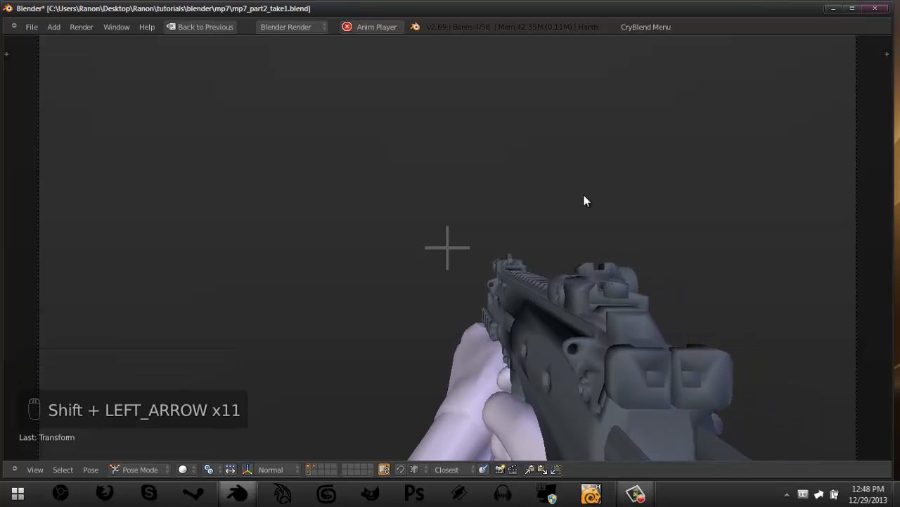
key("shift+Left")
key("alt+a")
key("shift+Left")
key("ctrl+Up")
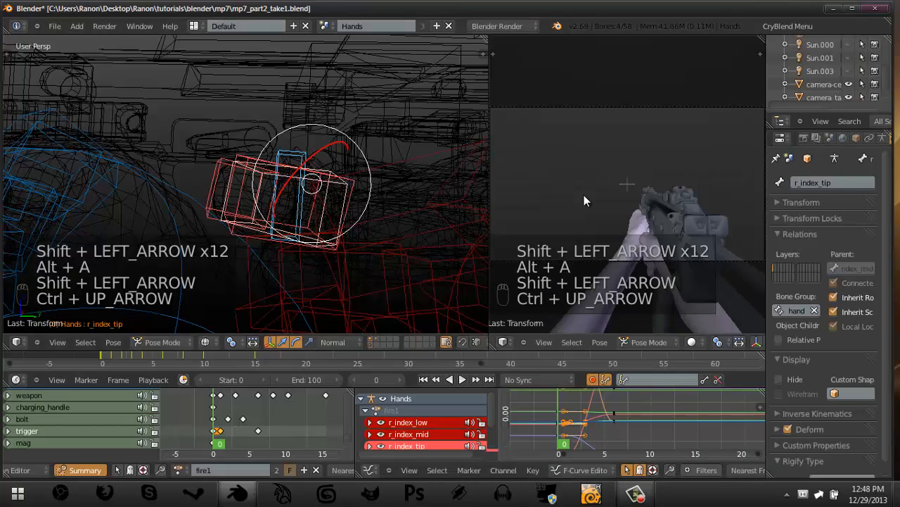
Fit the camera frame in both 3D views, deselect all bones, and return the editing view to solid shading.
key("ctrl+Up")
key("shift+Left")
key("Home")
key("ctrl+Up")
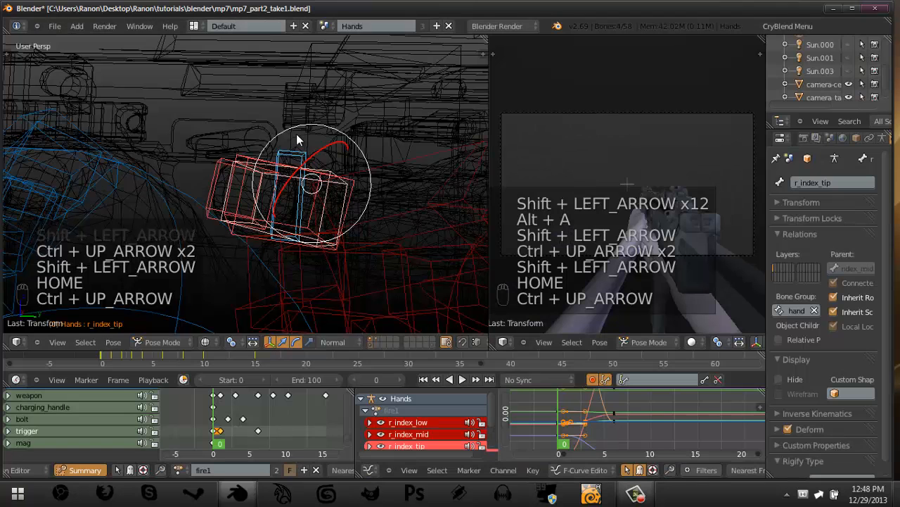
key("KP_0")
key("Home")
key("a")
key("shift+Down")
key("shift+Left")
key("shift+Left")
key("z")
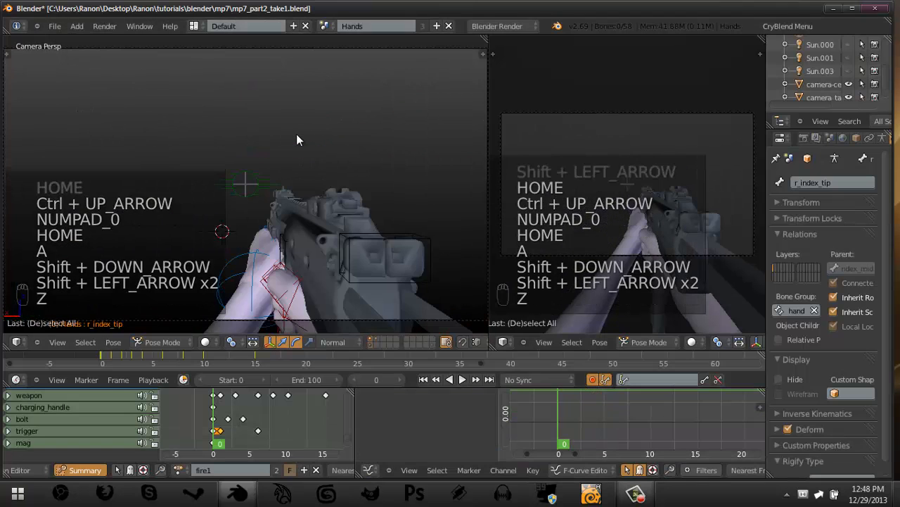
Snap the 3D cursor to the center and save the blend file over the existing one.
mouse_move(296, 140)
middle_mouse_down()
mouse_move(362, 204)
mouse_move(290, 185)
mouse_move(287, 237)
mouse_move(272, 209)
mouse_move(283, 240)
middle_mouse_up()
key("shift+s")
key("shift+s")
left_click(271, 202)
key("ctrl+s")
middle_click_drag(177, 207, 276, 216)
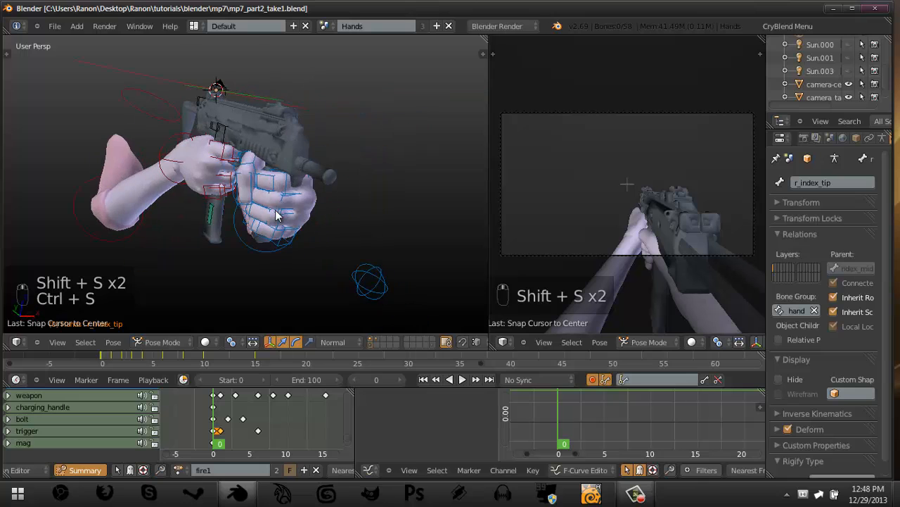
scroll(276, 216, "up", 5)
key("ctrl+s")
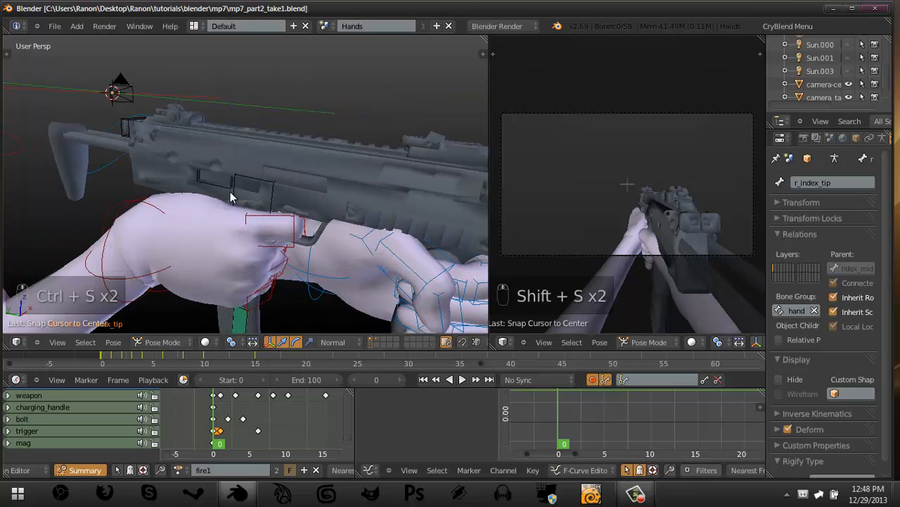
Try sliding the bolt bone along the global Y axis at frame 0.
scroll(230, 191, "up", 2)
right_click(222, 171)
scroll(226, 174, "up", 3)
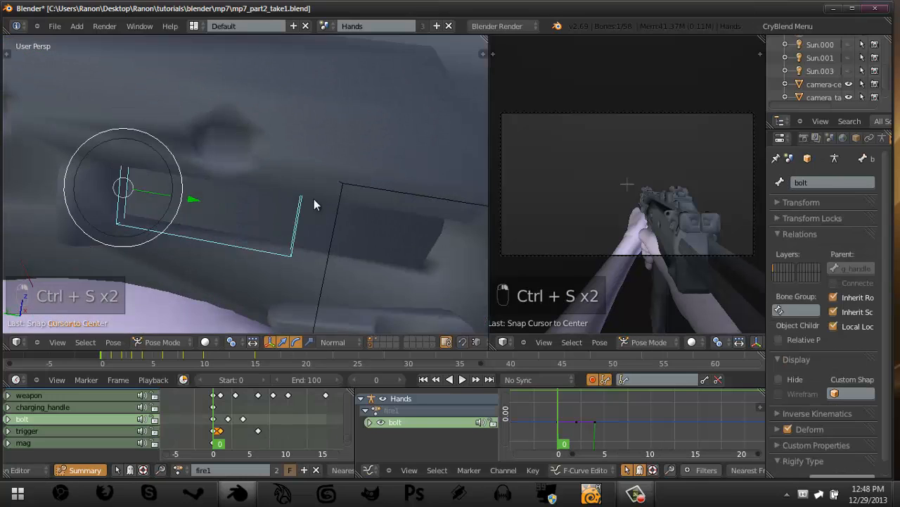
key("g")
right_click(134, 171)
scroll(256, 199, "down", 4)
key("g")
middle_click_drag(256, 199, 224, 182)
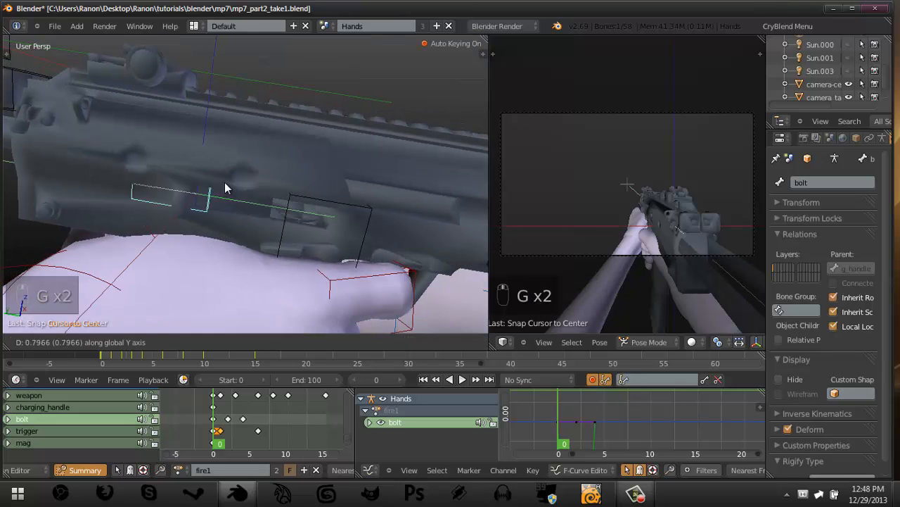
right_click(176, 181)
key("g")
middle_click_drag(336, 195, 297, 186)
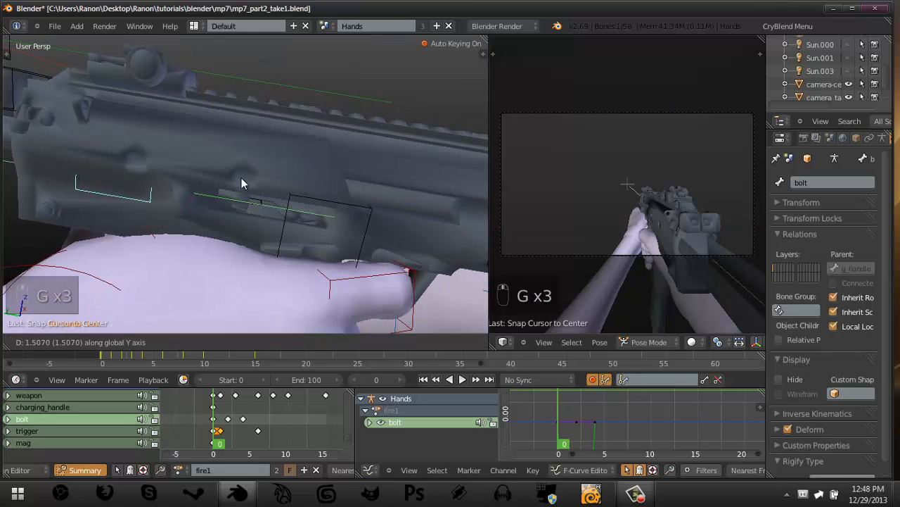
right_click(230, 173)
Deselect the bolt bone and save the blend file again.
middle_click_drag(319, 192, 363, 209)
key("a")
key("ctrl+s")
scroll(364, 209, "up", 4)
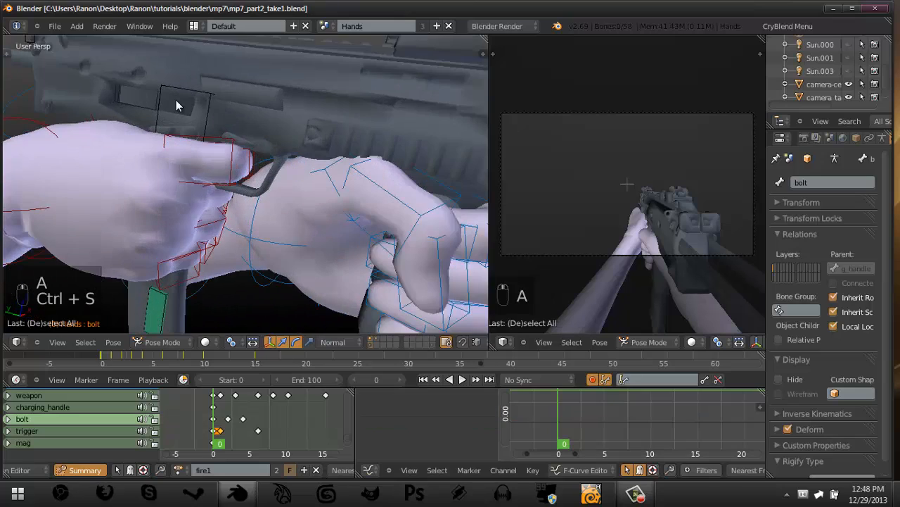
Try moving the bolt bone, first along its Y axis and again freely, and deselect all bones.
right_click(126, 103)
scroll(134, 104, "up", 1)
right_click(144, 104)
middle_click_drag(145, 105, 193, 133)
key("g")
key("y")
right_click(255, 141)
key("g")
right_click(430, 195)
middle_click_drag(430, 196, 320, 233)
key("a")
middle_click_drag(396, 197, 415, 193)
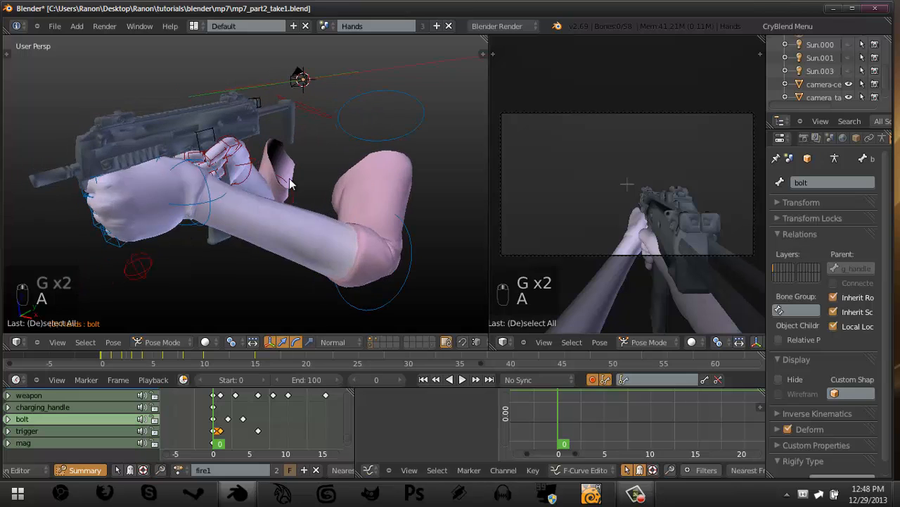
Play the fire1 action in a maximized, fitted camera view and return to the first frame and the split layout.
key("ctrl+s")
key("ctrl+Up")
key("shift+Left")
key("Home")
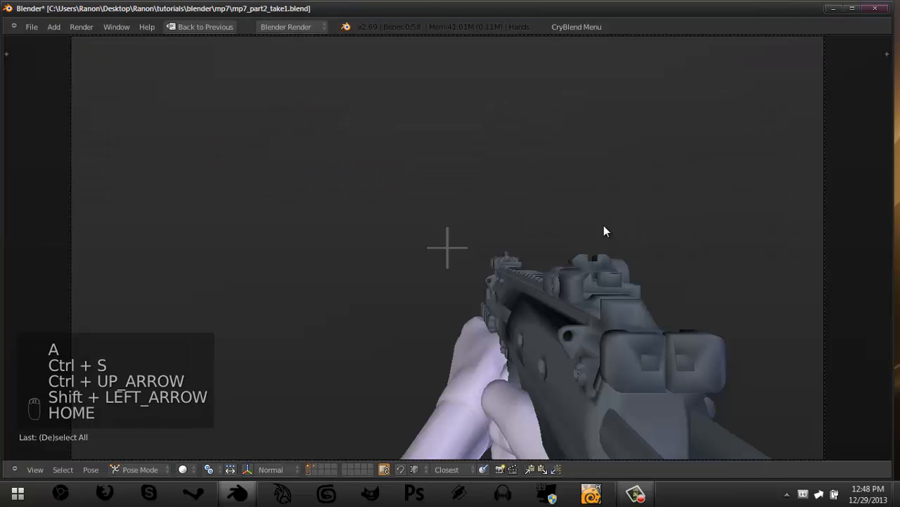
key("alt+a")
key("alt+a")
key("shift+Left")
key("ctrl+Up")
Save the blend file over the existing one, deselect the weapon bone and save again.
middle_click_drag(211, 162, 299, 113)
key("ctrl+s")
left_click(299, 112)
right_click(222, 128)
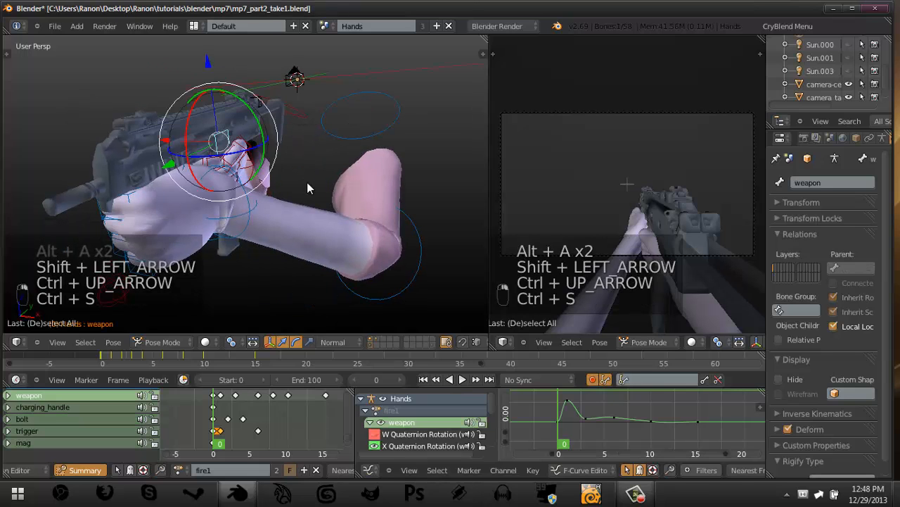
key("a")
key("ctrl+s")
left_click(307, 181)
middle_click_drag(184, 220, 326, 211)
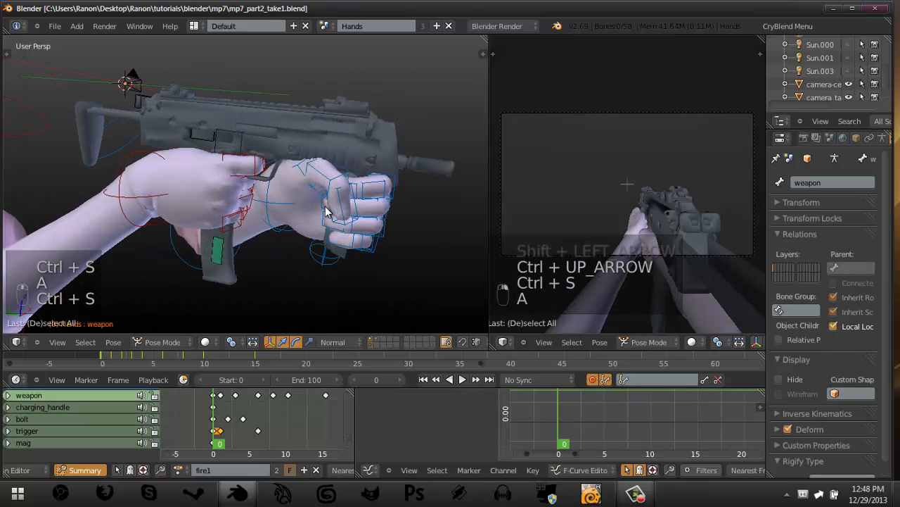
Try moving the camera_target bone while watching how the camera view follows it.
middle_click_drag(236, 162, 283, 195)
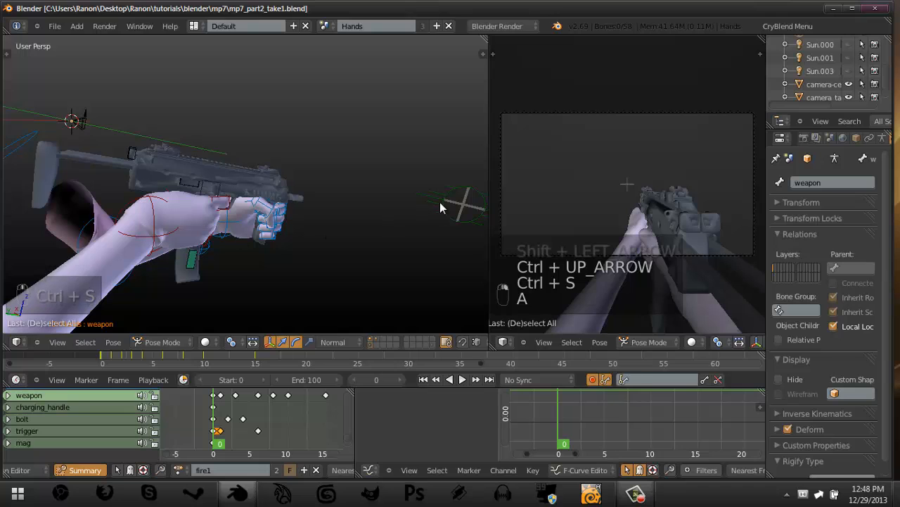
middle_click_drag(439, 202, 363, 162)
right_click(363, 162)
key("g")
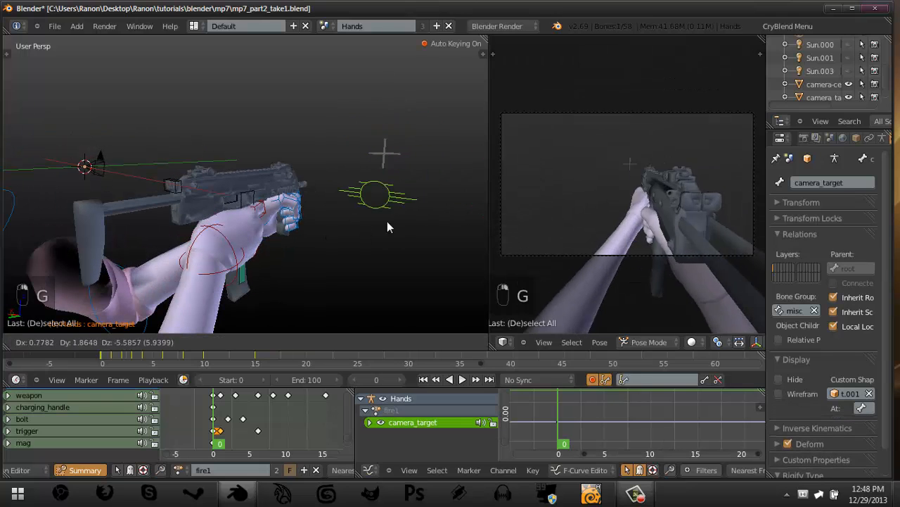
right_click(497, 216)
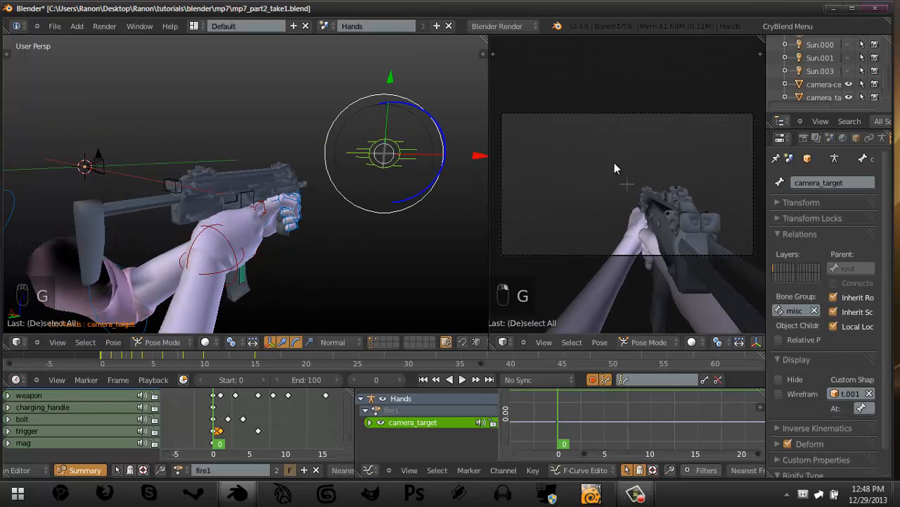
key("g")
right_click(588, 163)
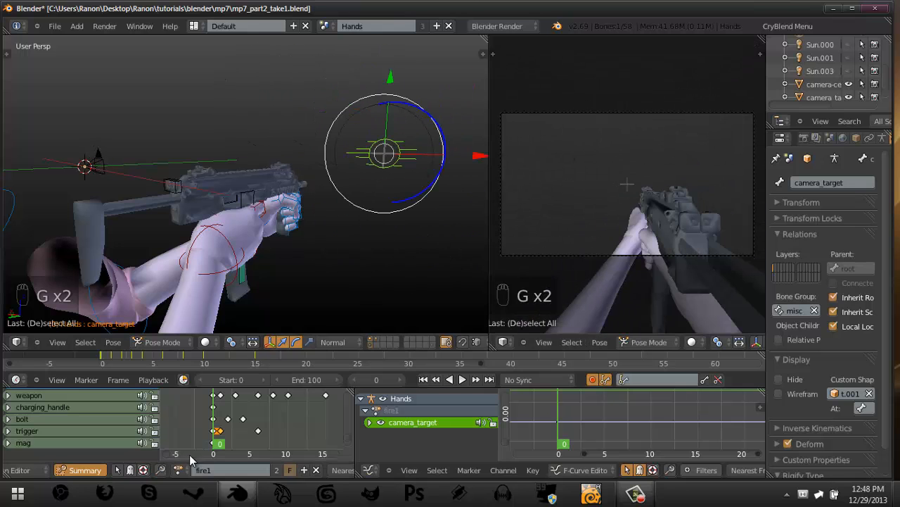
Switch the armature's active action to draw and save the blend file over the existing one.
left_click(182, 470)
left_click(211, 339)
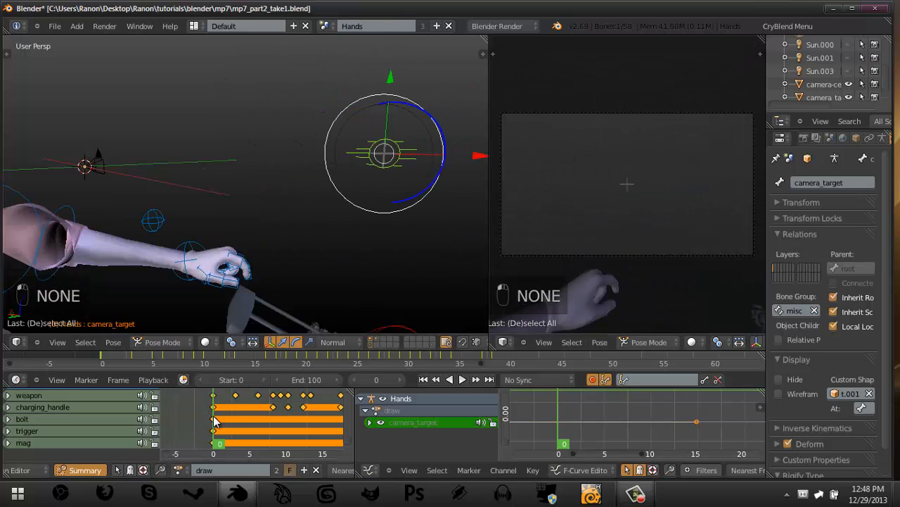
key("ctrl+s")
left_click(295, 223)
Try moving the camera_target bone in the draw action and look through the camera with its frame fitted.
key("g")
left_click(356, 195)
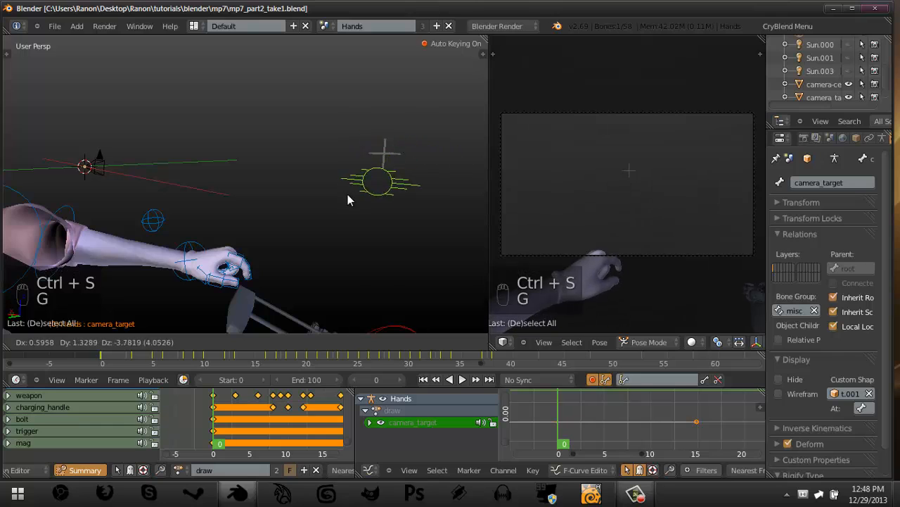
key("KP_0")
key("Home")
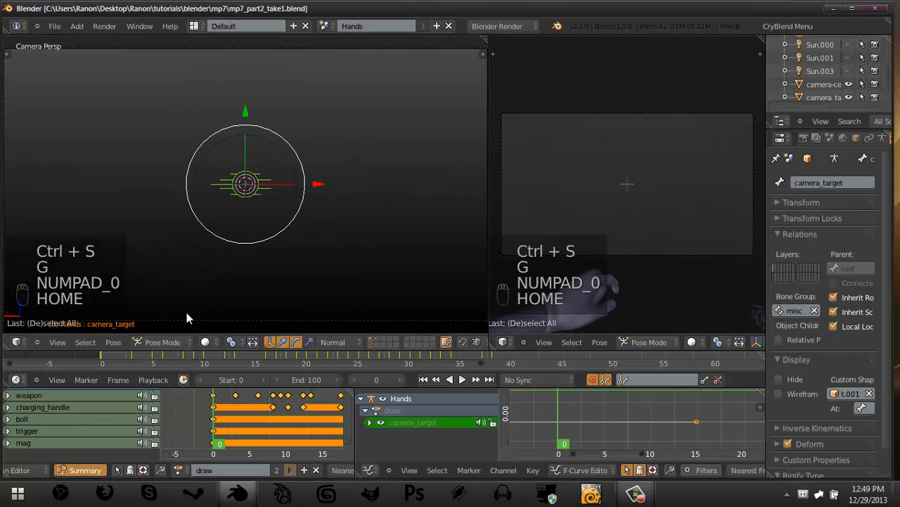
Save the blend file, deselect all bones and jump to the end frame of the draw action.
middle_click_drag(209, 426, 235, 420)
scroll(284, 420, "down", 12)
key("ctrl+s")
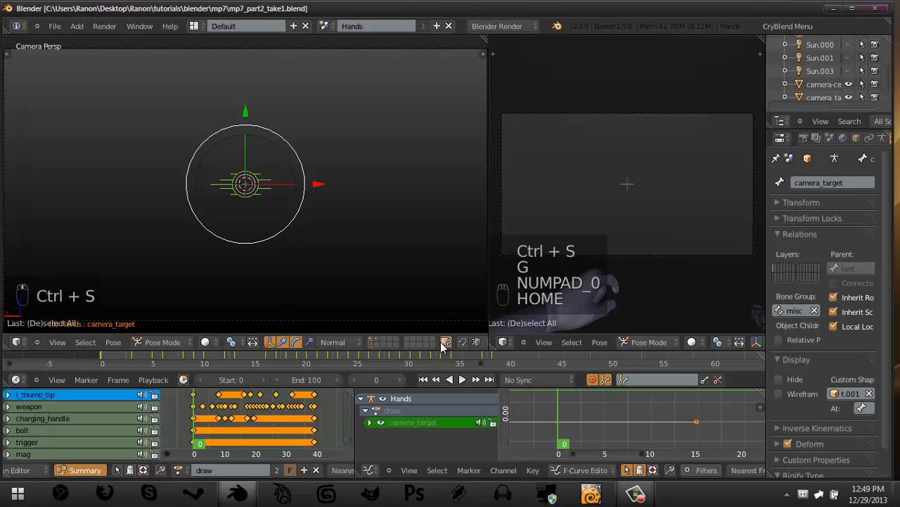
middle_click_drag(323, 252, 336, 228)
scroll(314, 249, "down", 4)
key("a")
scroll(336, 228, "up", 4)
key("shift+Right")
scroll(336, 227, "up", 4)
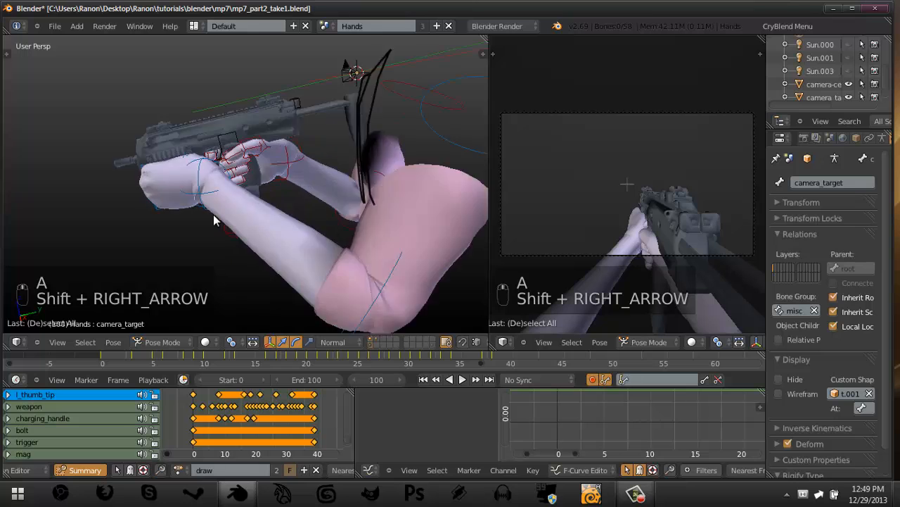
Erase the black grease pencil strokes between the camera bone and the upper arm.
middle_click_drag(213, 215, 247, 181)
scroll(295, 169, "down", 1)
key("d")
mouse_move(352, 197)
right_mouse_down()
mouse_move(351, 131)
mouse_move(382, 115)
right_mouse_up()
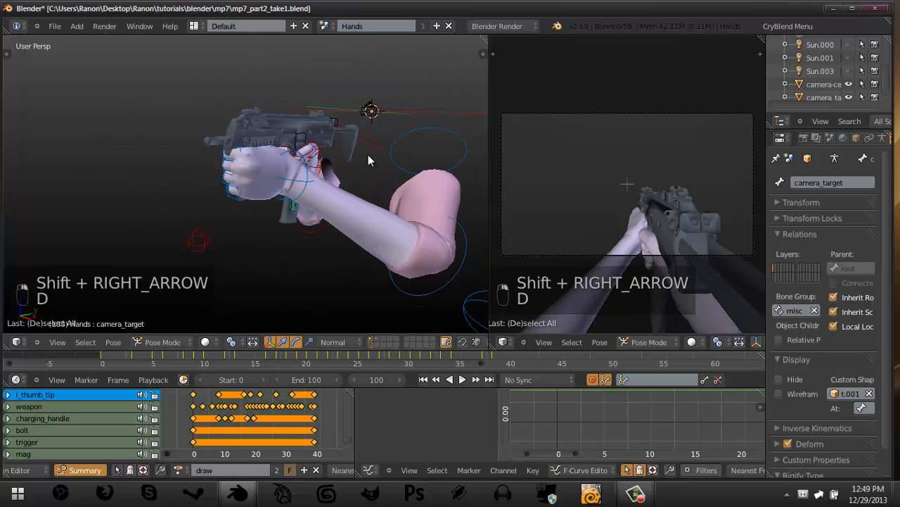
Save the blend file over mp7_part2_take1.blend.
middle_click_drag(368, 160, 318, 192)
key("ctrl+s")
key("ctrl+s")
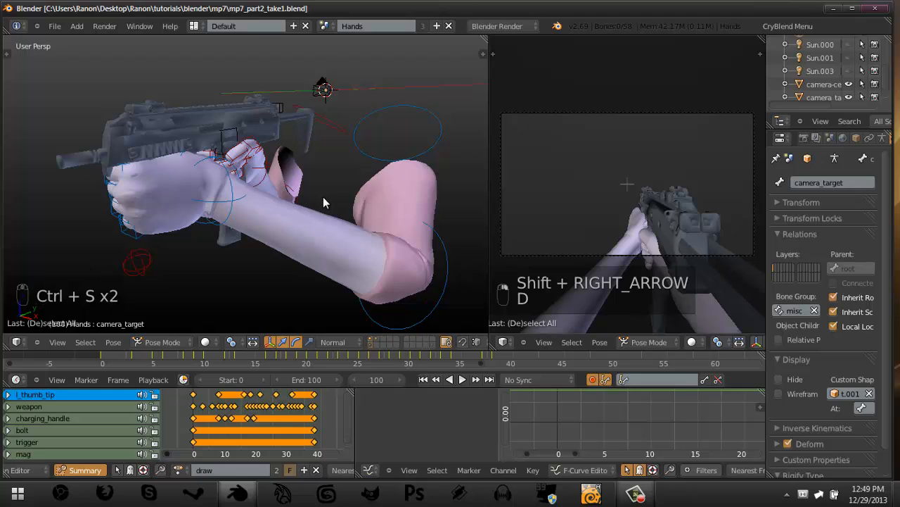
key("ctrl+s")
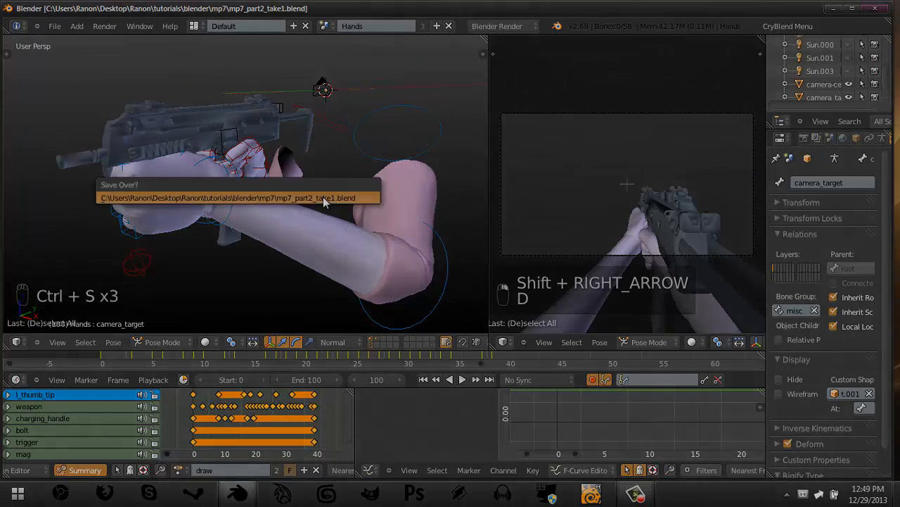